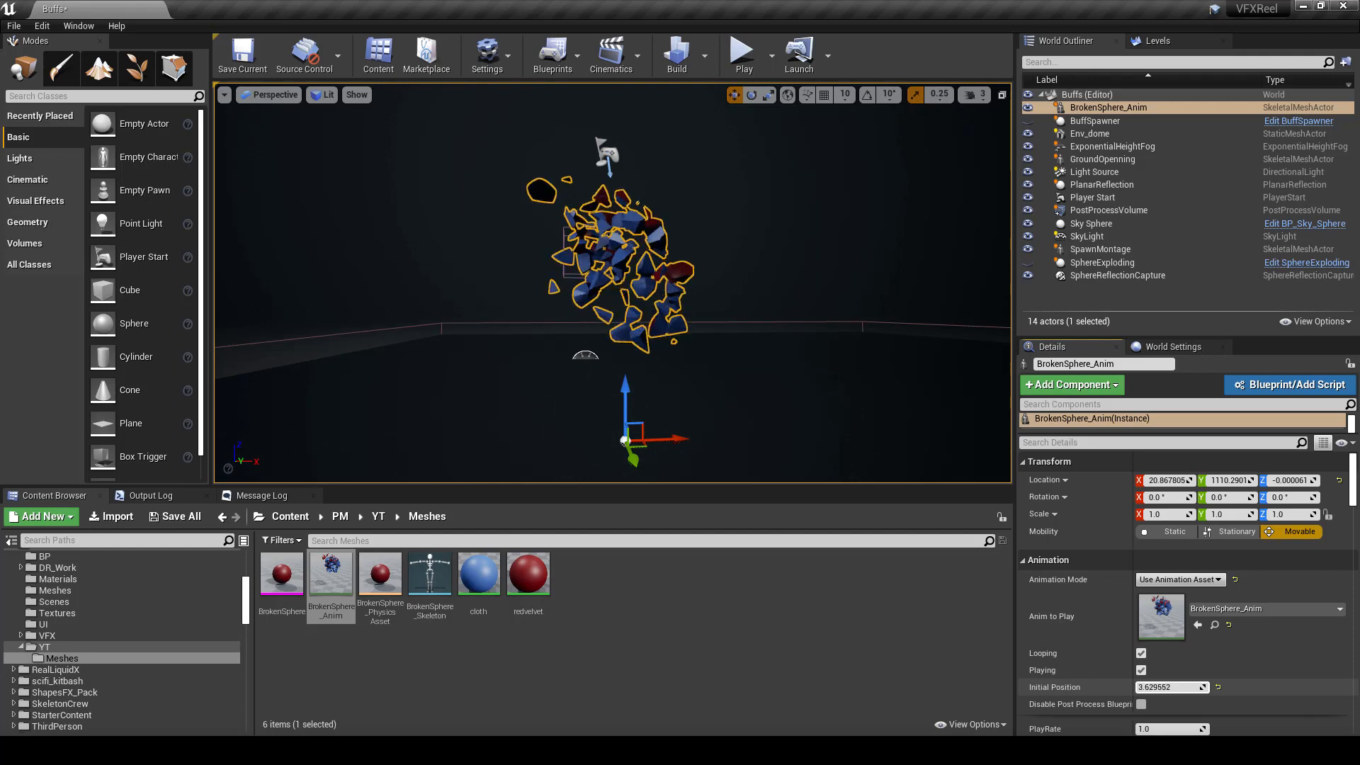
Step: Turn on game view and scrub the BrokenSphere_Anim actor's animation through the shatter, leaving its initial position at 2.30303
left_click_drag(1169, 687, 1143, 687)
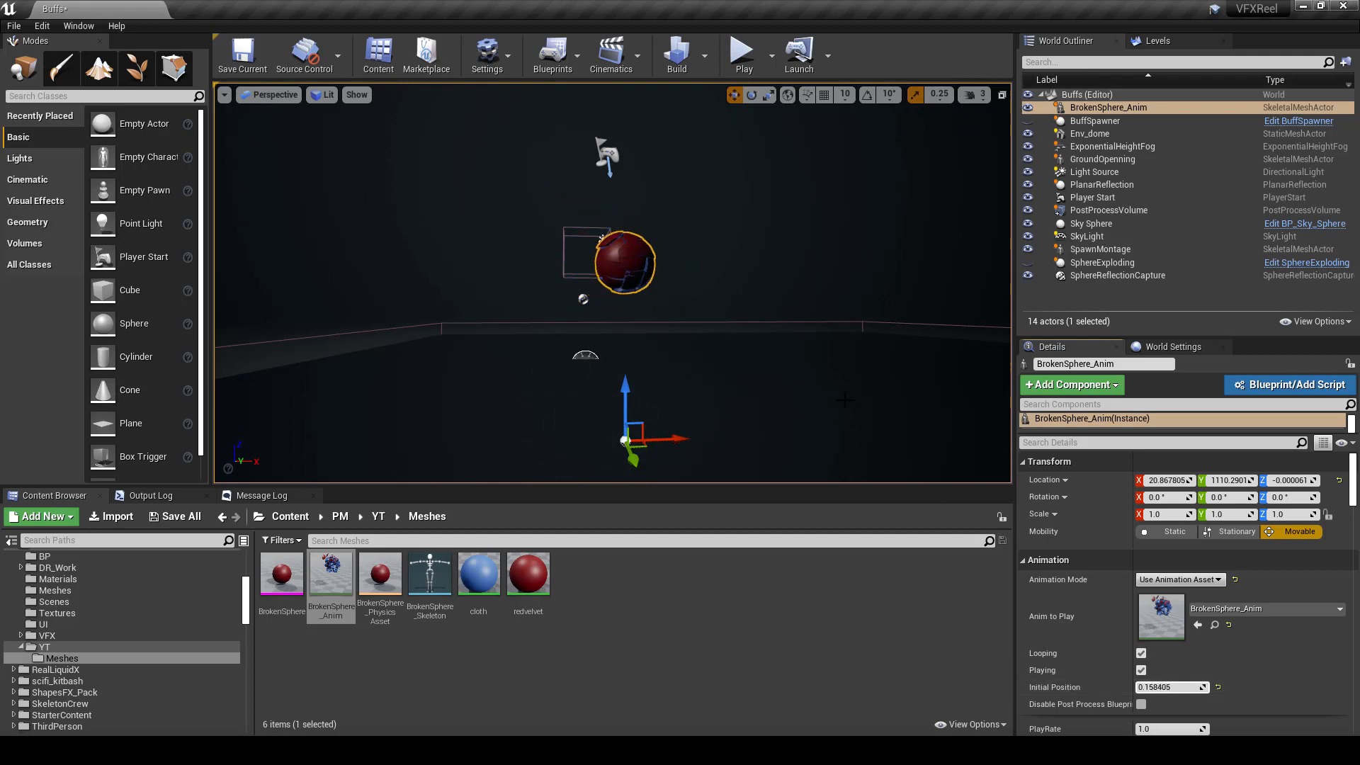
right_click_drag(845, 400, 853, 400)
key("g")
mouse_move(1143, 687)
left_mouse_down()
mouse_move(1183, 687)
mouse_move(1158, 687)
left_mouse_up()
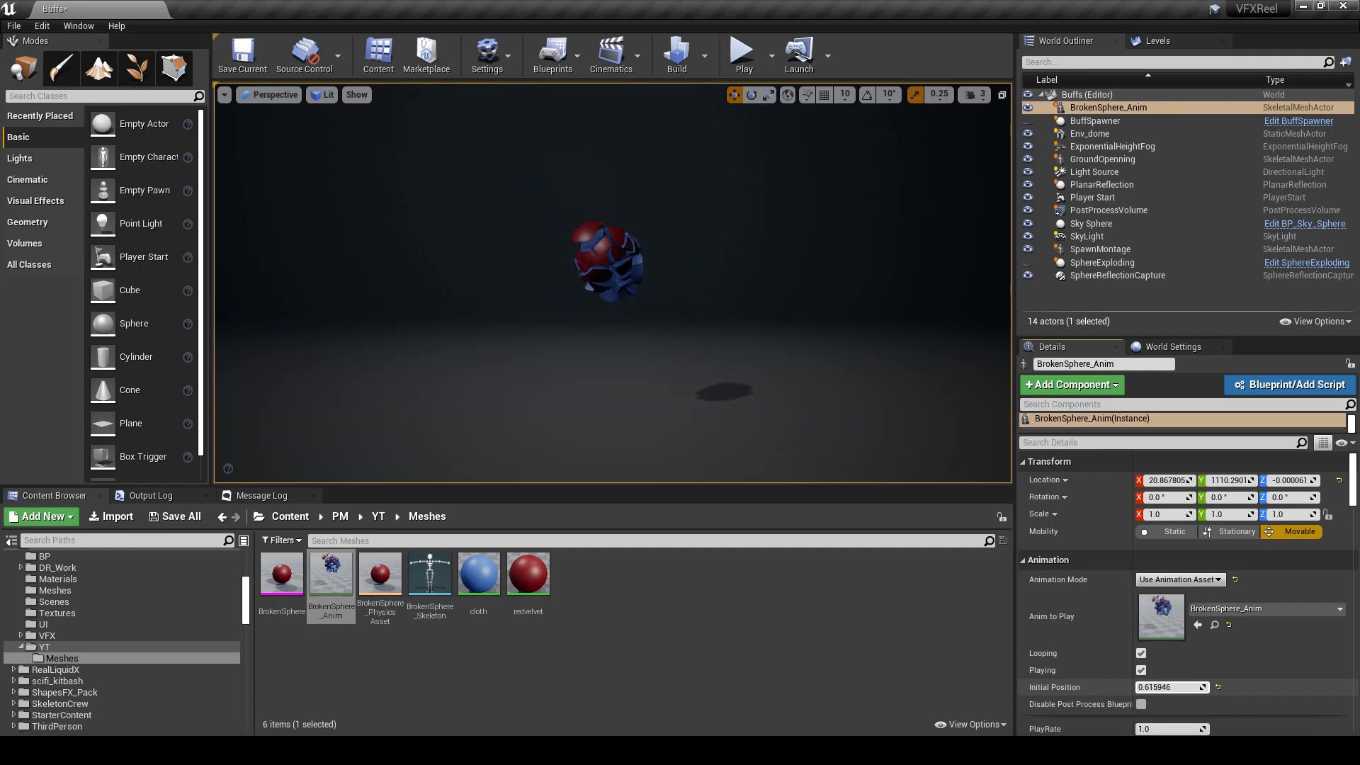
left_click_drag(1169, 688, 1189, 687)
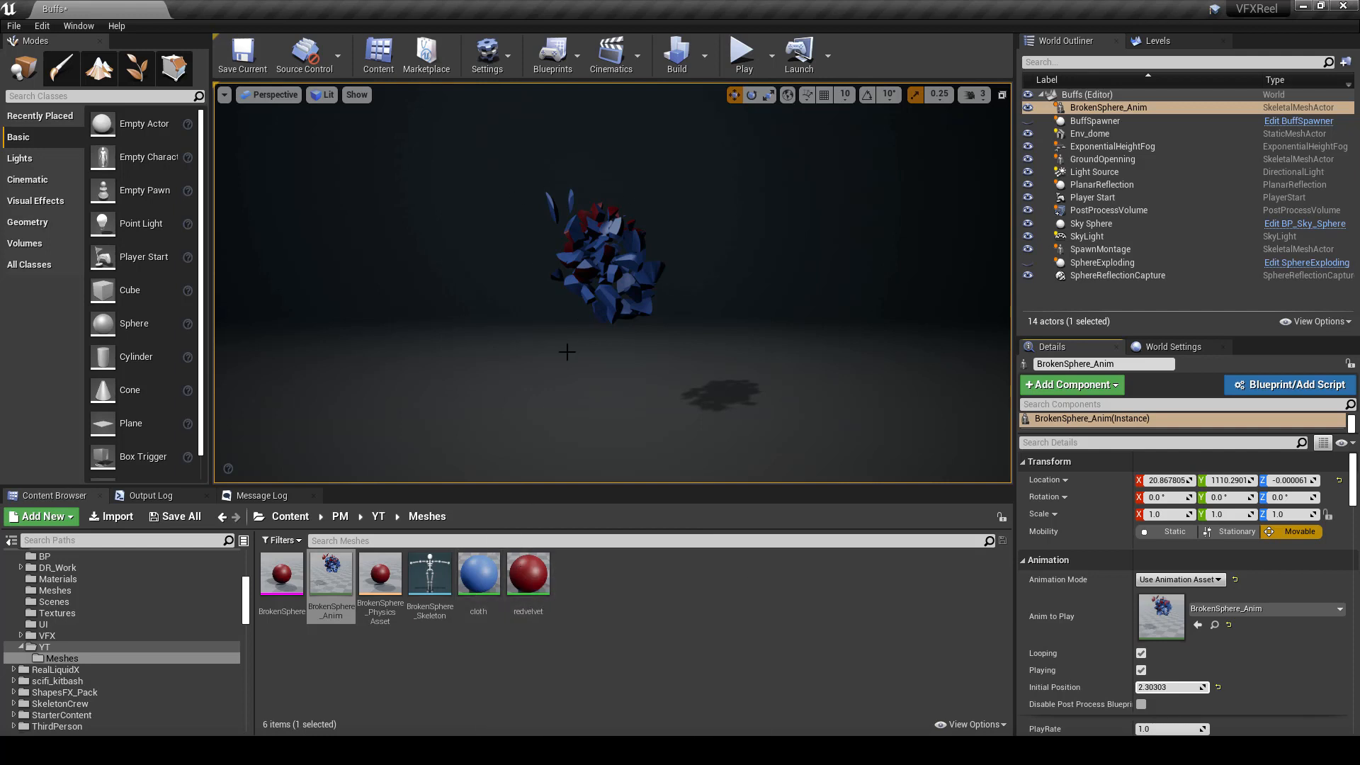
Step: Rename the redvelvet material as Outside and the cloth material as Inside
left_click(528, 613)
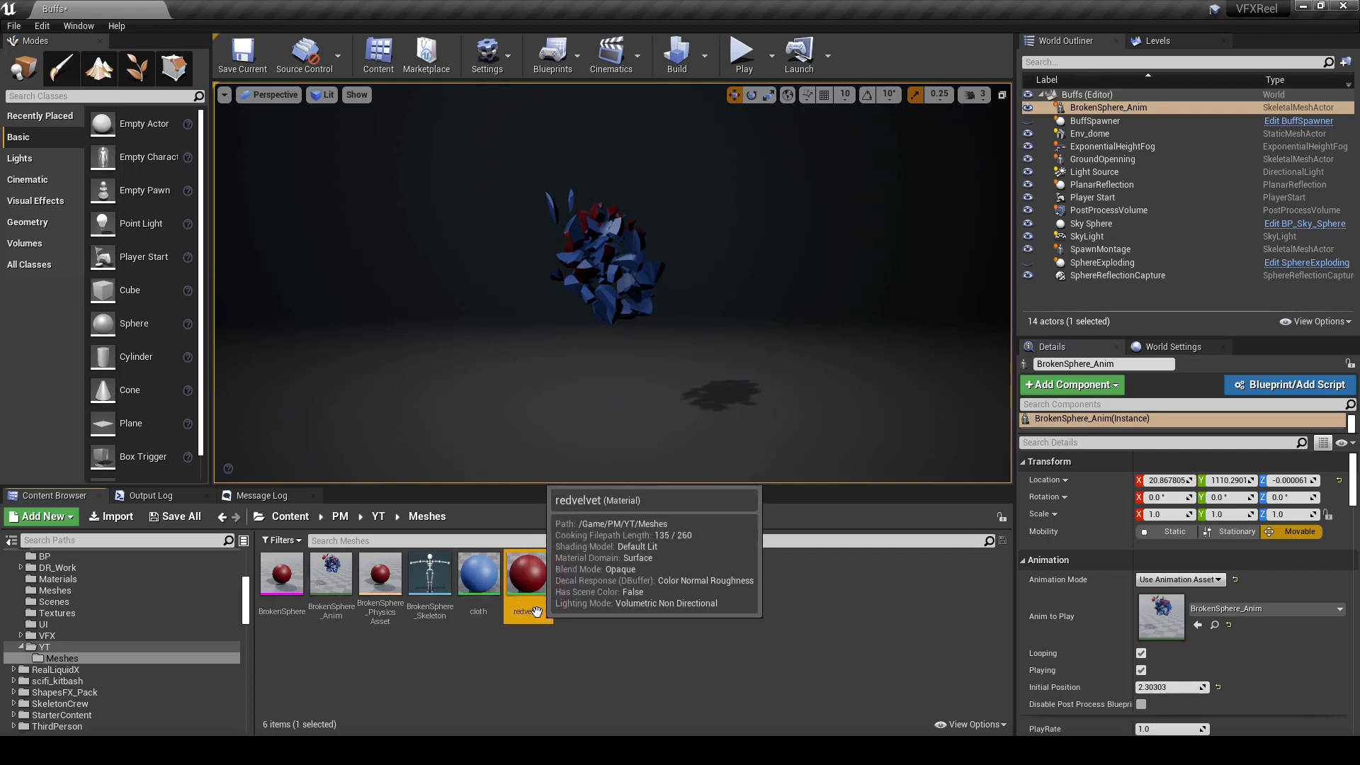
left_click(527, 612)
type("Outside")
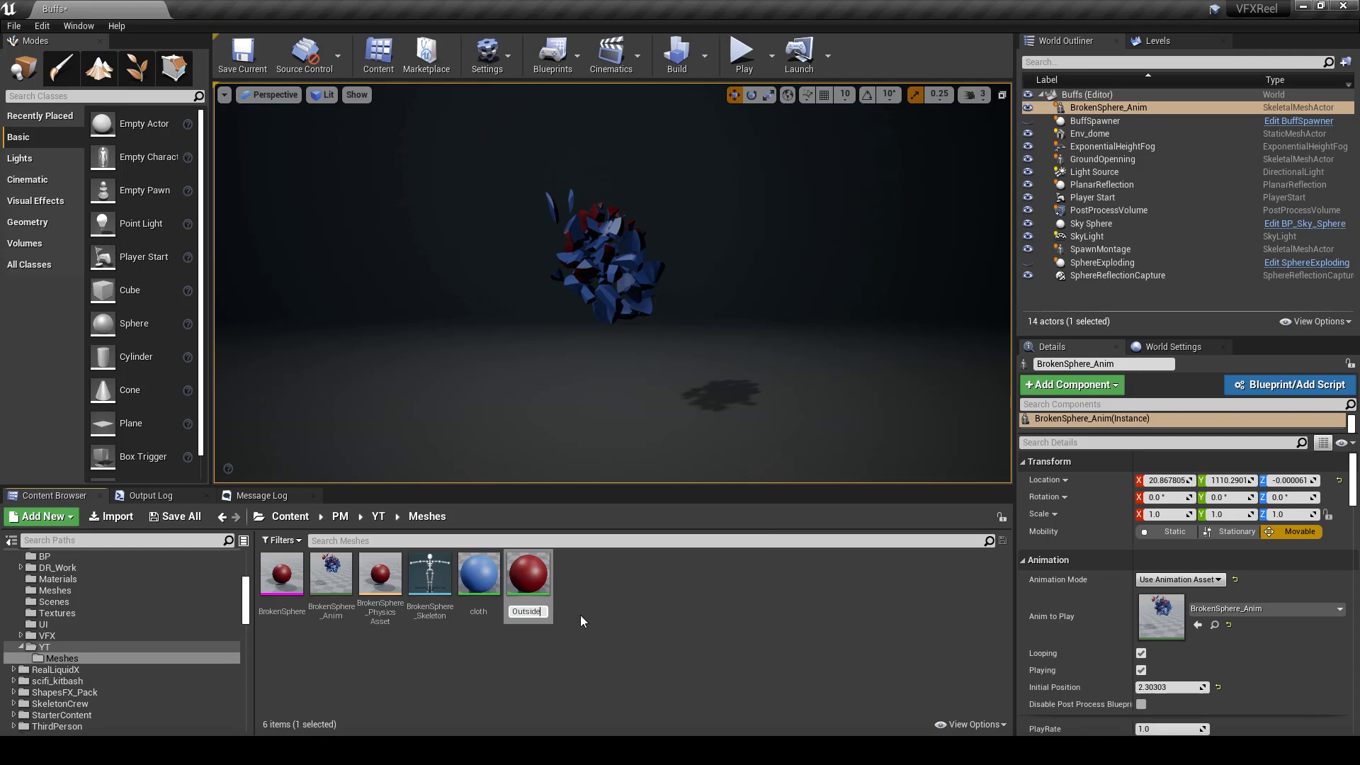
key("Return")
left_click(476, 594)
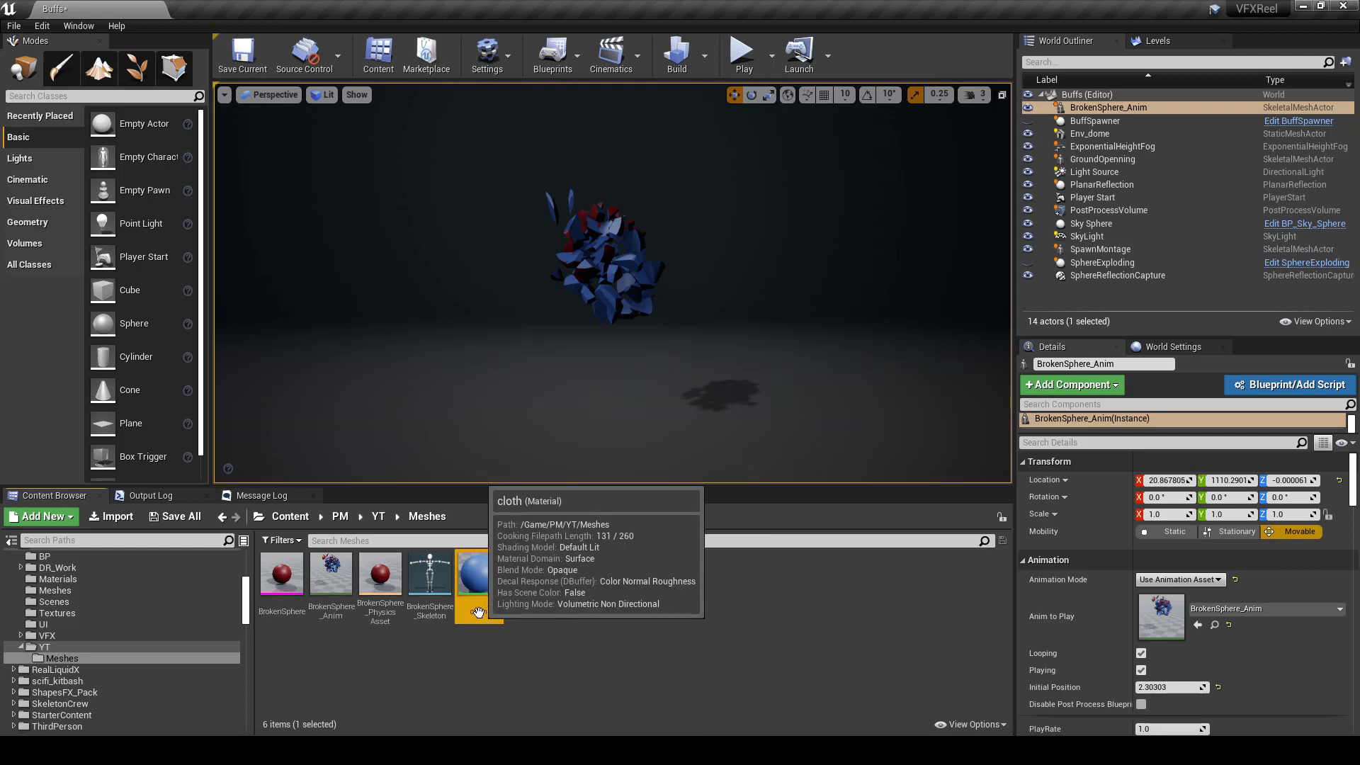
left_click(480, 612)
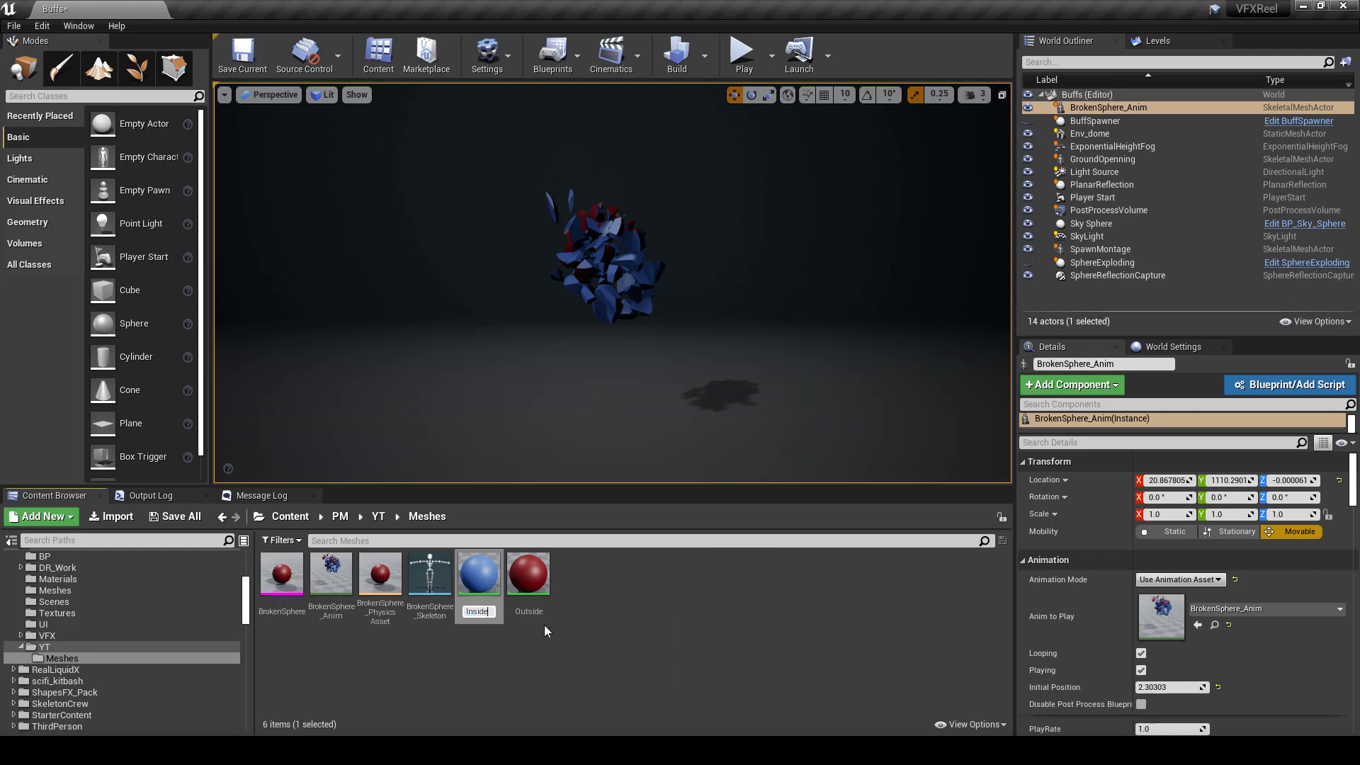
key("Return")
Step: Open the Outside material for editing and shift its result node slightly up and to the right in the graph
double_click(529, 574)
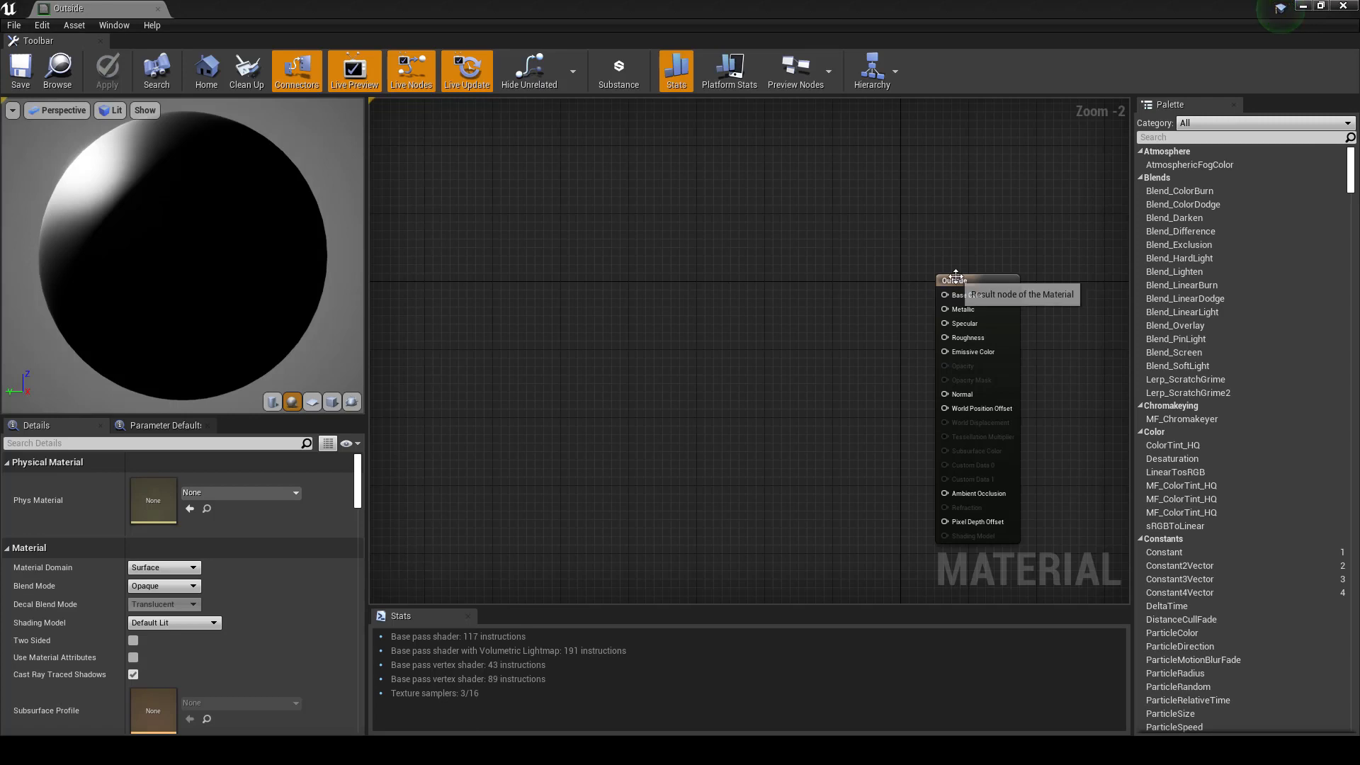
left_click_drag(943, 280, 954, 263)
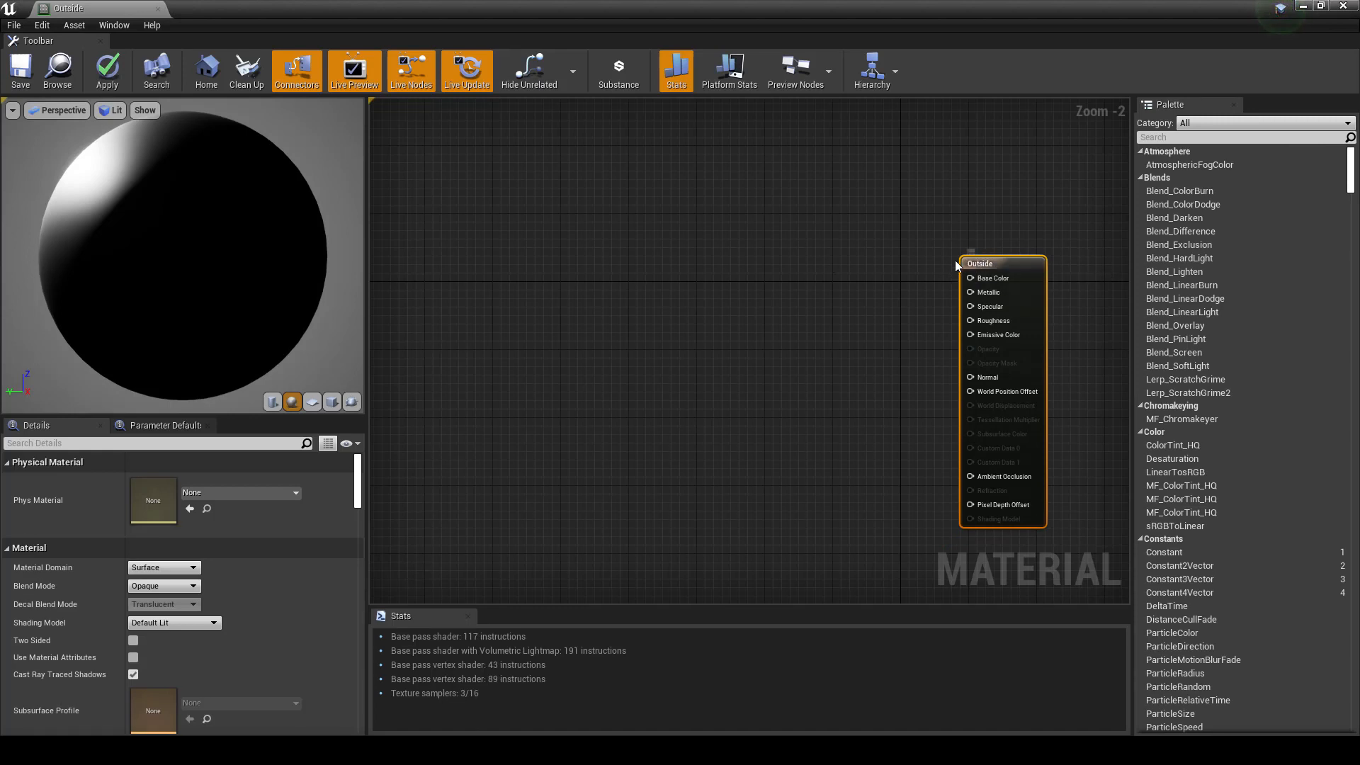
left_click(825, 279)
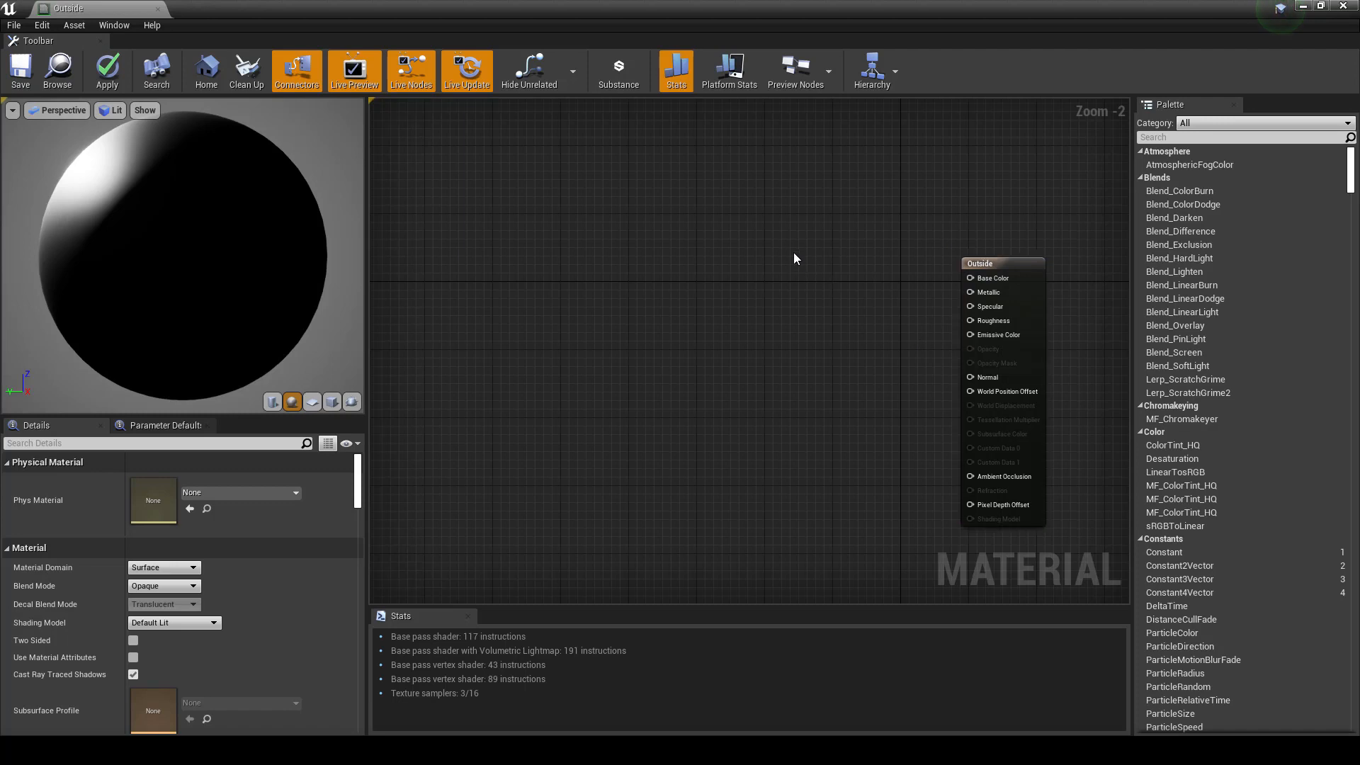
Step: Add a Constant3Vector node beside the result node and convert it to a parameter named Colour
key("3")
left_click(805, 261)
right_click(812, 265)
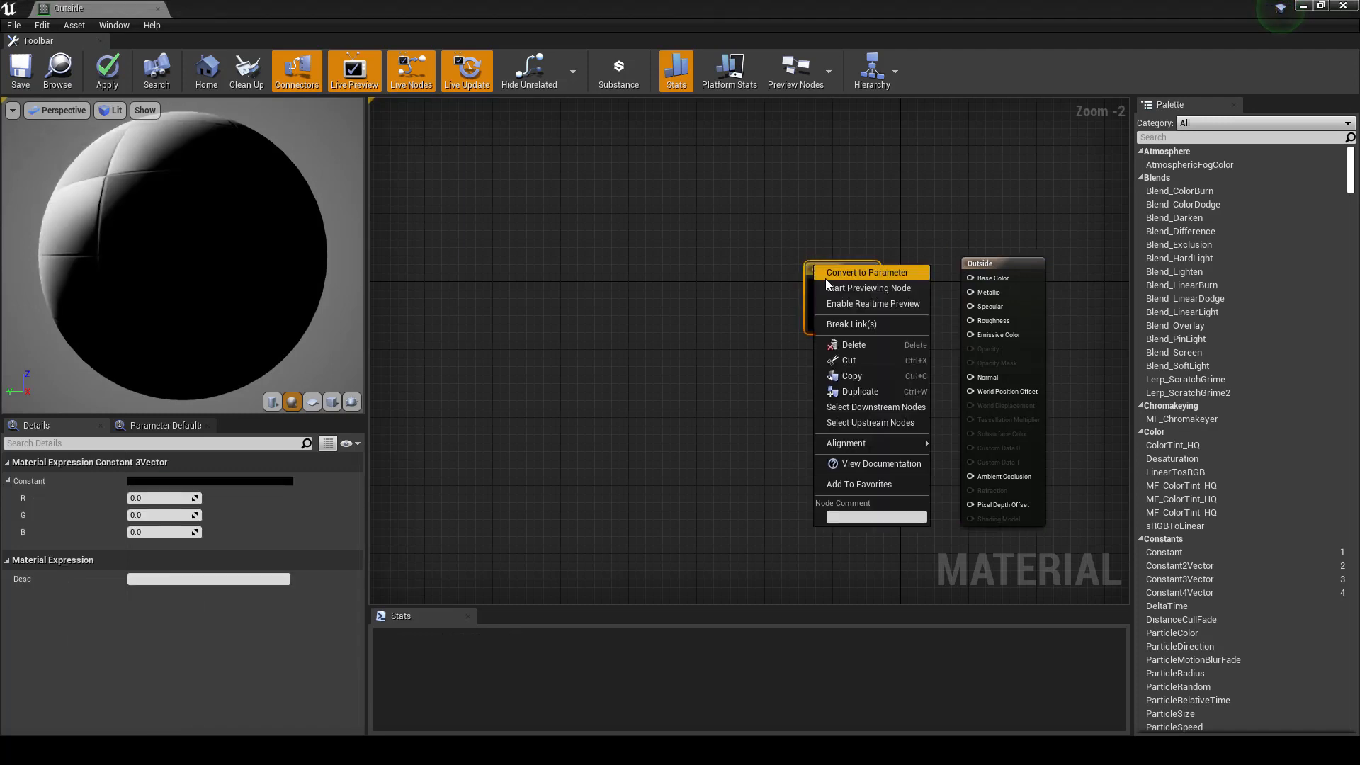
left_click(826, 279)
type("C")
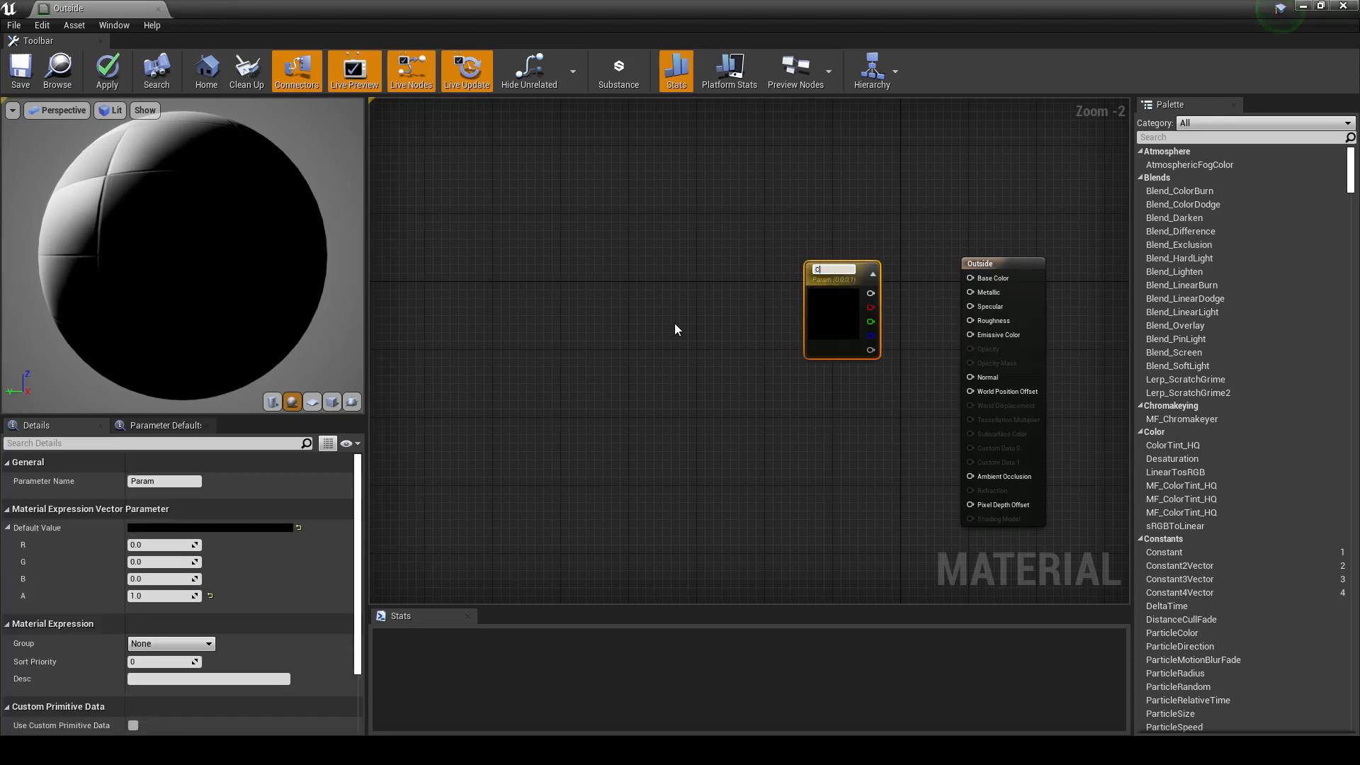
type("olour")
key("Return")
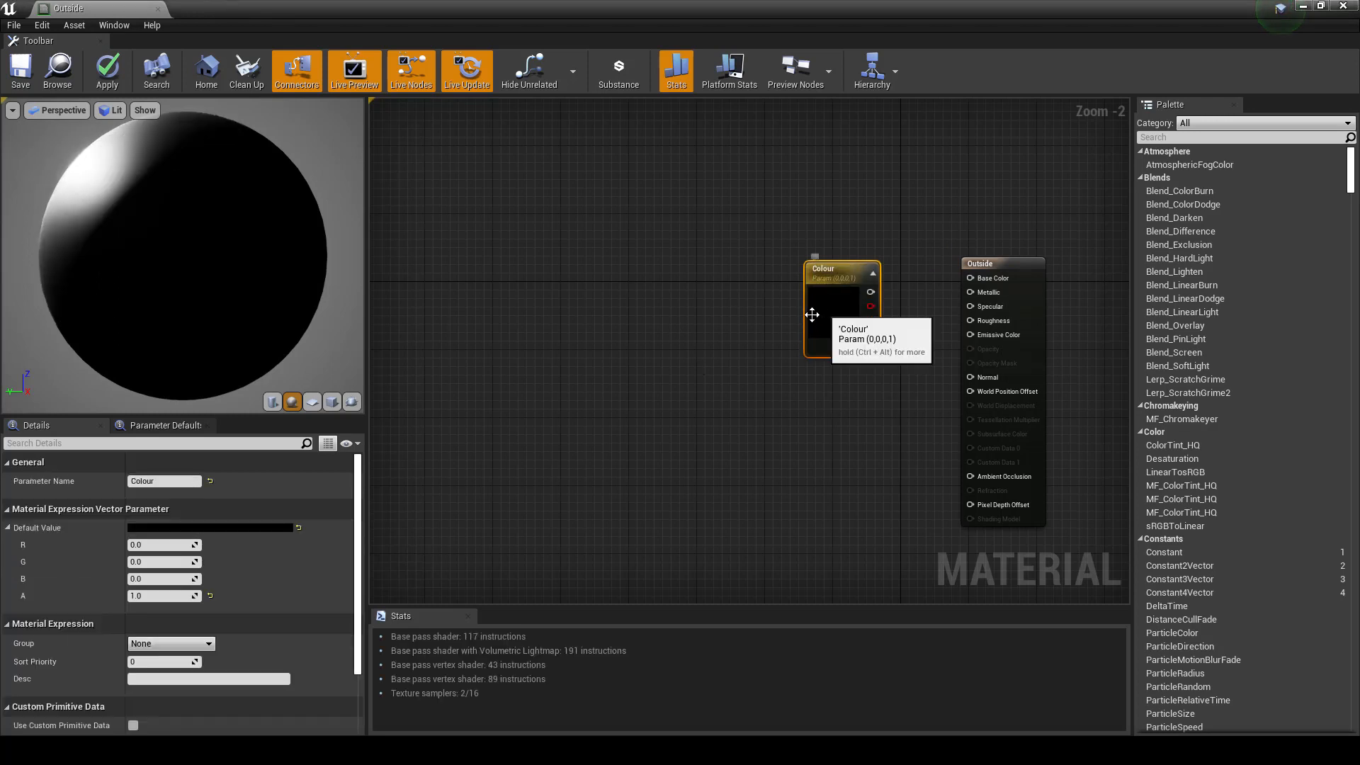
Step: Set the Colour parameter's default to pure red, with R 1, G 0 and B 0
left_click(209, 528)
left_click_drag(265, 470, 360, 396)
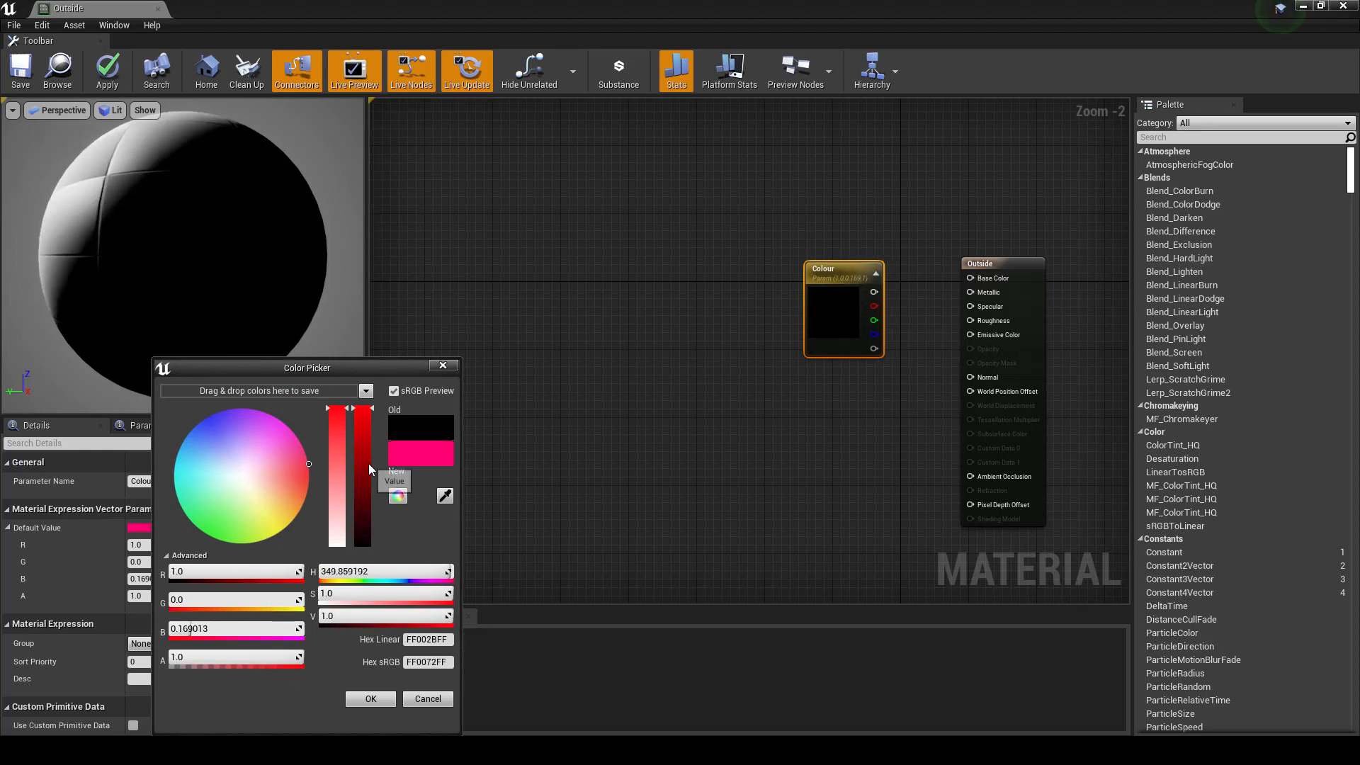
left_click(365, 697)
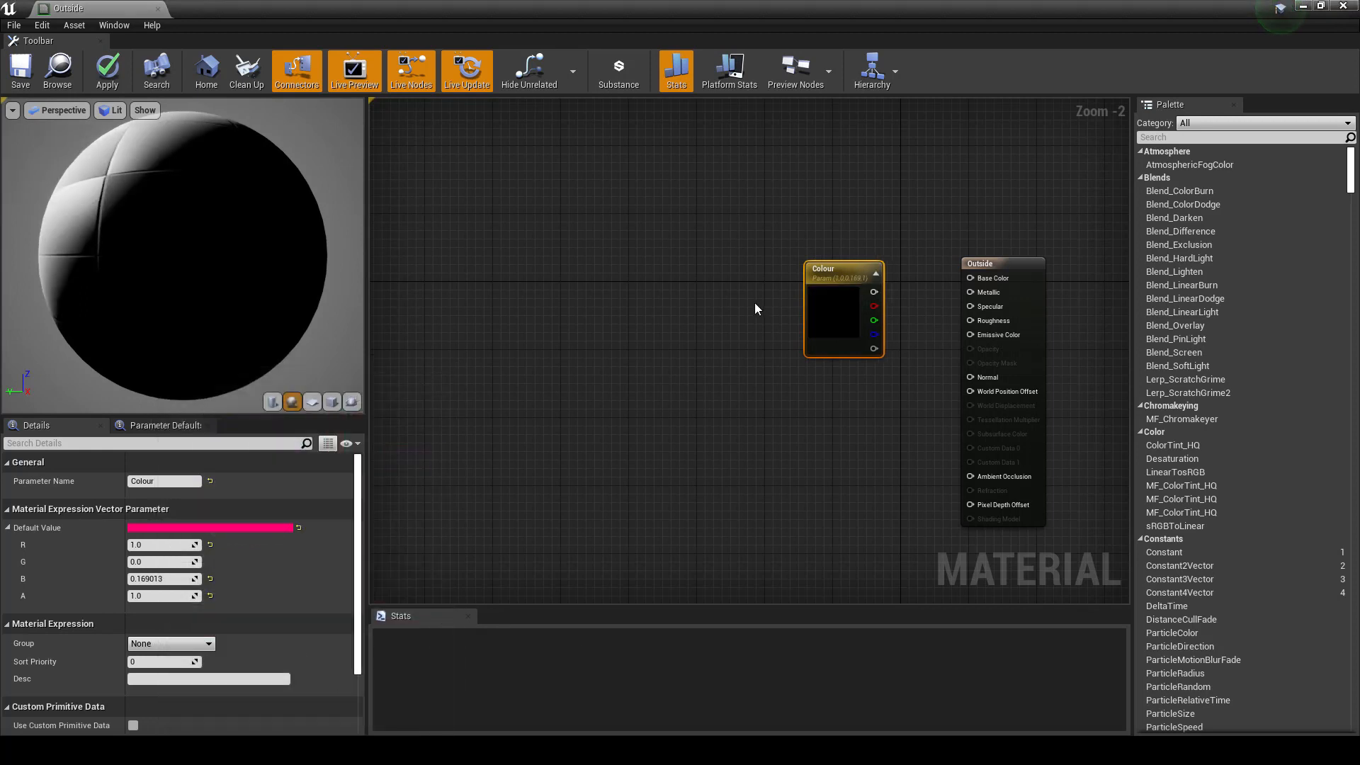
left_click_drag(853, 271, 830, 257)
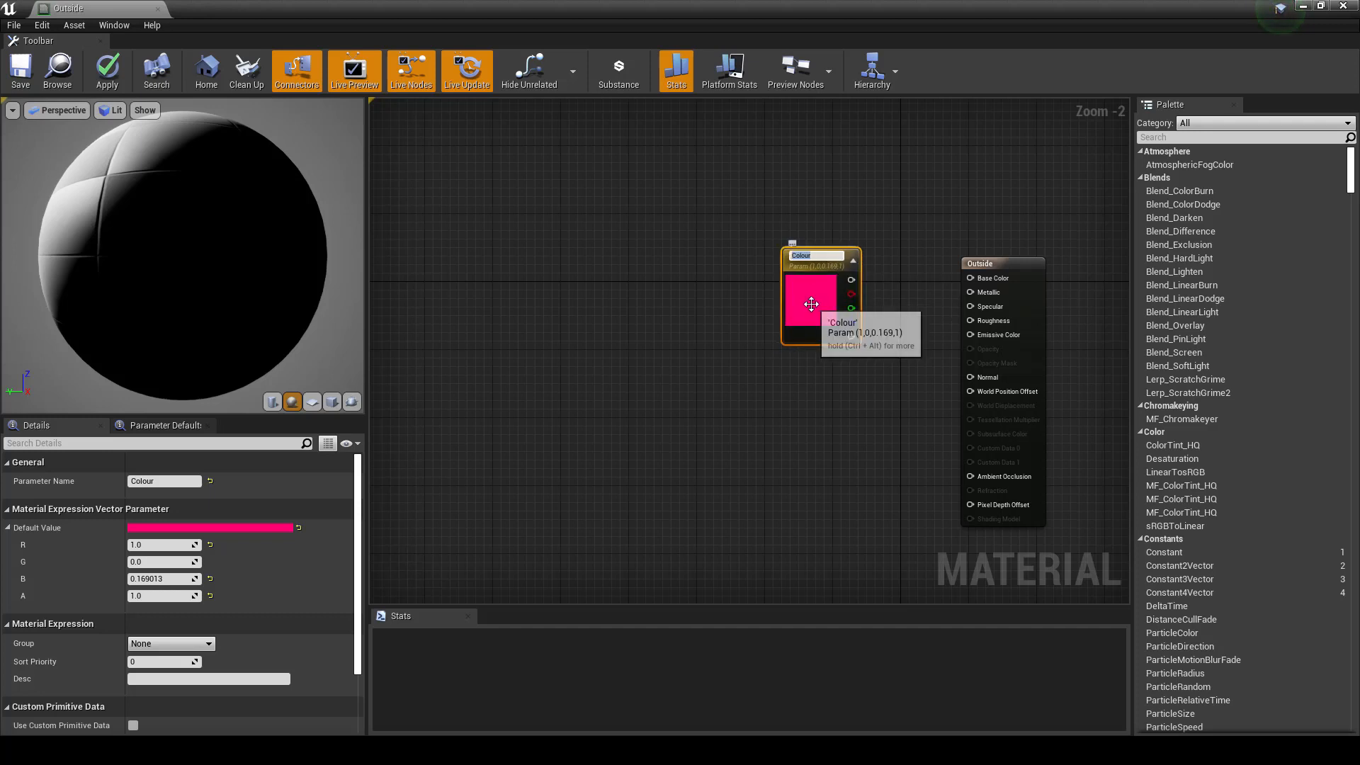
left_click(157, 579)
type("0")
key("Return")
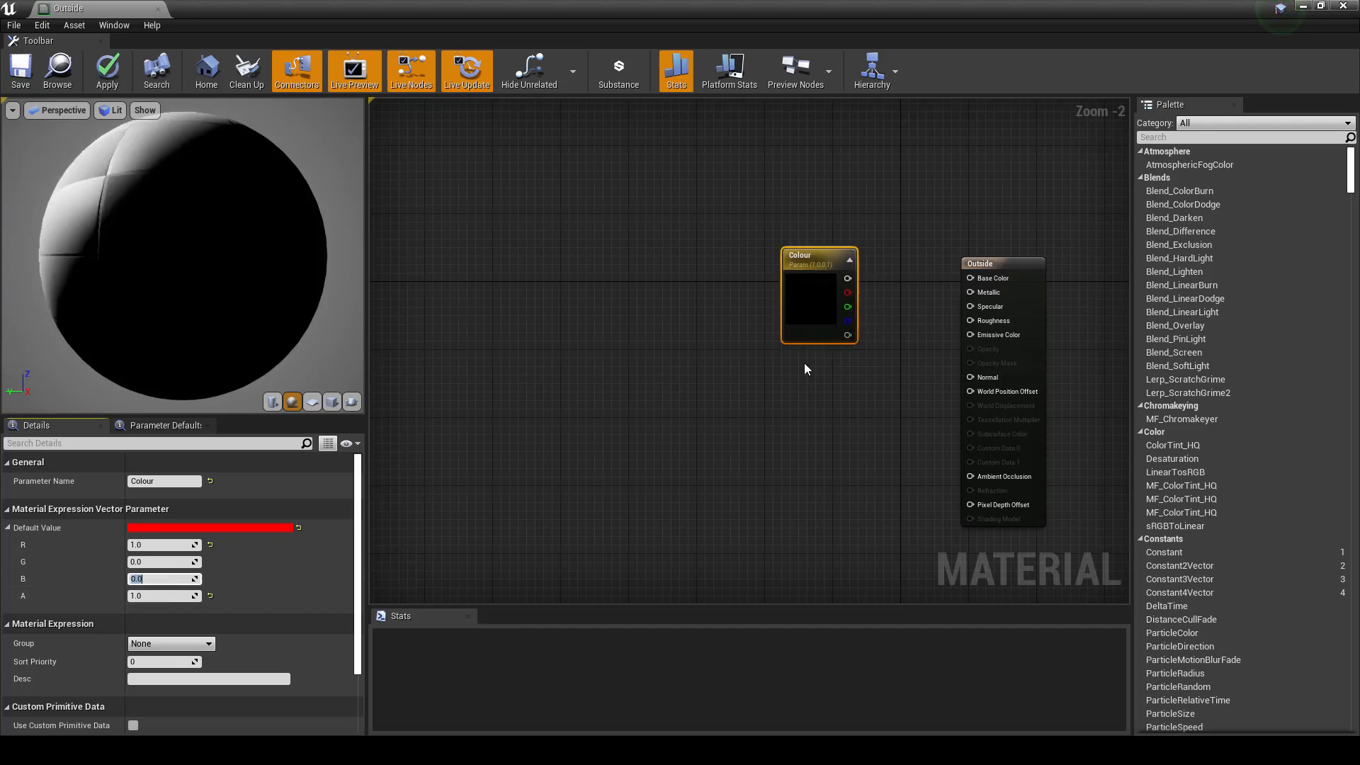
Step: Connect the Colour parameter to the material's Base Color and move its node higher in the graph
left_click_drag(847, 278, 970, 279)
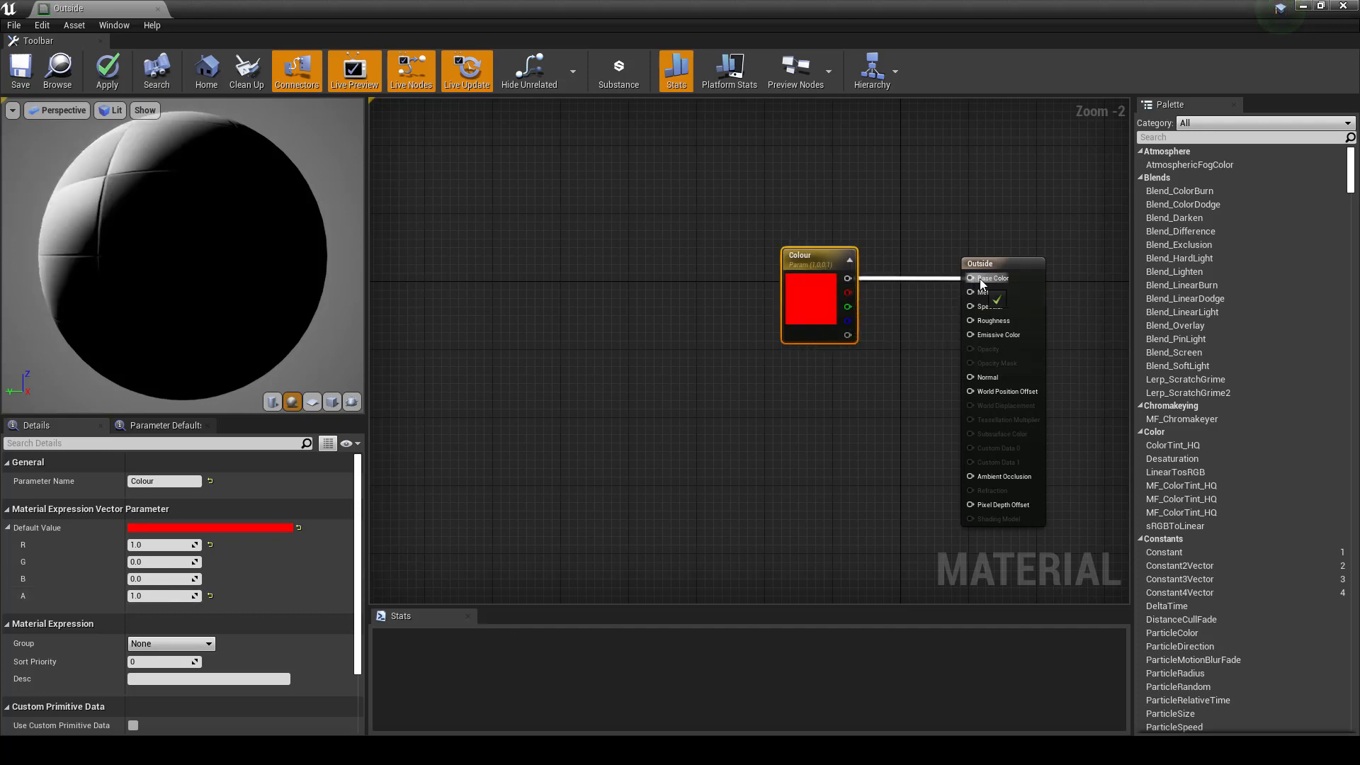
left_click_drag(819, 247, 811, 170)
left_click(749, 304)
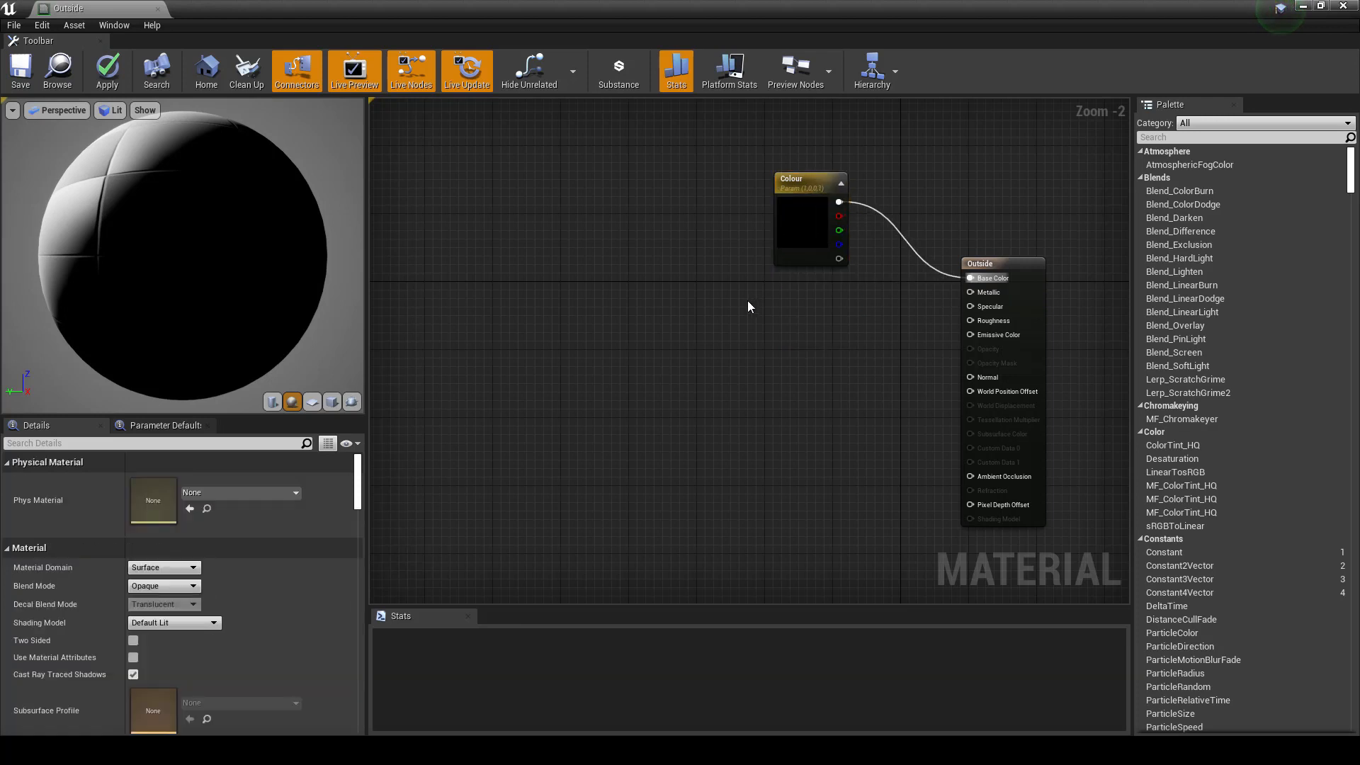
Step: Add two Constant nodes below Colour and convert the upper one to a parameter named Metallic with default value 0.5
left_click(768, 312)
left_click(770, 360)
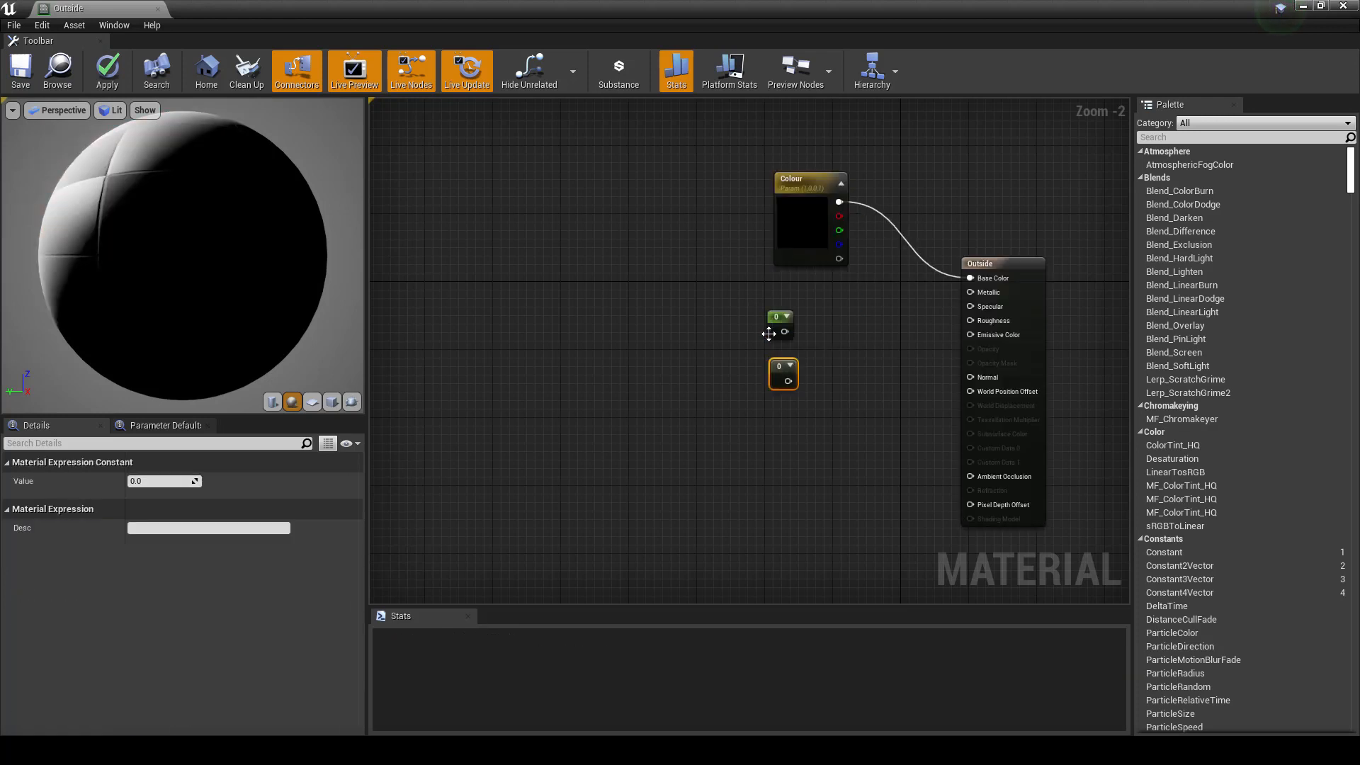
right_click(779, 318)
left_click(792, 328)
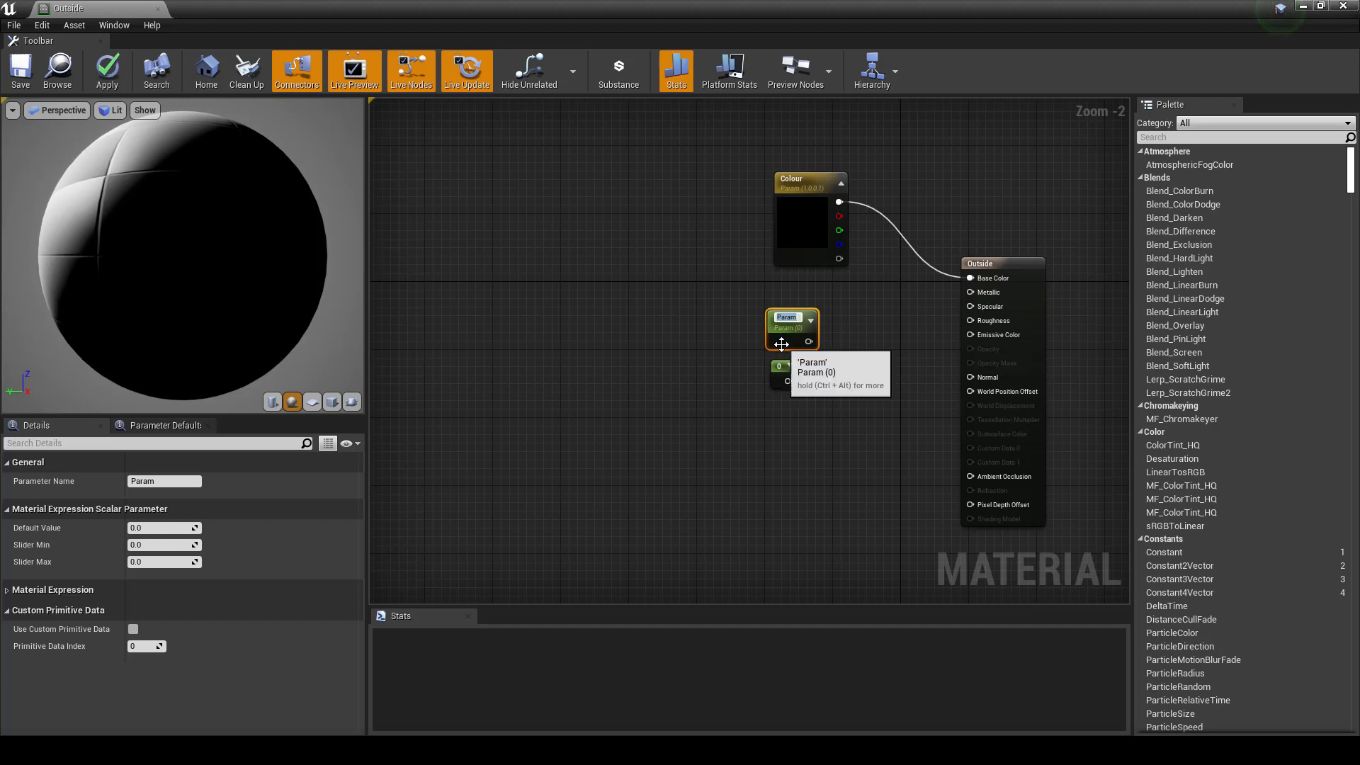
type("Metall")
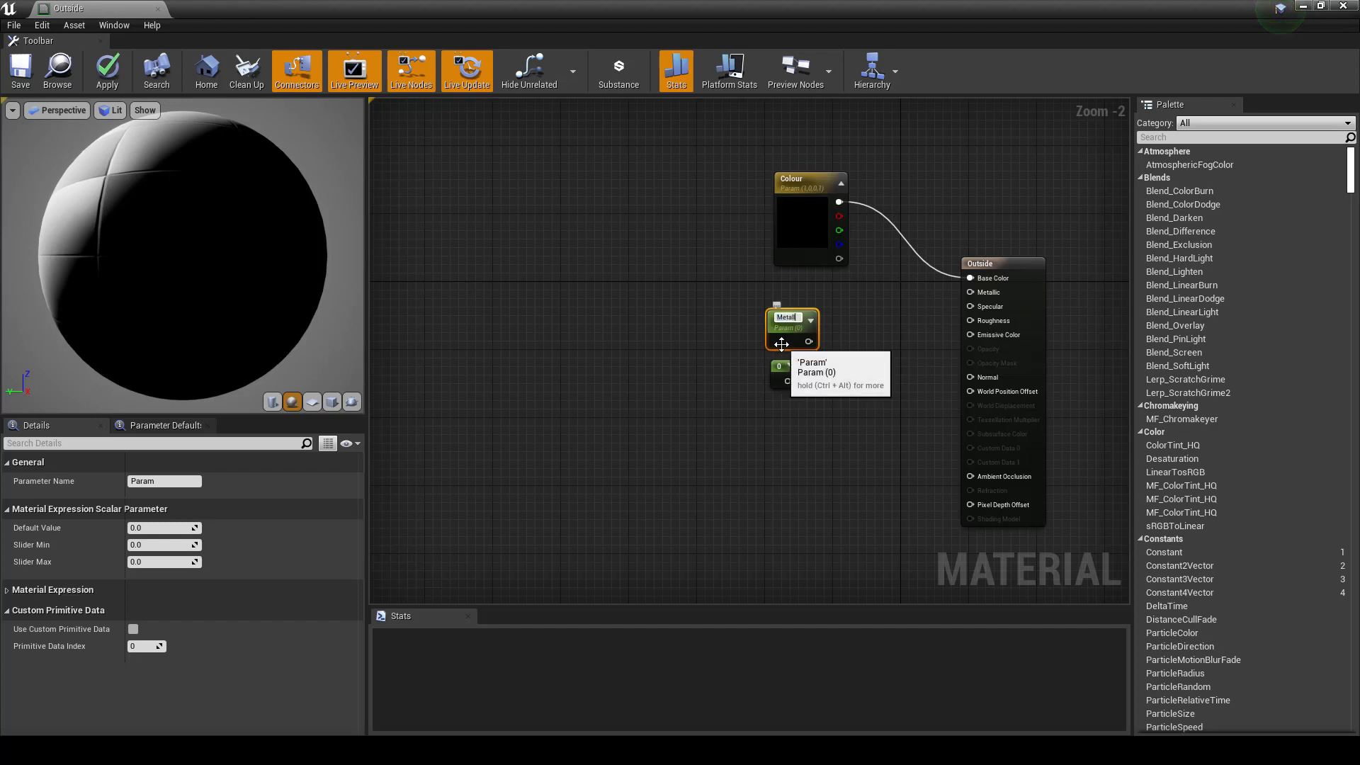
type("ic")
key("Return")
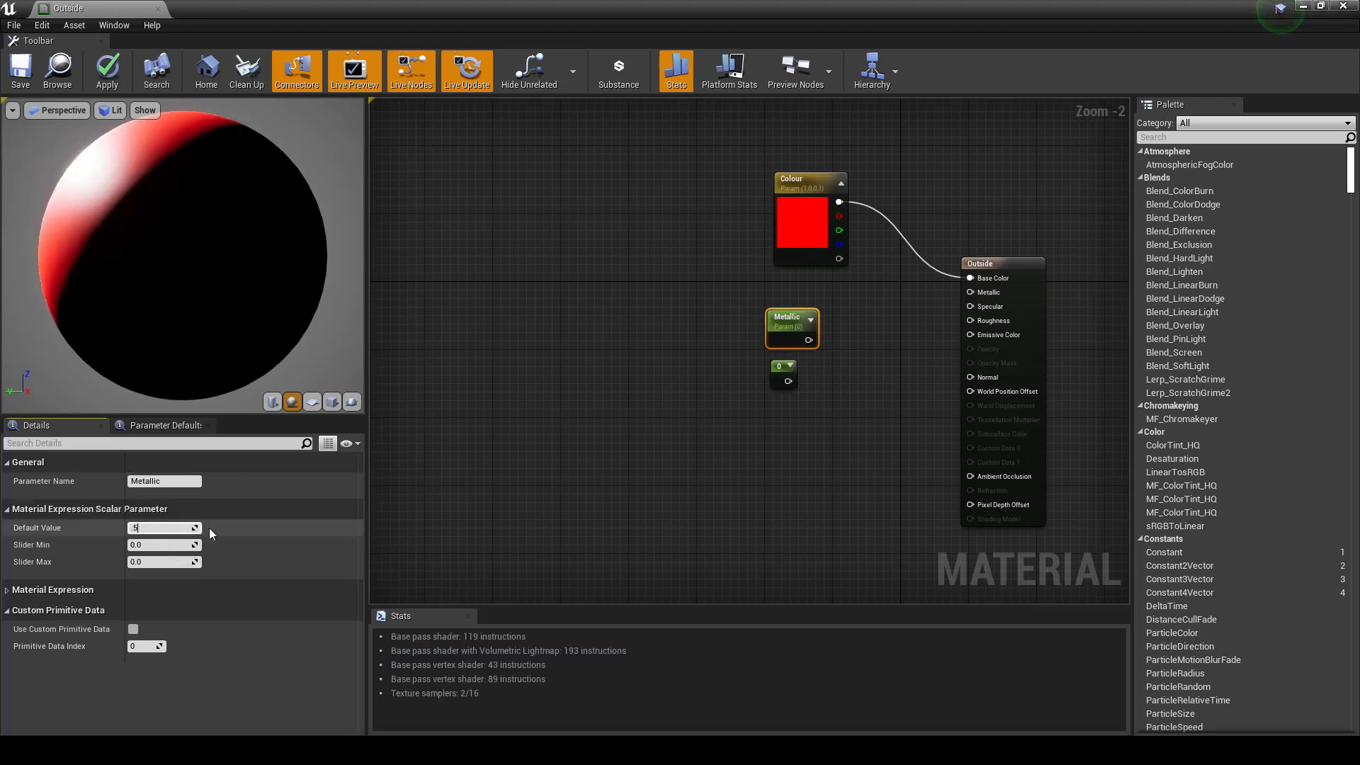
type(".5")
key("Return")
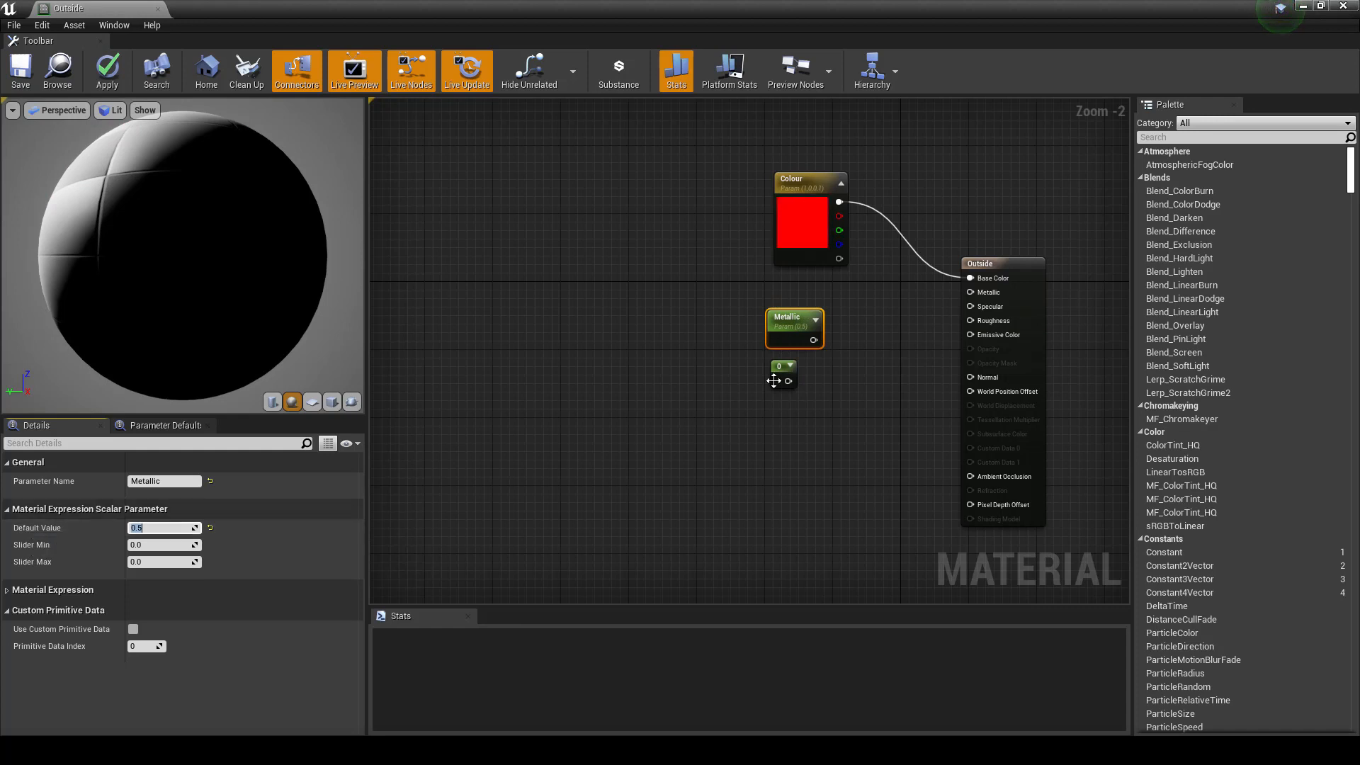
Step: Convert the remaining constant to a parameter named Roughness with default value 0.5
right_click(774, 381)
left_click(790, 390)
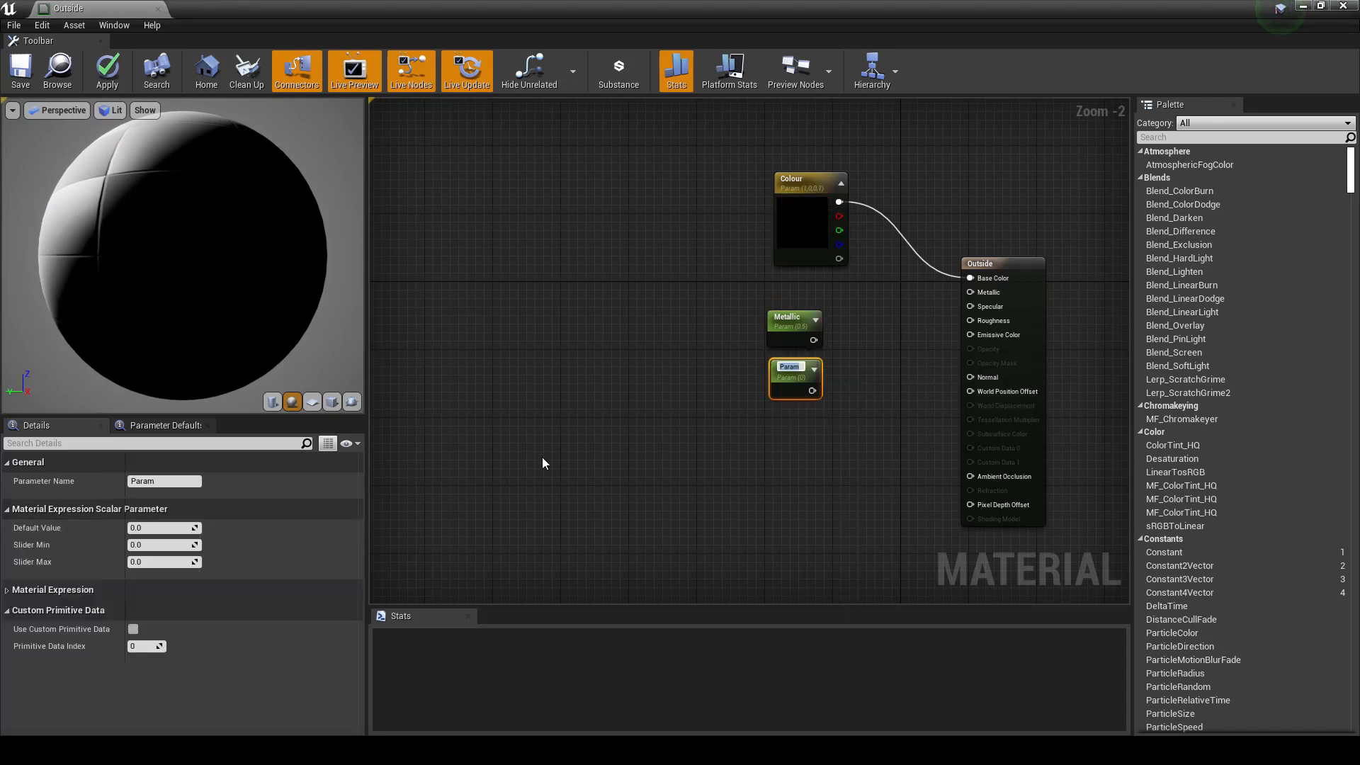
type("Roughness")
key("Return")
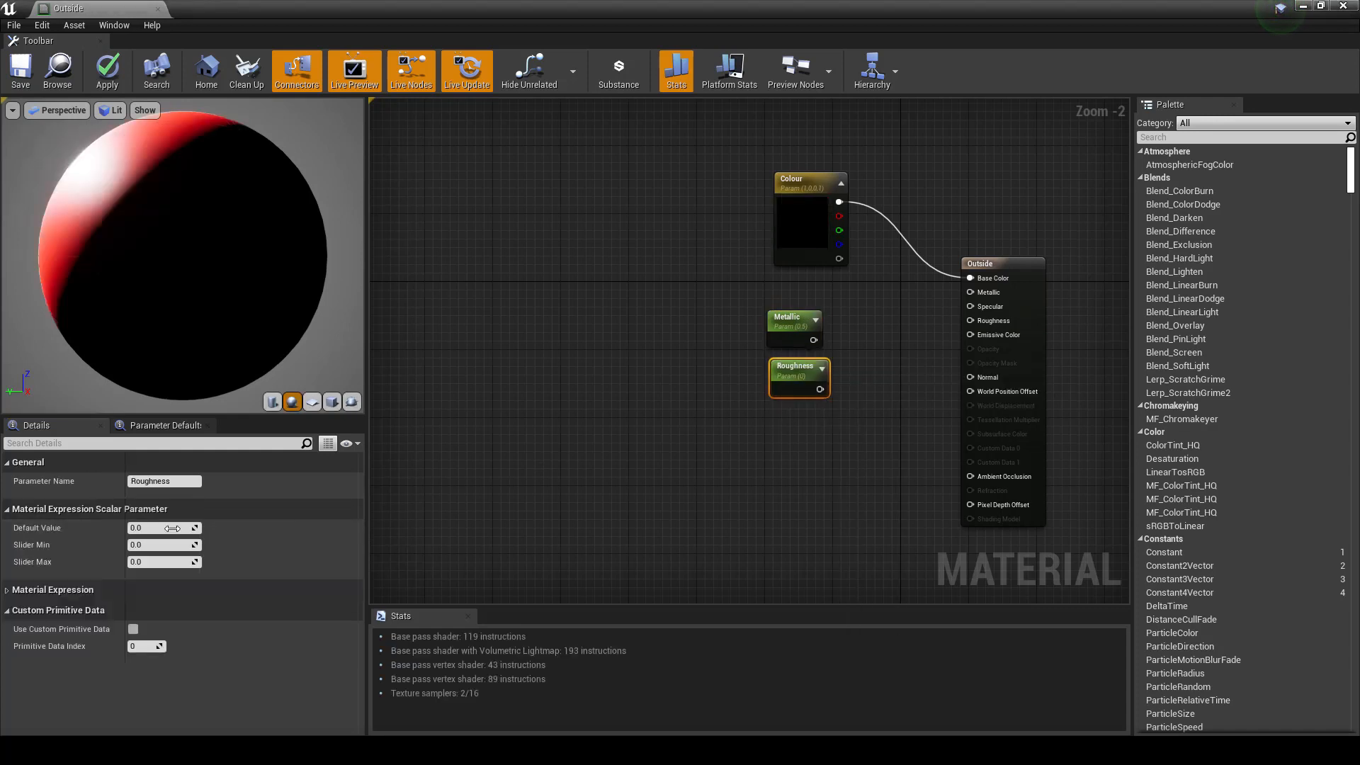
left_click(162, 527)
type(".5")
key("Return")
Step: Connect the Metallic and Roughness parameters to the matching material inputs and align their nodes under Colour
mouse_move(804, 340)
left_mouse_down()
mouse_move(915, 312)
mouse_move(799, 321)
left_mouse_up()
left_click_drag(803, 320, 976, 292)
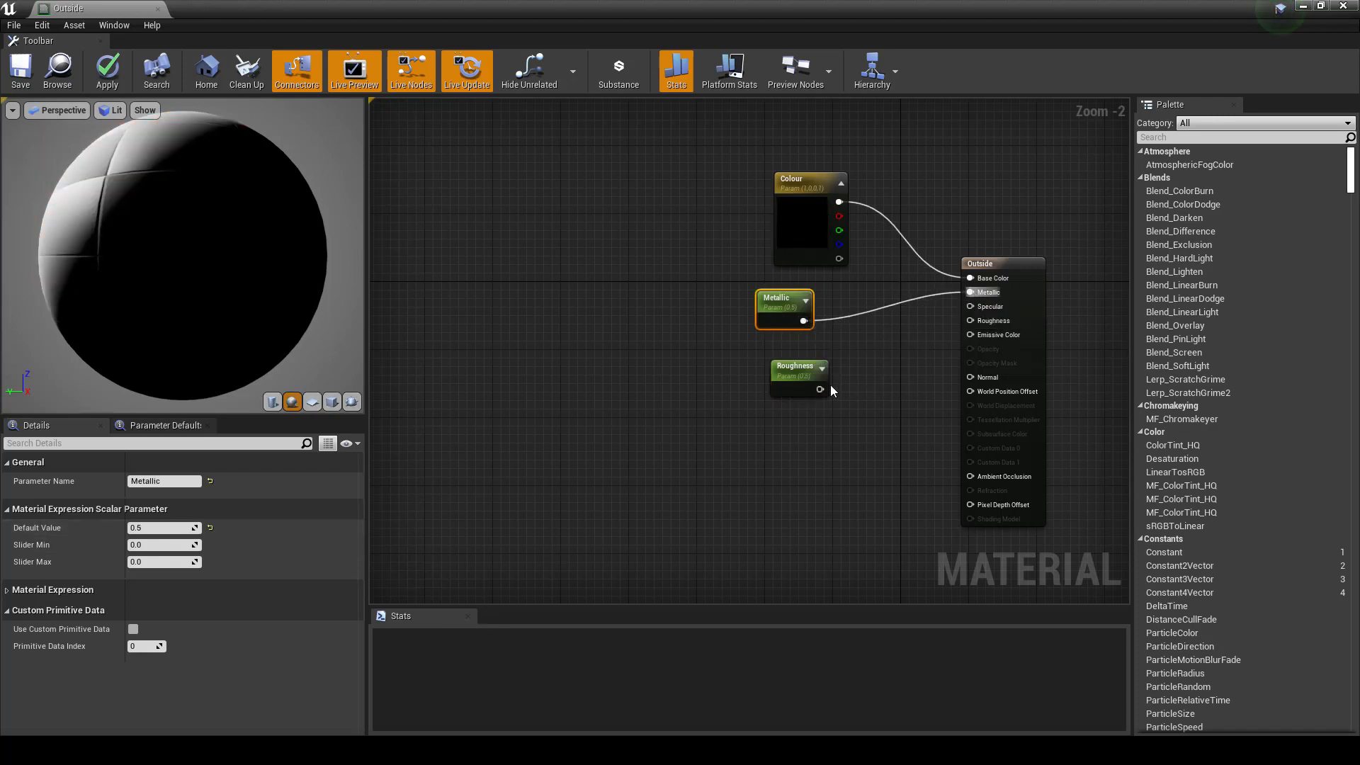
left_click_drag(820, 389, 978, 322)
left_click(795, 368)
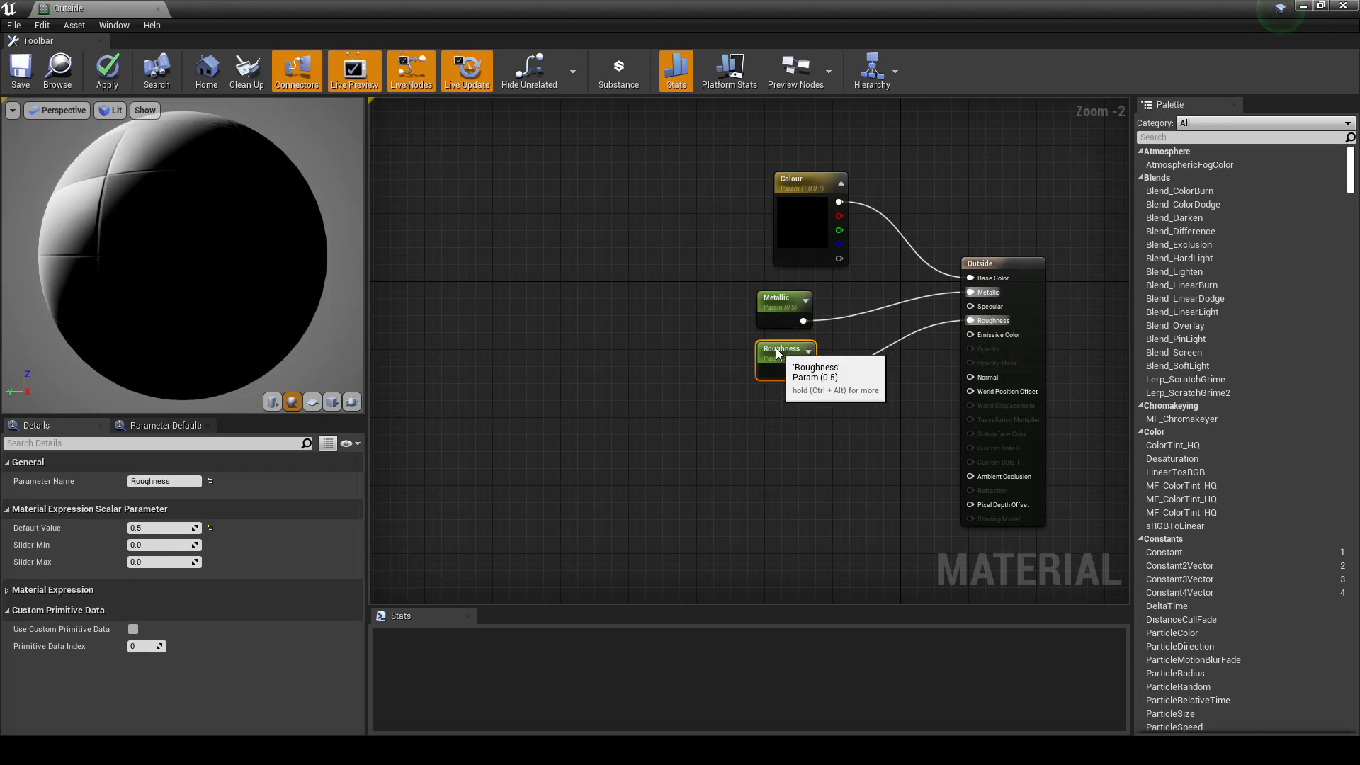
Step: Add a Fresnel node in the empty graph area below and to the left of the Roughness parameter
right_click_drag(799, 426, 848, 324)
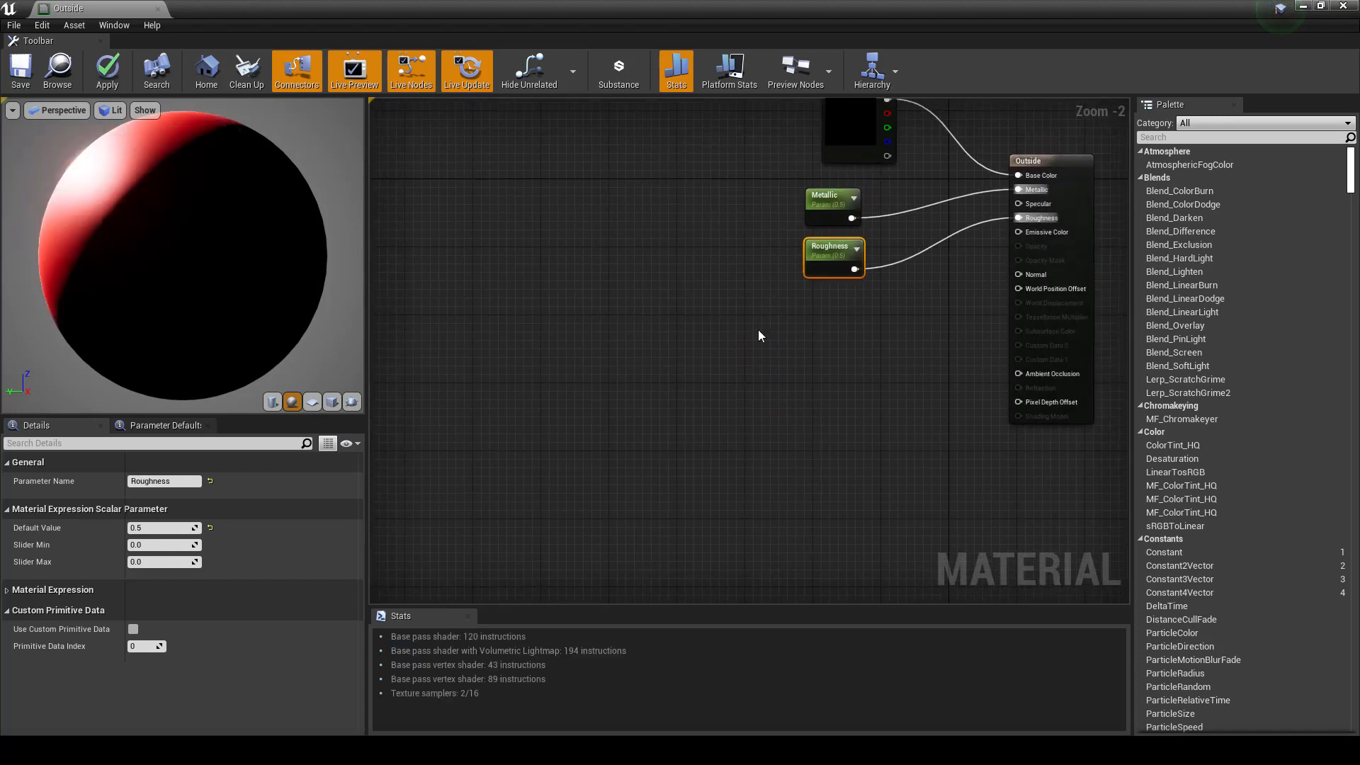
right_click(674, 335)
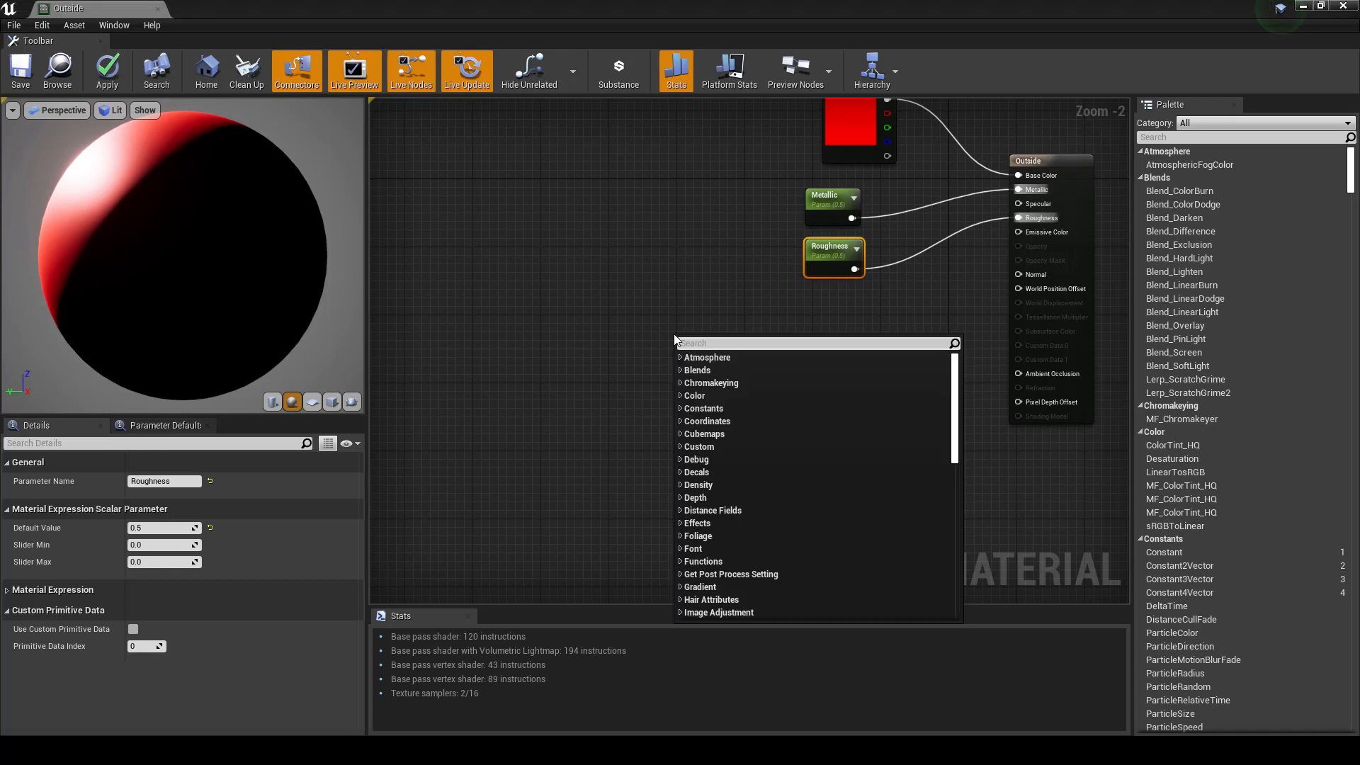
type("fres")
key("Return")
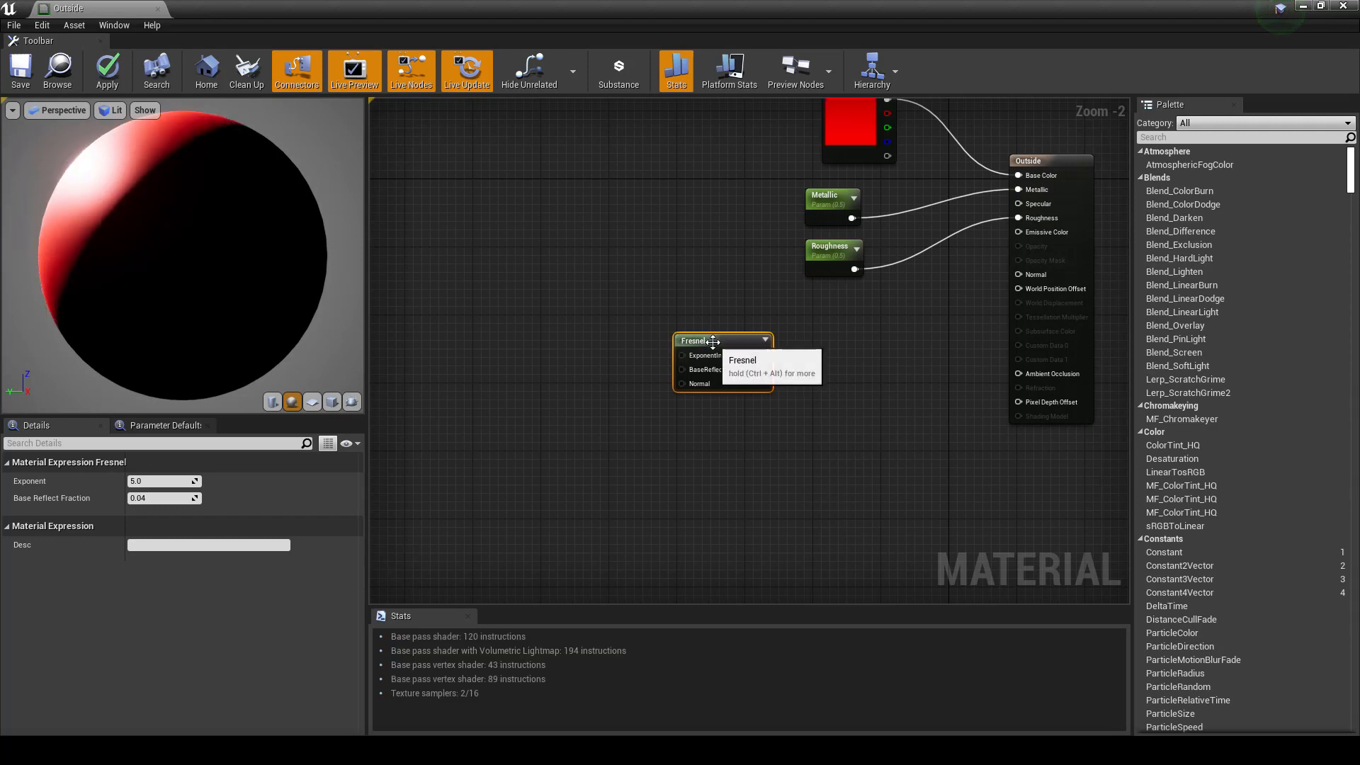
left_click_drag(713, 341, 610, 334)
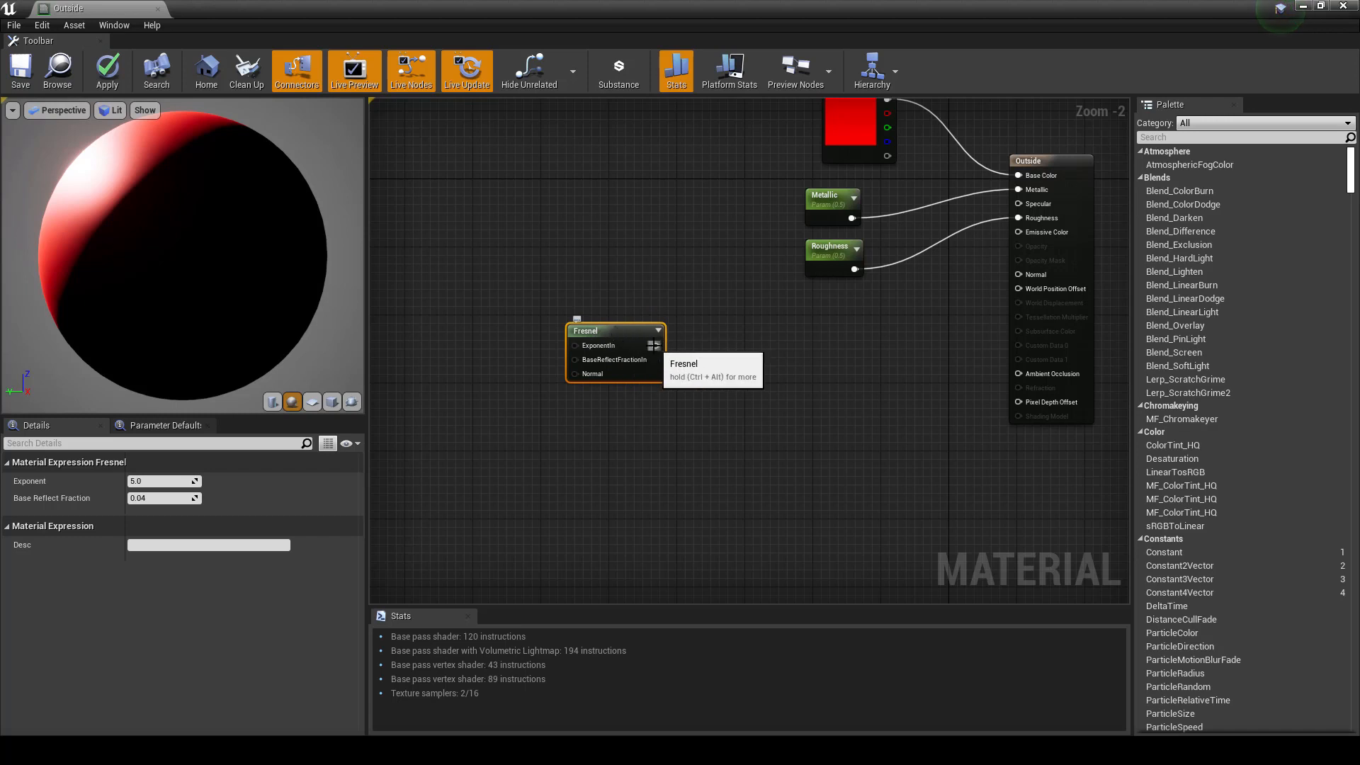
Step: Add Power and Multiply nodes, and chain Fresnel into Power's Base and Power into Multiply's A
left_click_drag(653, 345, 703, 347)
type("power")
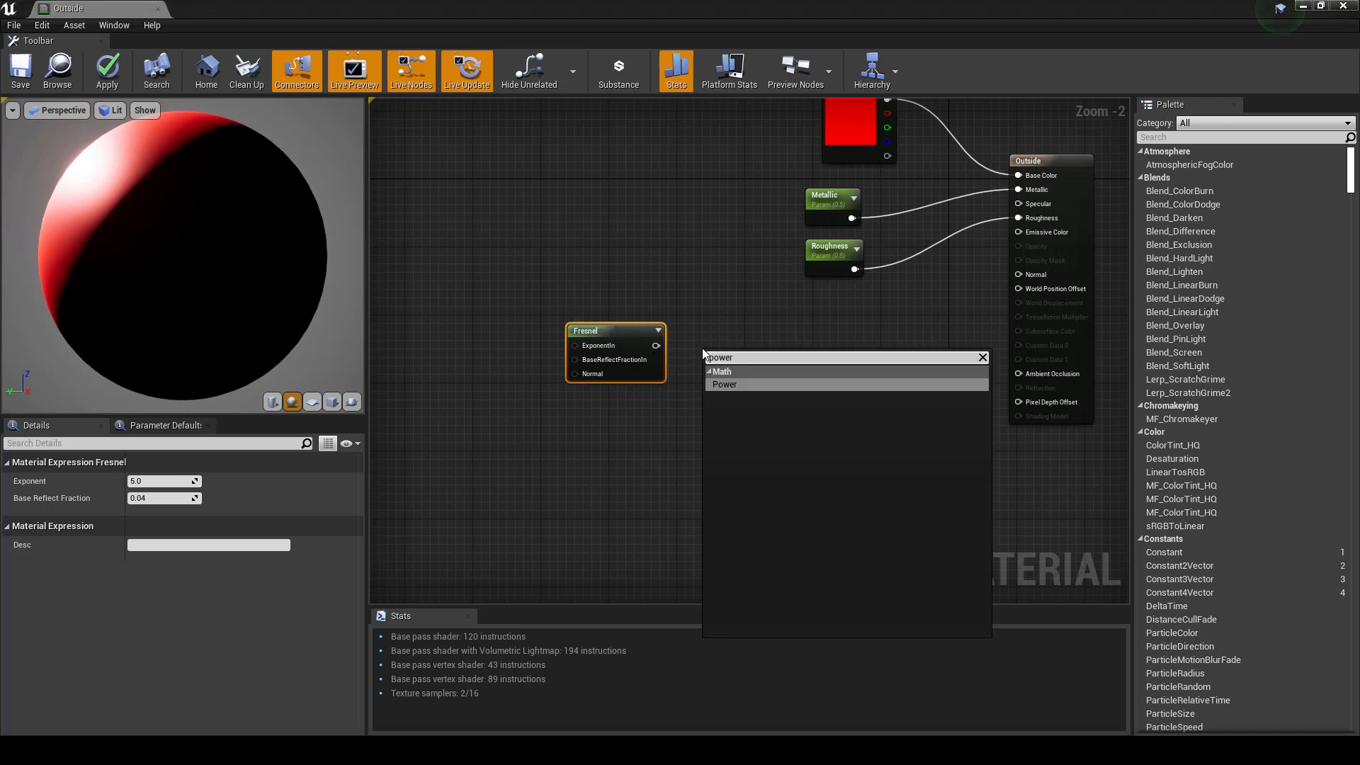
key("Return")
left_click(805, 377)
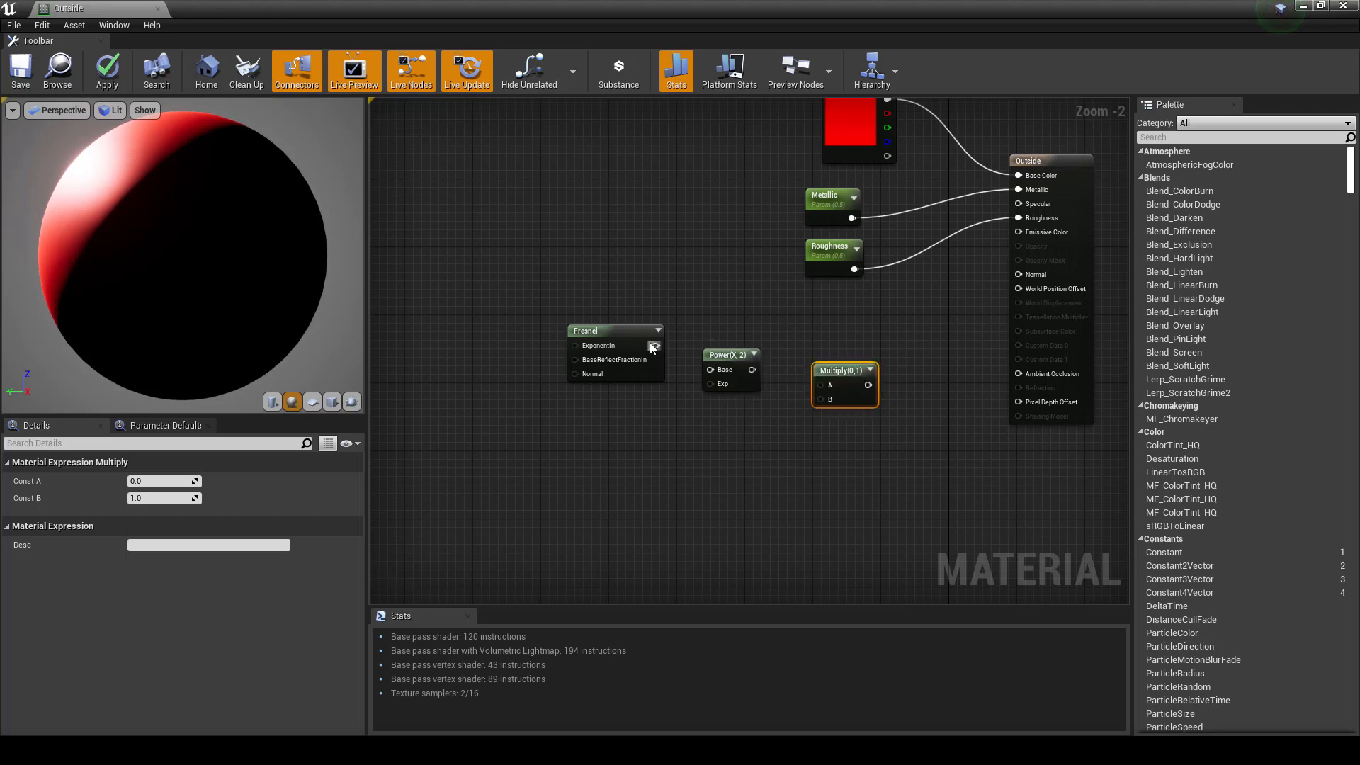
left_click_drag(652, 345, 814, 357)
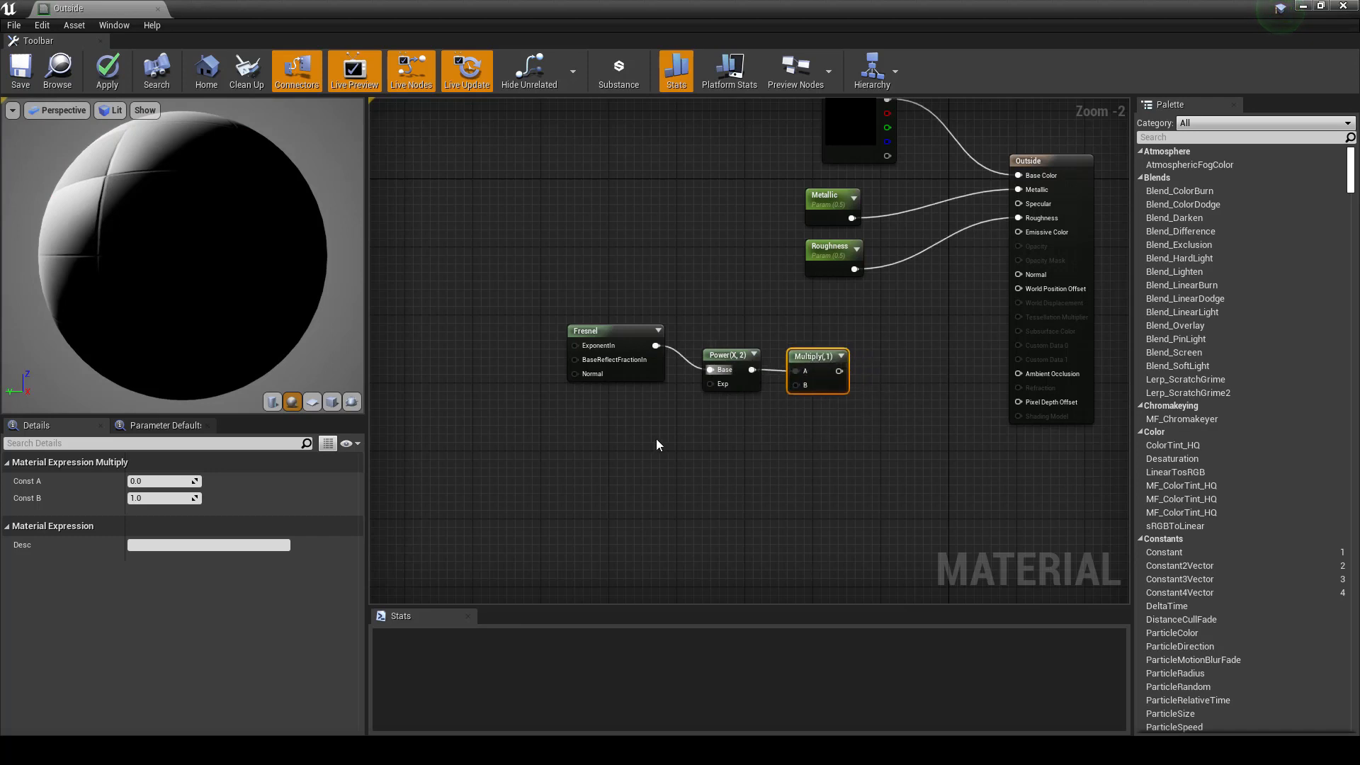
Step: Add a scalar parameter named Fresnel Contrast below the Fresnel node and connect it to Power's Exp input
left_click(611, 429)
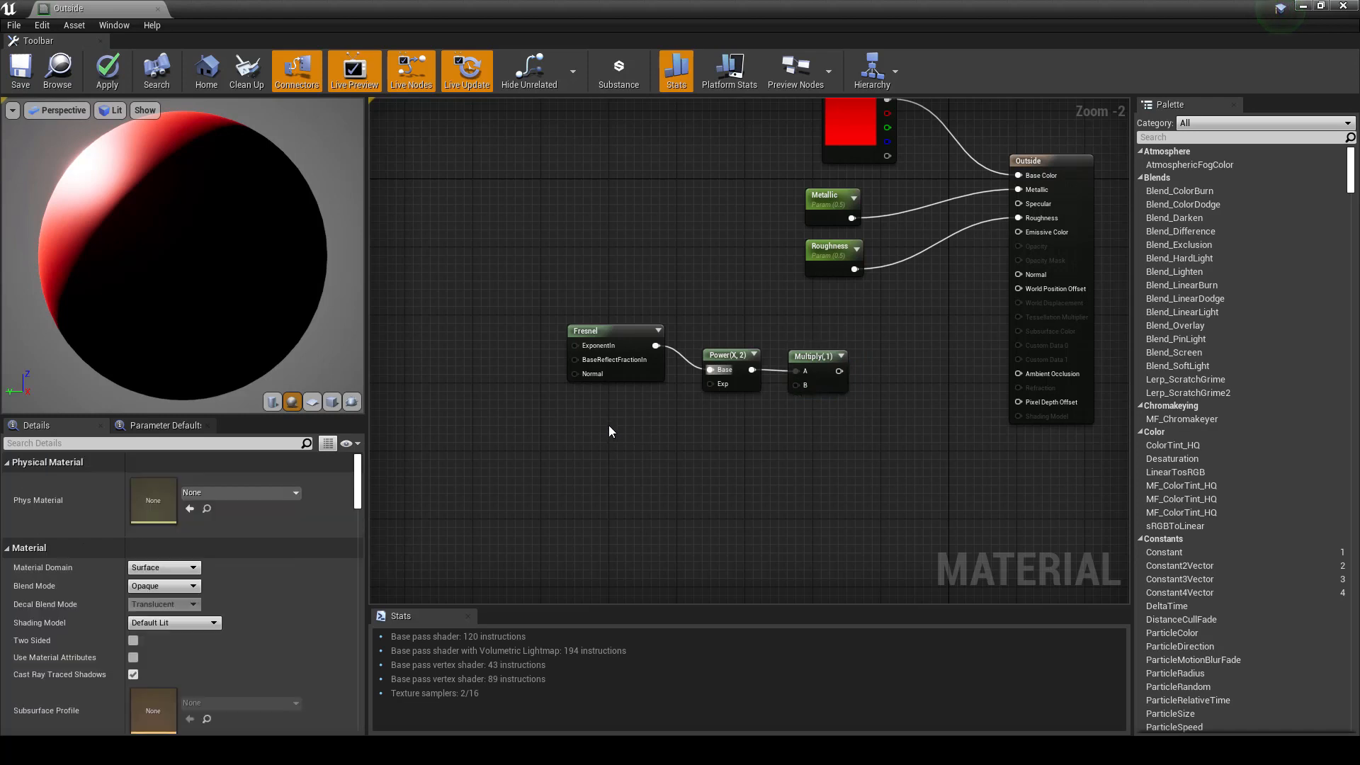
right_click(612, 431)
left_click(638, 436)
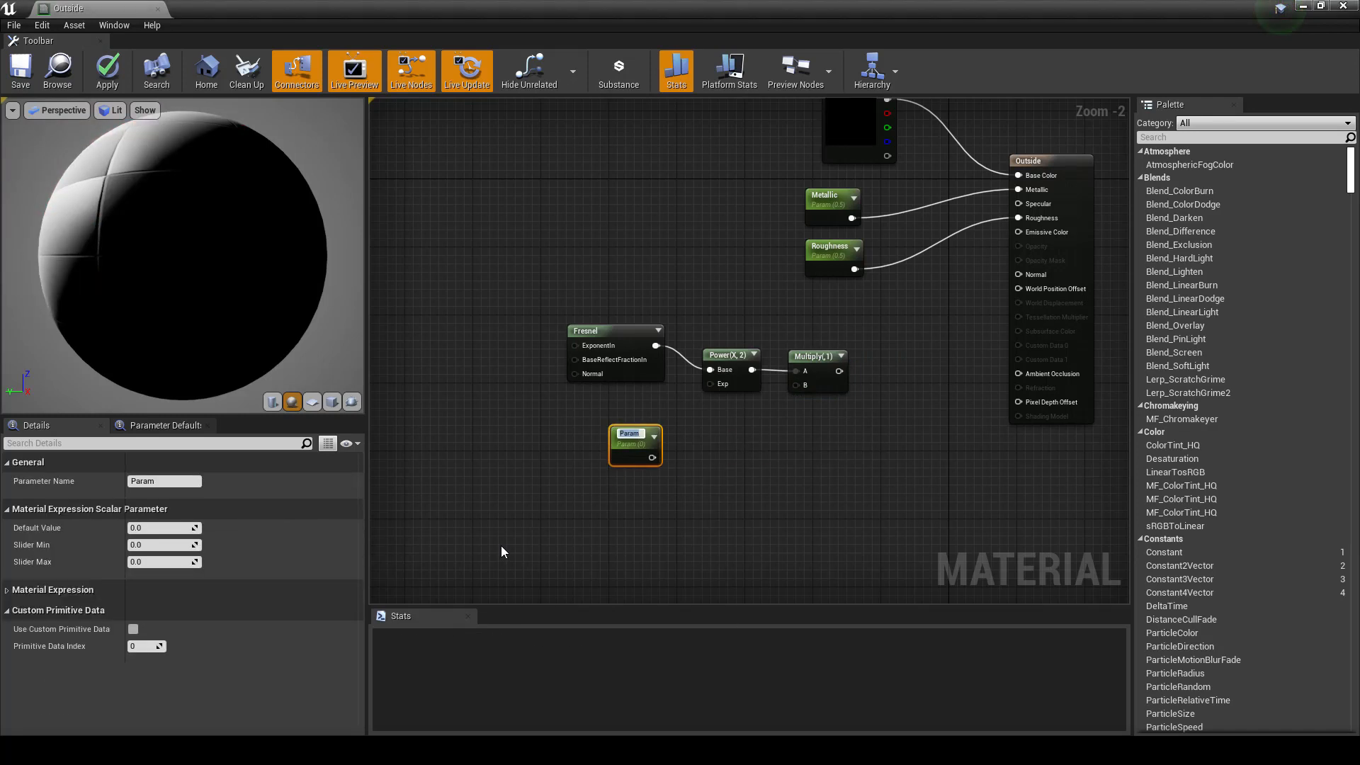
type("Fresnel Contrast")
key("Return")
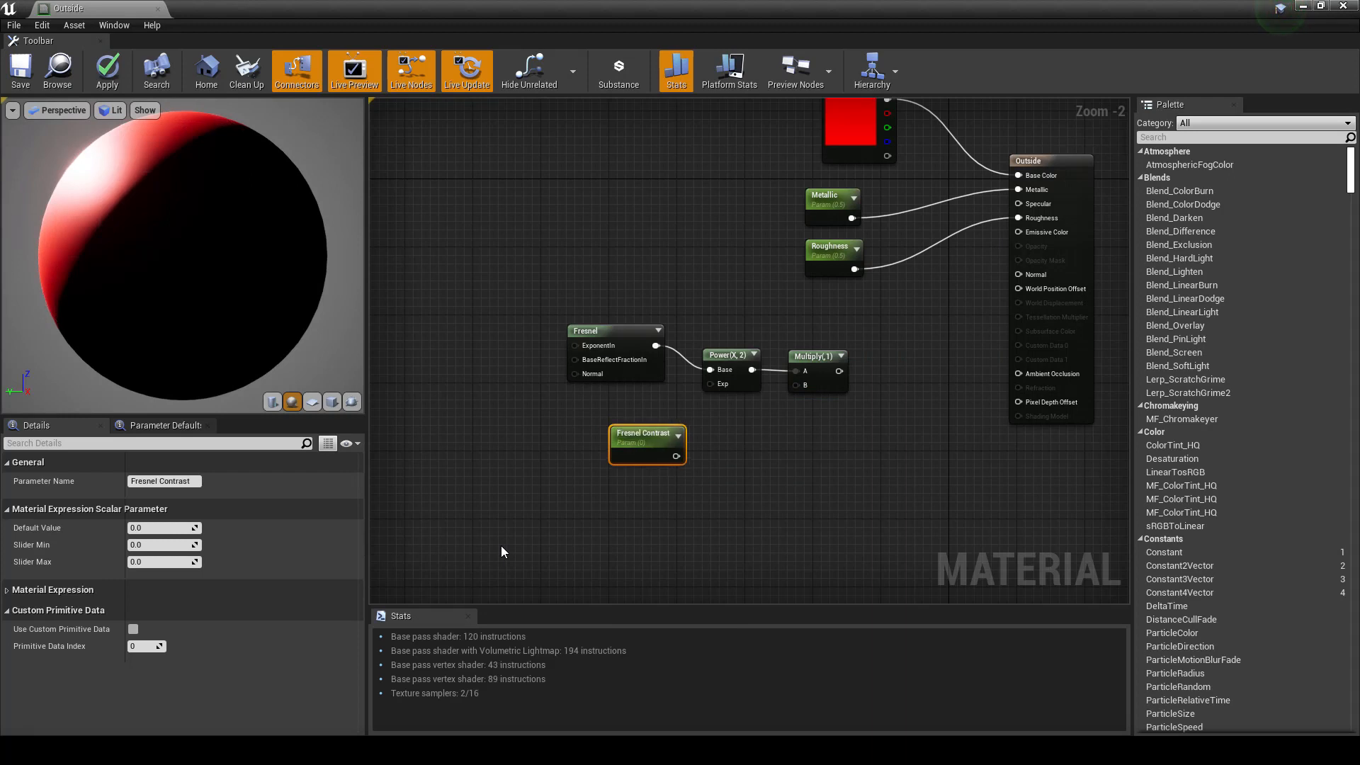
left_click_drag(665, 457, 711, 384)
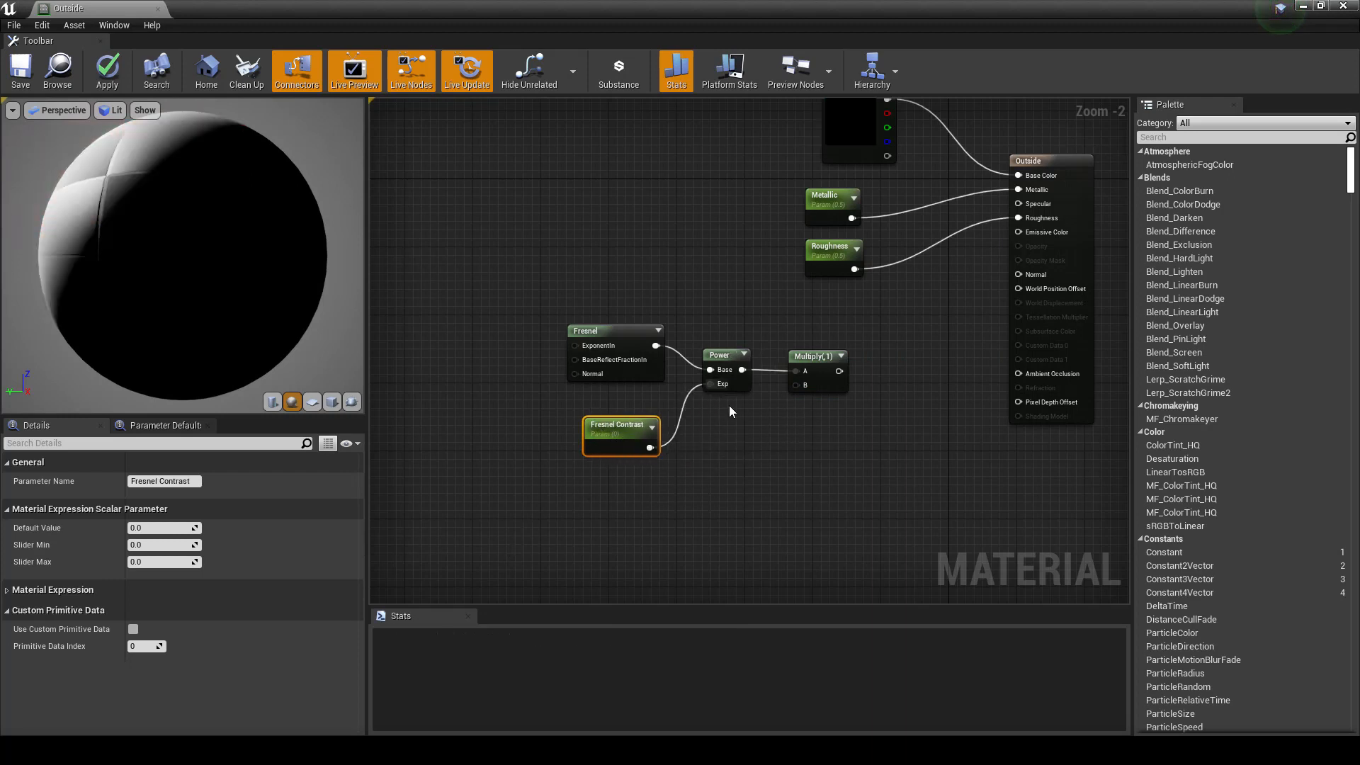
Step: Add a Constant3Vector, convert it to a parameter named Fresnel Colour, and wire it through Multiply's B into Emissive Color
left_click(713, 457)
left_click(712, 461)
right_click(723, 469)
left_click(746, 473)
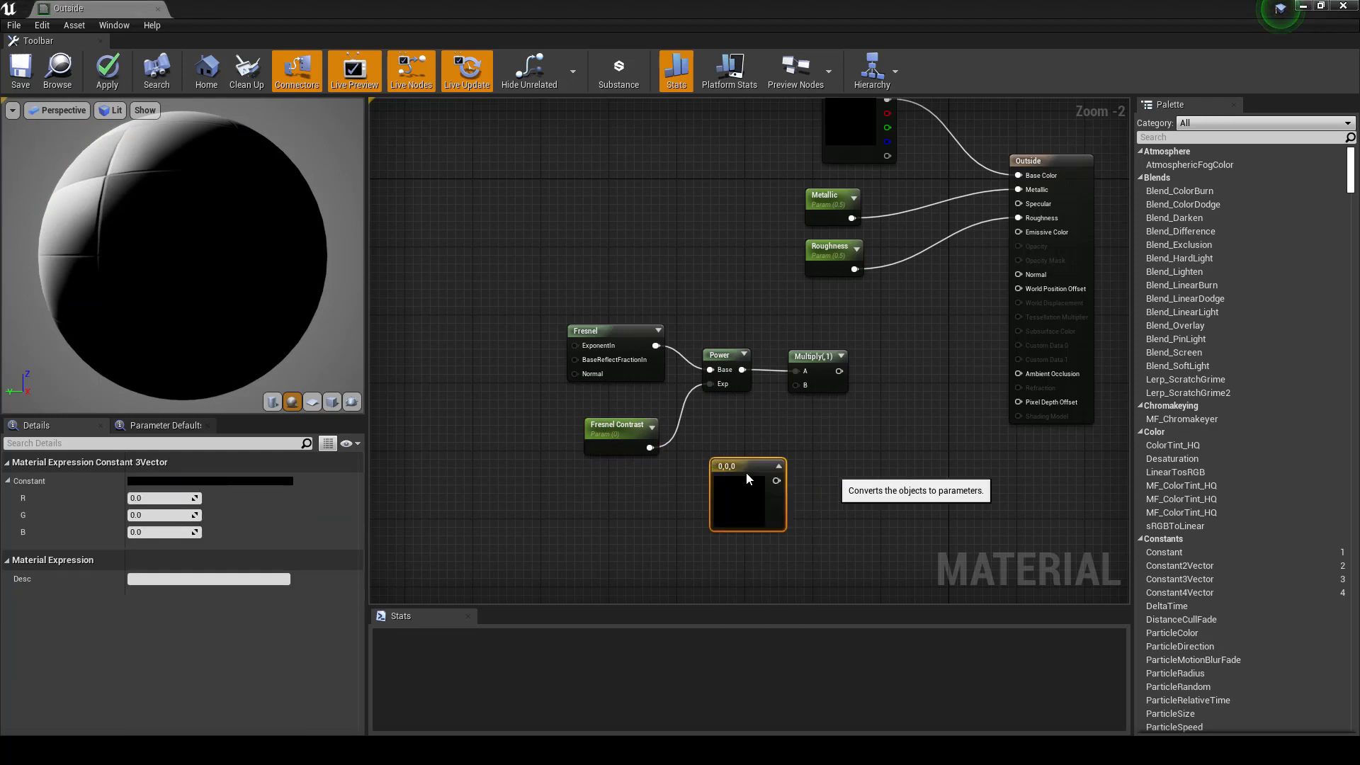
type("Fre")
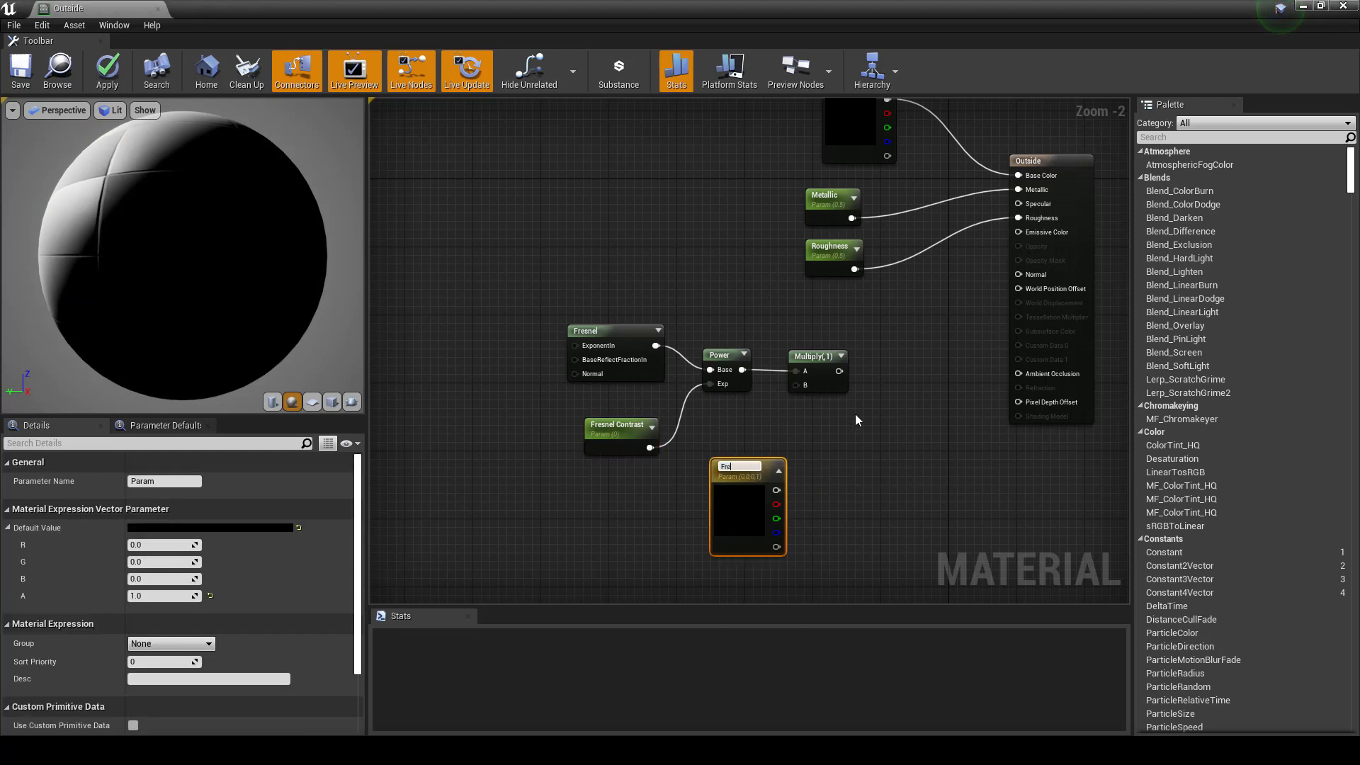
type("snel Colour")
key("Return")
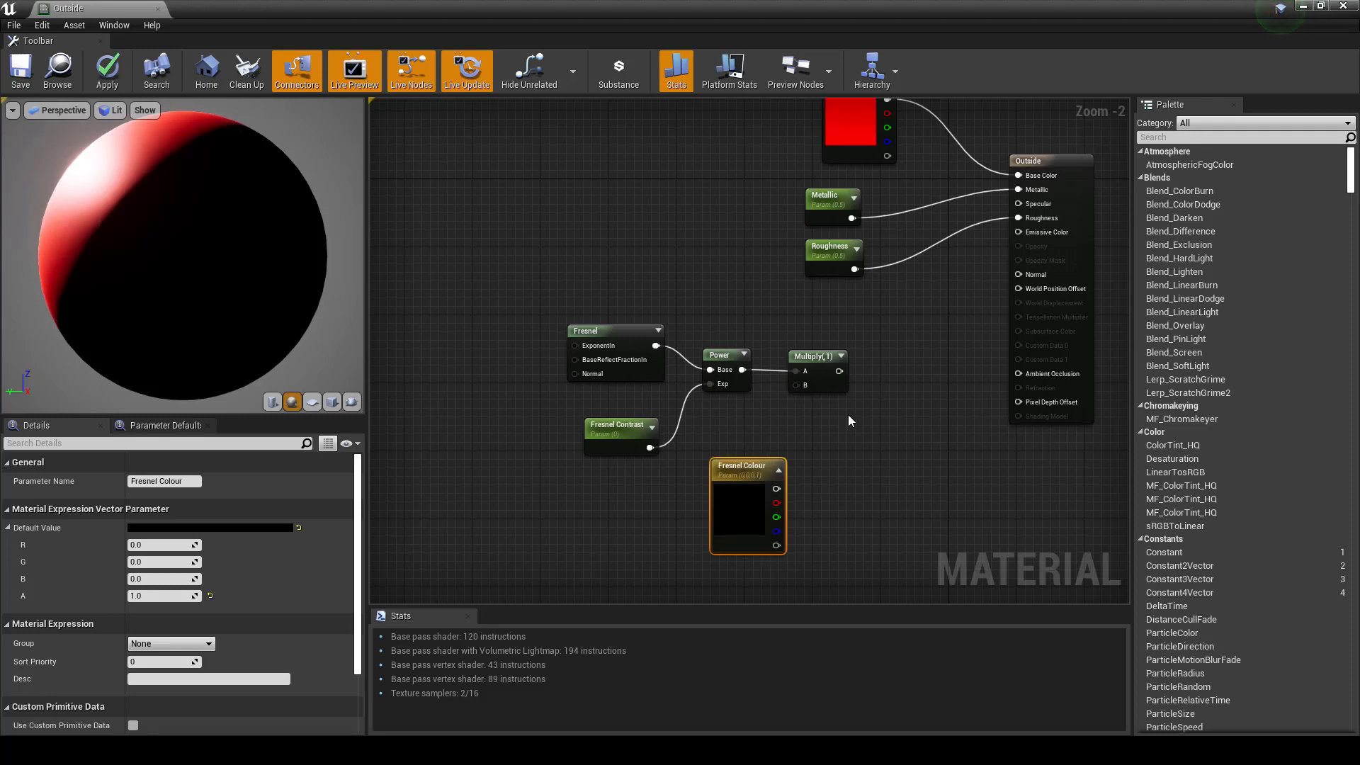
left_click_drag(777, 489, 1023, 232)
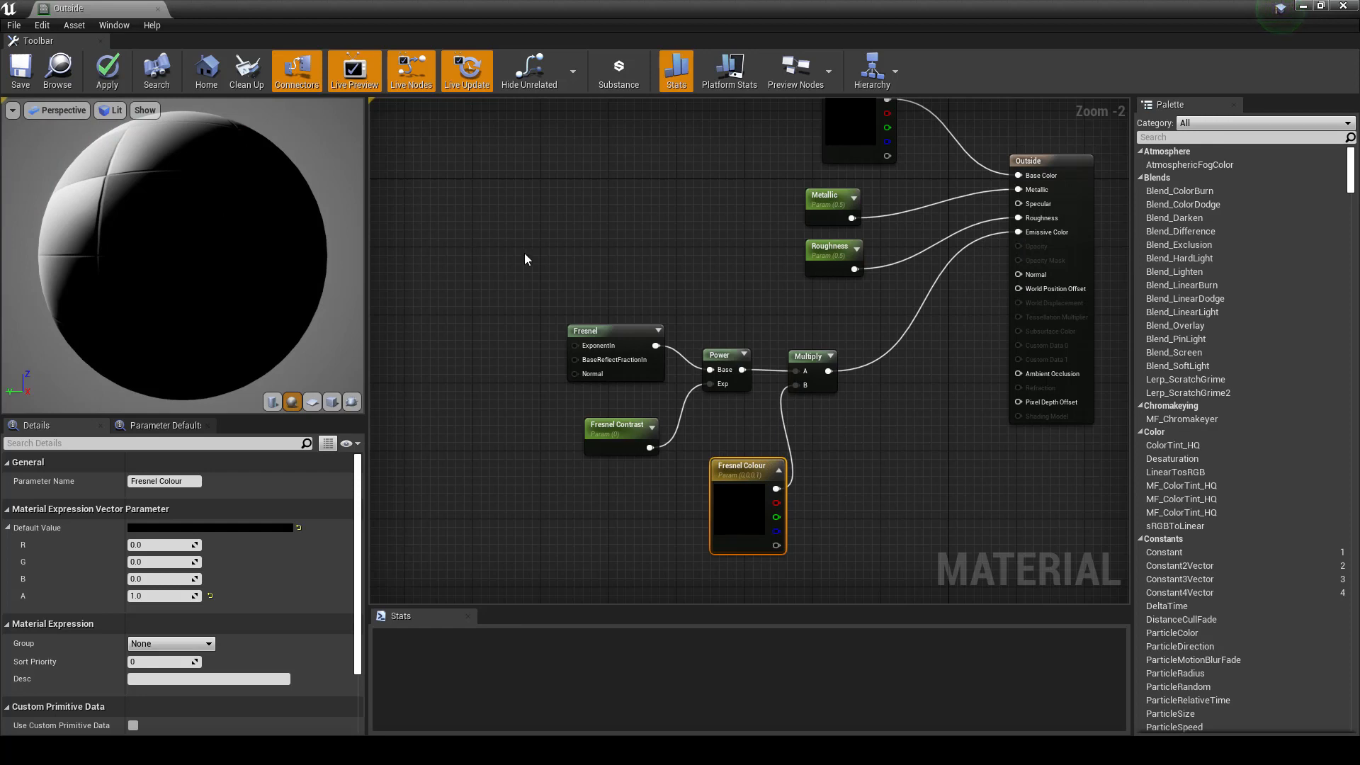
Step: Save and close the Outside material, and create a material instance of it with the suggested name Outside_Inst
left_click(20, 69)
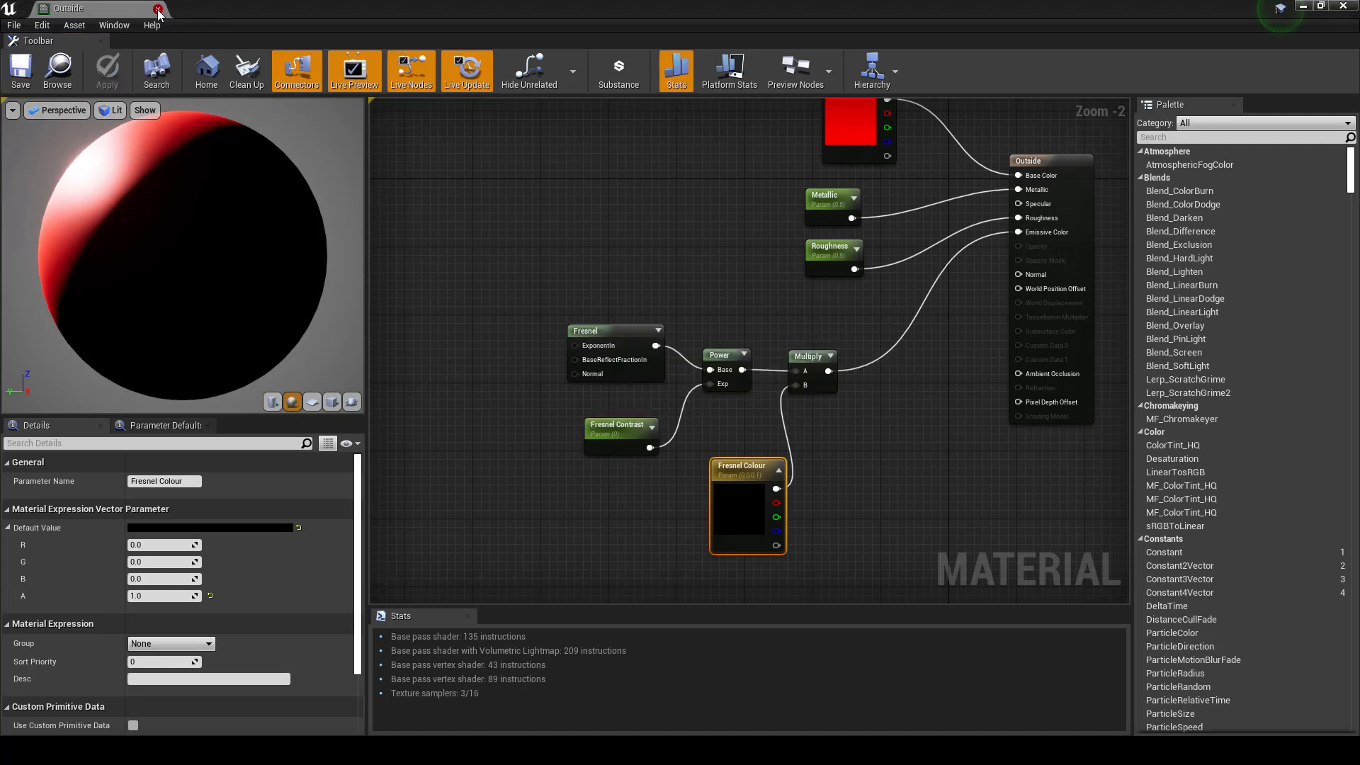
left_click(157, 9)
right_click(530, 569)
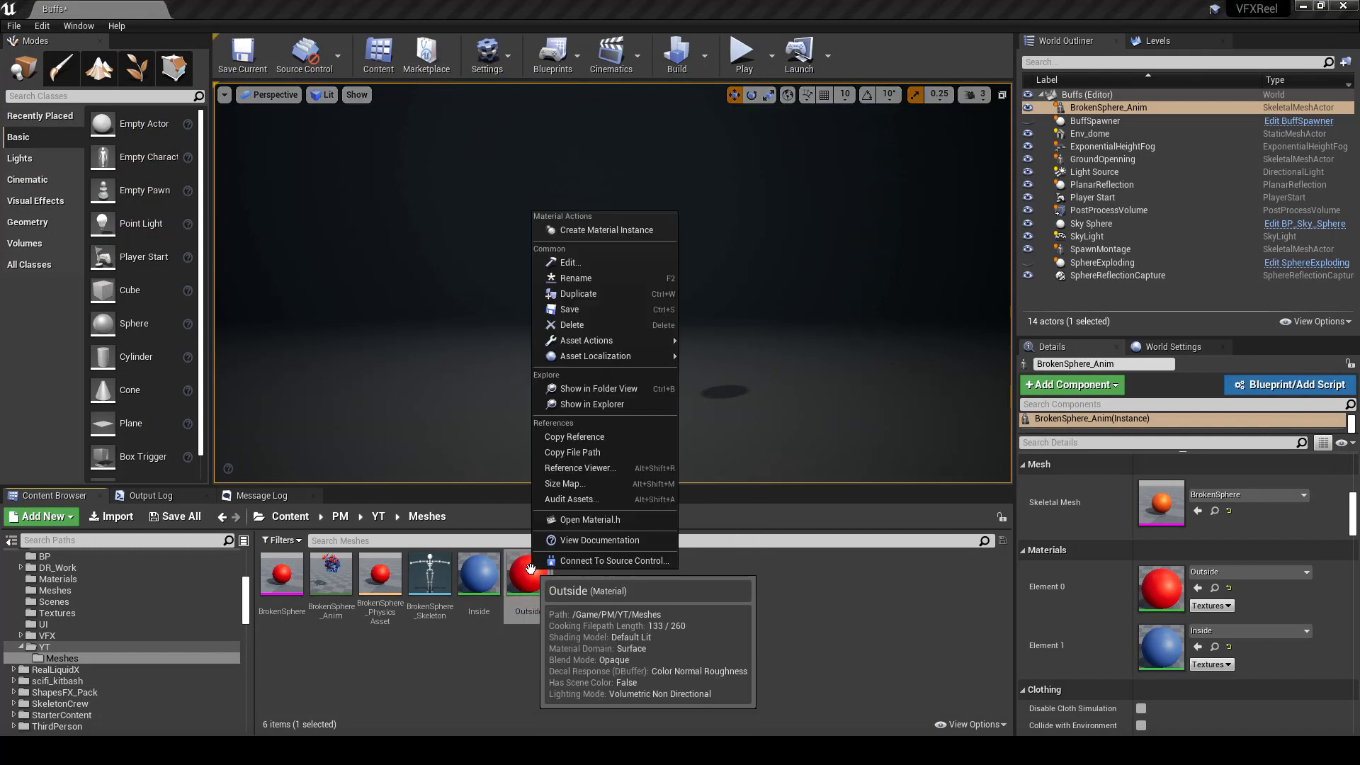
left_click(571, 229)
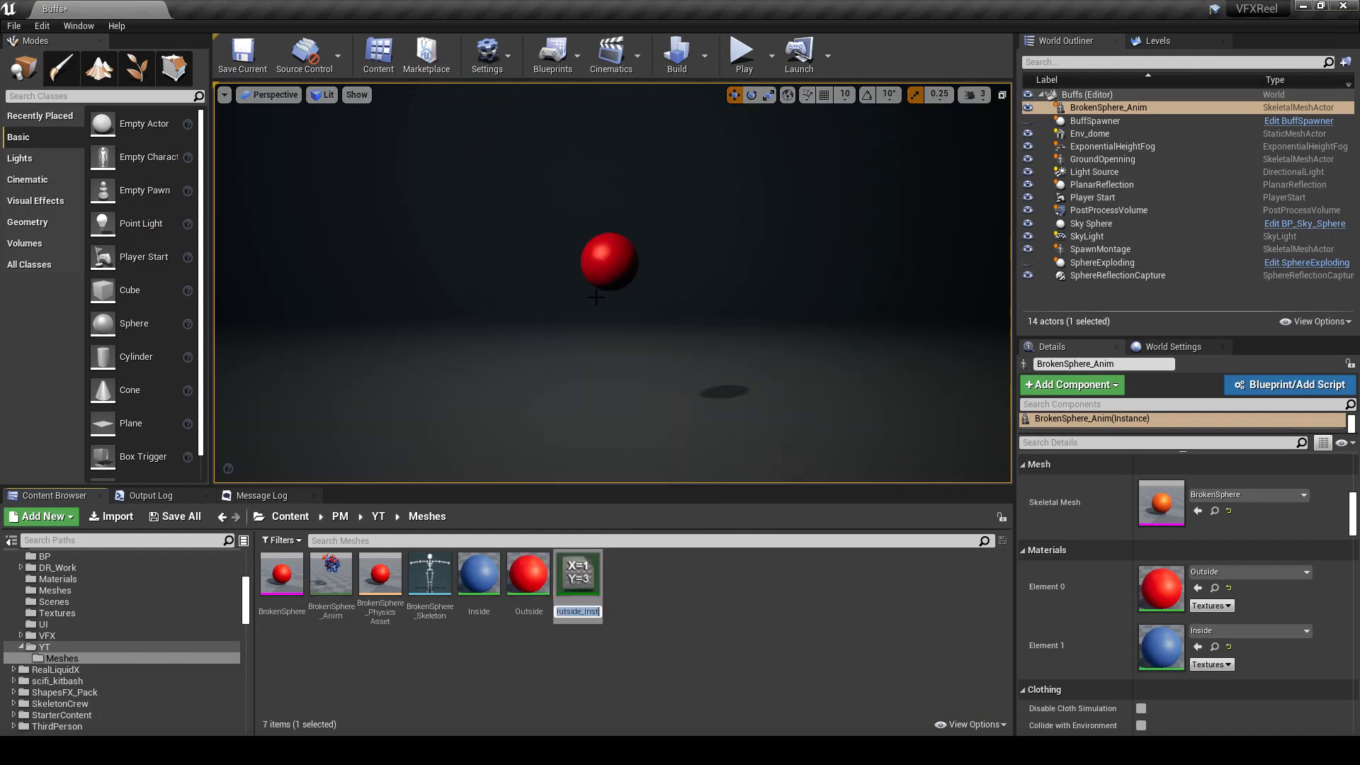
key("Return")
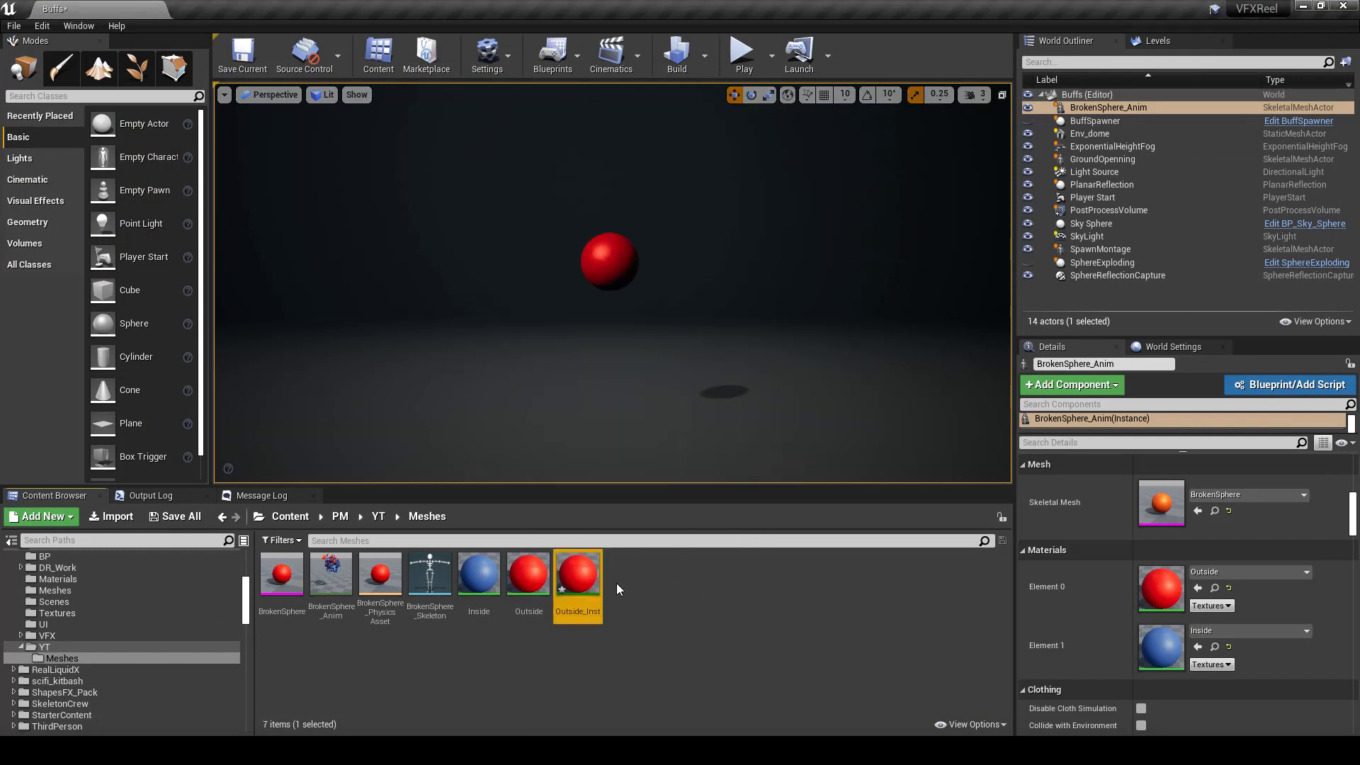
Step: Assign Outside_Inst to material Element 0 of BrokenSphere_Anim and open the instance in a floating window beside the viewport
left_click_drag(588, 587, 1162, 590)
double_click(585, 571)
left_click_drag(666, 7, 238, 33)
Step: Enable the overrides for Colour, Fresnel Colour, Fresnel Contrast, Metallic and Roughness in Outside_Inst
left_click(367, 195)
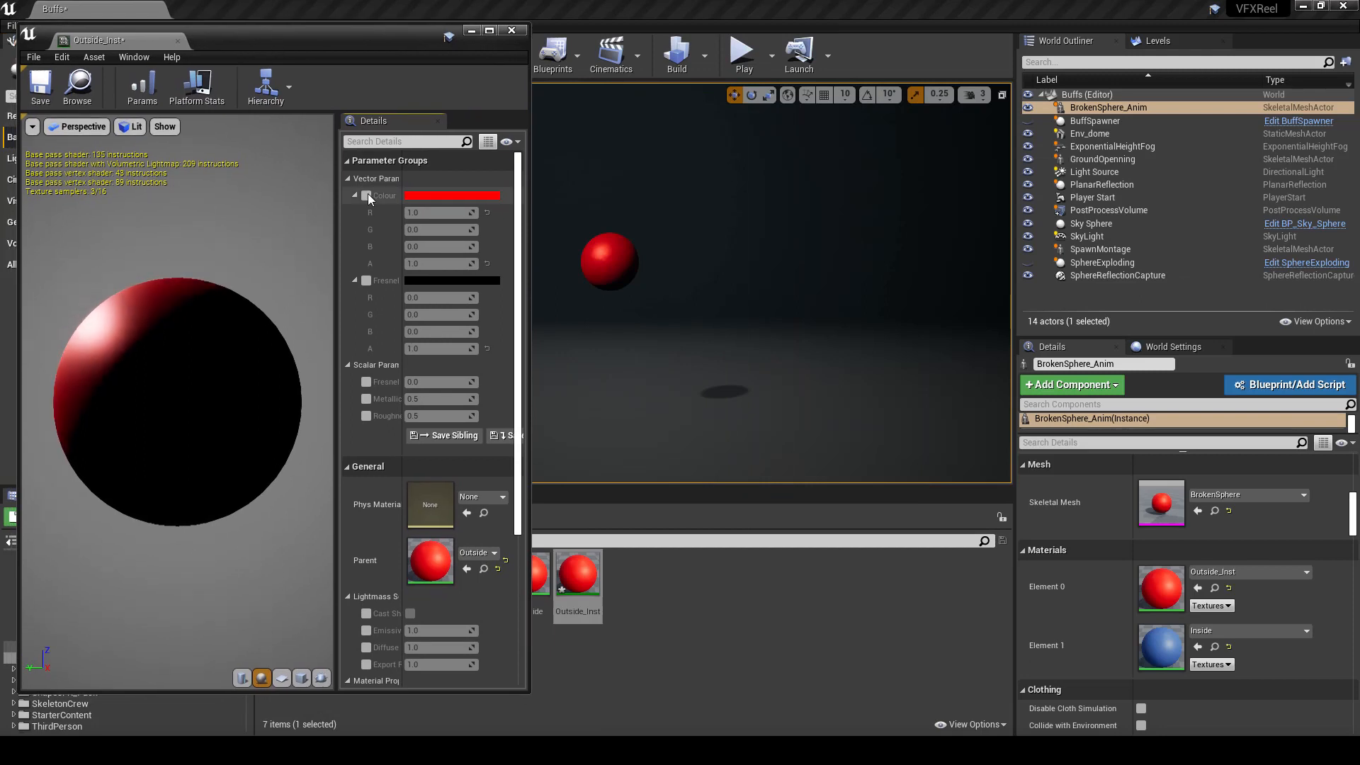
left_click(367, 281)
left_click(366, 382)
left_click(367, 399)
left_click(366, 416)
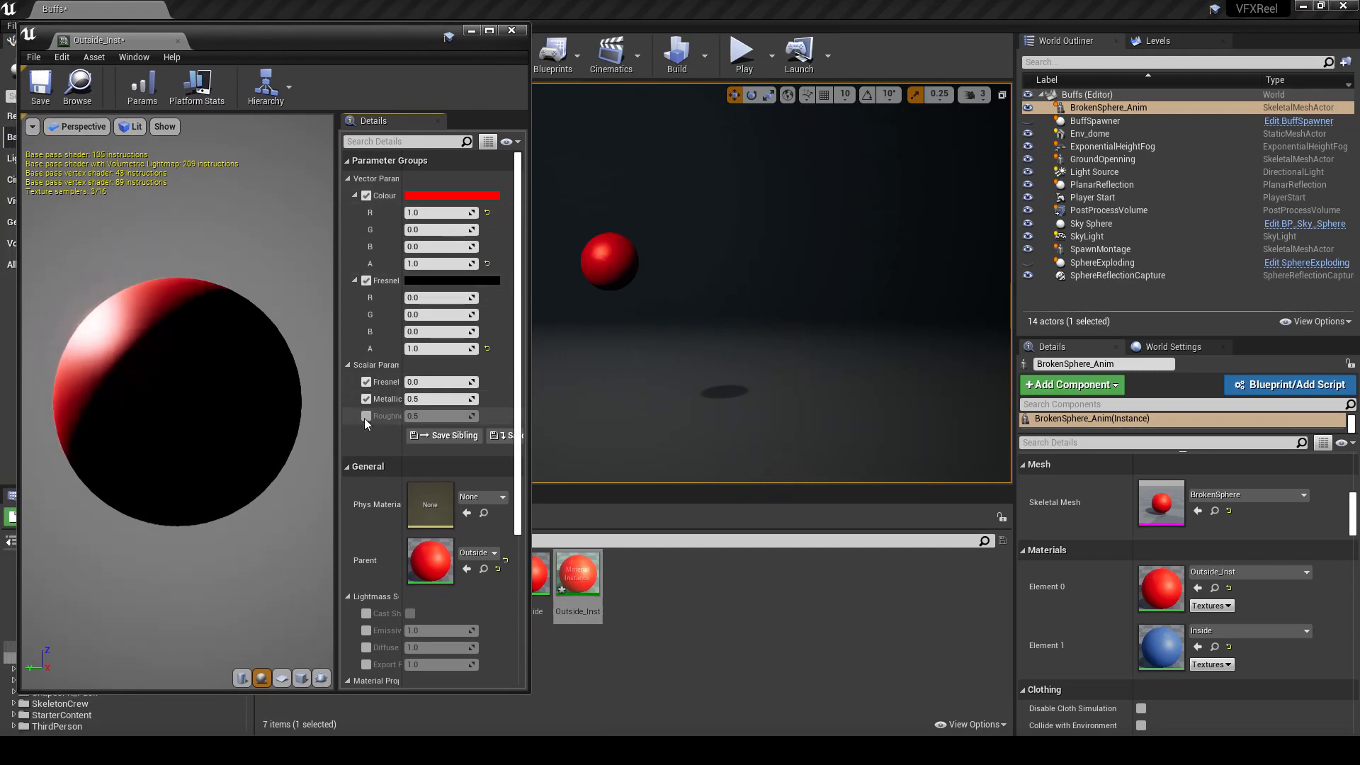
Step: Set the instance's Colour to a very dark green with R 0.003306, G 0.015625 and B 0.006715
left_click(422, 198)
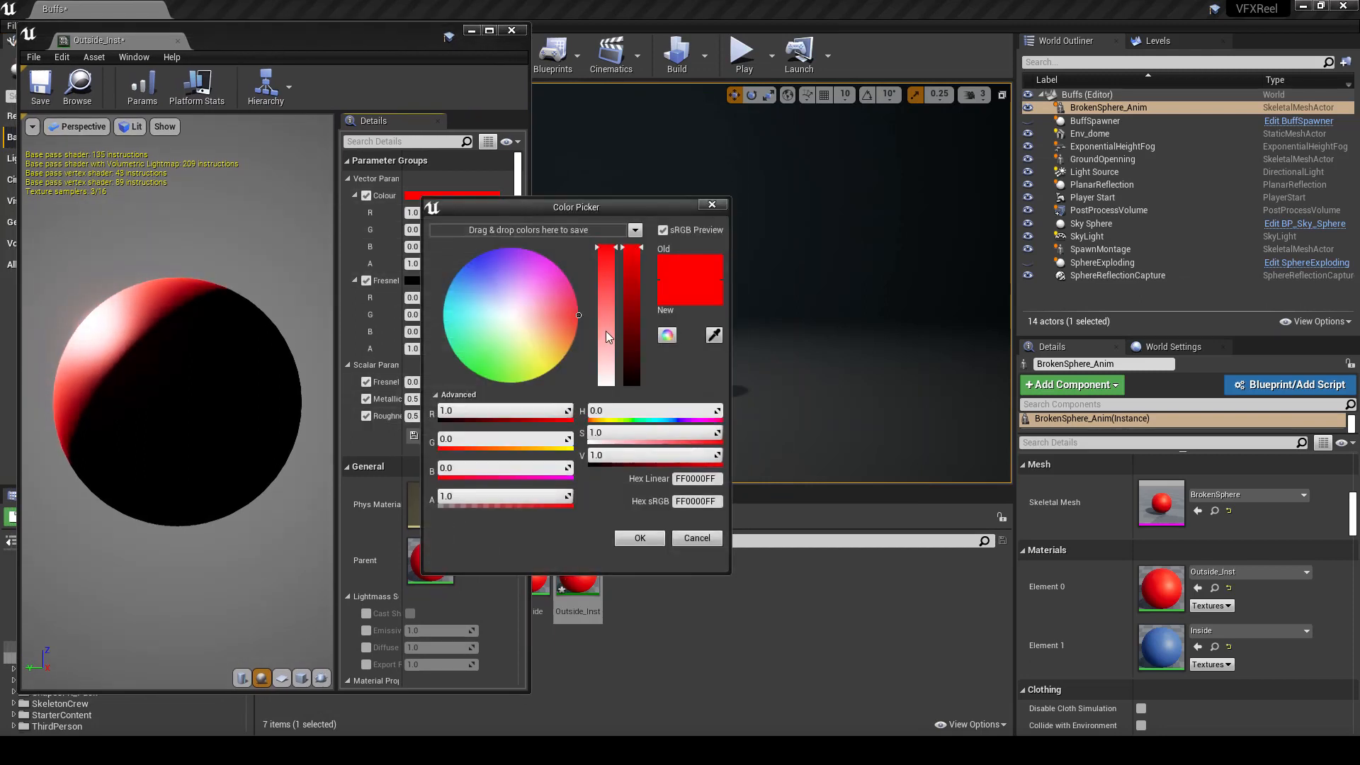
left_click_drag(633, 354, 633, 380)
left_click(468, 352)
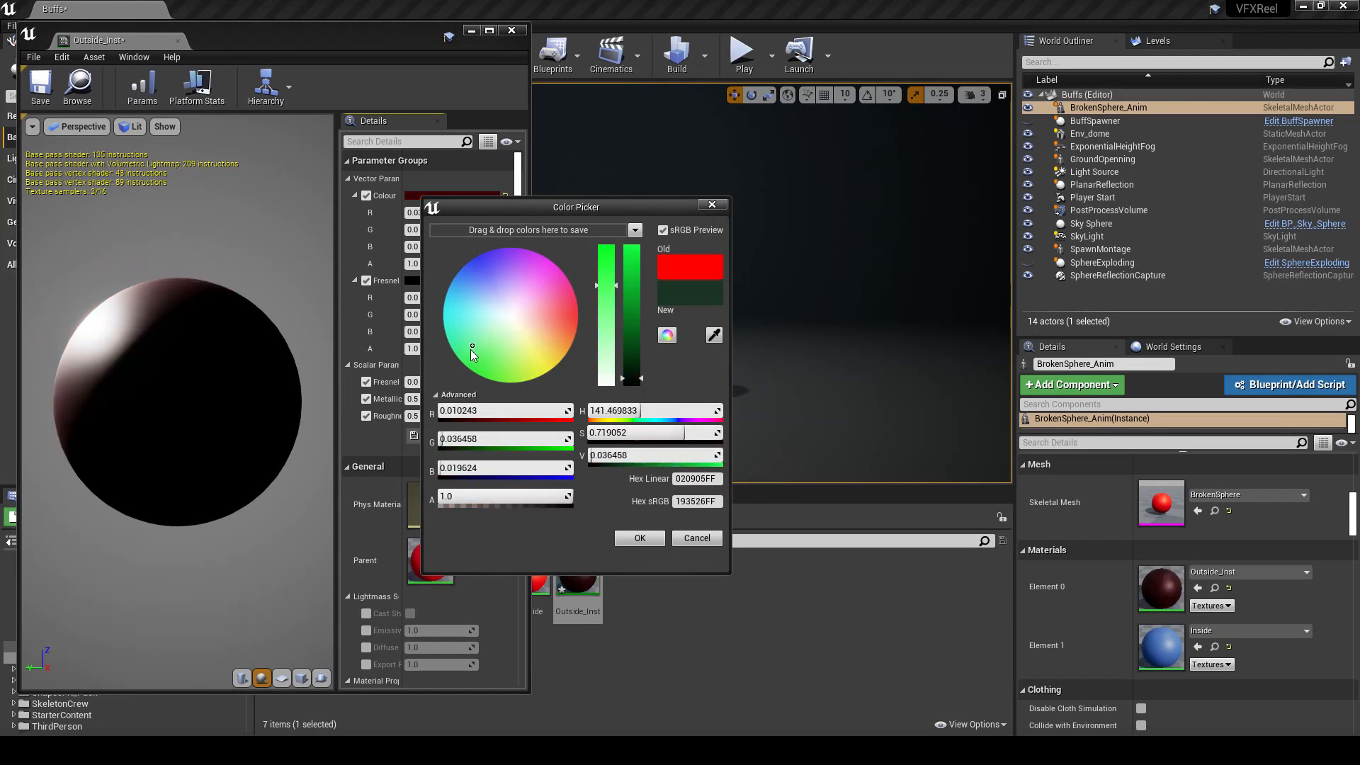
left_click_drag(534, 215, 823, 152)
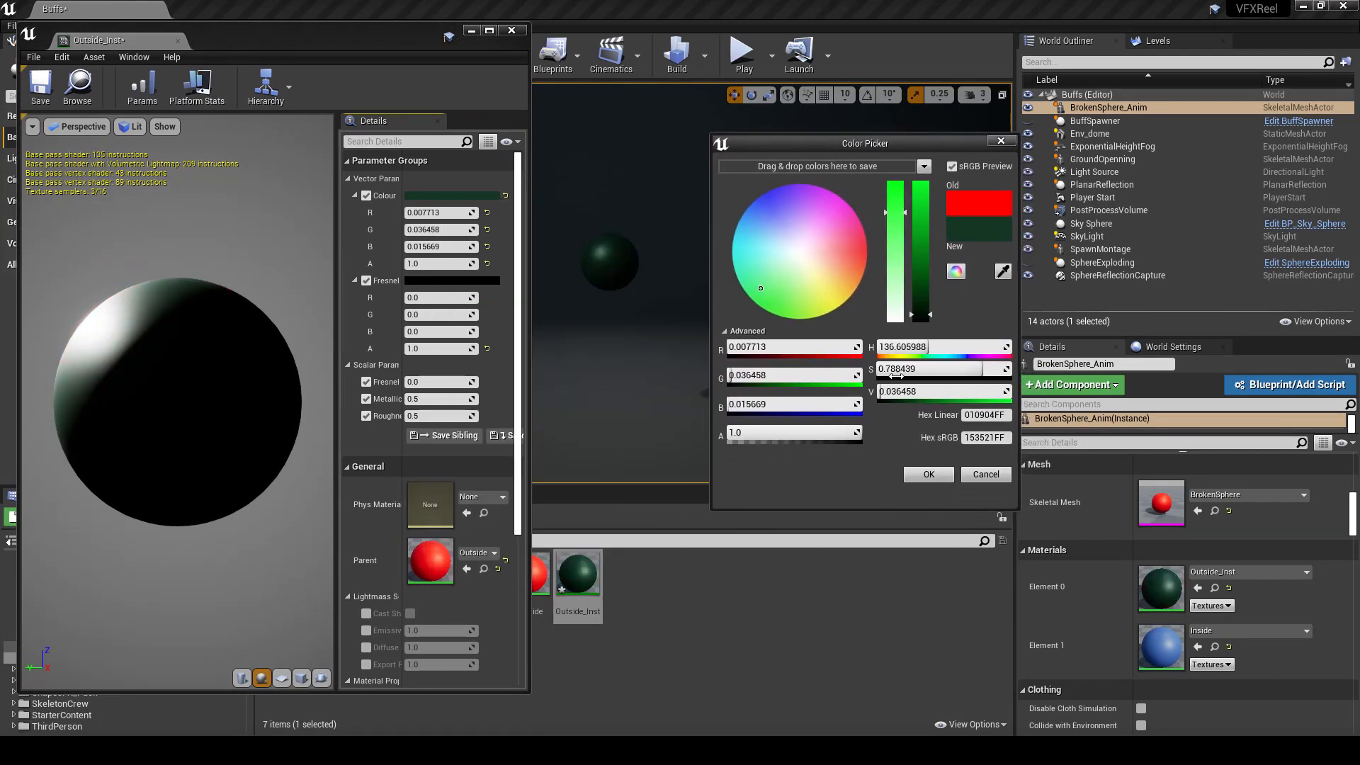
left_click_drag(921, 314, 919, 317)
left_click(928, 474)
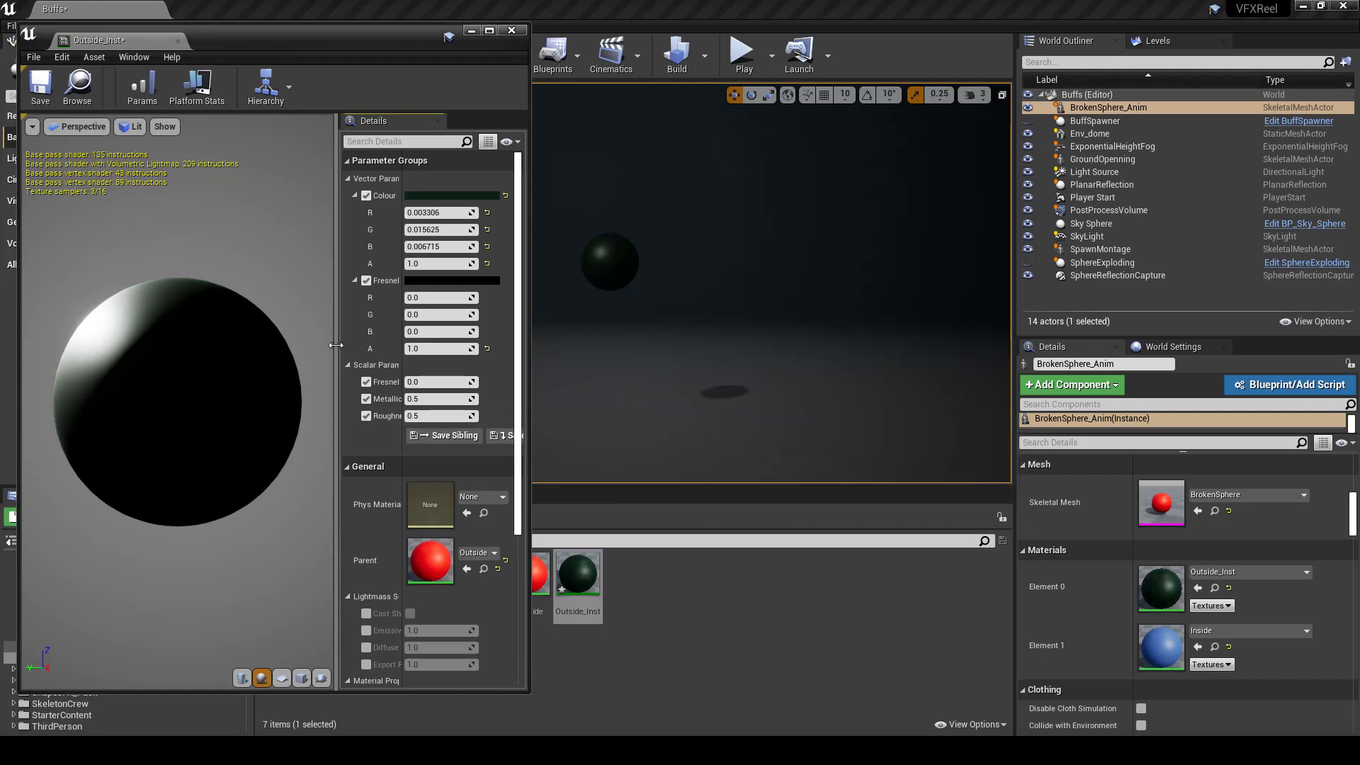
Step: Set the green channel of the instance's Fresnel Colour to 10
left_click(411, 314)
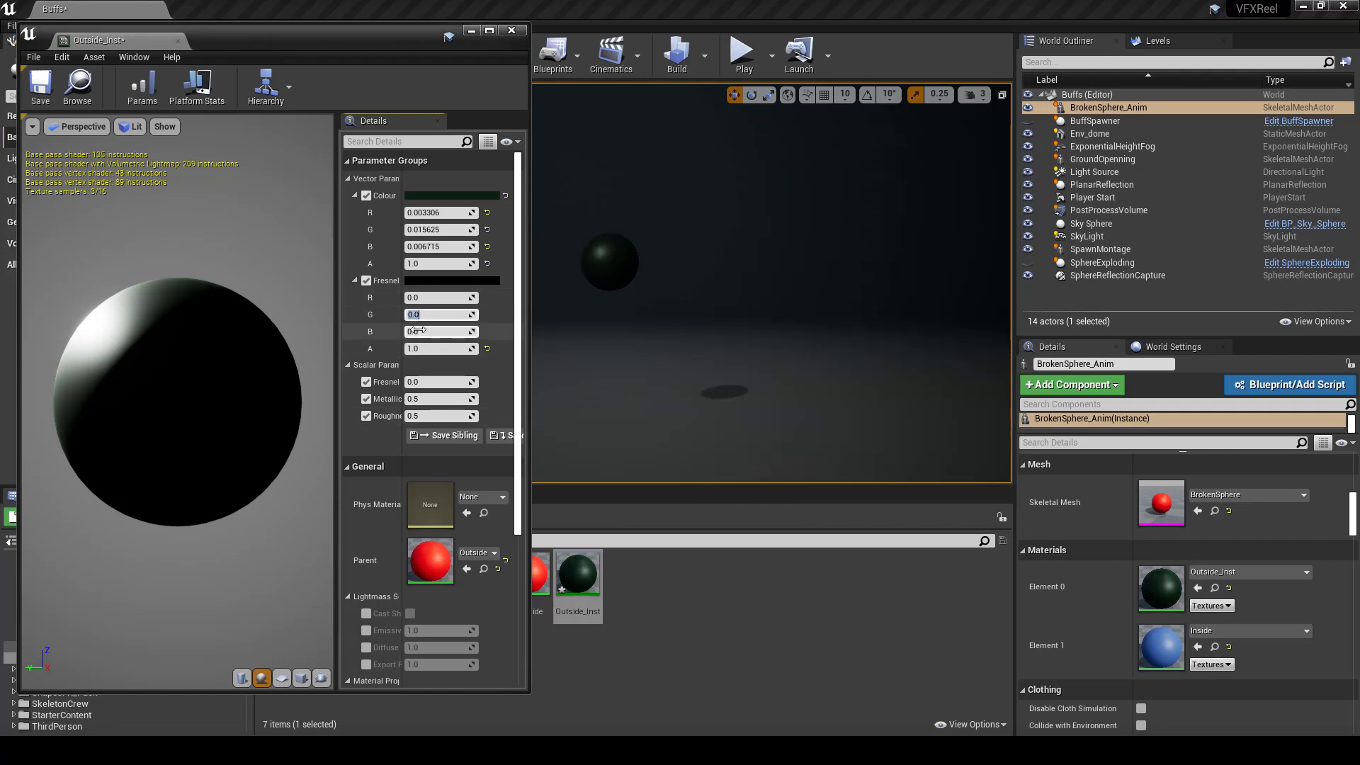
type("1")
key("Return")
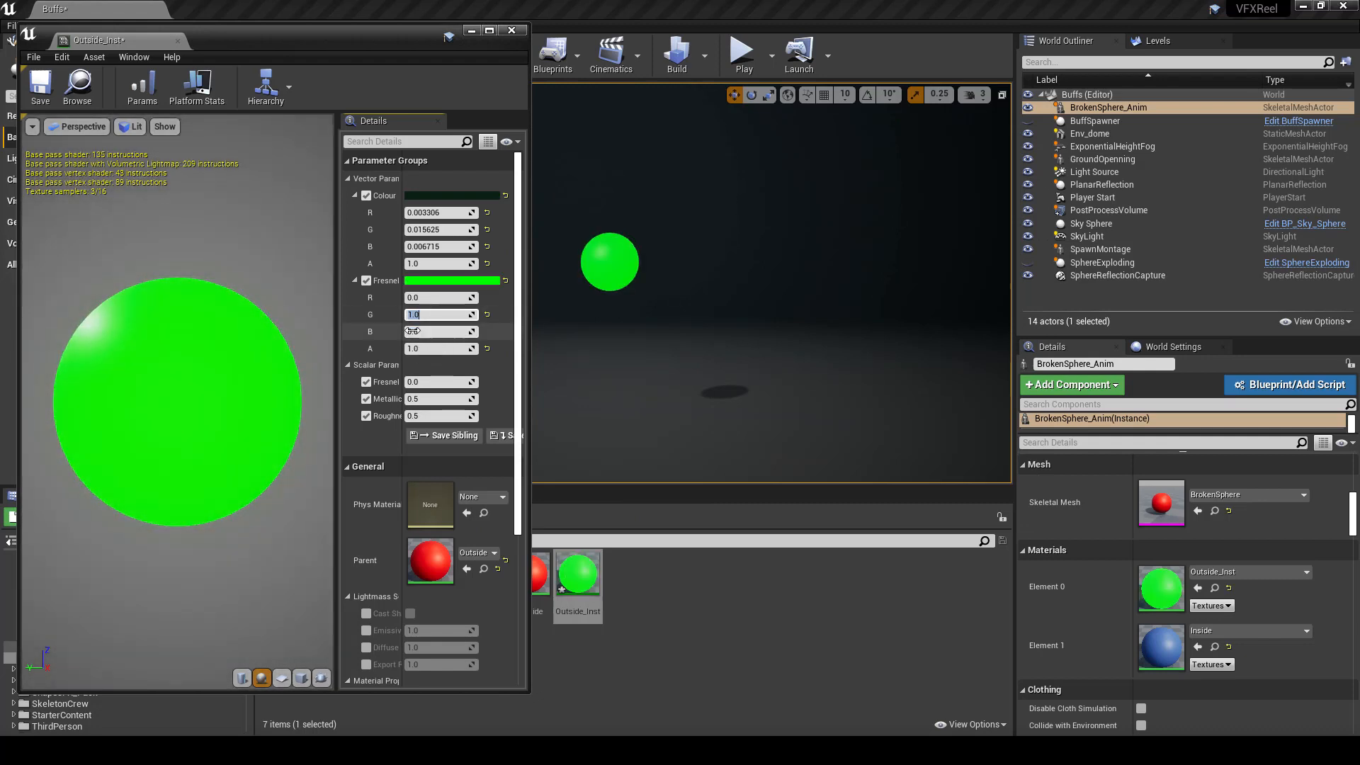
type("10")
key("Return")
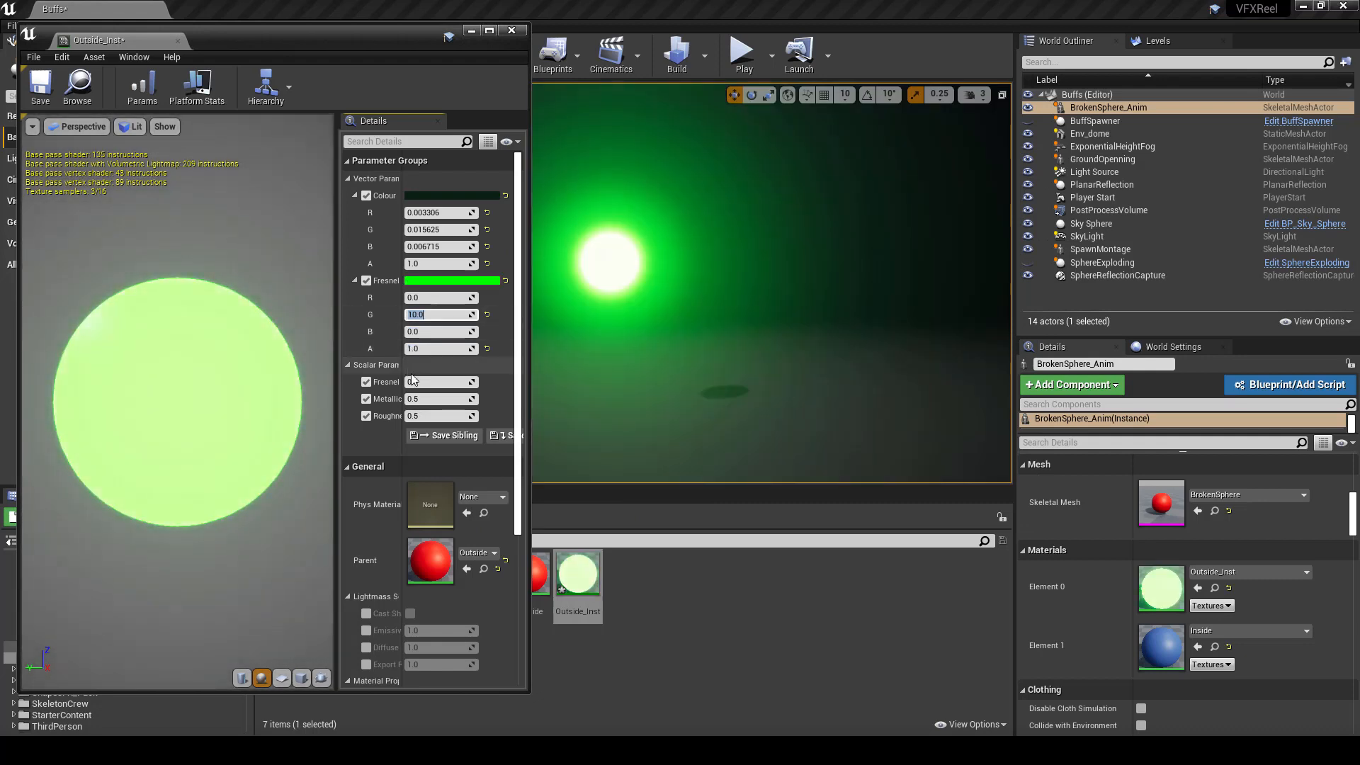
Step: Test several Fresnel Contrast values, such as 1 and 3, and settle on 2
type("1.")
key("Return")
type("2")
key("Return")
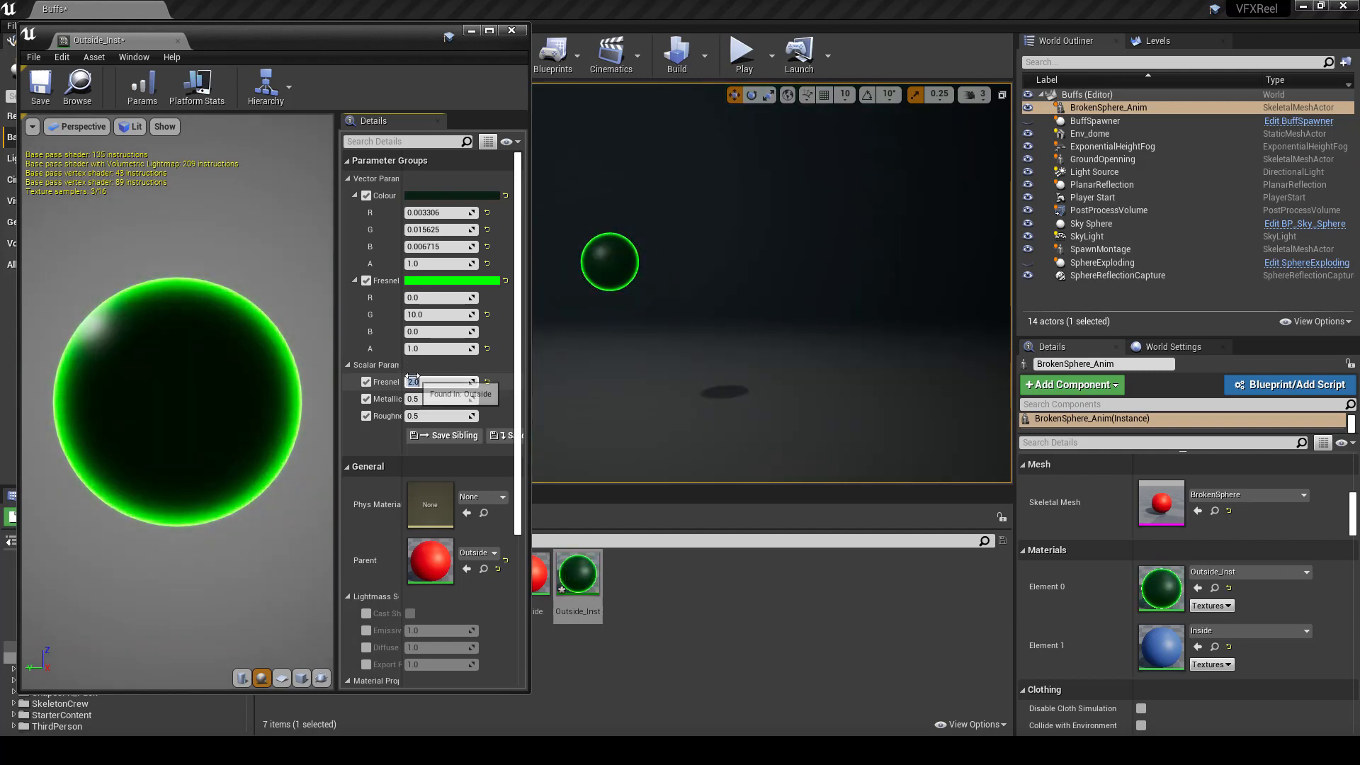
type("0.5")
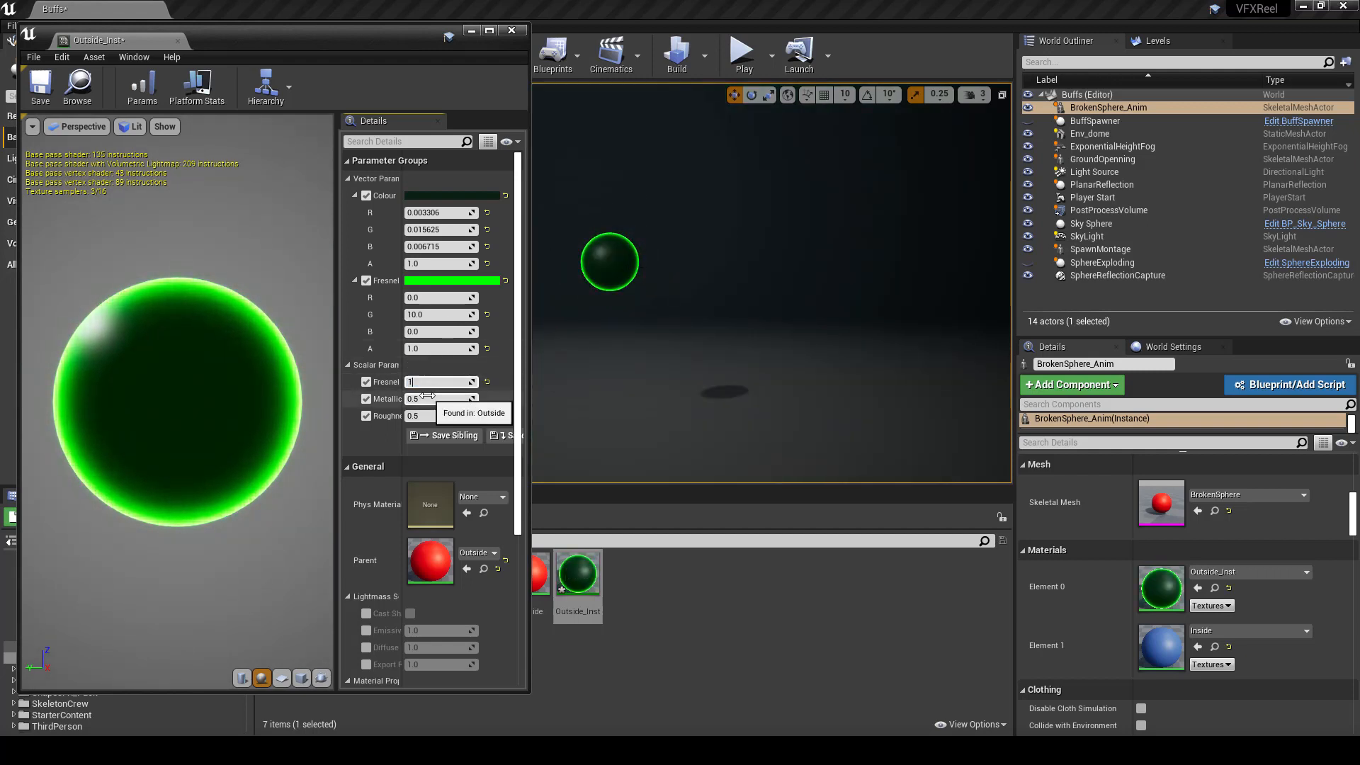
key("Return")
type("5")
key("Return")
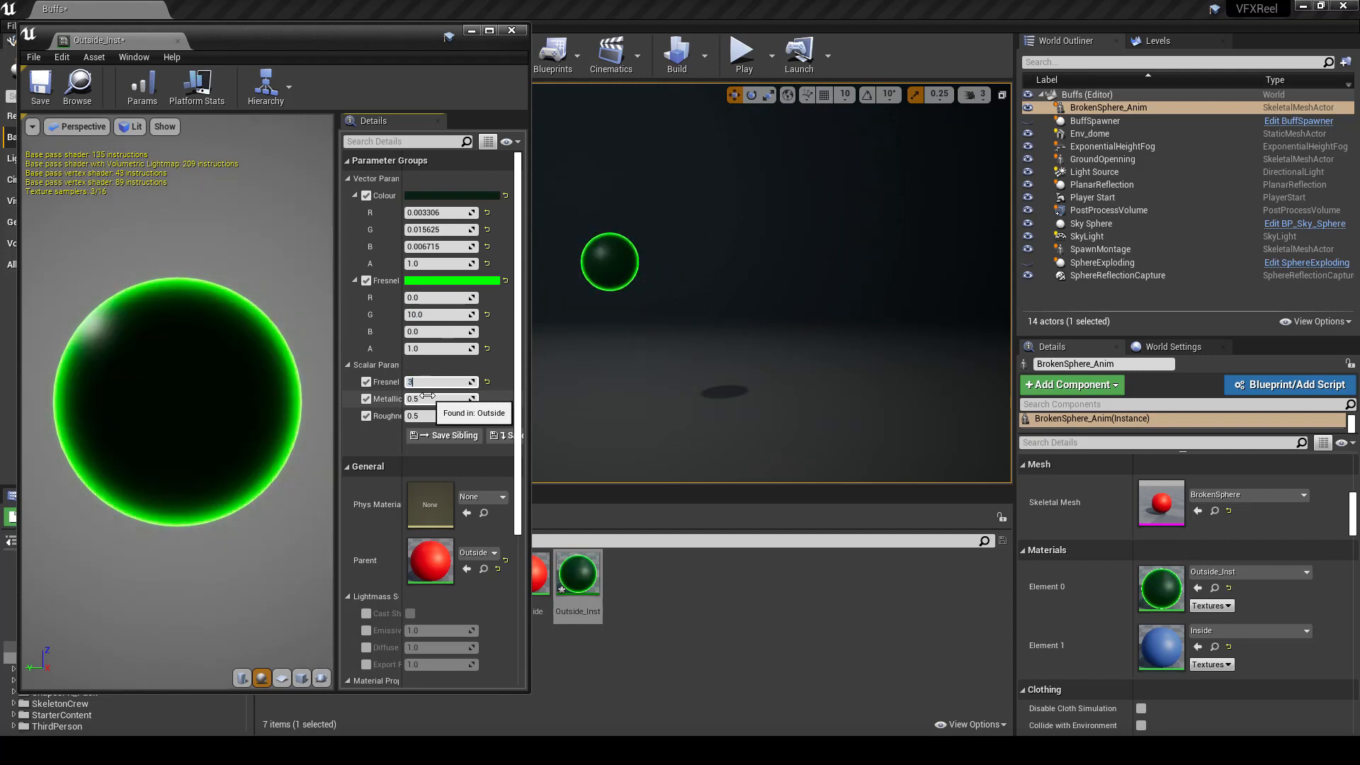
type("2")
key("Return")
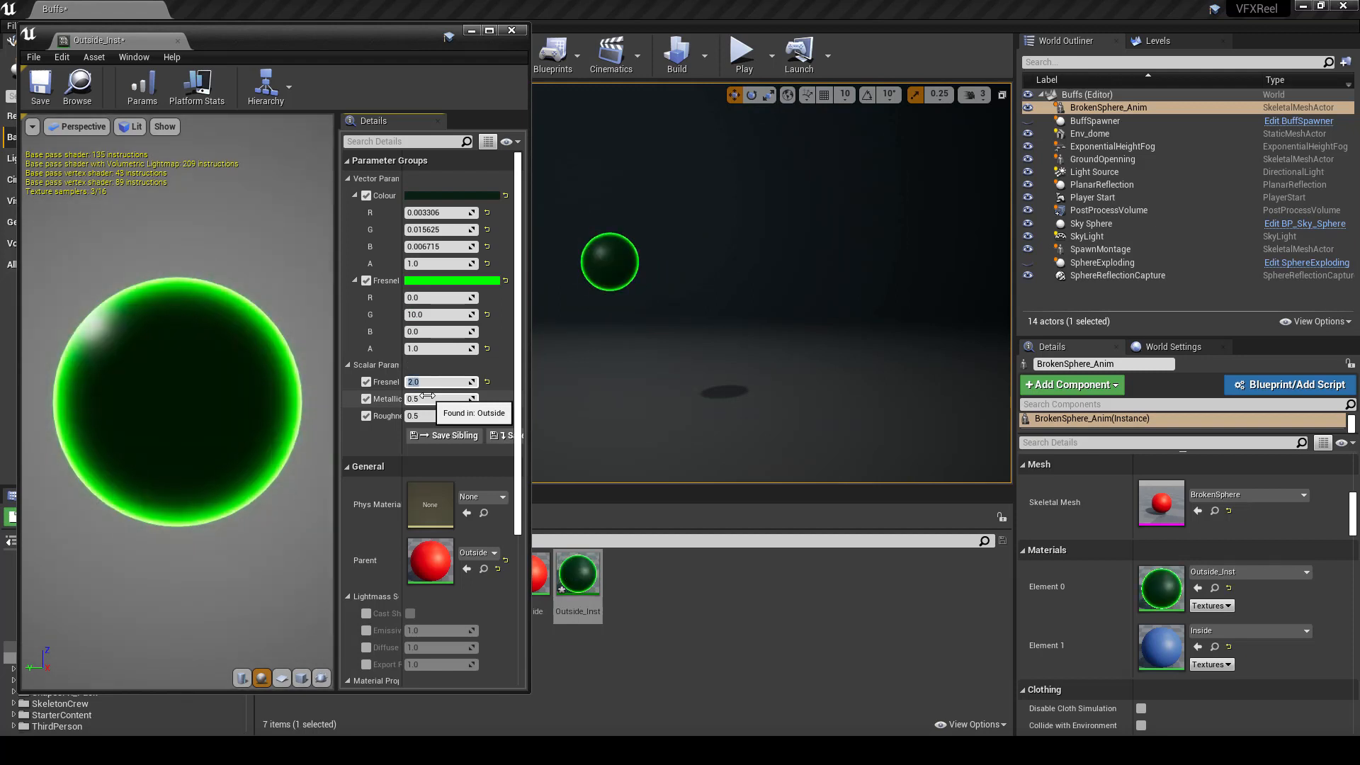
type("3")
key("Return")
type("2")
key("Return")
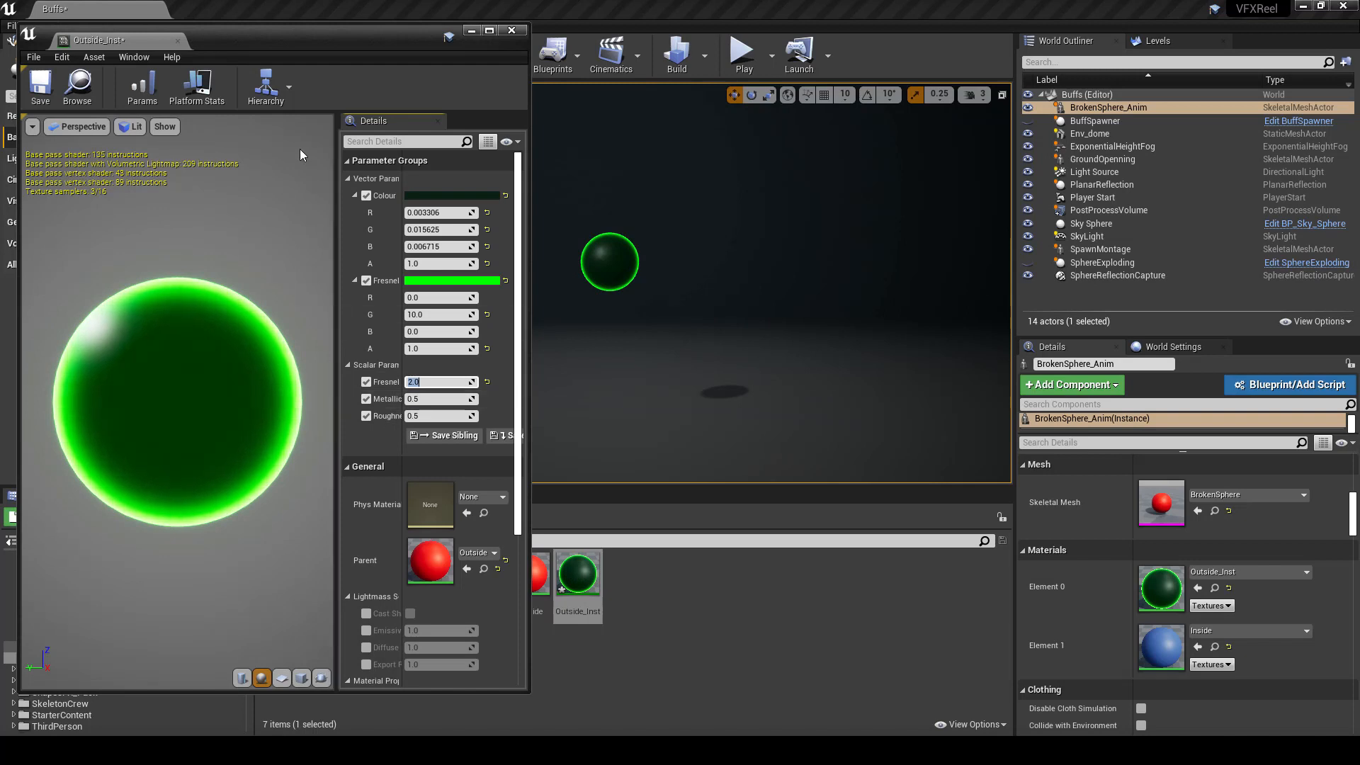
Step: Save the Outside_Inst material instance and close its editor
left_click(39, 89)
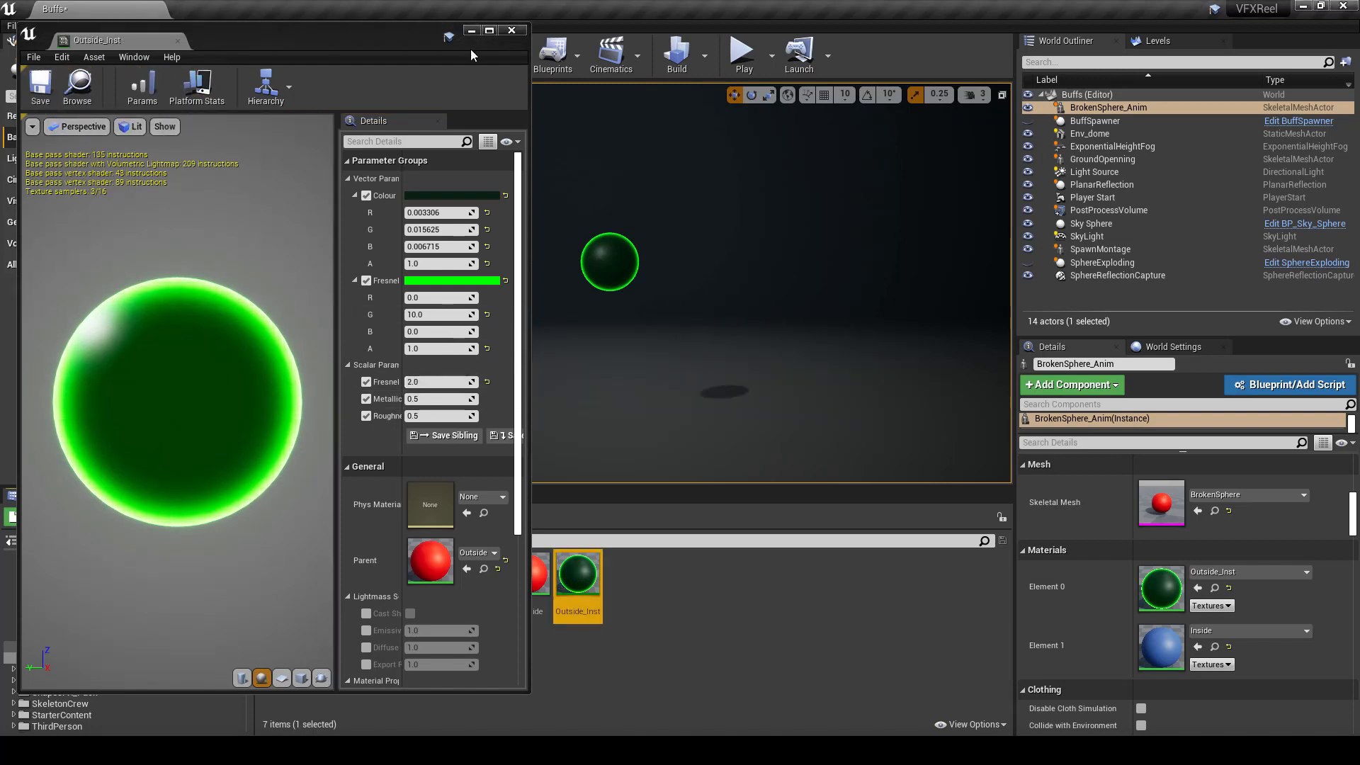
left_click(507, 31)
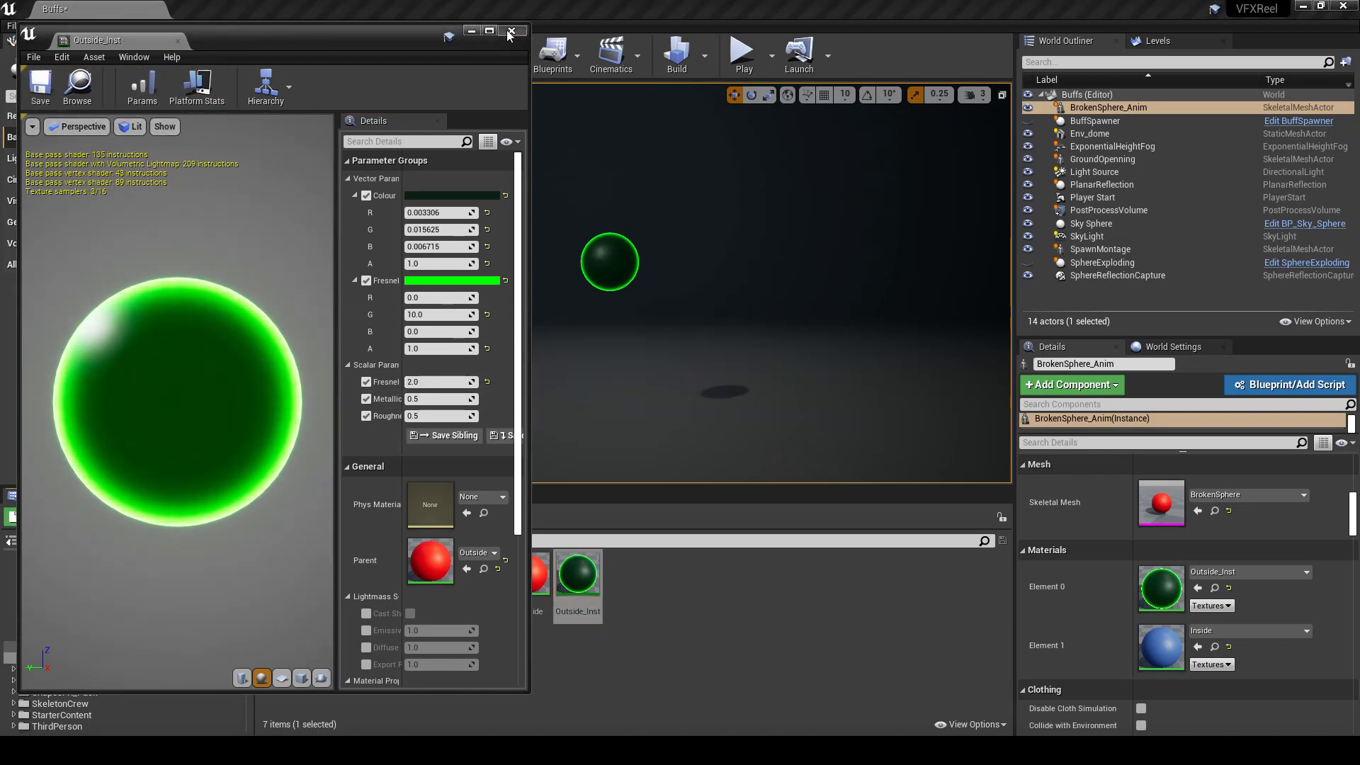
left_click(510, 32)
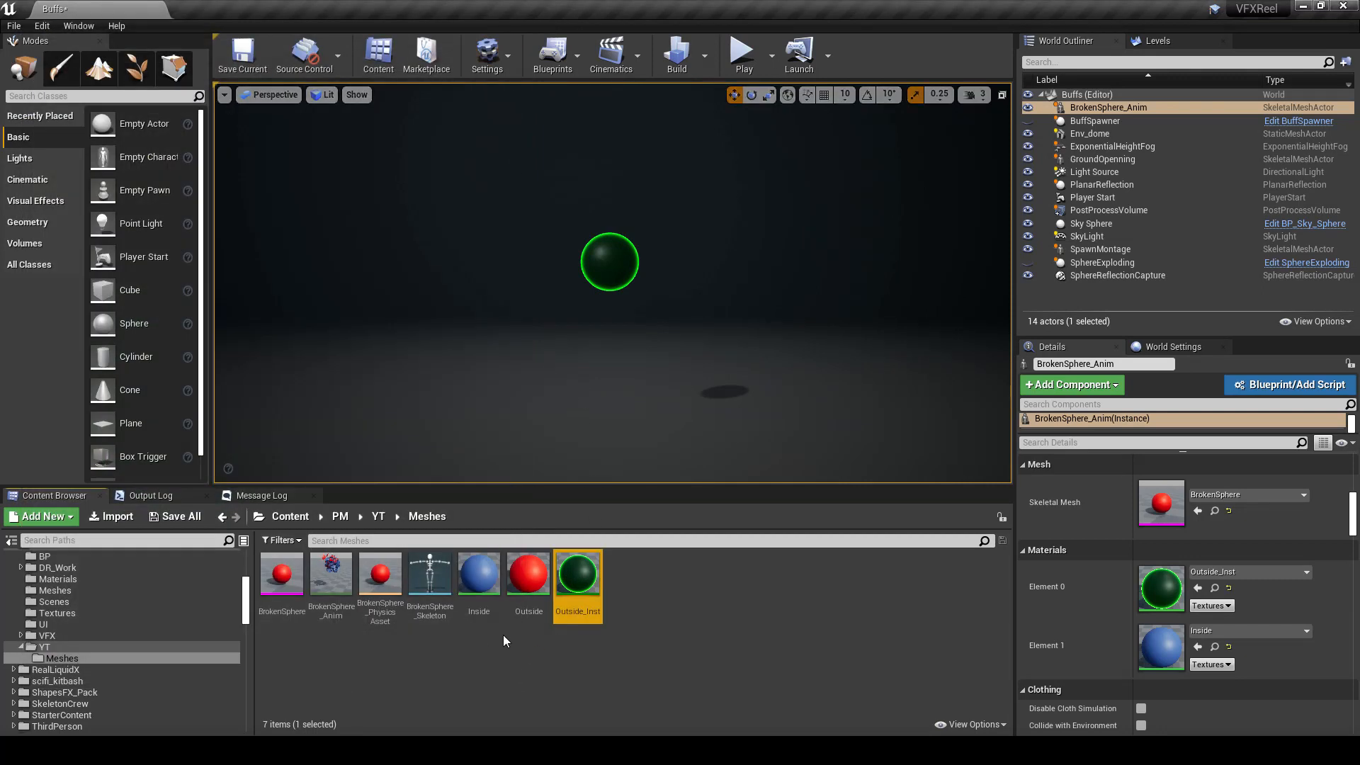
Step: Reopen the Outside material full-size and move the whole Fresnel node group farther left of the output node
double_click(523, 574)
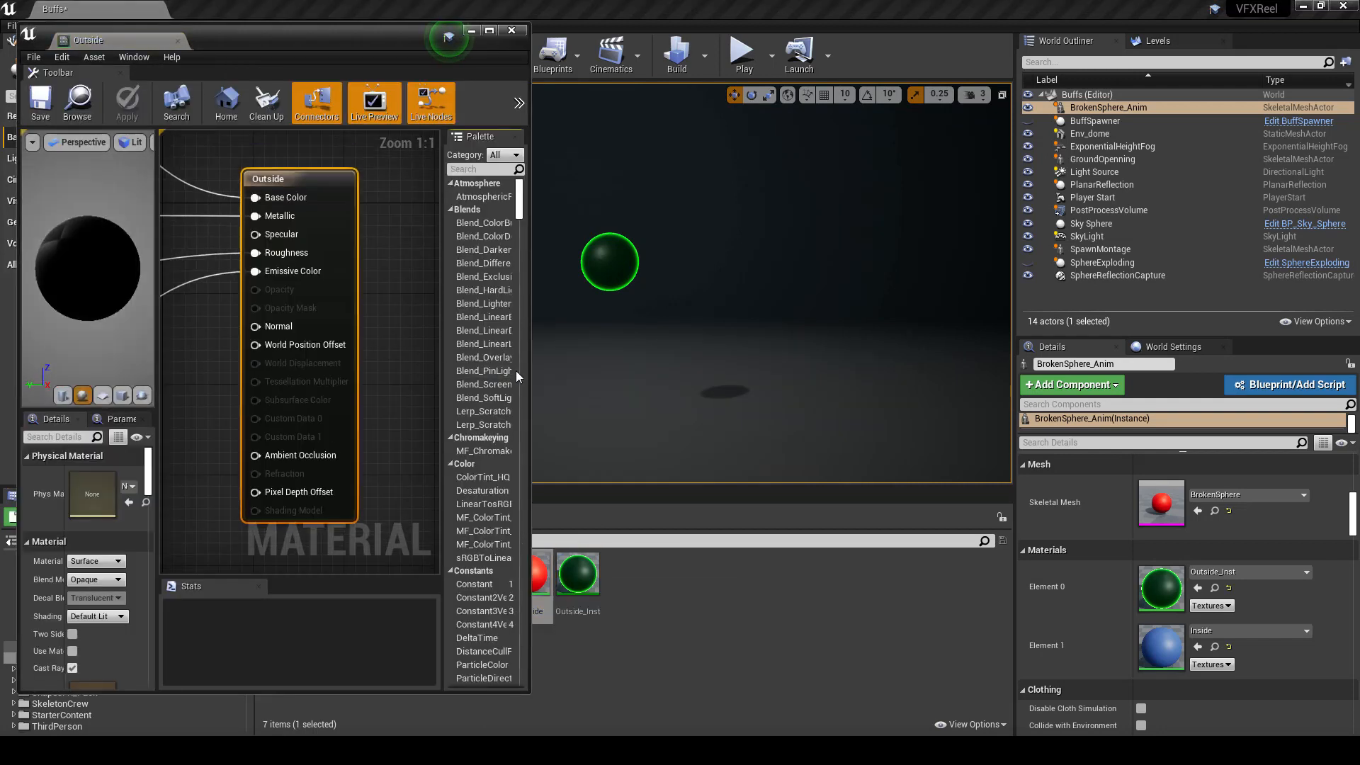
double_click(389, 40)
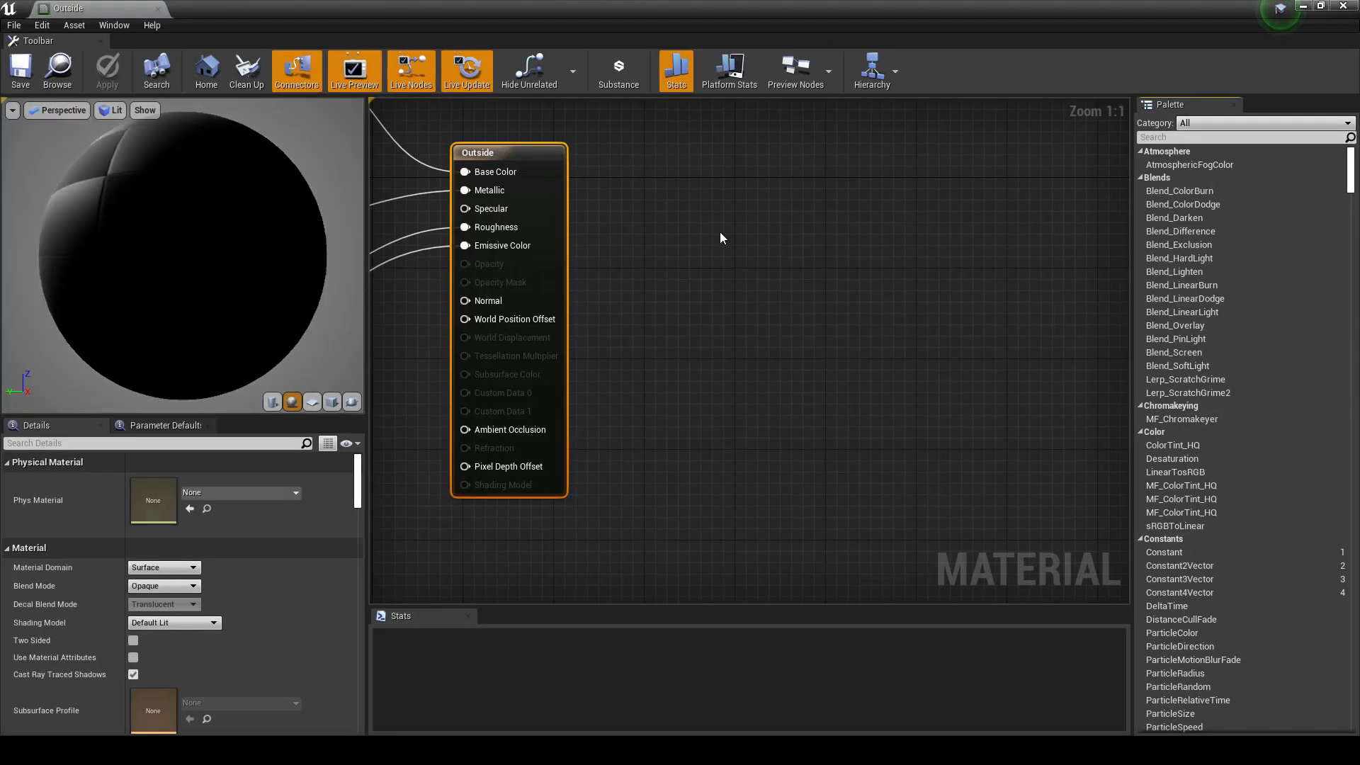
scroll(843, 296, "down", 3)
right_click_drag(647, 418, 729, 277)
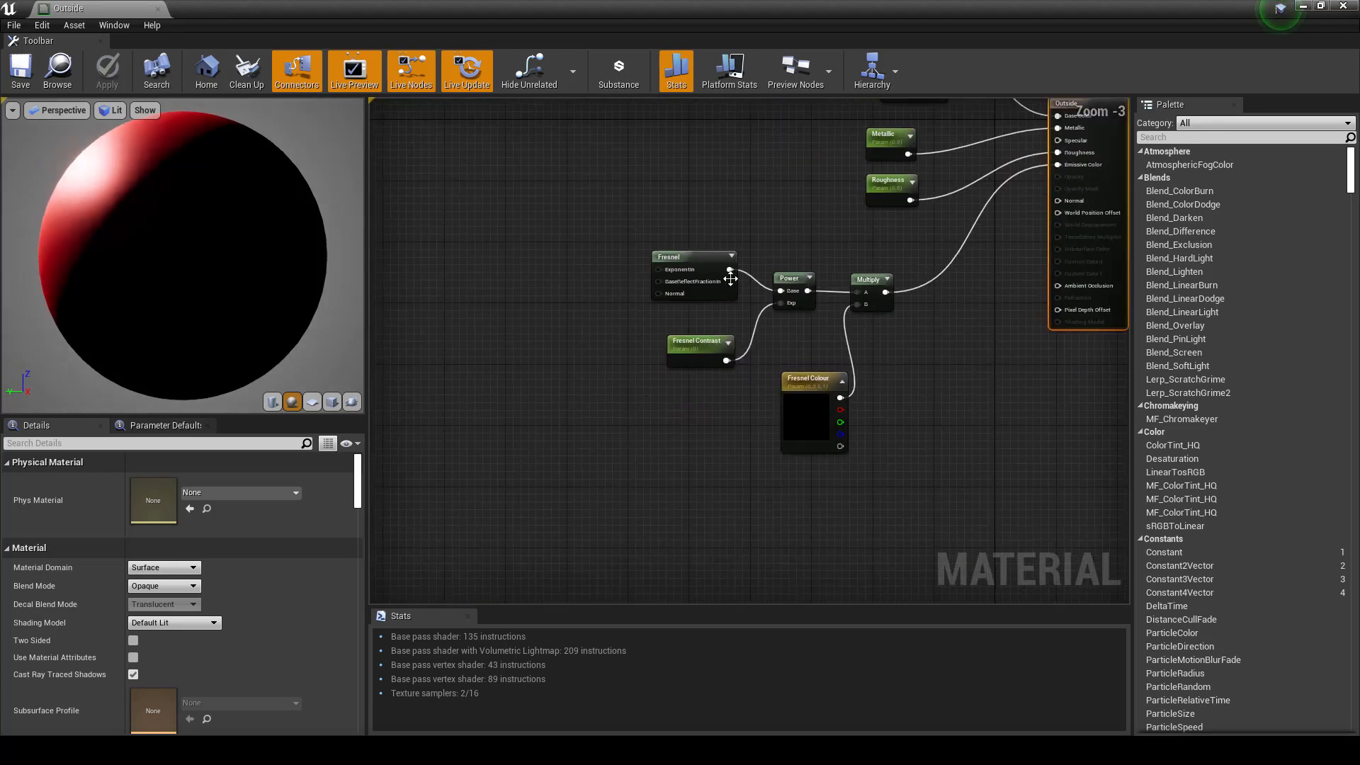
right_click_drag(611, 264, 581, 255)
left_click_drag(581, 259, 827, 364)
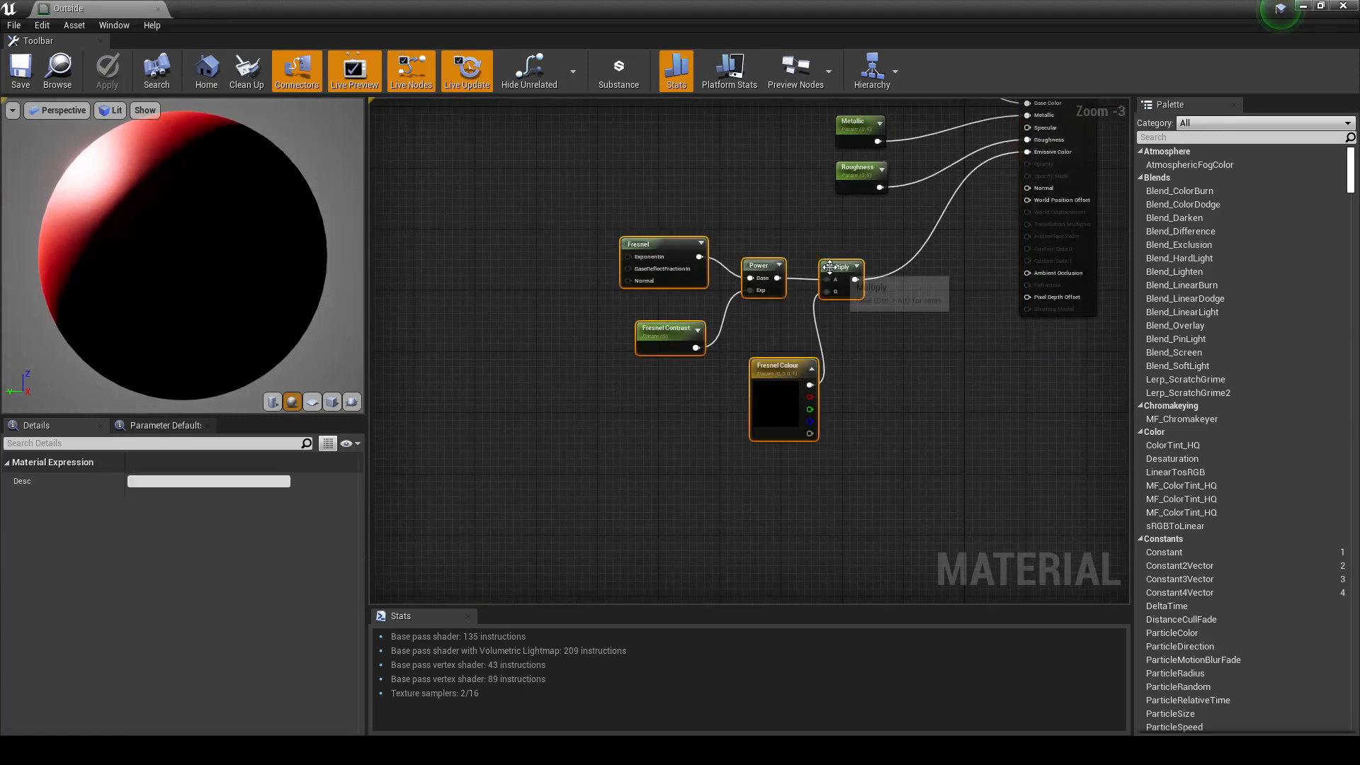
left_click_drag(832, 268, 701, 254)
Step: Move the Roughness and Metallic parameter nodes farther left of the output node, keeping them stacked above the Fresnel group
left_click_drag(855, 168, 772, 160)
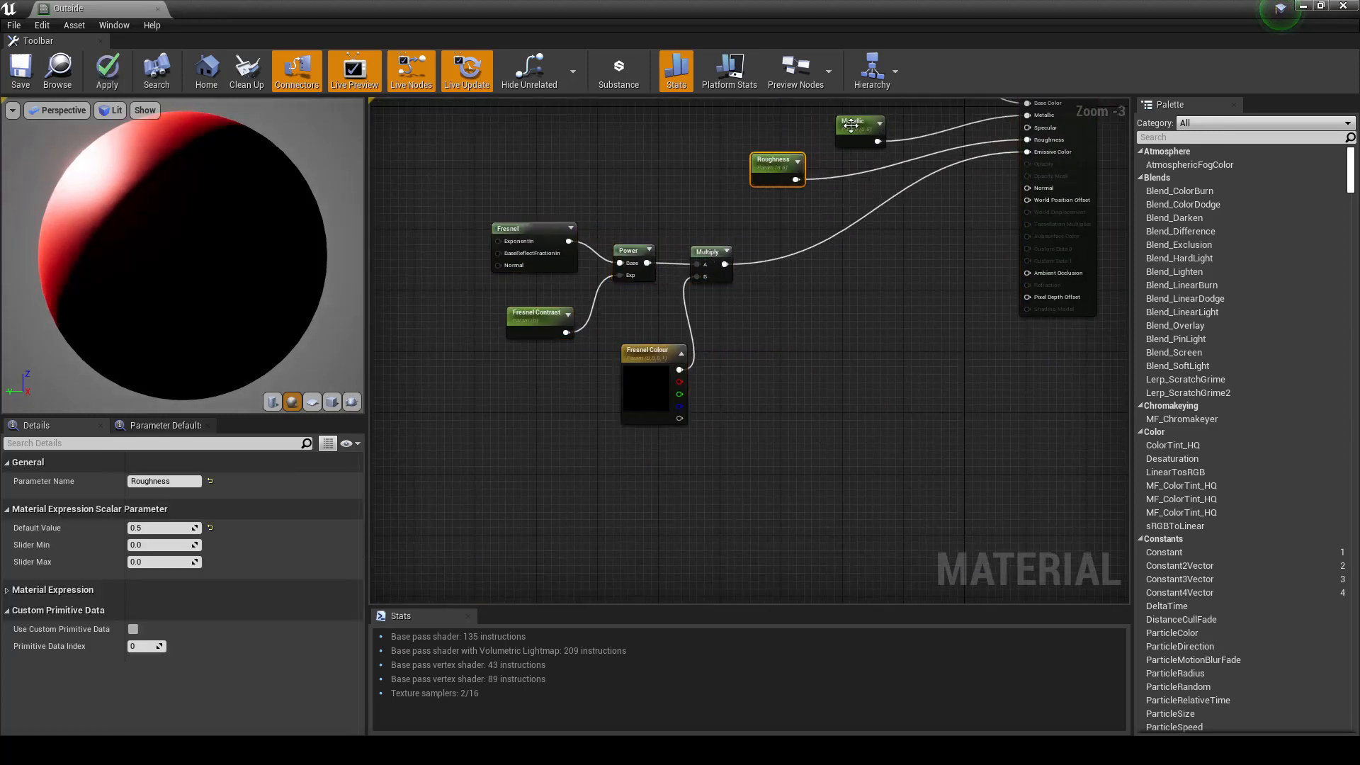
left_click_drag(854, 122, 770, 122)
right_click_drag(452, 231, 568, 205)
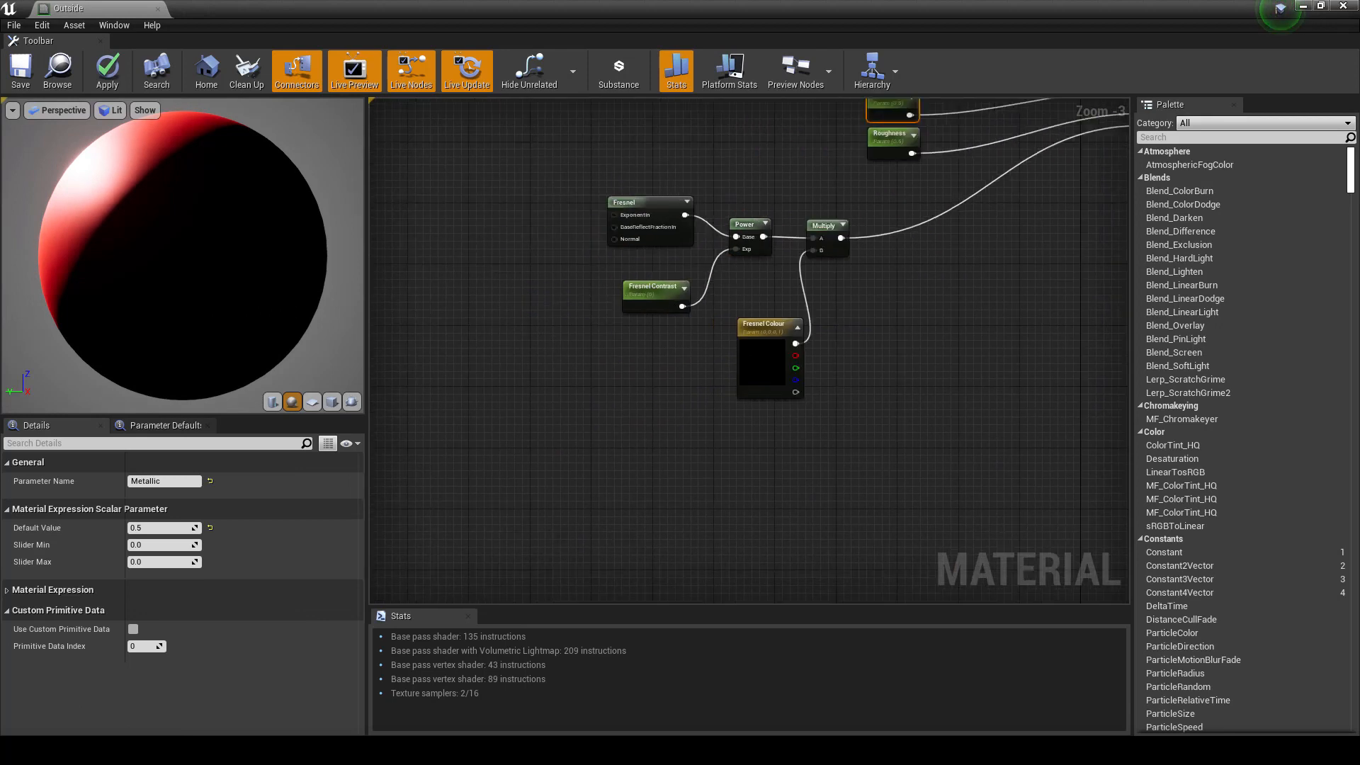
Step: Add an empty Texture Sample node in the free space below the Fresnel Colour node
right_click_drag(552, 336, 581, 275)
right_click_drag(611, 385, 674, 346)
right_click_drag(750, 367, 726, 358)
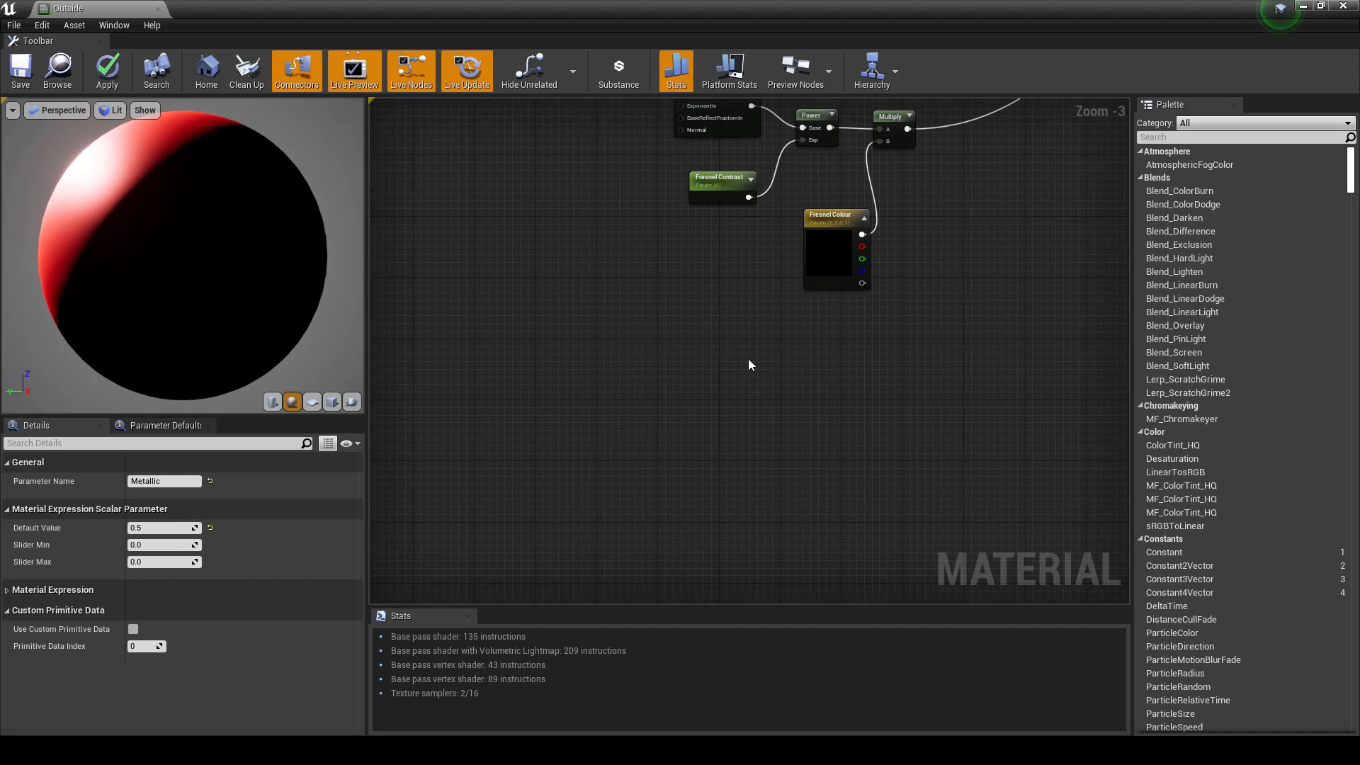
left_click(735, 346)
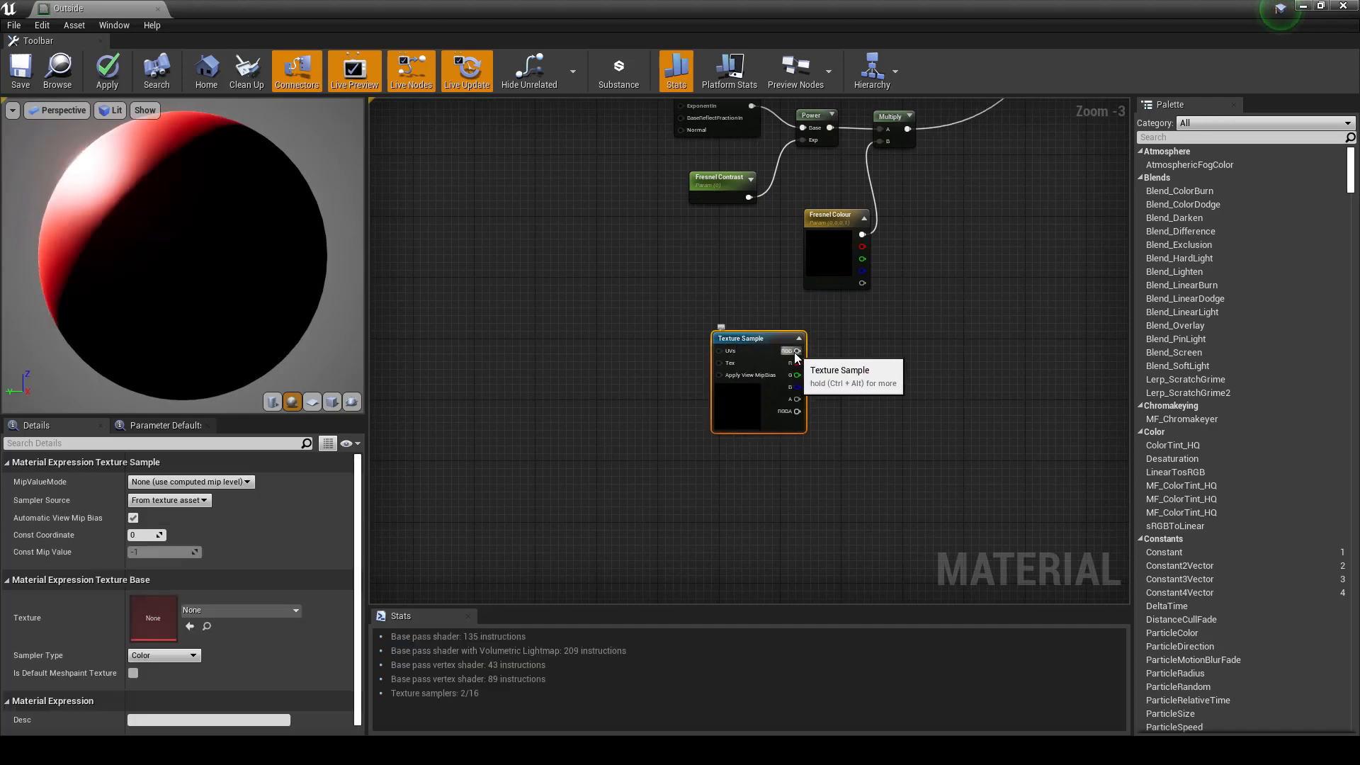
Step: Add a Multiply node combining the Fresnel group's final Multiply output in A with the Texture Sample's RGB output in B
left_click(1018, 248)
left_click_drag(907, 129, 1023, 268)
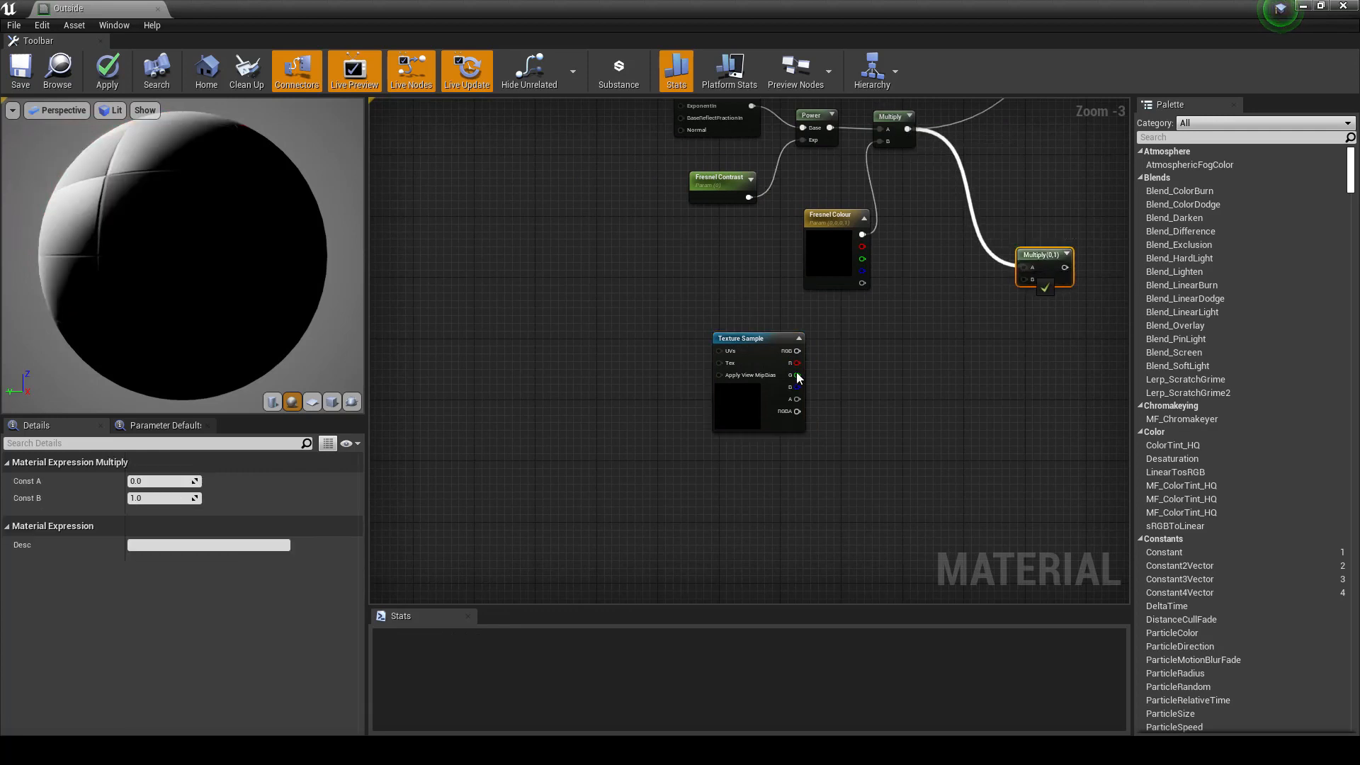
left_click_drag(797, 351, 800, 352)
left_click_drag(884, 355, 1024, 279)
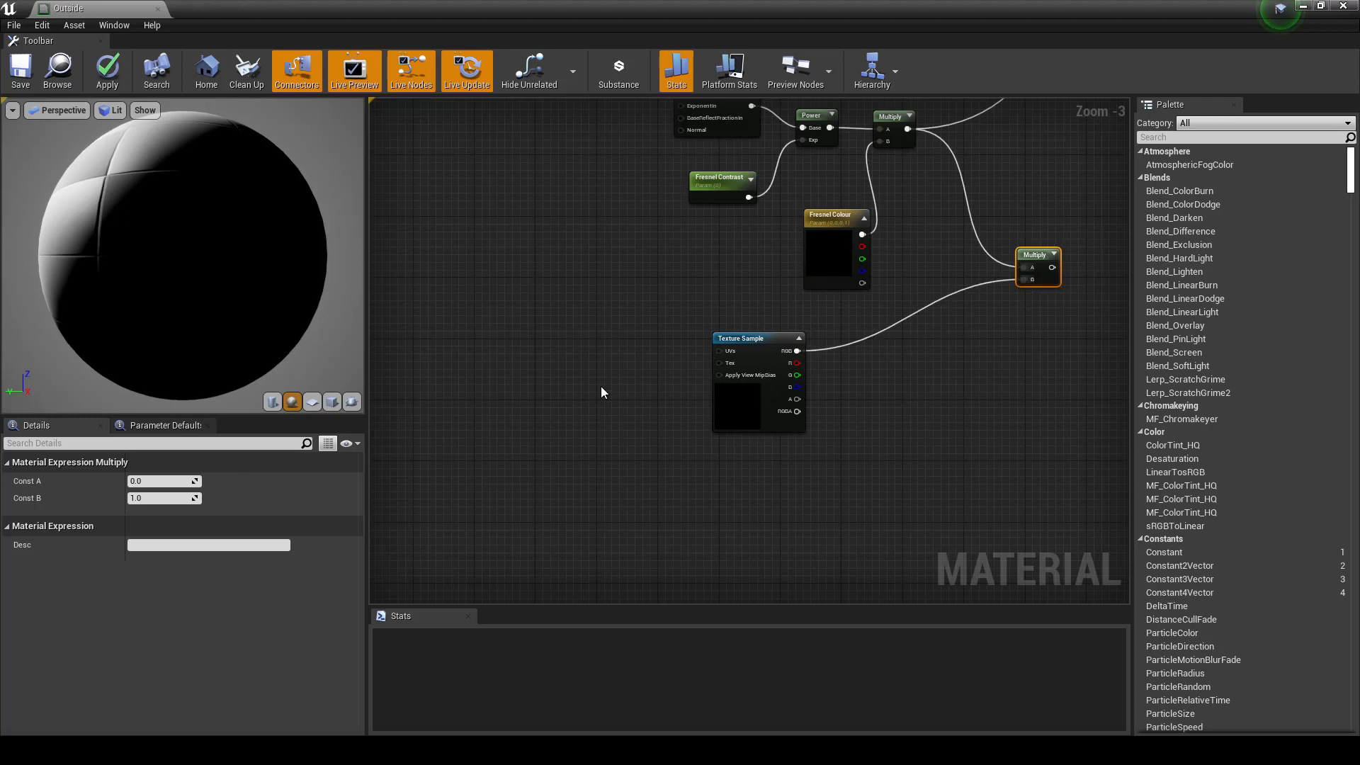
Step: Add a Panner node beside the Texture Sample and connect its output to the texture's UVs input
right_click_drag(555, 476, 815, 459)
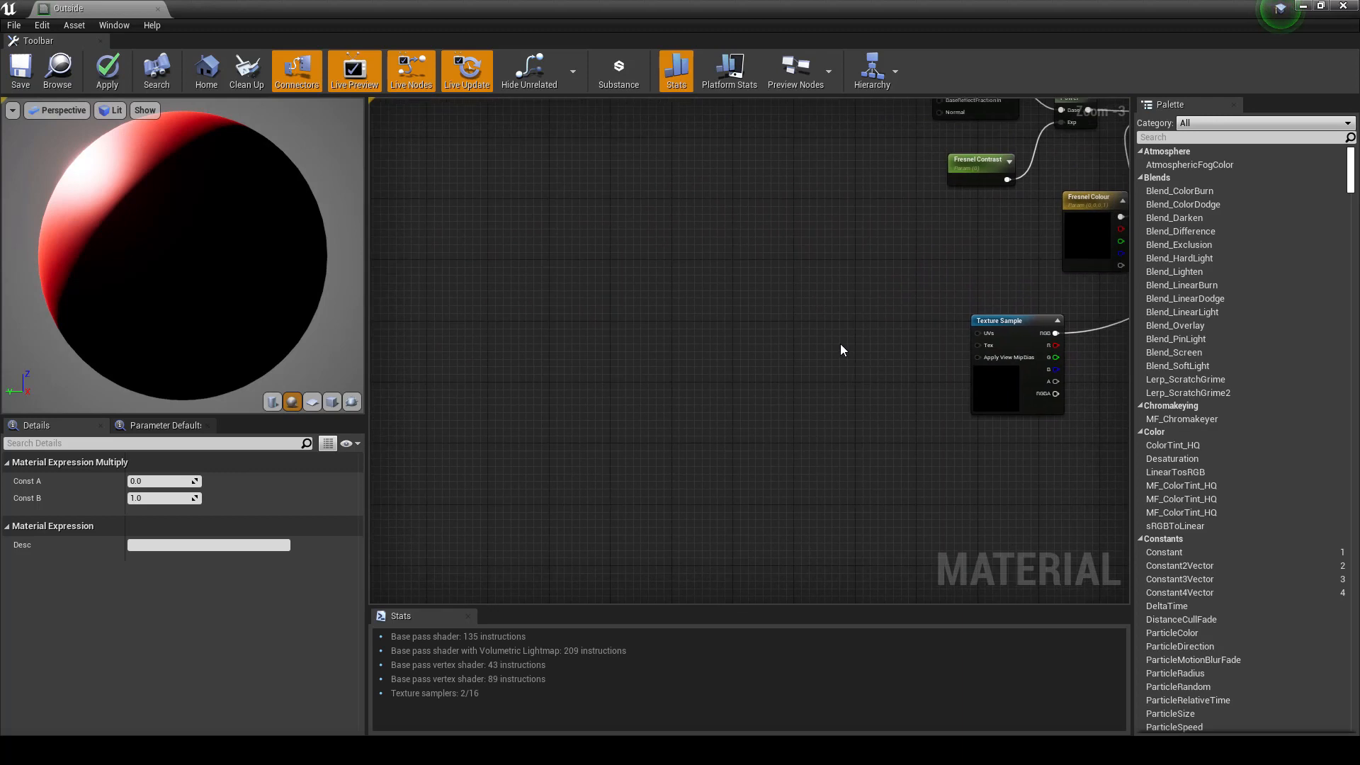
right_click(840, 344)
type("pan")
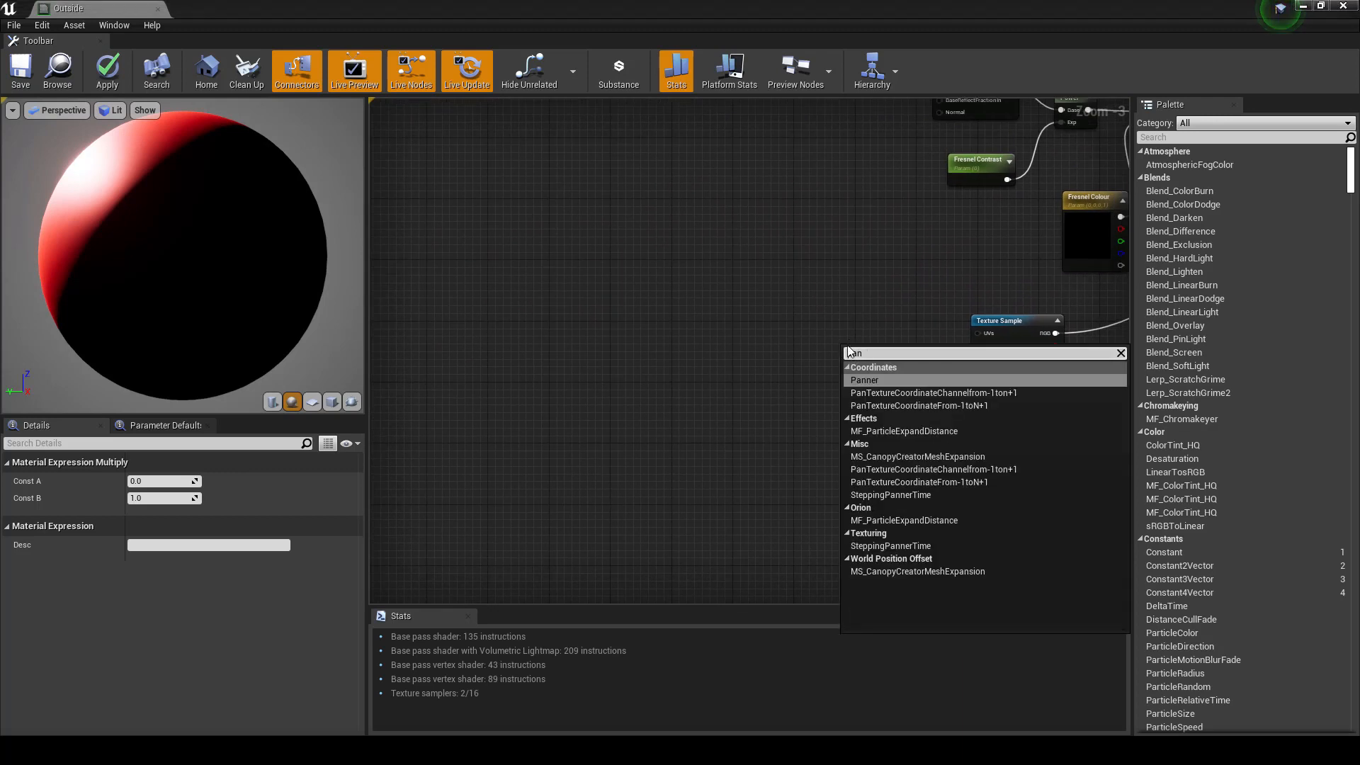
left_click(863, 380)
left_click_drag(892, 363, 983, 337)
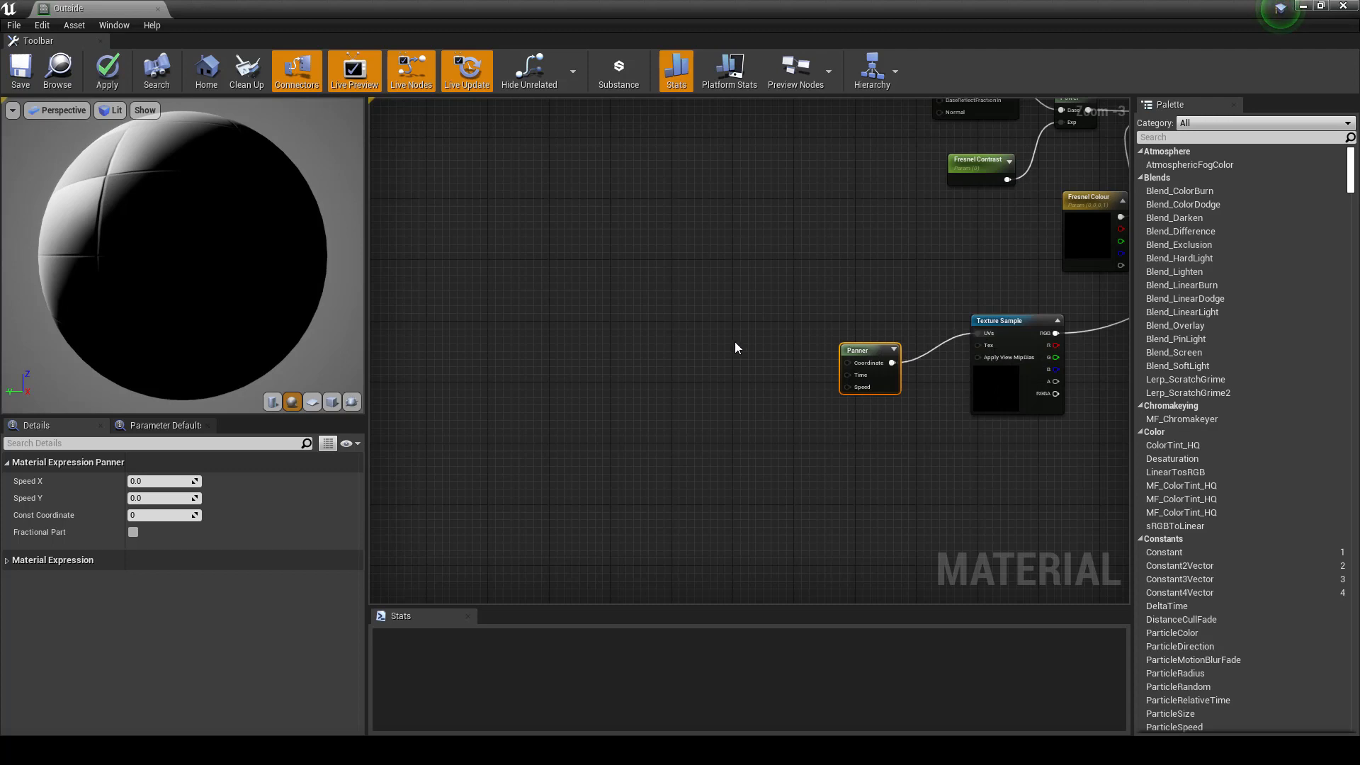
Step: Add a TextureCoordinate node and a Multiply node before the Panner, wiring the coordinates into Multiply input A
right_click(621, 279)
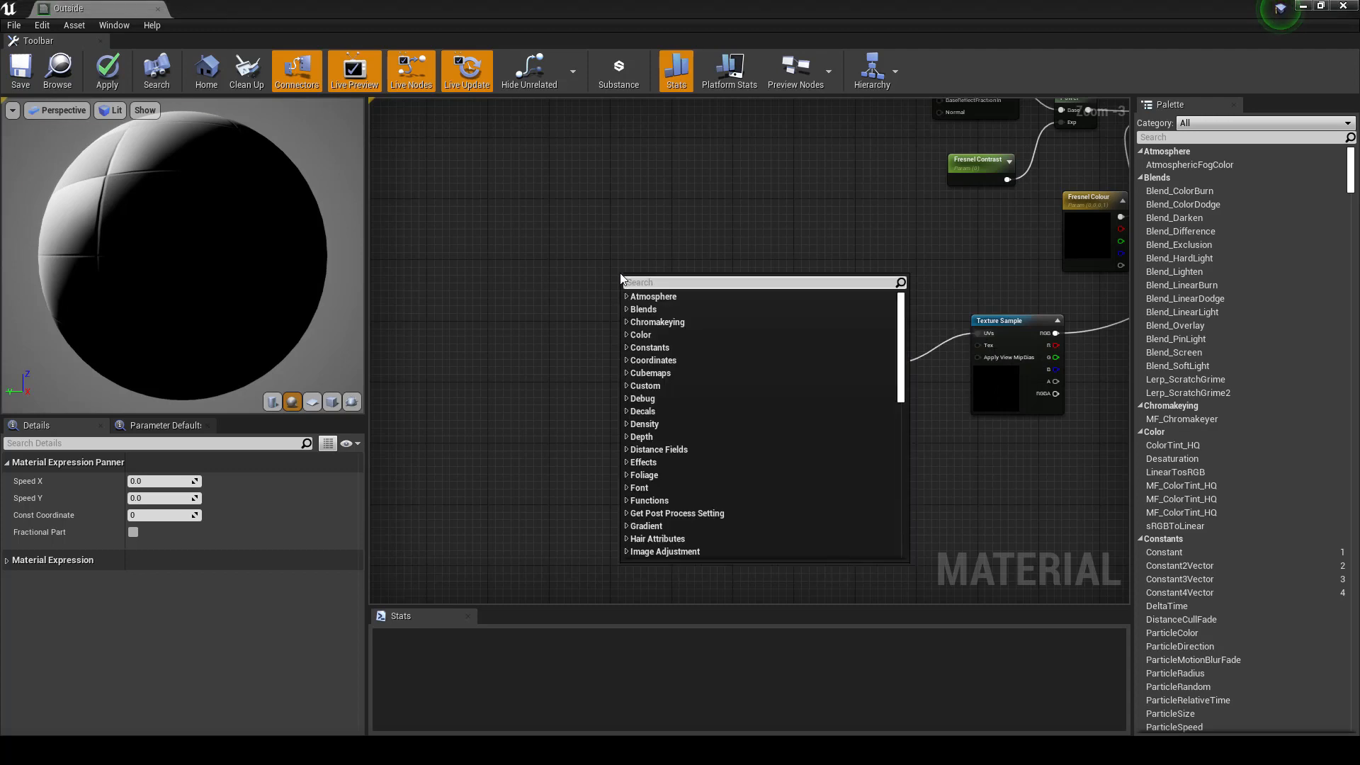
type("coor")
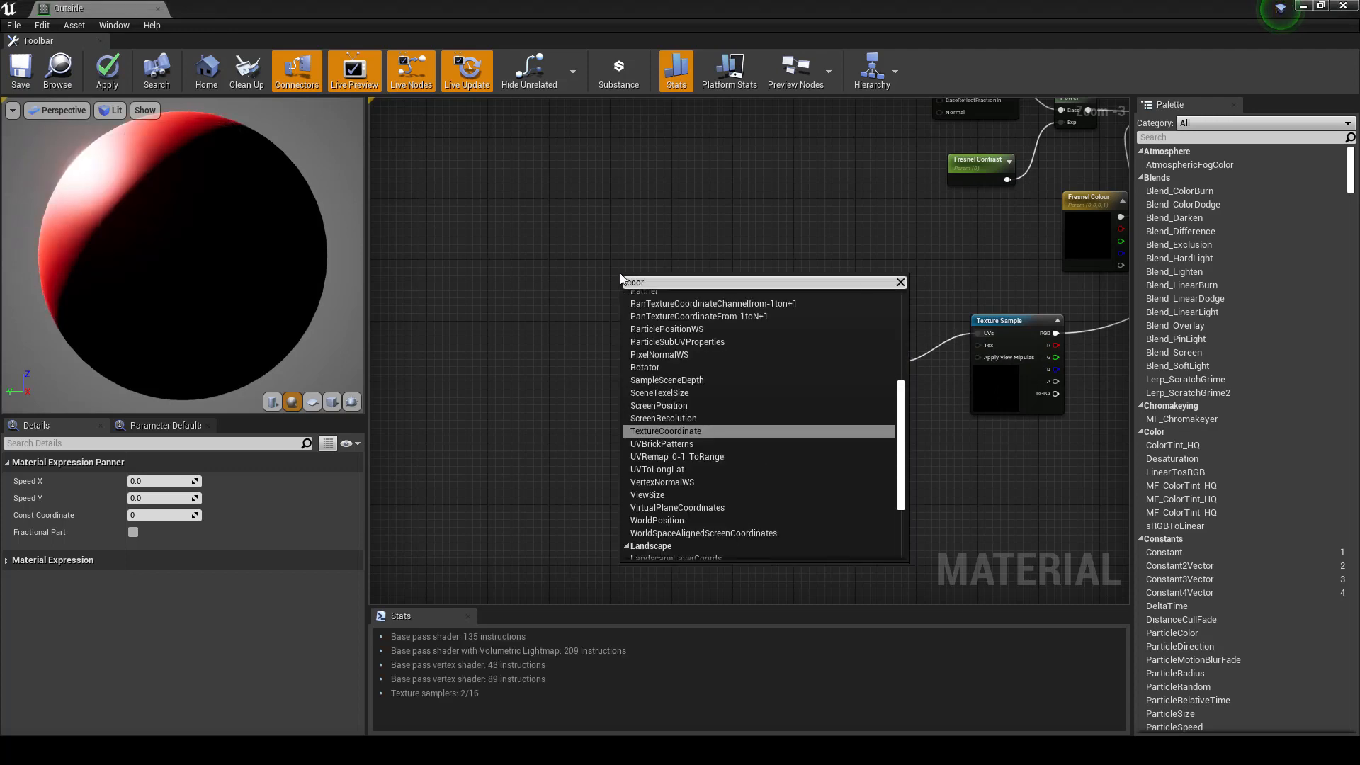
key("Return")
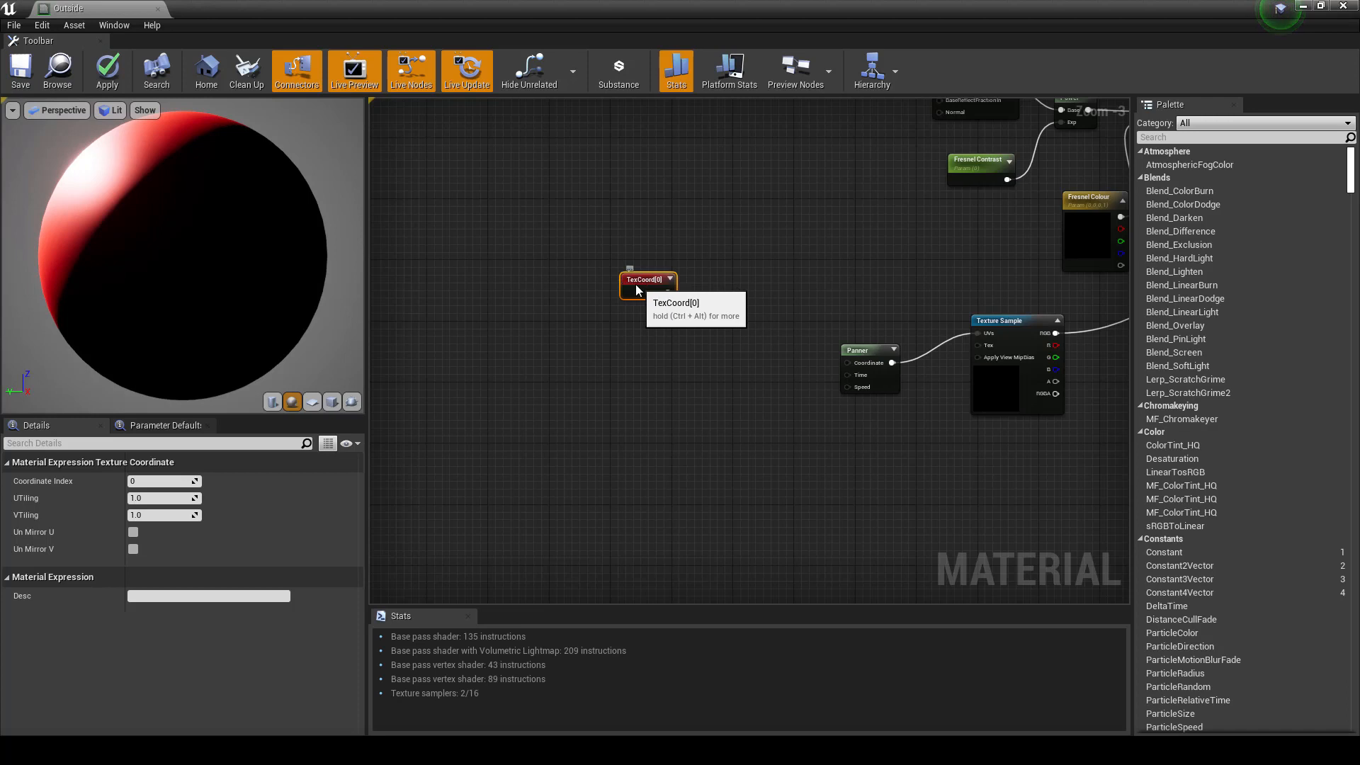
left_click_drag(640, 287, 714, 334)
left_click(704, 321)
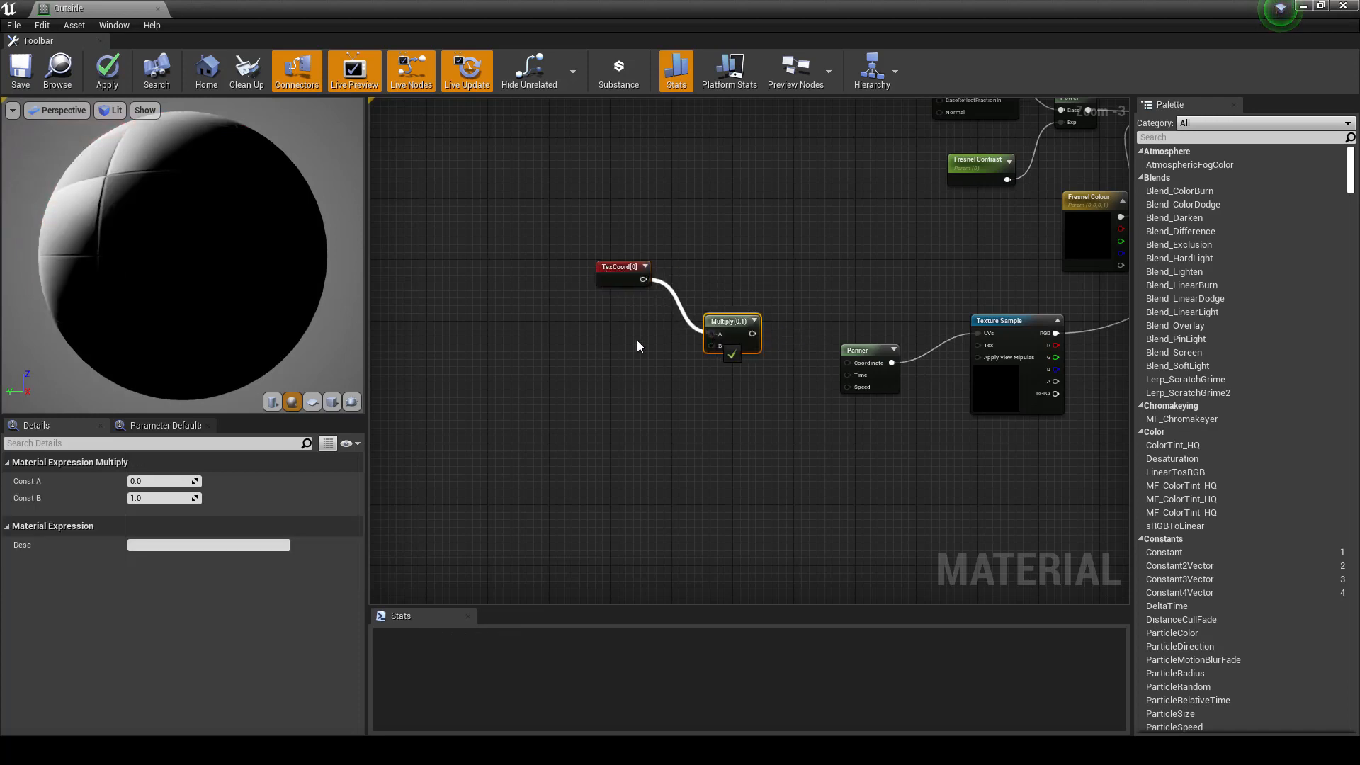
Step: Place two constants below the TexCoord node and convert the upper one to a parameter named Noise Tile U
key("1")
left_click(577, 316)
left_click(579, 368)
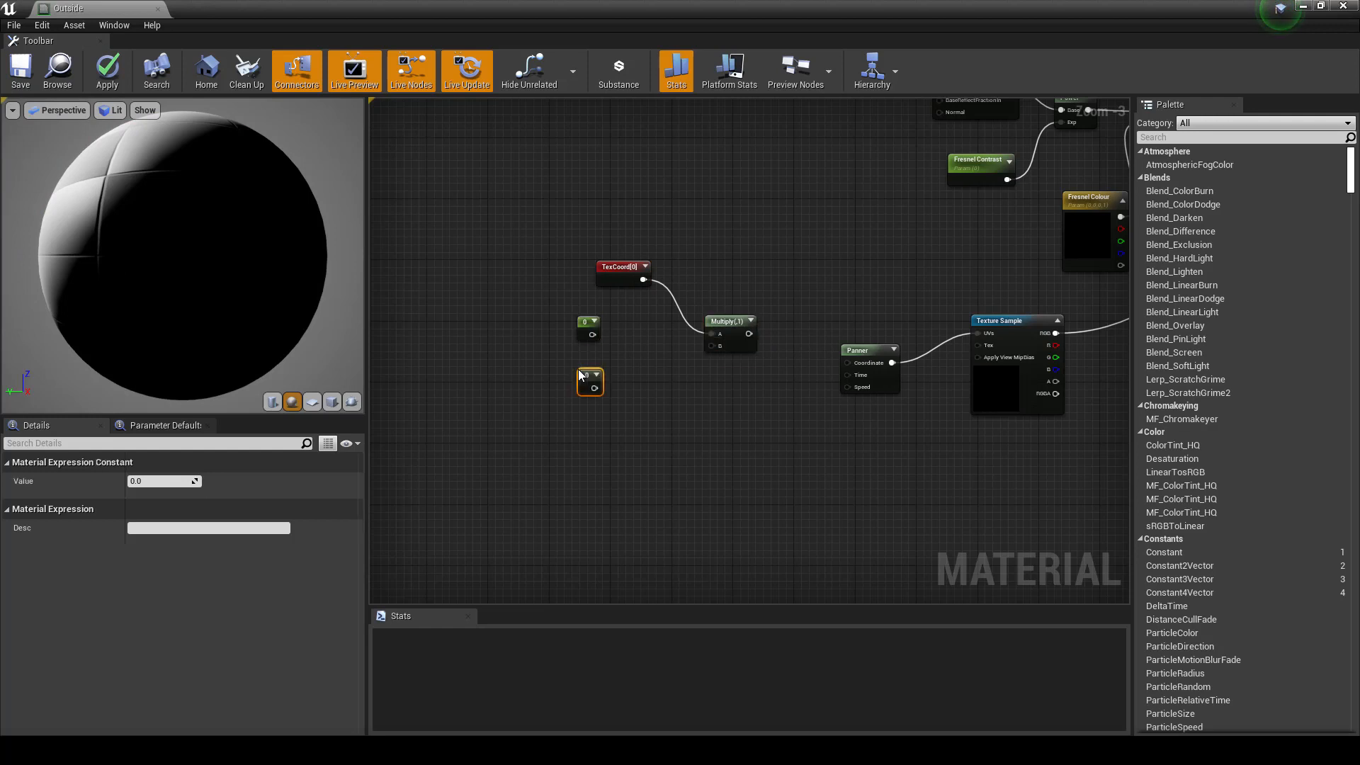
right_click(584, 326)
left_click(595, 333)
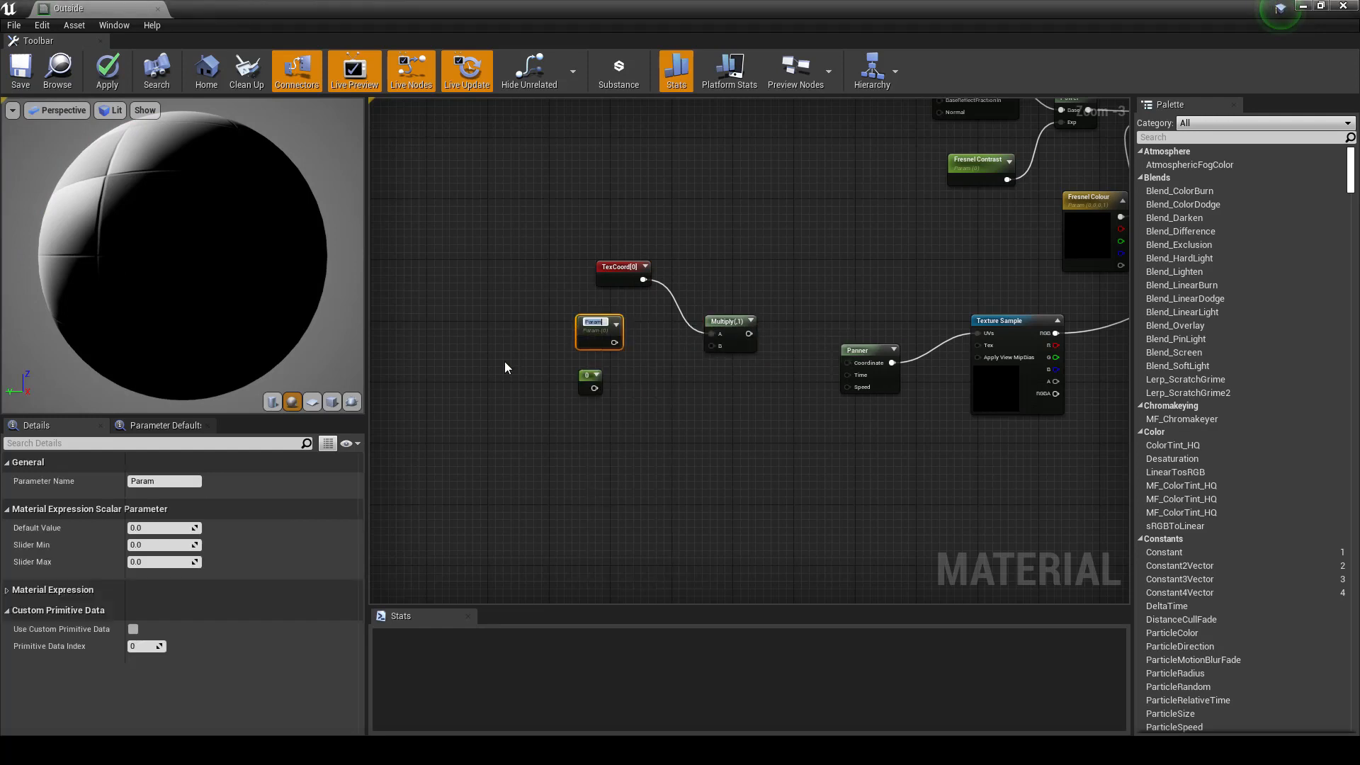
type("Noise Tile U")
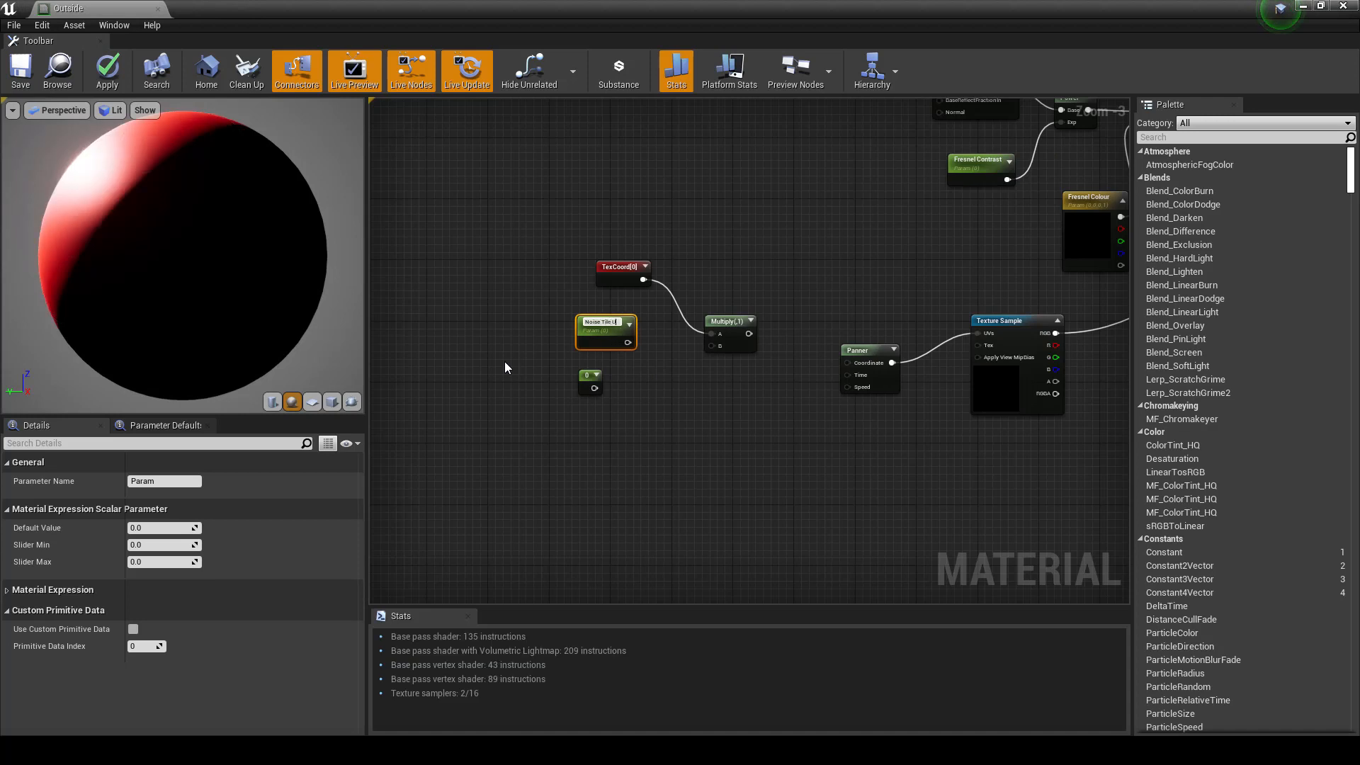
key("Return")
Step: Convert the second constant to a parameter named Noise Tile V
left_click(589, 385)
right_click(590, 385)
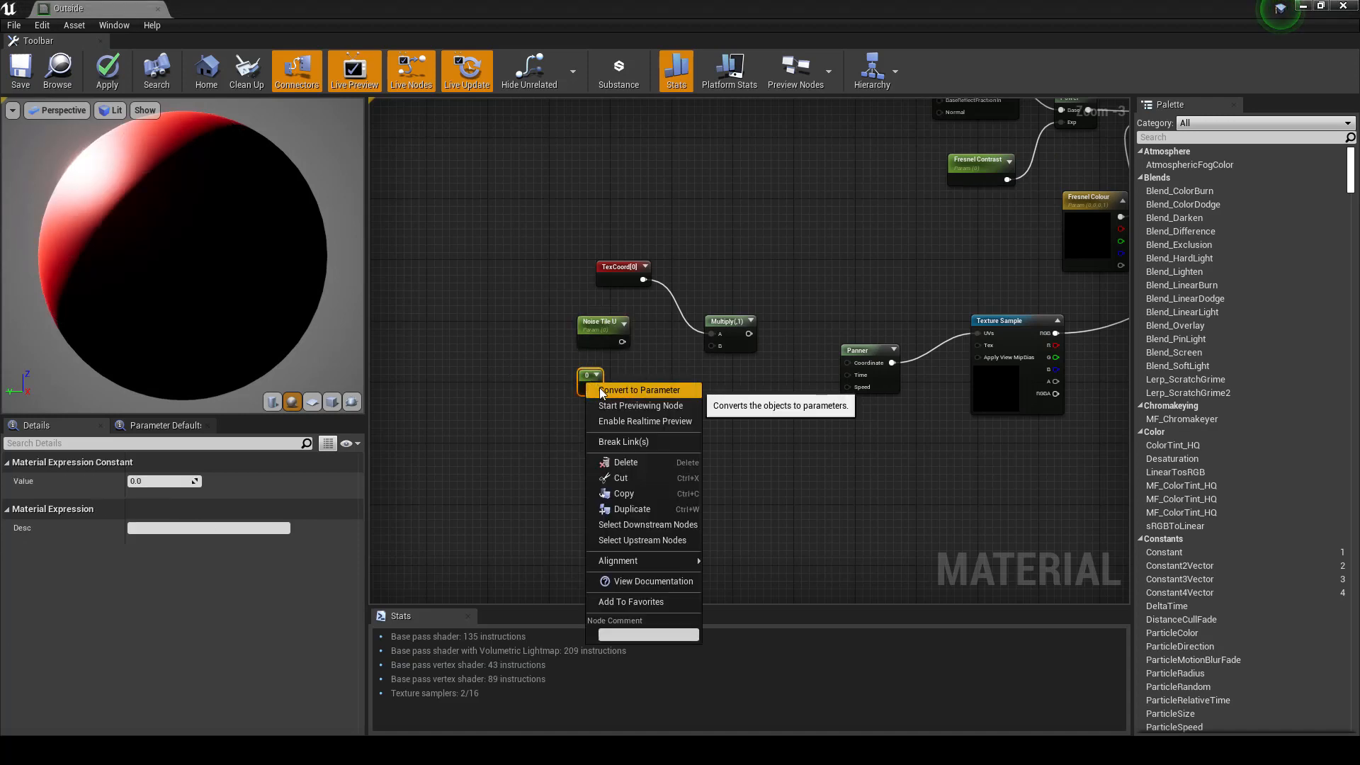
left_click(600, 389)
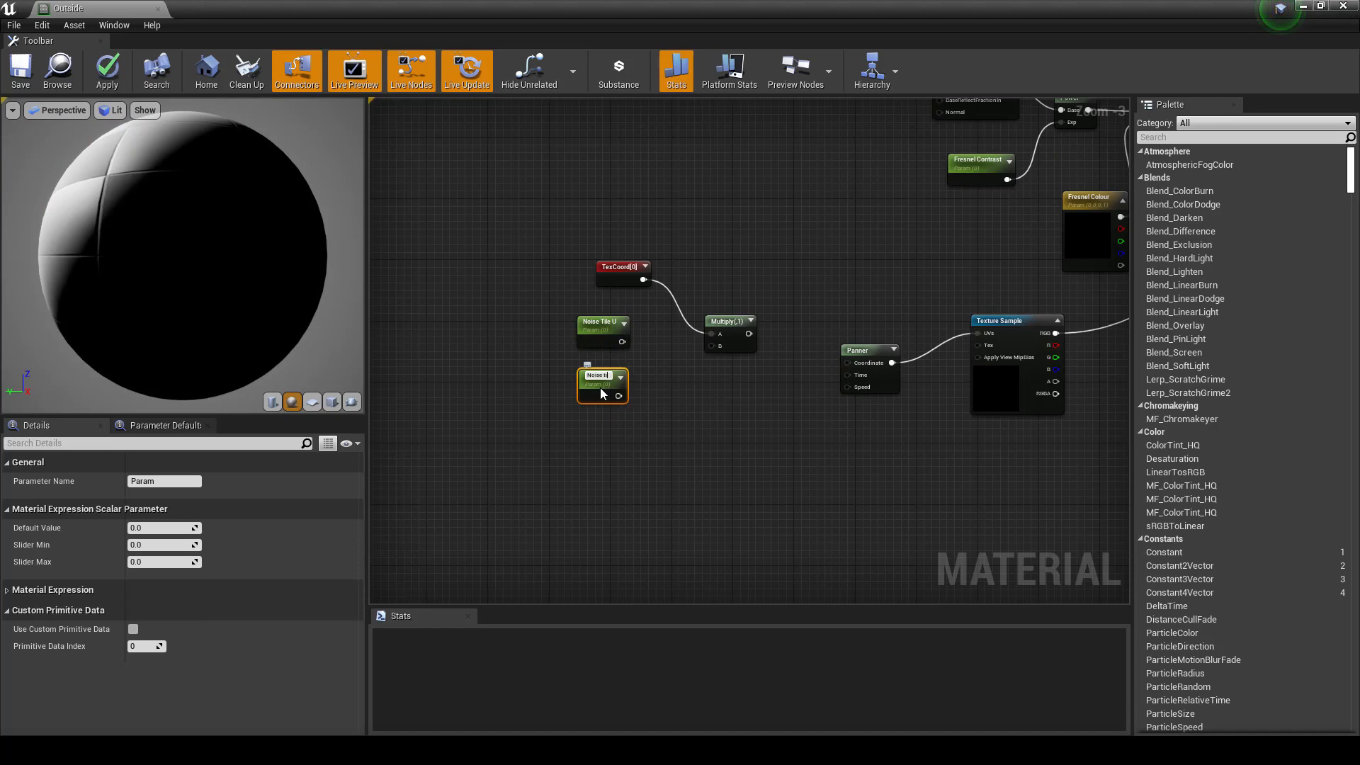
type("Noise tile V")
key("Return")
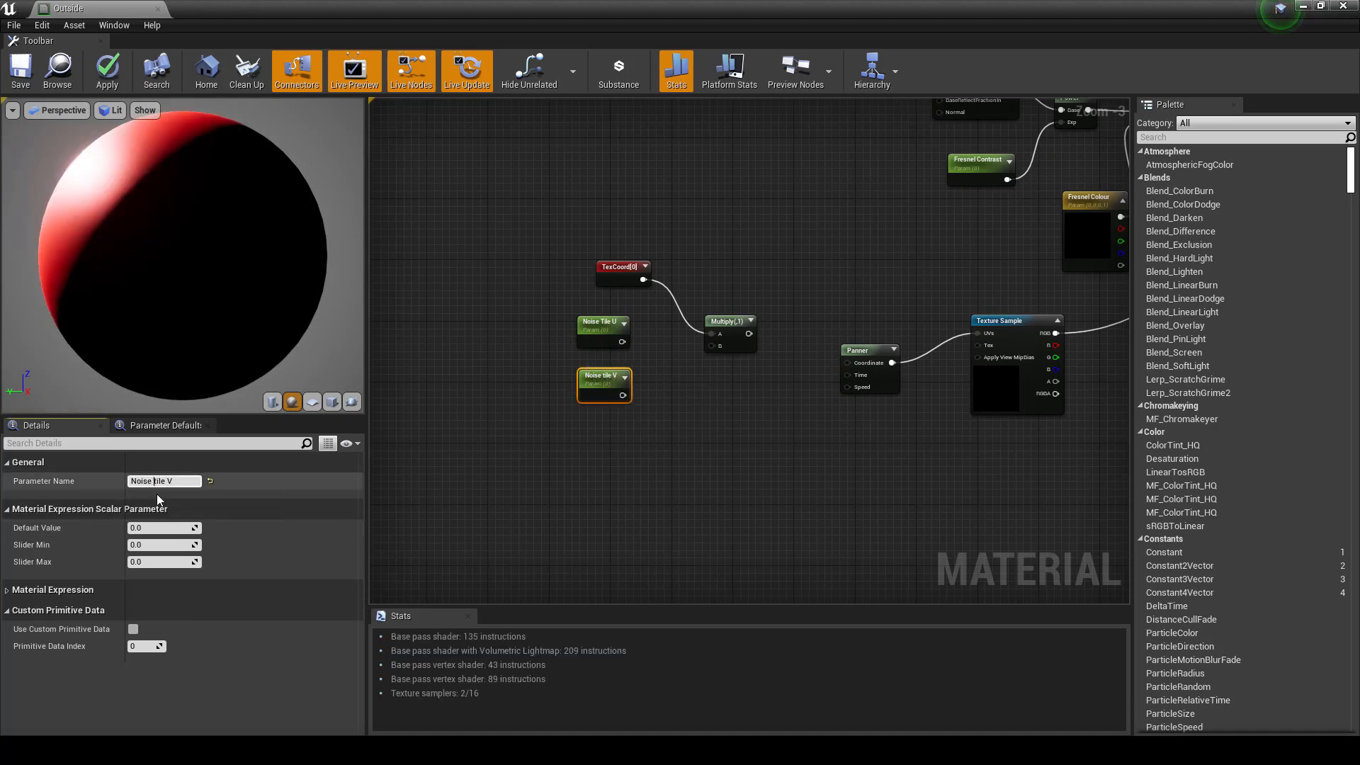
type("T")
key("Return")
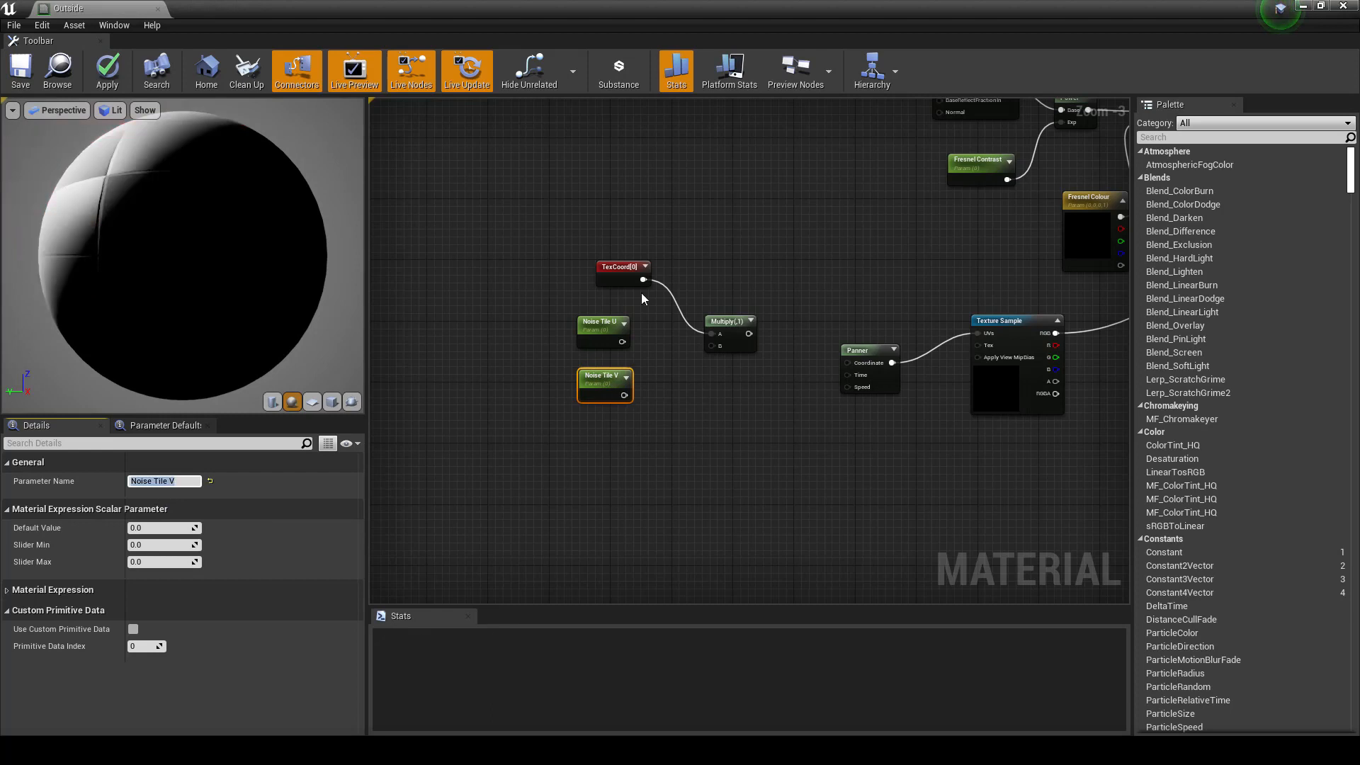
Step: Combine Noise Tile U and Noise Tile V with an AppendVector node, U in A and V in B
left_click_drag(622, 342, 677, 362)
type("app")
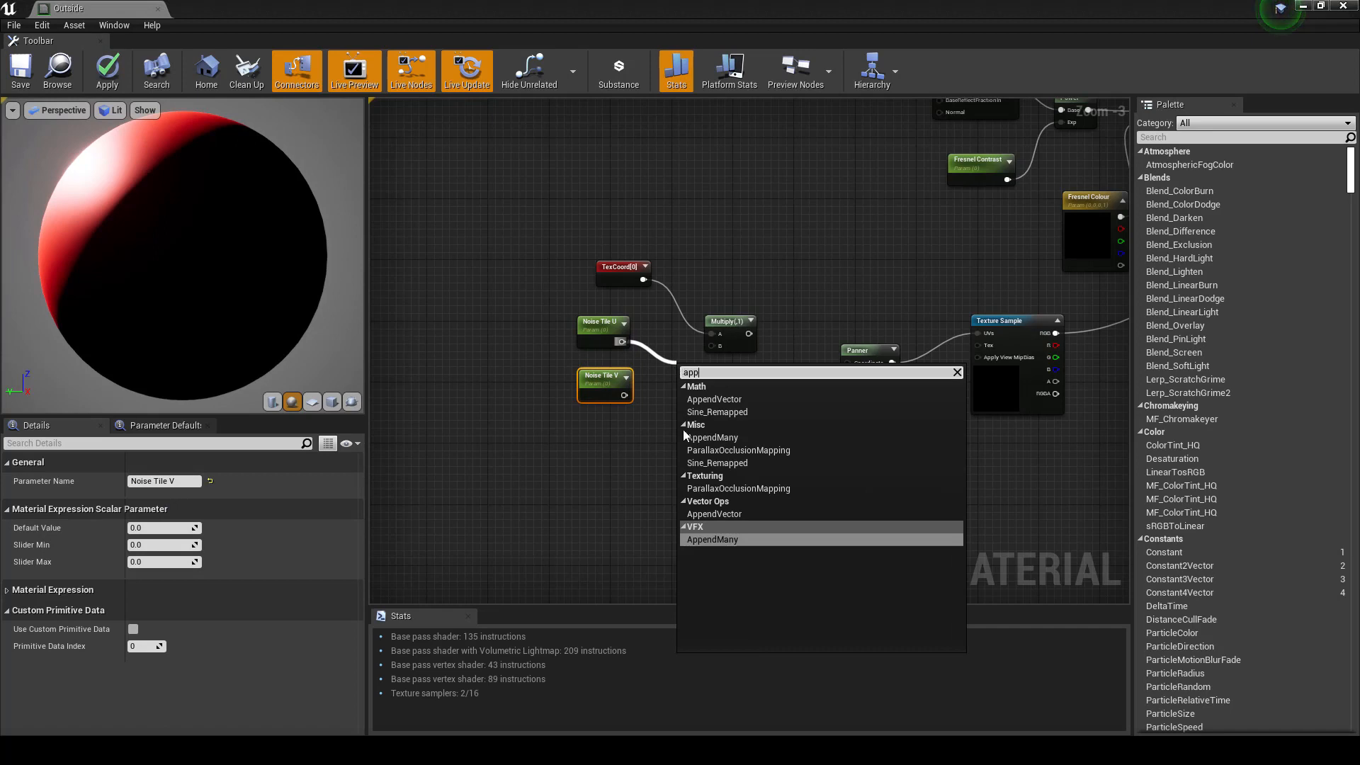
left_click(691, 514)
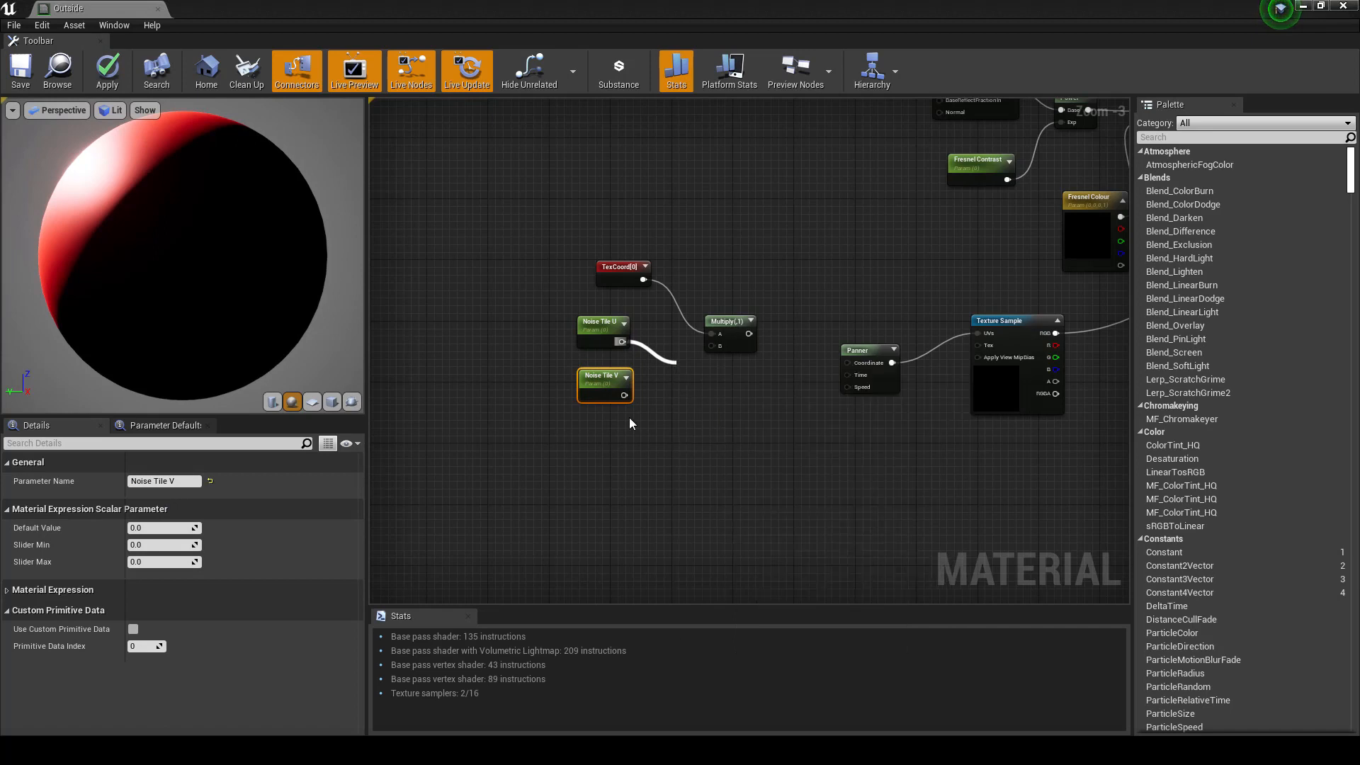
left_click_drag(625, 396, 691, 402)
Step: Connect the tiling Append to the texture-coordinate Multiply's B input and that Multiply to the Panner's Coordinate, tidying the node positions
left_click_drag(727, 321, 747, 304)
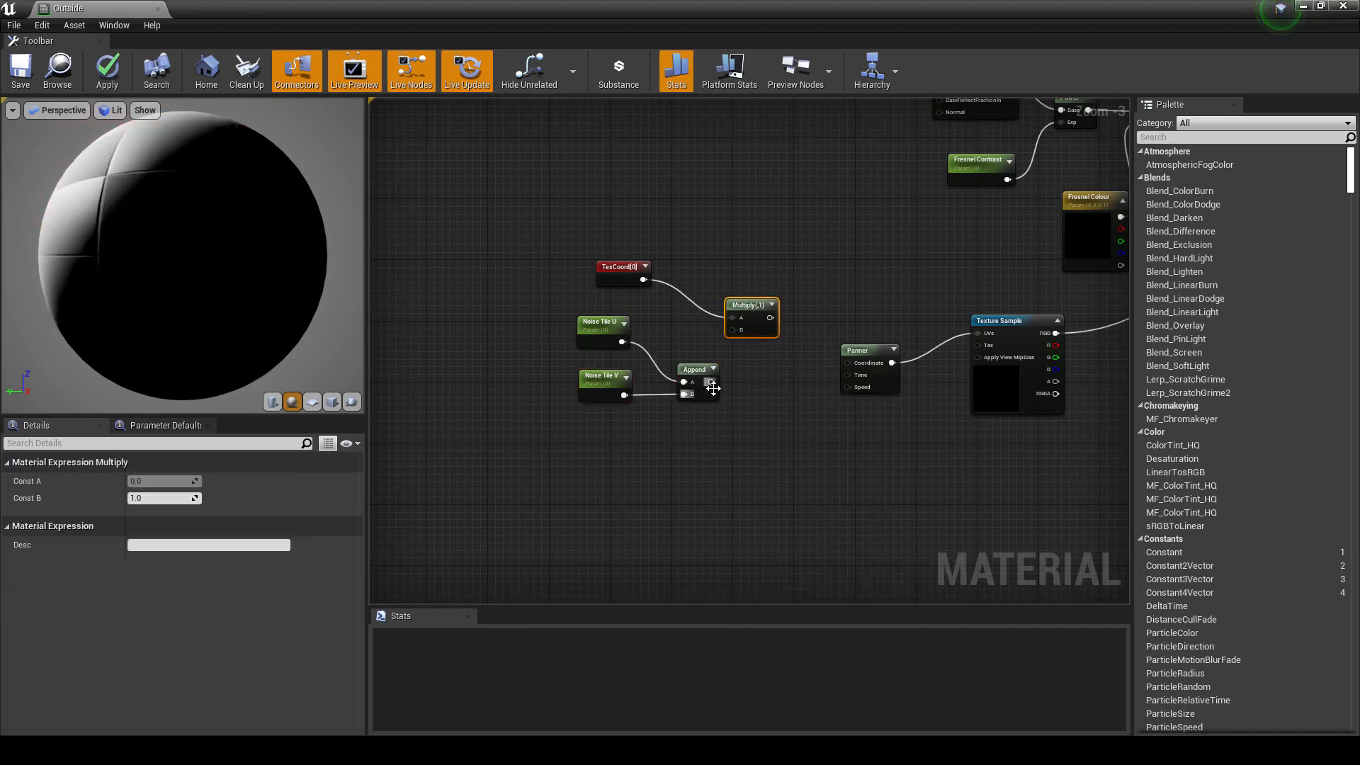
left_click_drag(711, 382, 733, 335)
left_click_drag(761, 317, 847, 363)
left_click_drag(512, 323, 641, 410)
left_click_drag(690, 369, 663, 351)
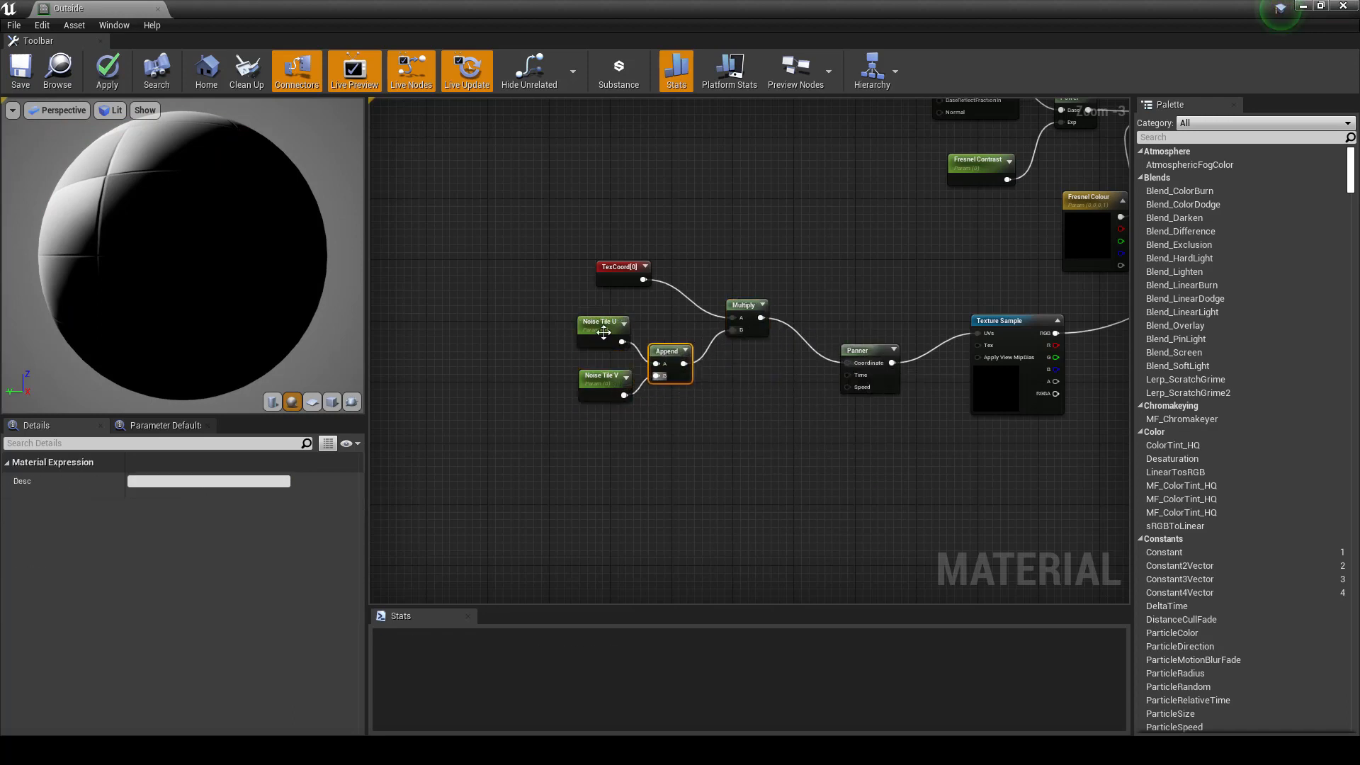
Step: Set the default value of both Noise Tile U and Noise Tile V to 1
left_click(585, 328)
left_click(147, 528)
type("1")
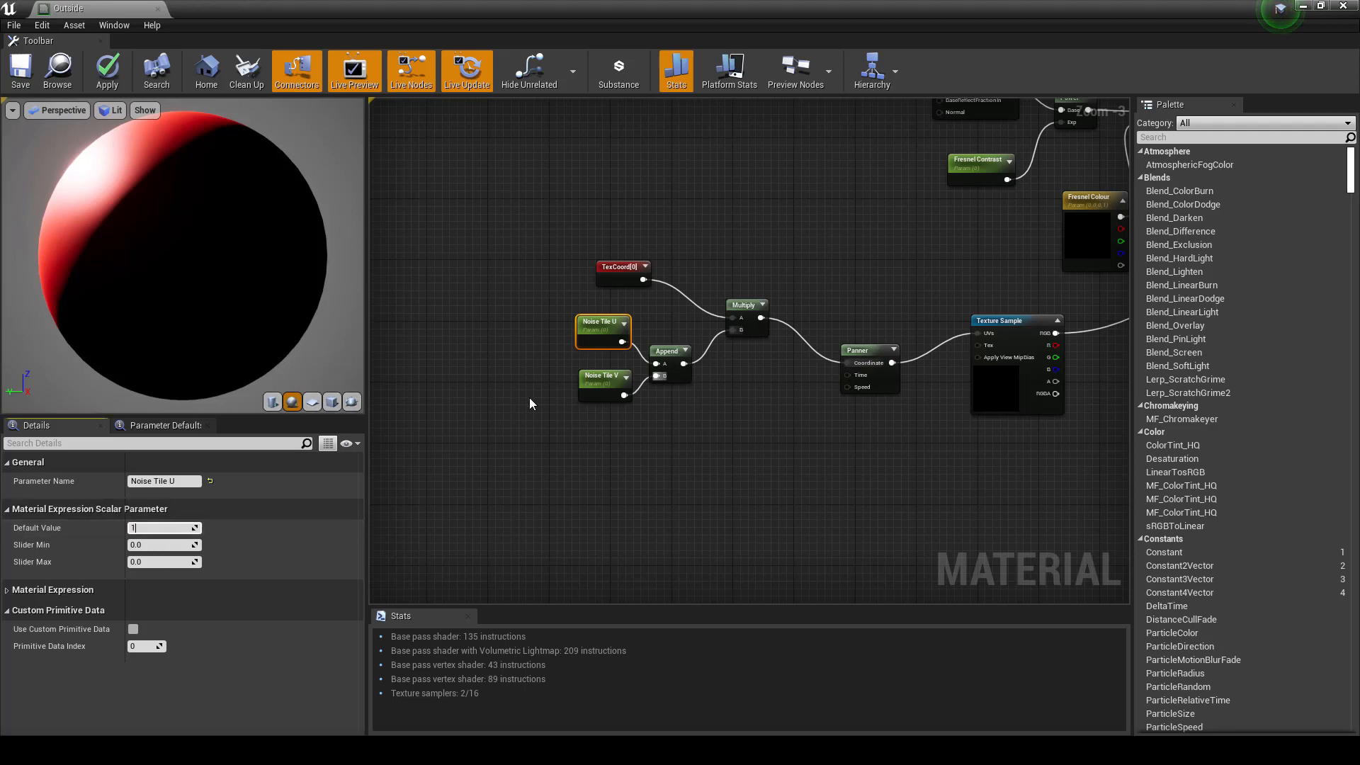
key("Return")
left_click(593, 379)
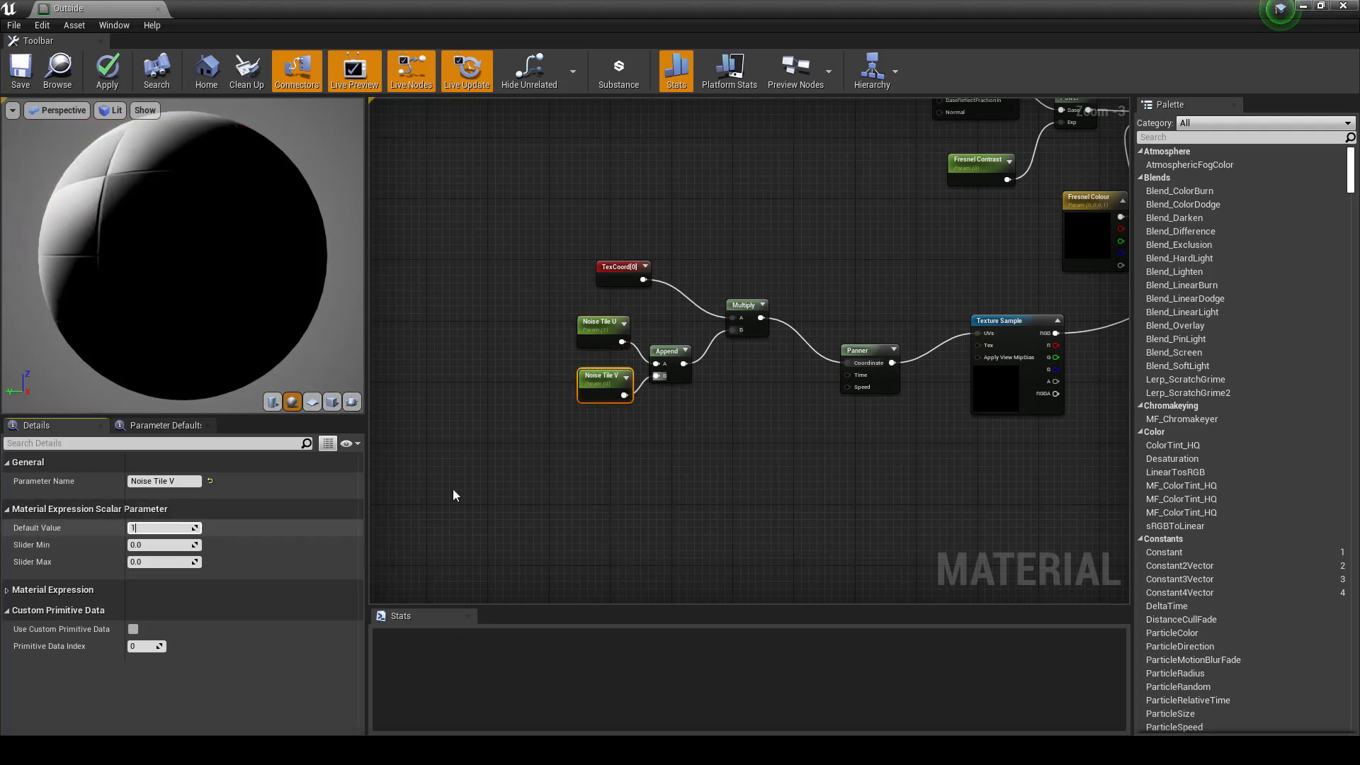
type("1")
key("Return")
Step: Place two constants below the Noise Tile nodes and convert the upper one to a parameter named Panner Speed U
right_click_drag(605, 475, 641, 405)
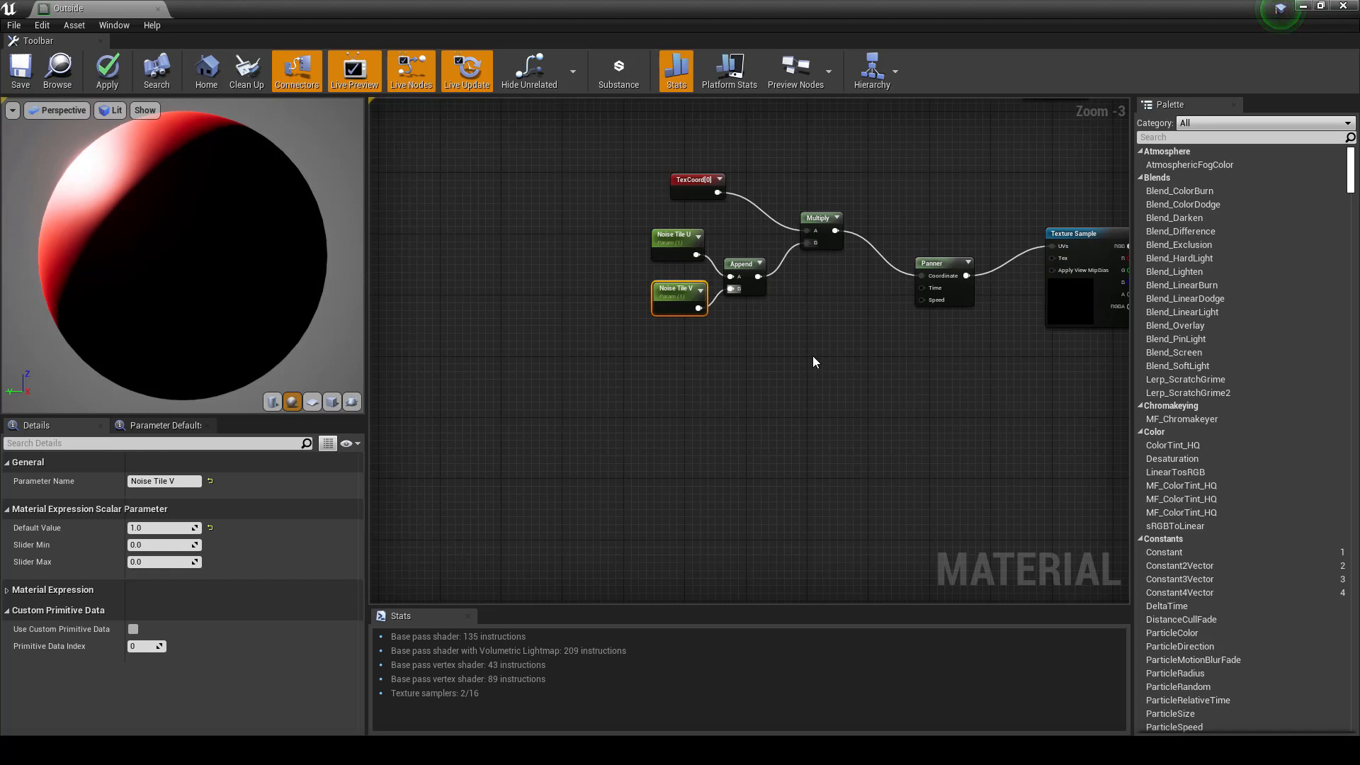
left_click(700, 364)
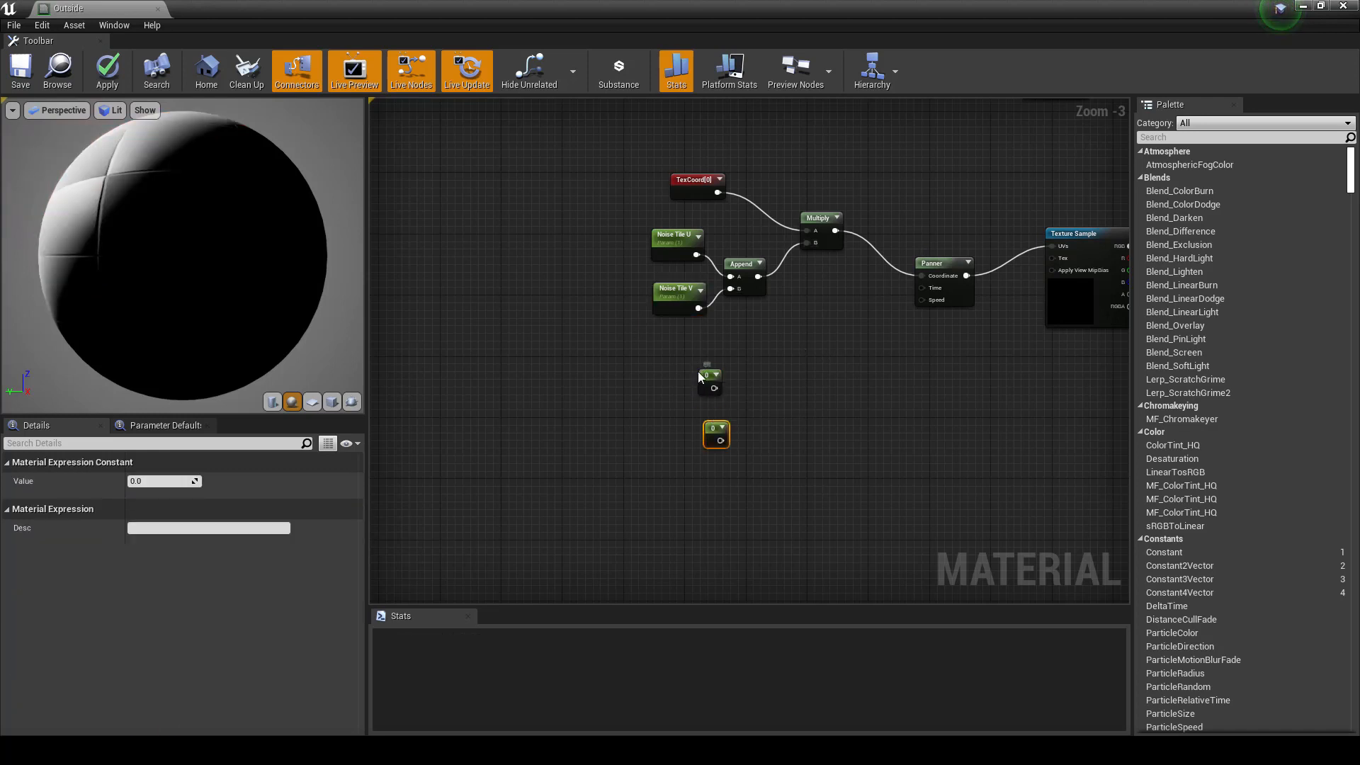
right_click(712, 383)
left_click(725, 384)
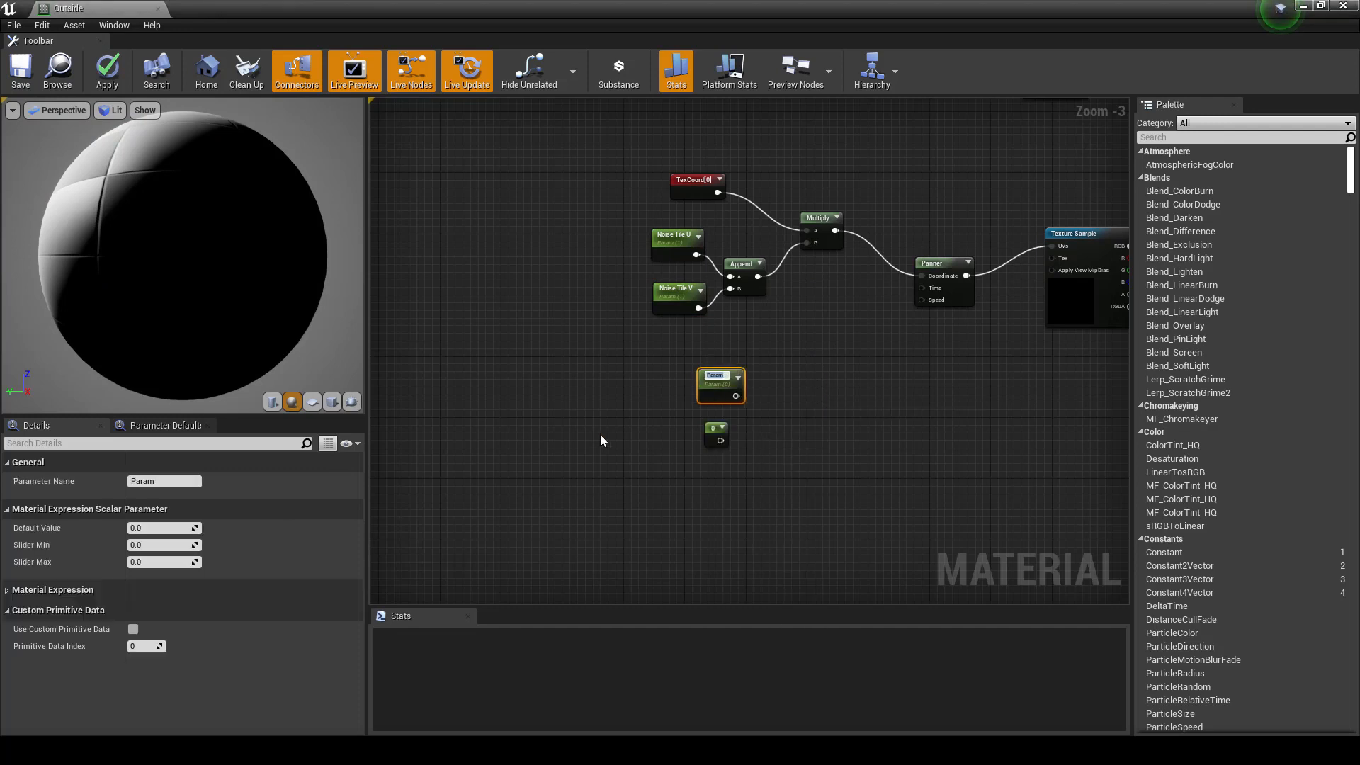
type("Panner Speed")
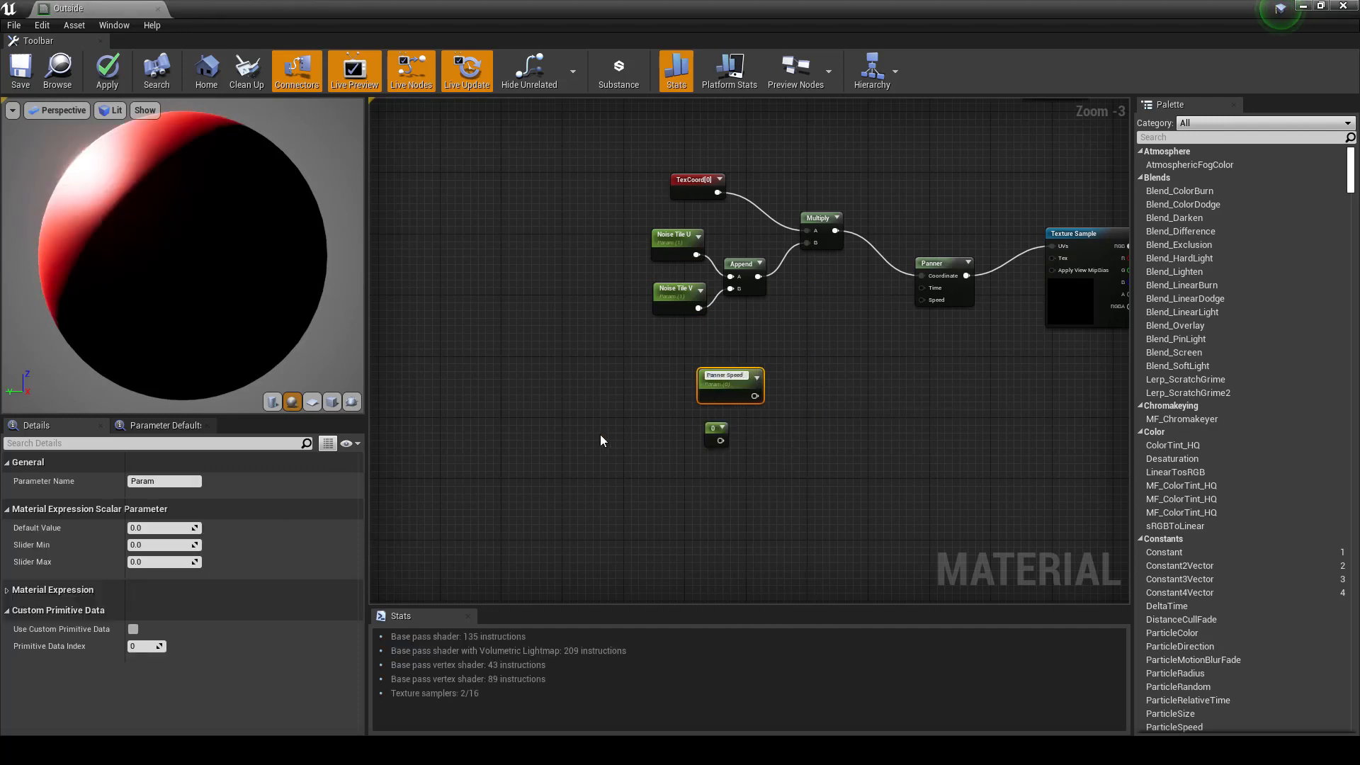
type(" U")
key("Return")
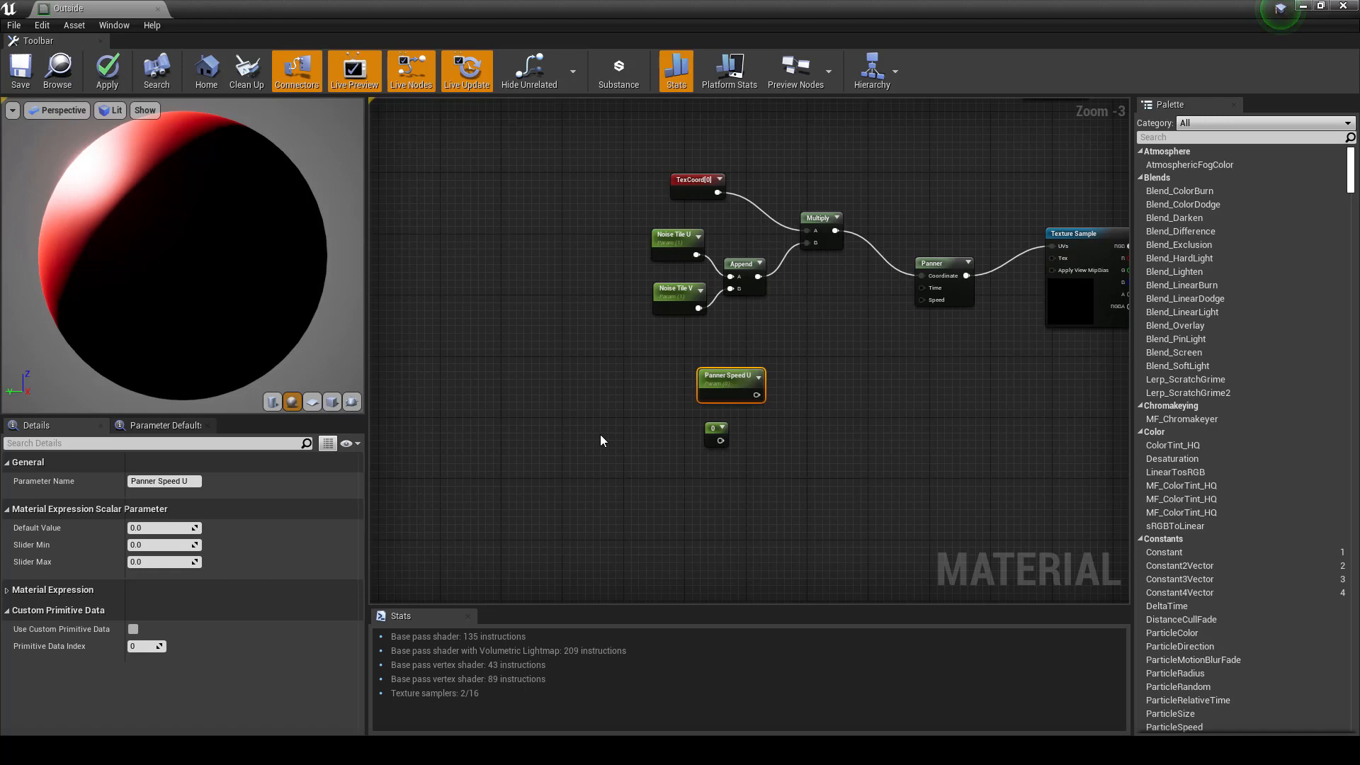
Step: Convert the remaining constant to a parameter named Panner Speed V
right_click(710, 429)
left_click(735, 433)
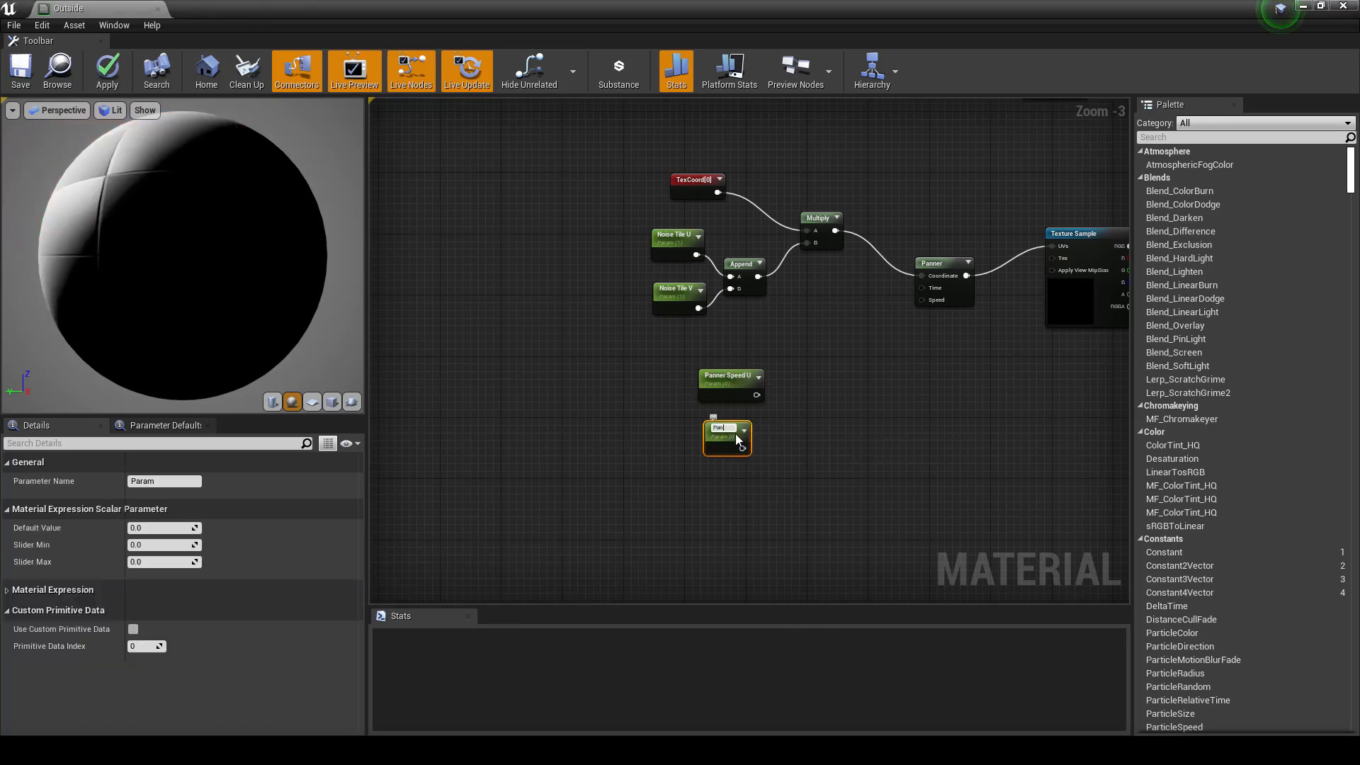
type("Panner Speed V")
key("Return")
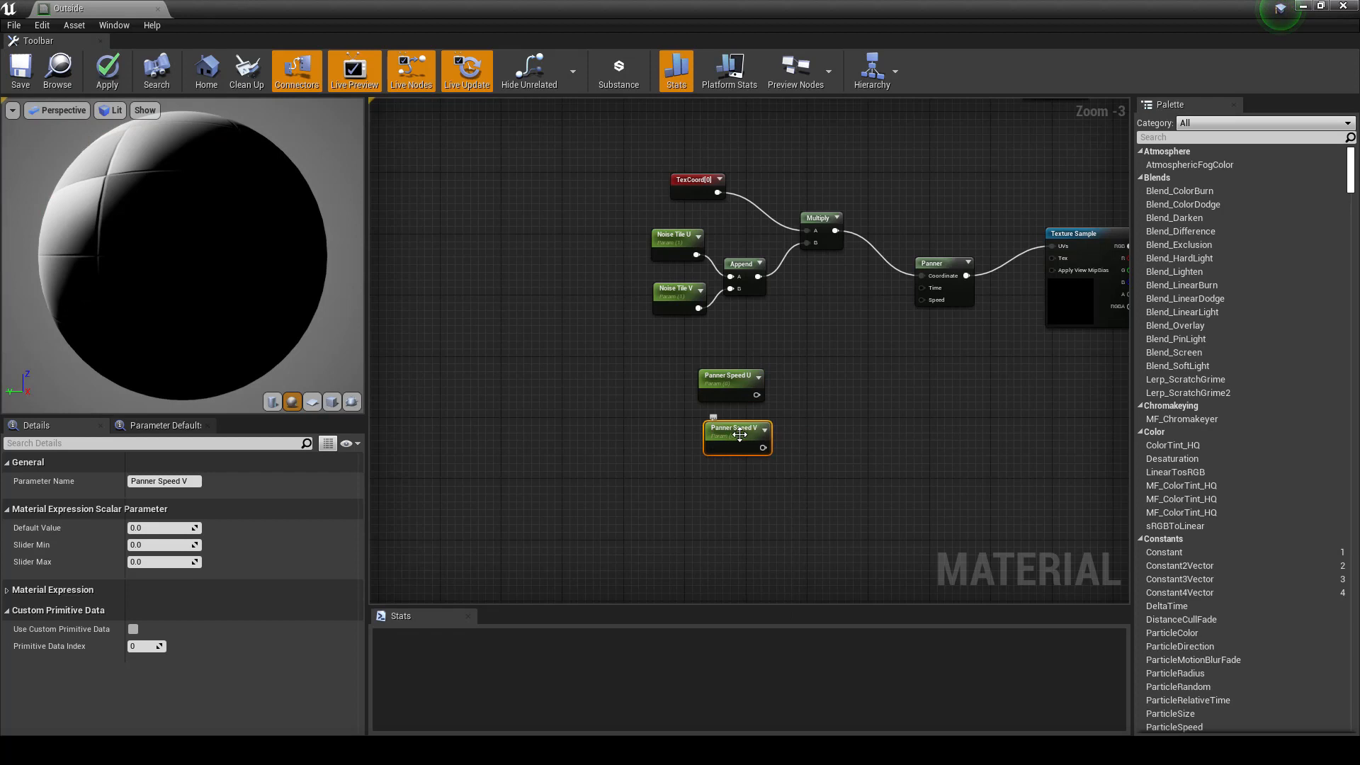
Step: Append Panner Speed U and V, feed the result into the Panner's Speed input, and reposition the three nodes together
left_click_drag(767, 449, 814, 407)
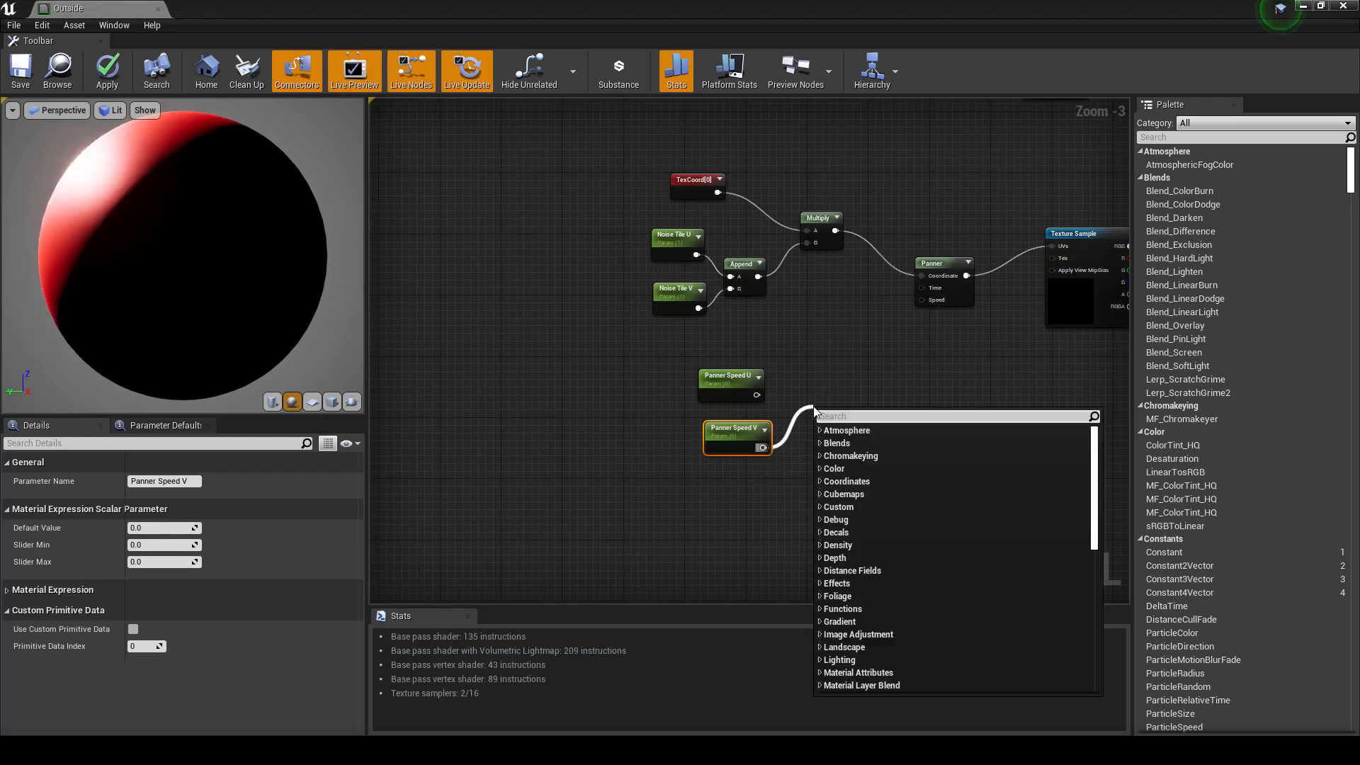
type("app")
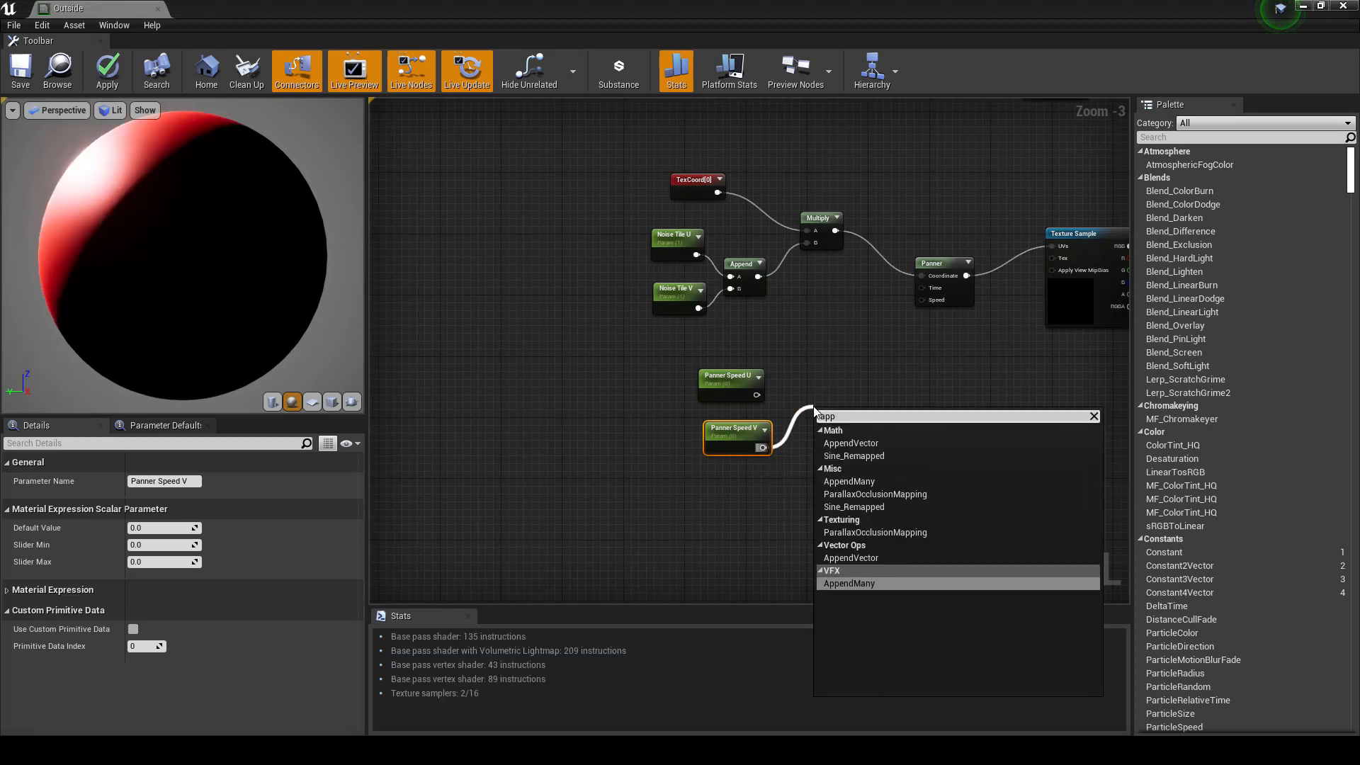
left_click(851, 558)
left_click_drag(757, 395, 921, 300)
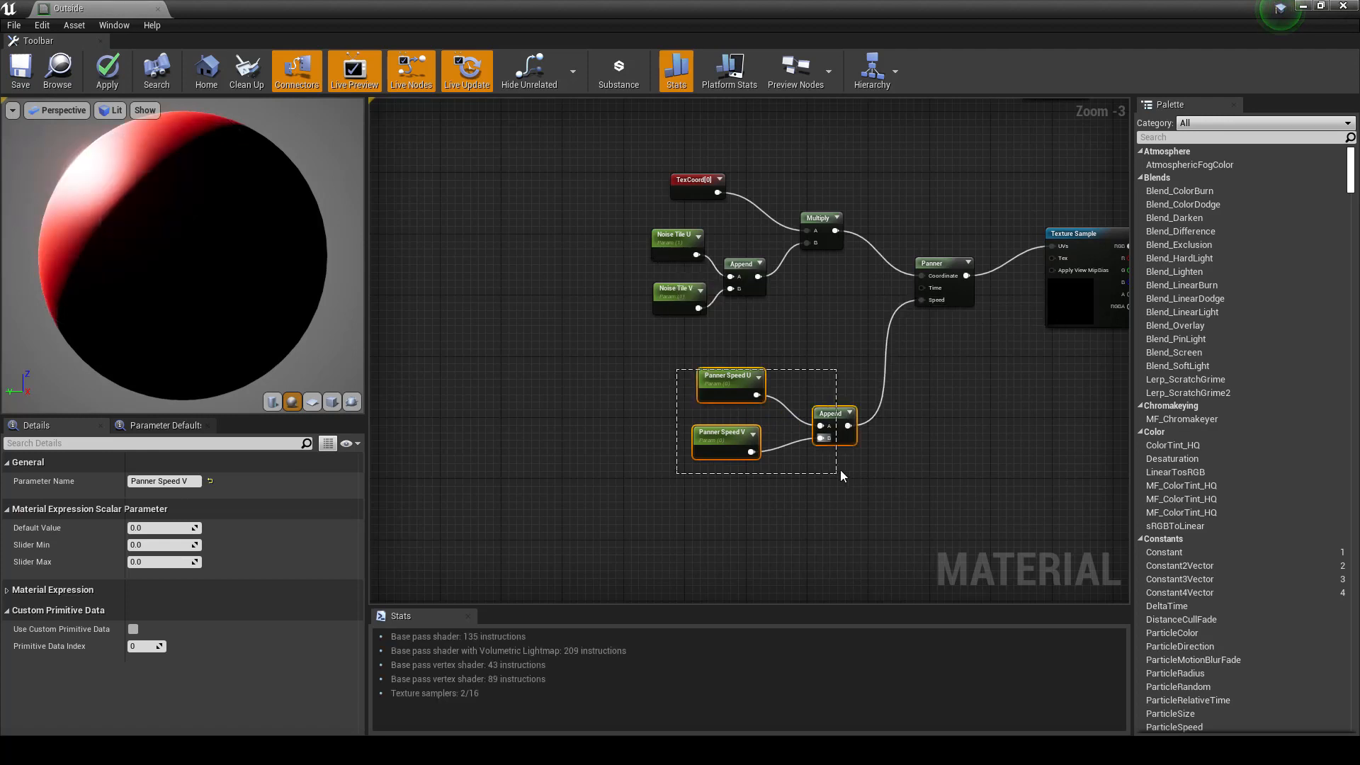
left_click_drag(842, 476, 753, 418)
right_click_drag(961, 438, 752, 552)
right_click_drag(1095, 314, 789, 467)
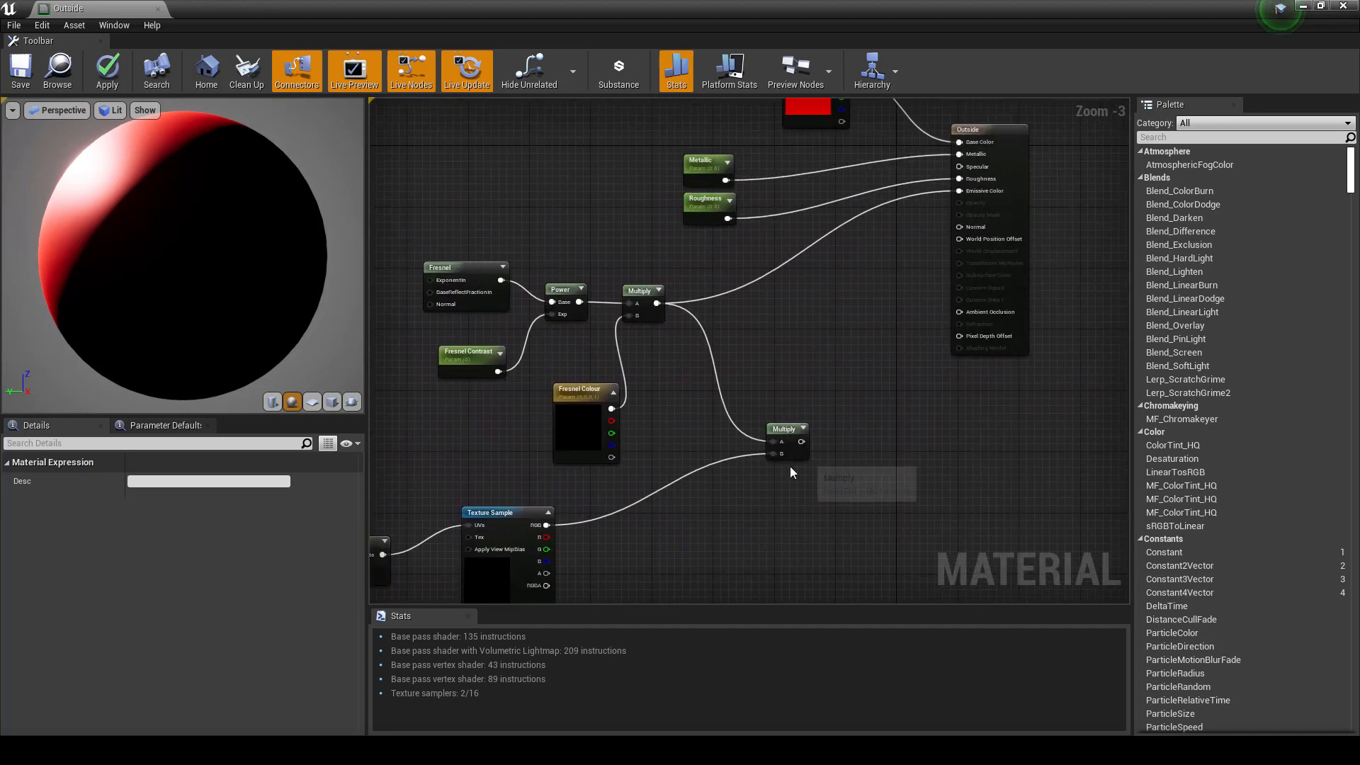
Step: Feed the lower Multiply's output into Emissive Color and assign the Noise_1 texture to the Texture Sample
left_click_drag(802, 444, 965, 188)
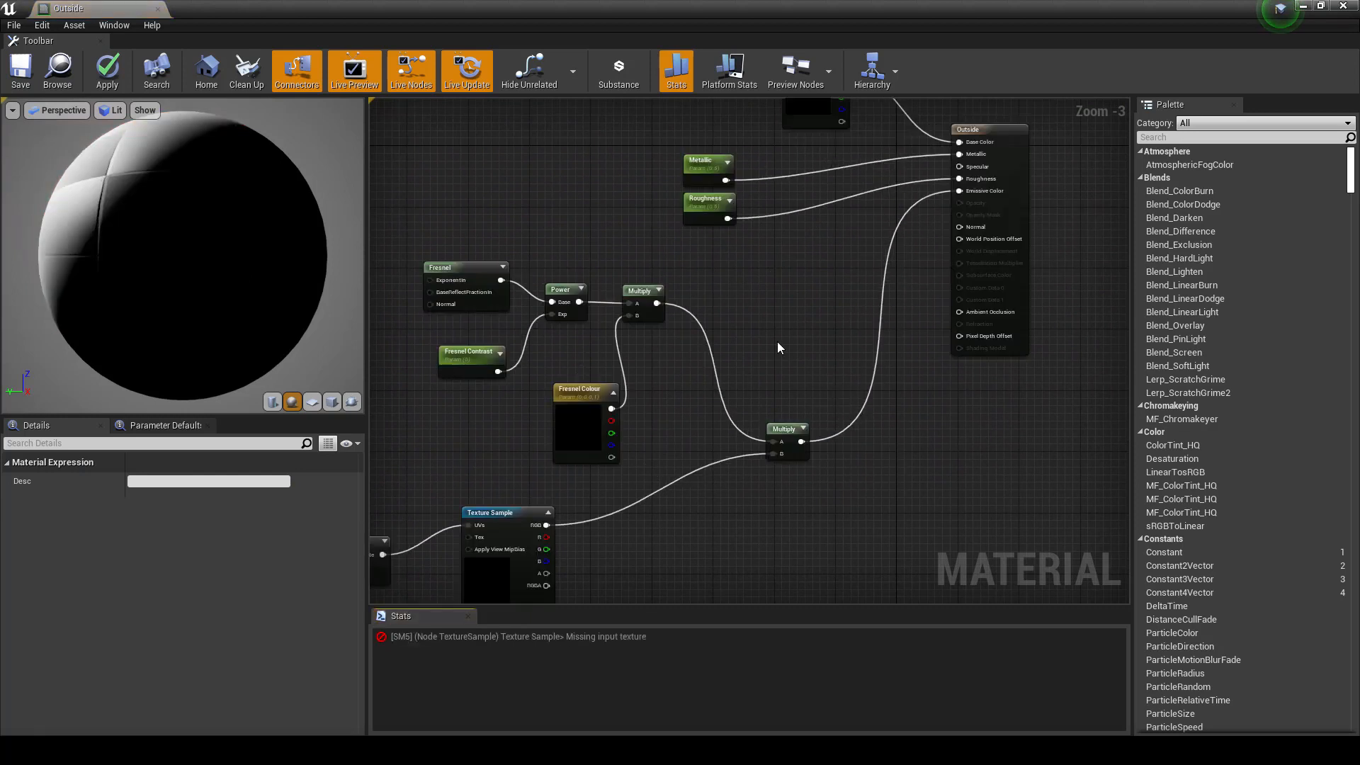
right_click_drag(740, 342, 1051, 207)
left_click(740, 341)
left_click(759, 383)
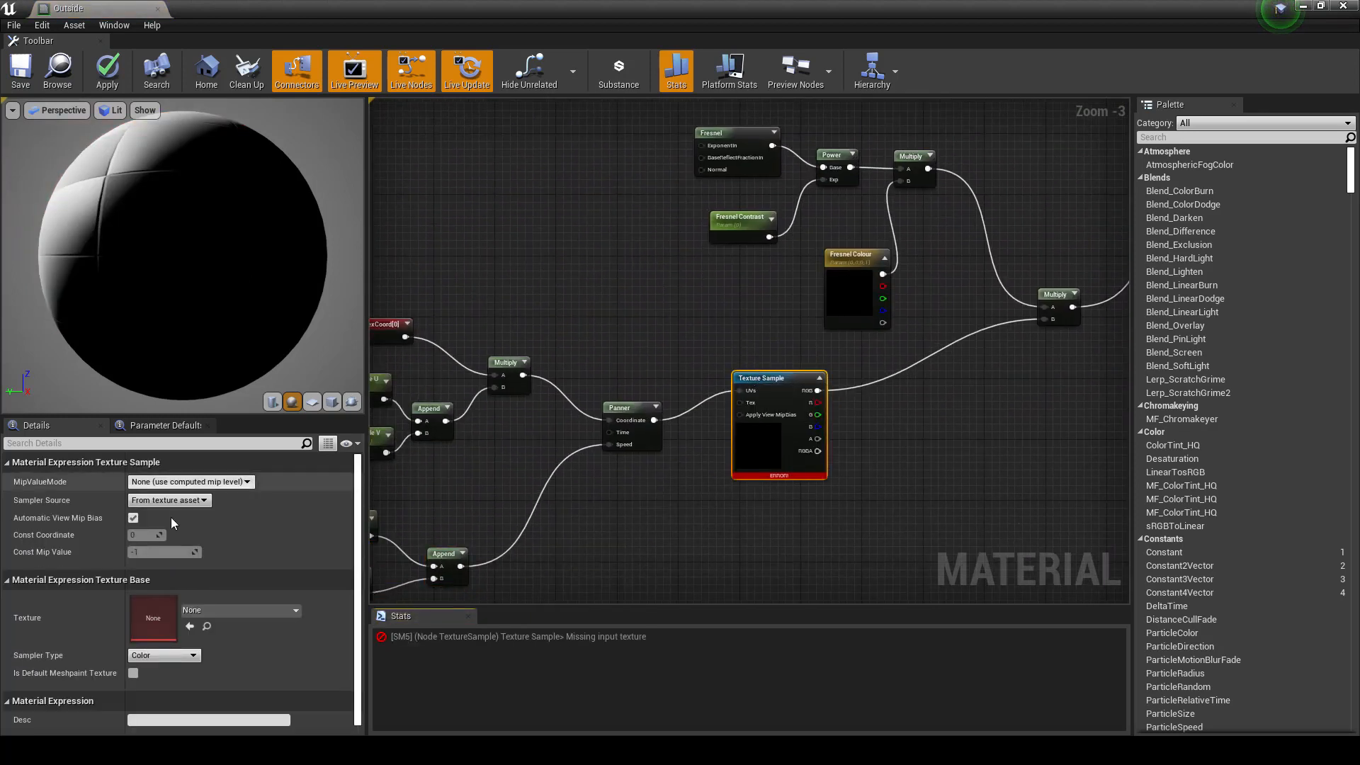
left_click(205, 611)
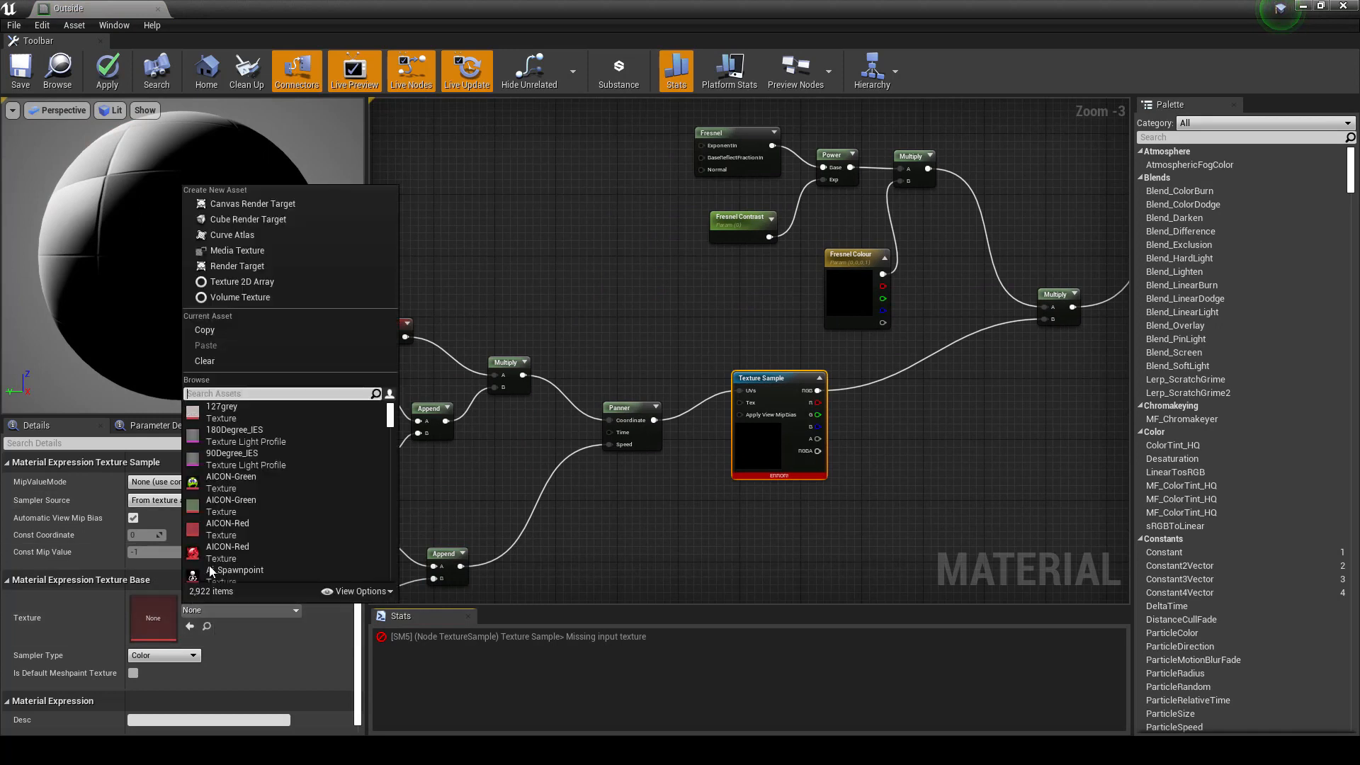
type("noi")
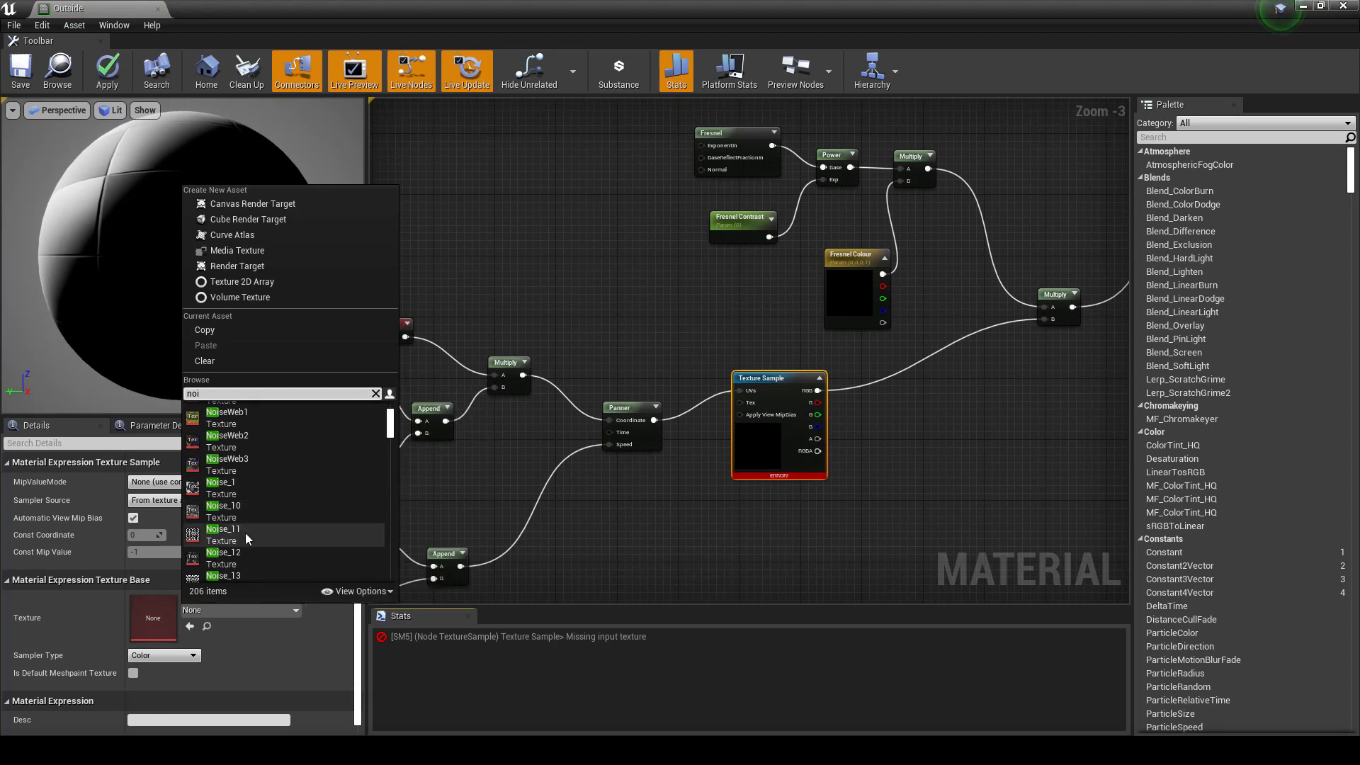
left_click(234, 544)
left_click(205, 611)
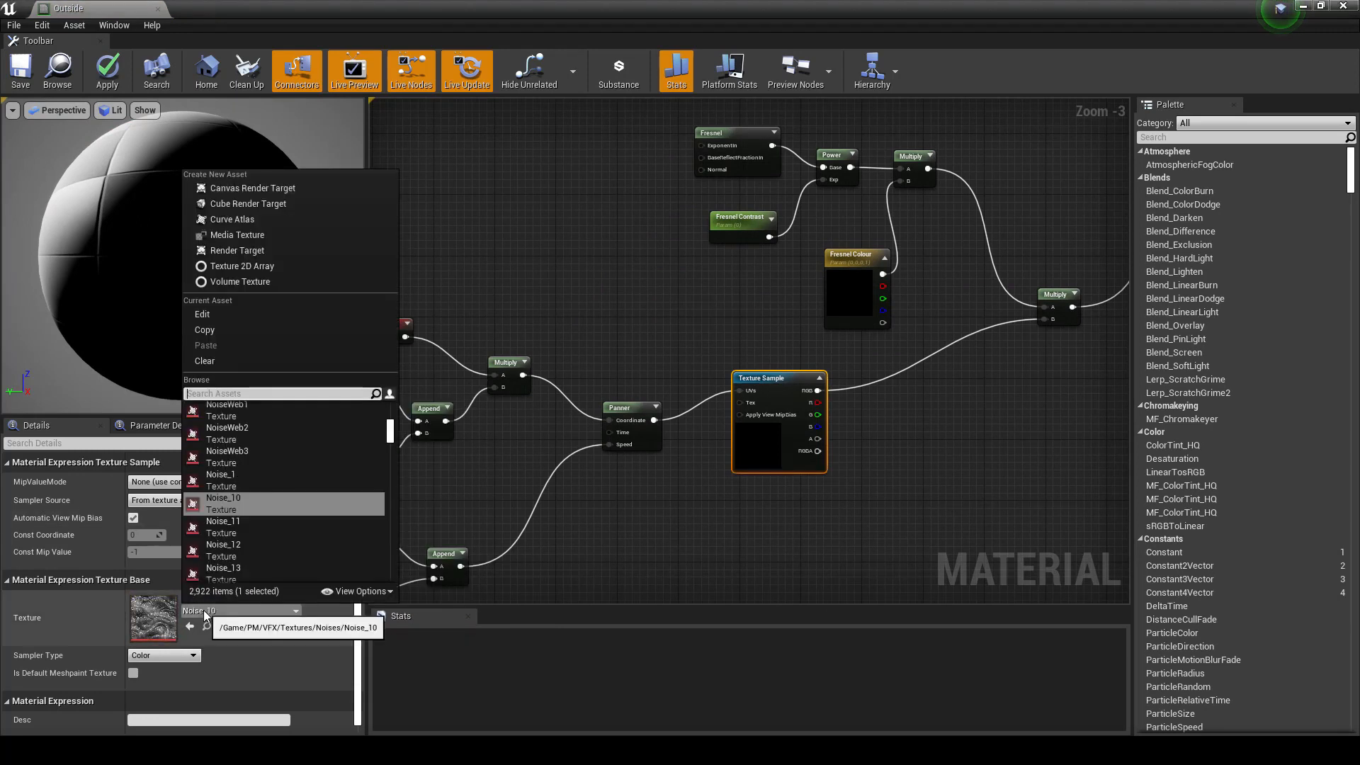
left_click(211, 491)
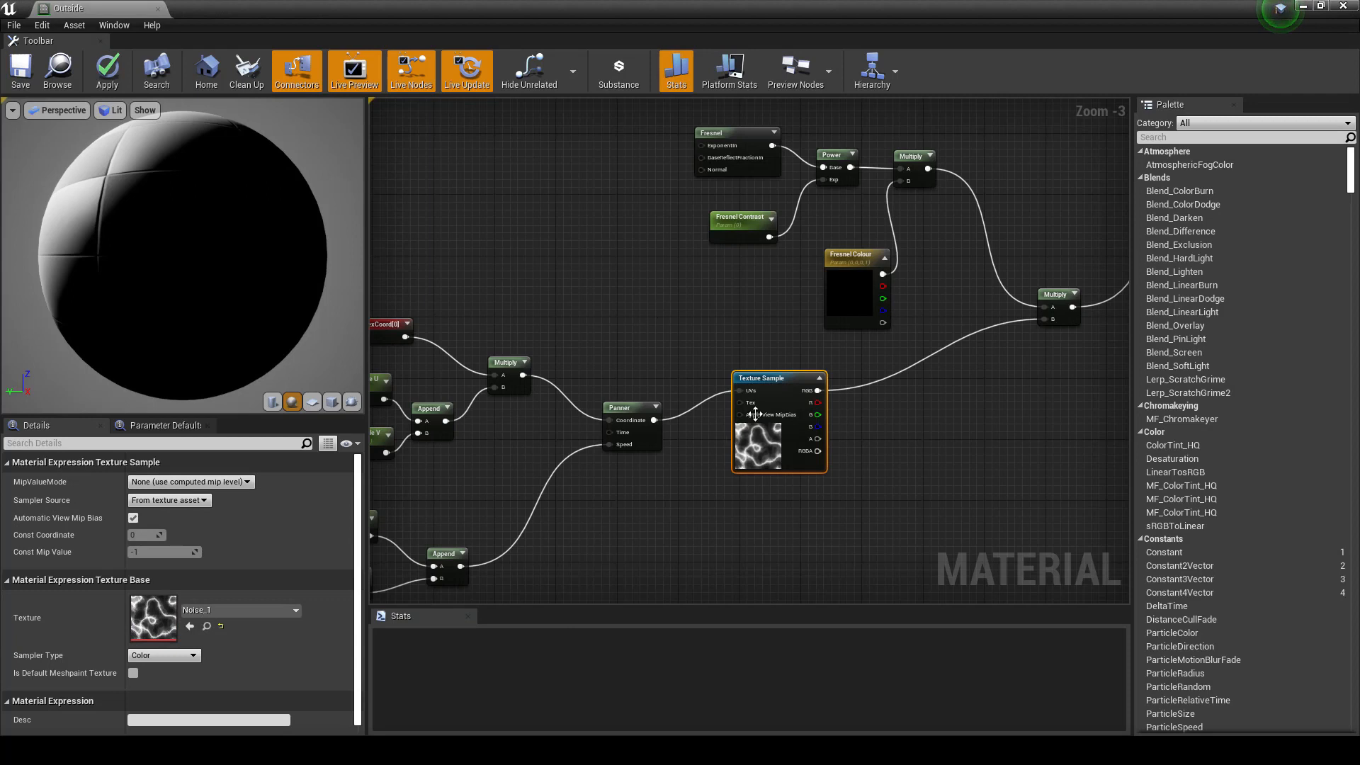
Step: Convert the Texture Sample to a parameter named Noise Texture
right_click(771, 380)
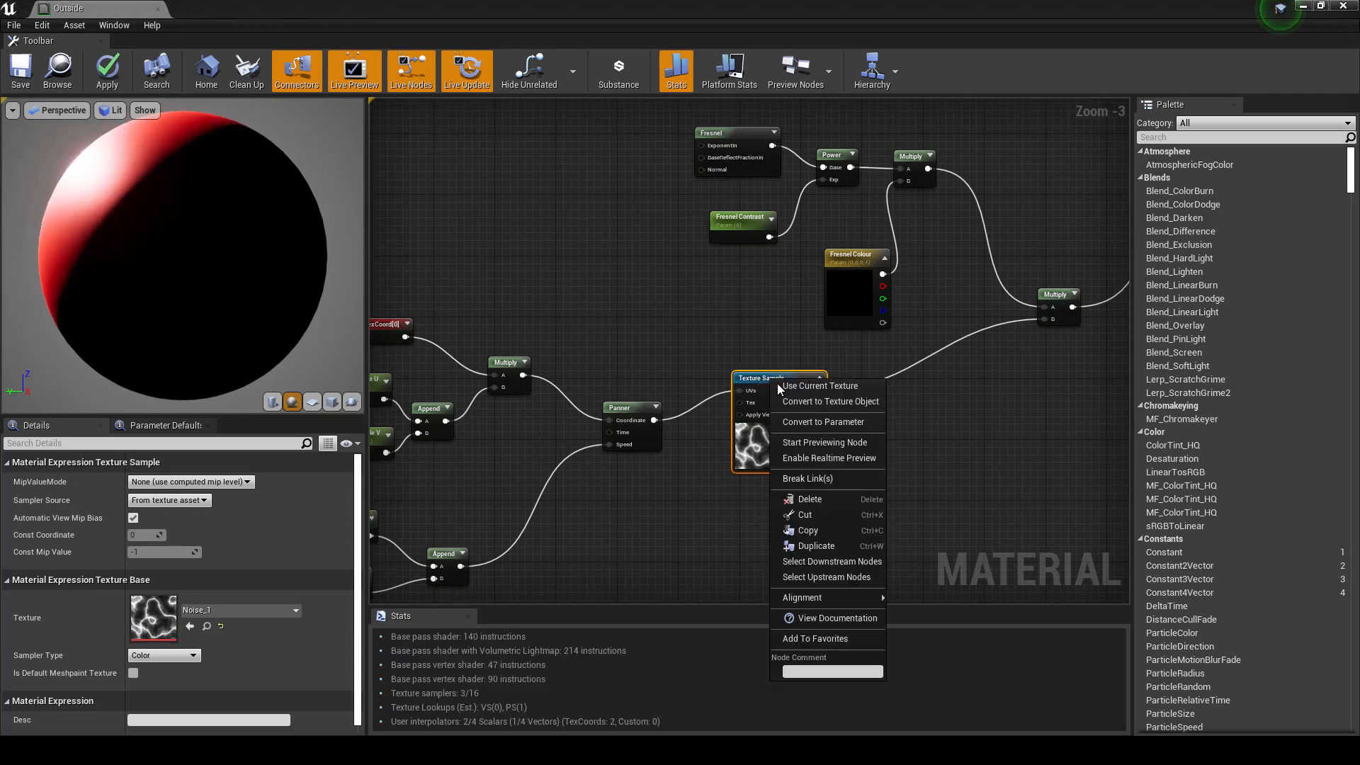
left_click(493, 397)
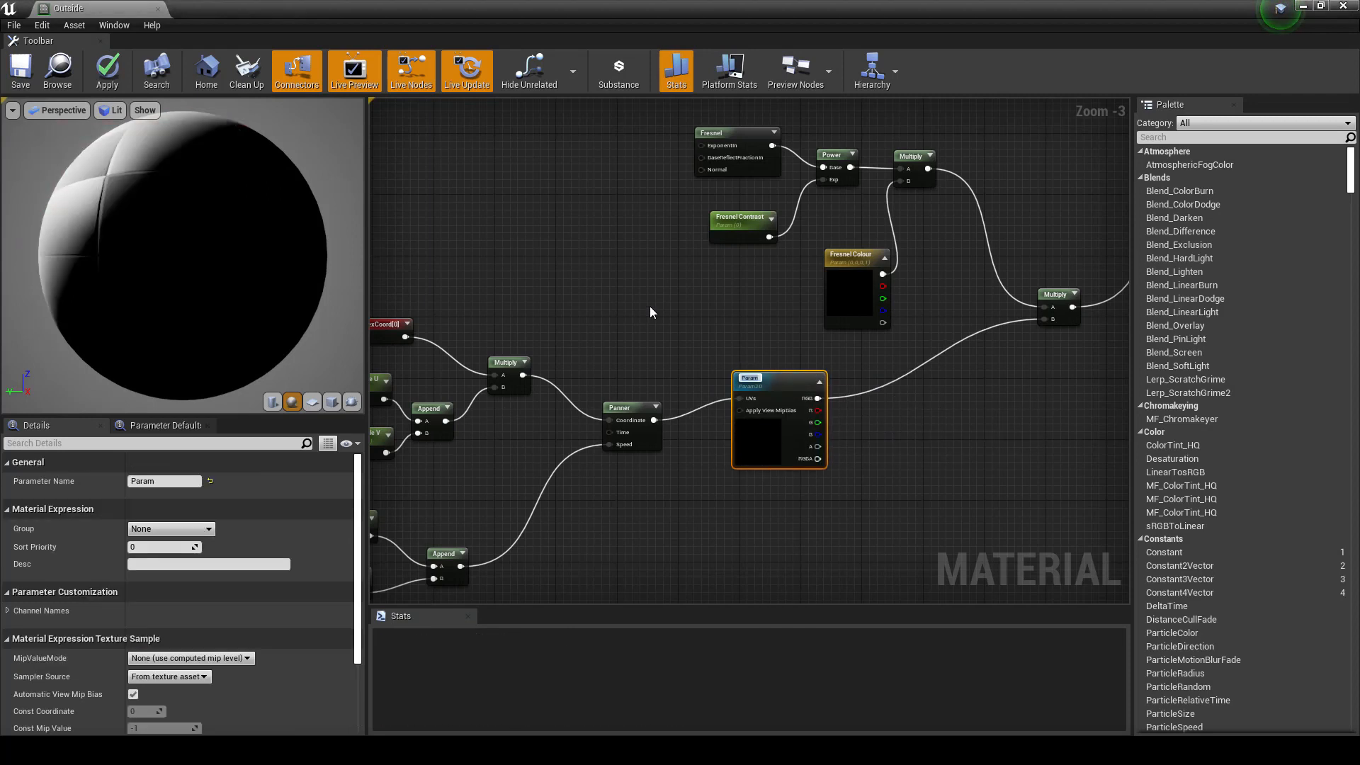
type("Moiu")
key("BackSpace")
key("BackSpace")
key("BackSpace")
key("BackSpace")
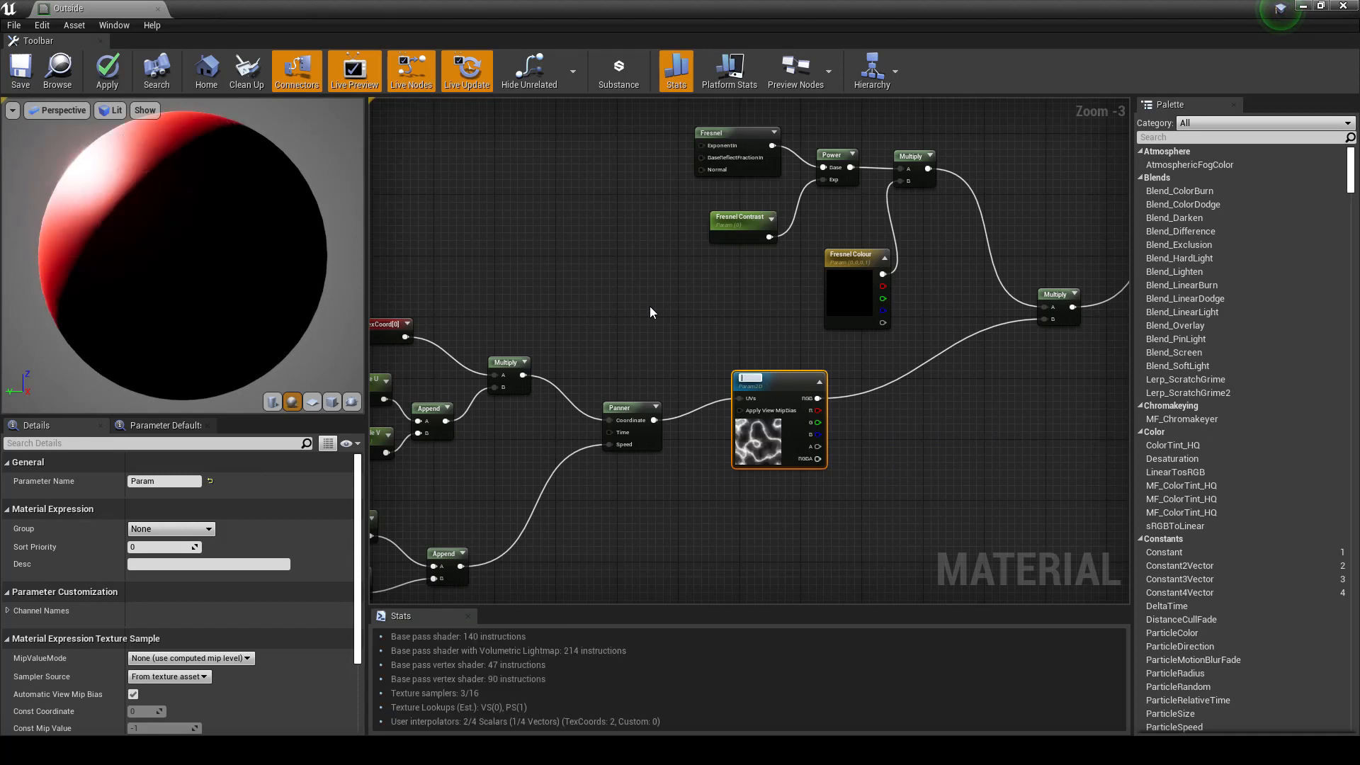
type("nOise Texture")
key("Return")
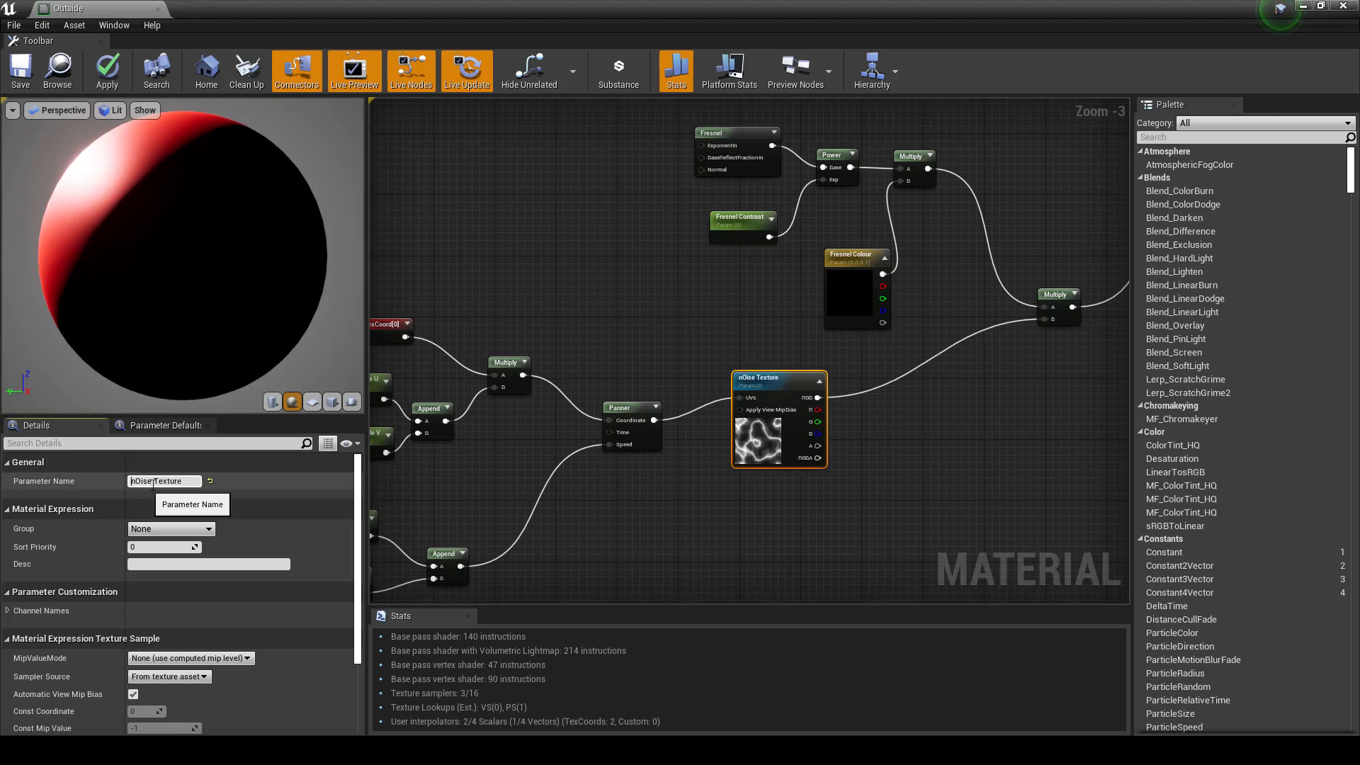
left_click_drag(154, 481, 92, 480)
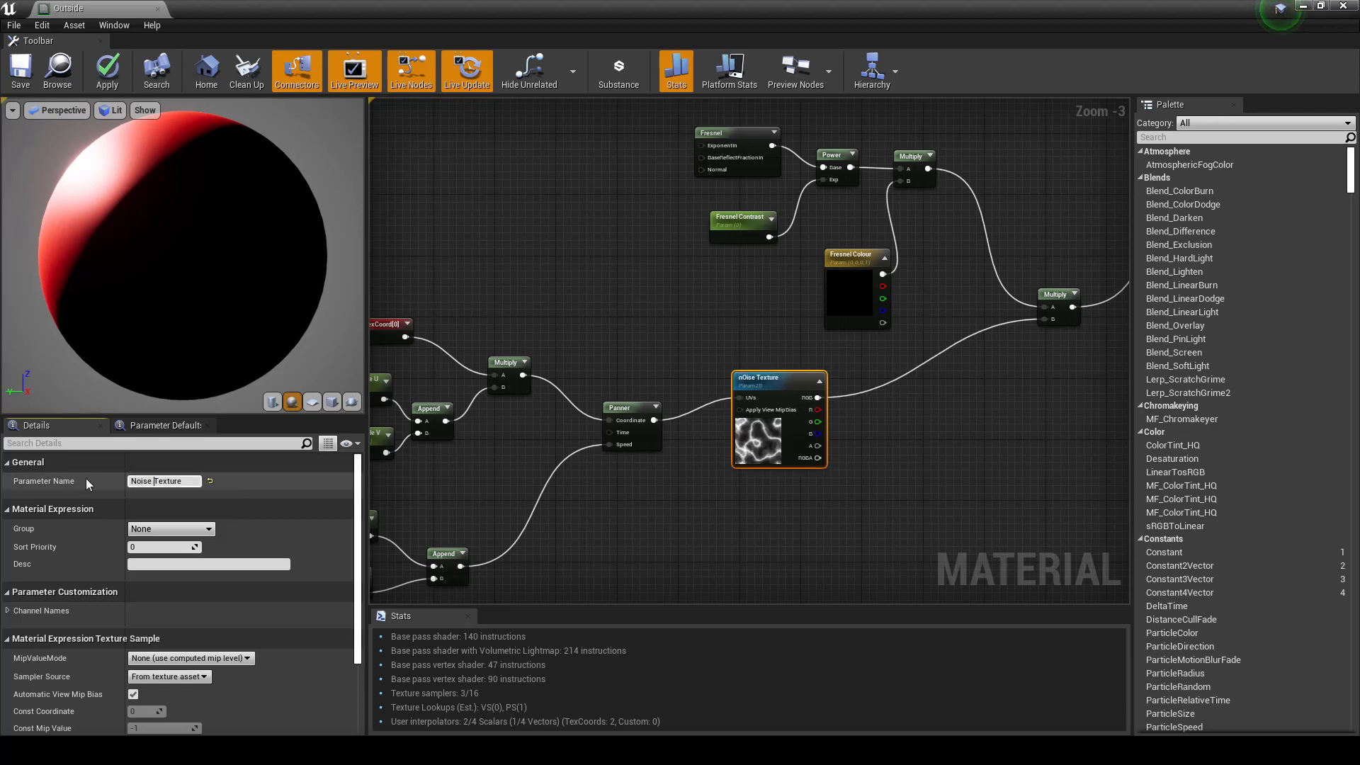
key("Return")
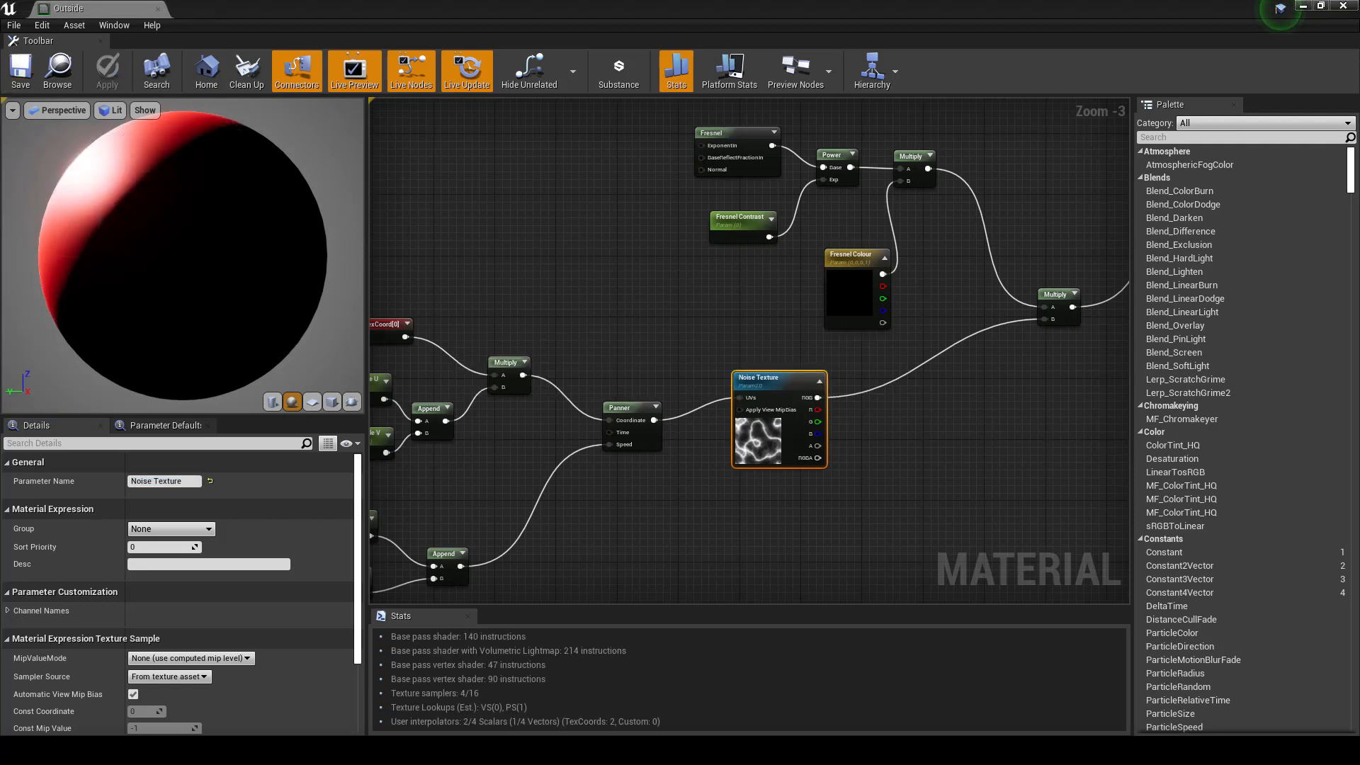
Step: Close the Outside material, open the Outside_Inst material instance, and shrink its window so the level's sphere stays in view
left_click(157, 10)
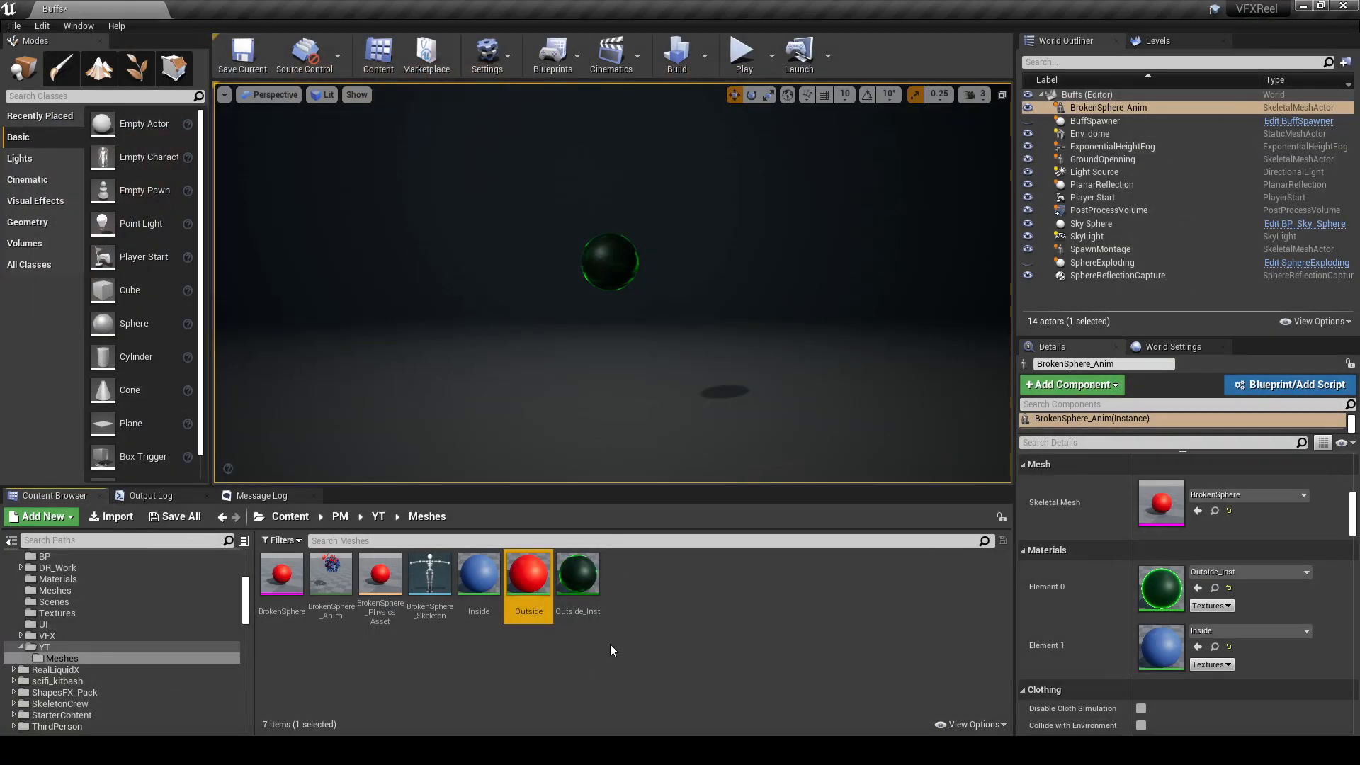
double_click(590, 588)
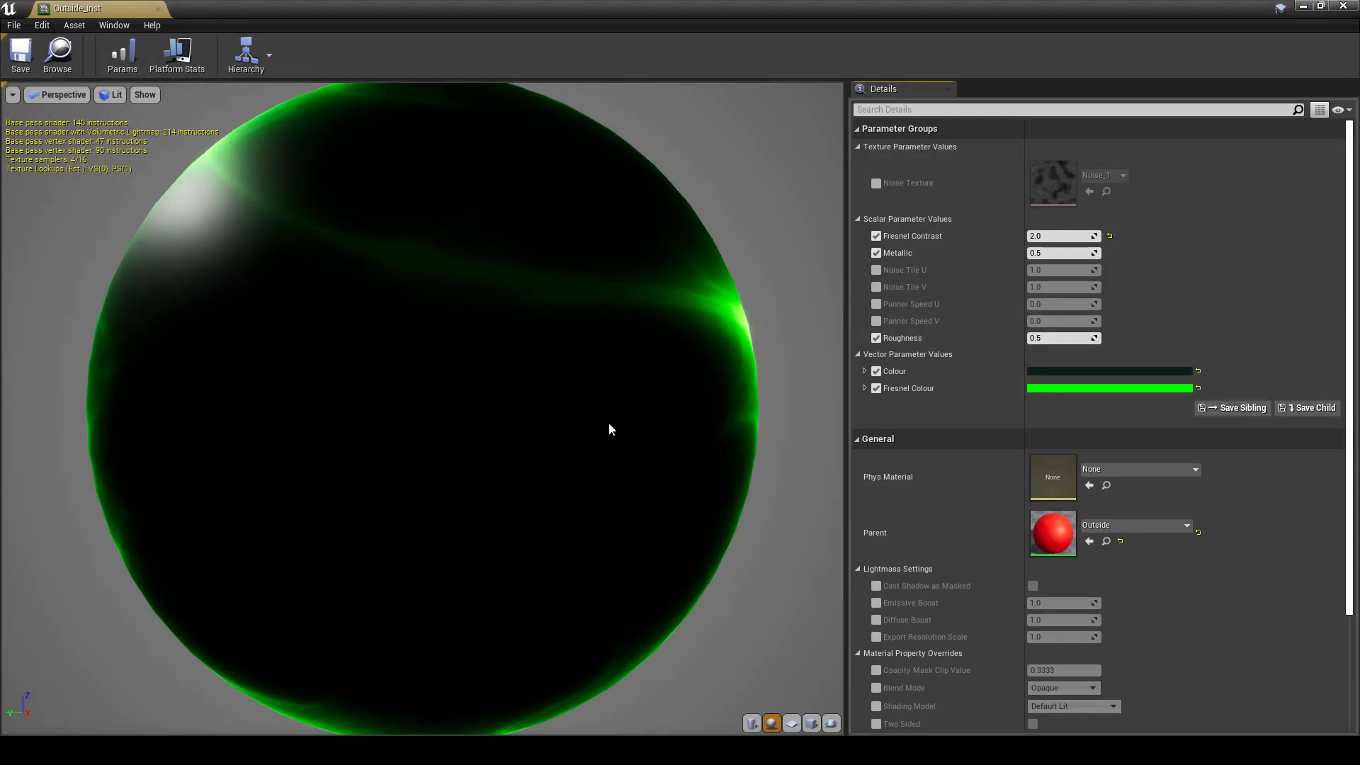
left_click_drag(477, 44, 304, 48)
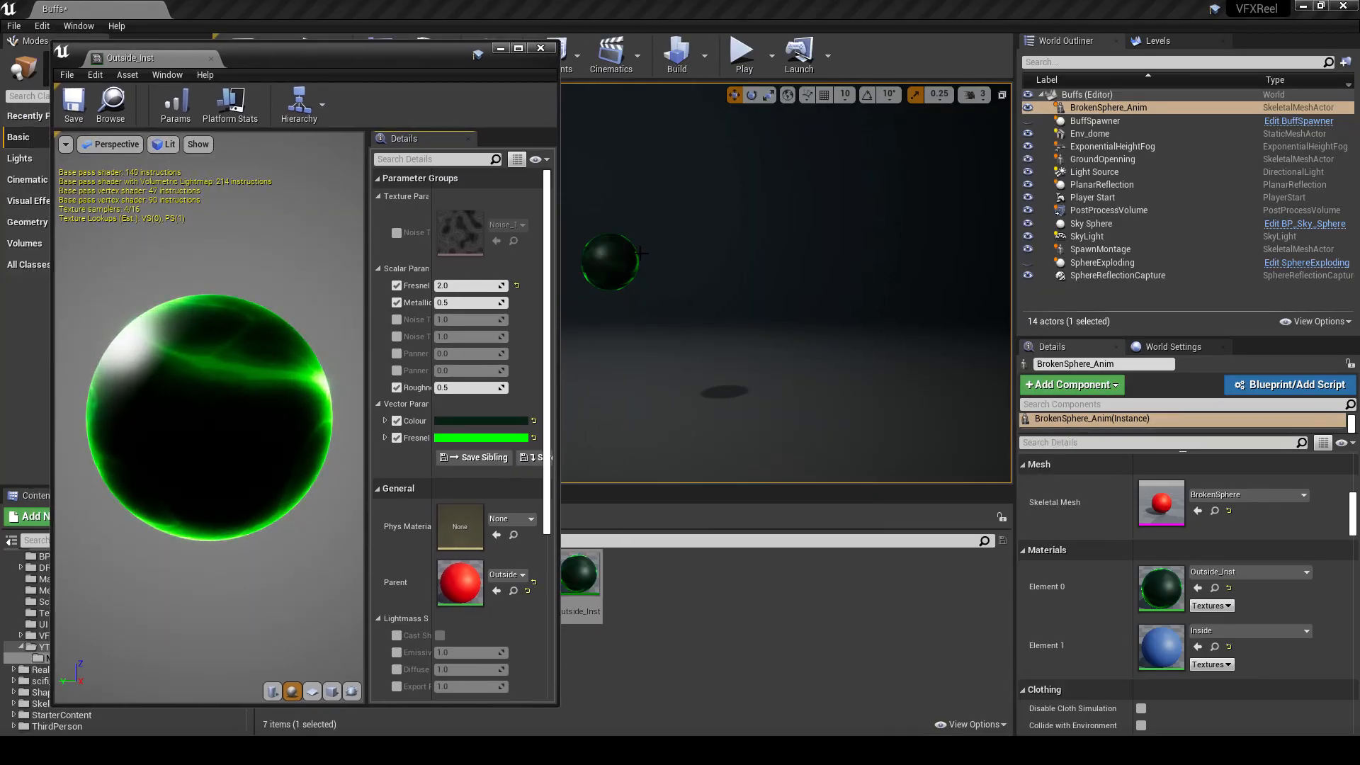
Step: Enable the Noise Tile U and V and Panner Speed U and V overrides, and widen the parameter list to show full names
left_click(397, 337)
left_click(397, 320)
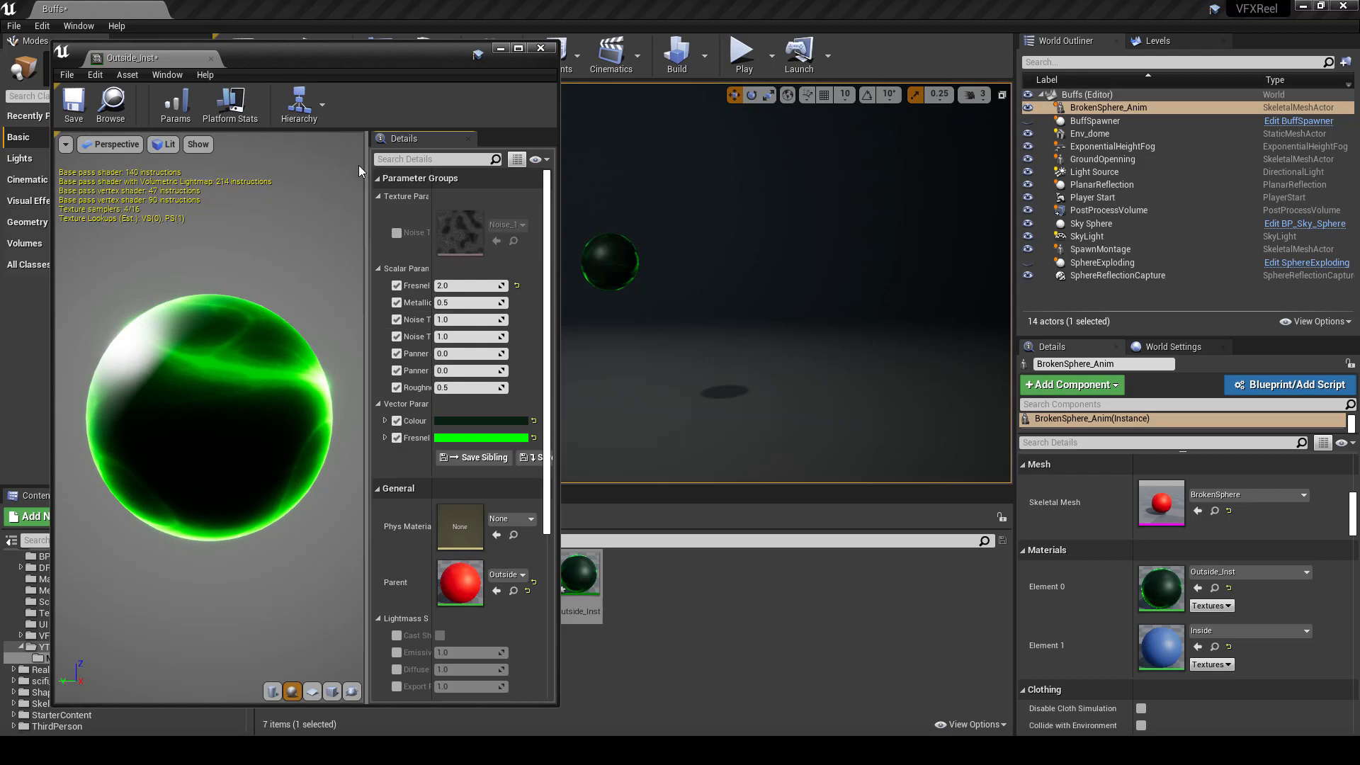
left_click_drag(367, 322, 260, 322)
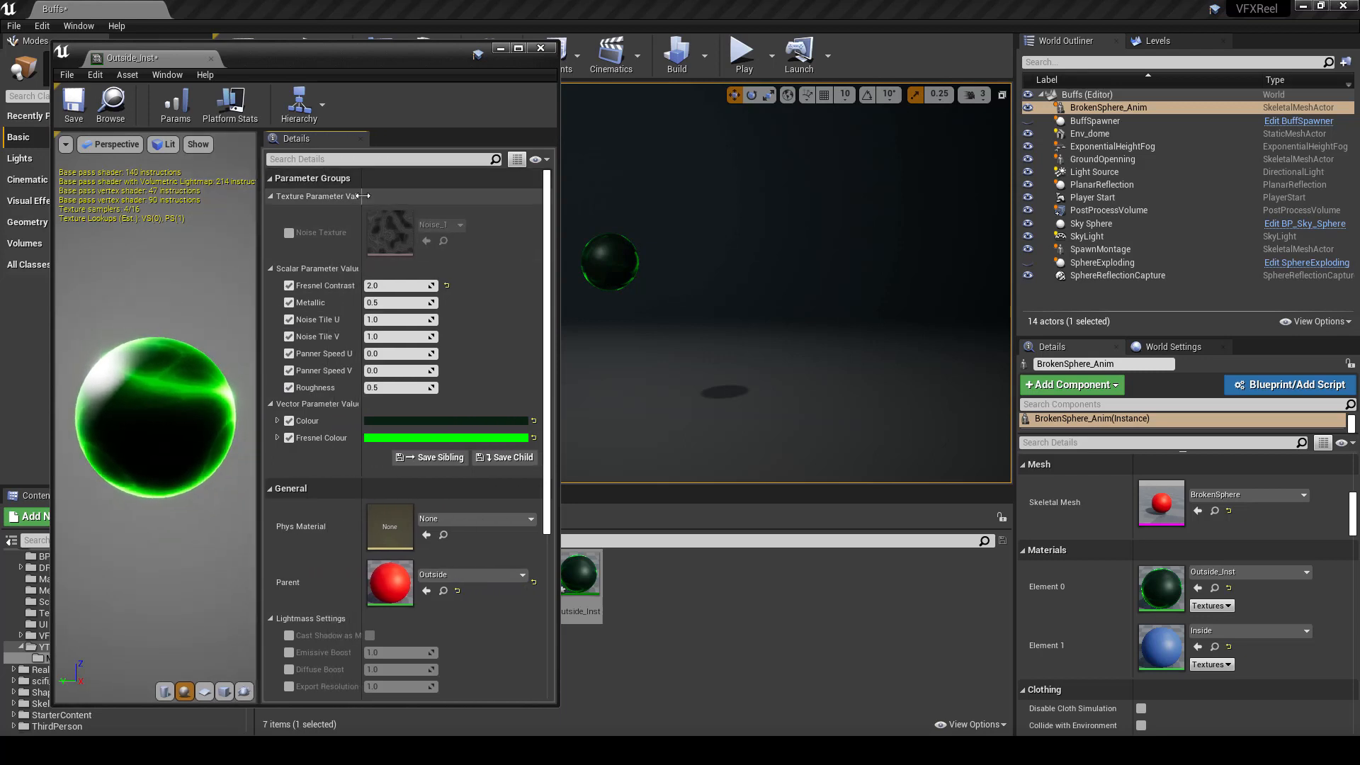
left_click_drag(356, 193, 376, 195)
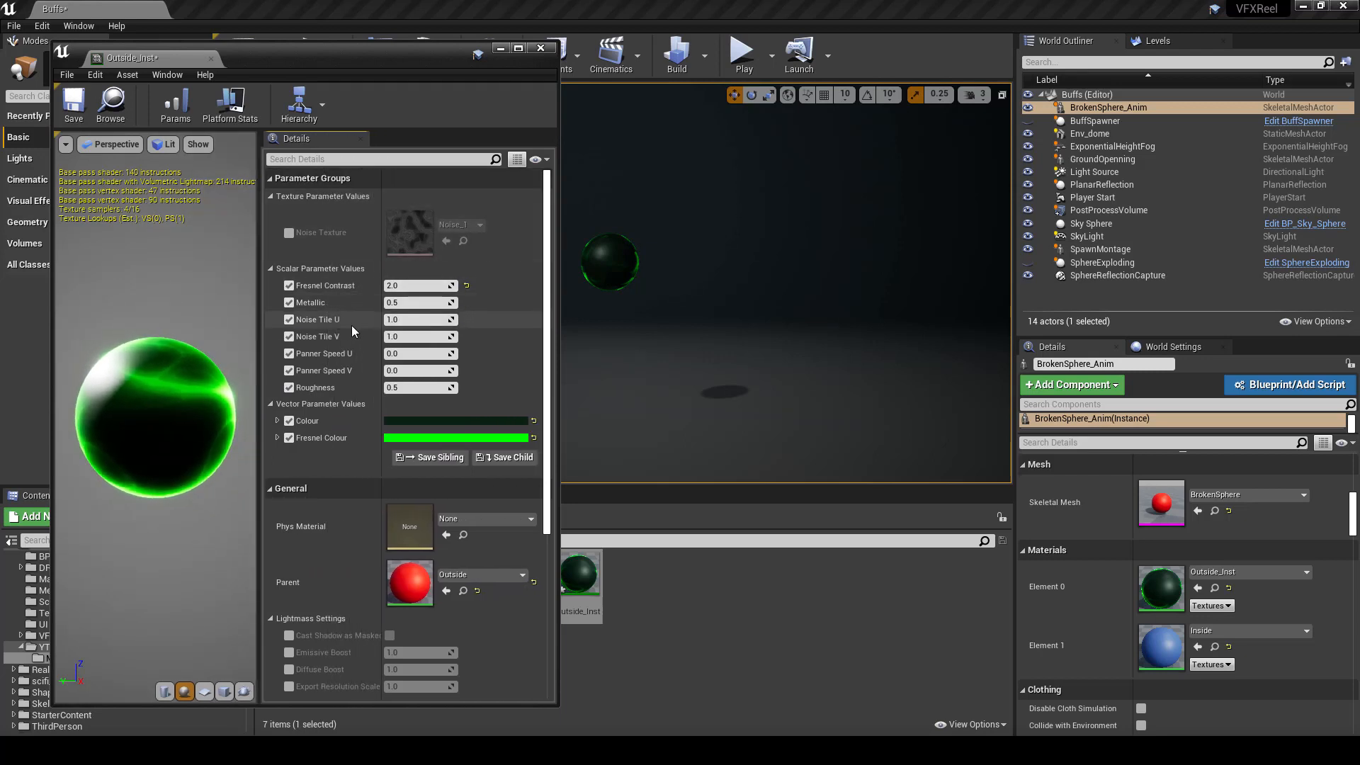
Step: Set Panner Speed U and Panner Speed V to 0.1, and save and close the material instance
left_click(400, 354)
type("0.1")
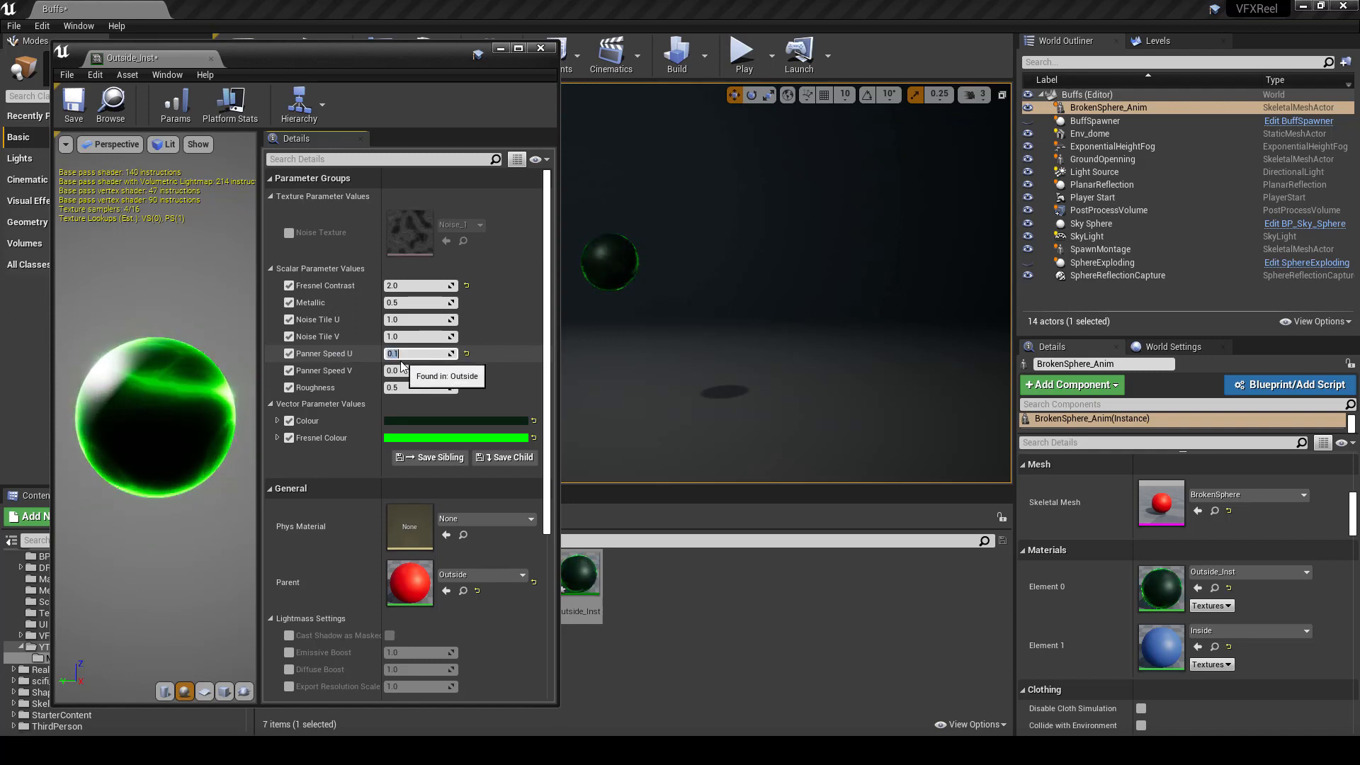
left_click(402, 371)
type("0.1")
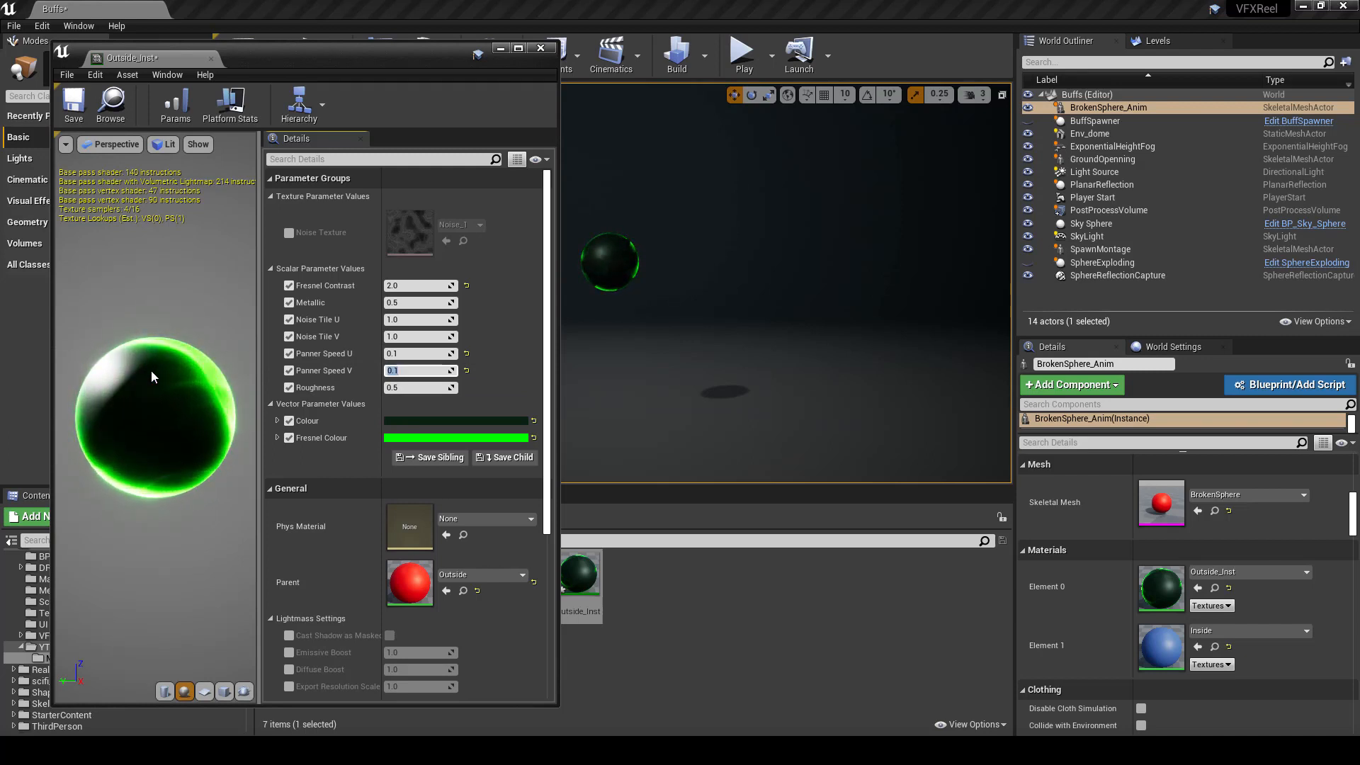
left_click(74, 105)
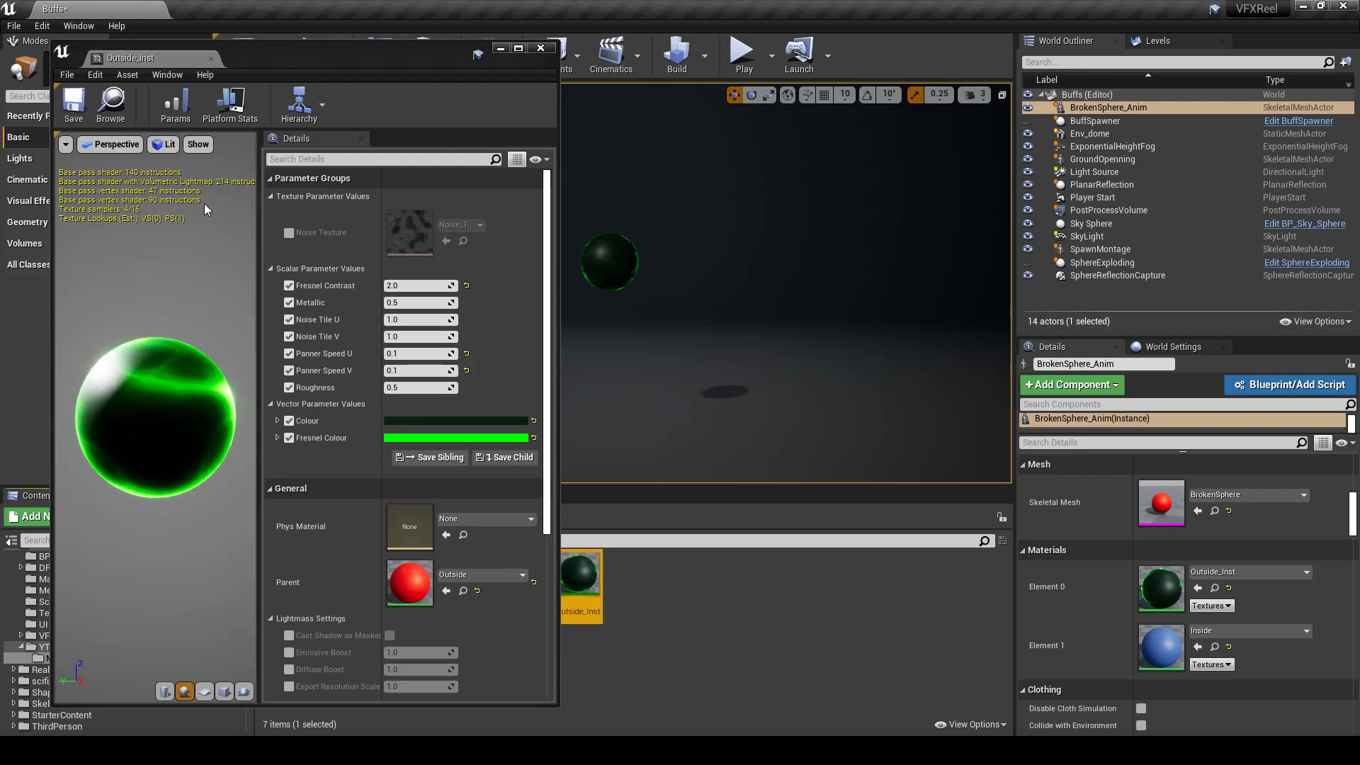
left_click(540, 48)
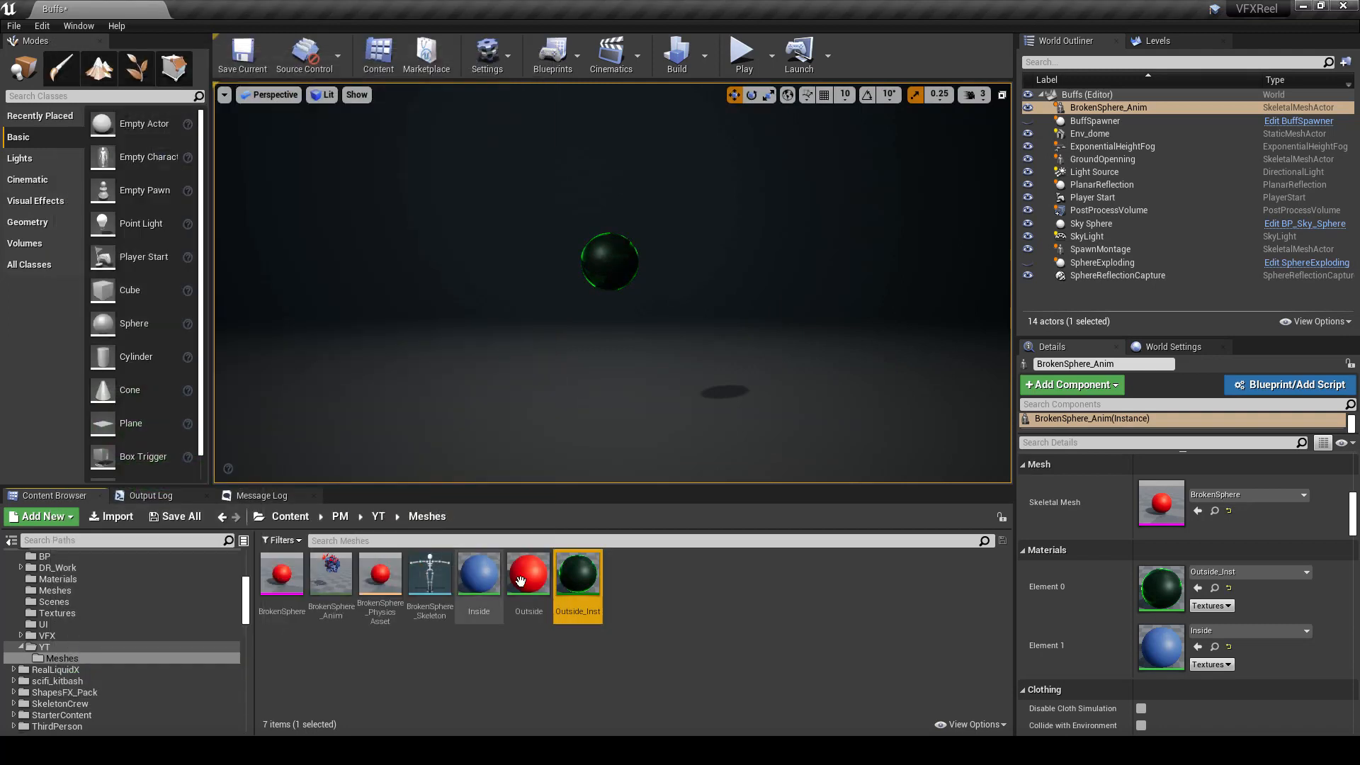
Step: Reopen the Outside material in a maximised window and add a Power node fed by the Noise Texture's RGB output
double_click(543, 579)
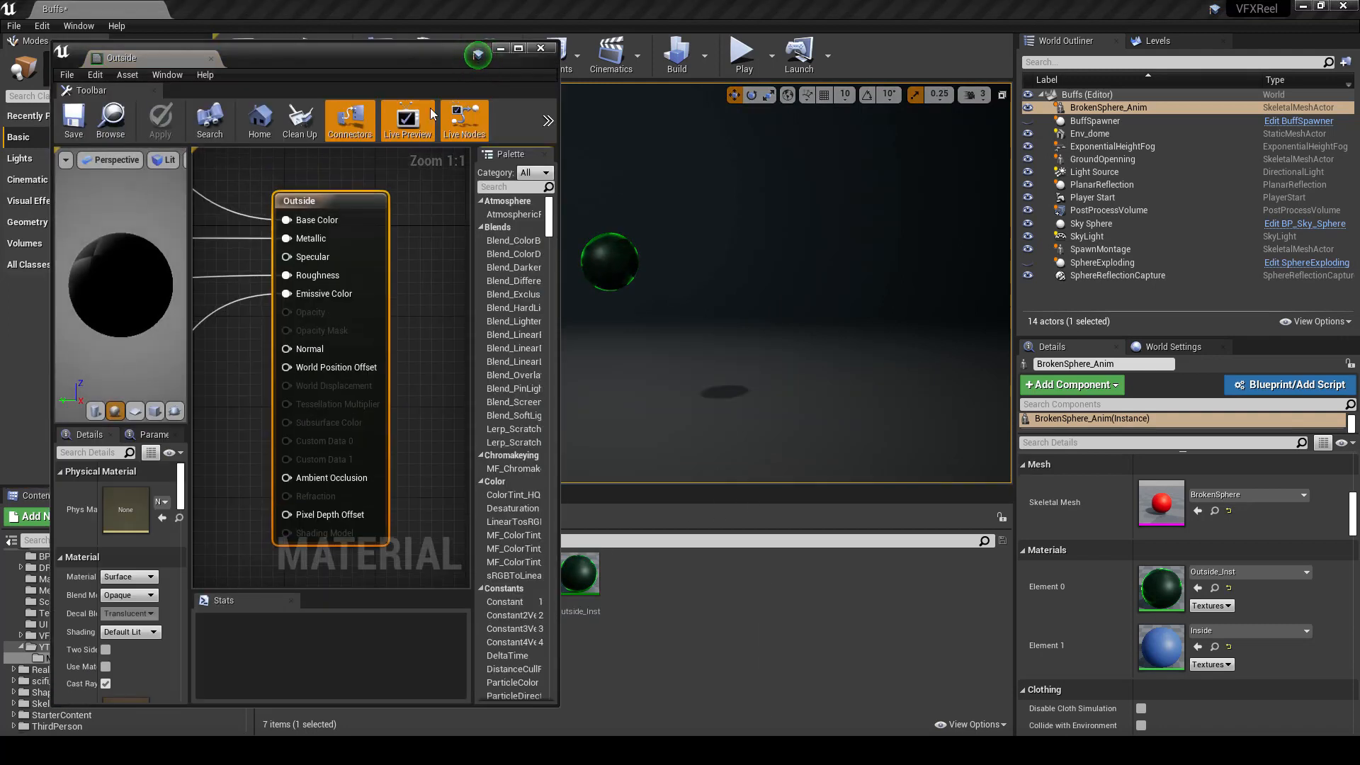
left_click(518, 48)
right_click_drag(403, 351, 947, 313)
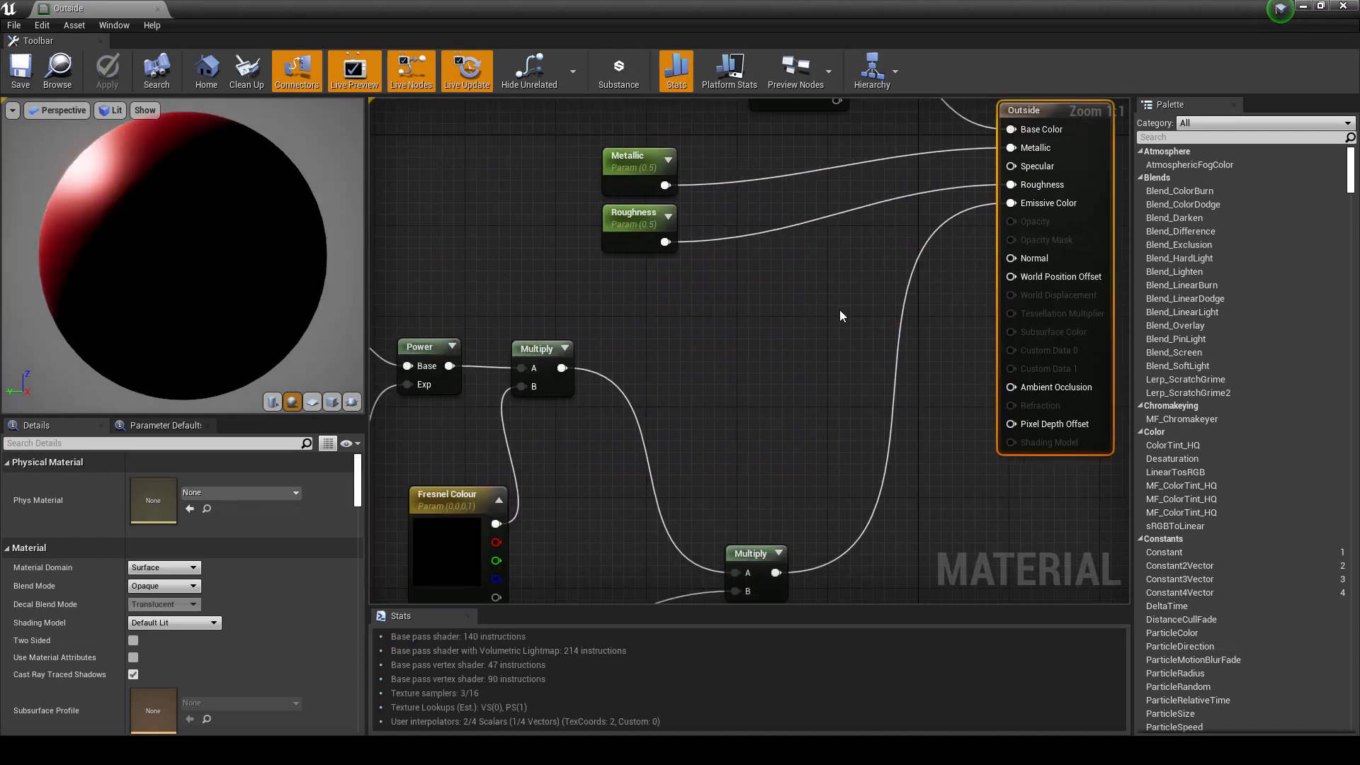
scroll(712, 366, "down", 3)
right_click_drag(712, 367, 942, 114)
right_click_drag(683, 263, 642, 264)
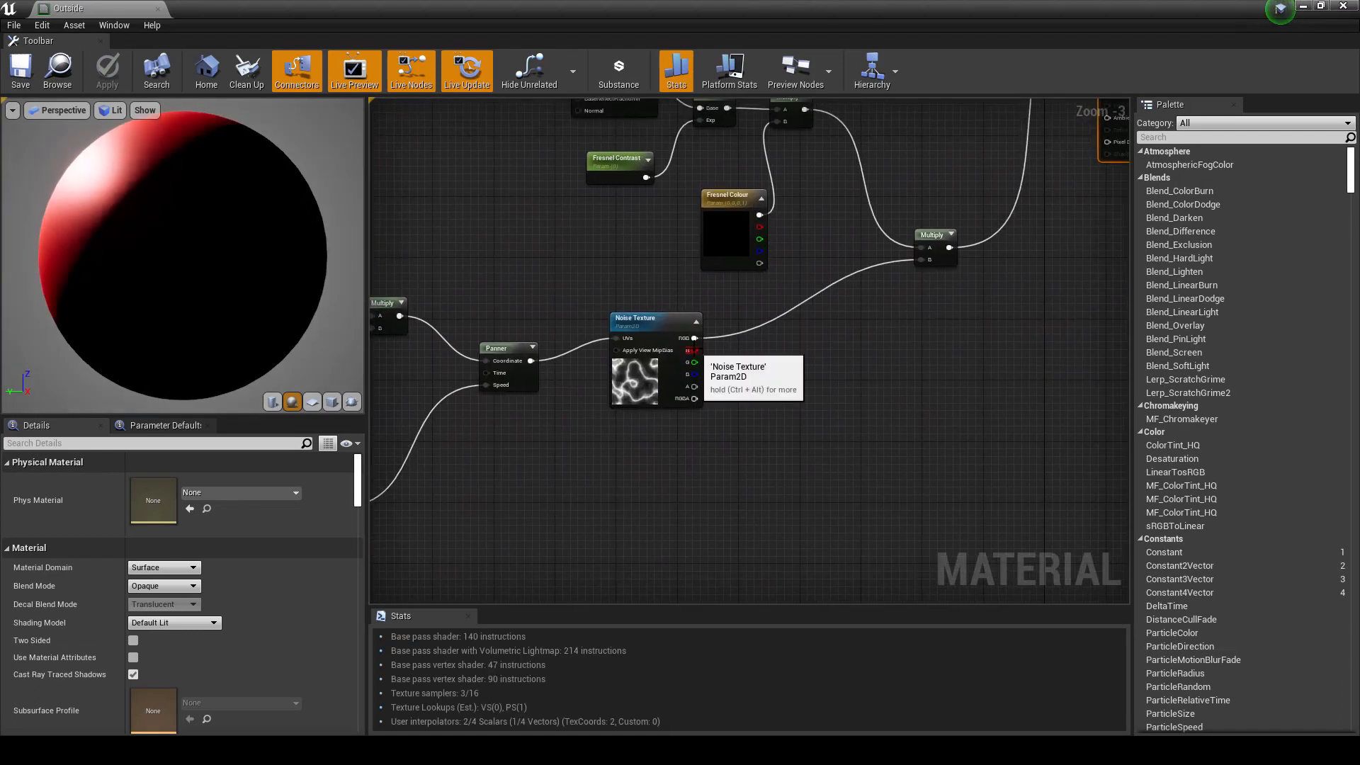
left_click_drag(695, 338, 786, 360)
type("power")
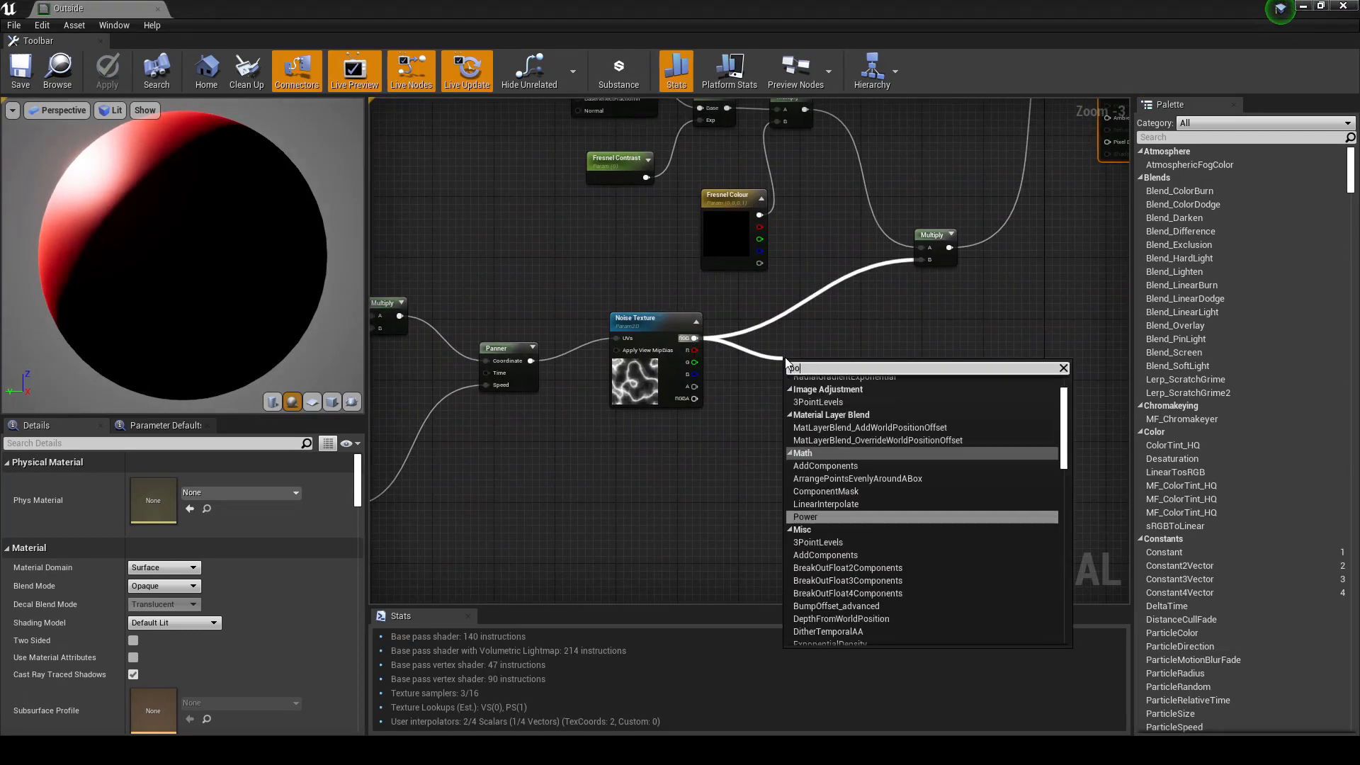
key("Return")
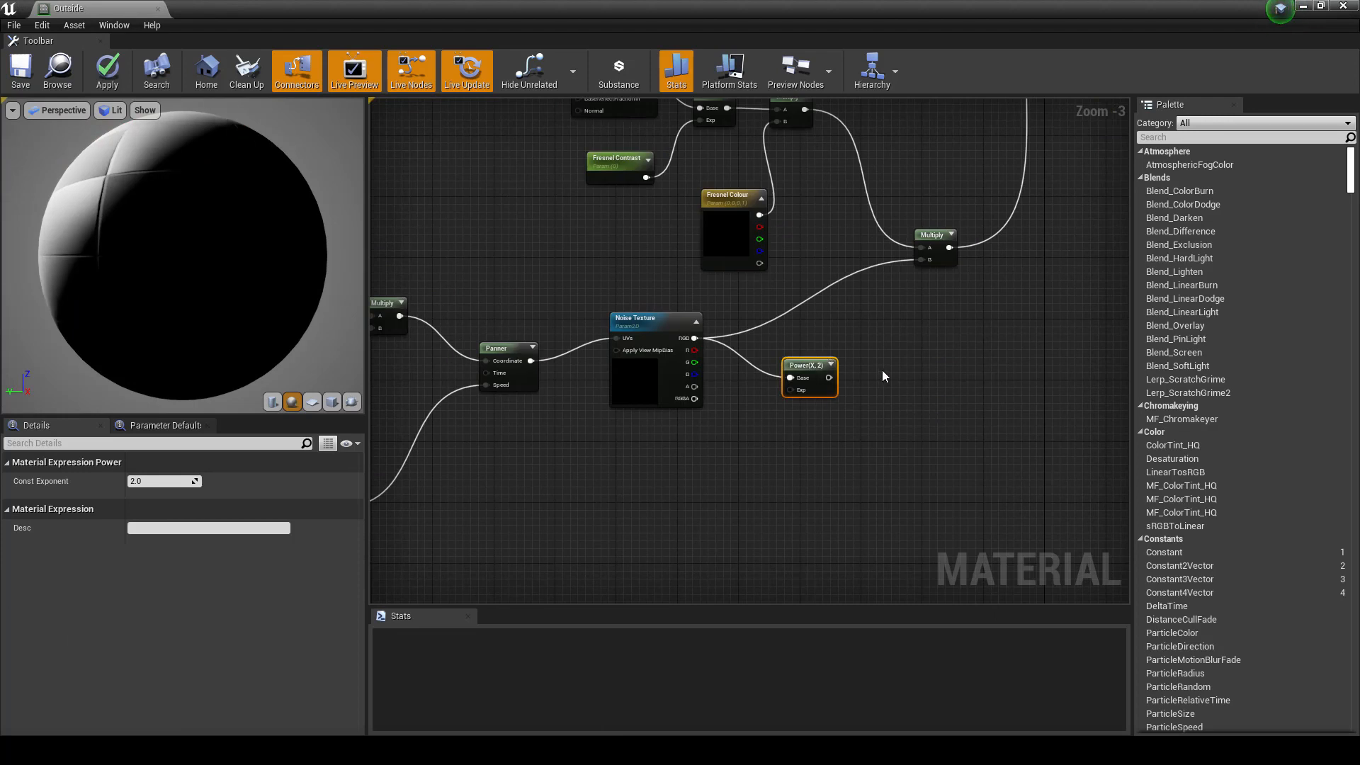
Step: Add a Multiply node beside the new Power node and connect the Power output to its A input
key("m")
left_click(882, 370)
left_click_drag(826, 371, 784, 355)
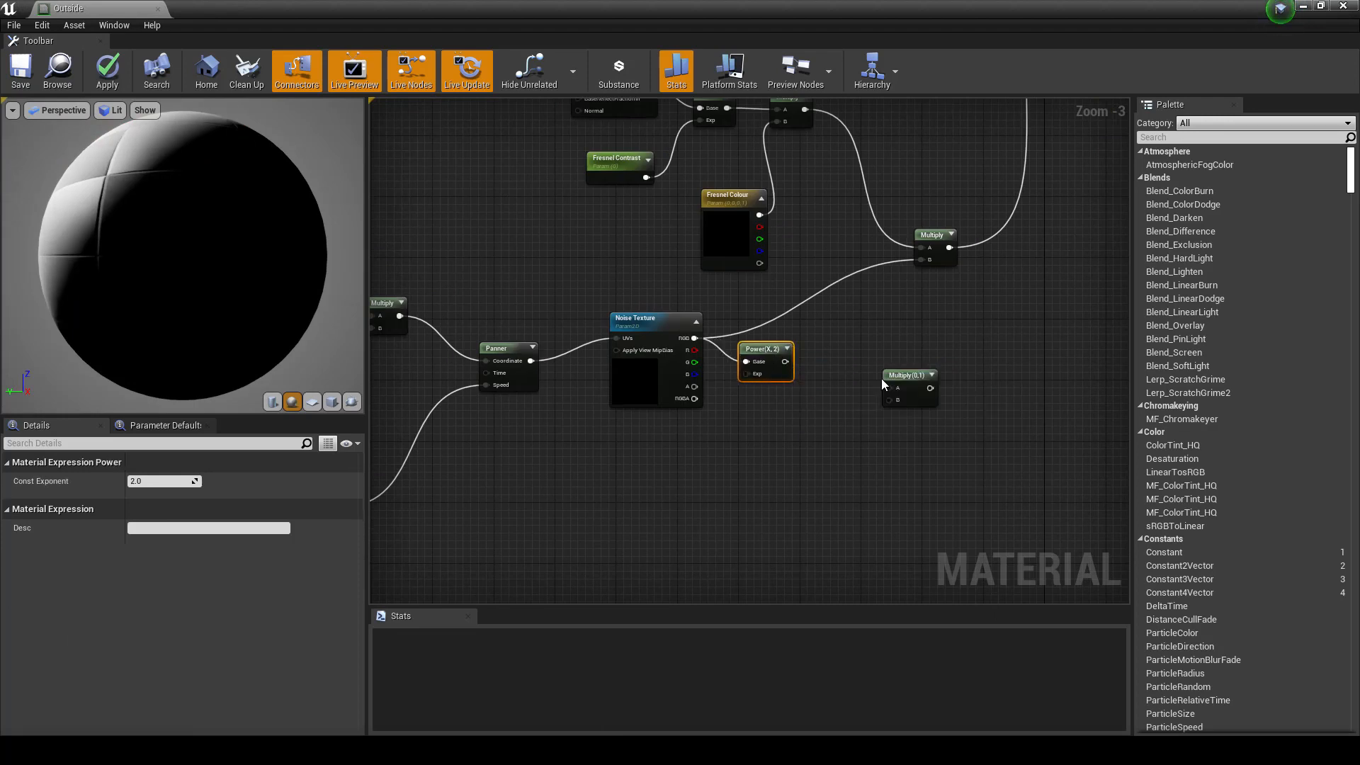
left_click_drag(889, 377, 786, 362)
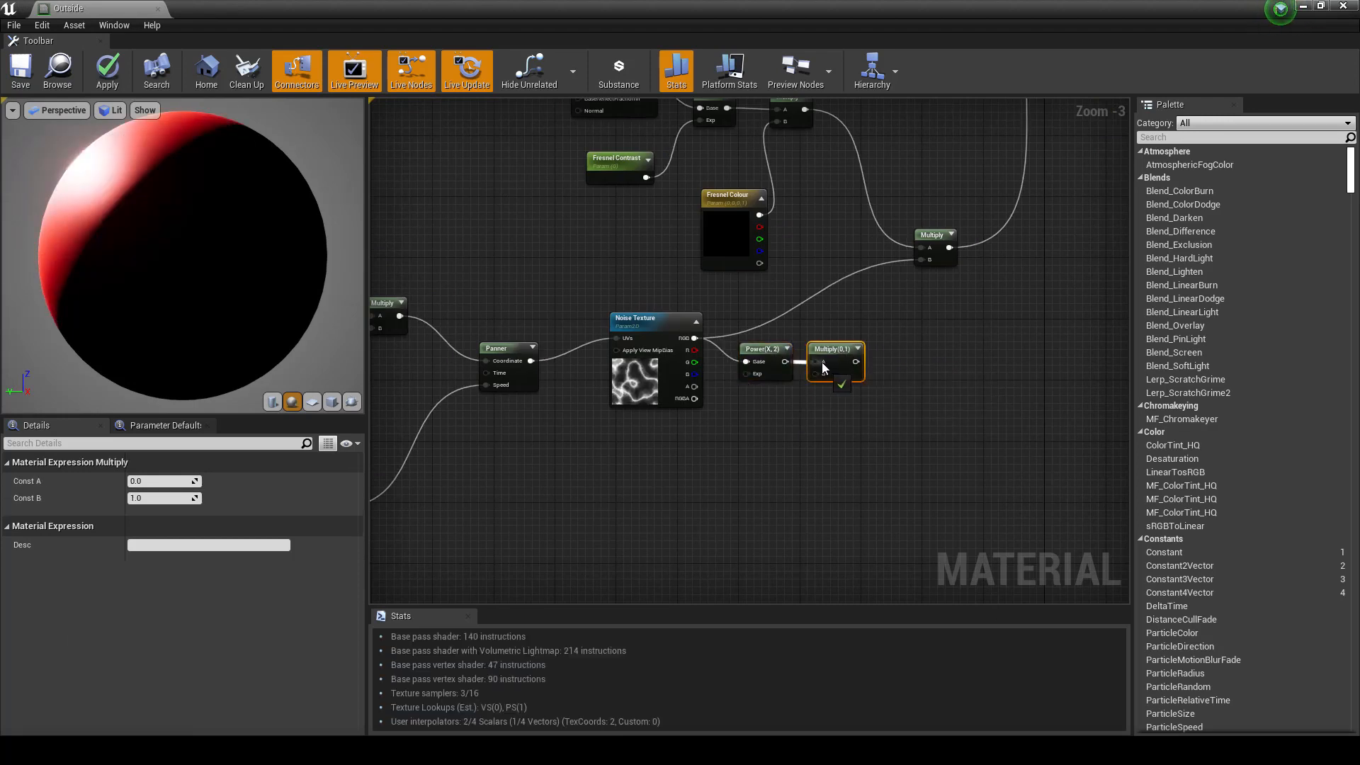
Step: Feed the Noise Texture's red channel into the Power's Base and the new Multiply's output into the final Multiply's B input
left_click_drag(694, 350, 749, 362)
left_click_drag(853, 362, 923, 260)
left_click(656, 455)
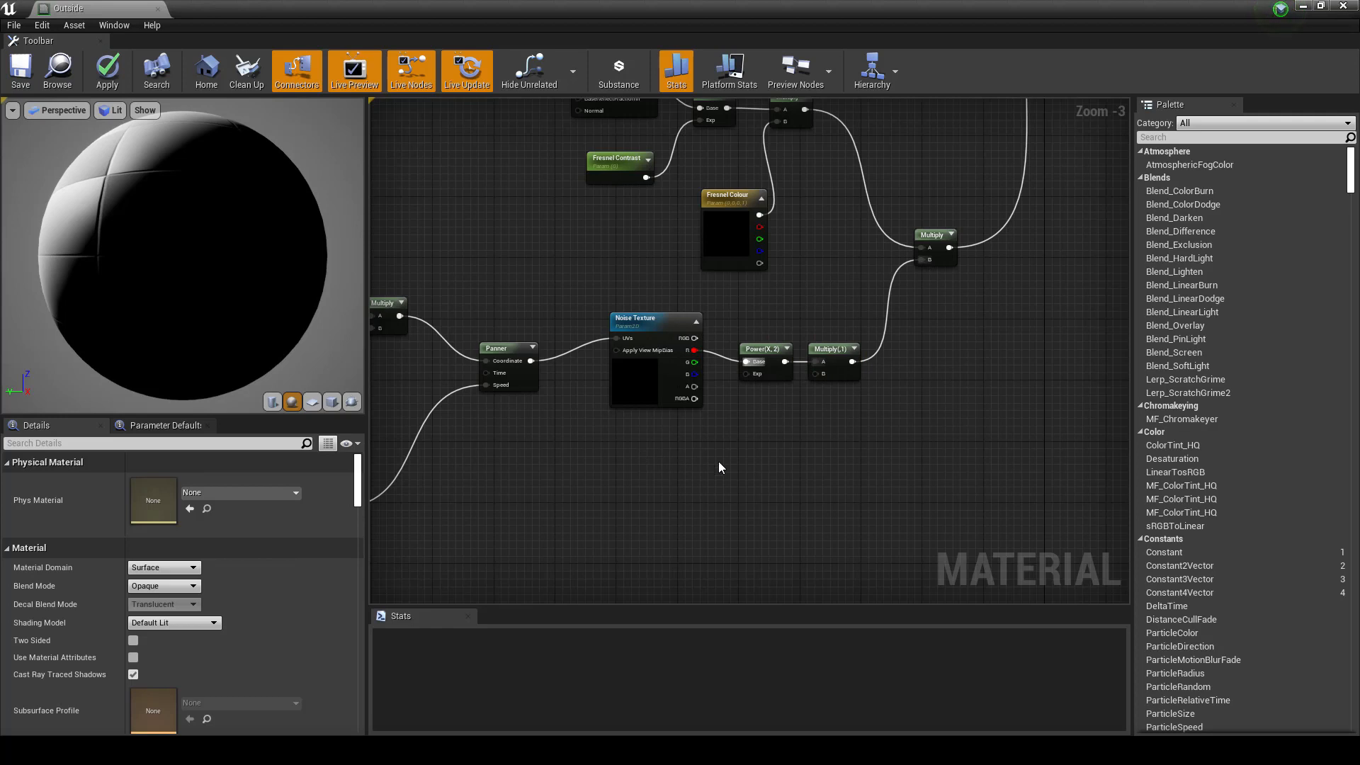
Step: Place two constants side by side below the Noise Texture and Power nodes and convert the first to a parameter named Noise Contrast
key("1")
left_click(642, 452)
key("1")
left_click(757, 457)
right_click(646, 457)
left_click(634, 461)
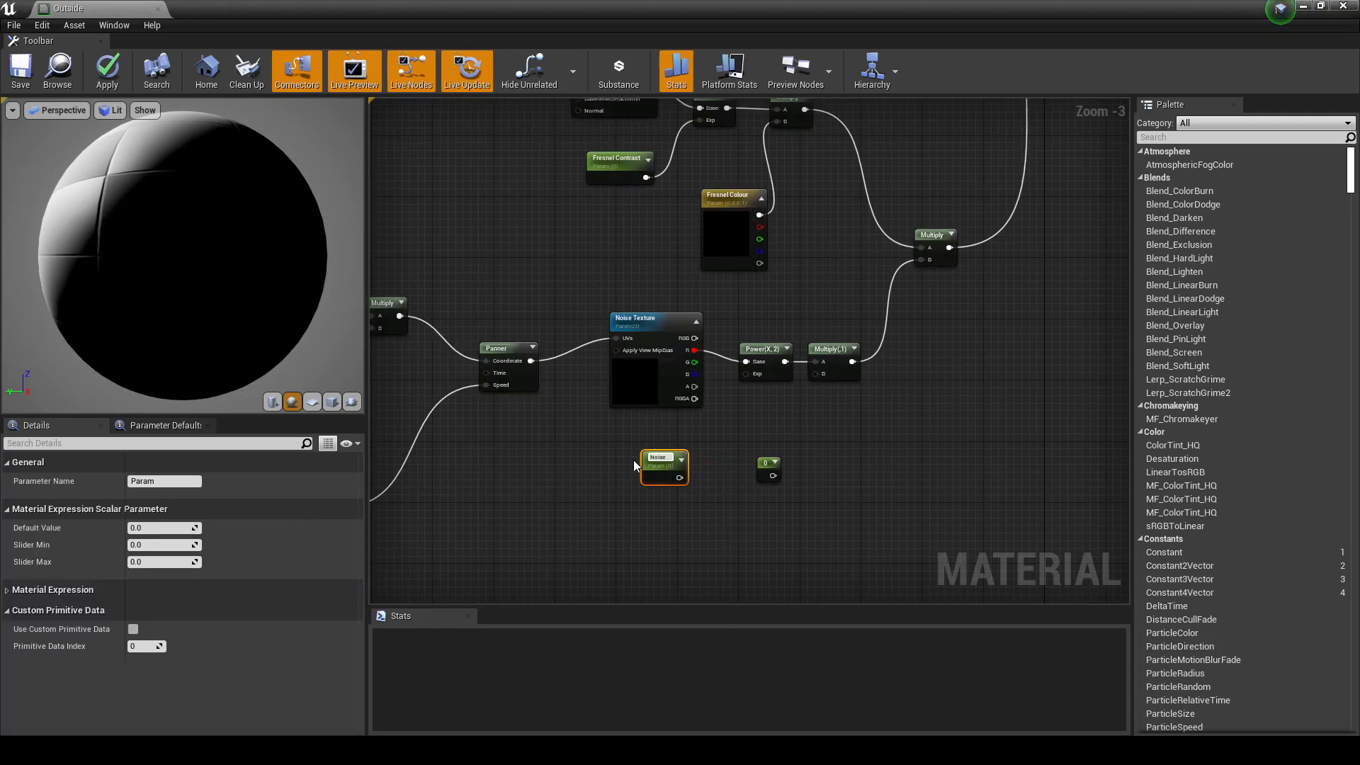
type("Noise Contrast")
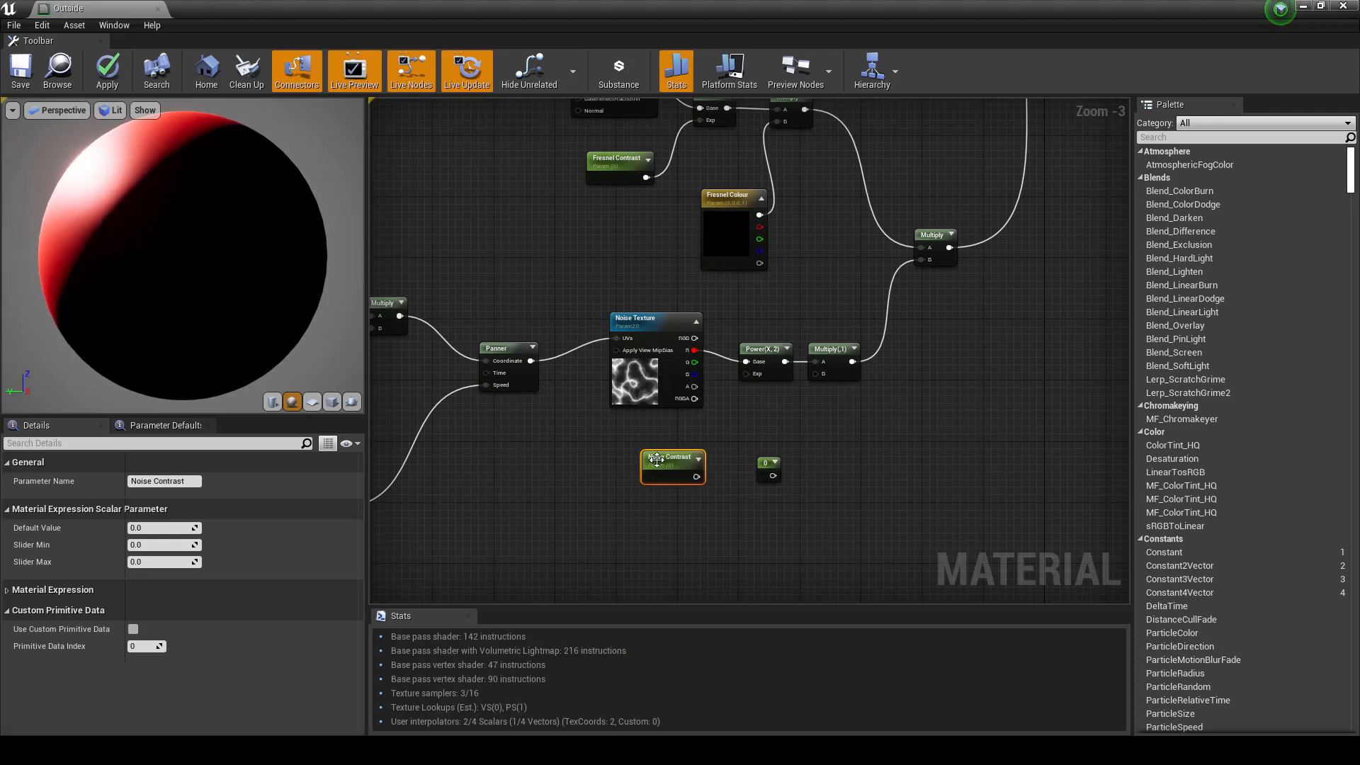
Step: Convert the remaining constant to a parameter named Noise Power
left_click(769, 466)
right_click(772, 469)
left_click(776, 472)
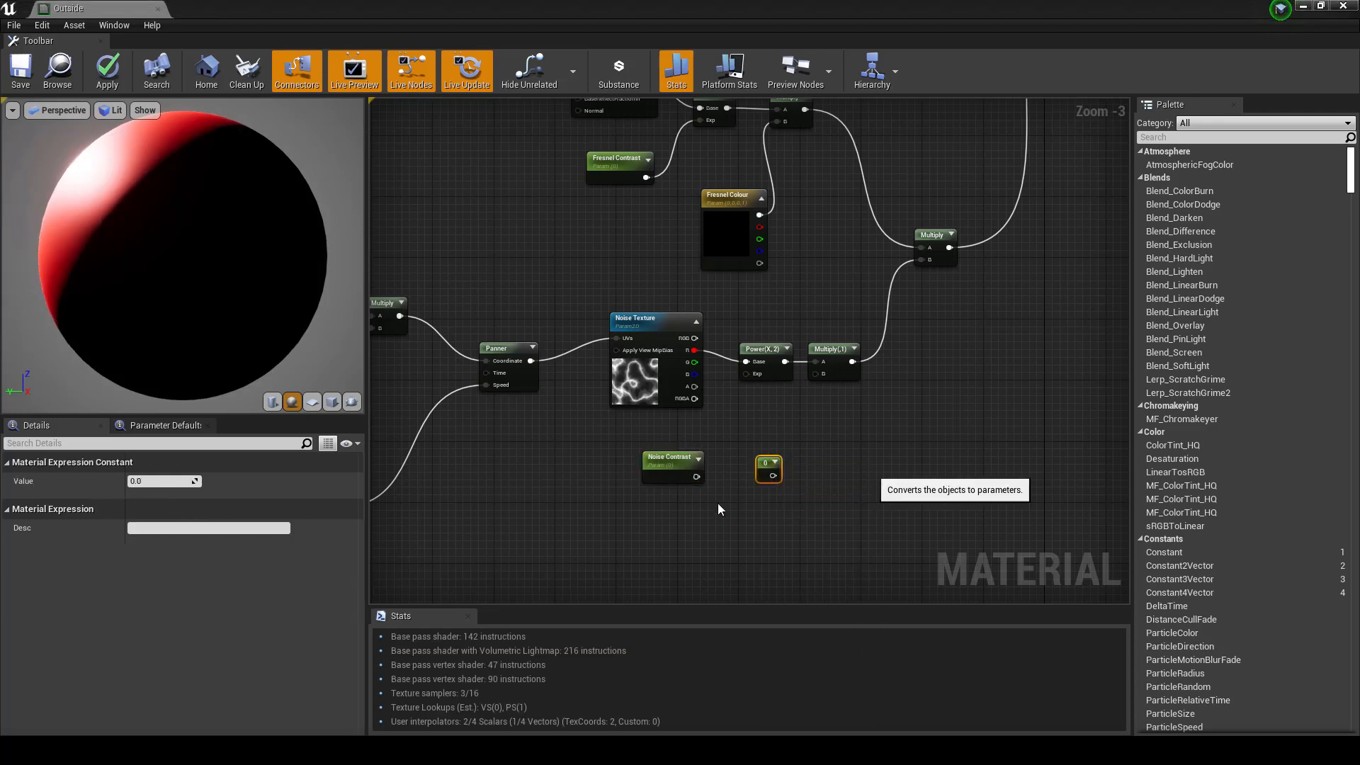
type("Nois")
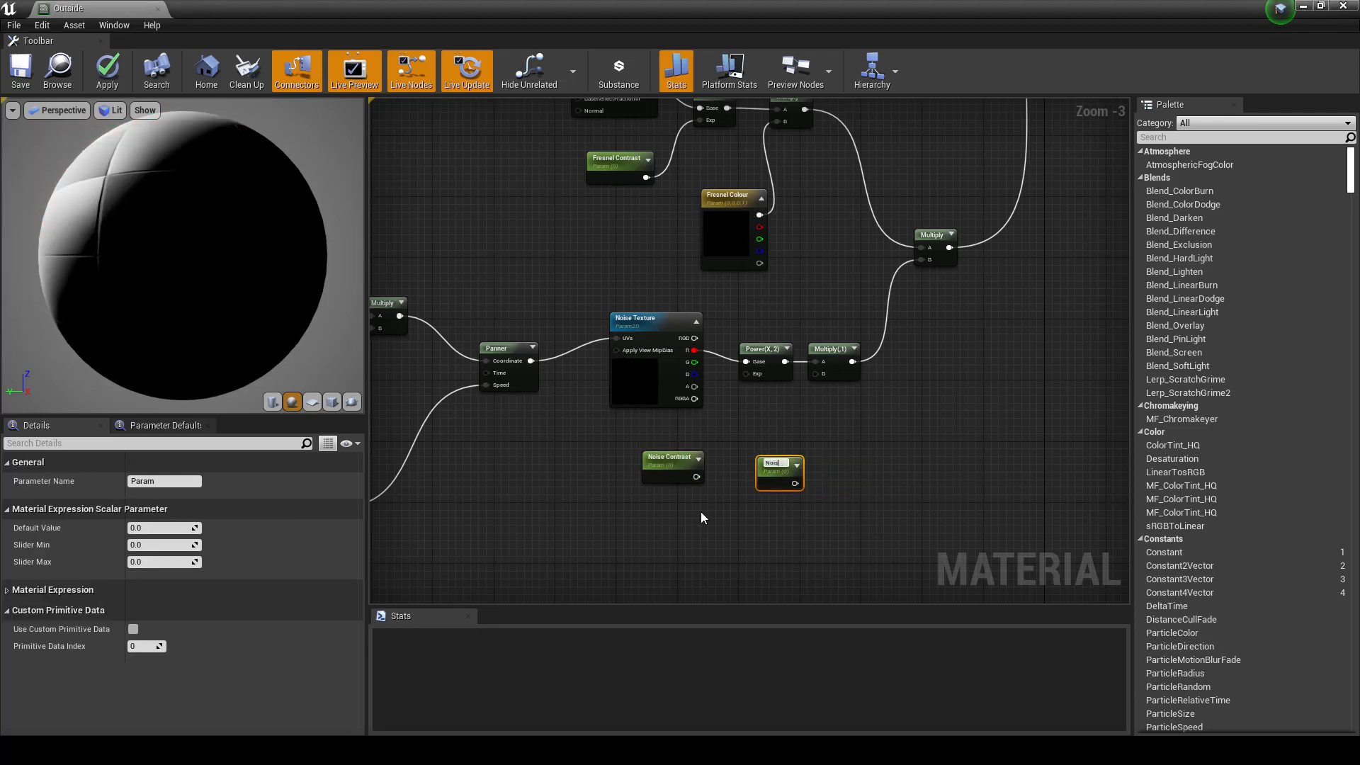
type("e Power")
key("Return")
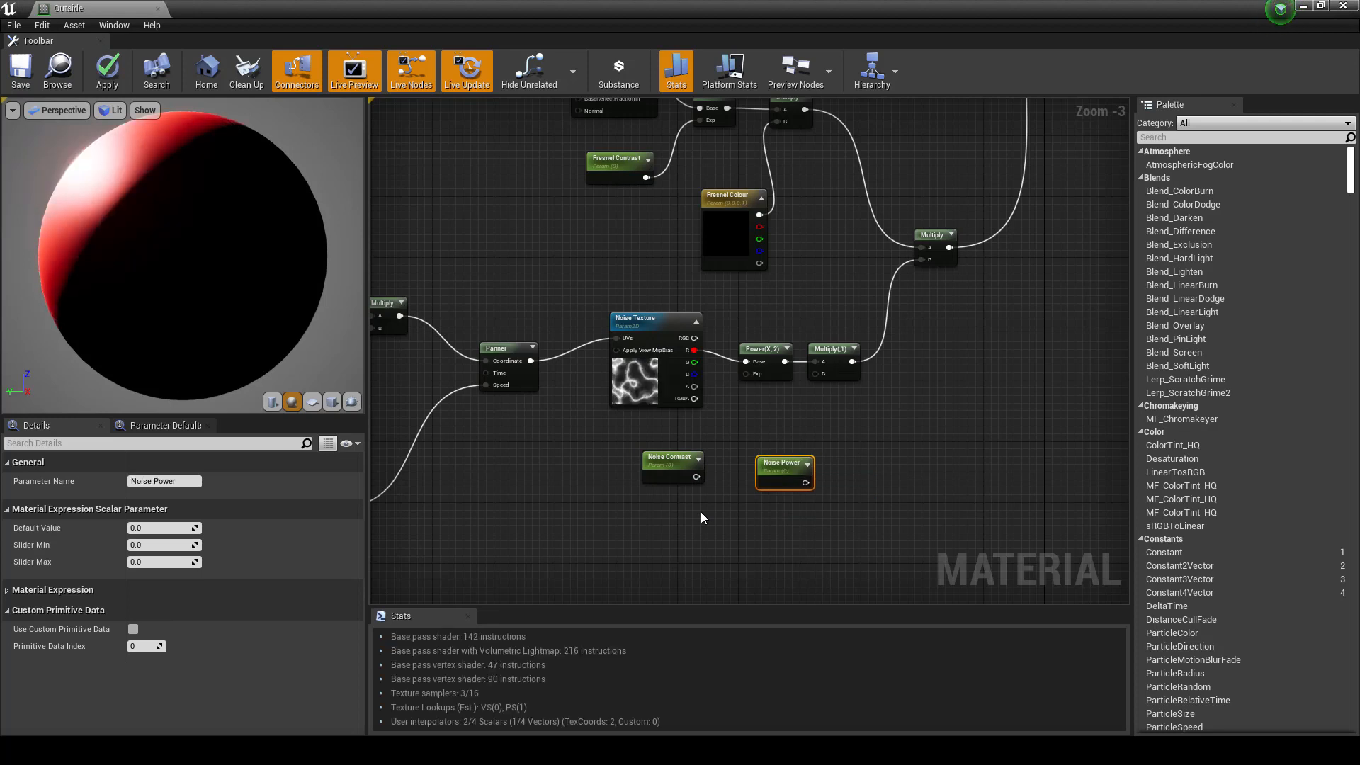
Step: Connect Noise Contrast to the Power's Exp and Noise Power to the new Multiply's B, and give both parameters a default value of 1
left_click_drag(697, 476, 746, 373)
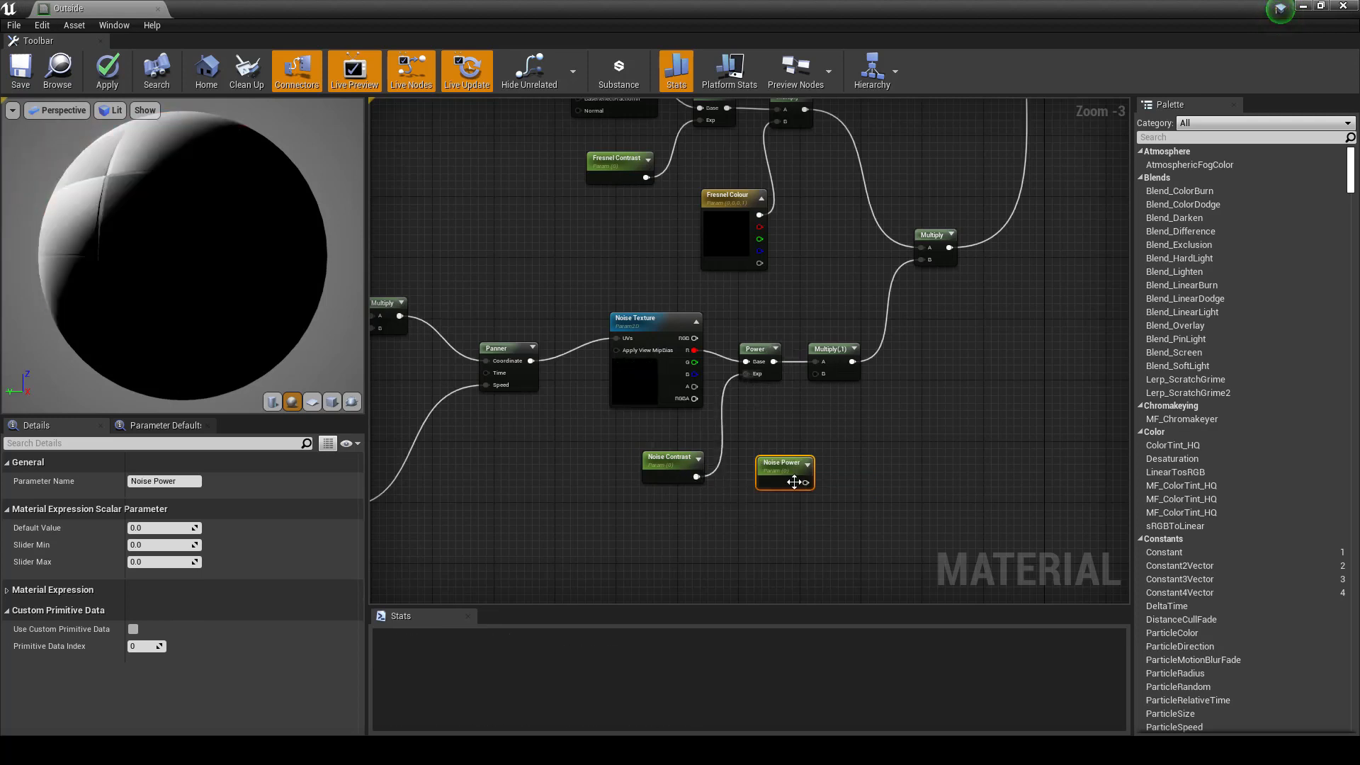
left_click_drag(805, 482, 816, 374)
left_click(670, 460)
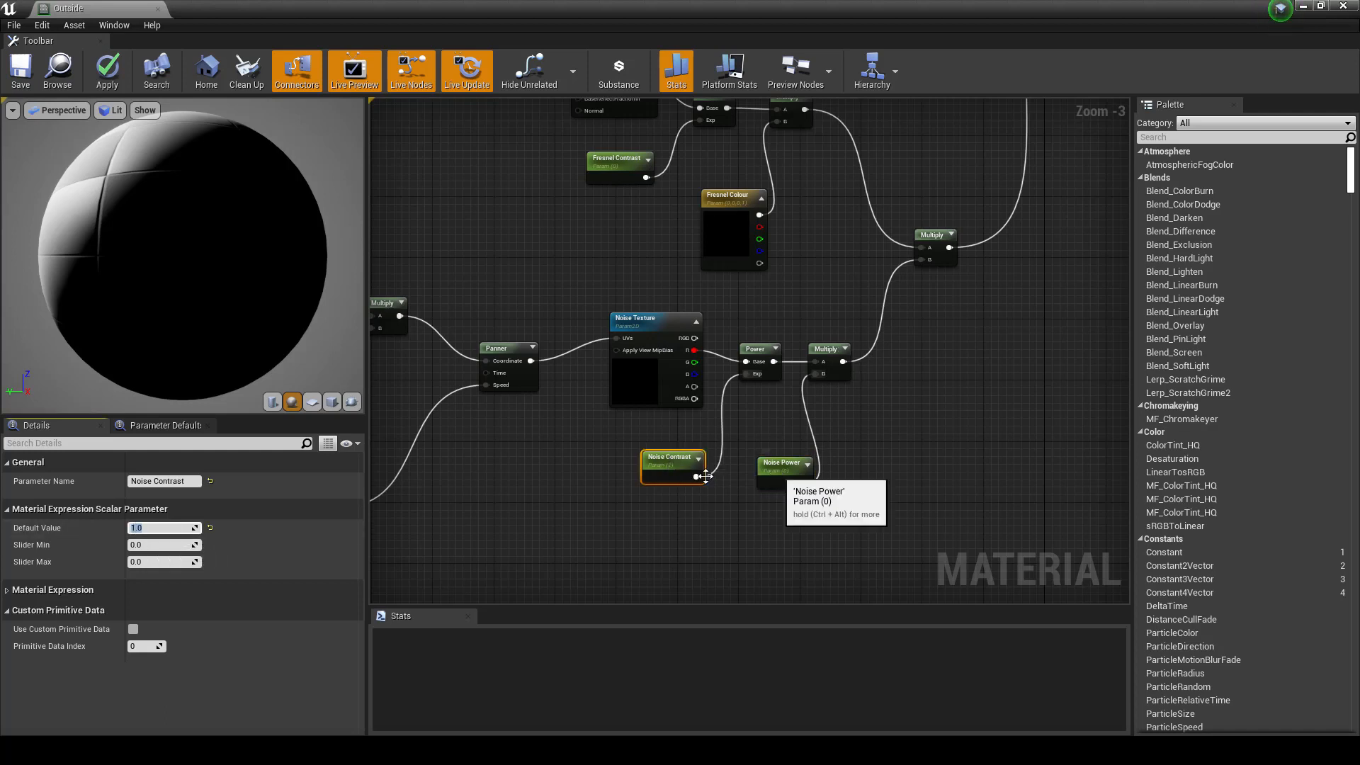
left_click(780, 468)
key("Return")
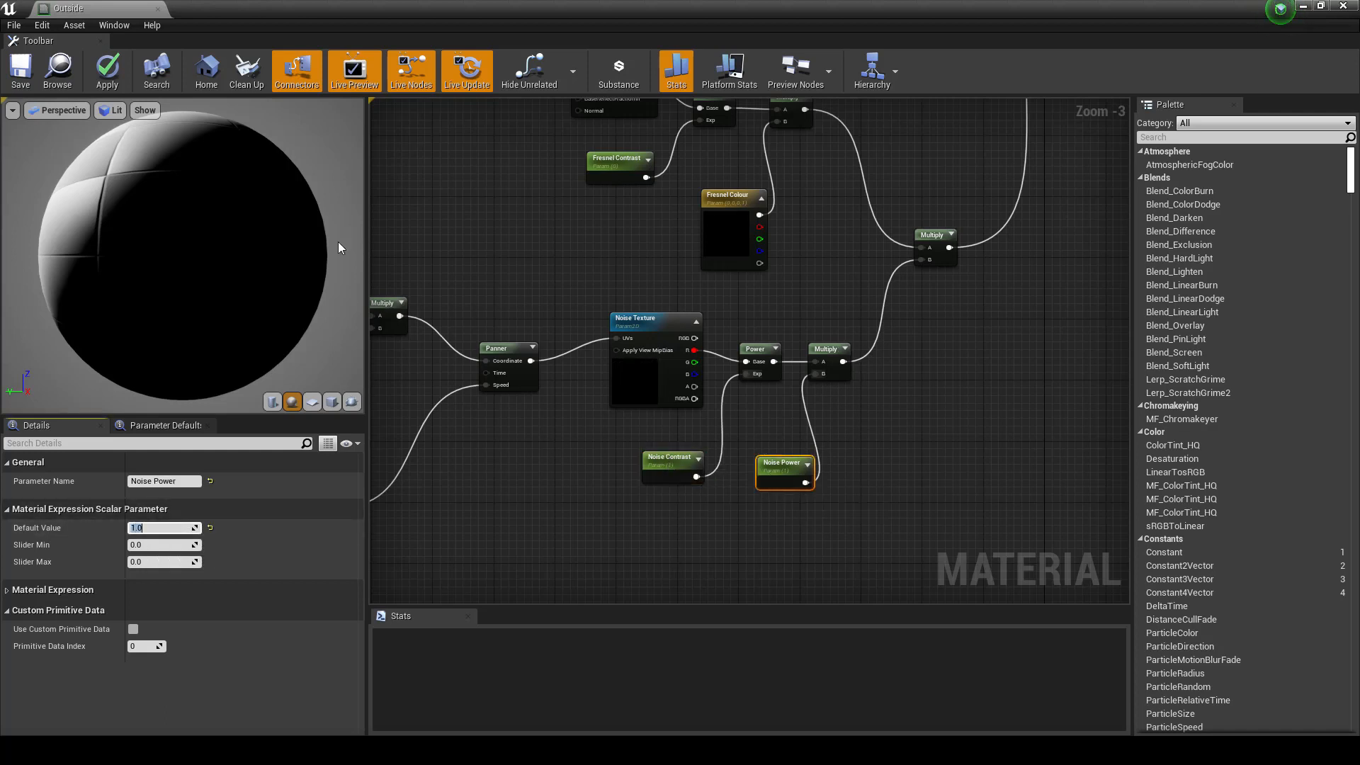
Step: Save and close the Outside material, and open the Outside_Inst material instance in a smaller window that leaves the level's sphere in view
left_click(12, 69)
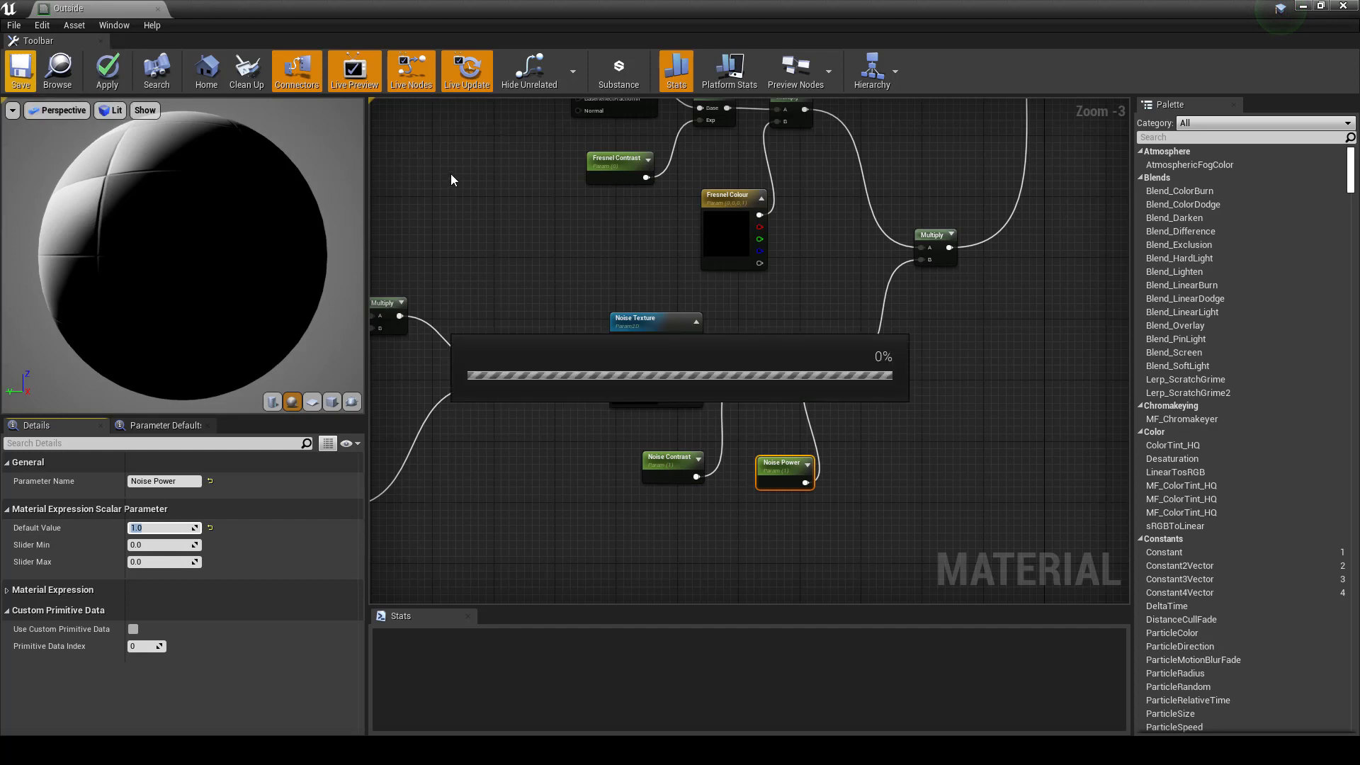
left_click(157, 9)
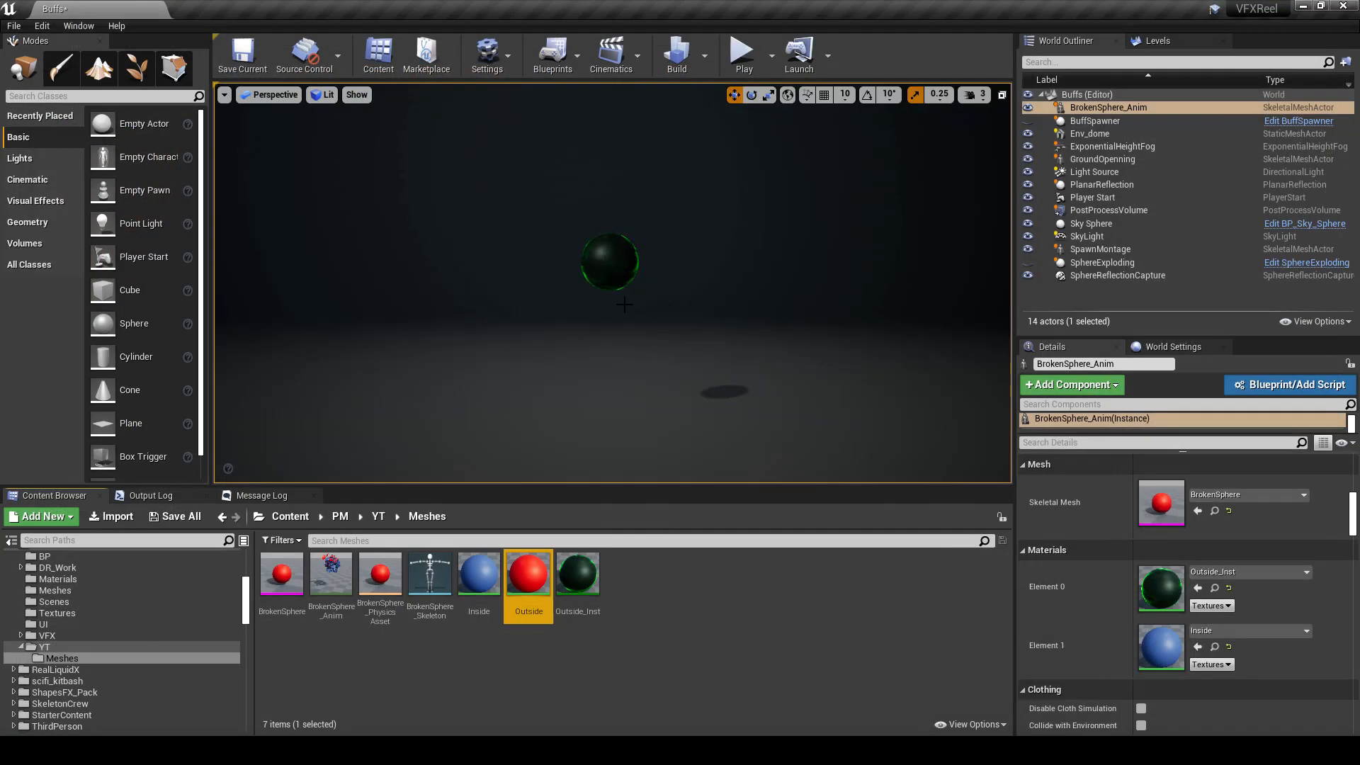
double_click(577, 575)
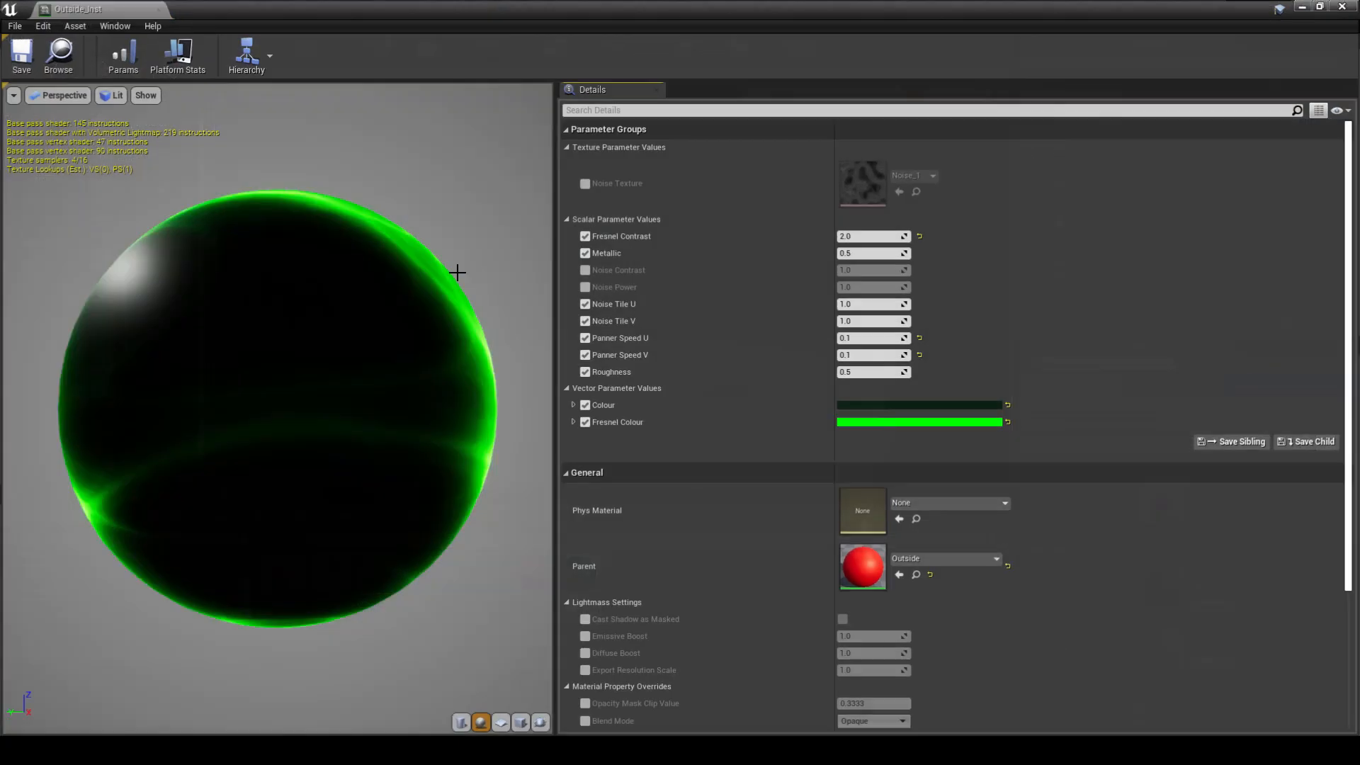
left_click_drag(631, 13, 268, 49)
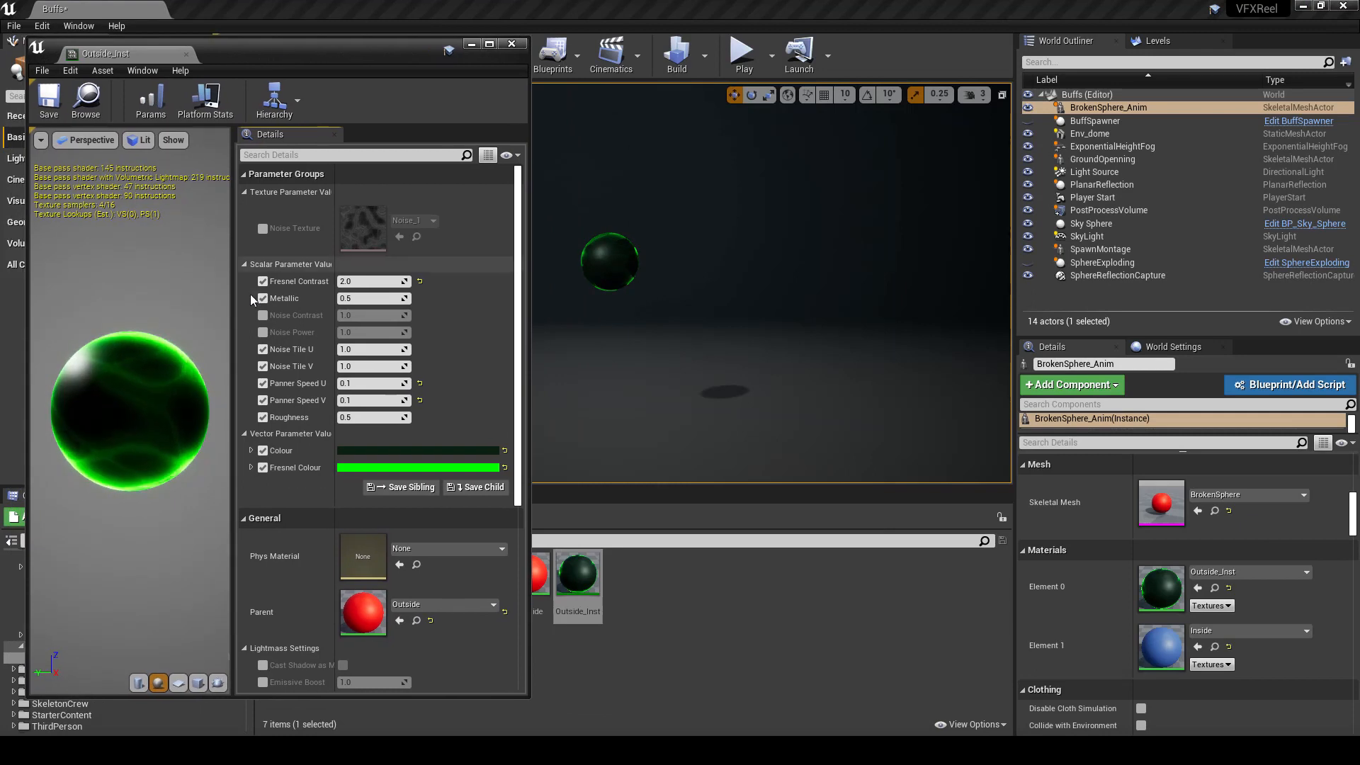
Step: Enable the Noise Contrast and Noise Power overrides, try Noise Power at 10 and 50, and set it back to 1
left_click(263, 315)
left_click(263, 332)
left_click(349, 332)
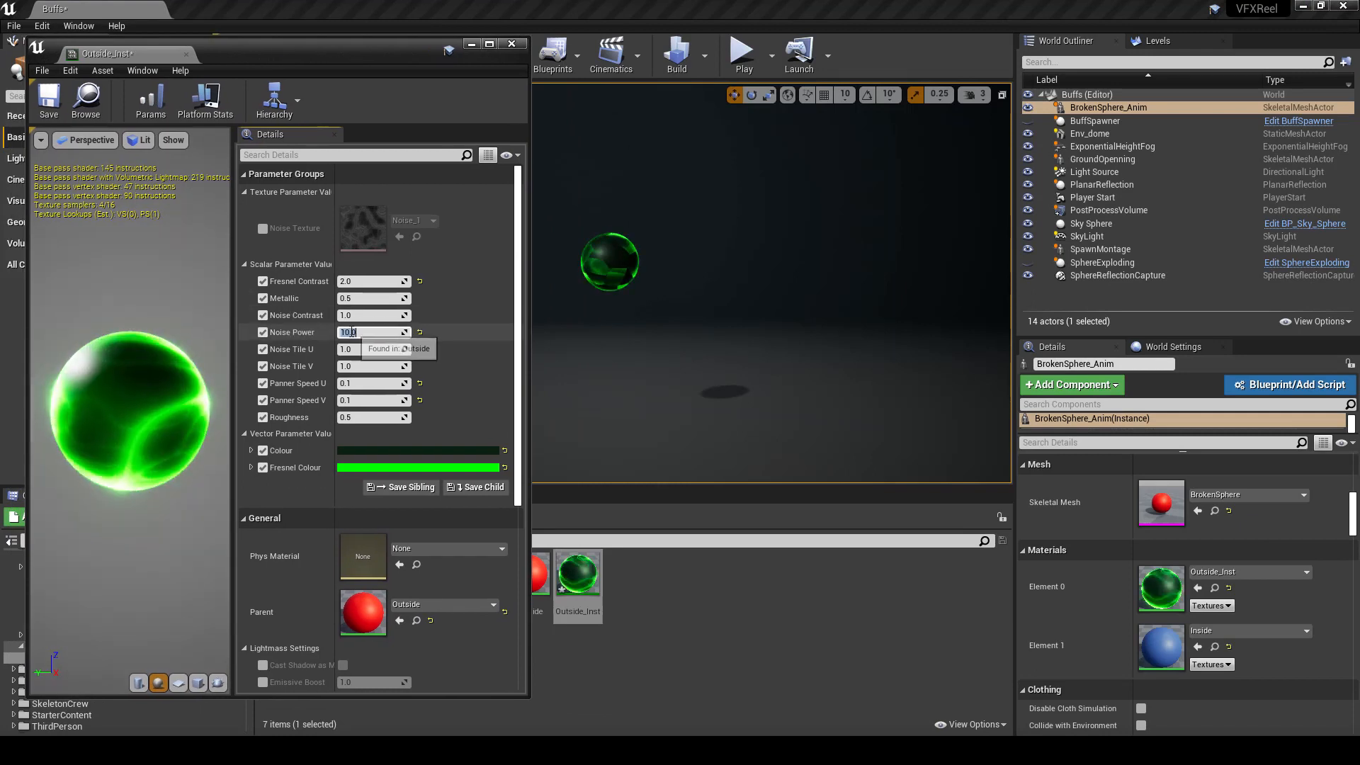
type("50")
key("Return")
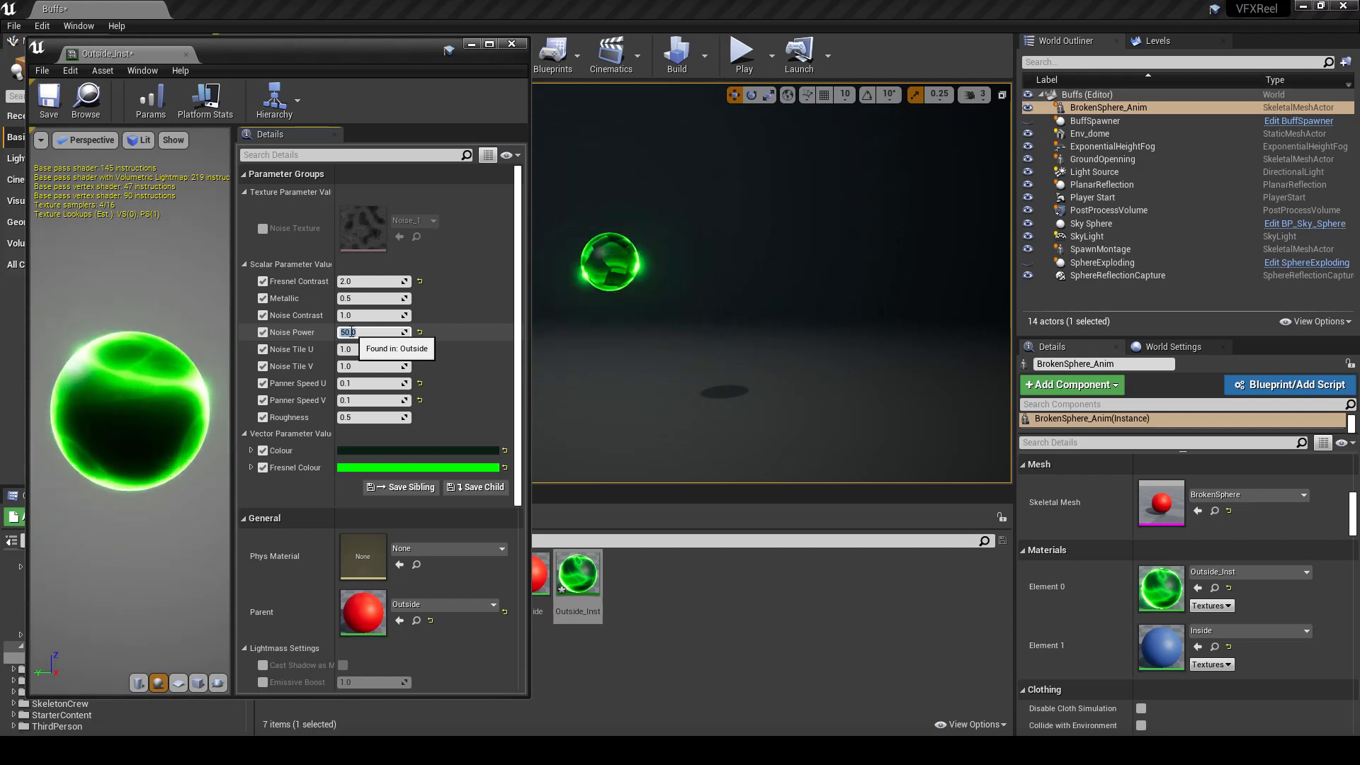
type("10")
key("Return")
Step: Try Noise Contrast values of 5, 0.2 and 0.5 in the material instance
left_click(352, 315)
type("5")
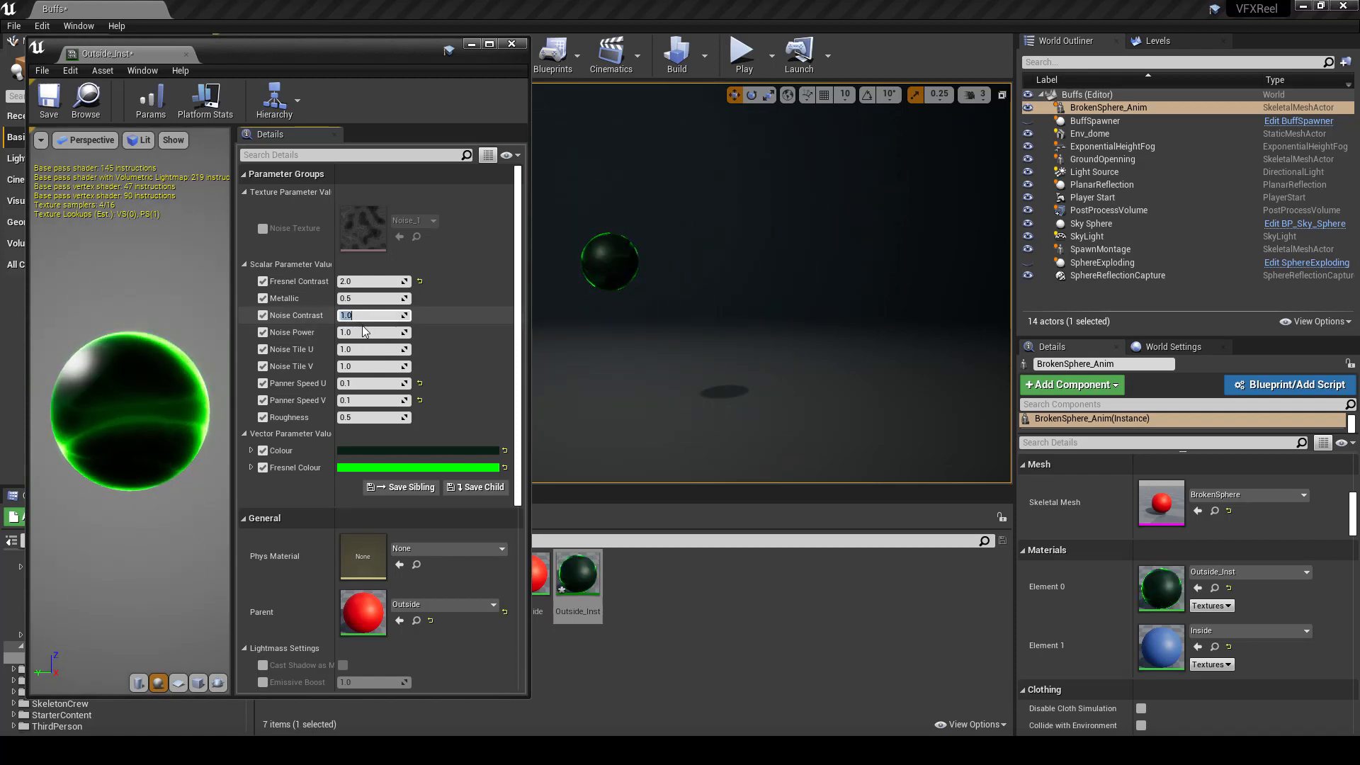
key("Return")
type("0.2")
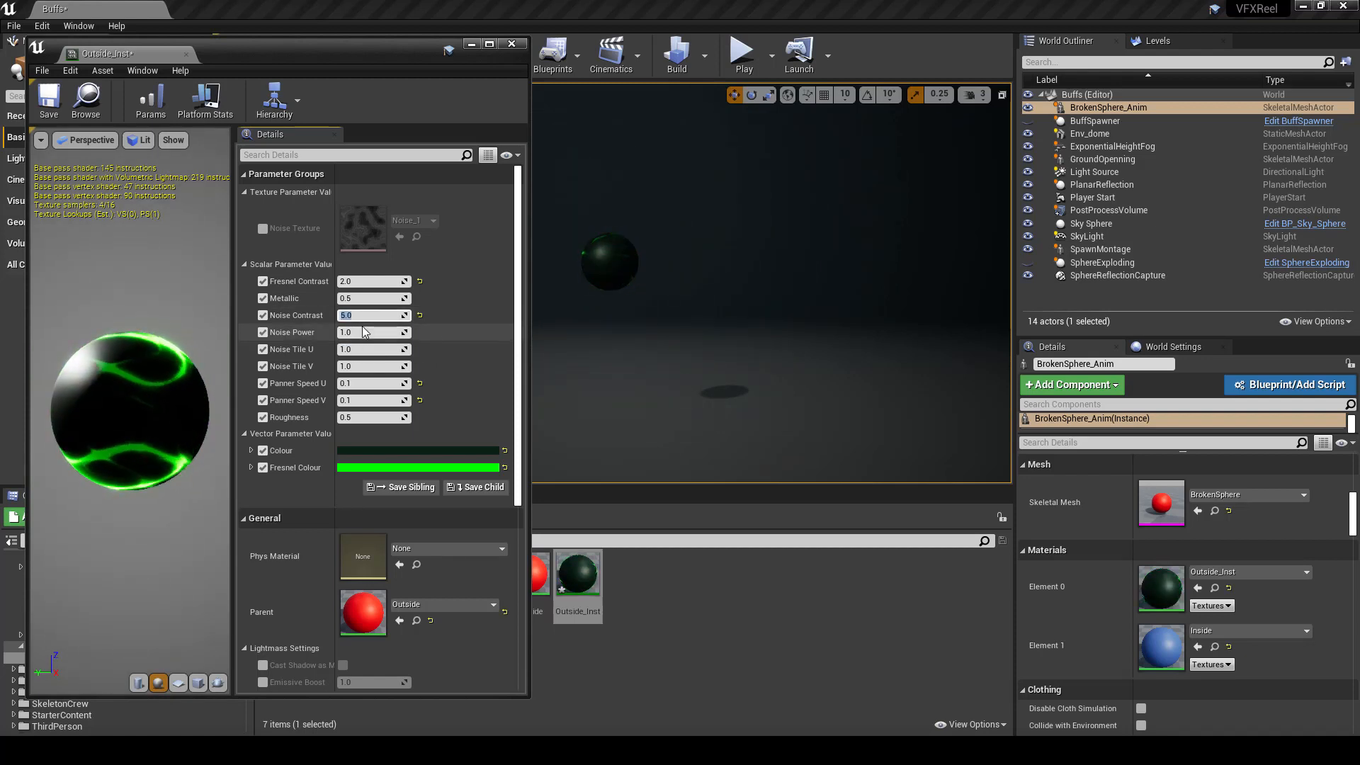
key("Return")
type("0.5")
key("Return")
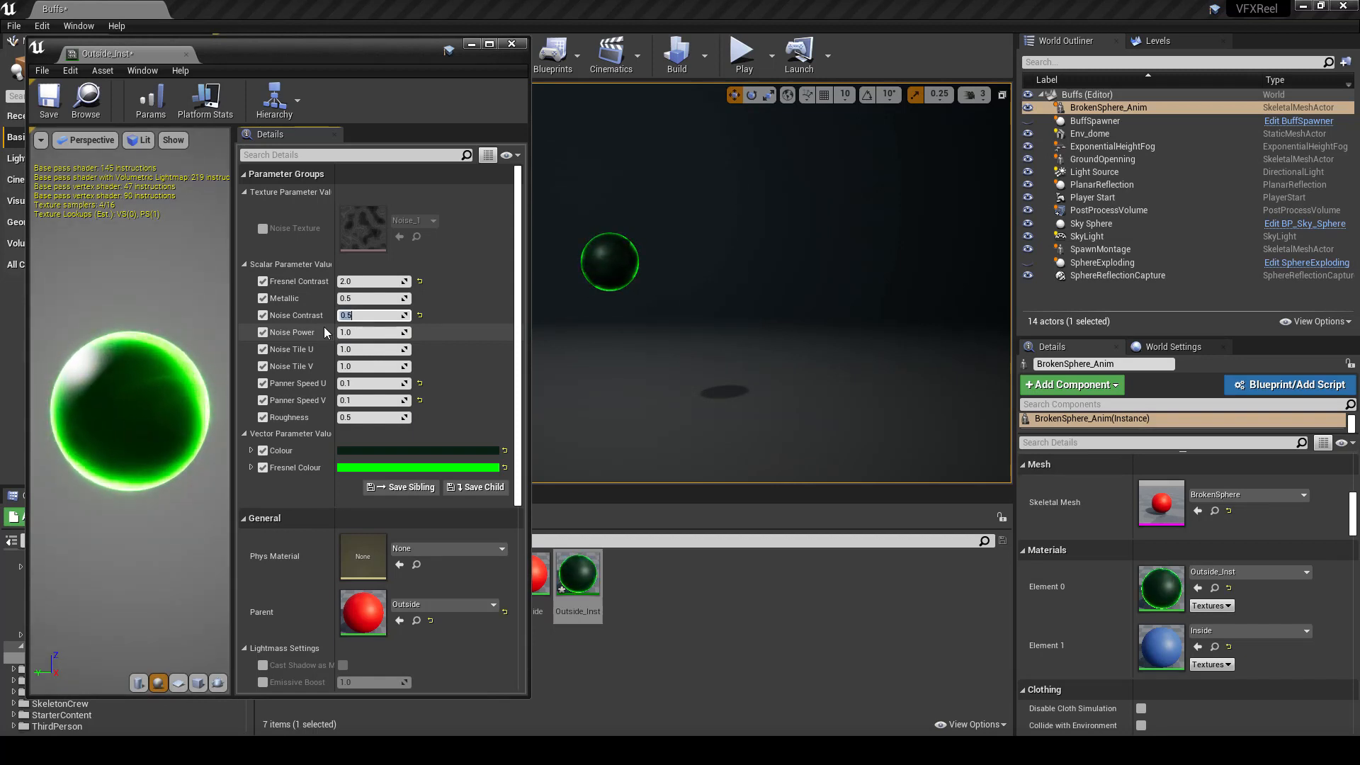
Step: Enable the Noise Texture override, shift the instance window clear of the content folders, and save the instance
left_click(262, 229)
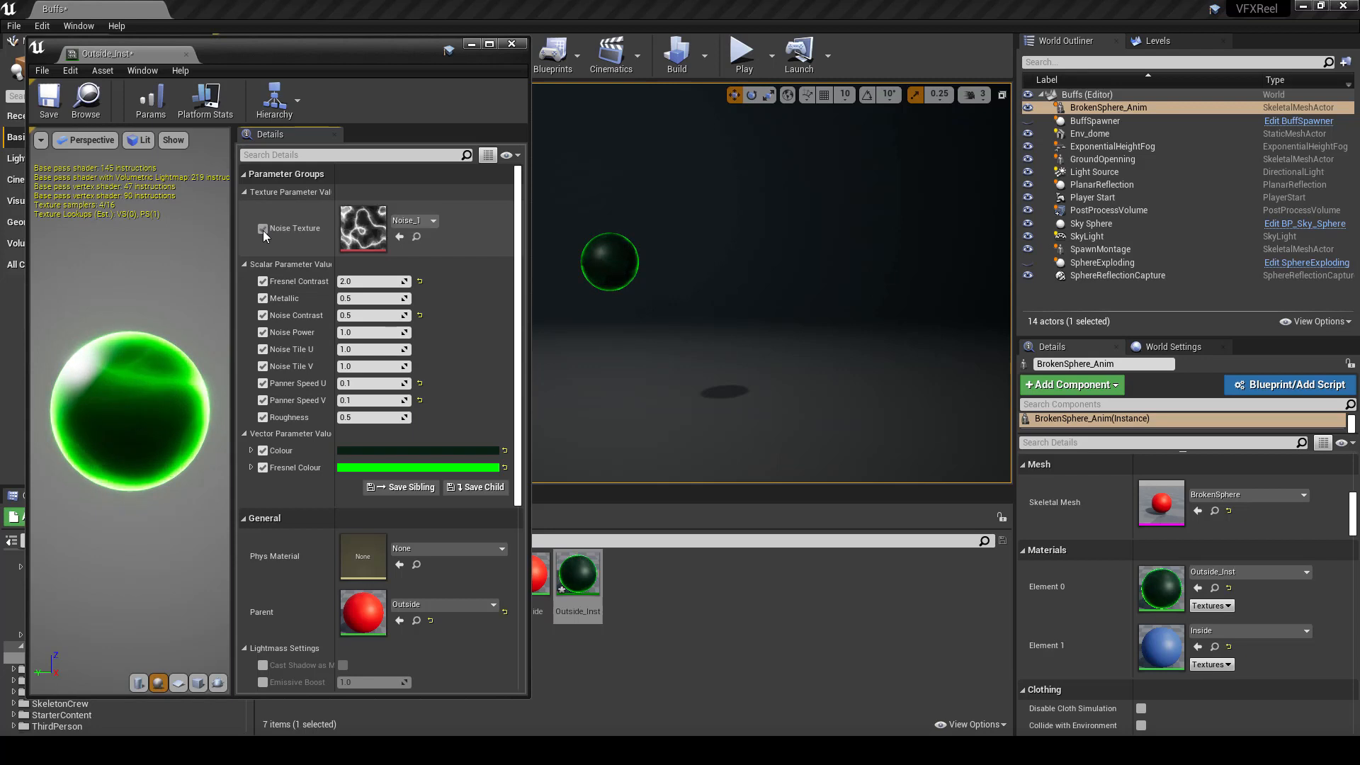
left_click_drag(257, 45, 1028, 66)
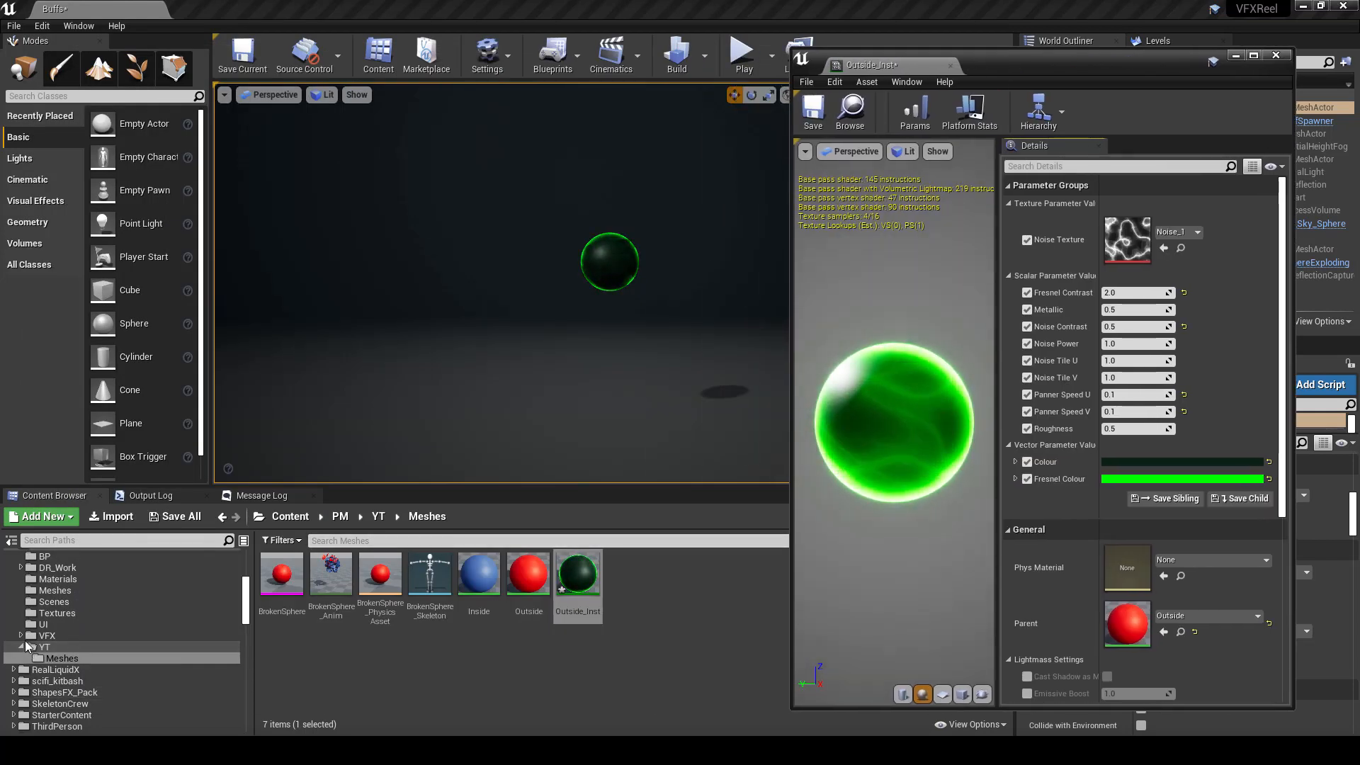
left_click(21, 636)
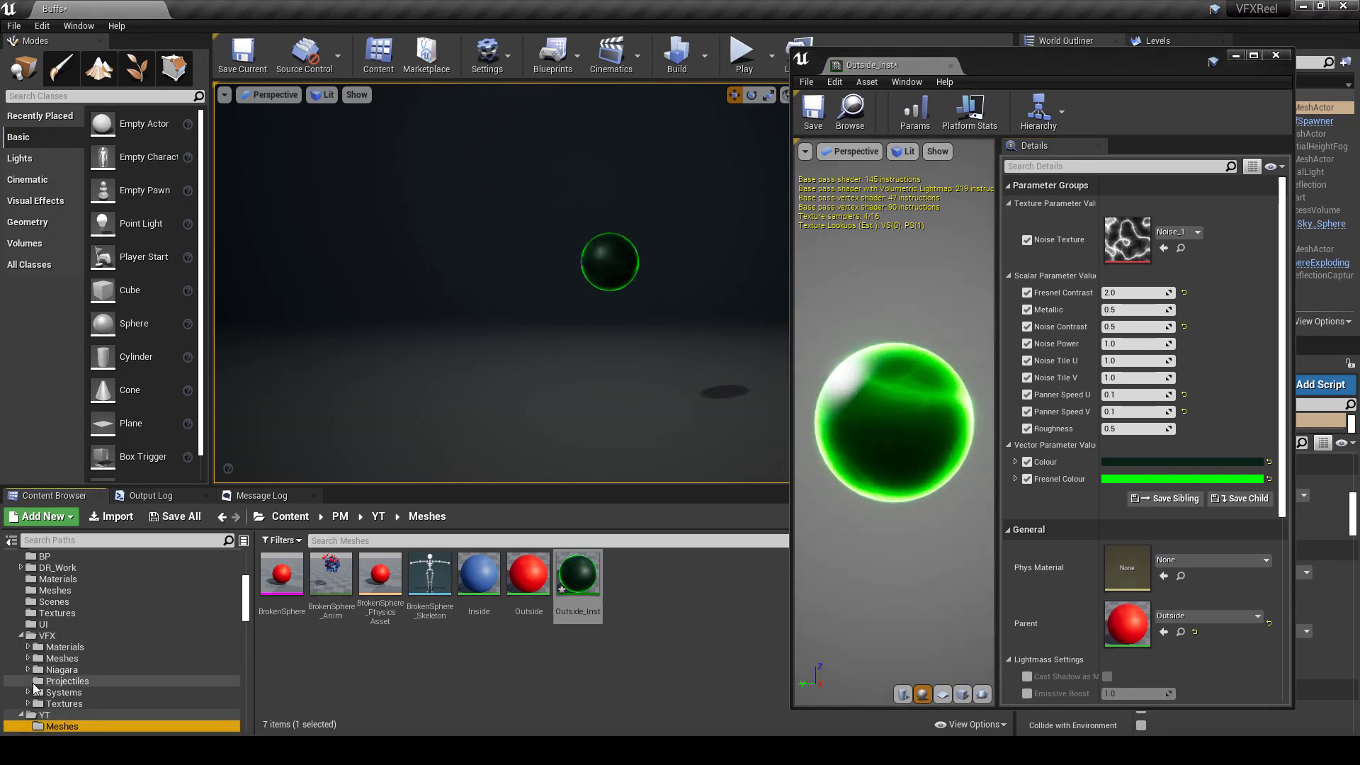
scroll(31, 684, "down", 1)
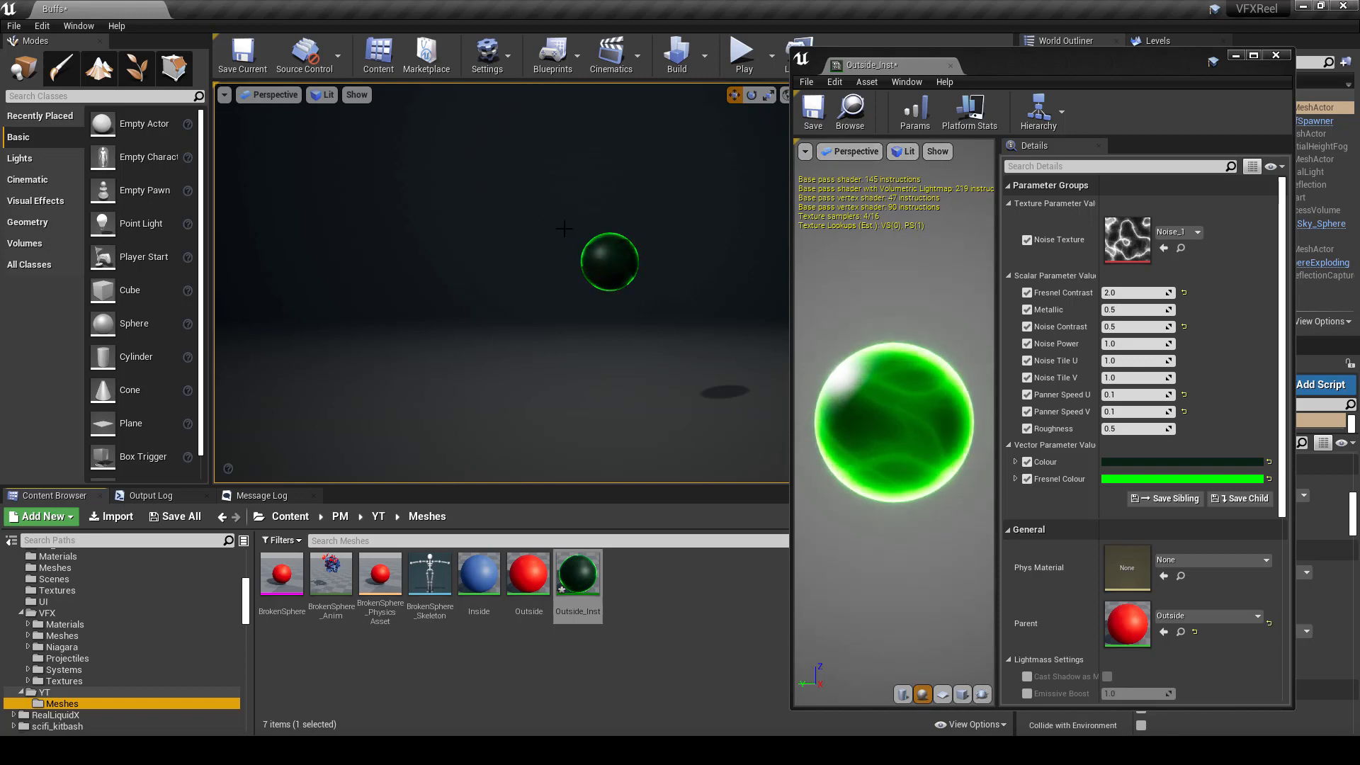
left_click(813, 120)
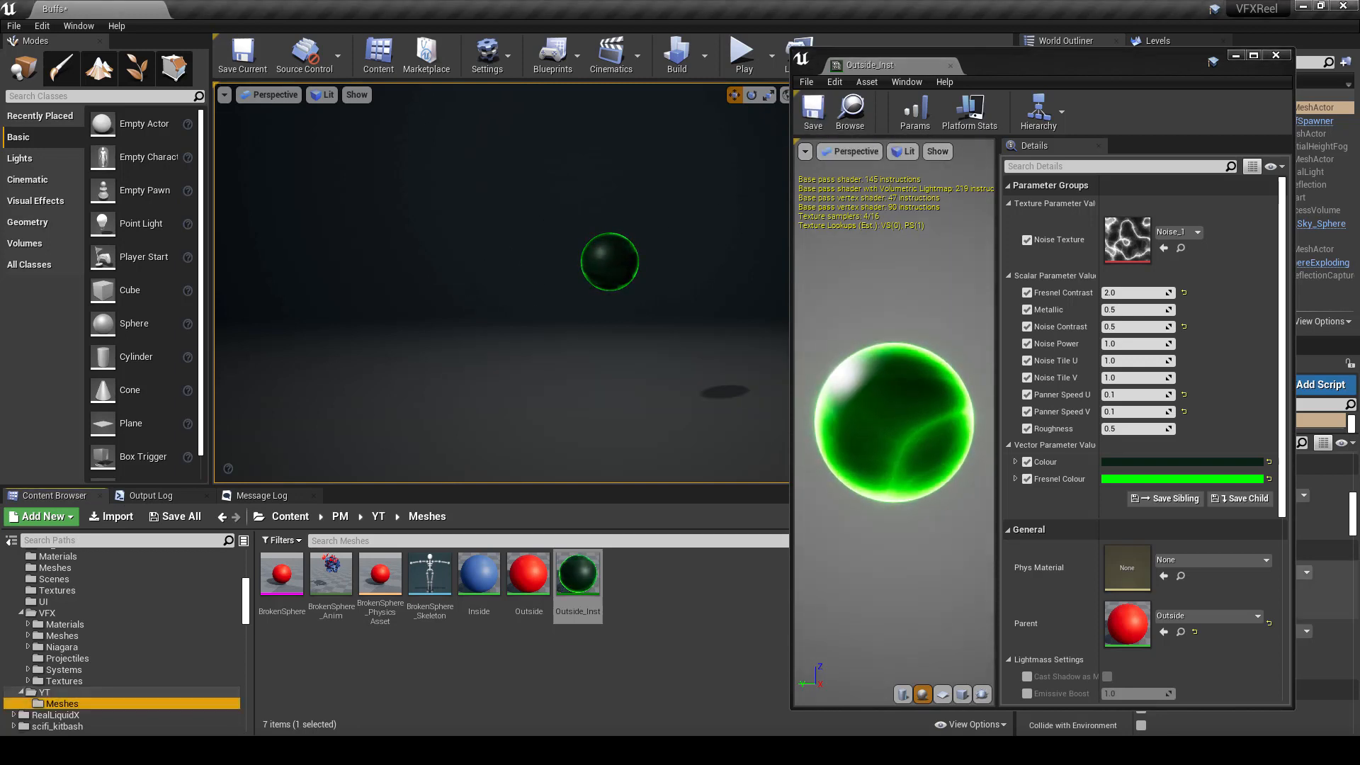
Step: Locate the assigned Noise_1 texture in its content folder and close the instance editor
left_click(1180, 248)
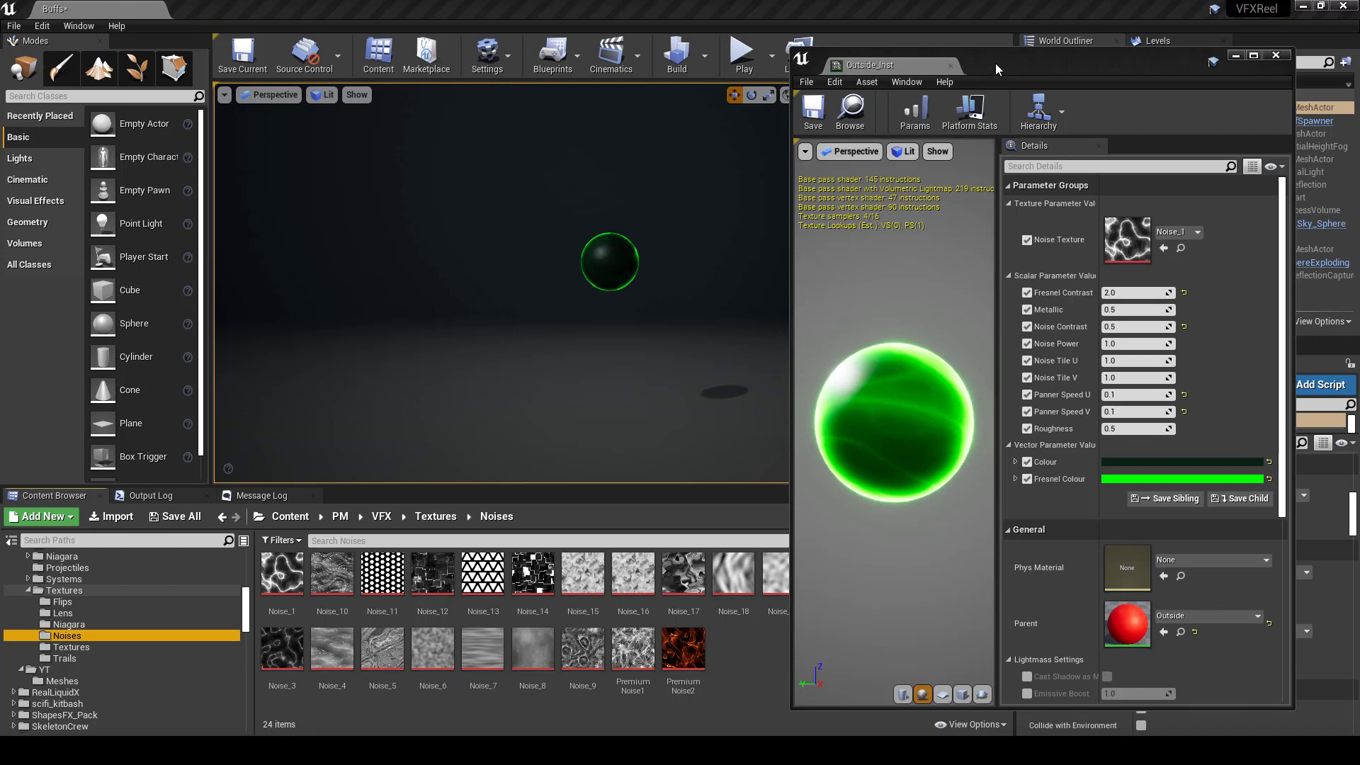
left_click_drag(996, 64, 1053, 51)
left_click(1329, 41)
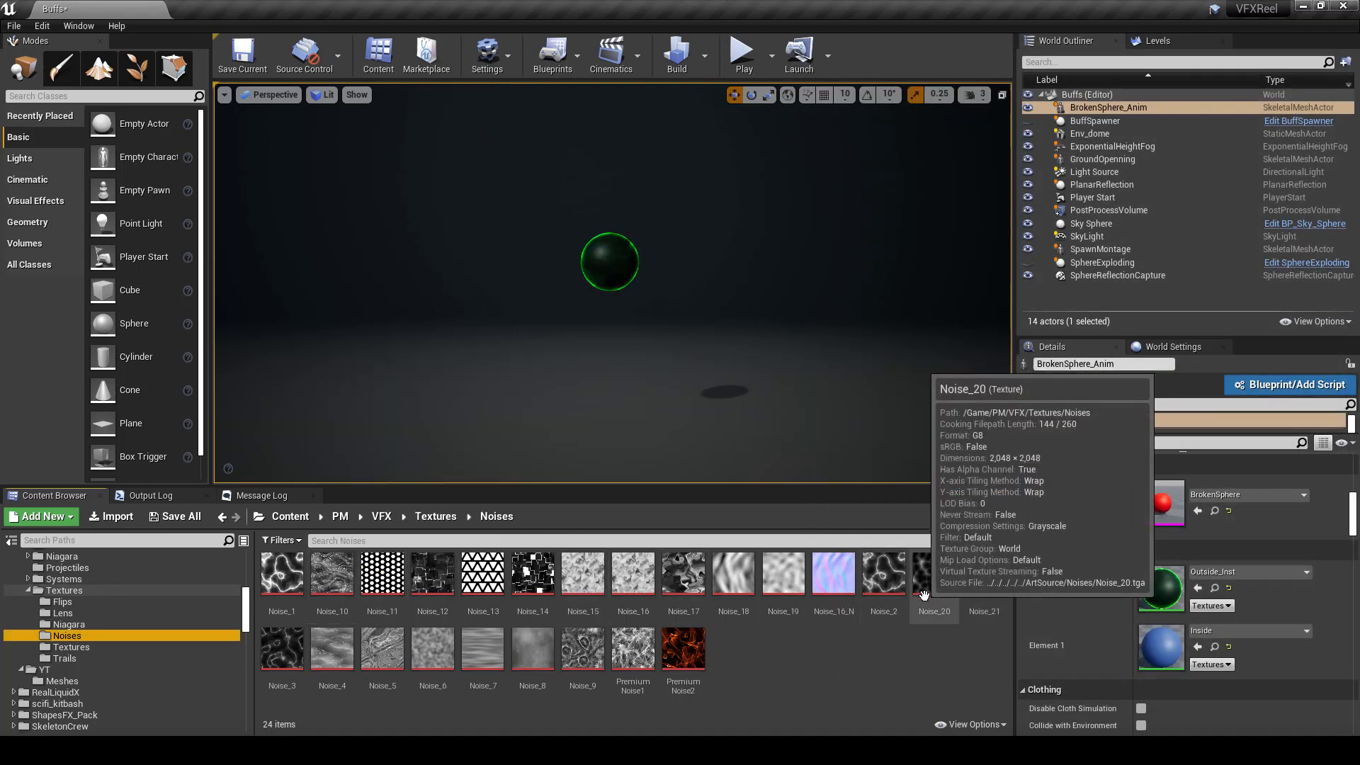
Step: Examine the alternative noise textures in the Noises folder
left_click(883, 578)
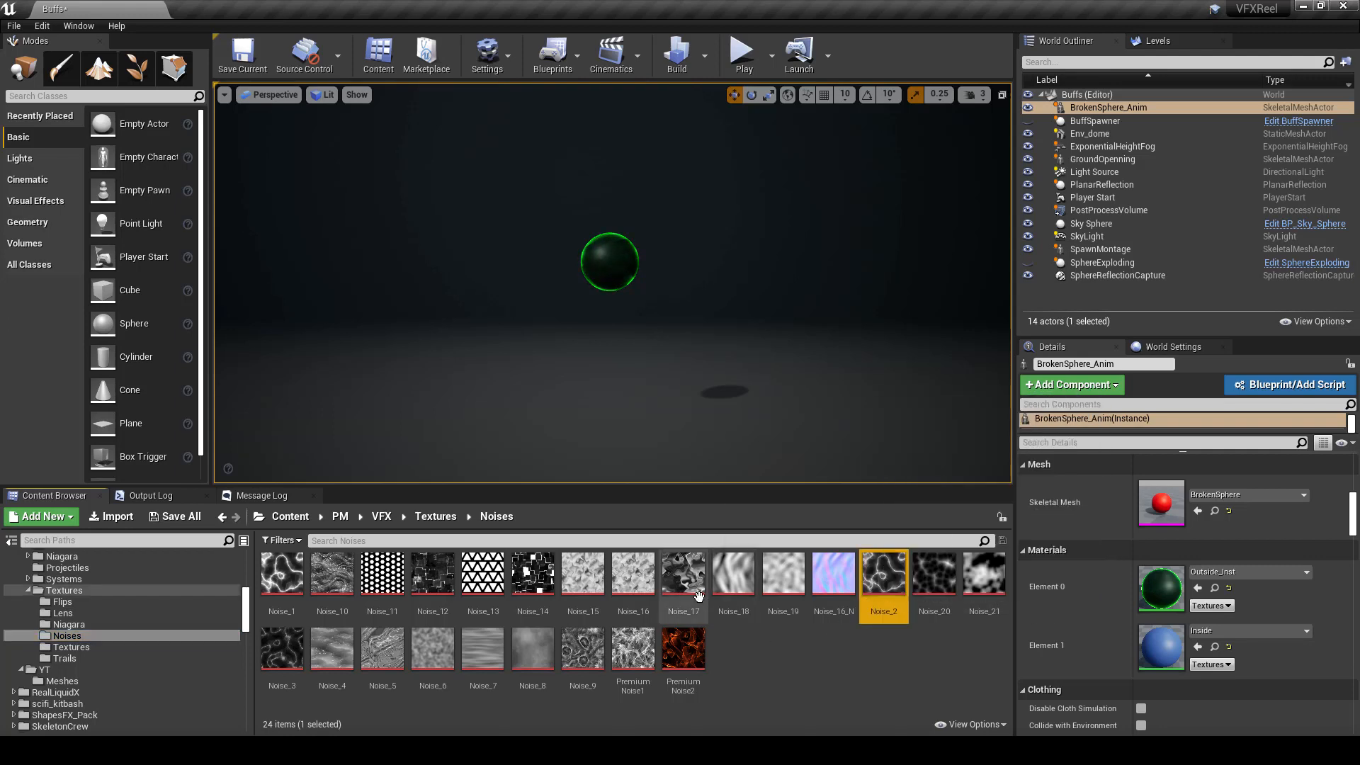
left_click(332, 575)
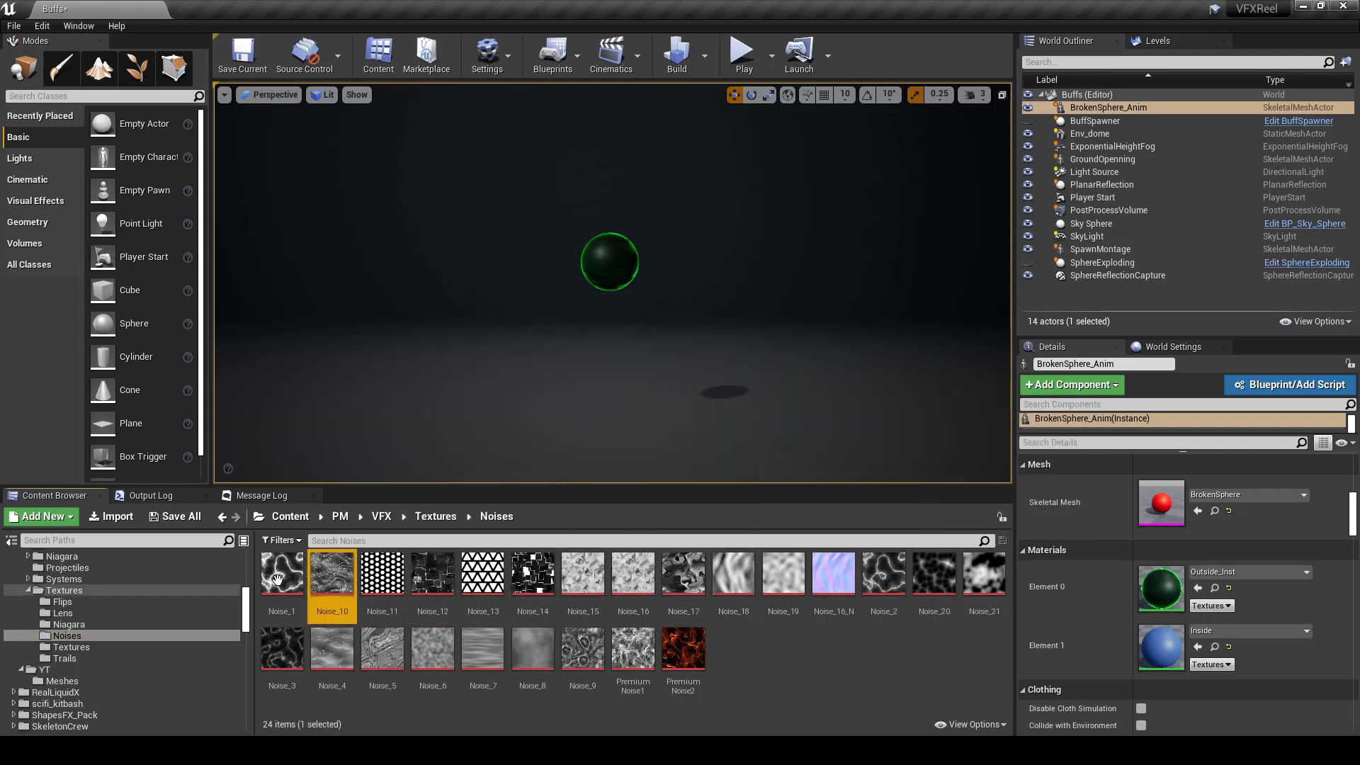
left_click(277, 580)
left_click(285, 652)
left_click(333, 655)
left_click(485, 663)
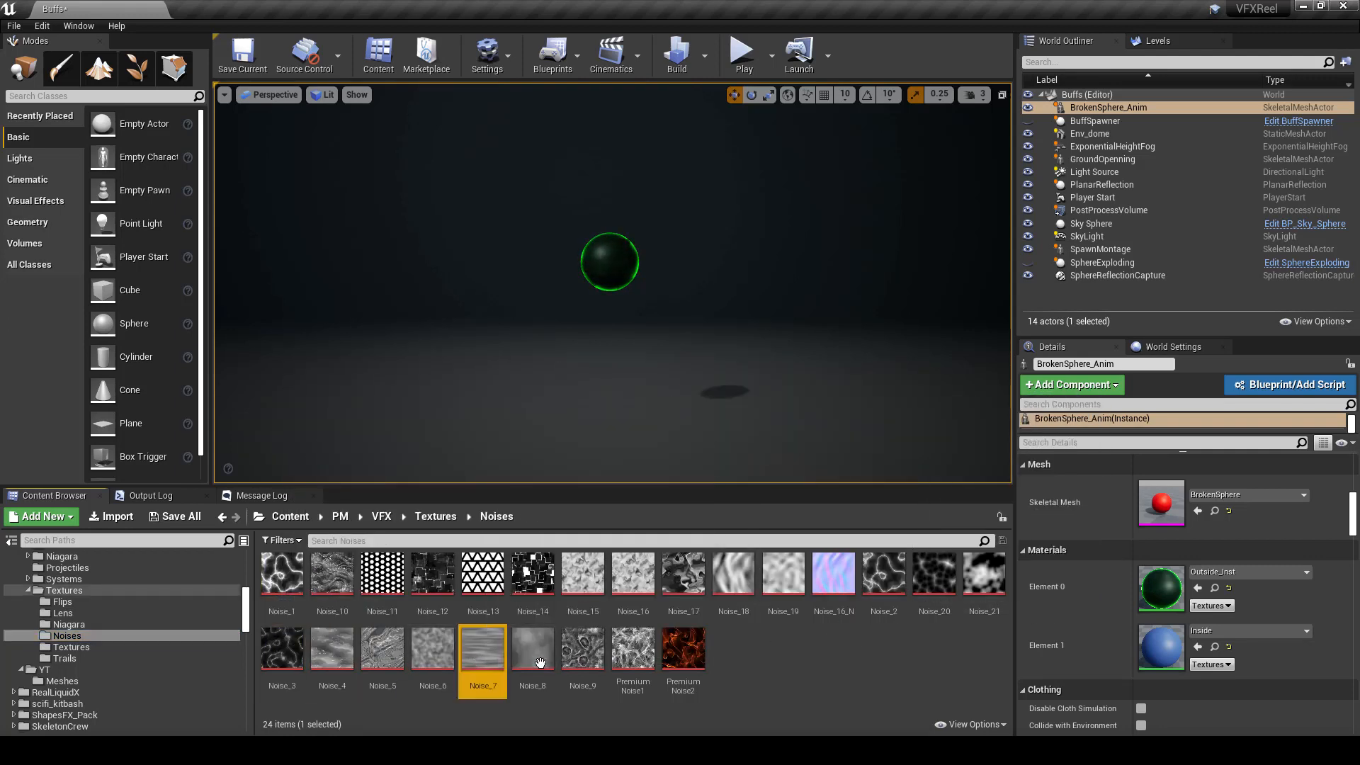
left_click(539, 659)
left_click(692, 648)
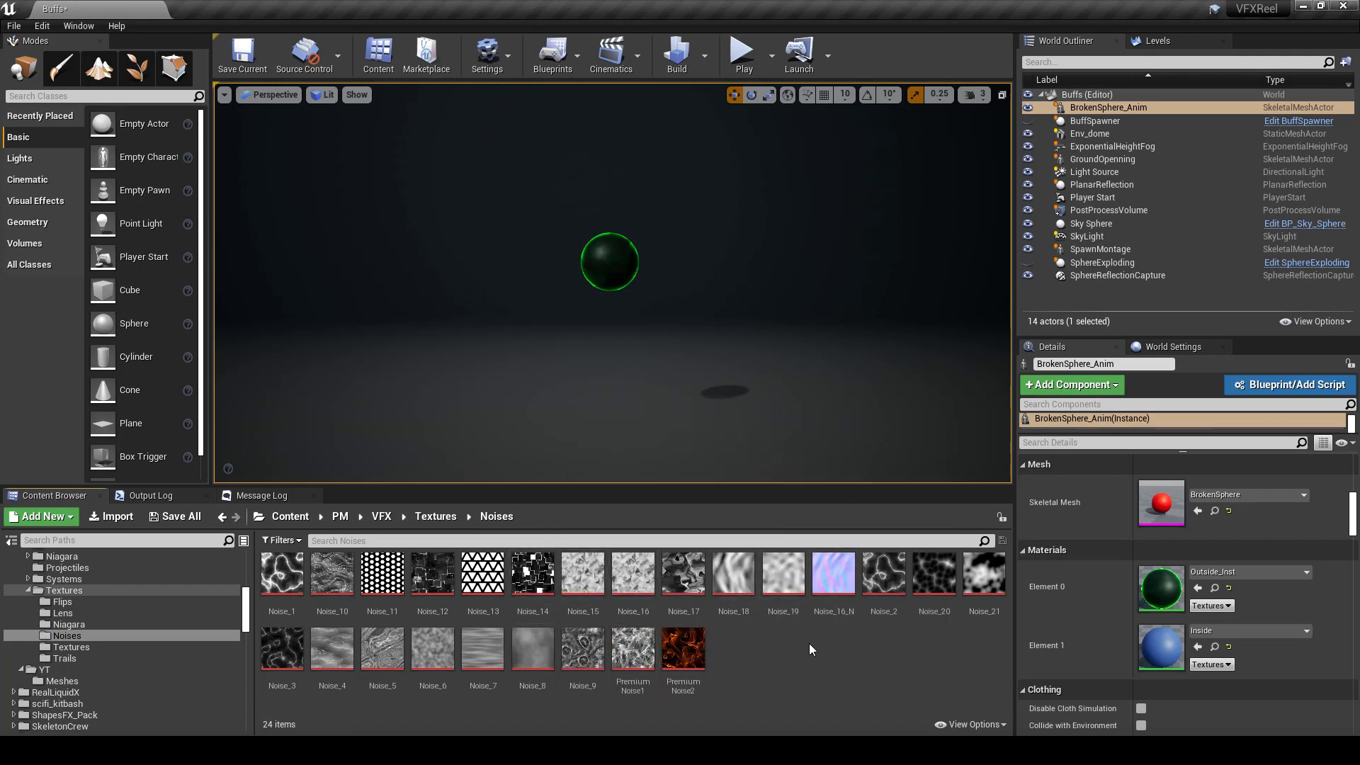
Step: Reopen the Outside_Inst material instance, try Noise_17 as its Noise Texture, and replace it with Noise_20
double_click(1164, 589)
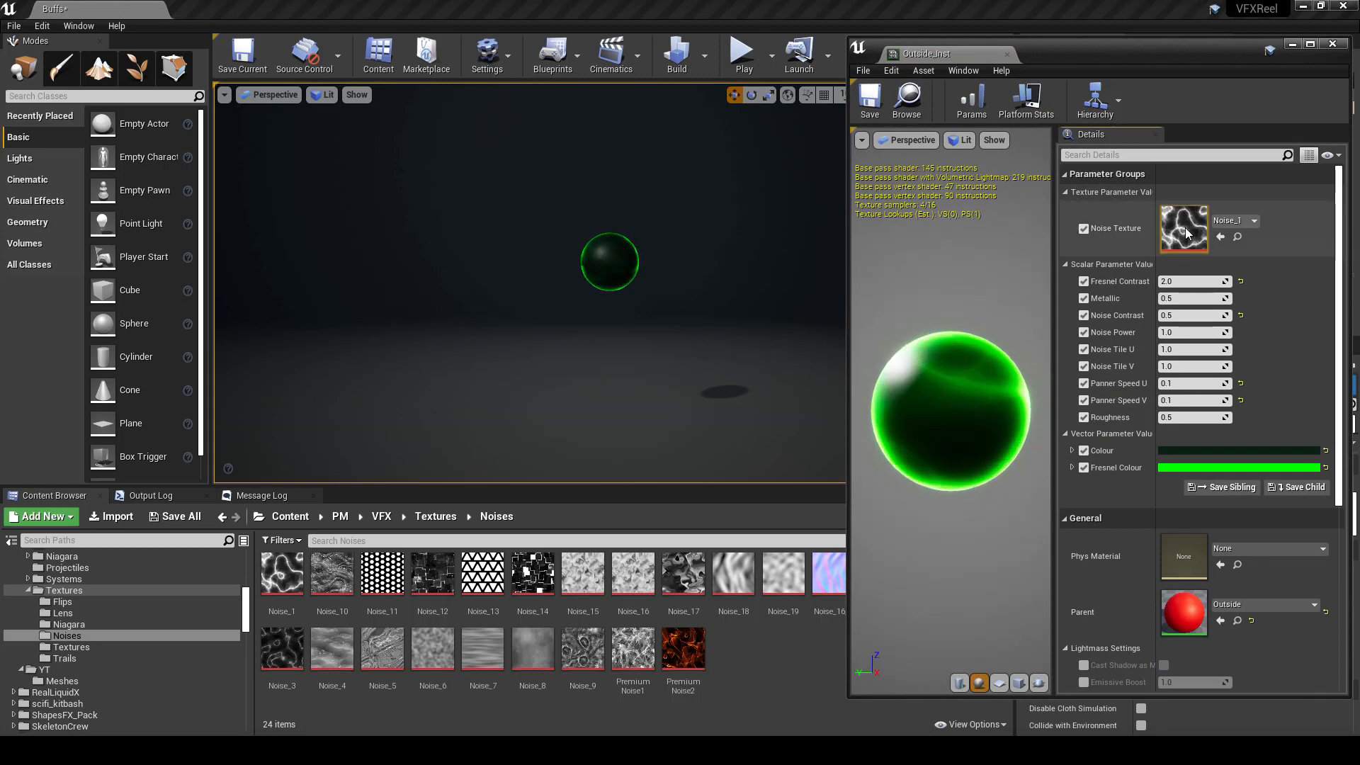
left_click(684, 572)
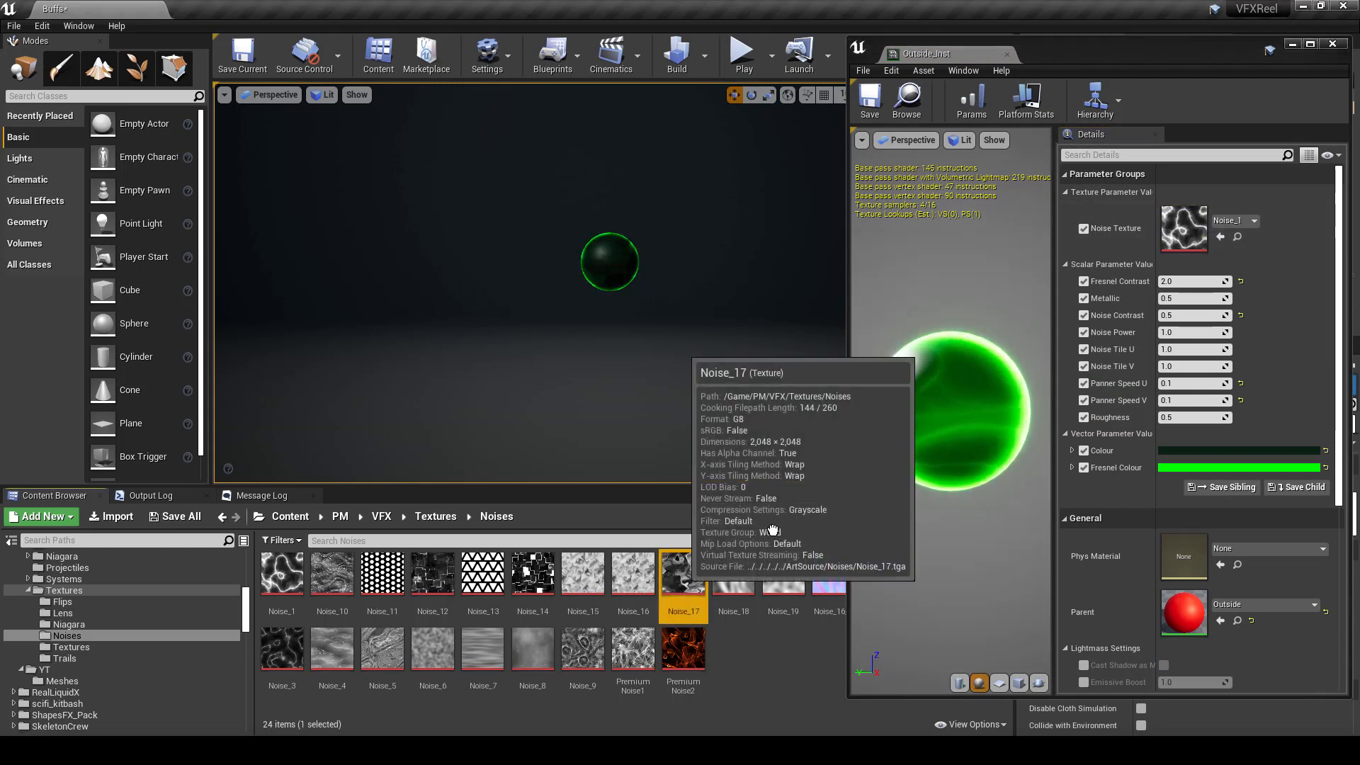
left_click_drag(684, 572, 1185, 232)
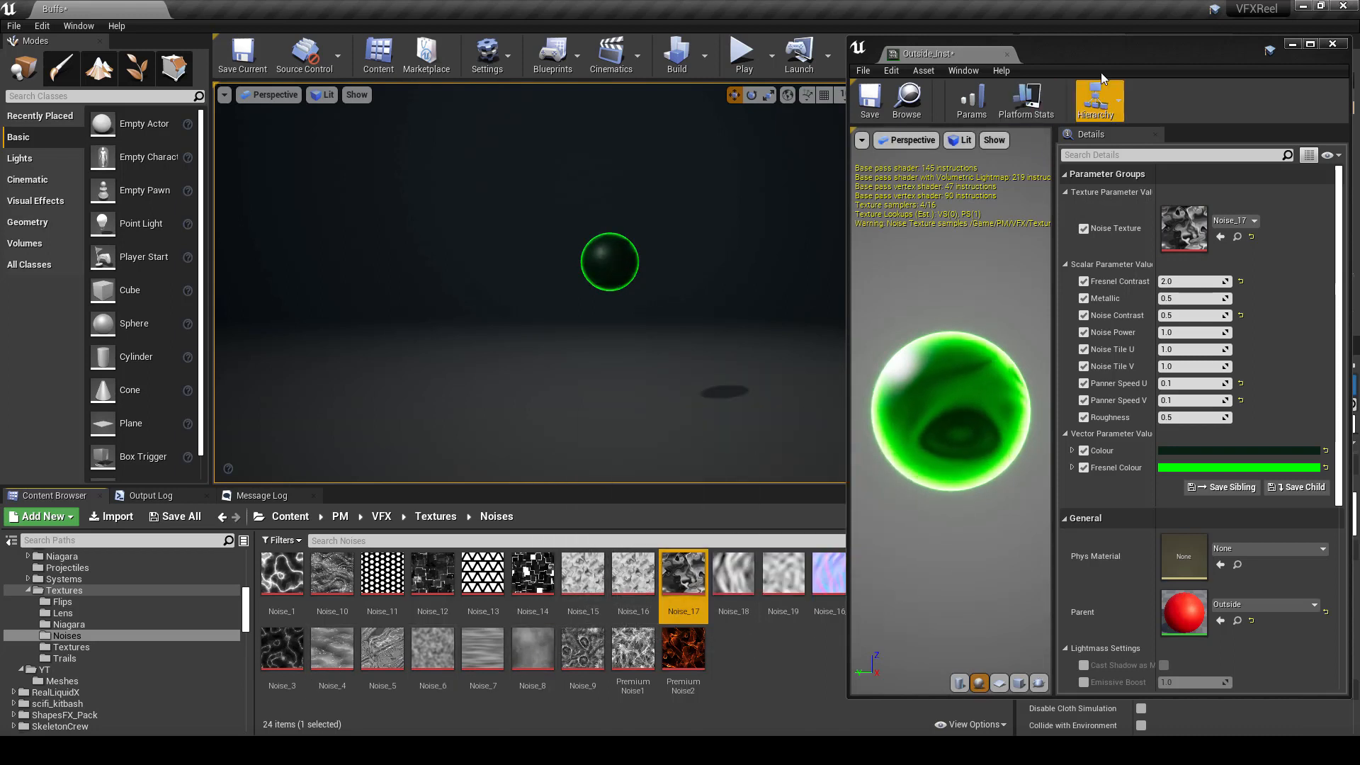
left_click_drag(1116, 60, 327, 80)
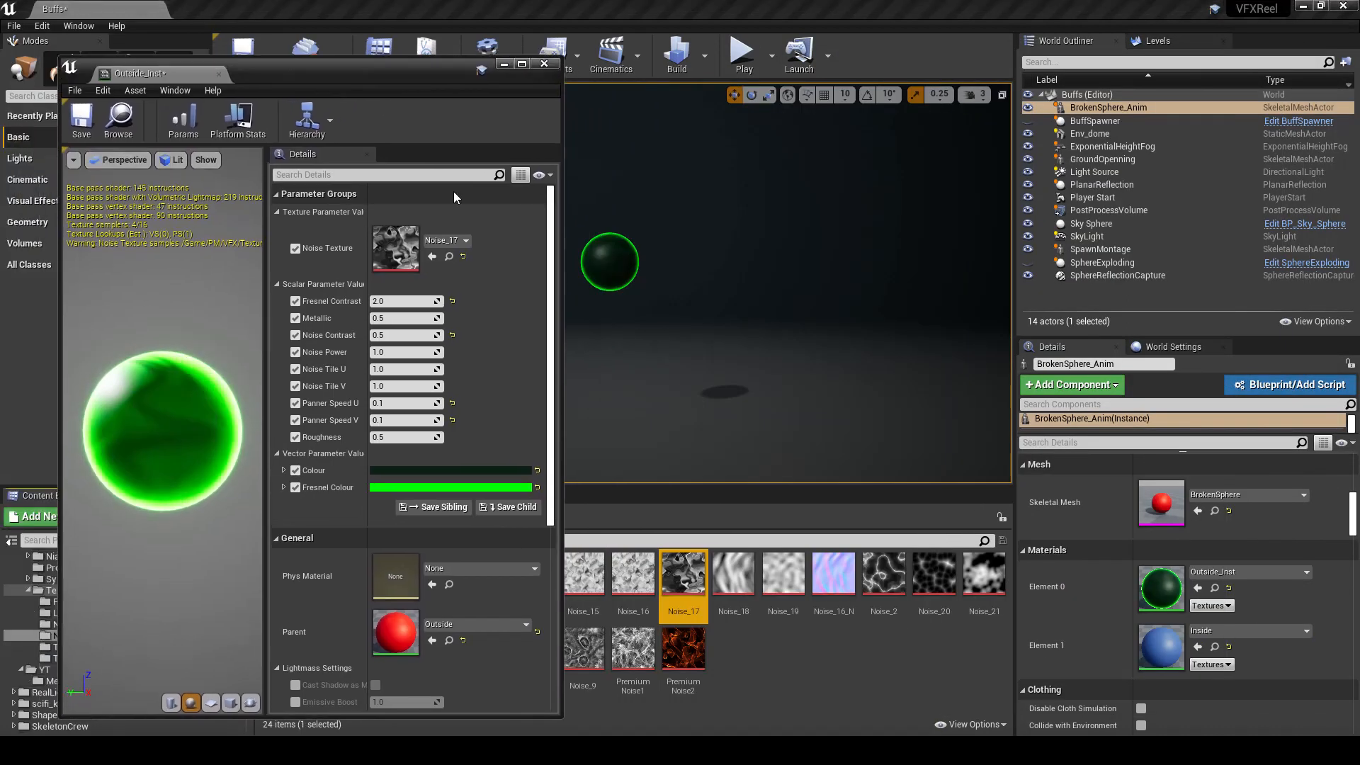
left_click_drag(918, 558, 401, 245)
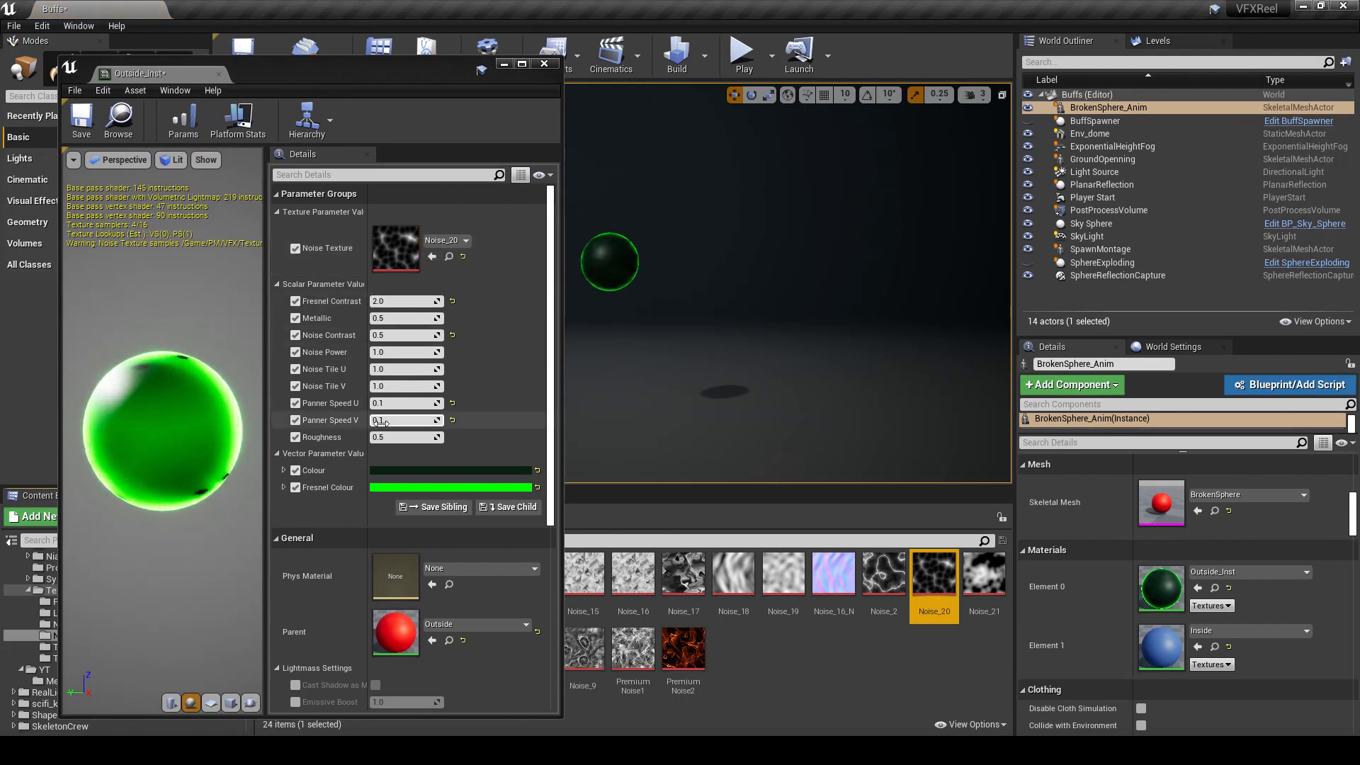
Step: Set Noise Contrast to 1 and Noise Power to 2, and try Fresnel Contrast at 1.5 before returning it to 2
left_click(392, 334)
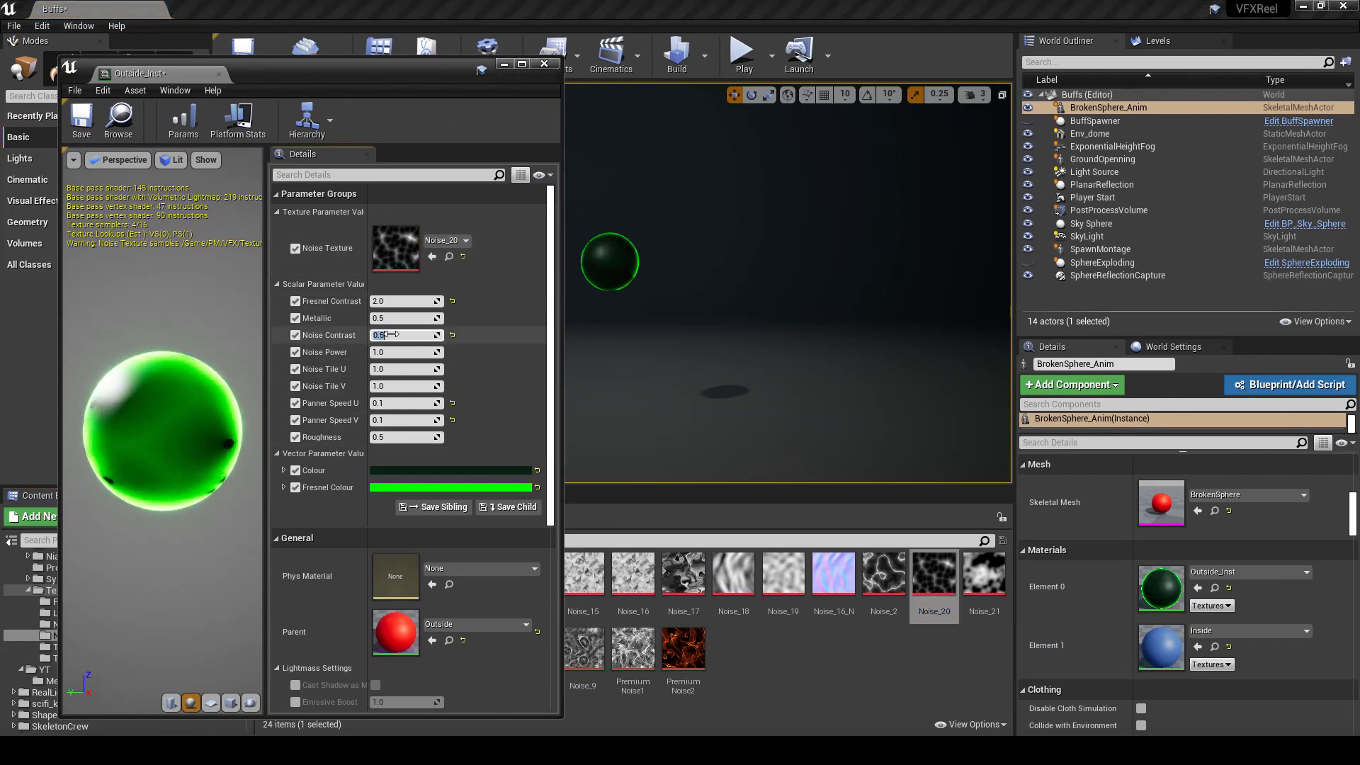
key("Return")
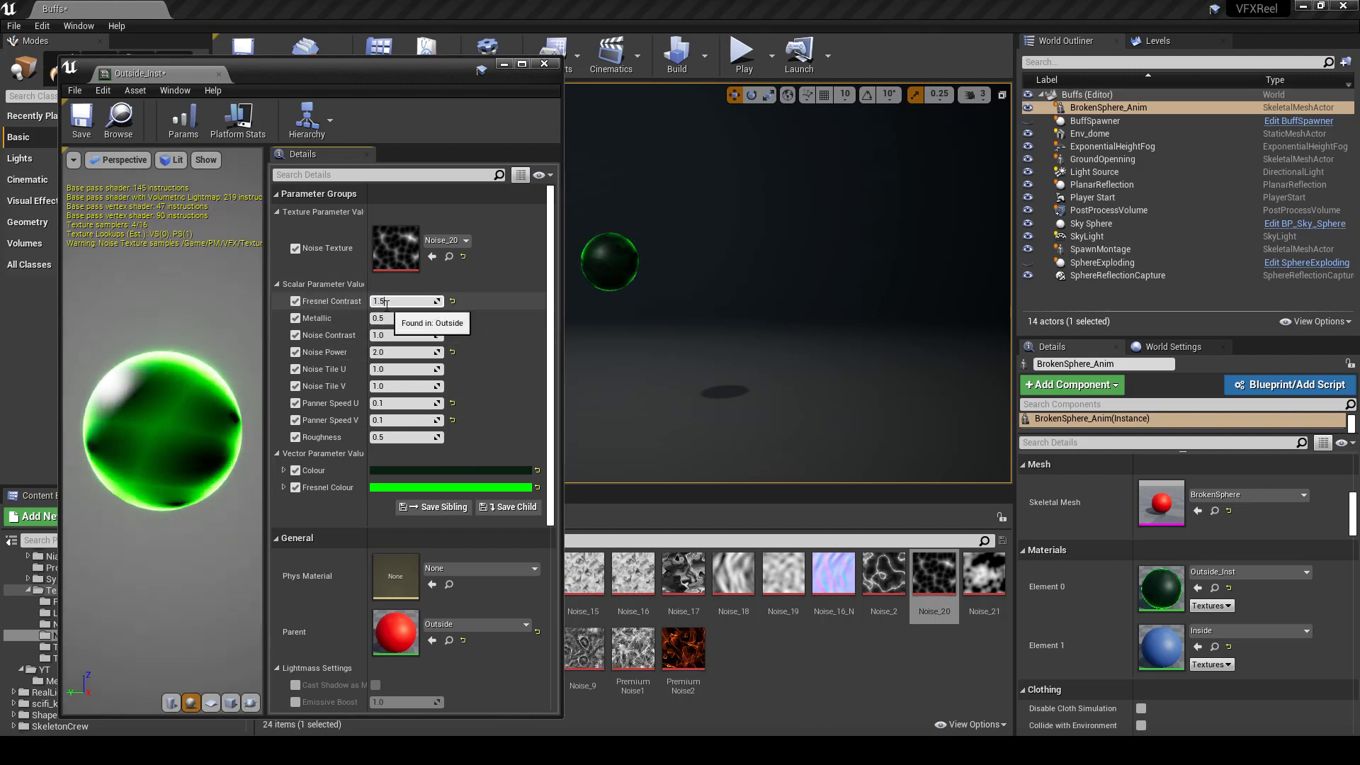
type("2")
key("Return")
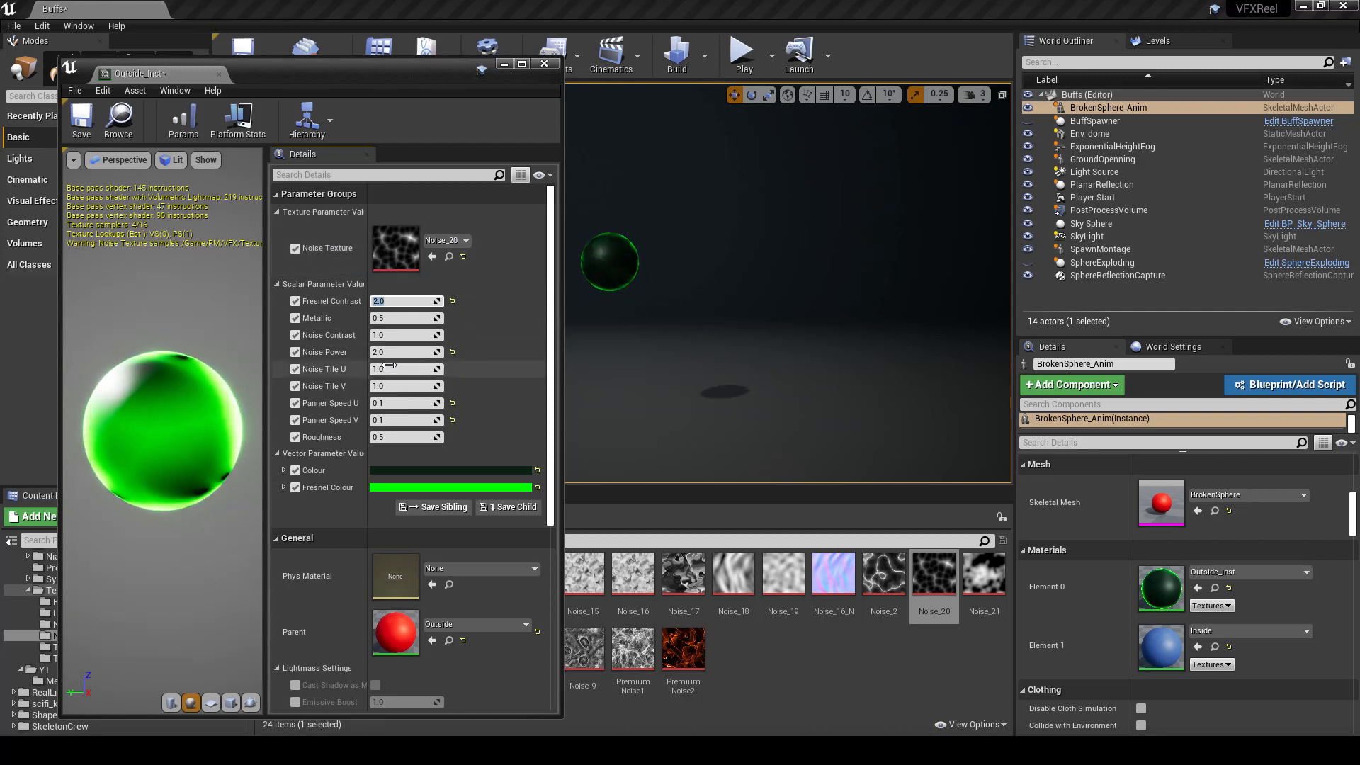
Step: Compare Noise_17 with Noise_20 as the Noise Texture, keep Noise_20, and save and close the material instance
left_click_drag(688, 581, 397, 247)
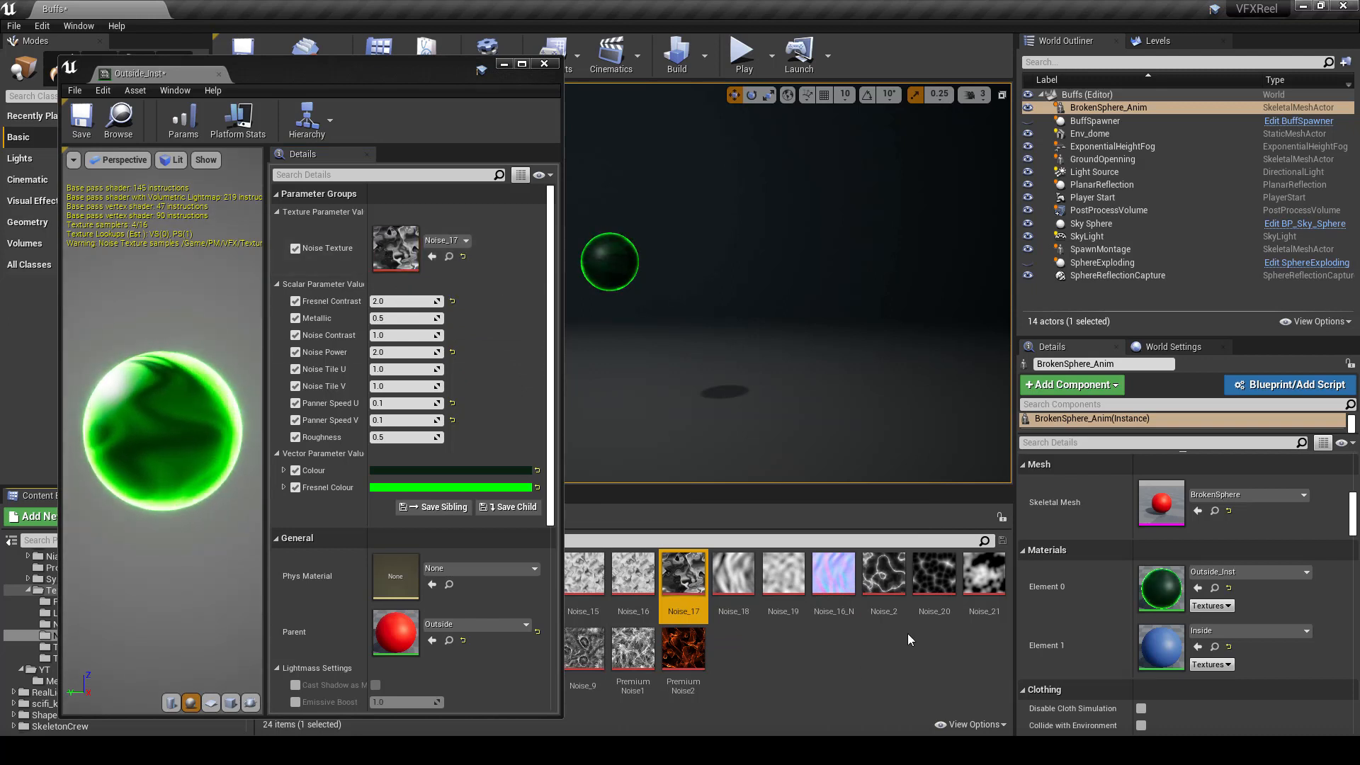
left_click_drag(933, 577, 415, 241)
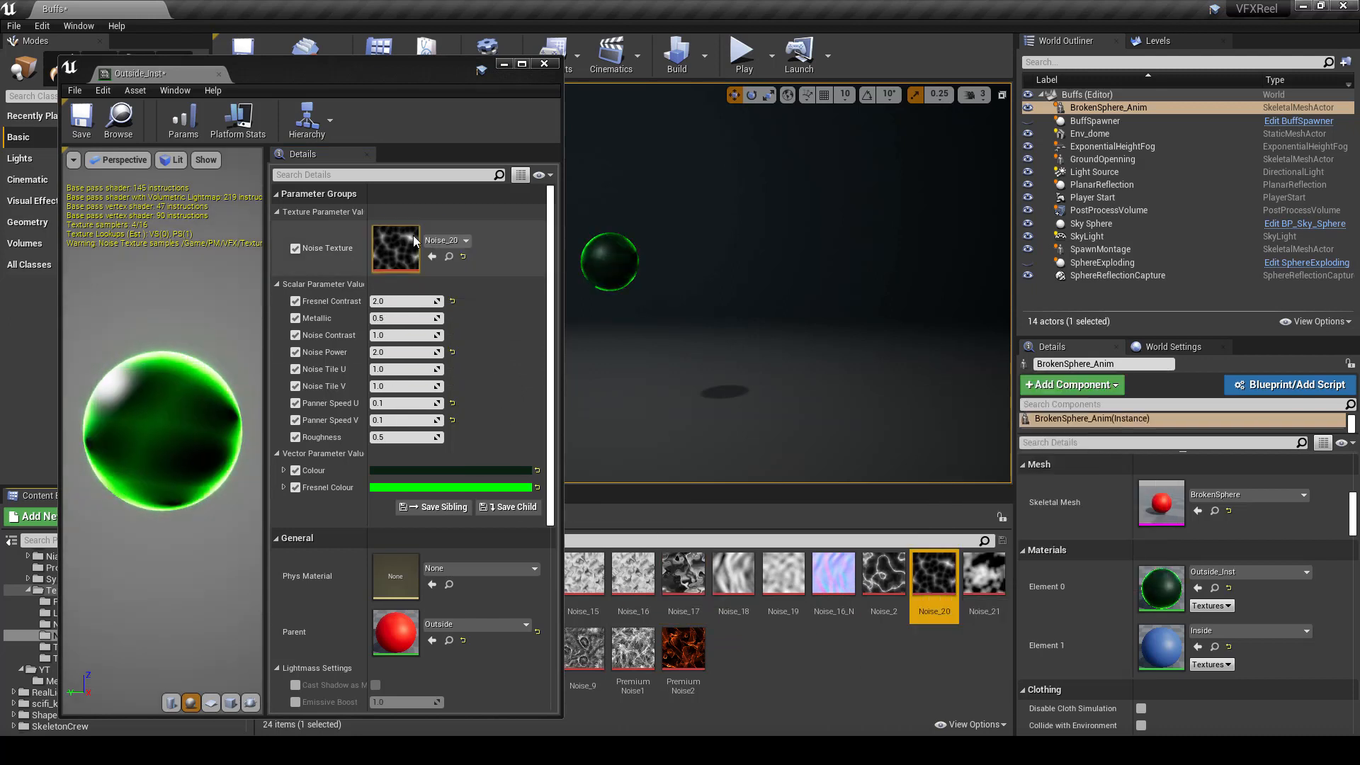
left_click(82, 120)
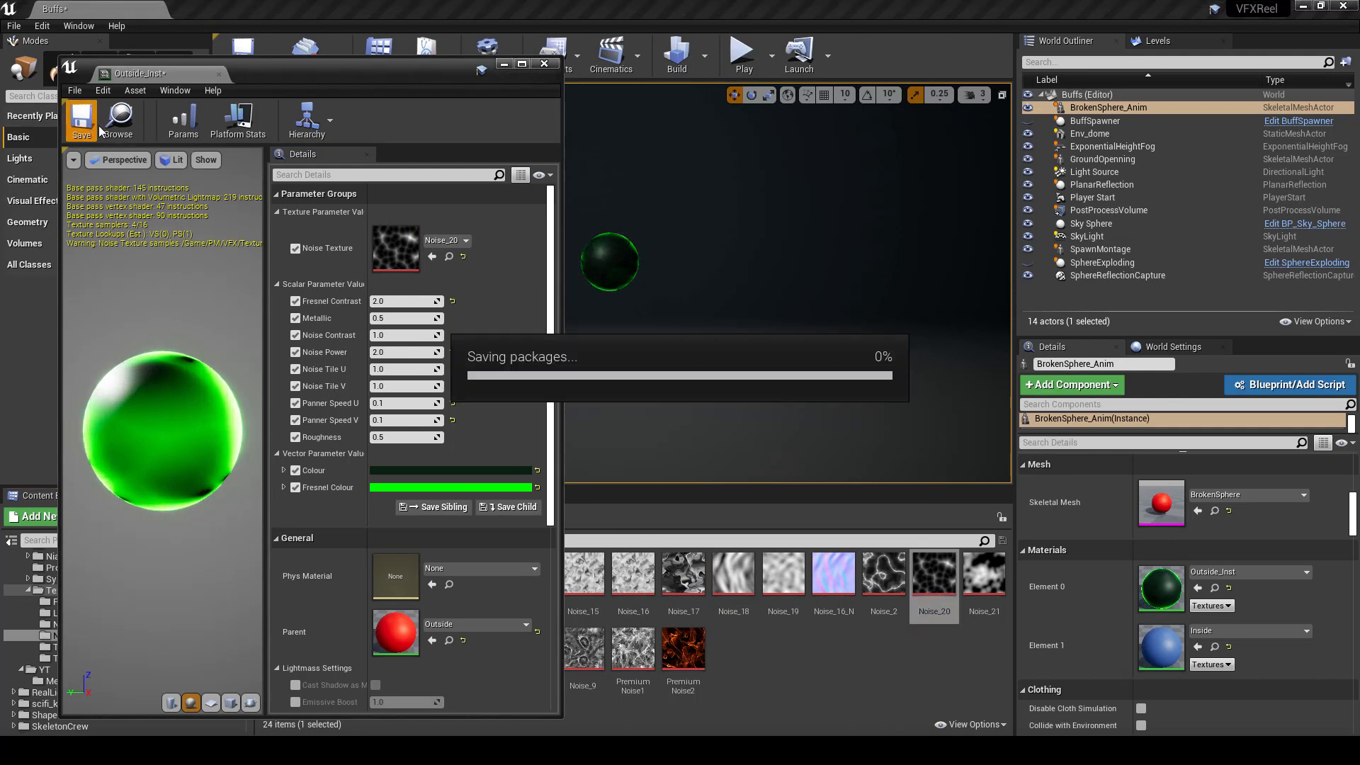
left_click(544, 64)
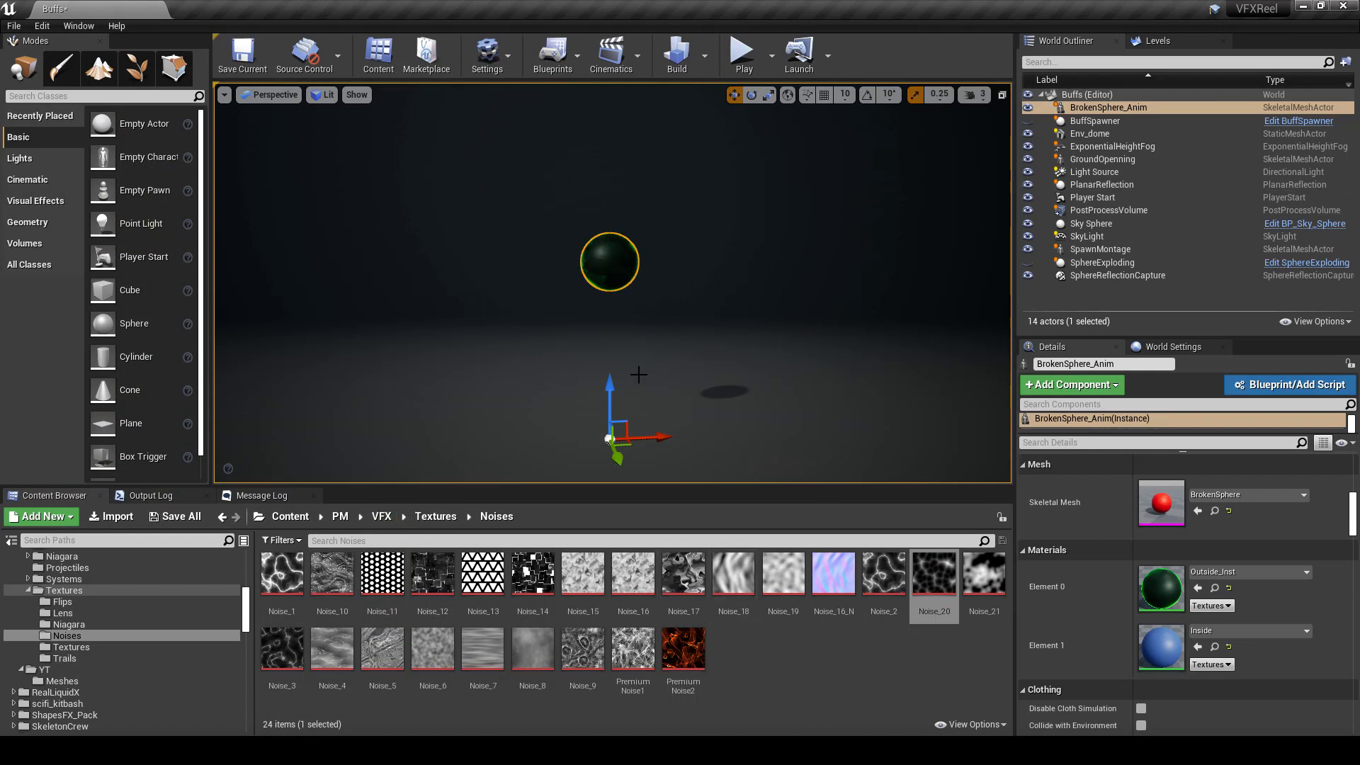
Step: Reopen the Outside_Inst material instance, check its animated noise glow on the preview sphere, and close it
left_click(1214, 588)
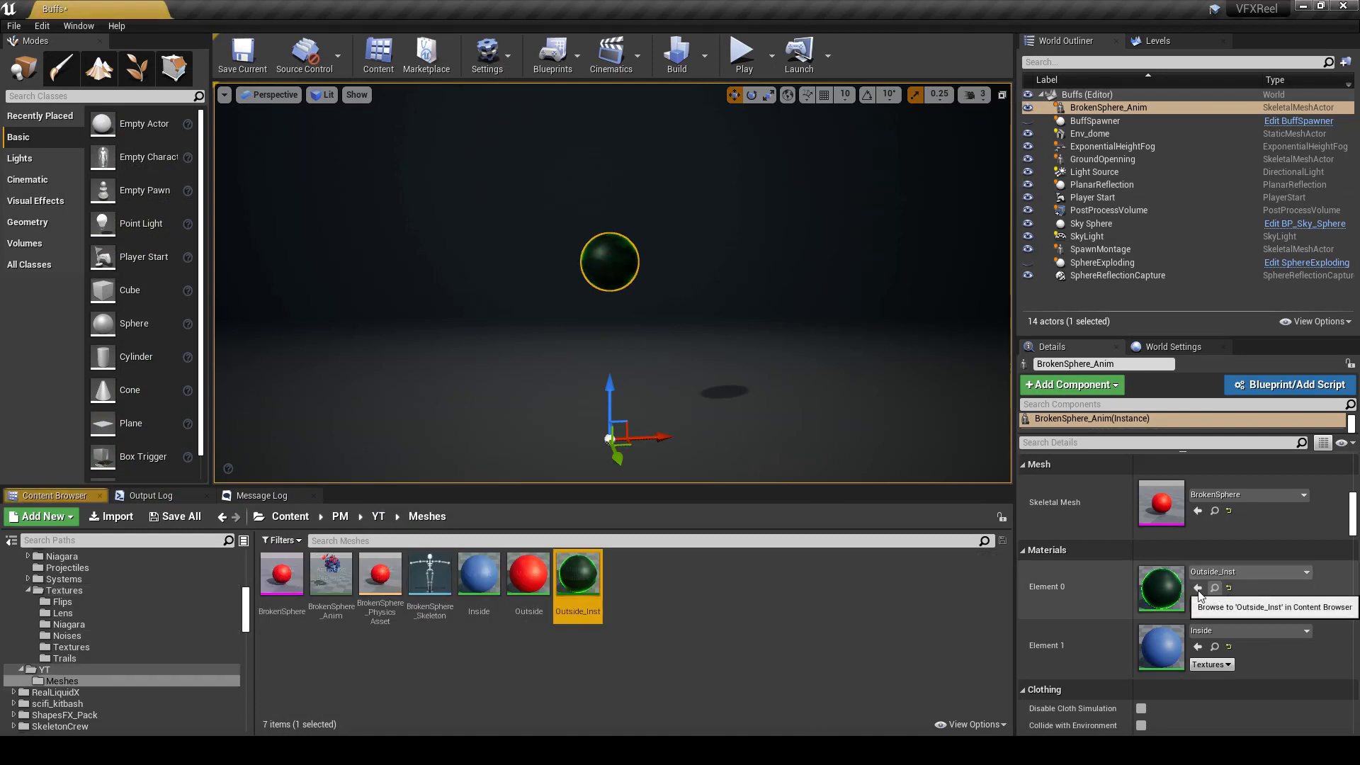
double_click(1162, 589)
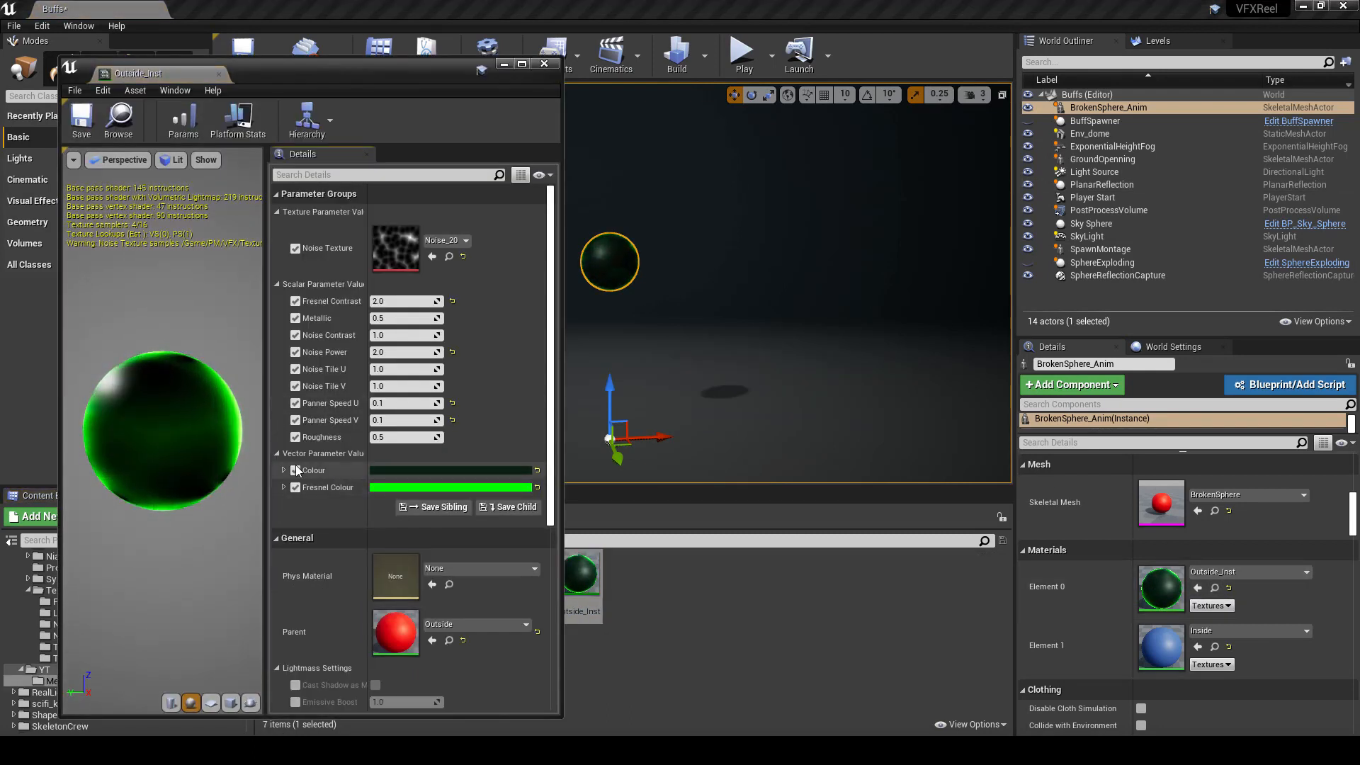
scroll(1160, 570, "up", 5)
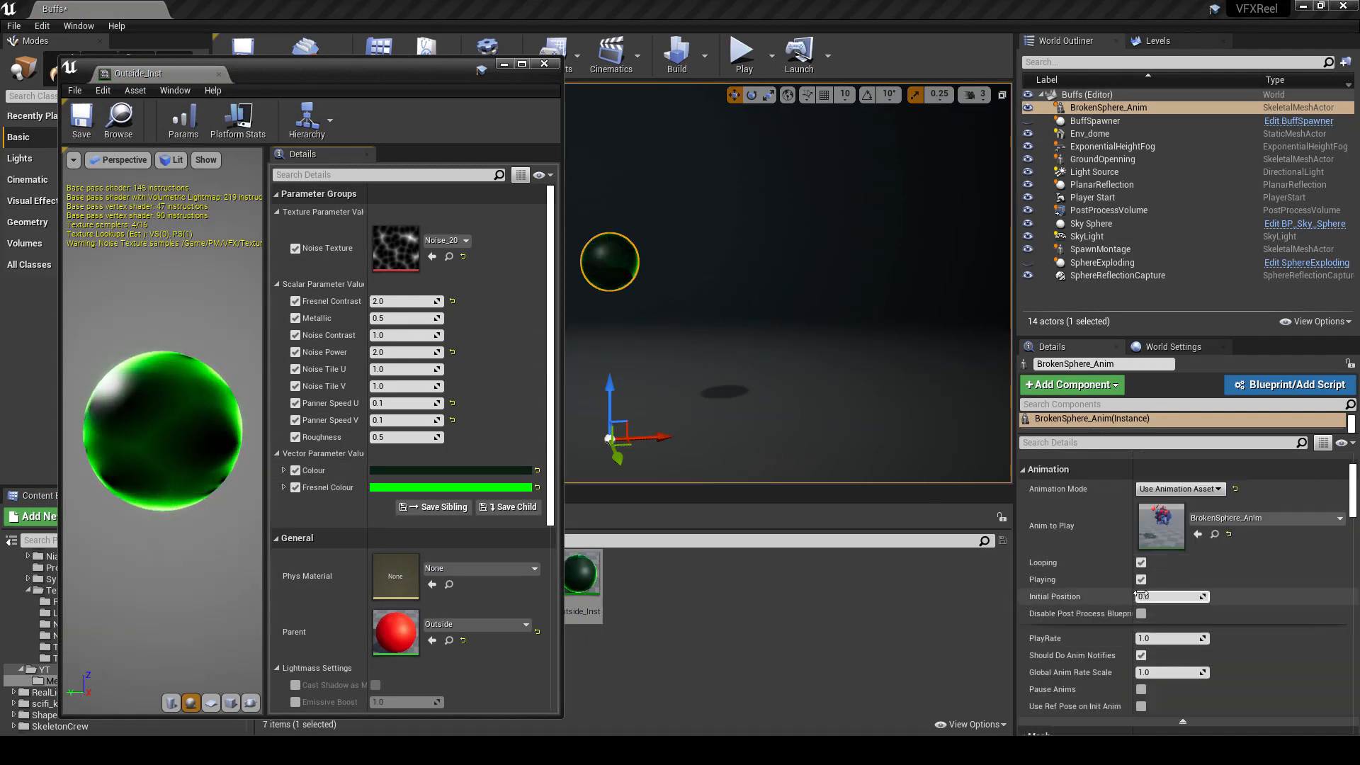
left_click_drag(1169, 596, 1141, 597)
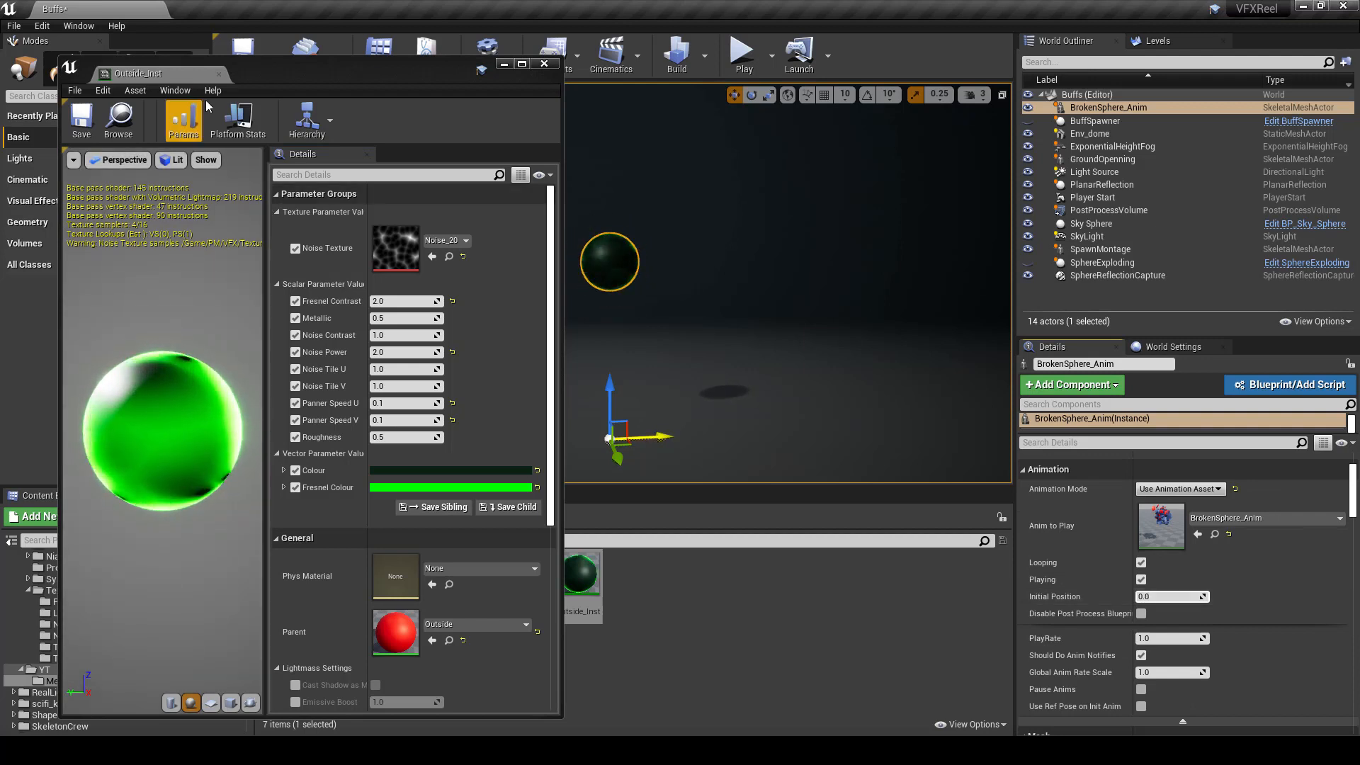
left_click(218, 74)
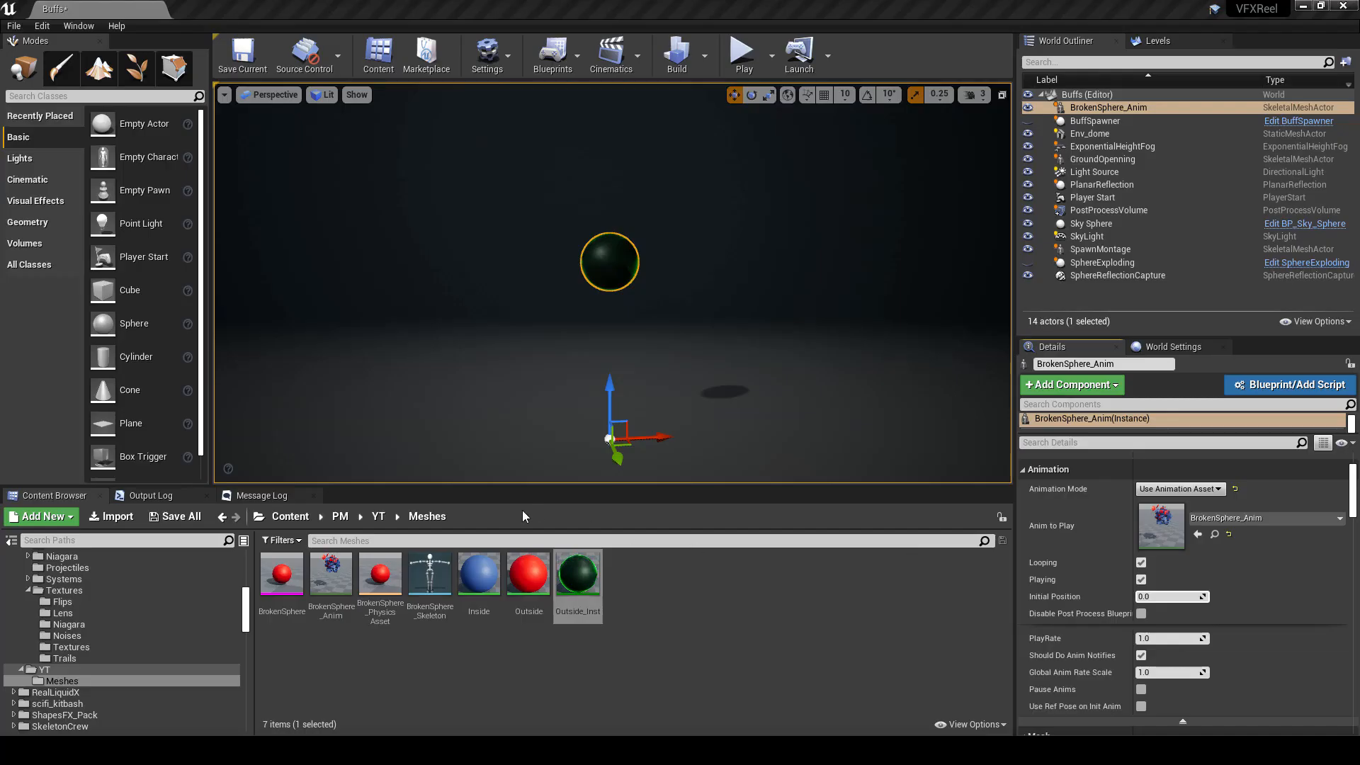
Step: Open the Inside material, delete its Param colour node, and move the editor window clear of the Content Browser
double_click(478, 573)
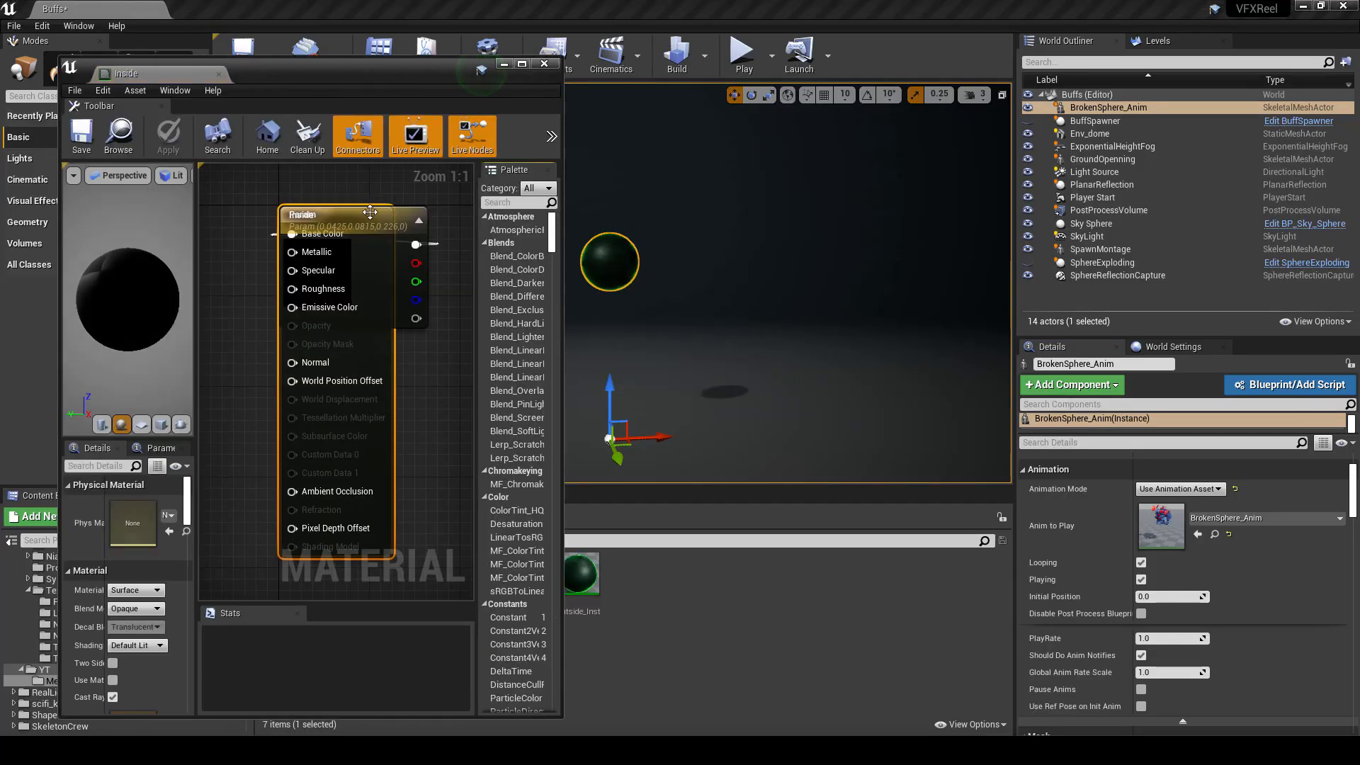
left_click_drag(370, 212, 302, 200)
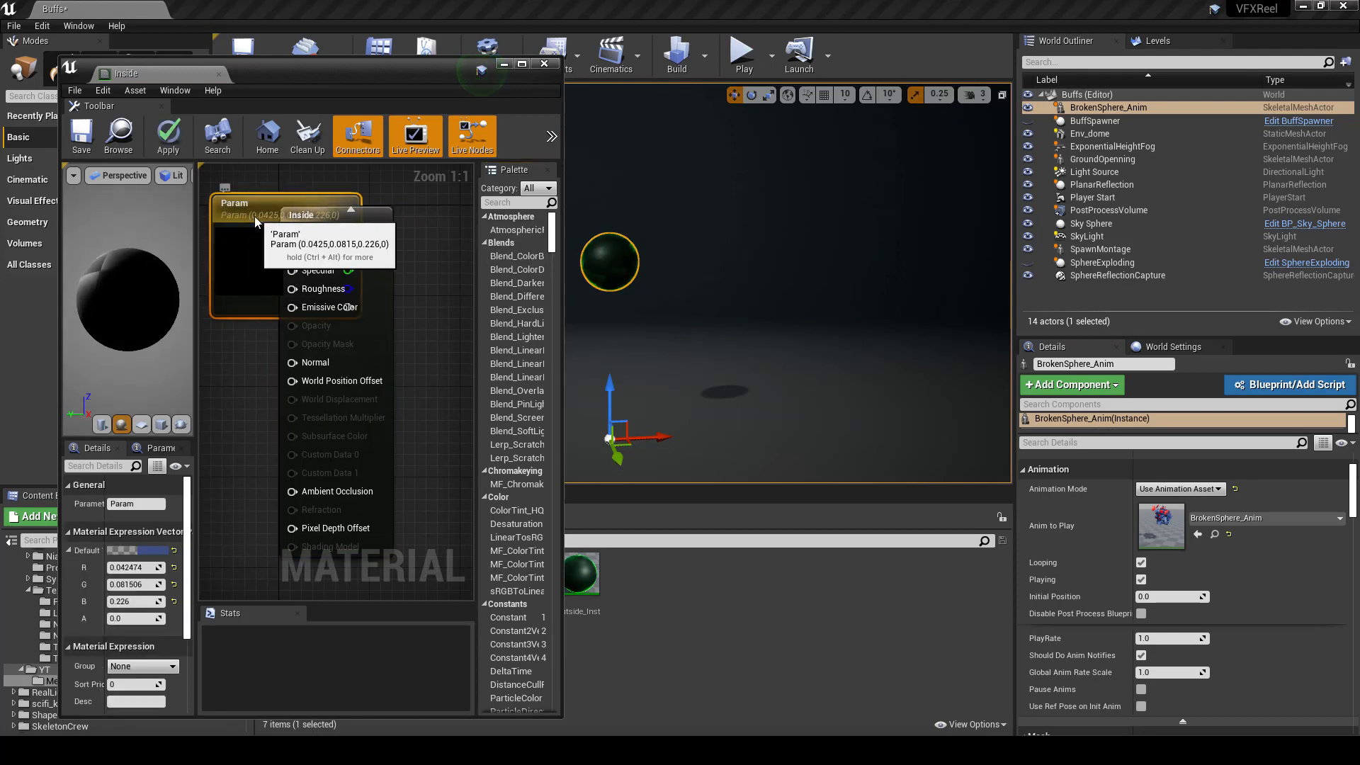
key("Delete")
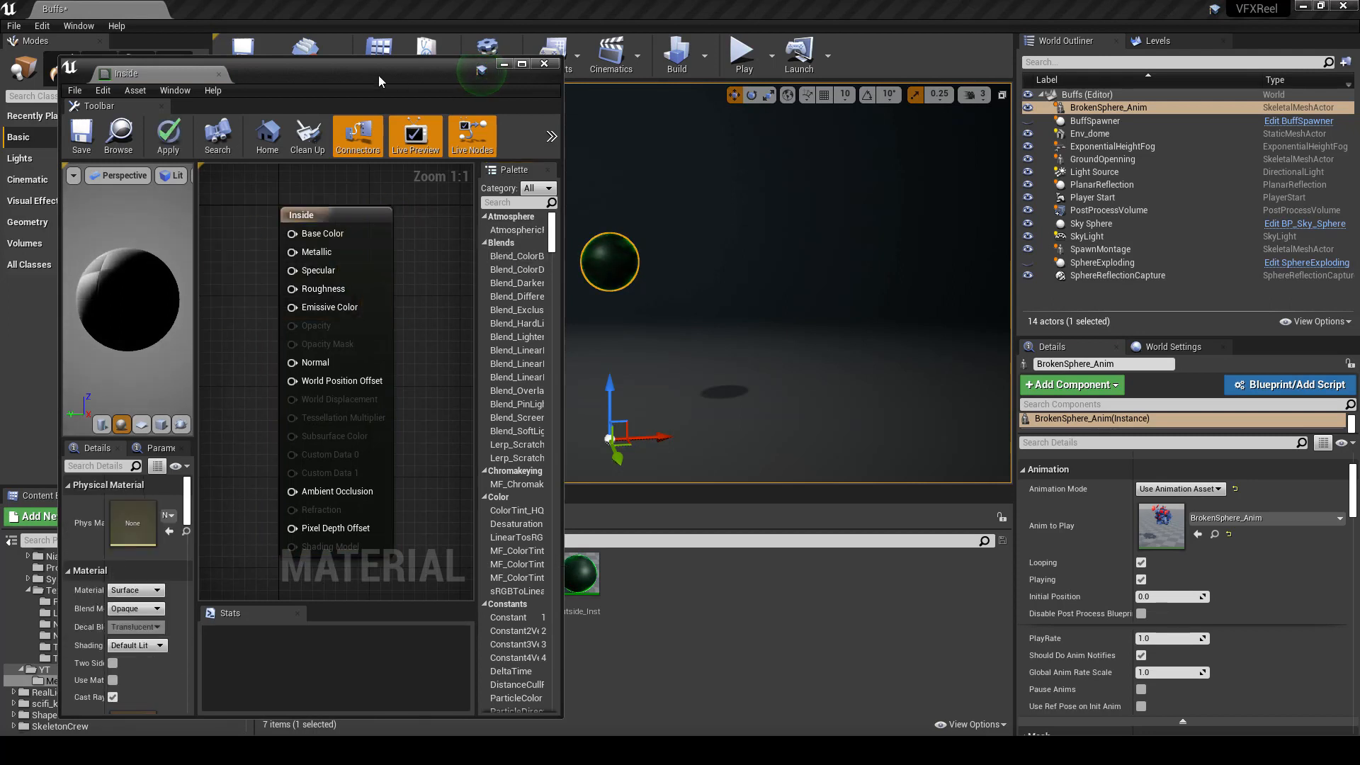
left_click_drag(378, 75, 1112, 43)
Step: Open the Outside material and copy its whole node network into the Inside material graph
double_click(534, 568)
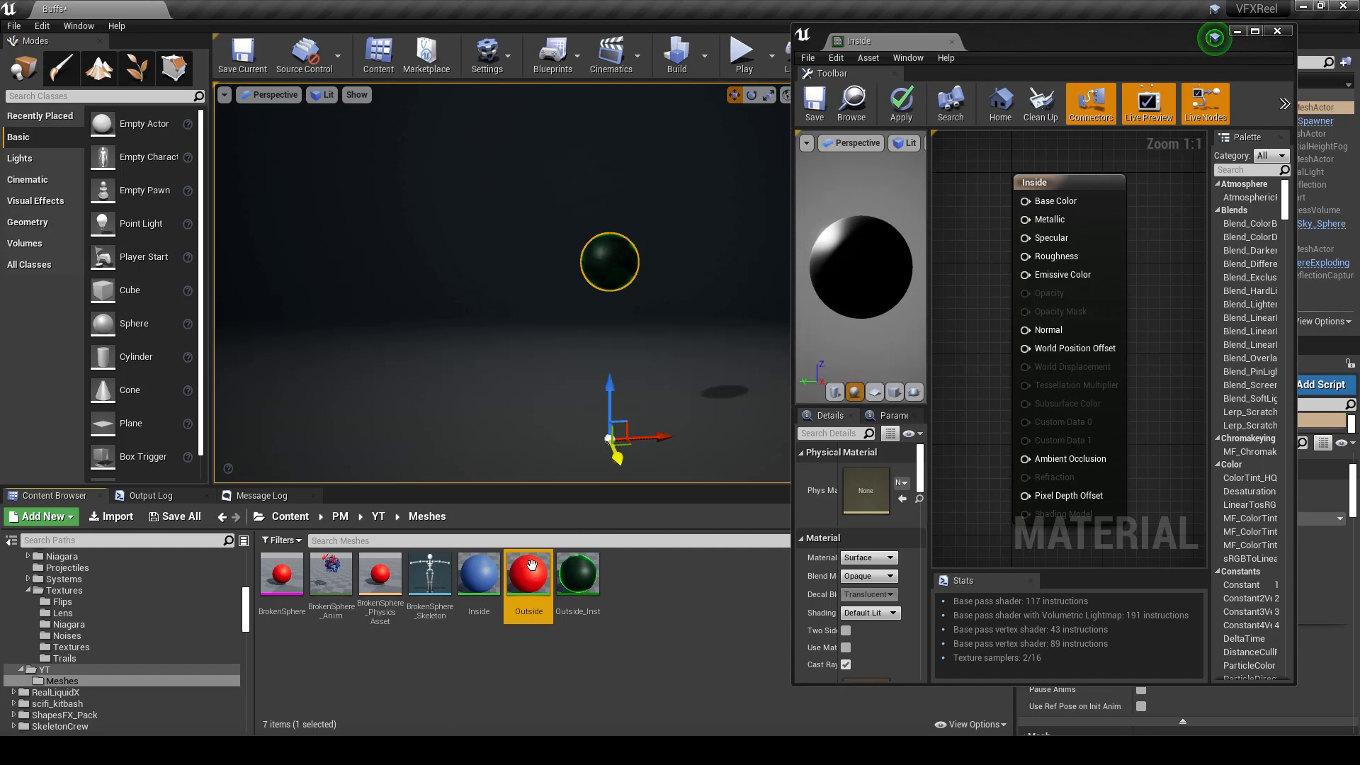
scroll(1064, 290, "down", 6)
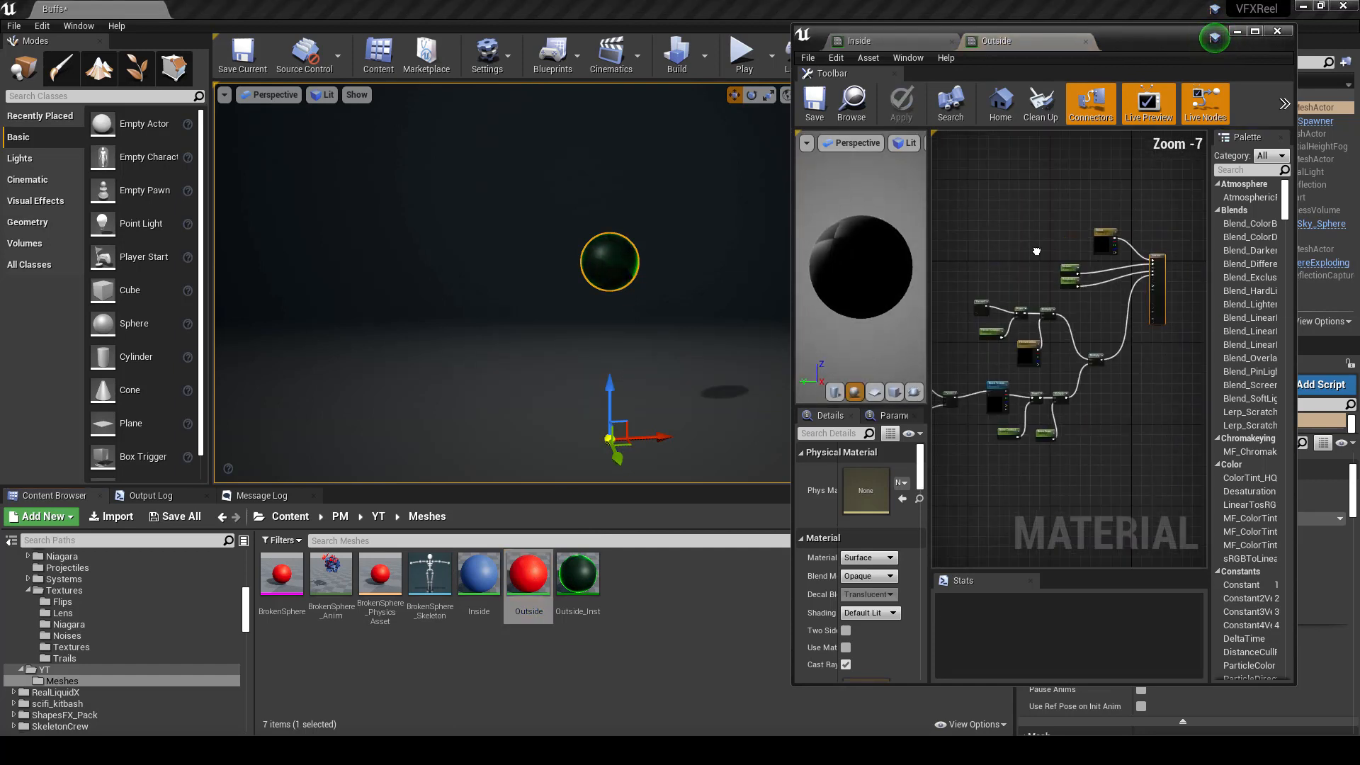
right_click_drag(970, 237, 959, 163)
left_click_drag(961, 155, 1180, 381)
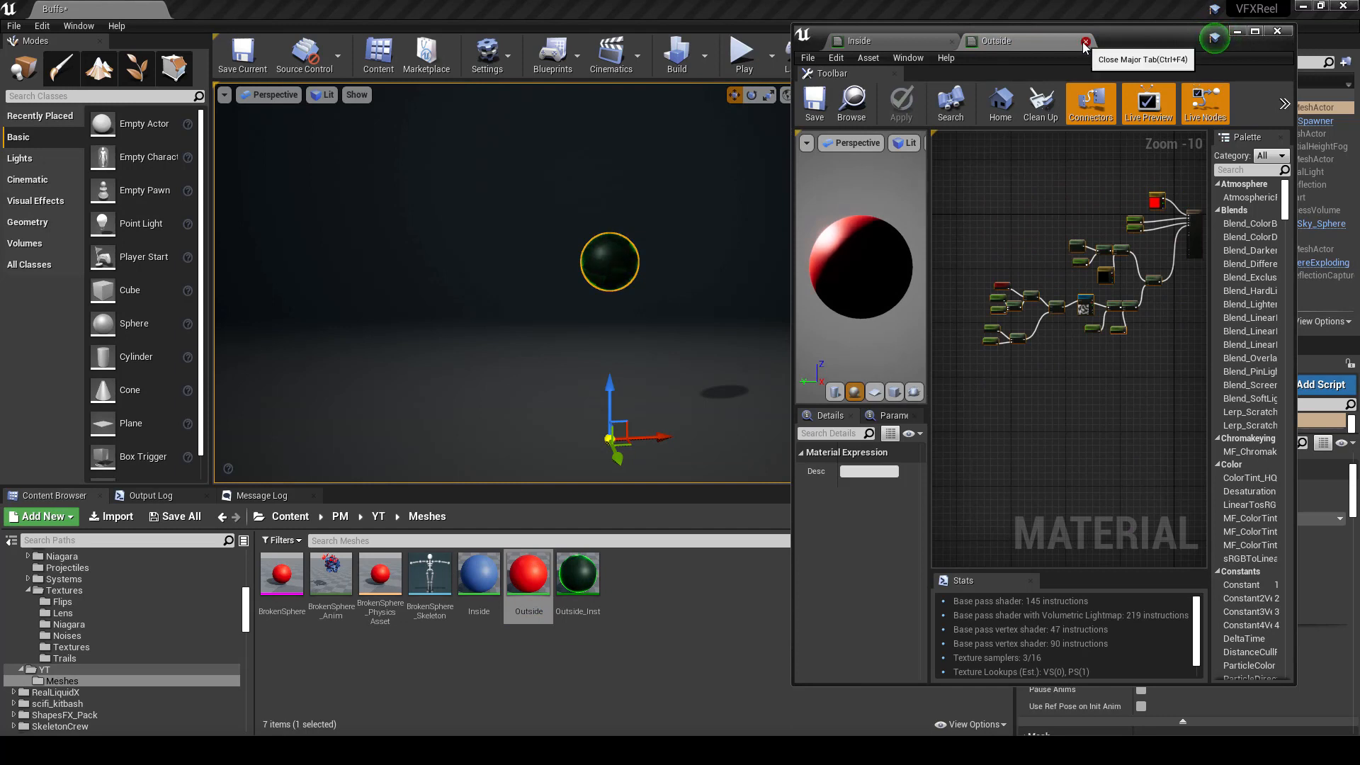
left_click(911, 44)
right_click_drag(962, 239, 1177, 259)
scroll(1063, 278, "down", 4)
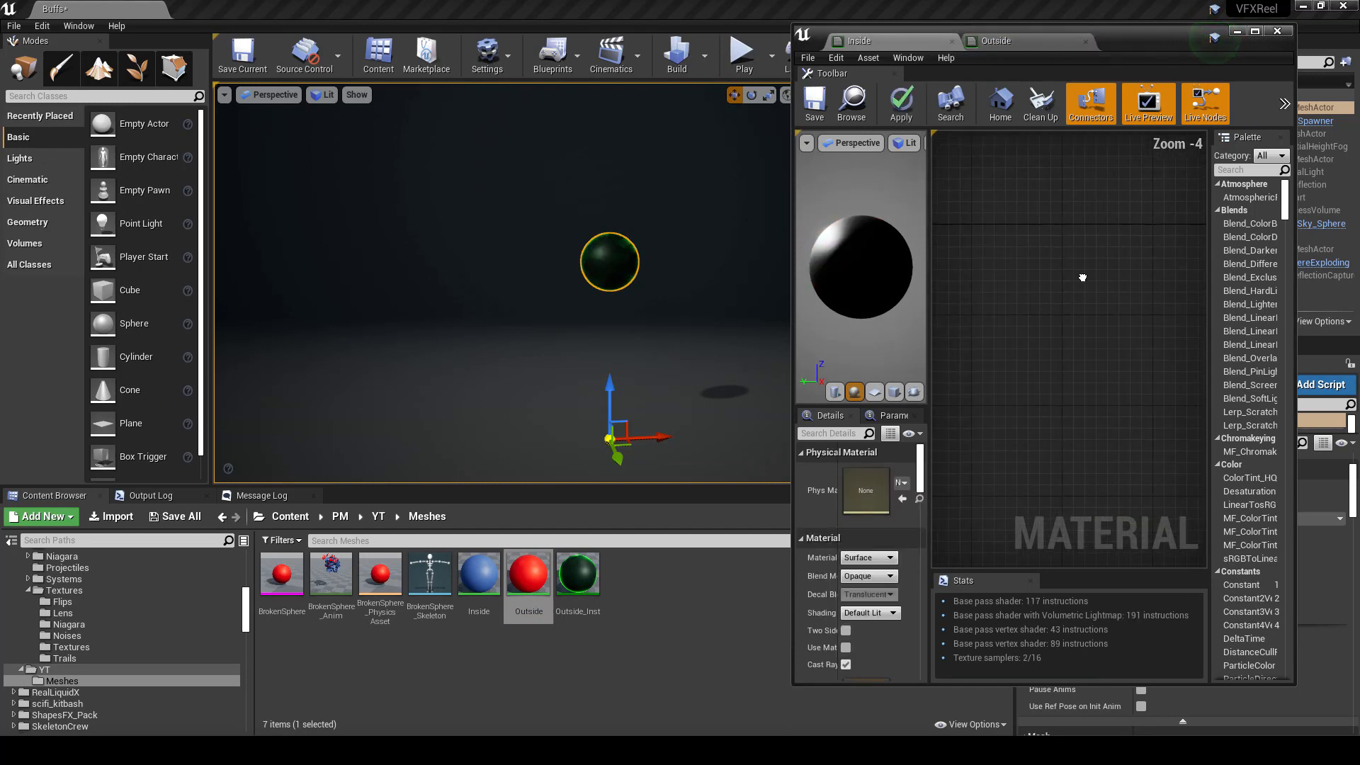
key("ctrl+v")
scroll(1063, 273, "down", 2)
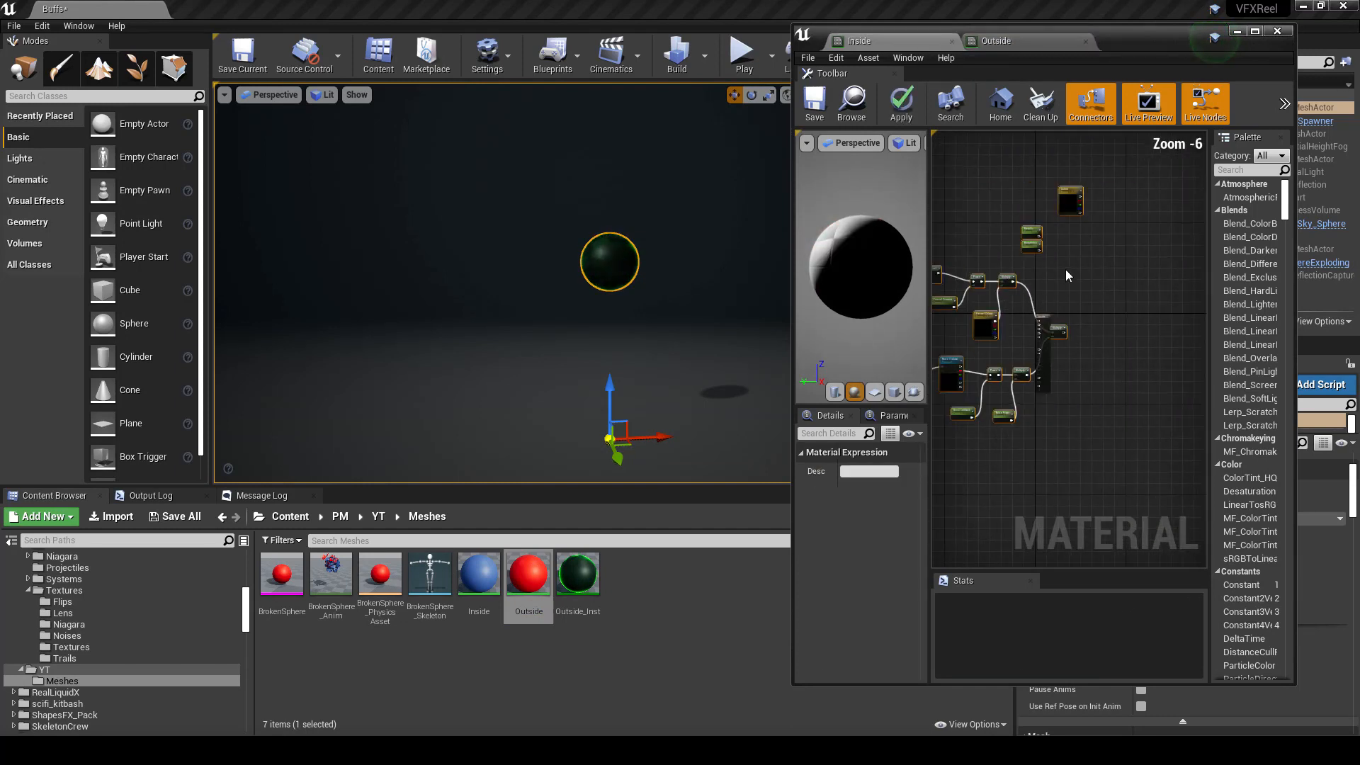
Step: Move the pasted nodes clear of the Inside result node and close the Outside material
right_click_drag(1066, 270, 1171, 254)
left_click_drag(1174, 191, 1102, 243)
left_click(1063, 181)
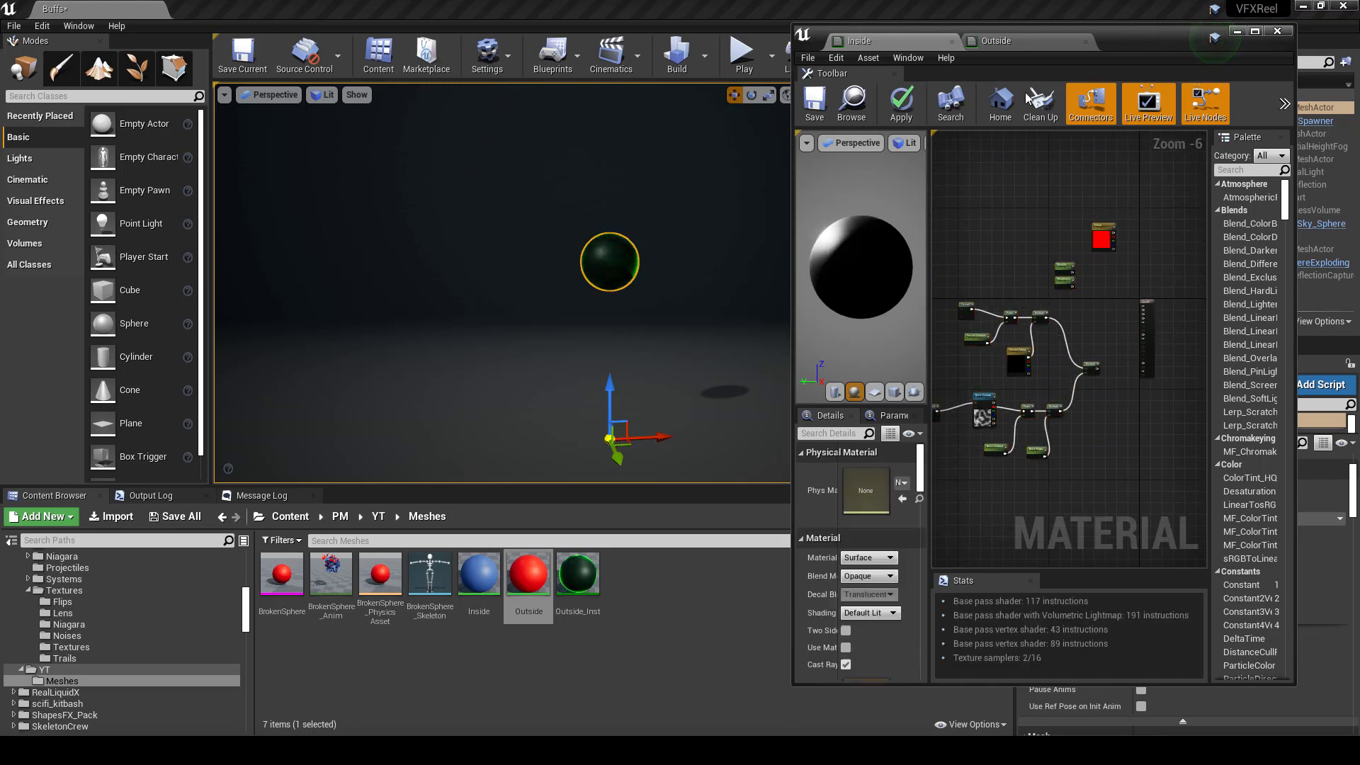
left_click(1066, 43)
left_click(1086, 42)
Step: Connect the Colour, Metallic and Roughness parameters to the Inside material's Base Color, Metallic and Roughness inputs
scroll(1072, 254, "up", 2)
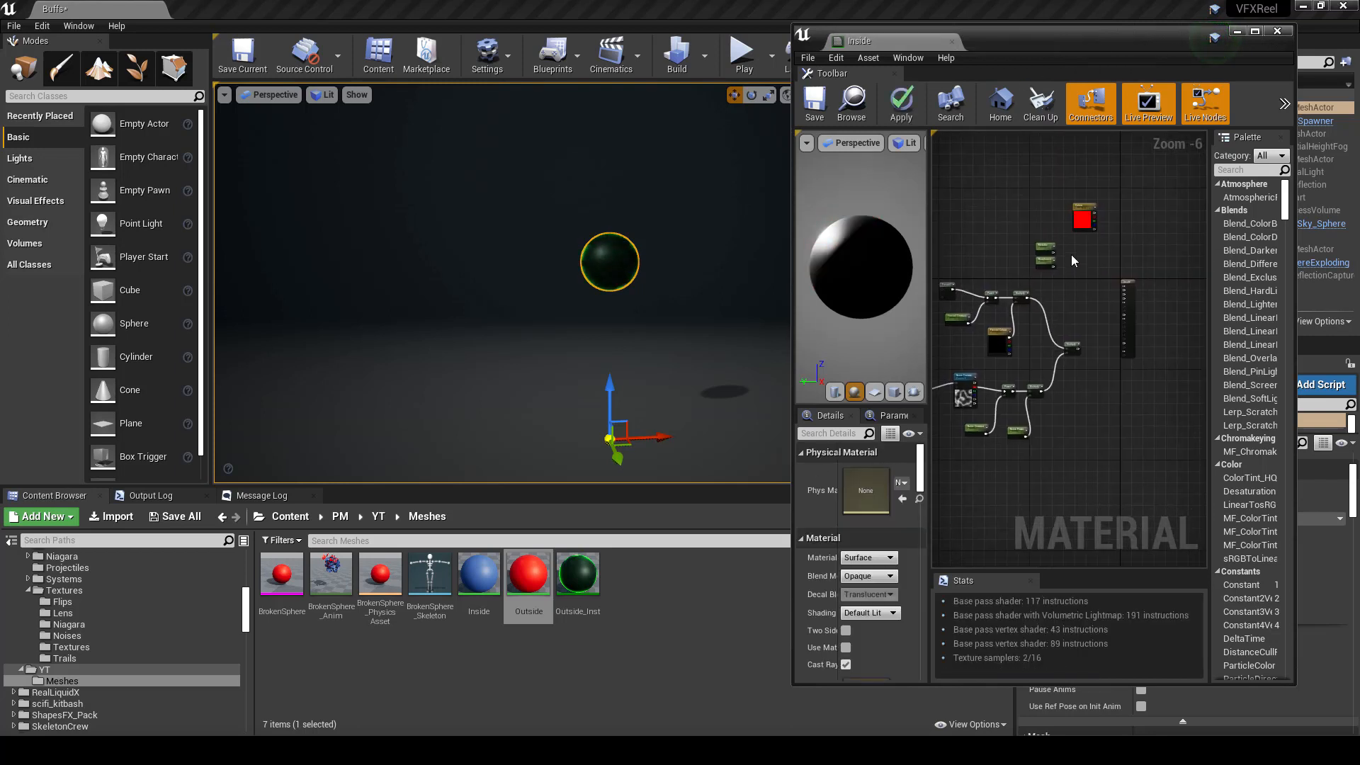
left_click(1070, 168)
left_click_drag(1069, 168, 1098, 226)
left_click_drag(1153, 288, 1153, 286)
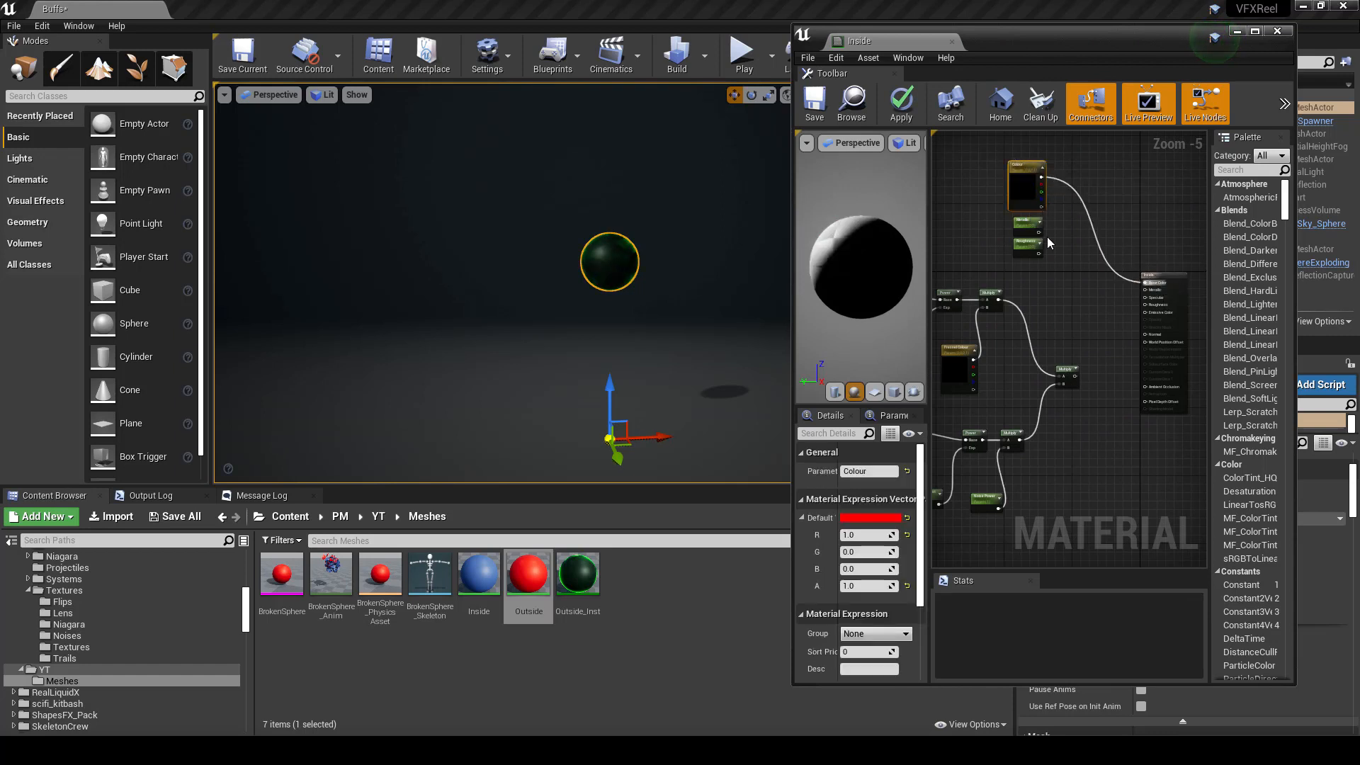
left_click_drag(1037, 230, 1132, 292)
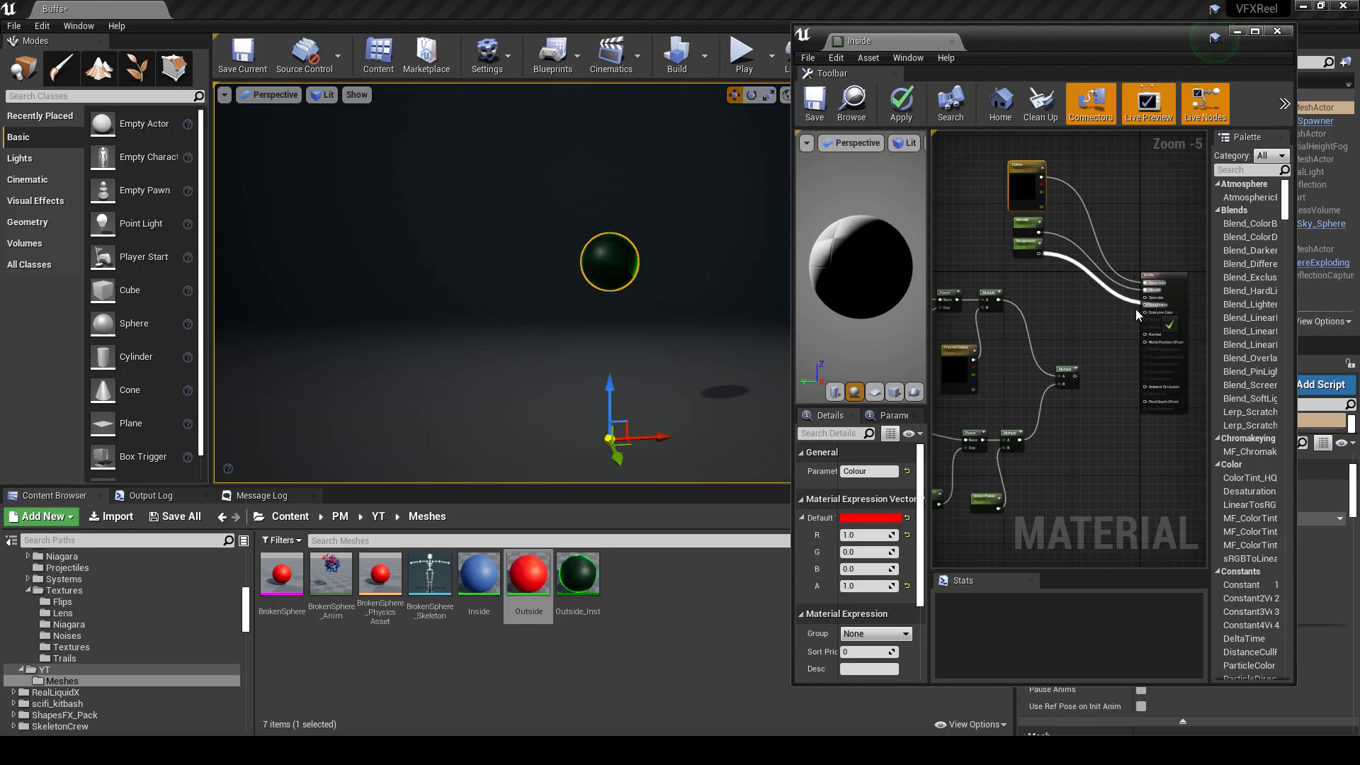
left_click_drag(1137, 309, 1138, 306)
Step: Delete the Fresnel branch and the node combining it with the noise from the Inside material
right_click_drag(1082, 320, 1108, 253)
left_click_drag(1101, 309, 1173, 245)
right_click_drag(1081, 261, 1204, 253)
right_click_drag(1021, 269, 991, 248)
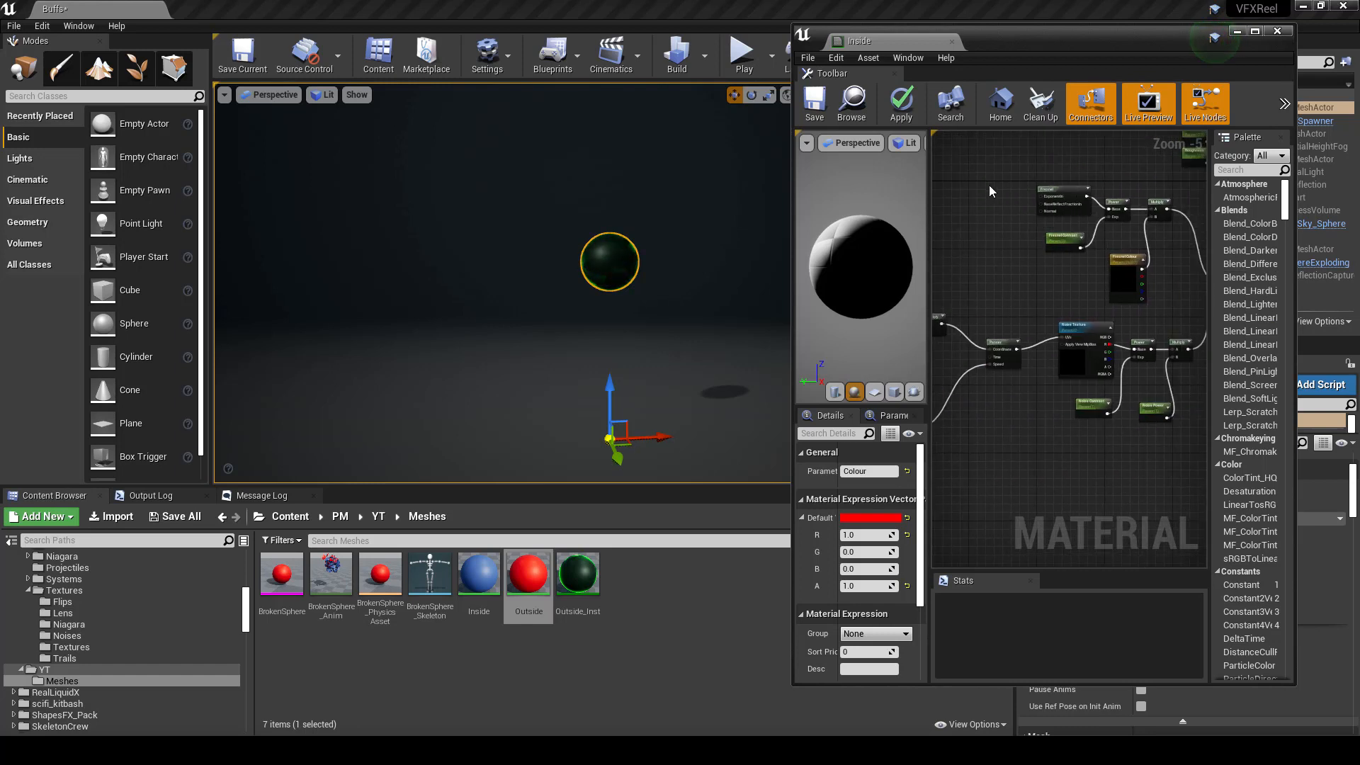
left_click_drag(1176, 287, 1177, 289)
right_click_drag(1161, 276, 1039, 254)
key("Delete")
left_click(1039, 254)
key("Delete")
right_click_drag(968, 278, 1141, 226)
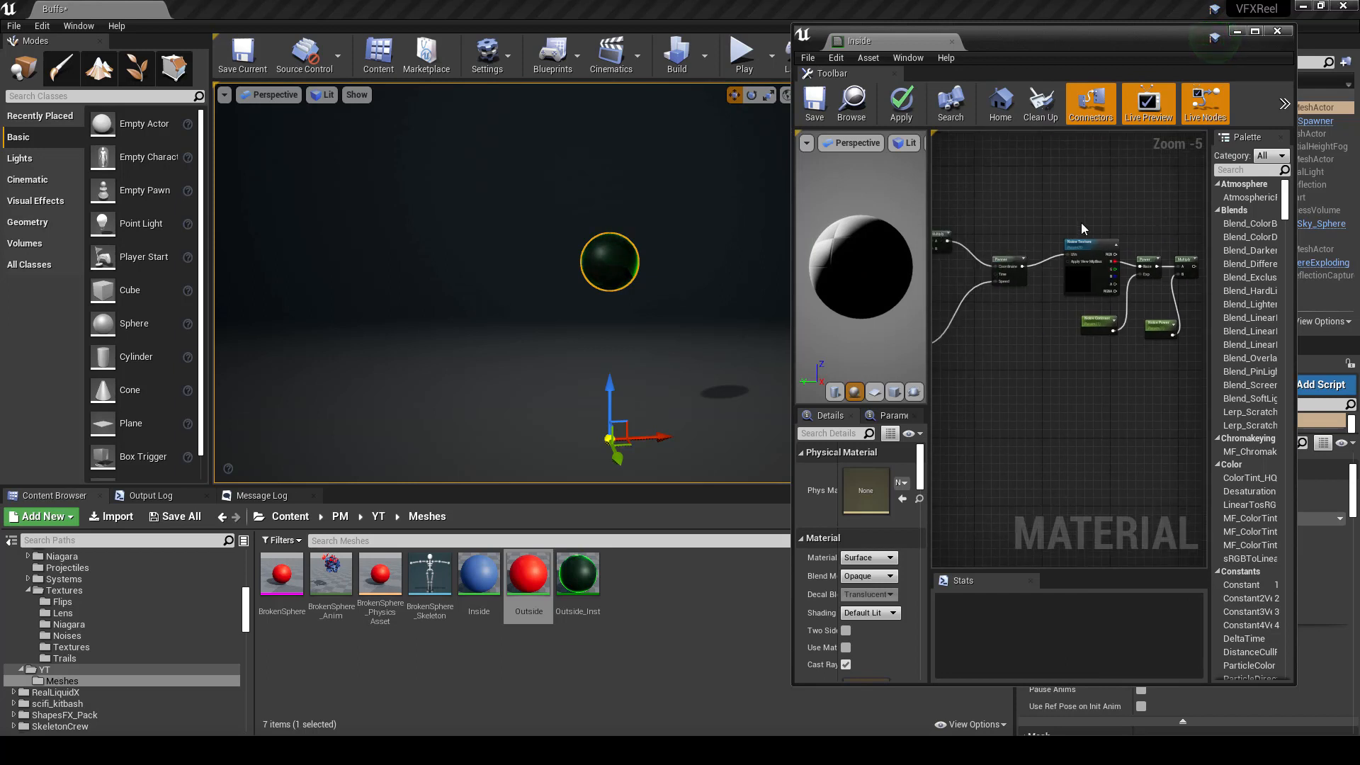
Step: Move the noise network beside the result node, connect its final Multiply to Emissive Color, and save and close the Inside material
scroll(1048, 186, "down", 1)
mouse_move(1027, 170)
right_mouse_down()
mouse_move(1139, 190)
mouse_move(1024, 192)
right_mouse_up()
scroll(1062, 190, "down", 3)
left_click_drag(960, 191, 1169, 296)
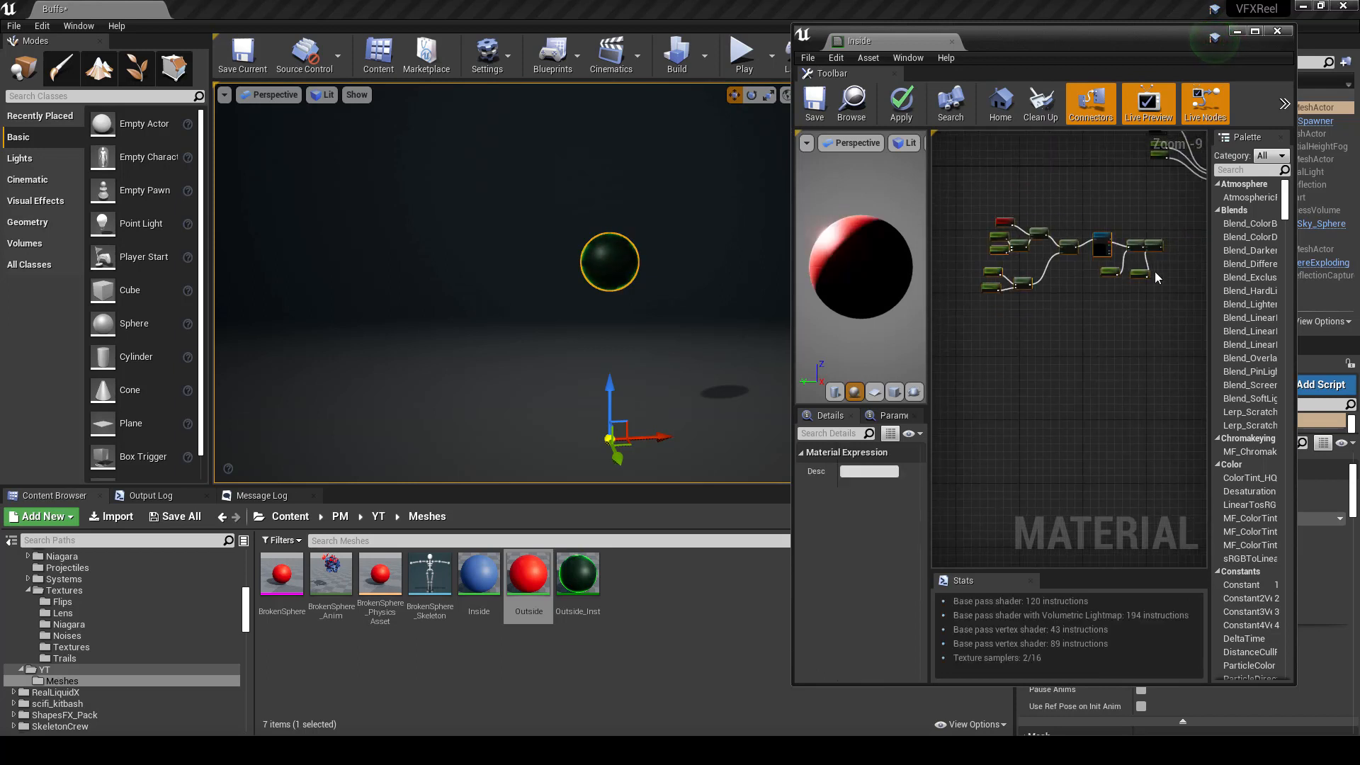
scroll(997, 313, "up", 6)
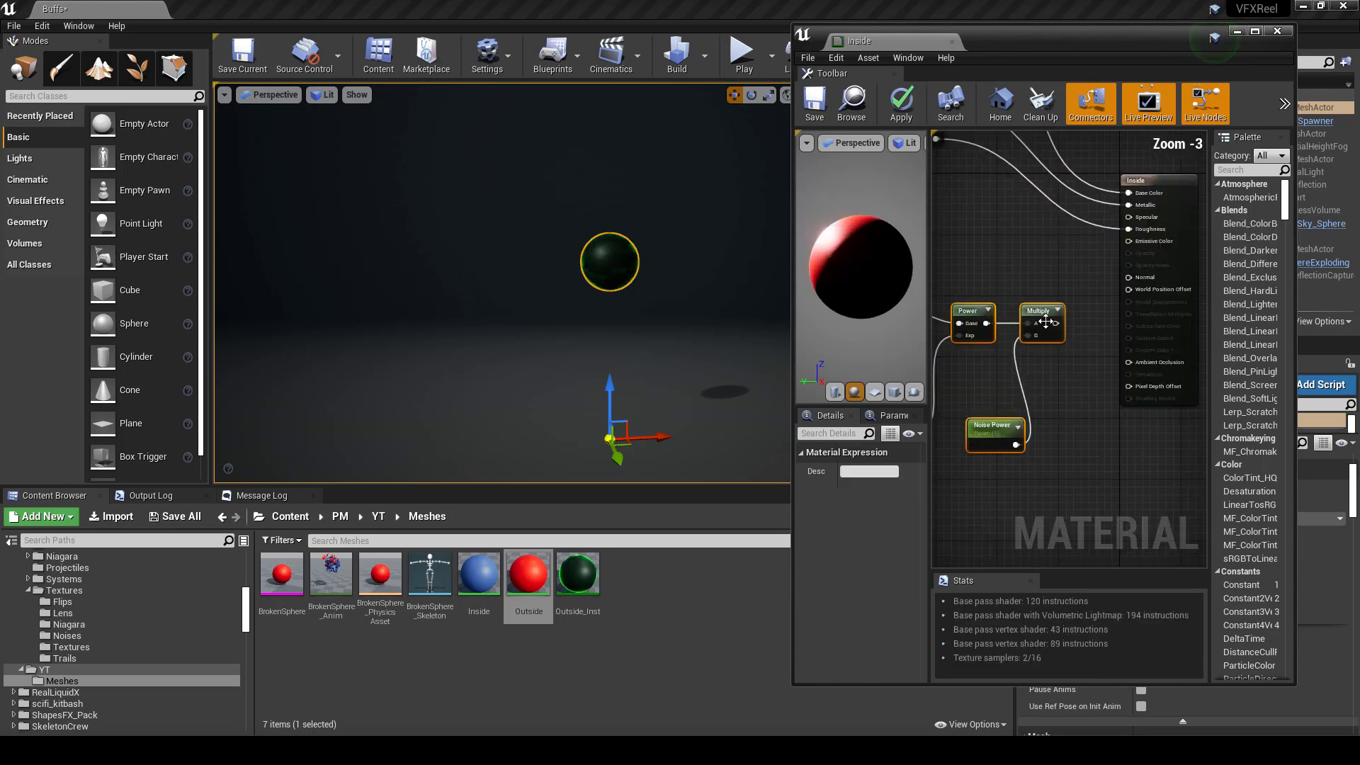
left_click_drag(1134, 243, 1135, 243)
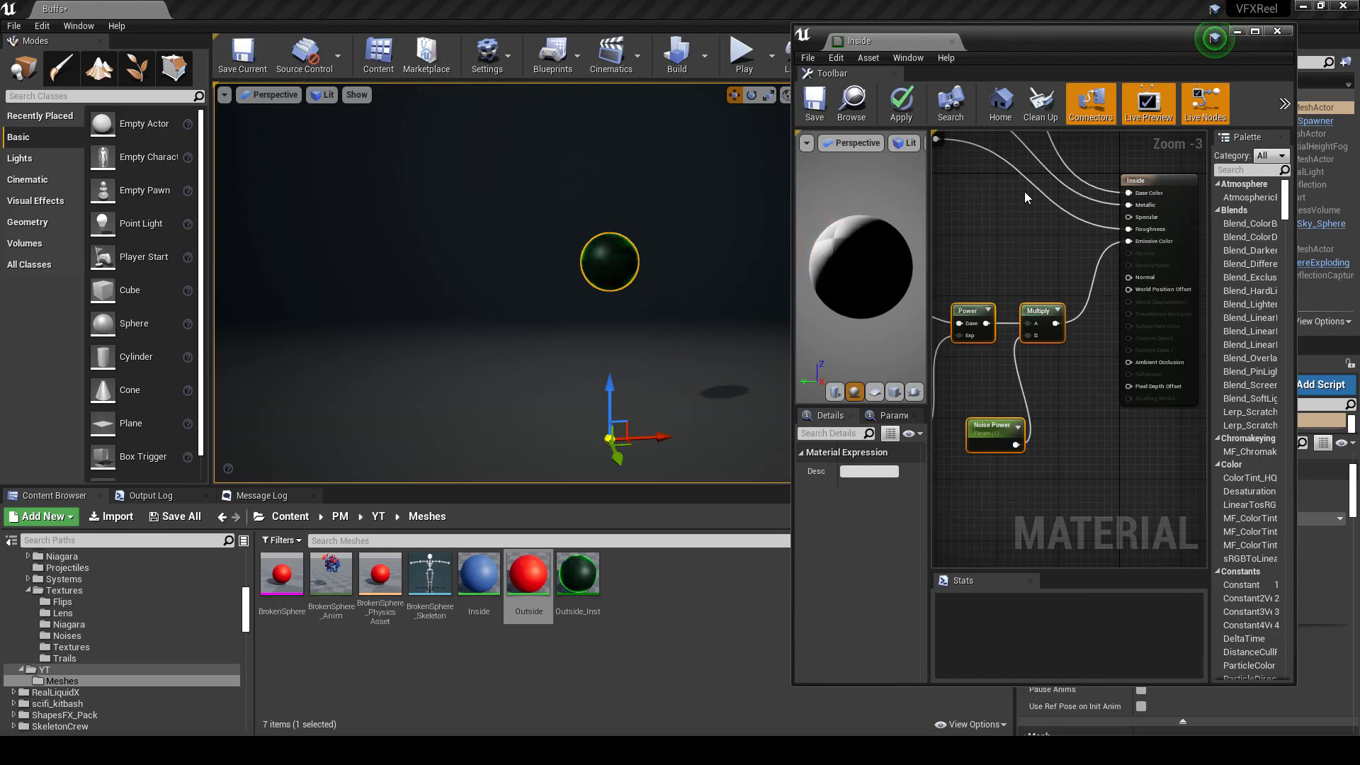
left_click(816, 102)
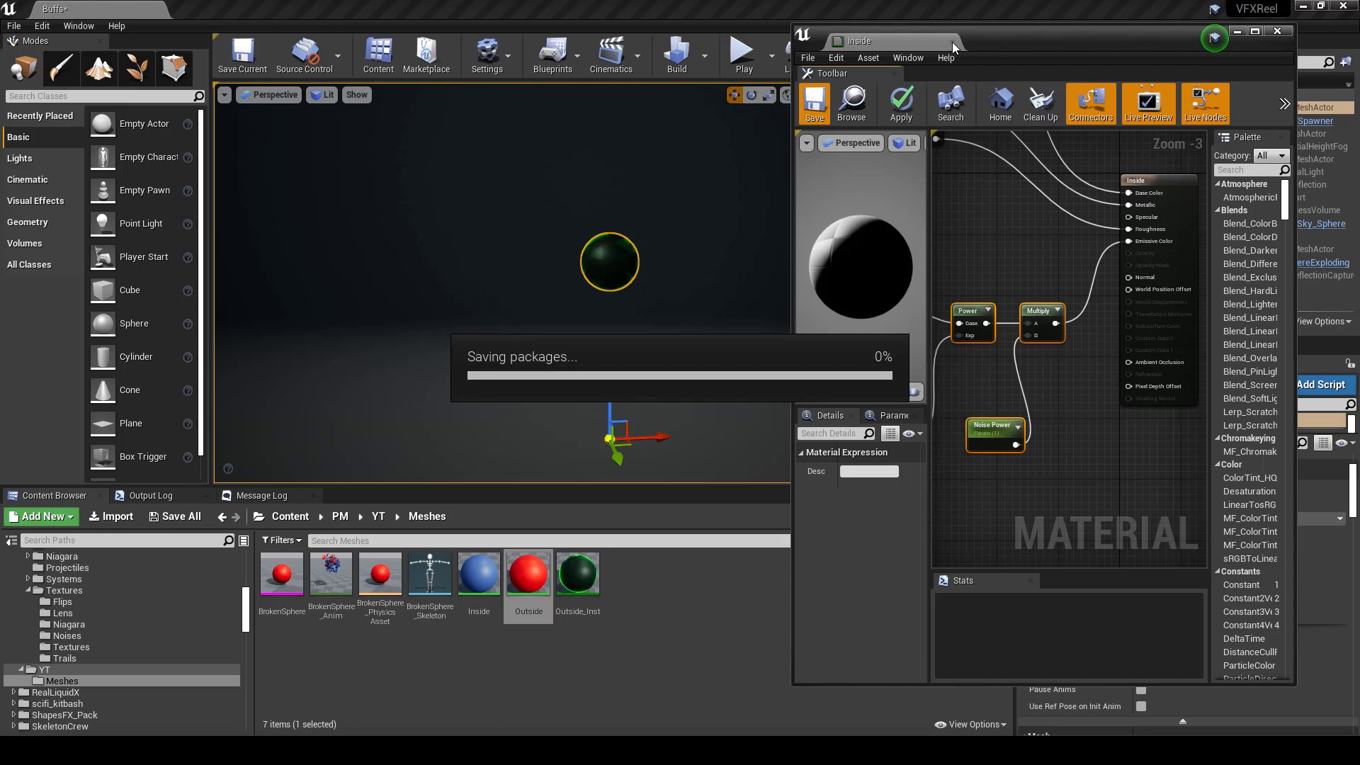
left_click(952, 41)
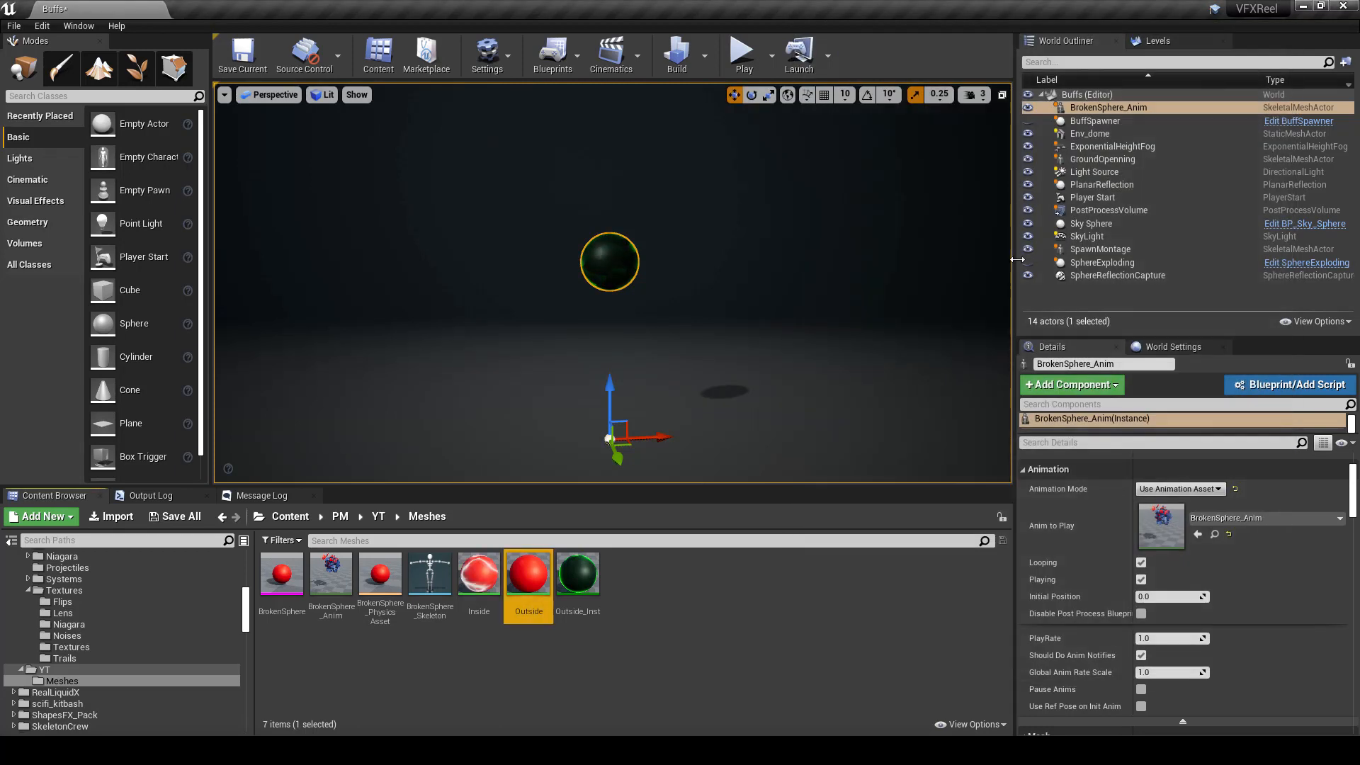
Step: Set BrokenSphere_Anim's Initial Position to about 1.73 to expose the inner faces, and switch the viewport to game view
mouse_move(1134, 597)
left_mouse_down()
mouse_move(1161, 596)
mouse_move(1148, 596)
left_mouse_up()
right_click_drag(703, 361, 724, 347)
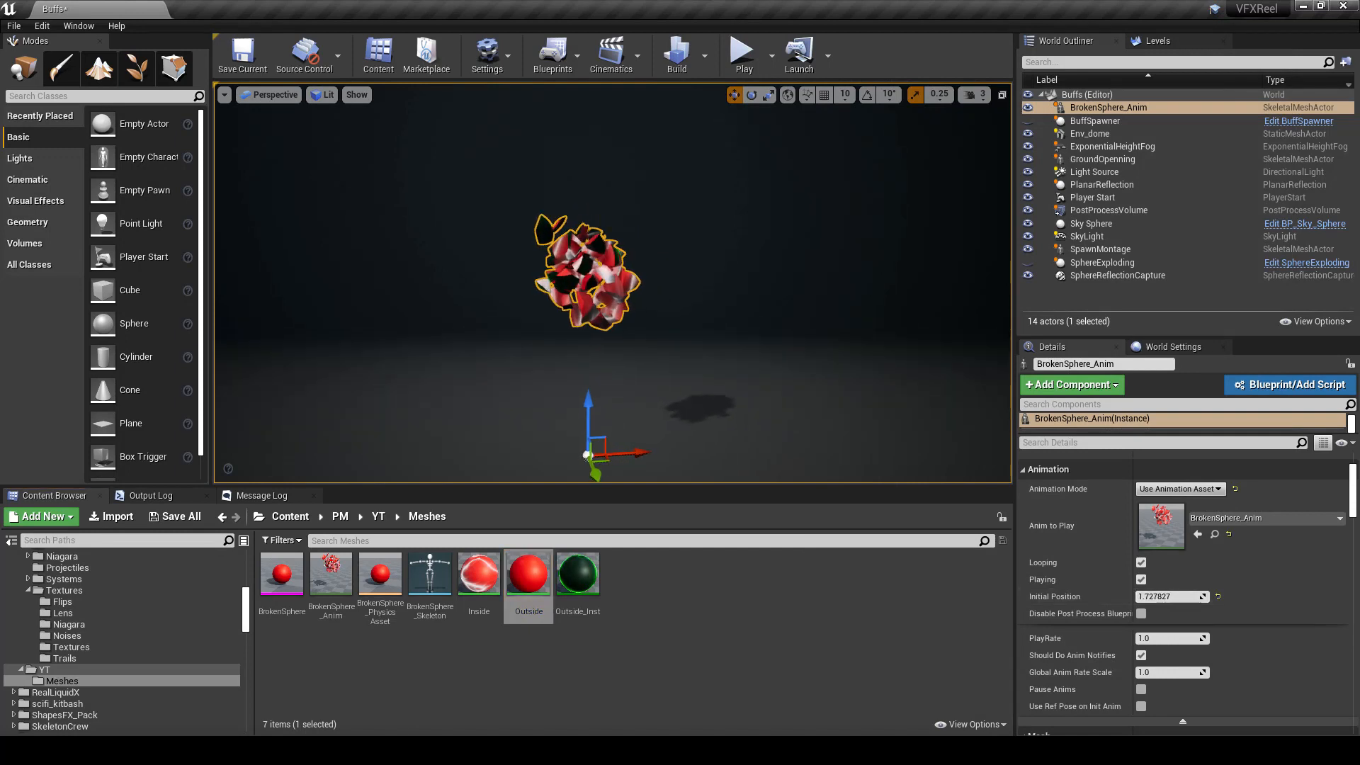
key("g")
key("g")
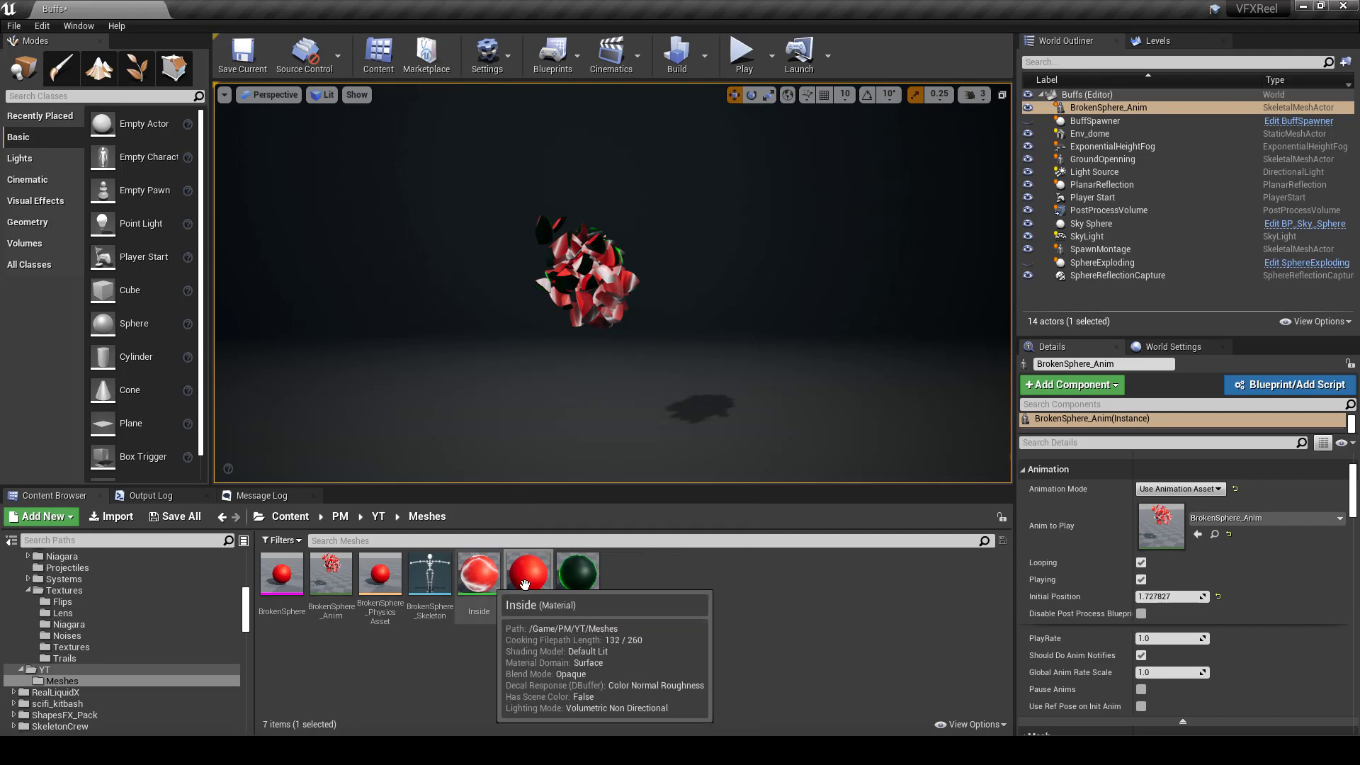
Step: Create a material instance of the Inside material and assign it to material Element 1 of BrokenSphere_Anim
right_click(479, 576)
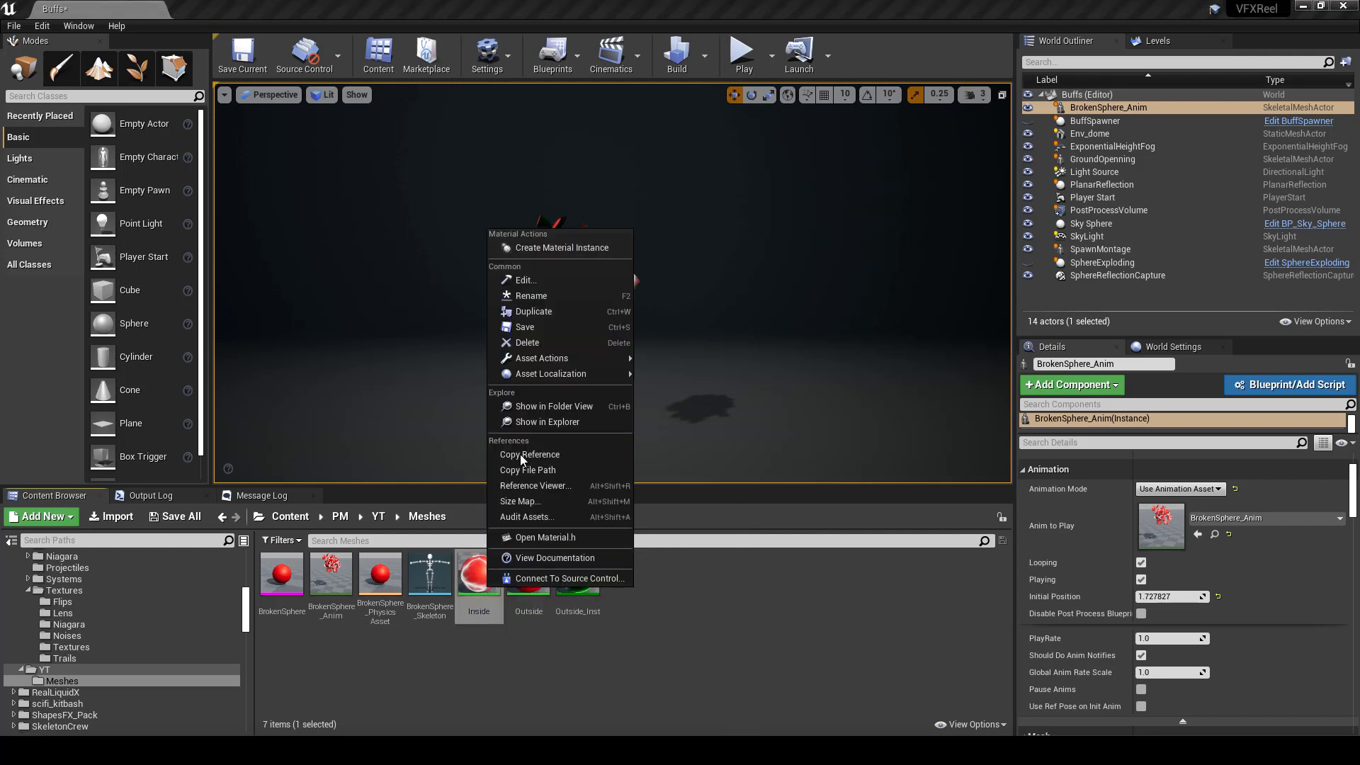
left_click(542, 254)
left_click(513, 585)
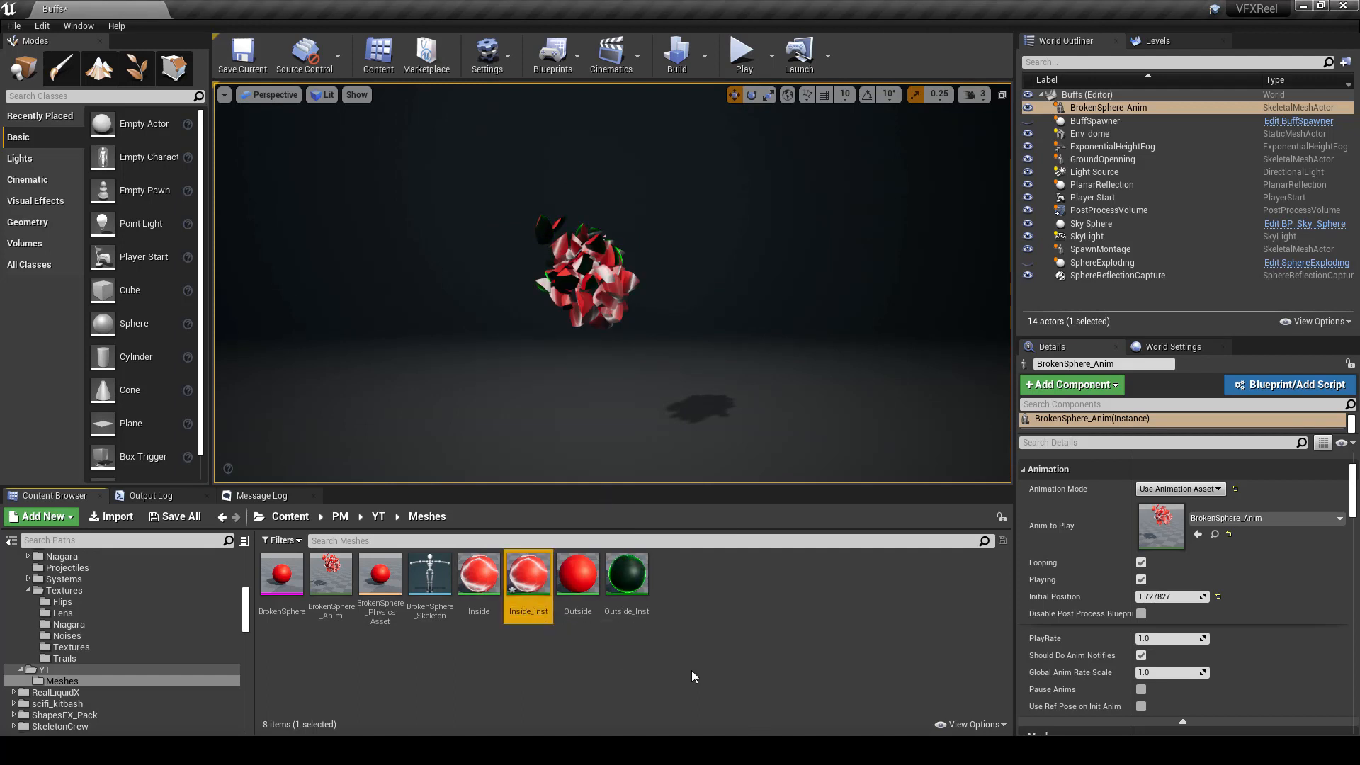
scroll(1136, 598, "down", 5)
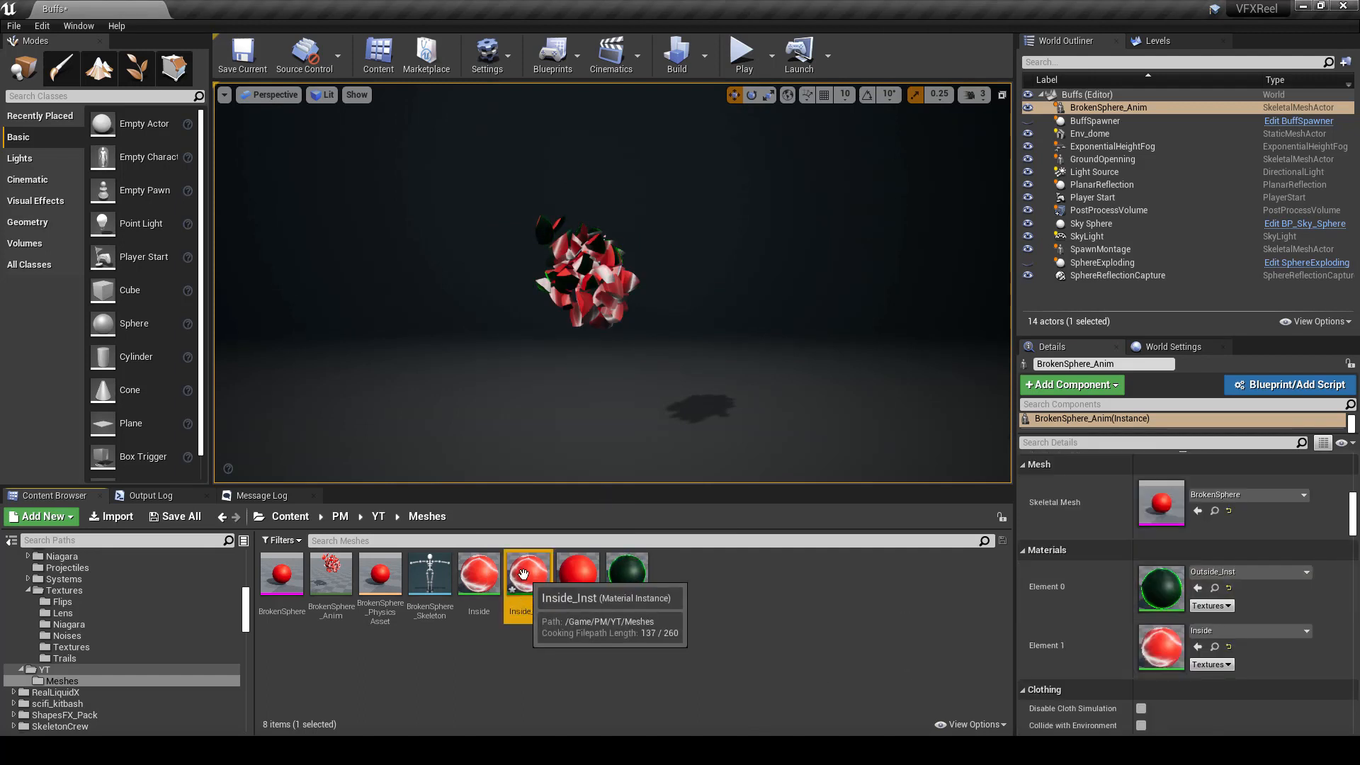
left_click_drag(528, 577, 1170, 655)
Step: Open Inside_Inst and enable the overrides for Noise Texture, all scalar parameters and Colour
double_click(1157, 632)
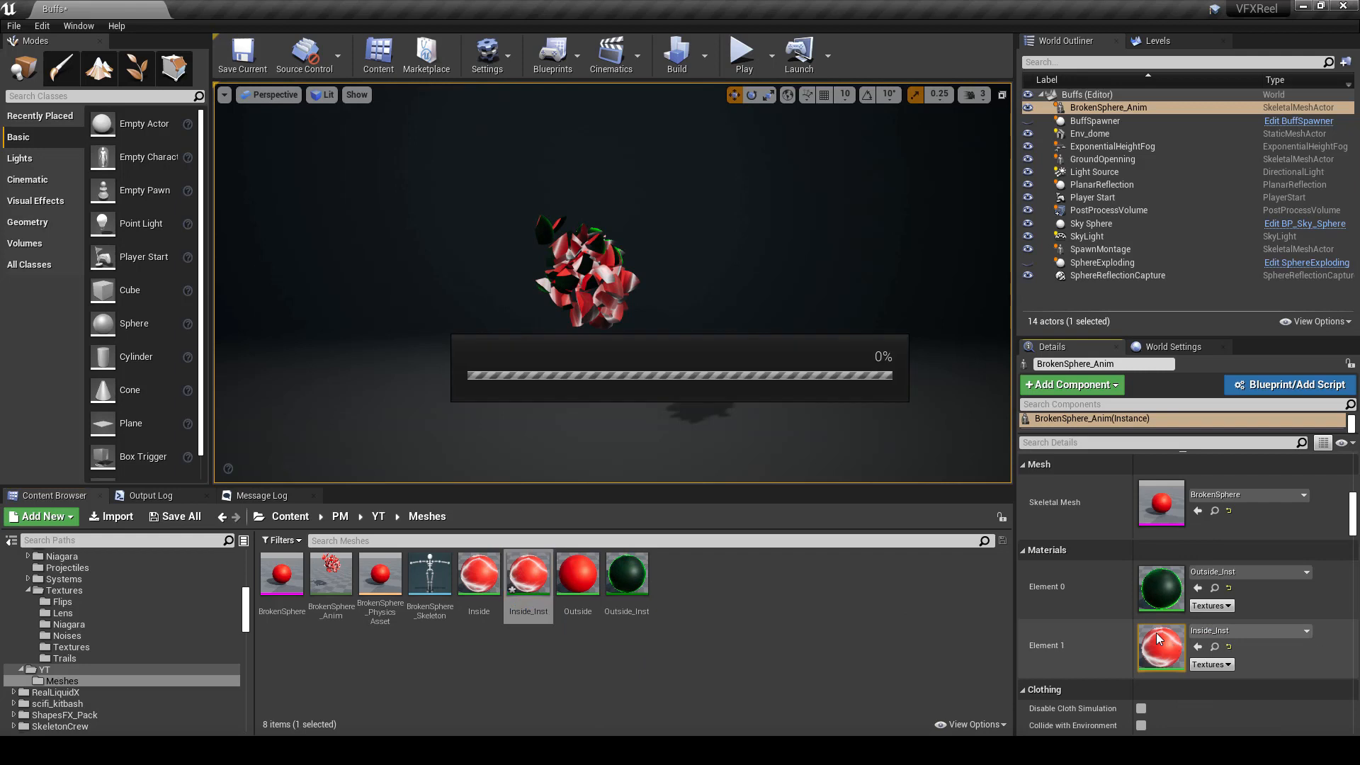
left_click(1029, 215)
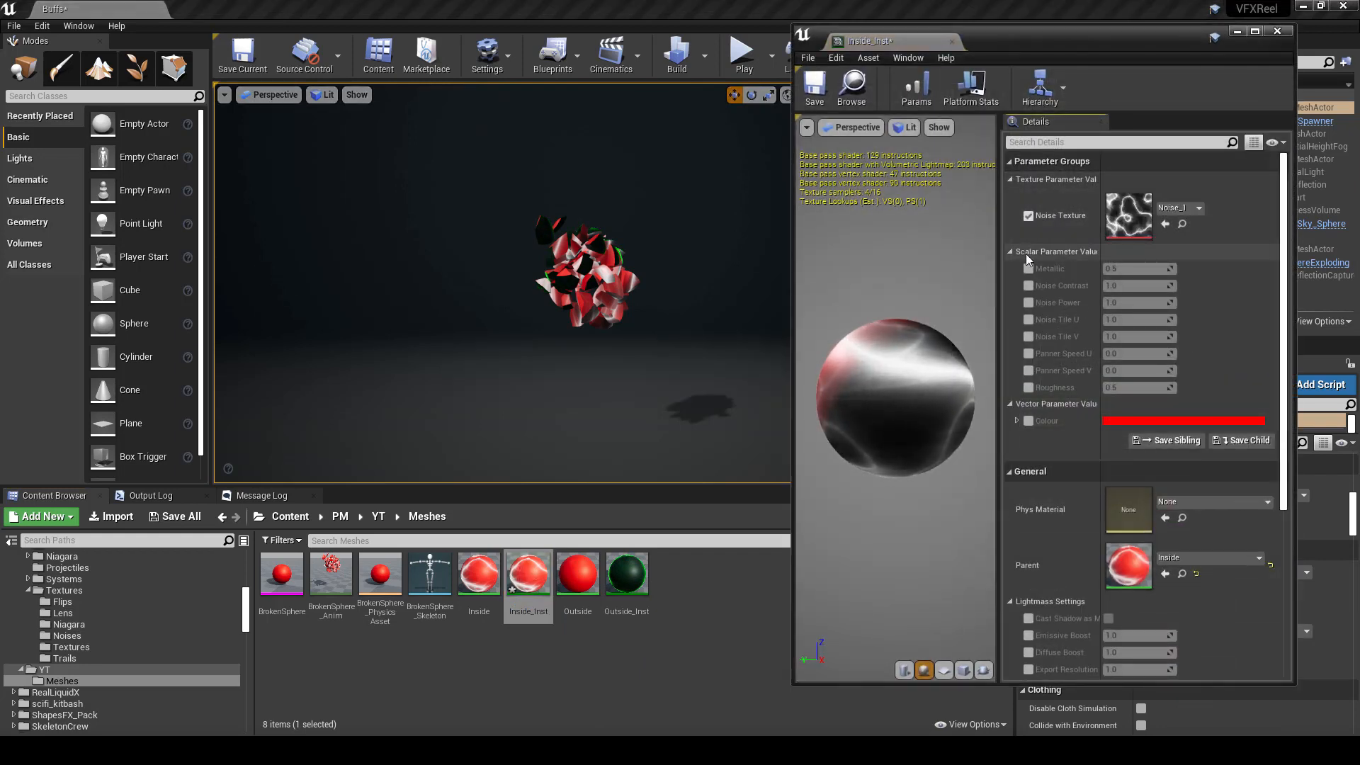
left_click(1029, 269)
left_click(1028, 285)
left_click(1029, 303)
left_click(1029, 320)
left_click(1029, 337)
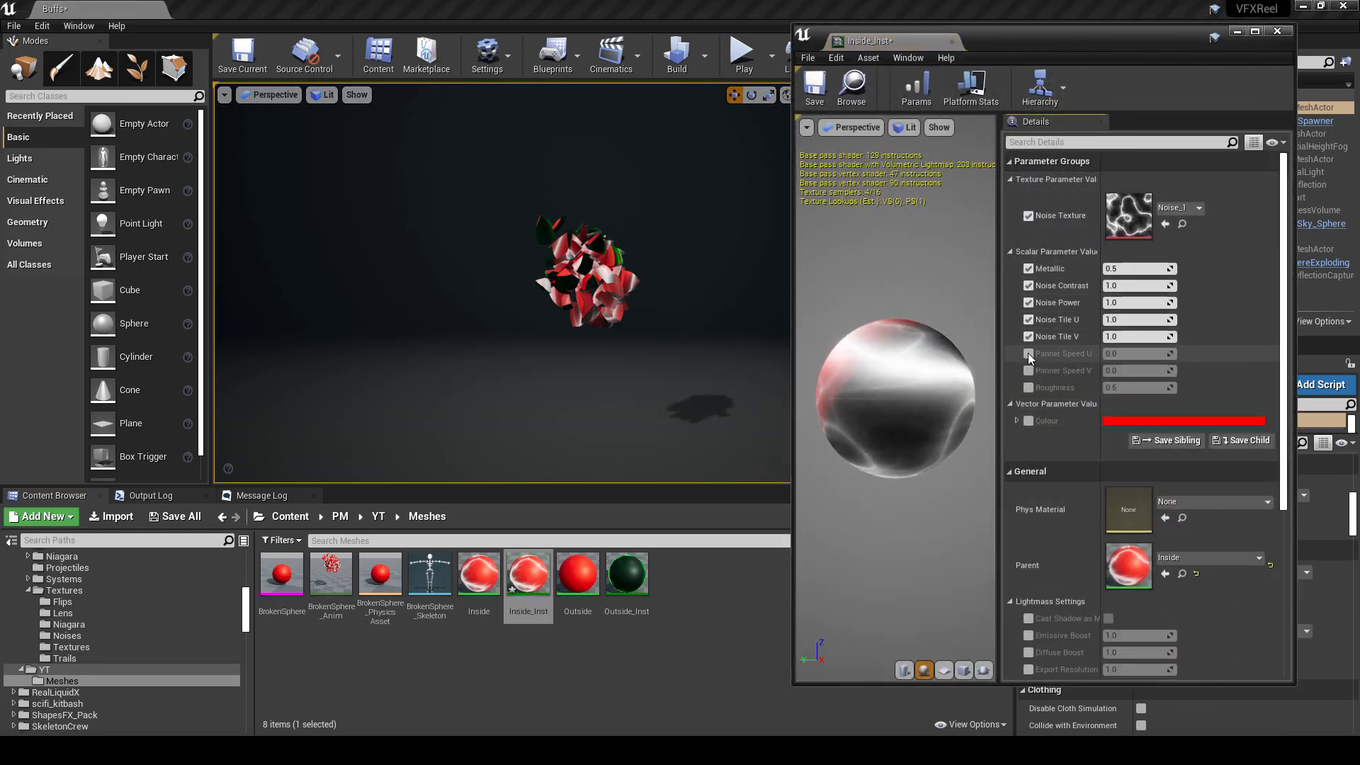
left_click(1029, 353)
left_click(1029, 371)
left_click(1029, 388)
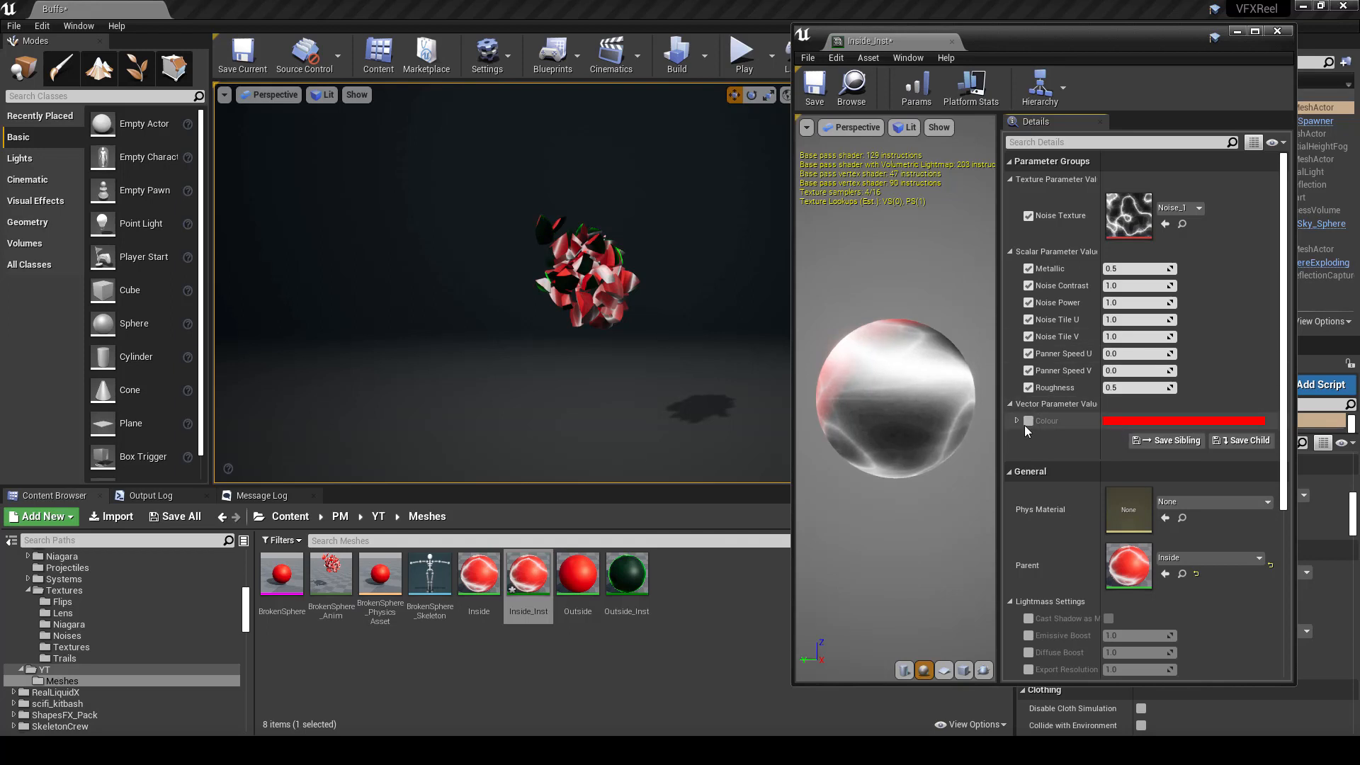
left_click(1029, 420)
Step: Set the Colour parameter of Inside_Inst to a dark green, sRGB hex 12351EFF
left_click(1120, 422)
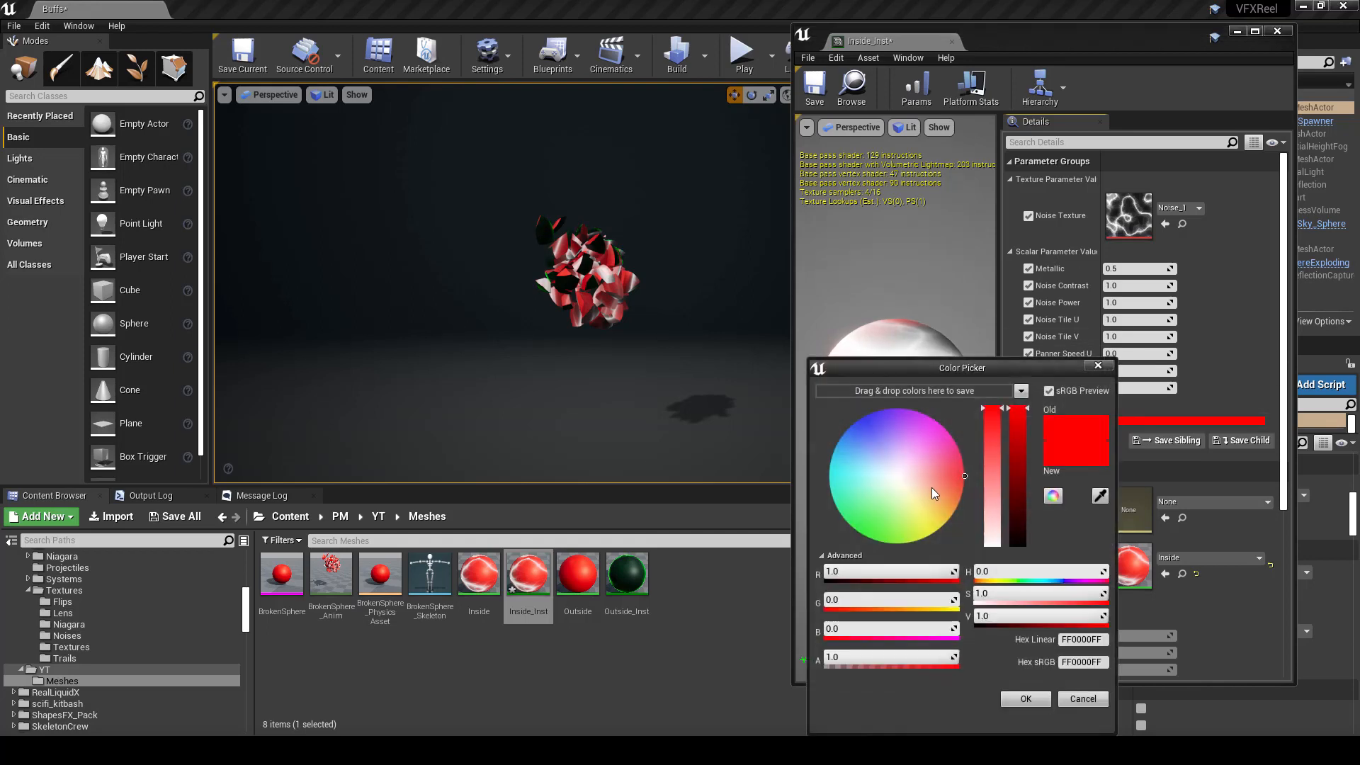
left_click(1022, 537)
left_click_drag(859, 509, 858, 517)
left_click(1018, 540)
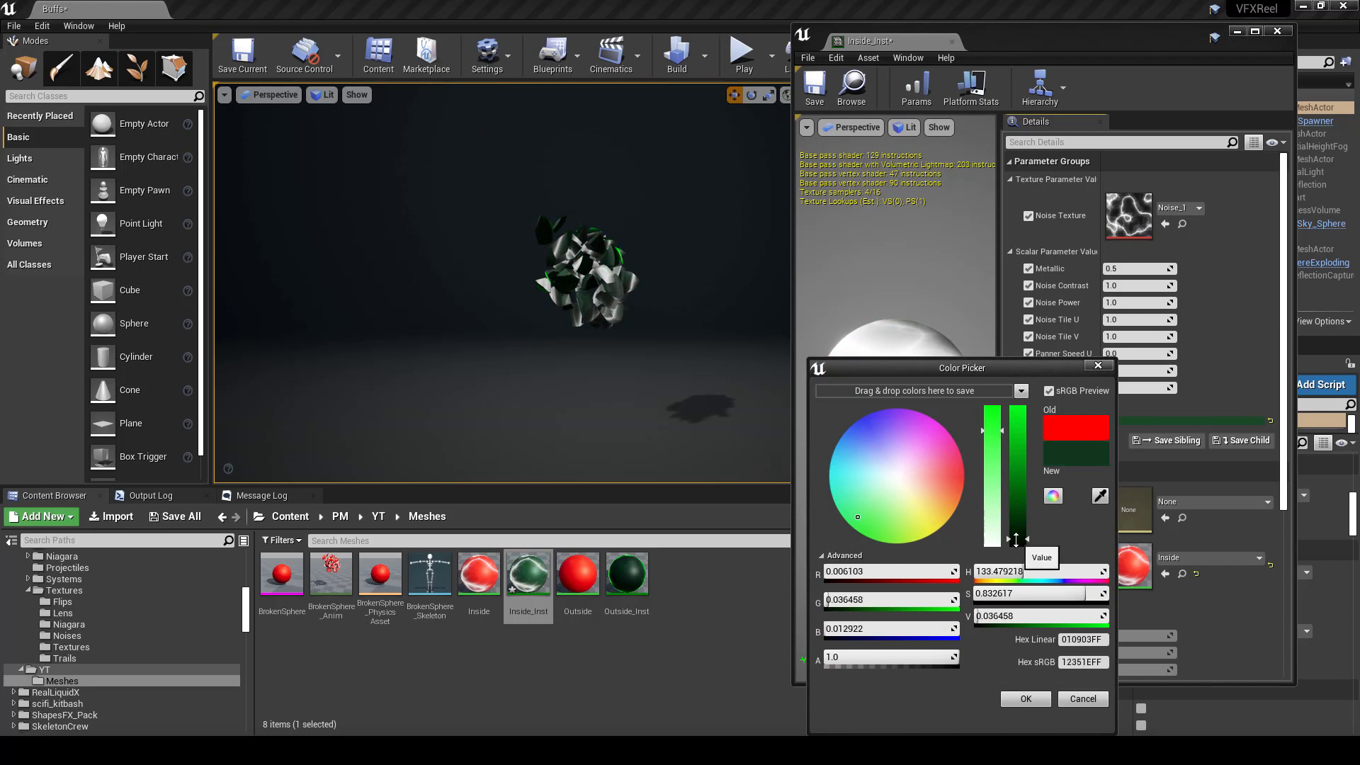
left_click(1031, 700)
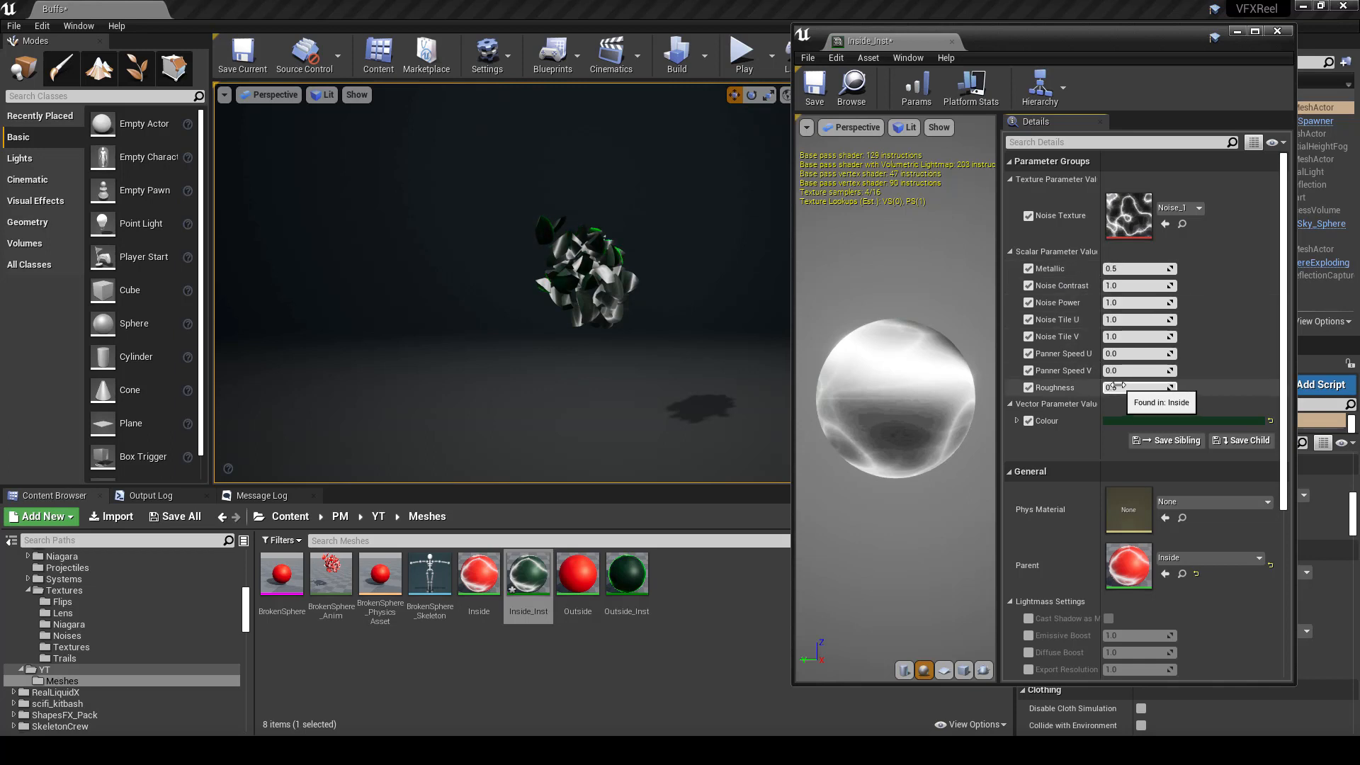
Step: Open the parent material Inside and delete the Noise Power parameter feeding the emissive Multiply node
double_click(1122, 562)
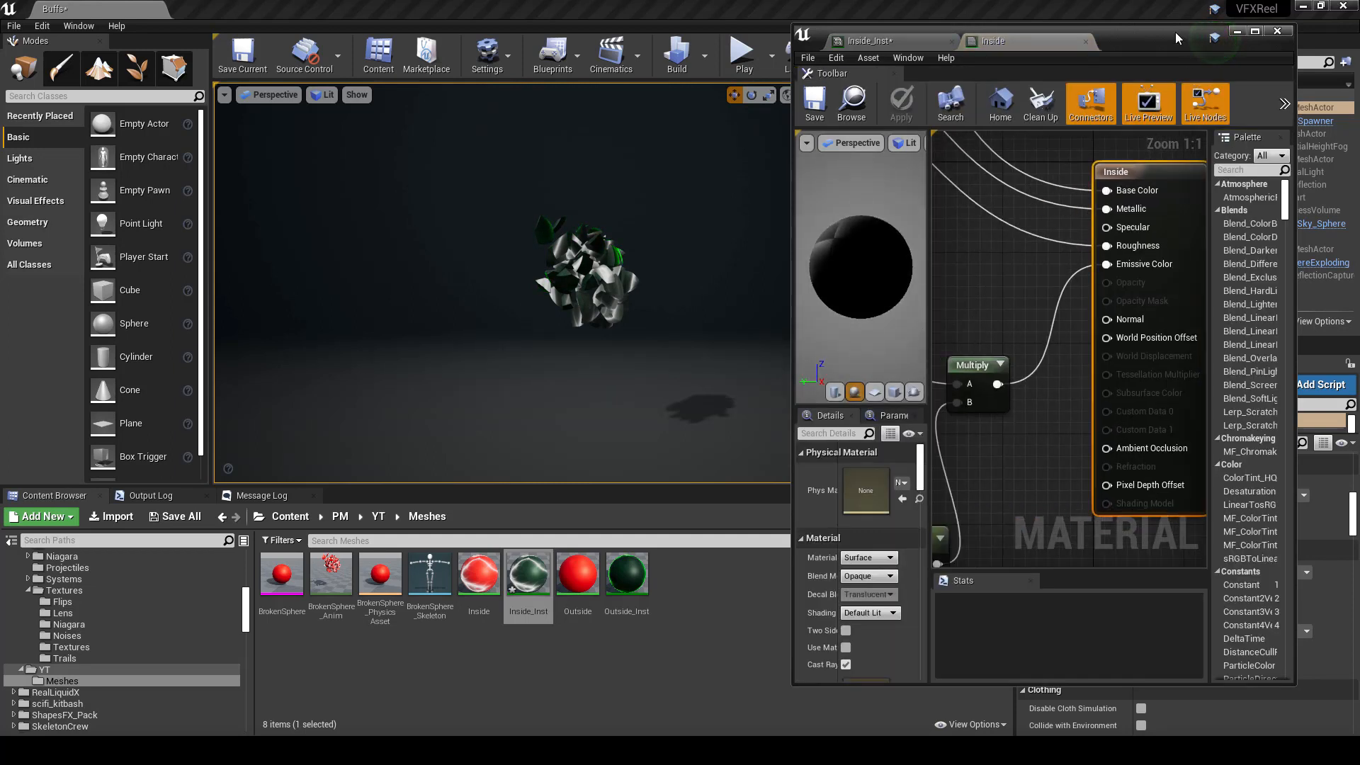
left_click_drag(1176, 32, 999, 0)
right_click_drag(460, 273, 935, 203)
scroll(759, 192, "down", 2)
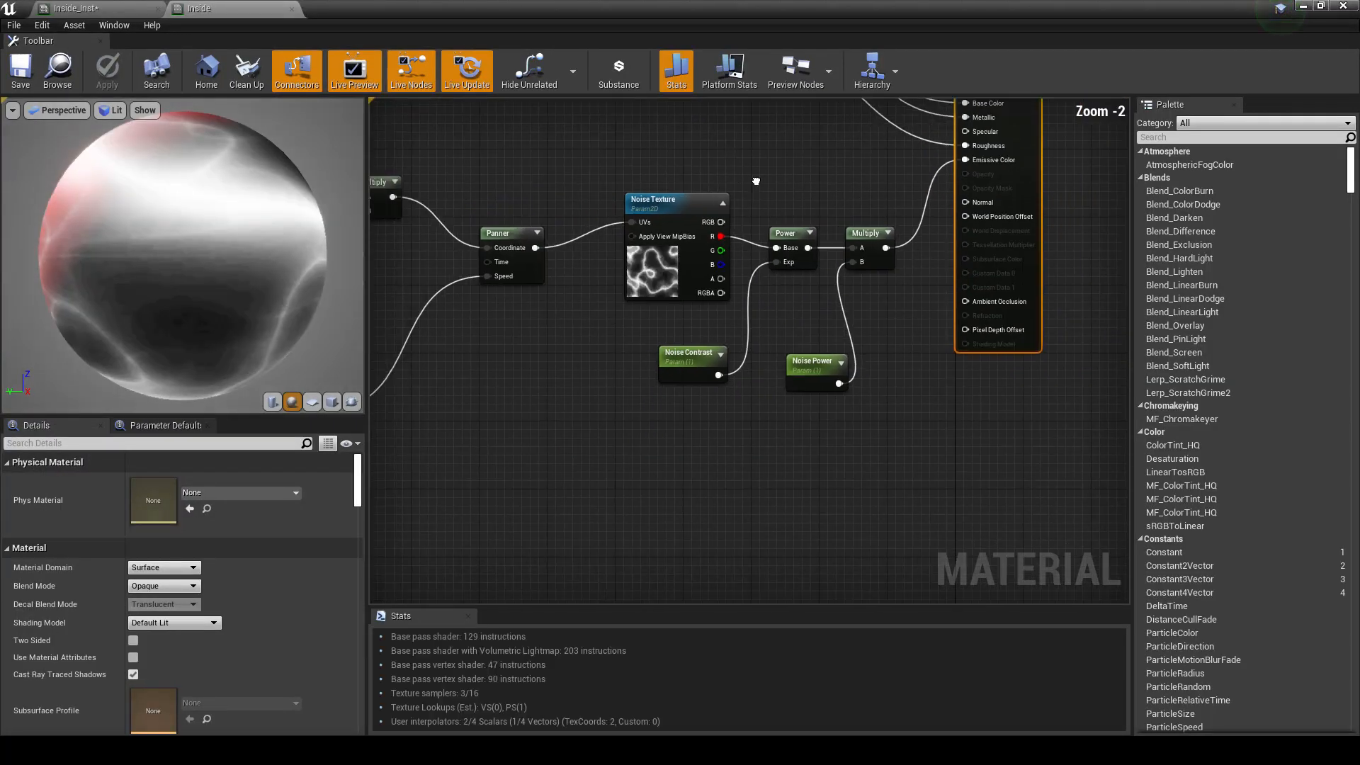
right_click_drag(753, 182, 766, 178)
left_click_drag(830, 370, 819, 387)
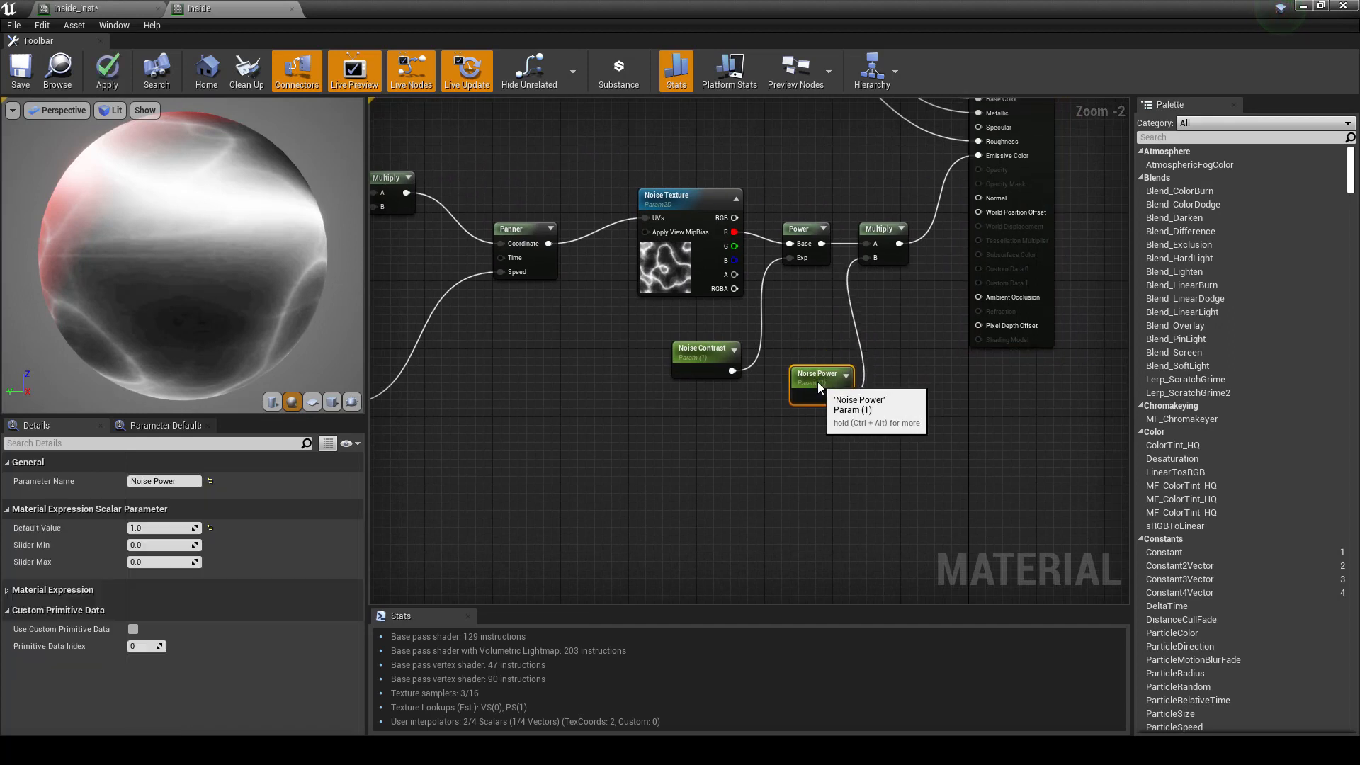
key("Delete")
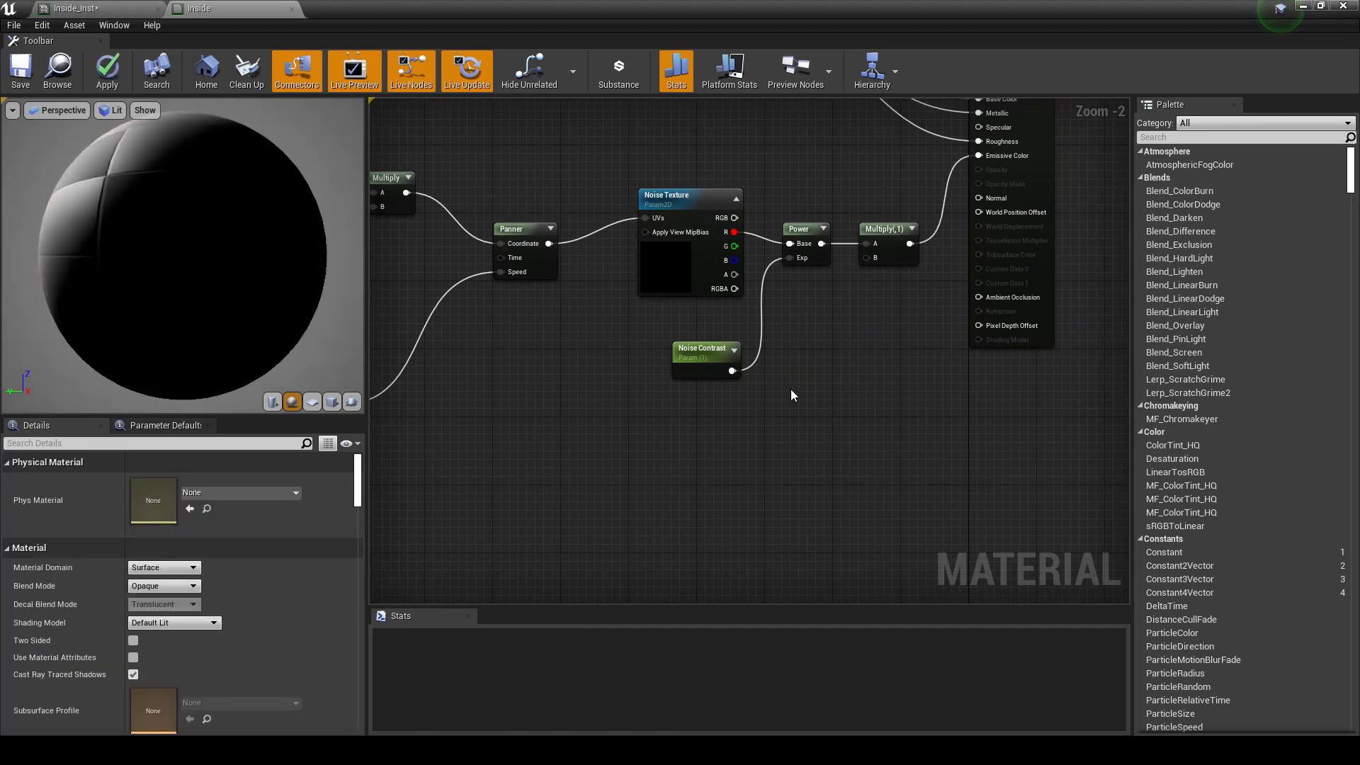
Step: Add a vector parameter named Noise Colour and connect it to input B of the emissive Multiply node
left_click(791, 389)
right_click(801, 394)
left_click(821, 400)
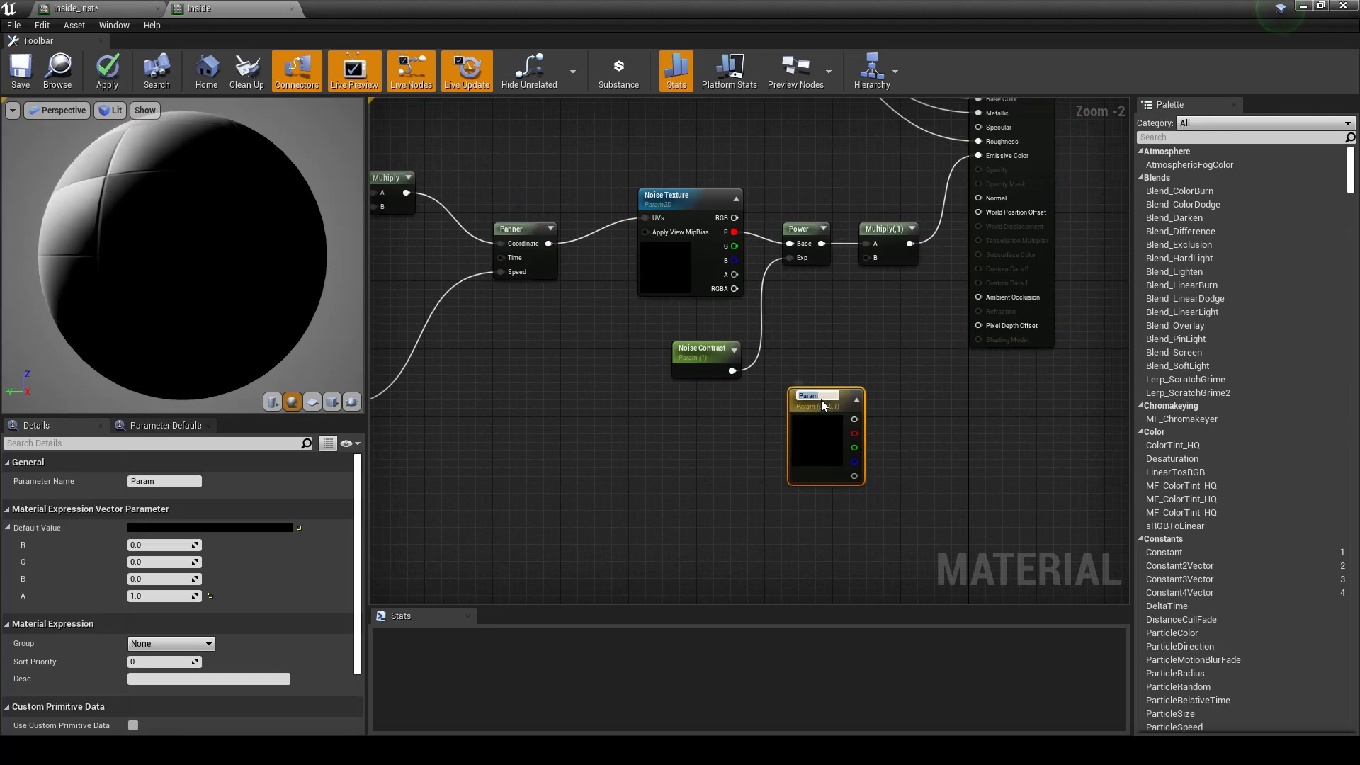
type("Noise Colour")
key("Return")
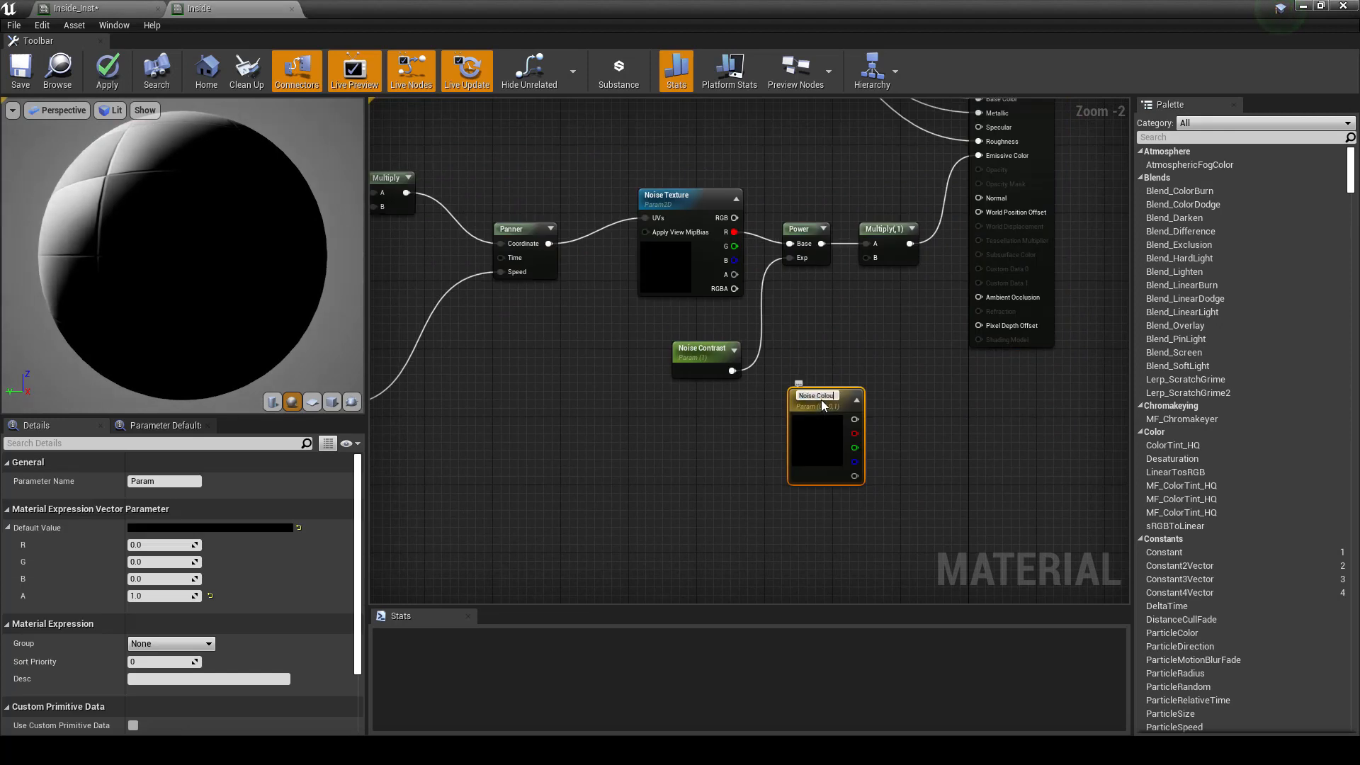
left_click_drag(855, 418, 866, 258)
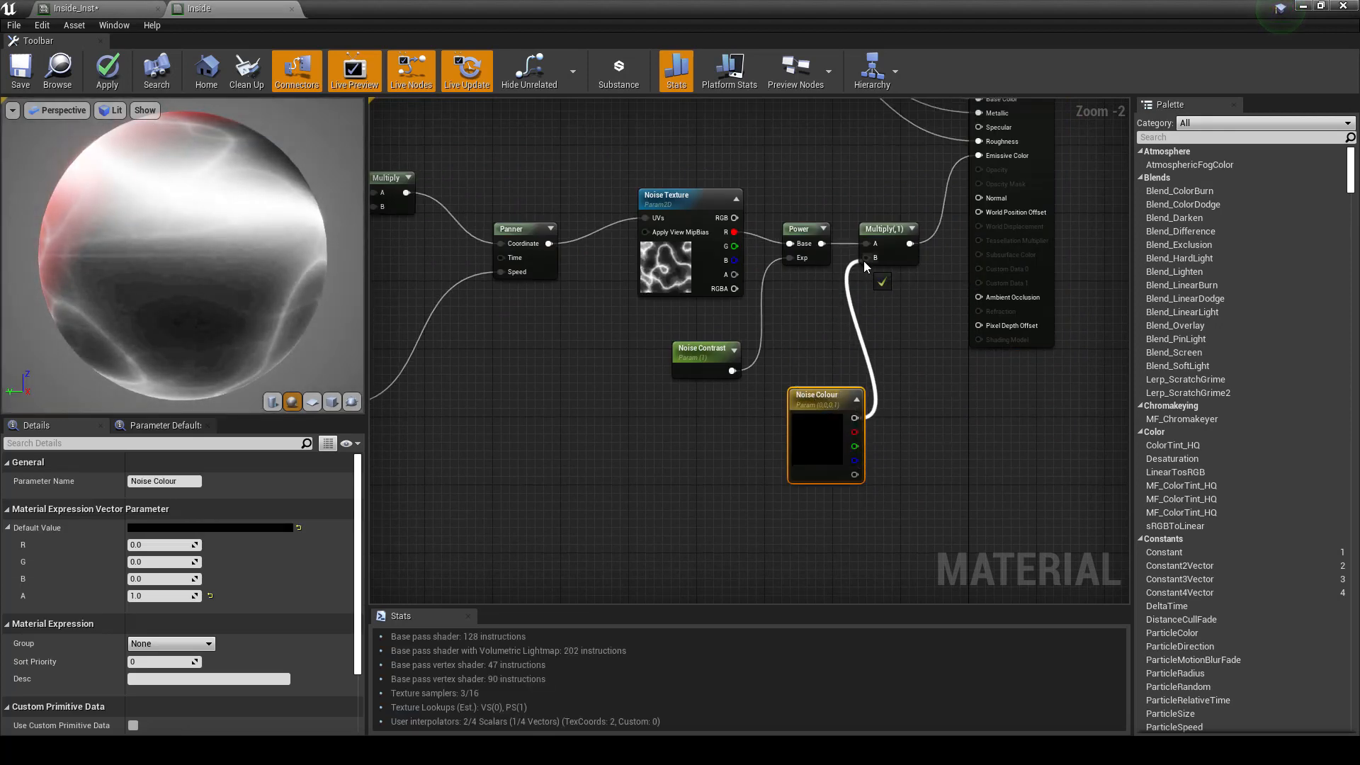
Step: Set Noise Colour's default to pink (R 1.0, G 0.0, B 0.44275), then save and close the Inside material
left_click(177, 528)
left_click_drag(292, 448, 328, 446)
left_click_drag(387, 524, 384, 378)
left_click(395, 700)
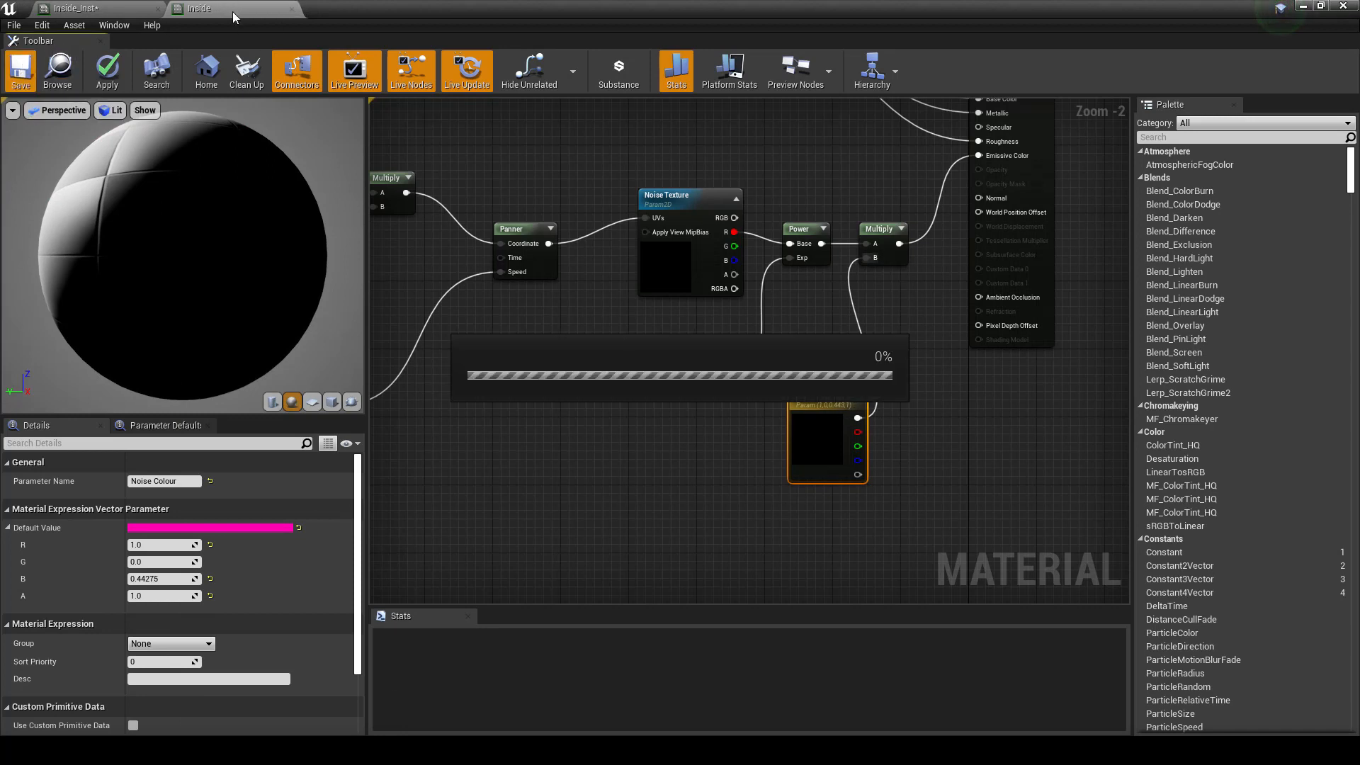
left_click(292, 10)
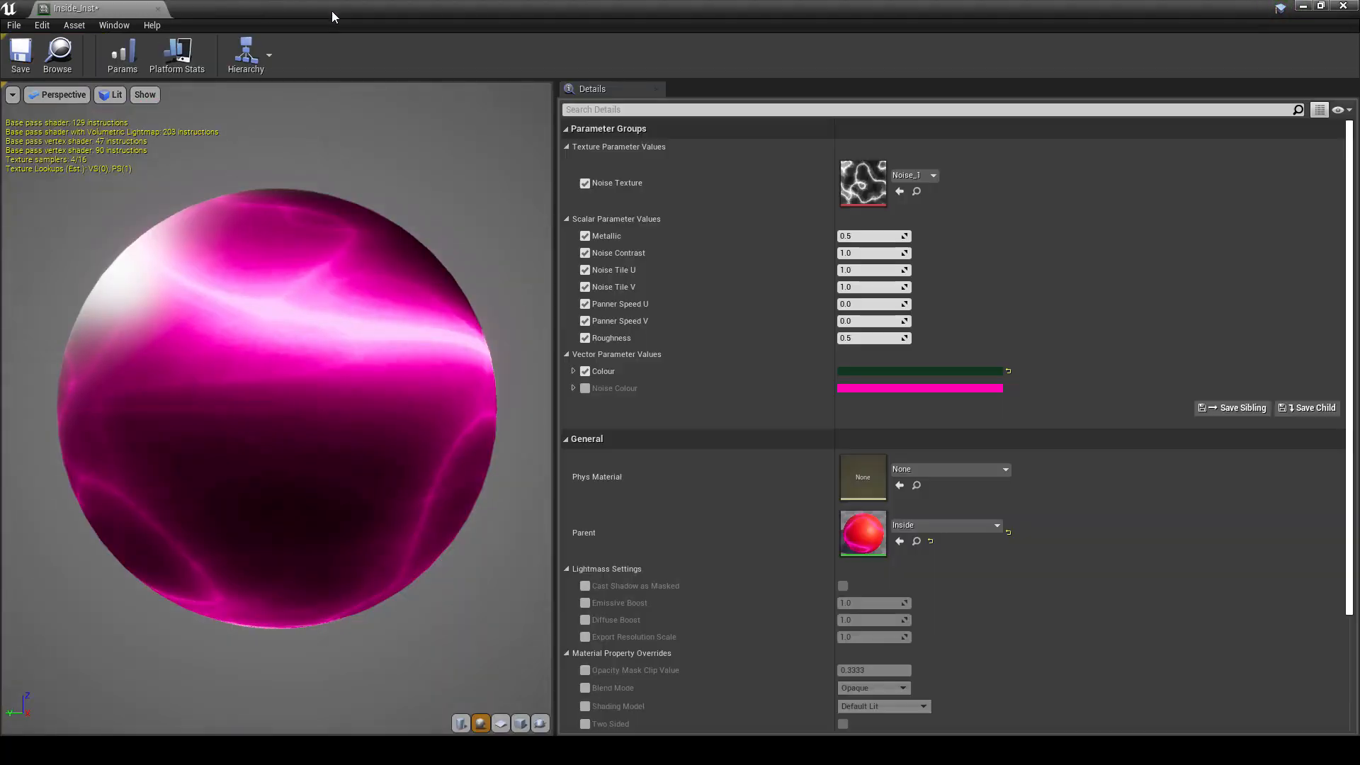
Step: Enable the Noise Colour override in Inside_Inst and set it to a fully saturated pure green
left_click_drag(331, 11, 1029, 55)
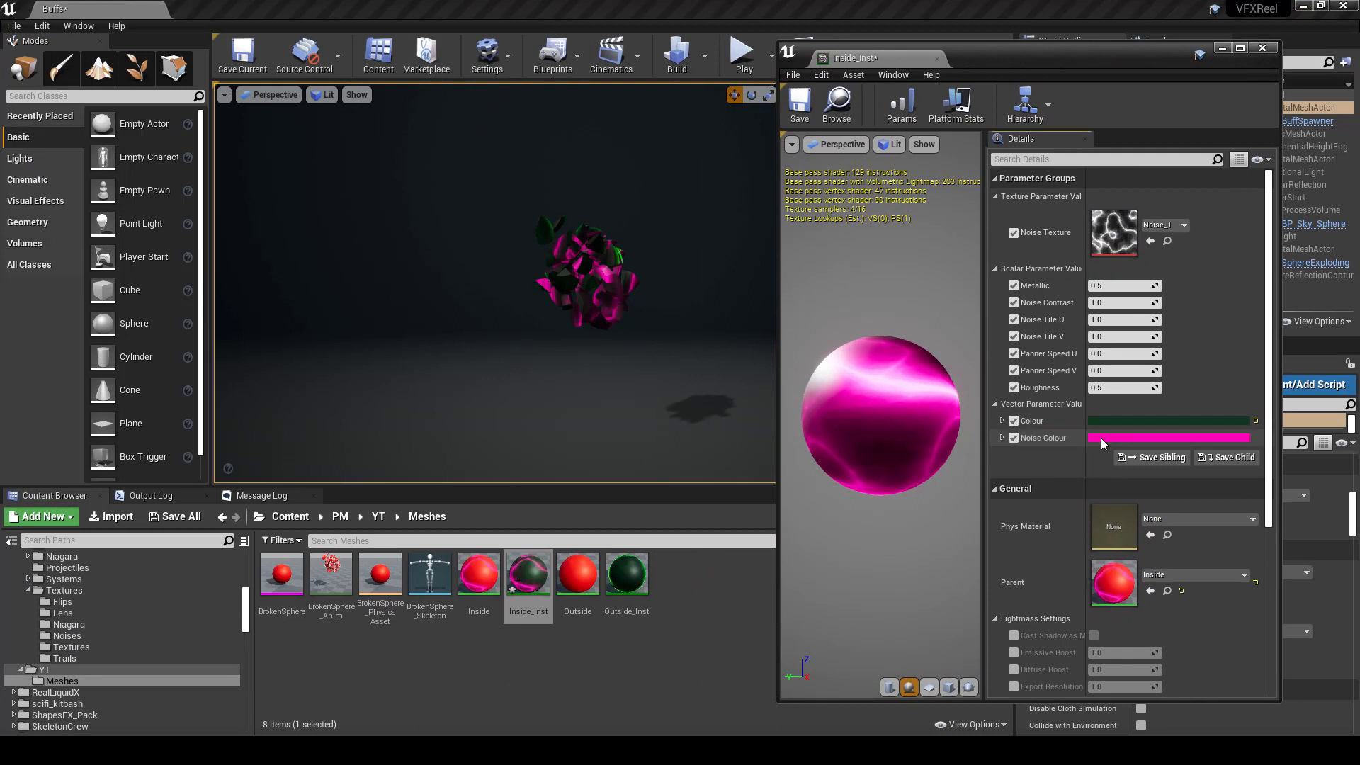
left_click(1101, 438)
left_click(847, 511)
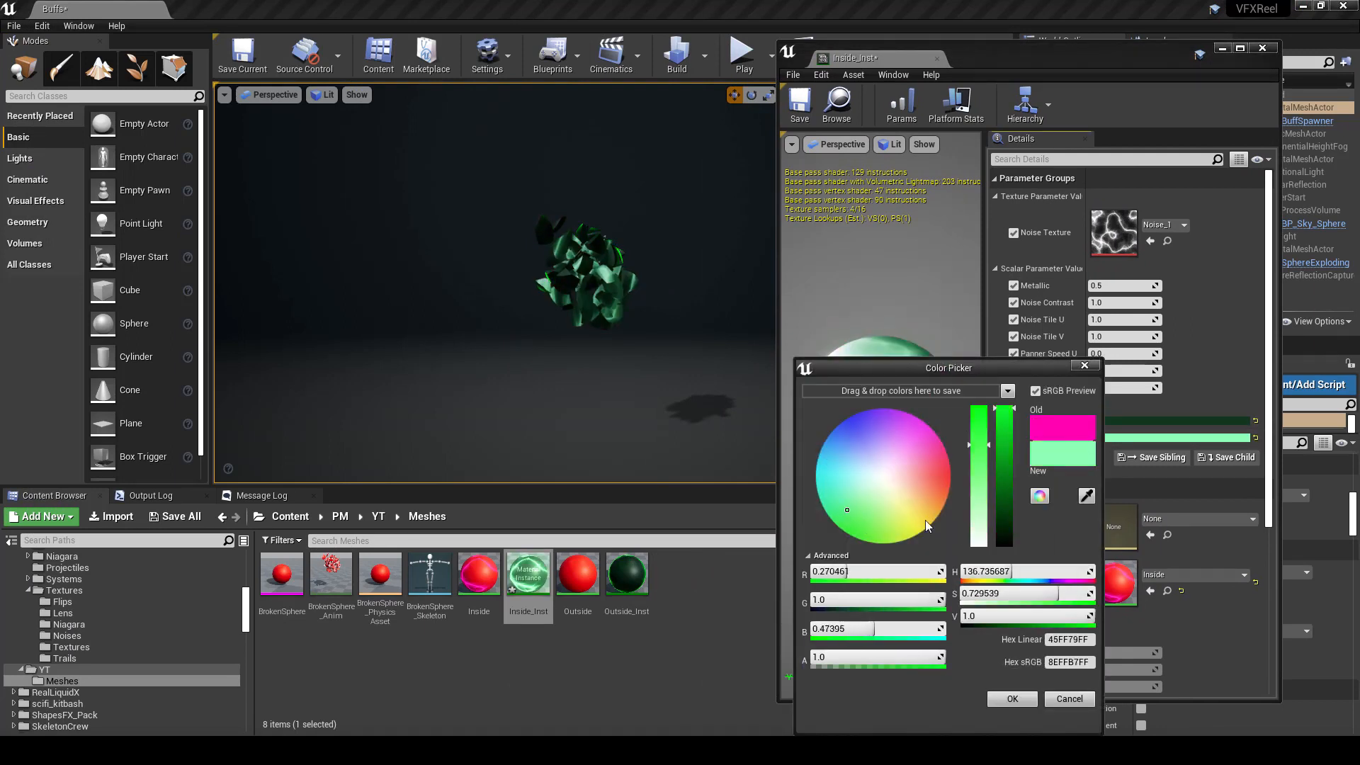
mouse_move(1004, 409)
left_mouse_down()
mouse_move(1003, 543)
mouse_move(1004, 409)
mouse_move(980, 406)
left_mouse_up()
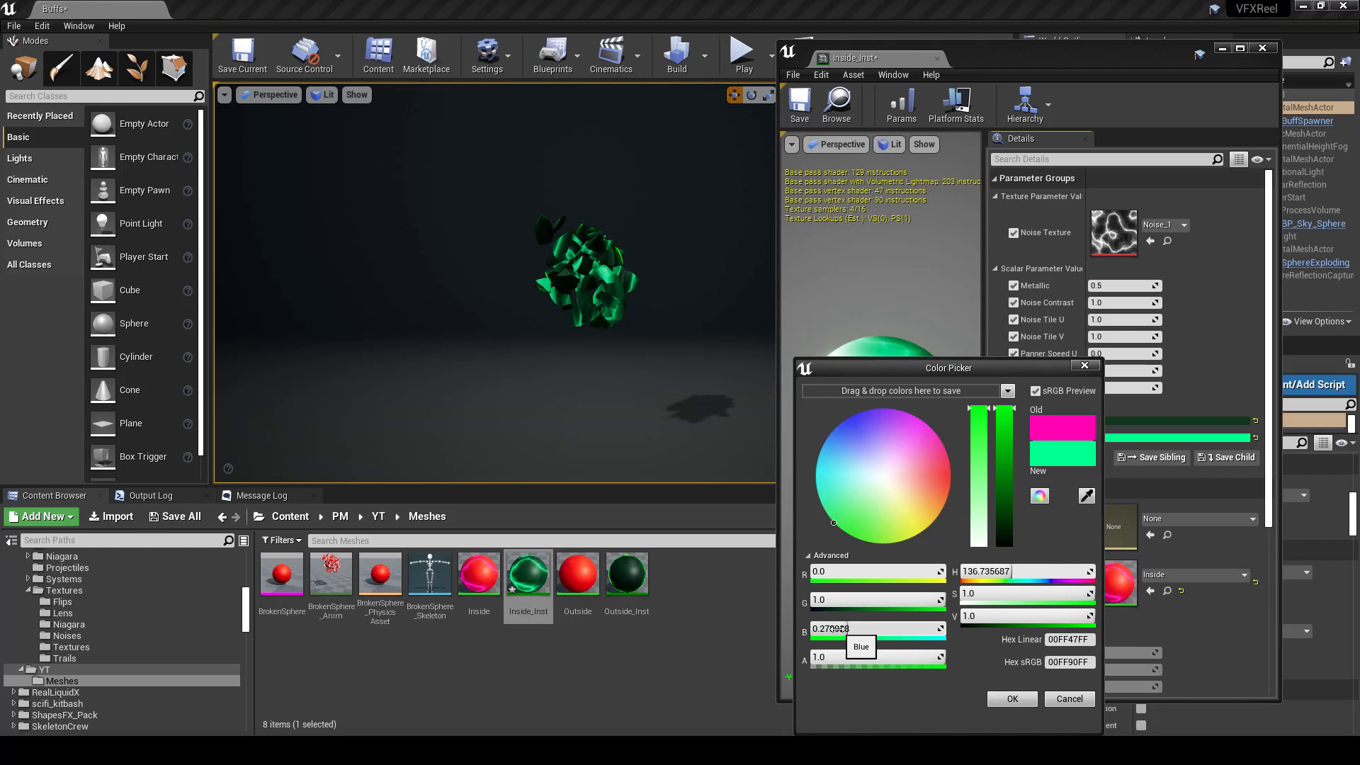
left_click_drag(836, 629, 812, 628)
left_click(1013, 700)
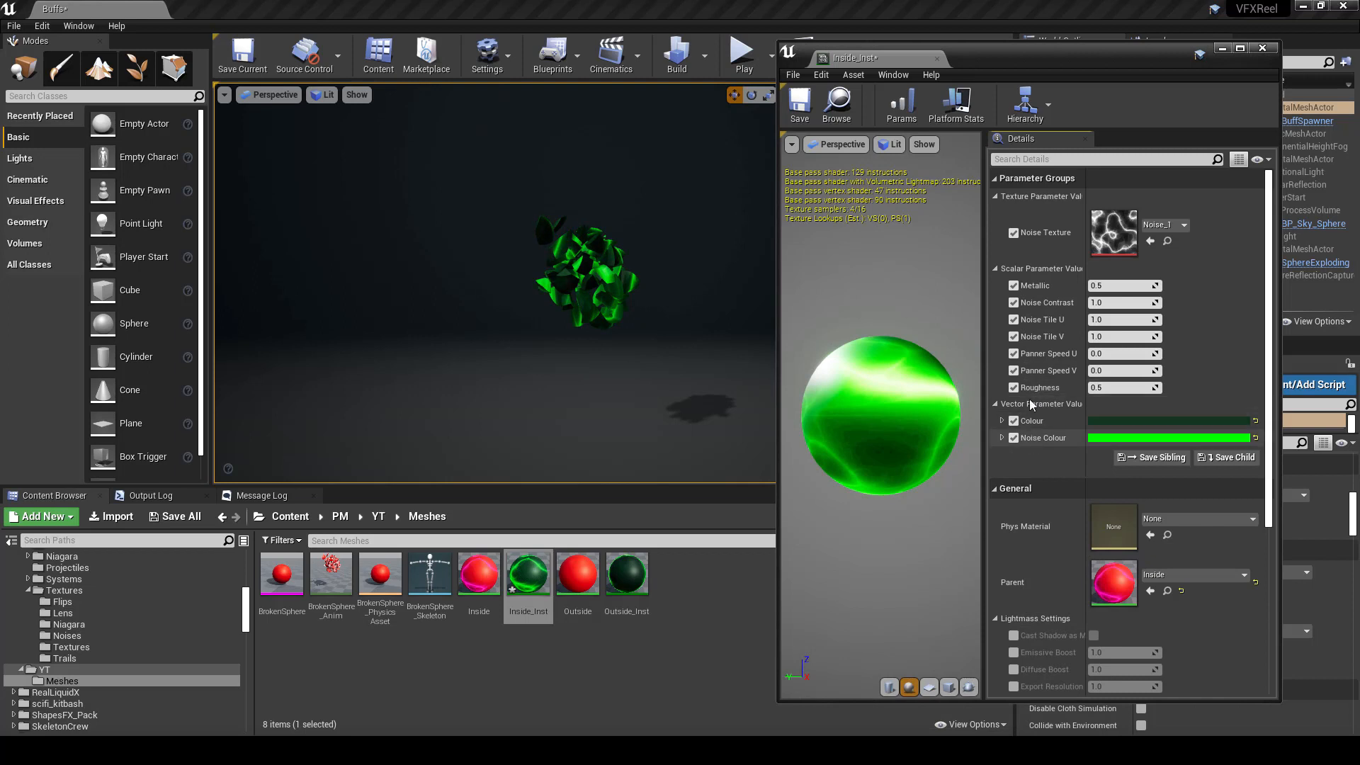
Step: Set Noise Contrast to 2 and brighten the green Noise Colour, trying V values of 50 and 10 and settling on 5
type("2")
key("Return")
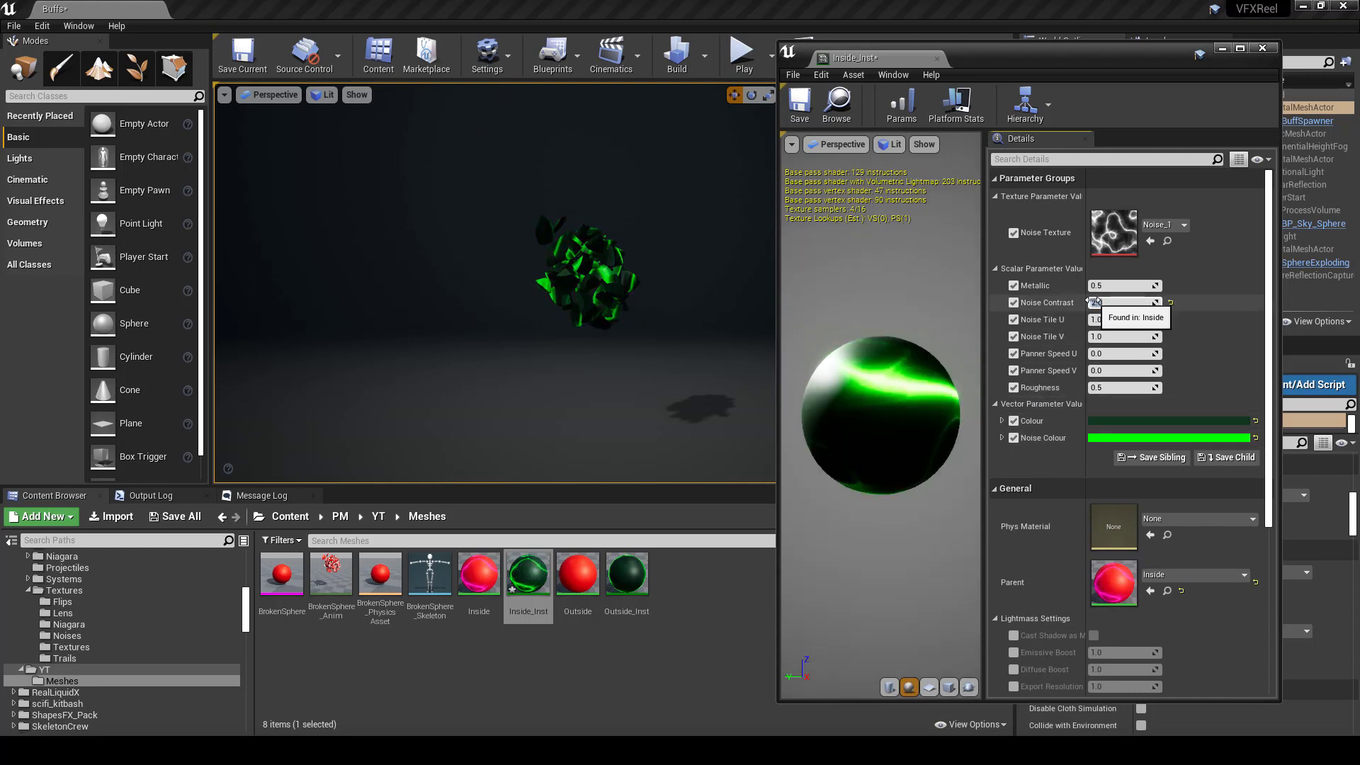
left_click(1103, 437)
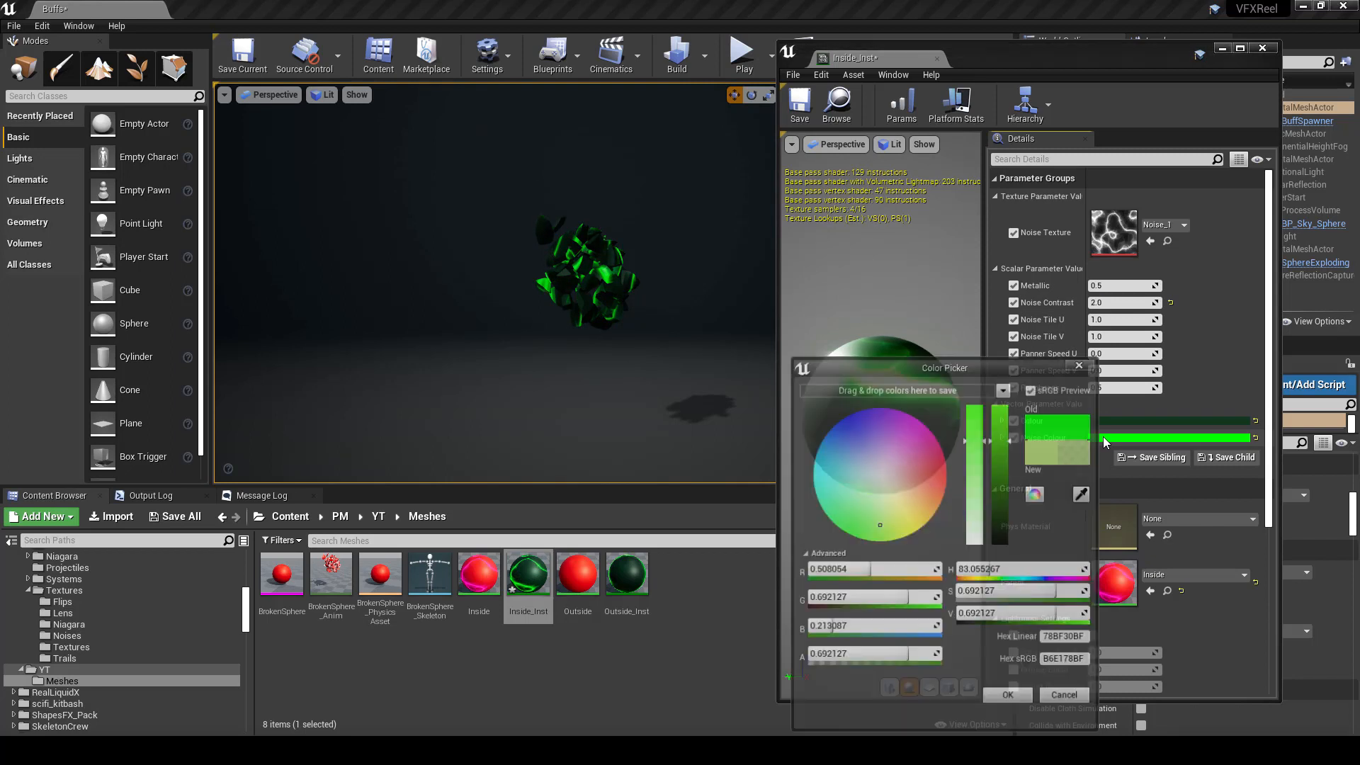
left_click(973, 611)
type("50")
key("Return")
type("10")
key("Return")
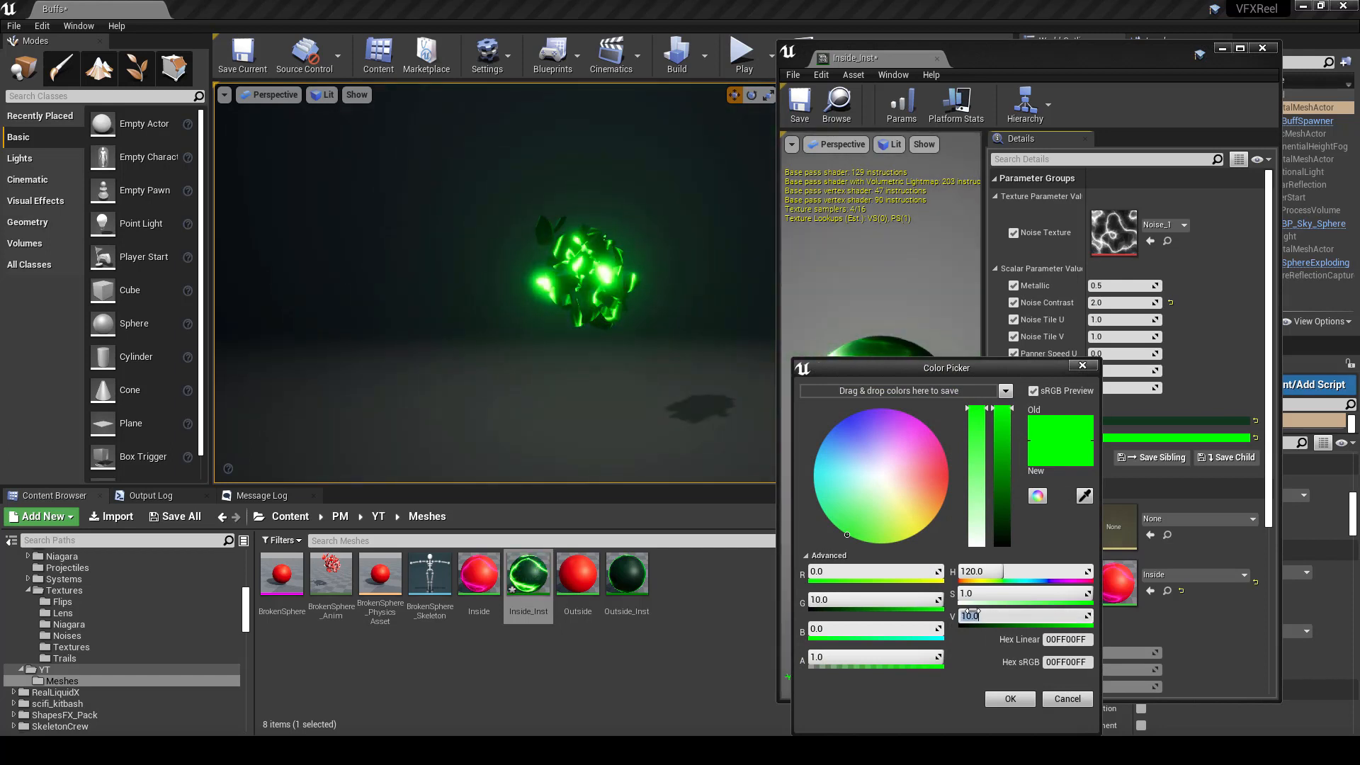
type("5")
key("Return")
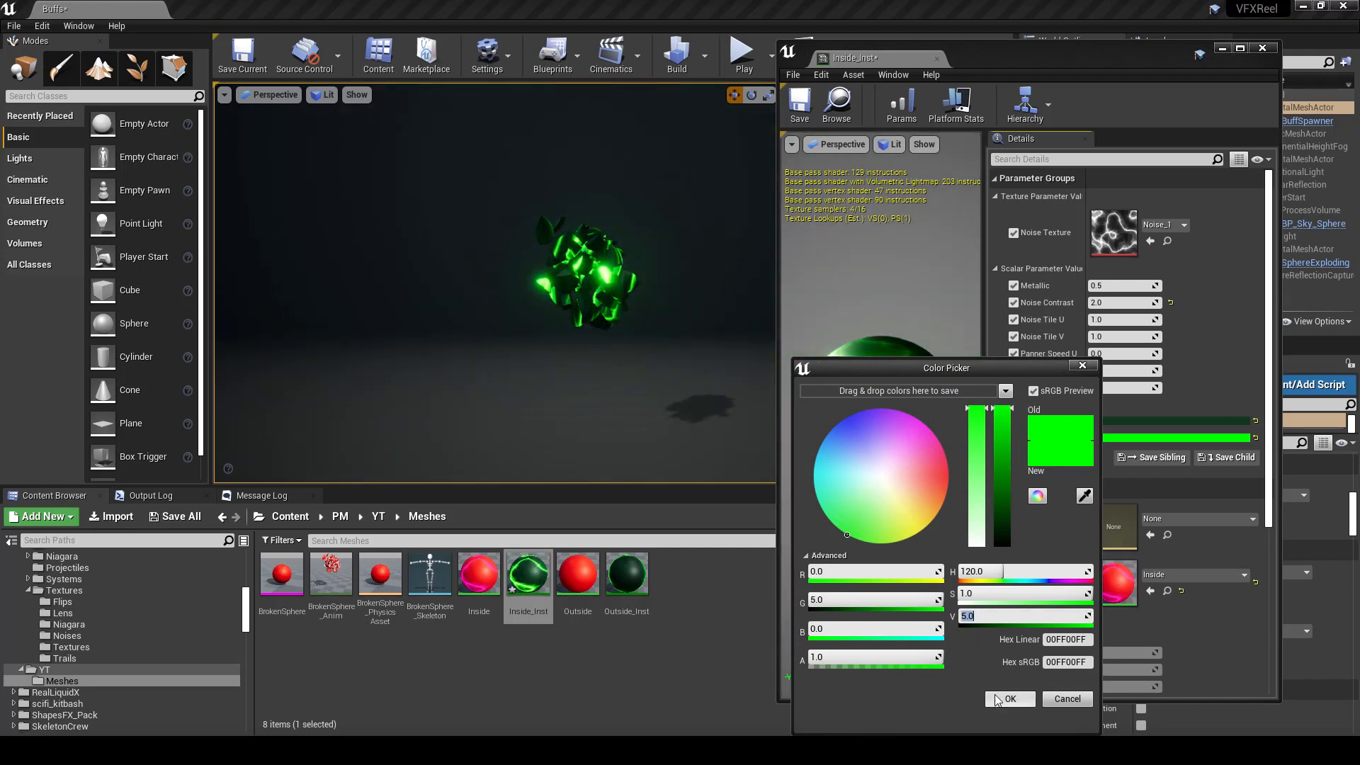
left_click(1006, 699)
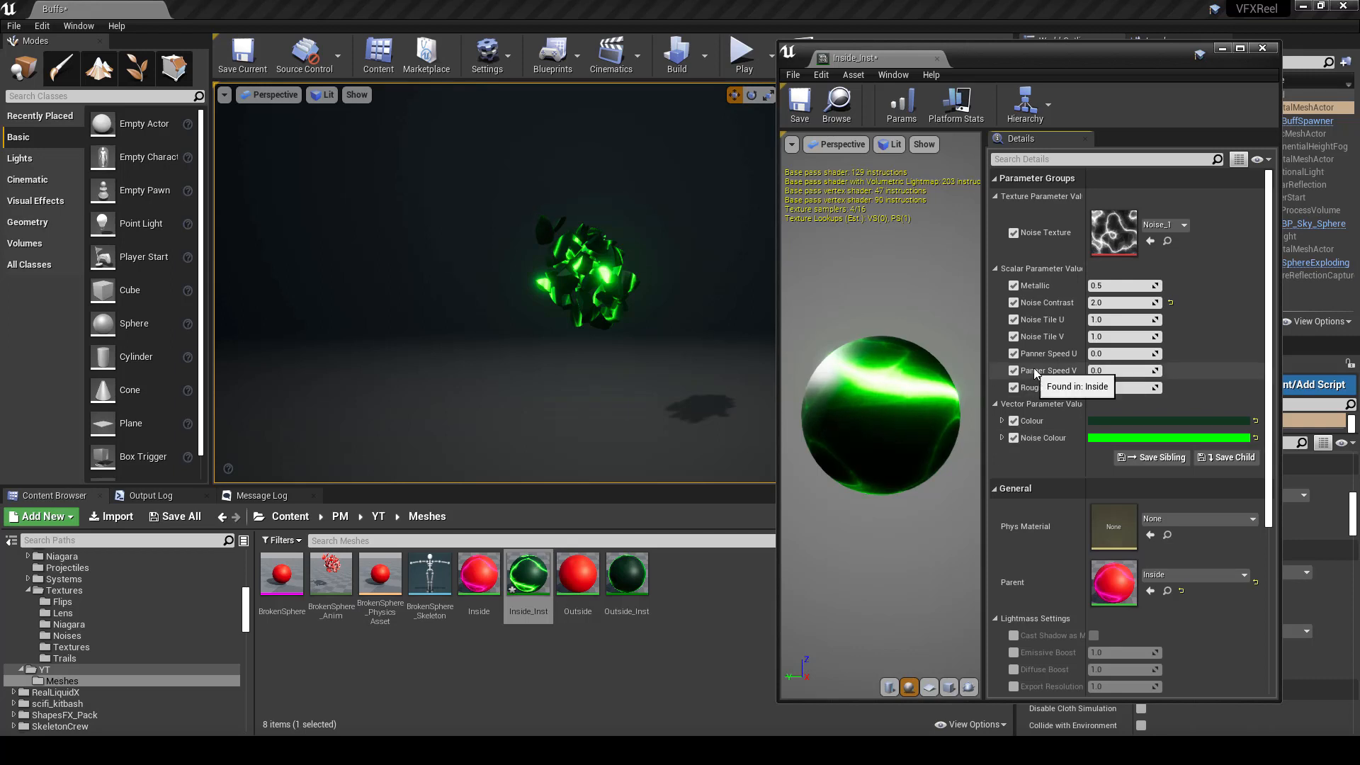
Step: Try a Panner Speed U of 0.1 and a Panner Speed V of 0.05 on the noise
left_click(1106, 354)
key("BackSpace")
type("0.1")
key("Return")
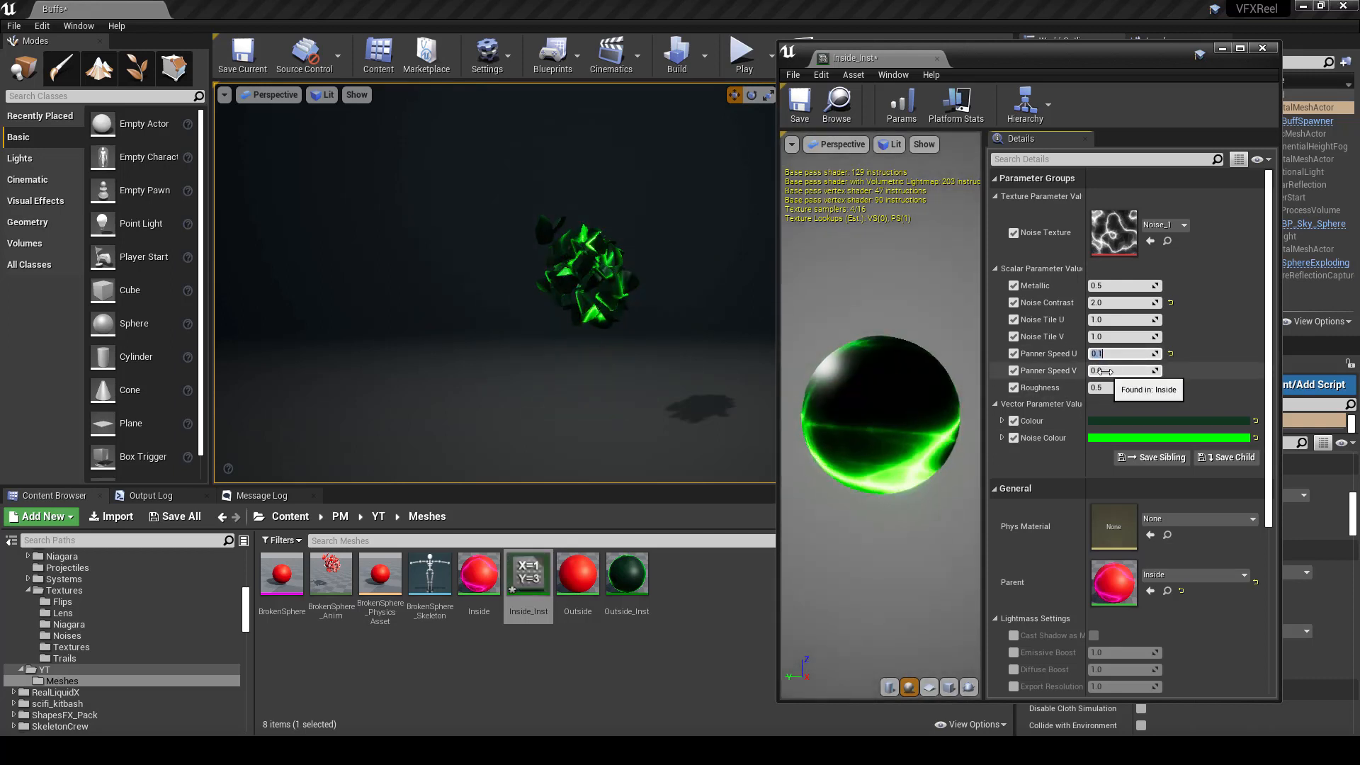
type("0.05")
Step: Slow the noise panning by setting both Panner Speed U and Panner Speed V to 0.02
left_click(1103, 354)
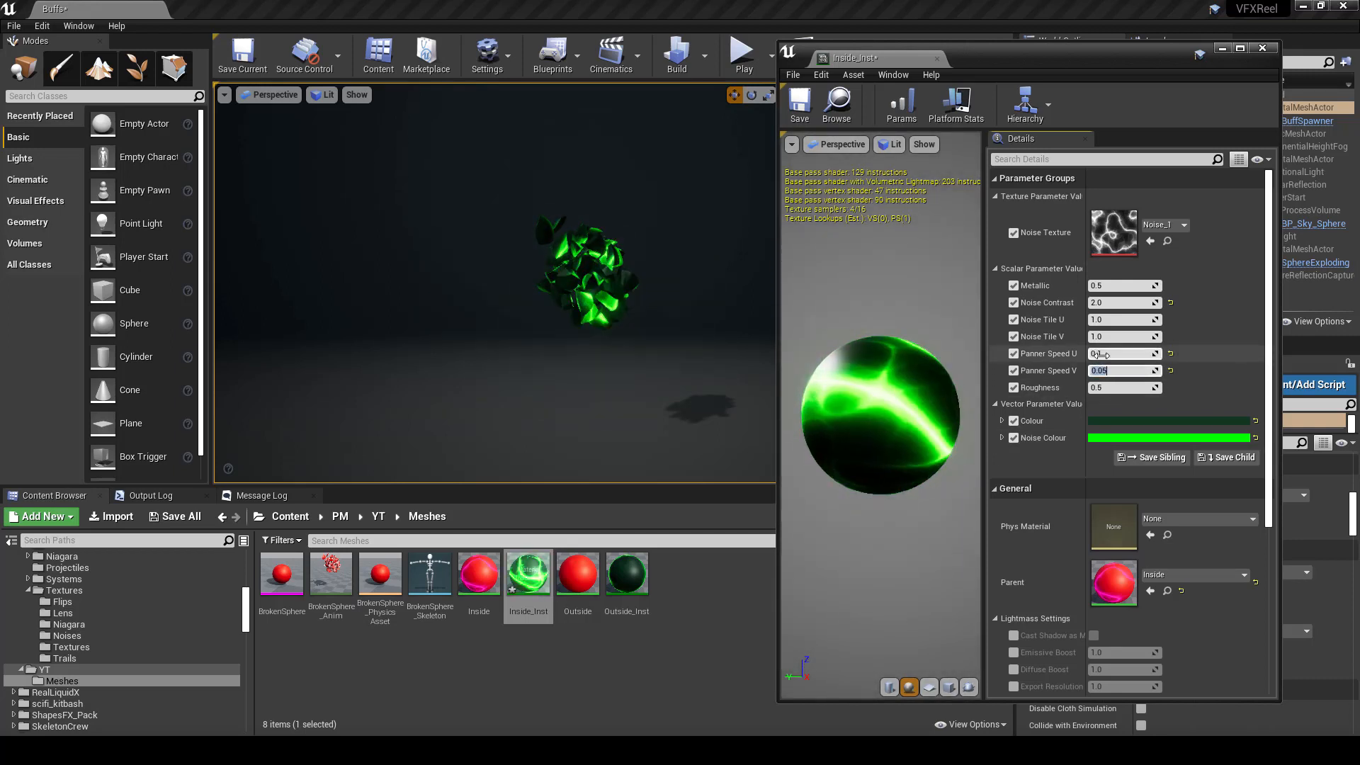
type("0.05")
key("Return")
type("0.02")
left_click(1105, 371)
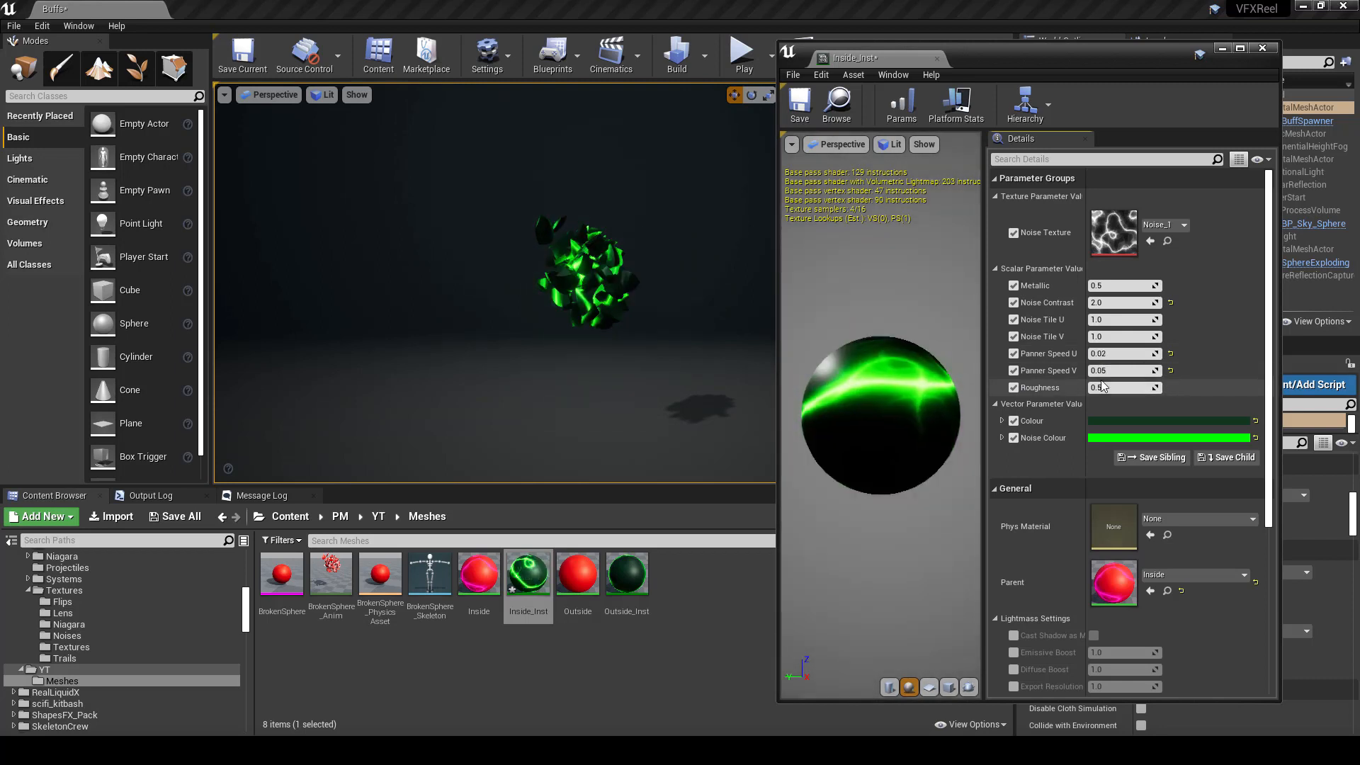
type("0.202")
key("Return")
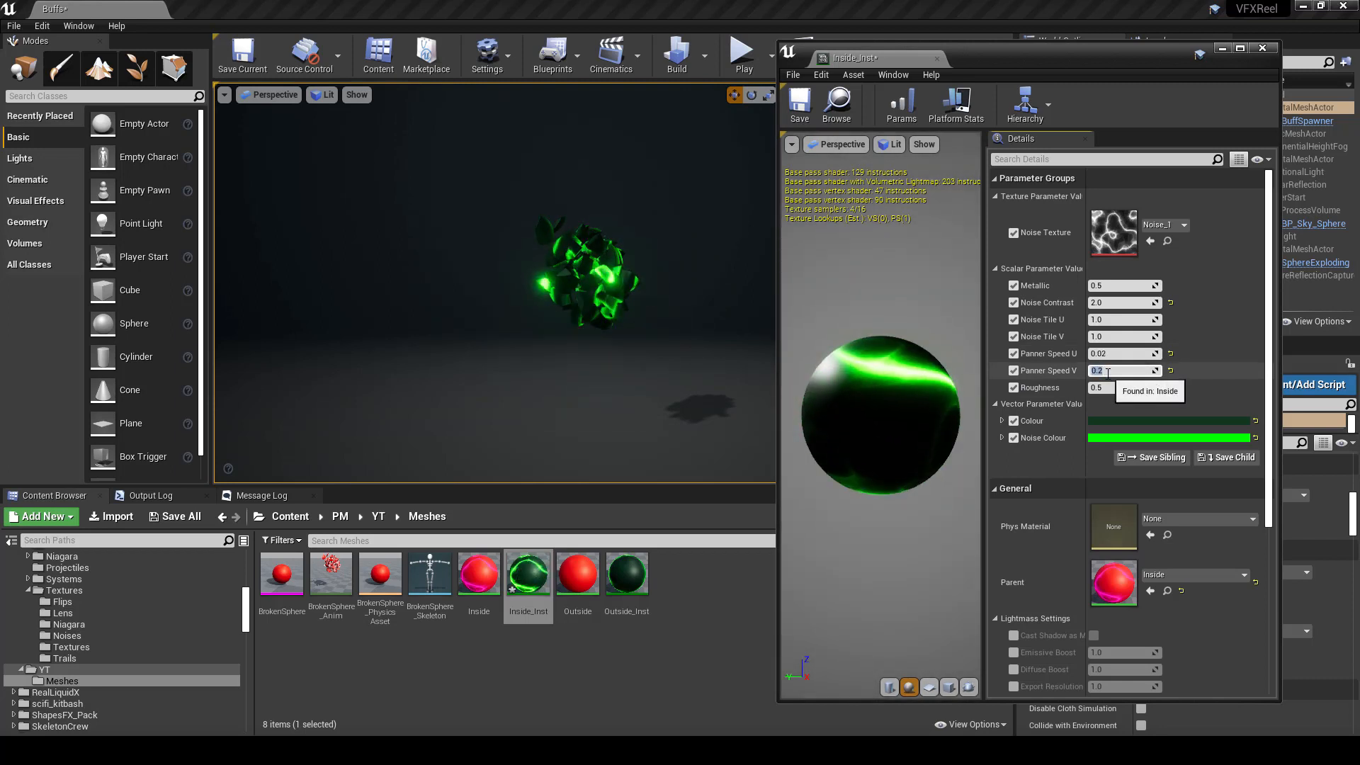
type("0.02")
key("Return")
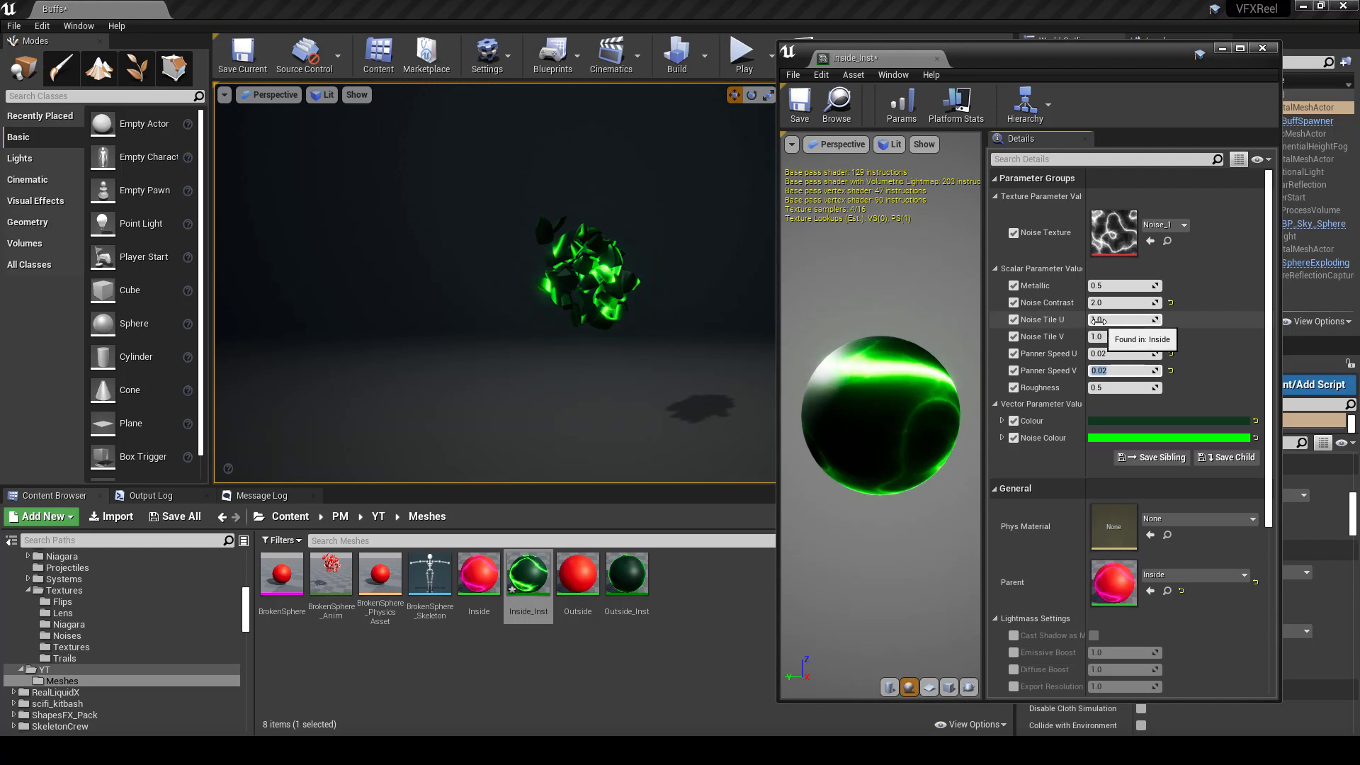
Step: Set both Noise Tile U and Noise Tile V to 2 in Inside_Inst
type("0.2")
key("Return")
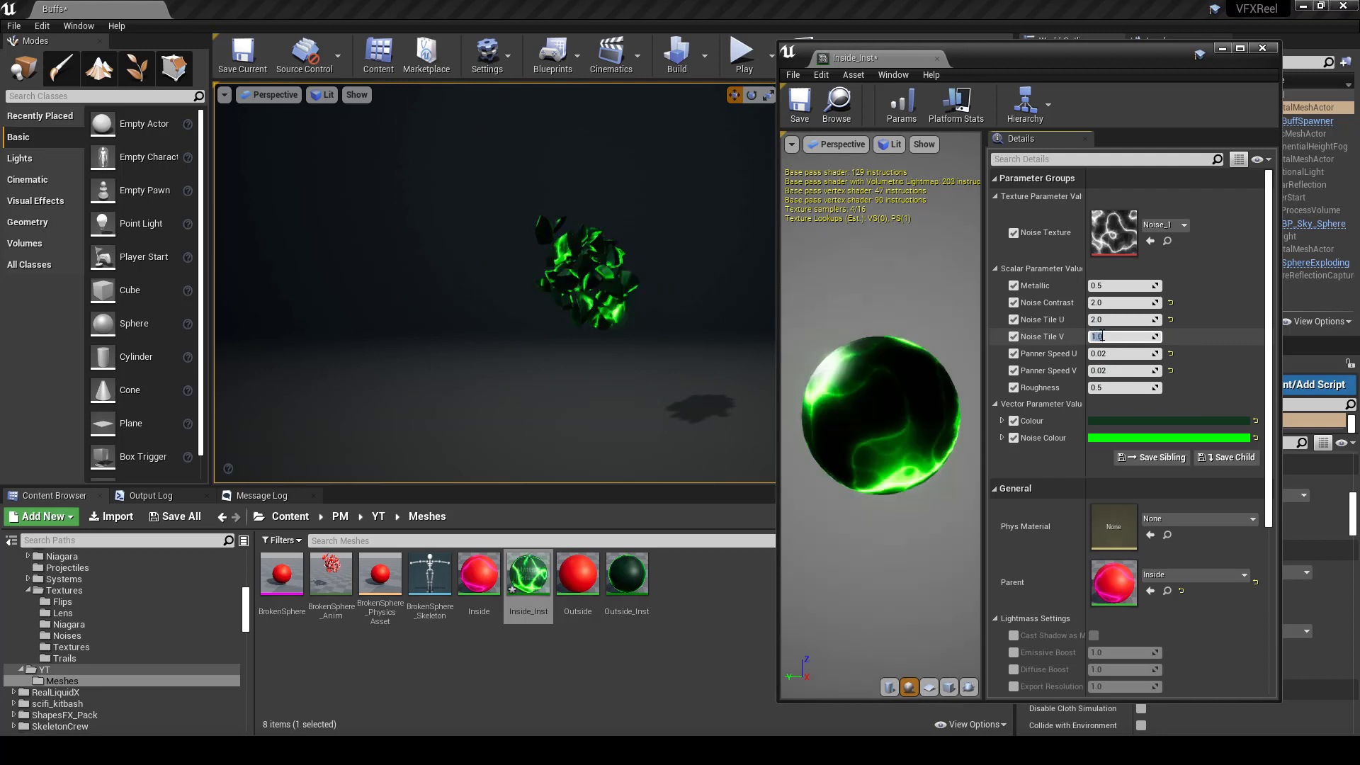
left_click(1098, 336)
type("2.0")
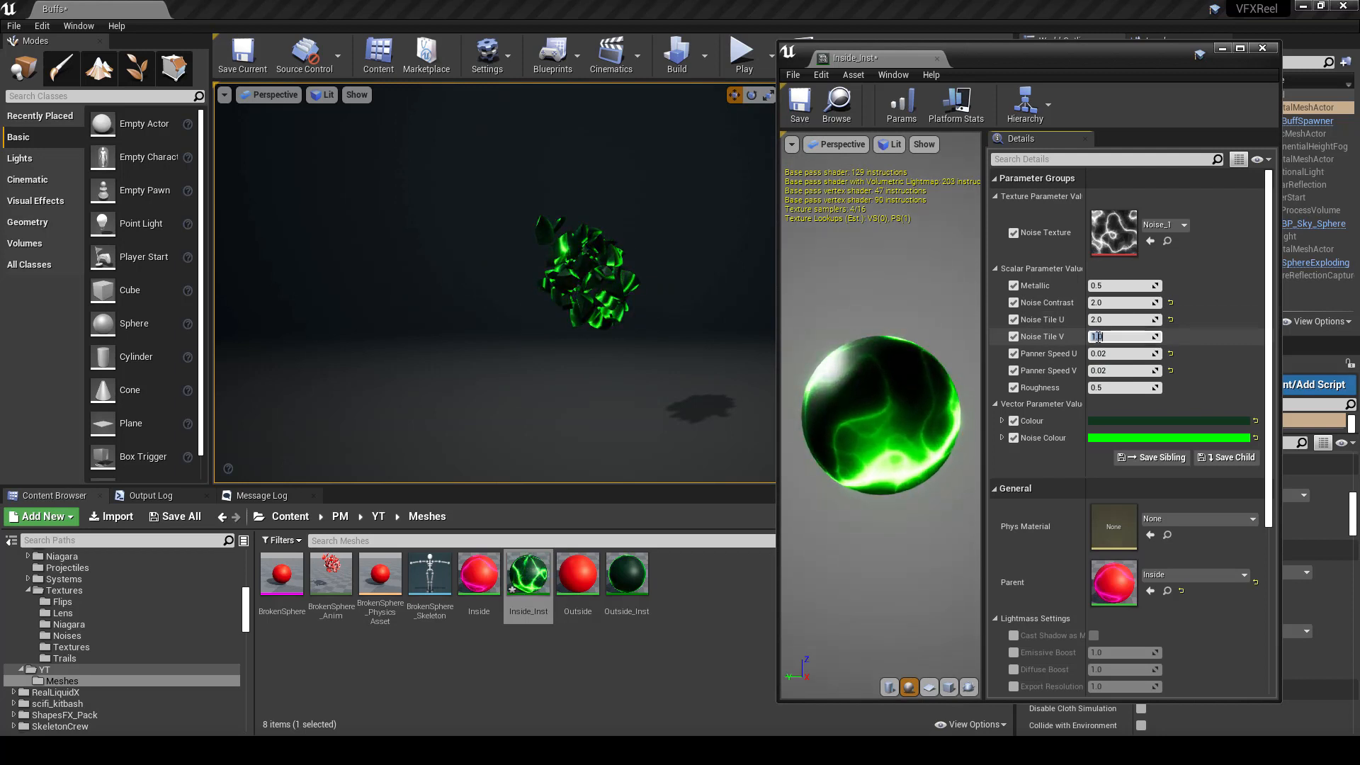
key("Return")
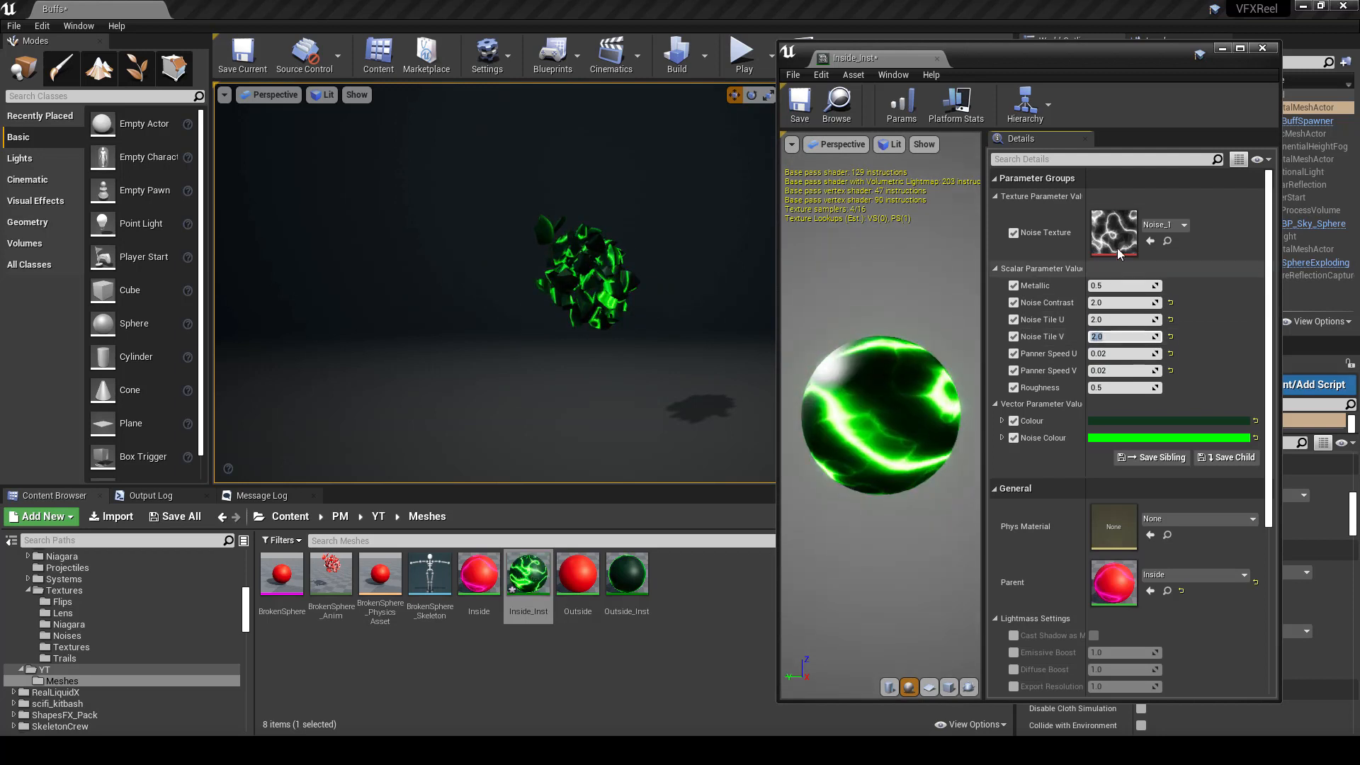
Step: Try Noise_17 and Noise_20 from the Noises folder as the Noise Texture, raising Noise Contrast to 3
left_click(1165, 242)
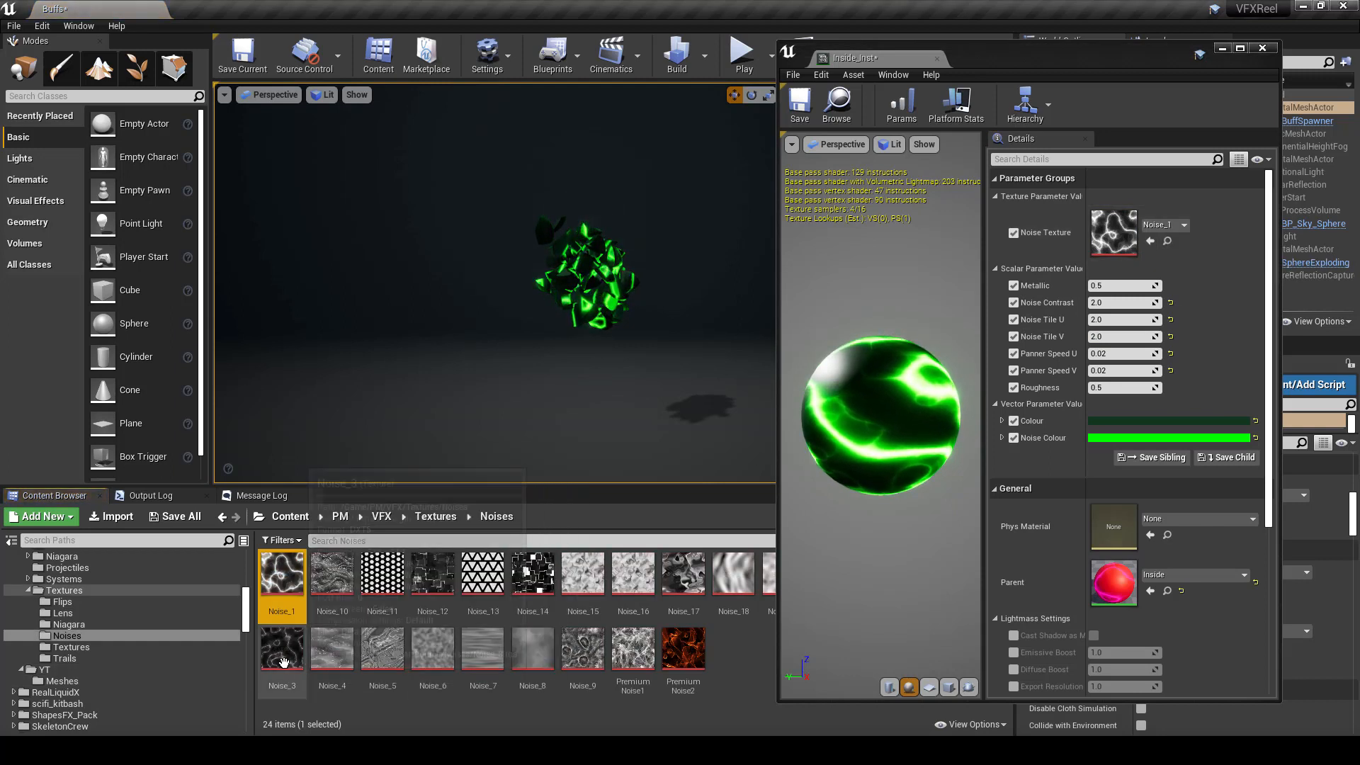
left_click_drag(683, 574, 1102, 239)
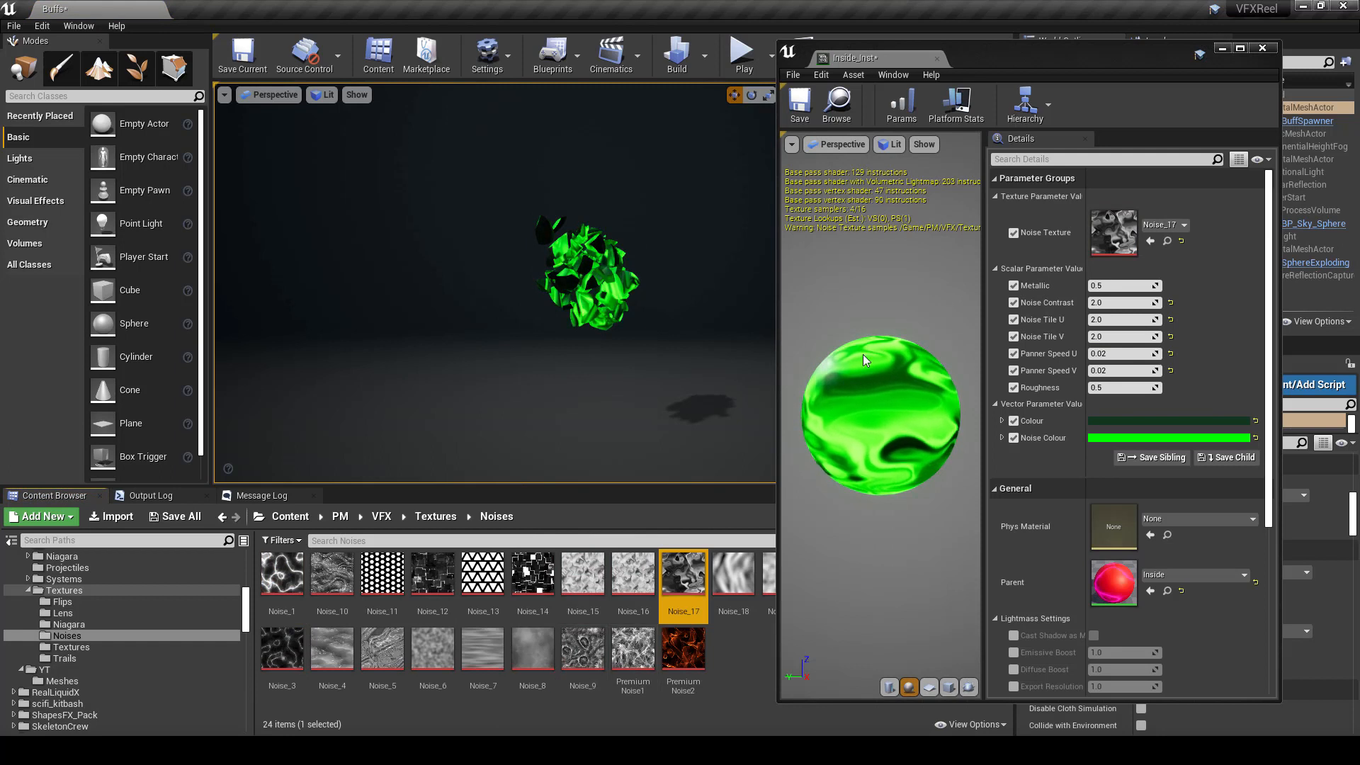
left_click_drag(981, 69, 284, 61)
left_click(934, 574)
left_click_drag(935, 574, 415, 224)
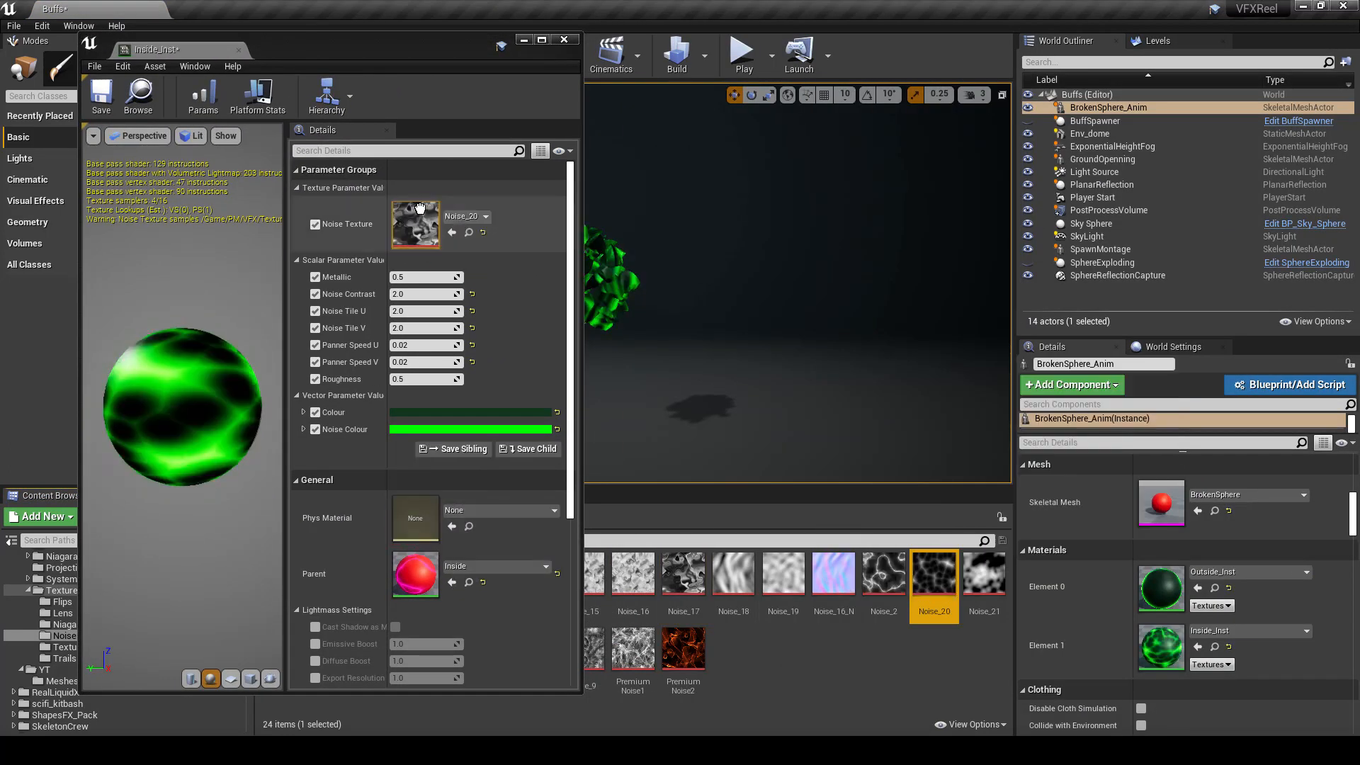
left_click_drag(399, 59, 1072, 62)
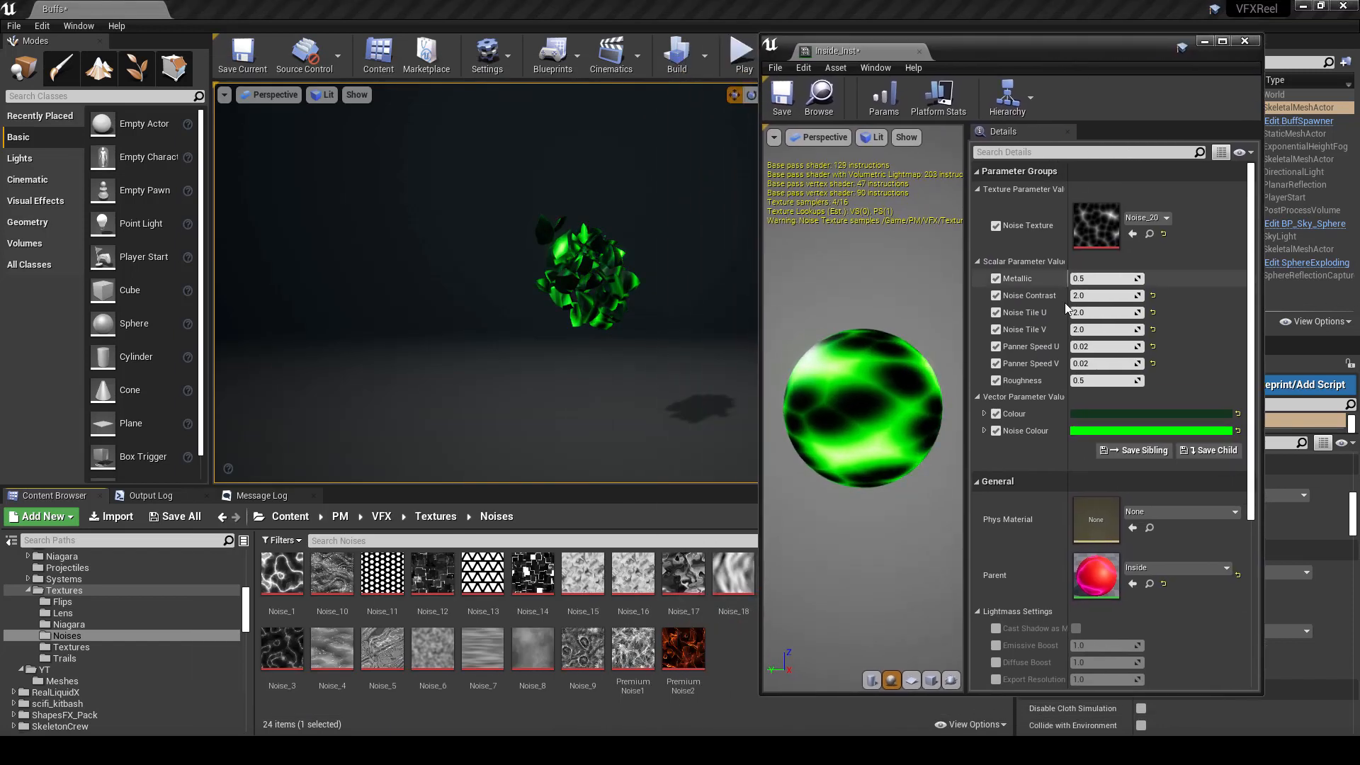
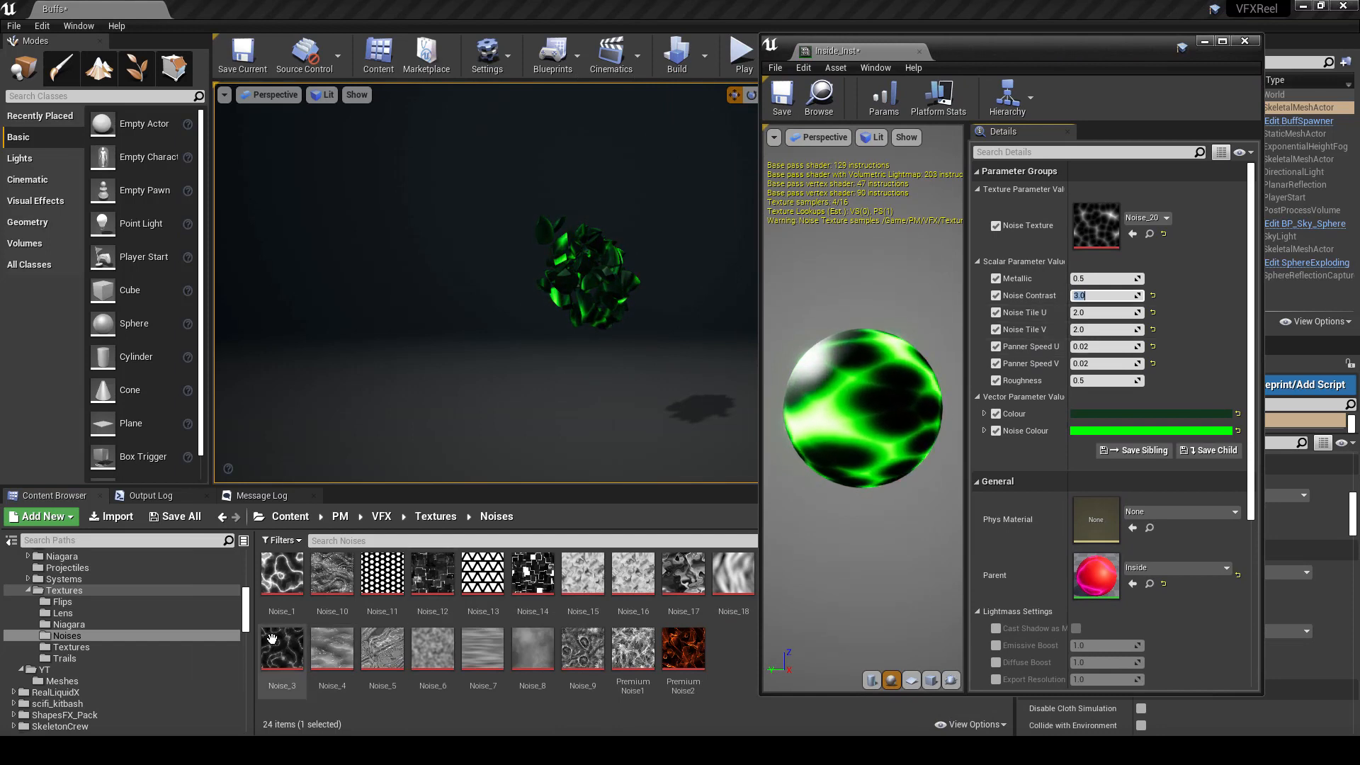
Step: Try Noise_3, Noise_14, Noise_12 and Noise_1 in turn as the Noise Texture of Inside_Inst
left_click_drag(282, 647, 1094, 229)
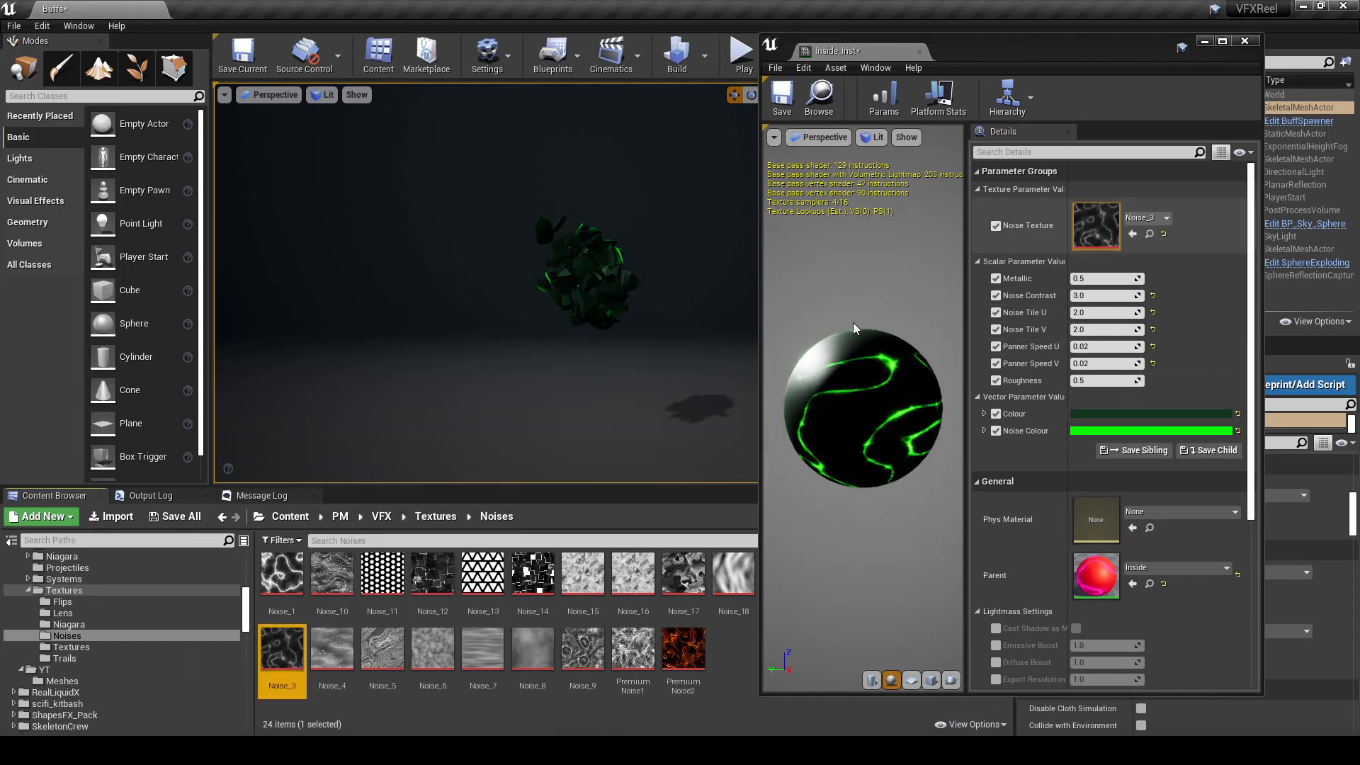
left_click_drag(532, 575, 1085, 252)
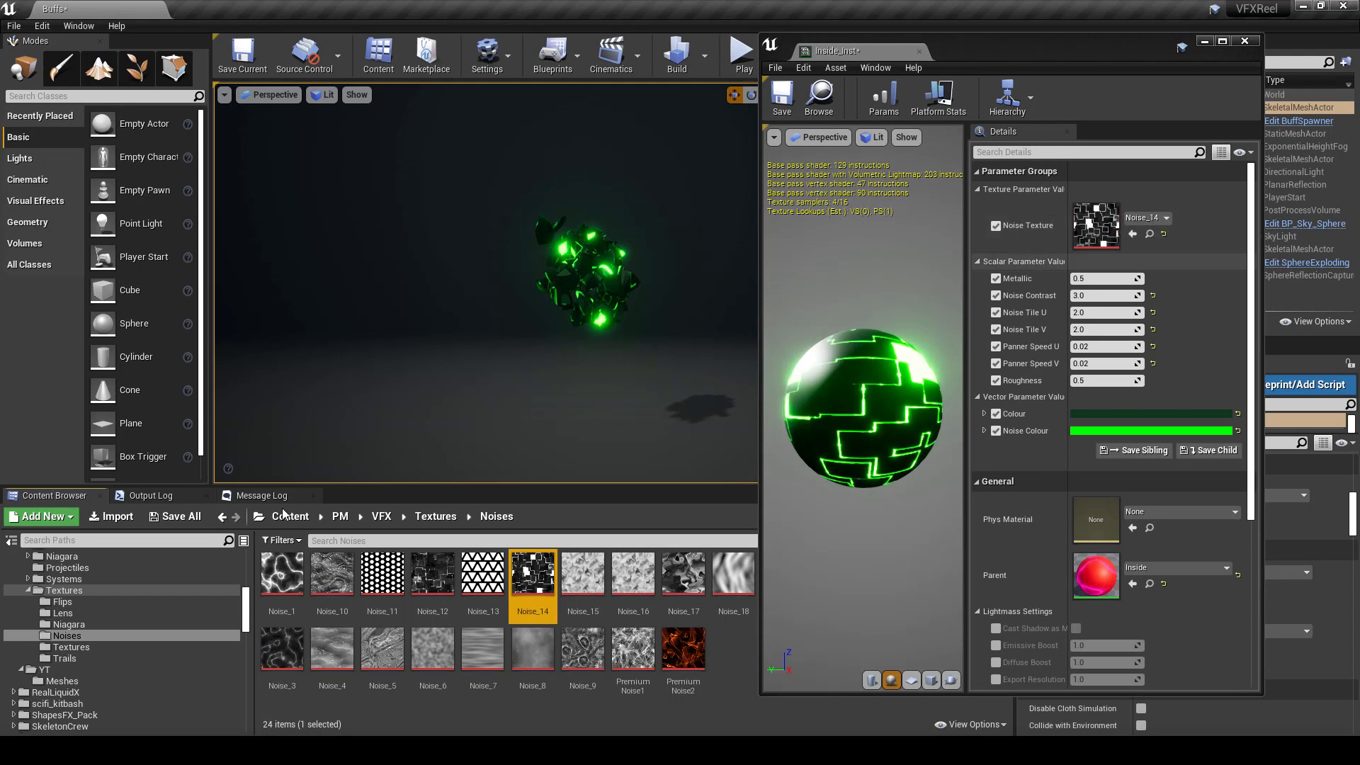
left_click_drag(433, 575, 1098, 224)
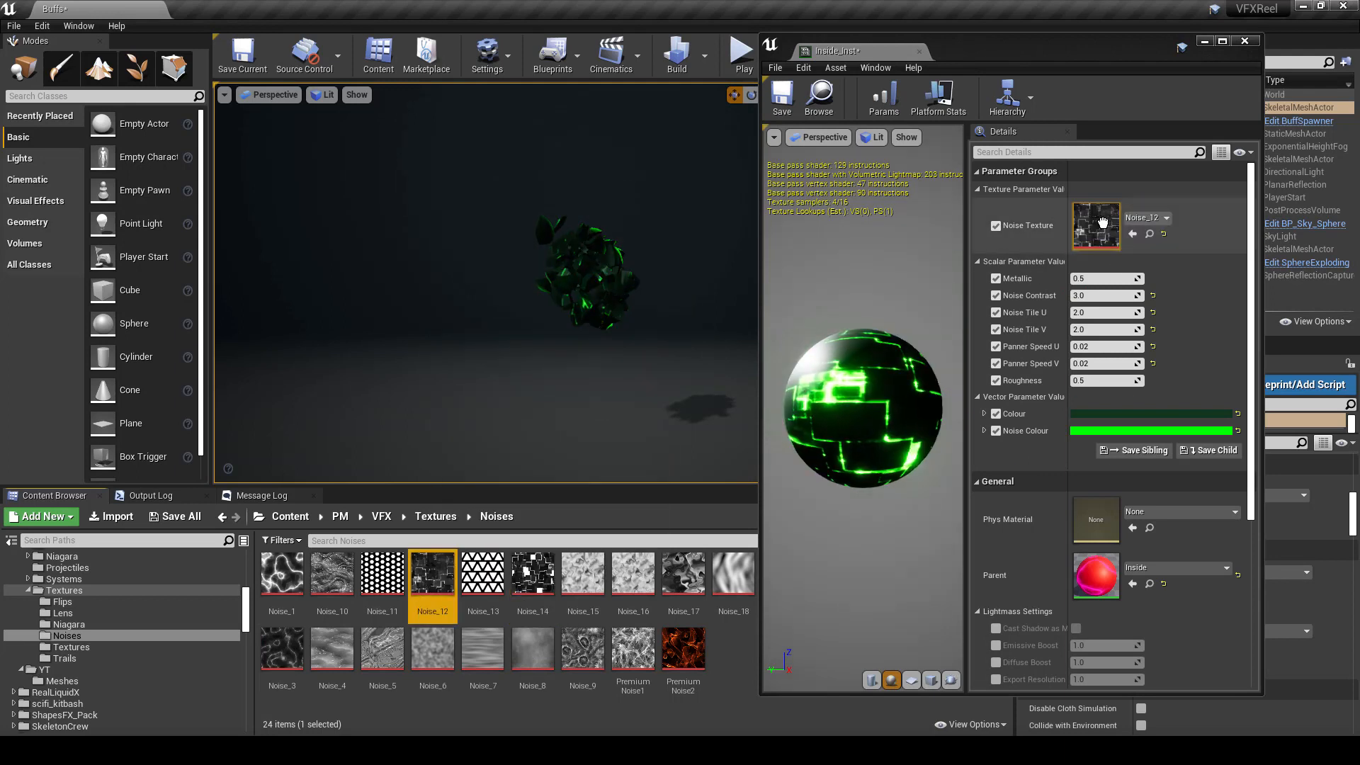
left_click_drag(272, 583, 1097, 225)
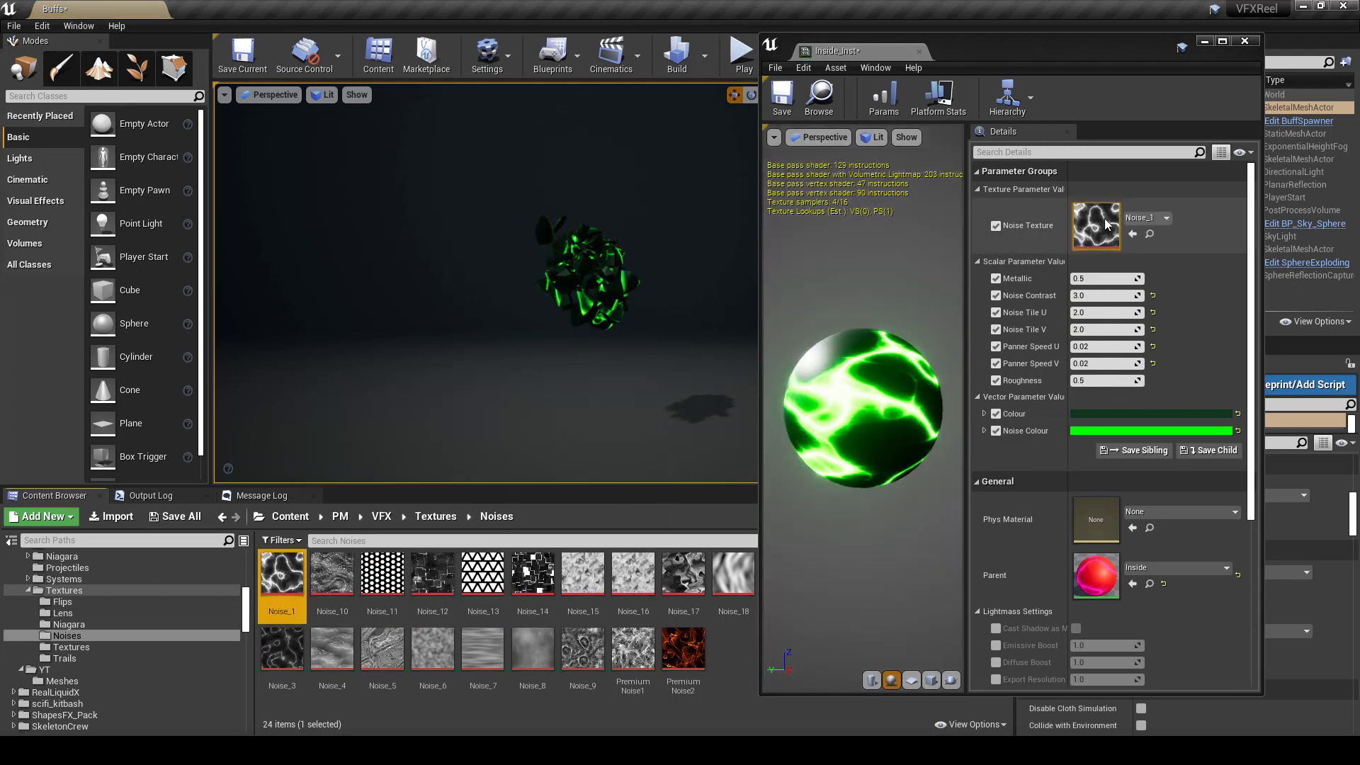
Step: Try Noise_19 and Noise_6 as the Noise Texture, lowering Noise Contrast to 2
left_click_drag(1011, 57, 1075, 72)
left_click_drag(783, 575, 1184, 240)
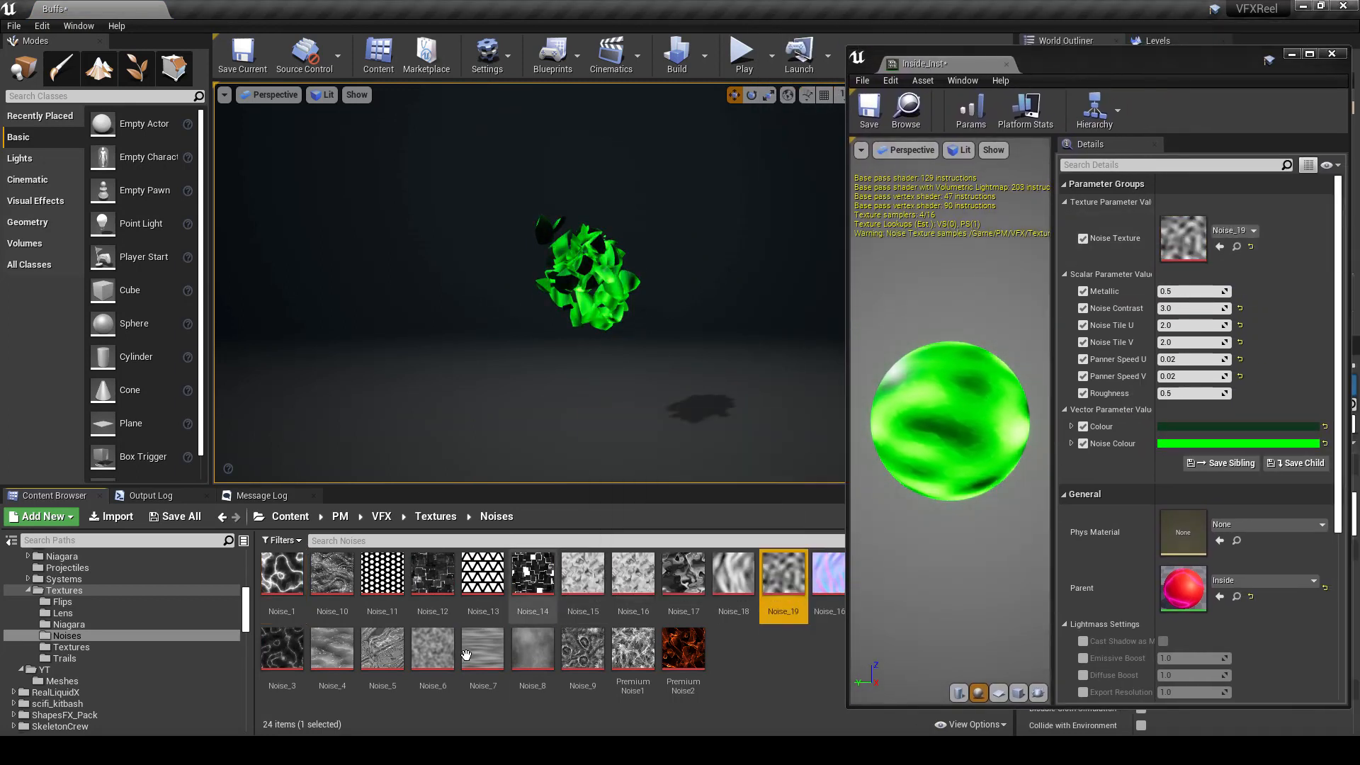
left_click_drag(433, 648, 1196, 242)
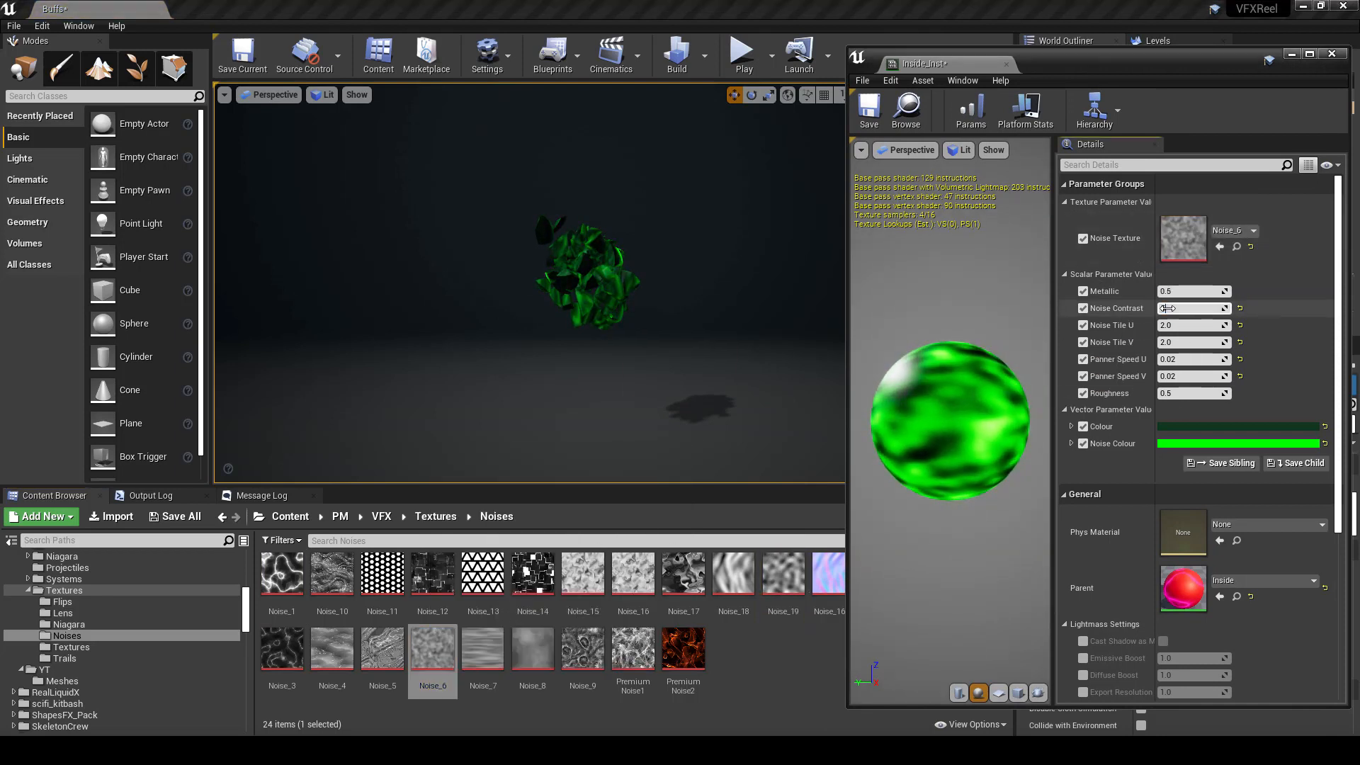
type("2")
key("Return")
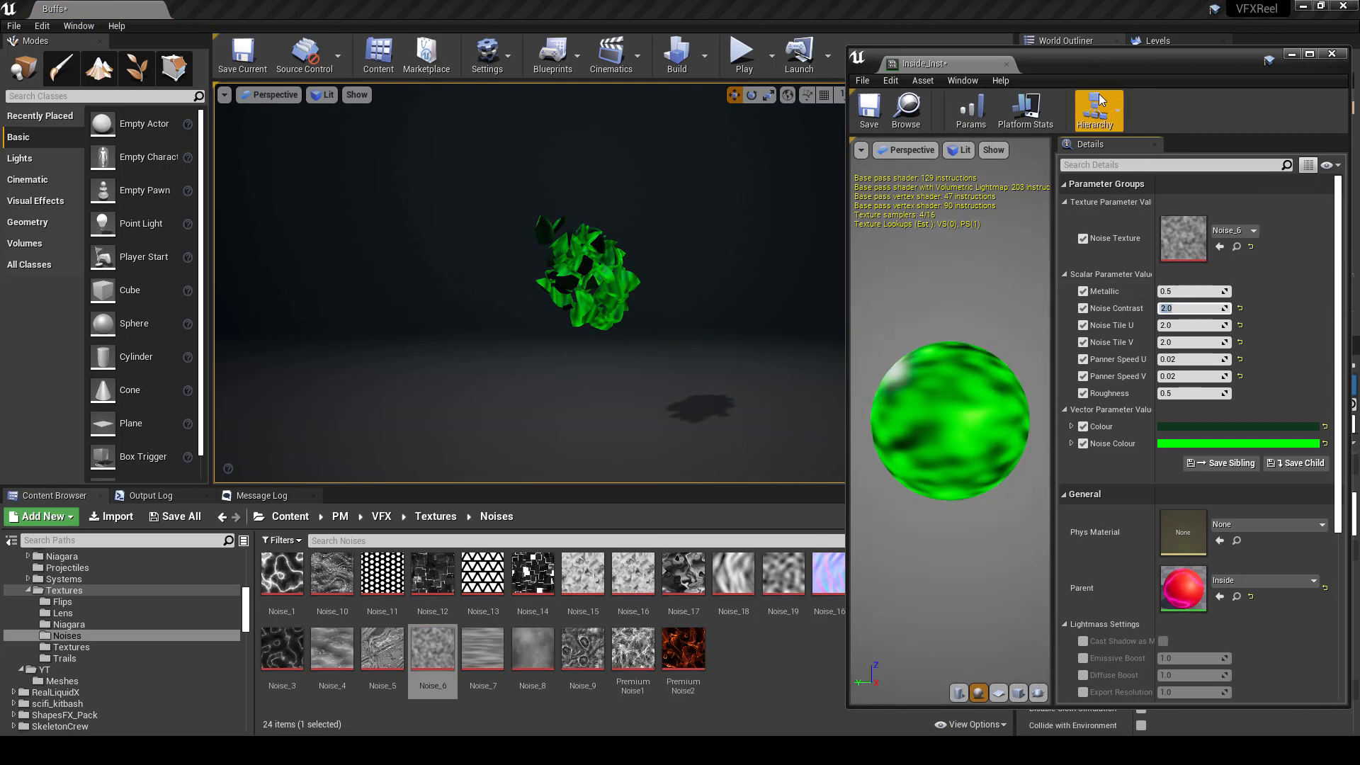
Step: Assign Noise_20 as the Noise Texture with a Noise Contrast of 3, and save and close Inside_Inst
left_click_drag(1117, 68, 461, 57)
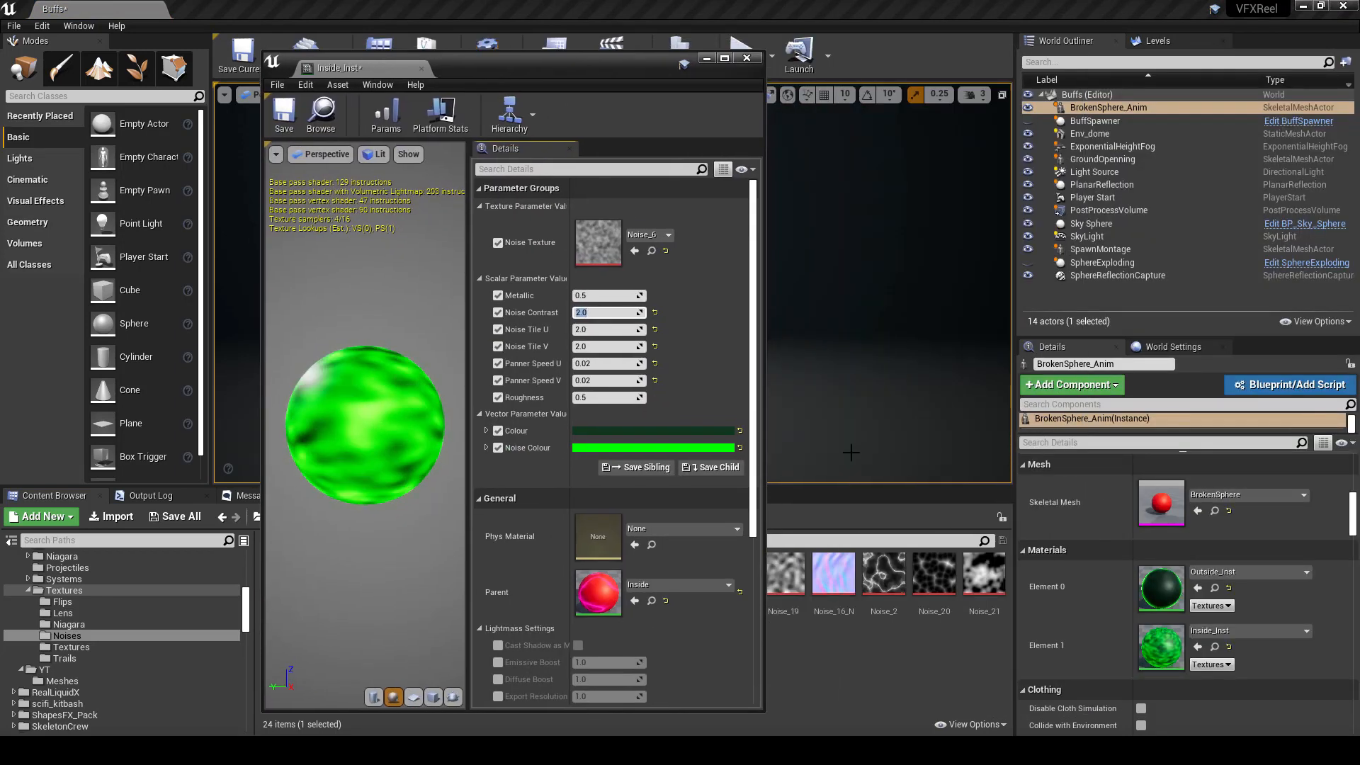
left_click_drag(937, 574, 599, 242)
left_click_drag(539, 67, 1039, 58)
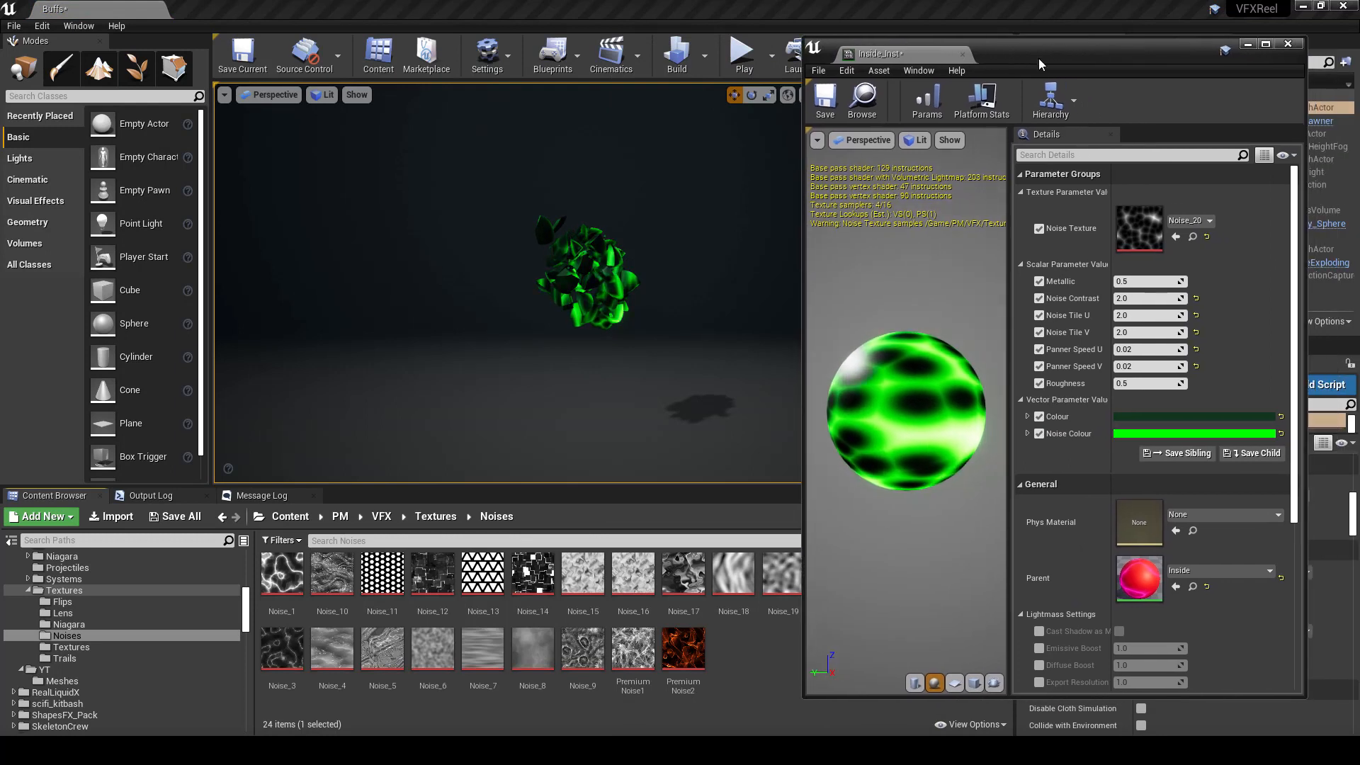
left_click(1121, 301)
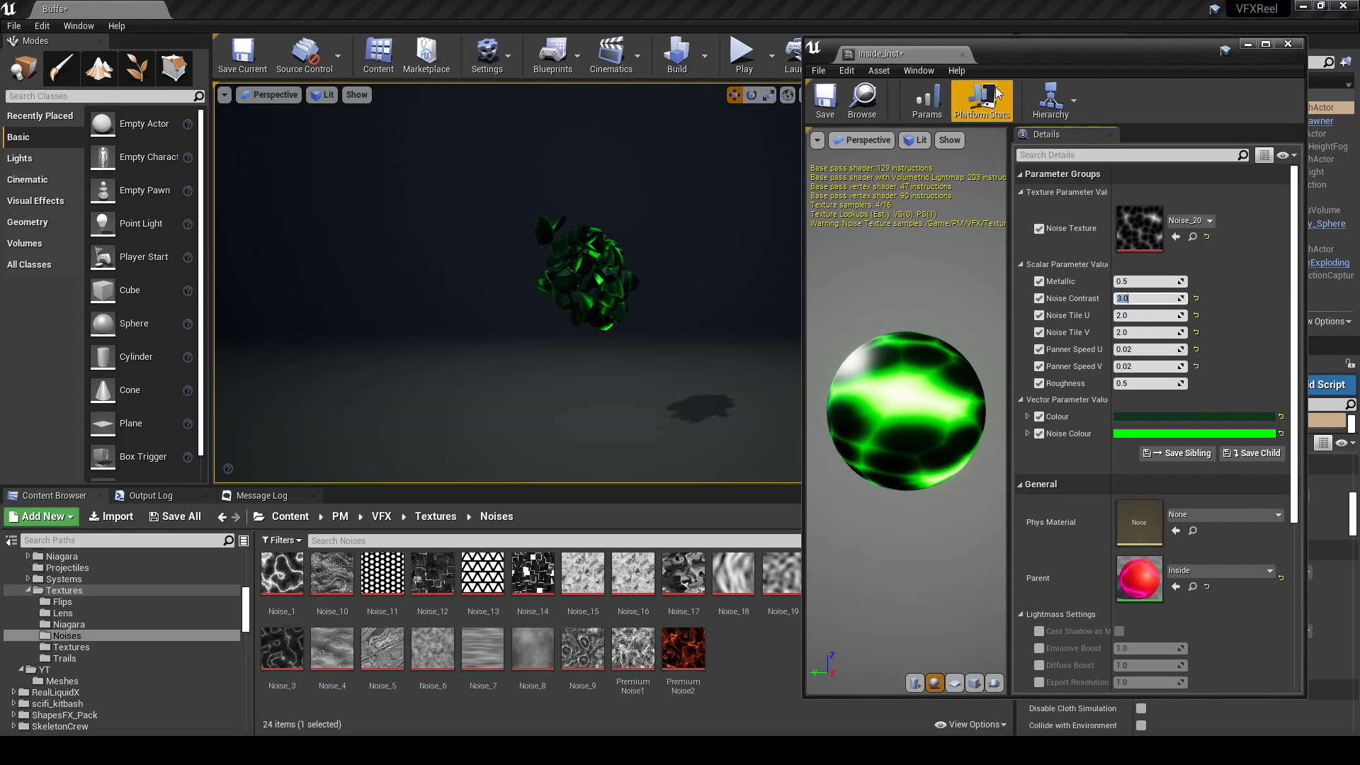
left_click(836, 105)
left_click(963, 54)
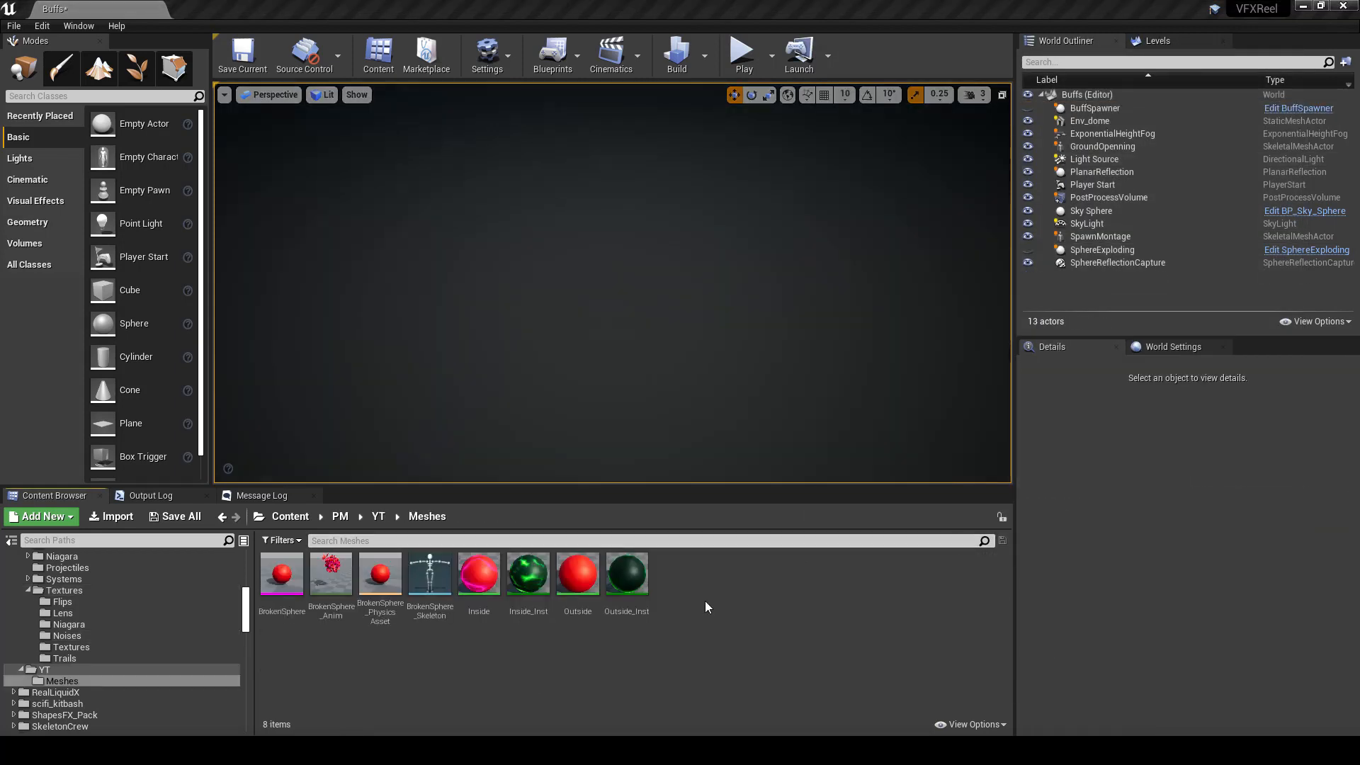
Step: Create an Actor Blueprint Class named Sphere in the Meshes folder and open it for editing
right_click(686, 582)
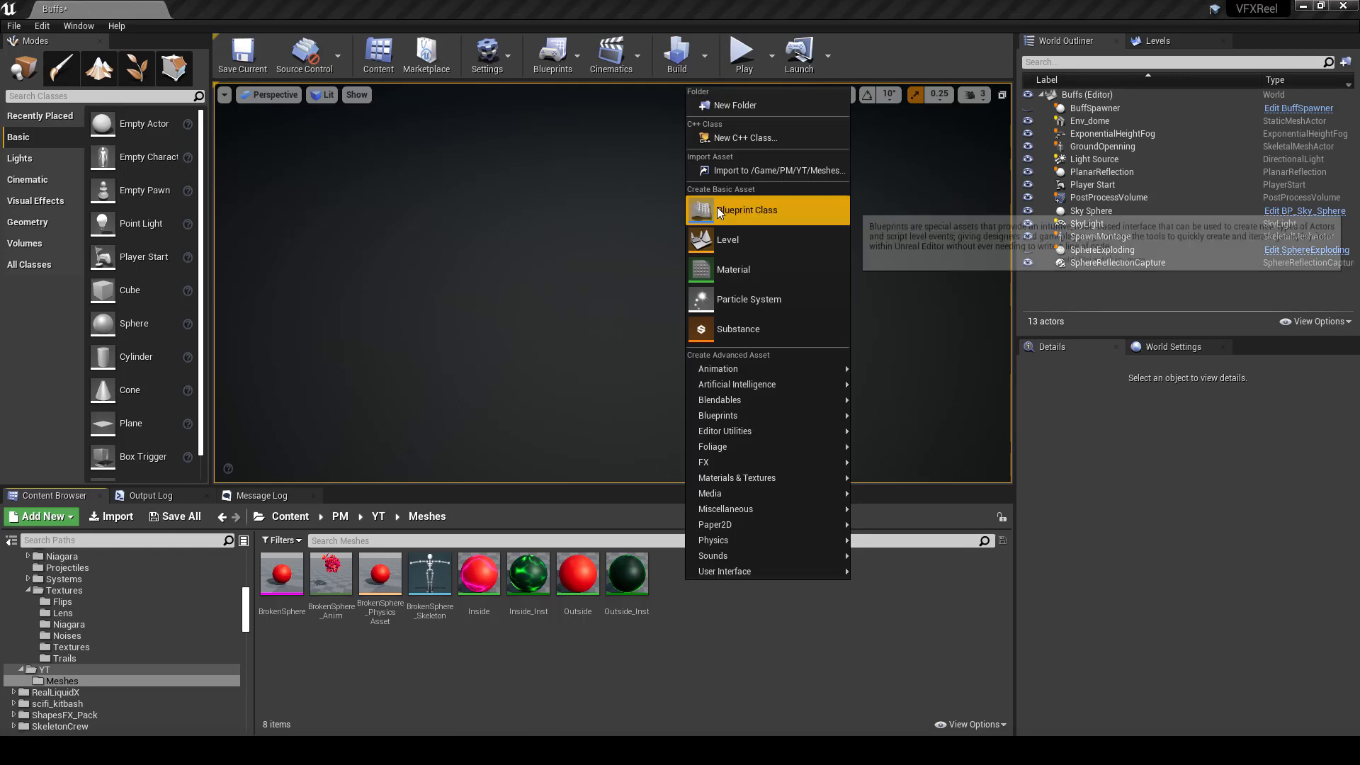
left_click(751, 209)
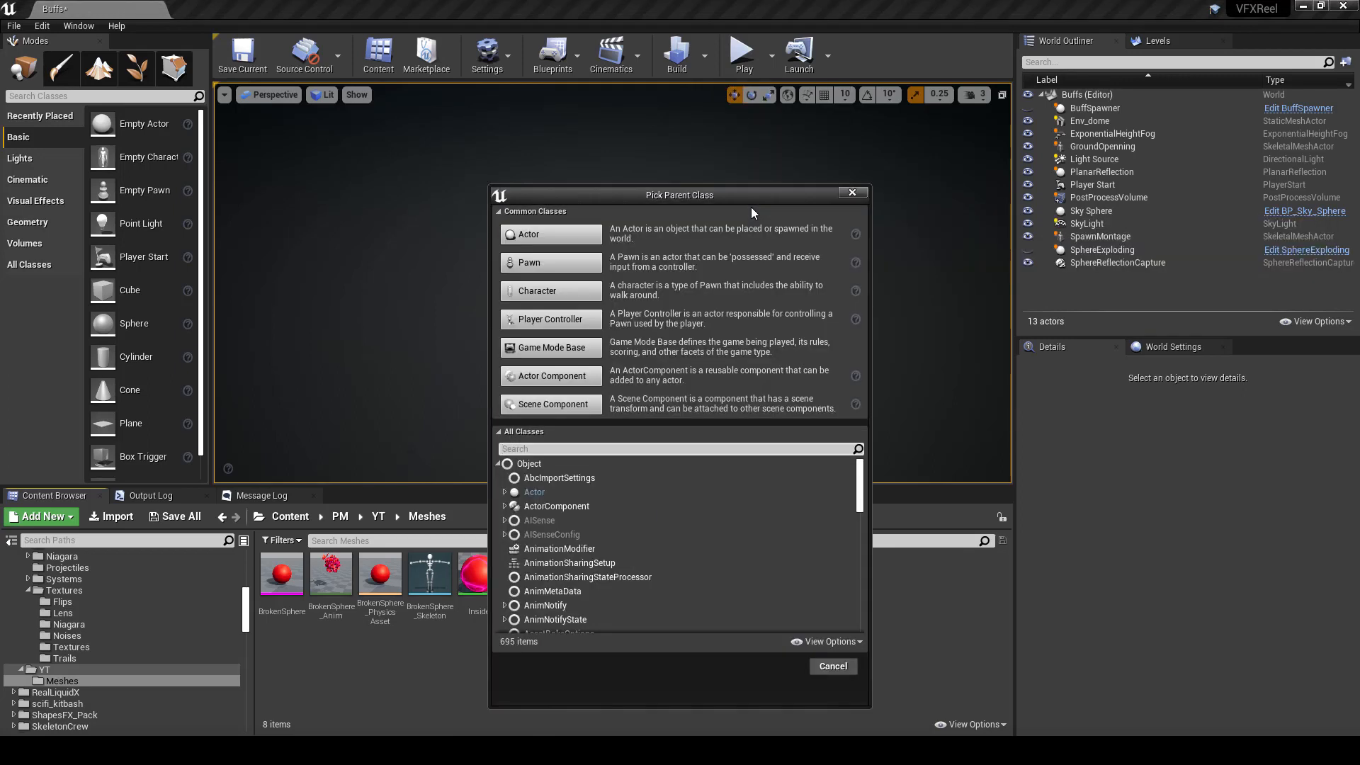
left_click(530, 240)
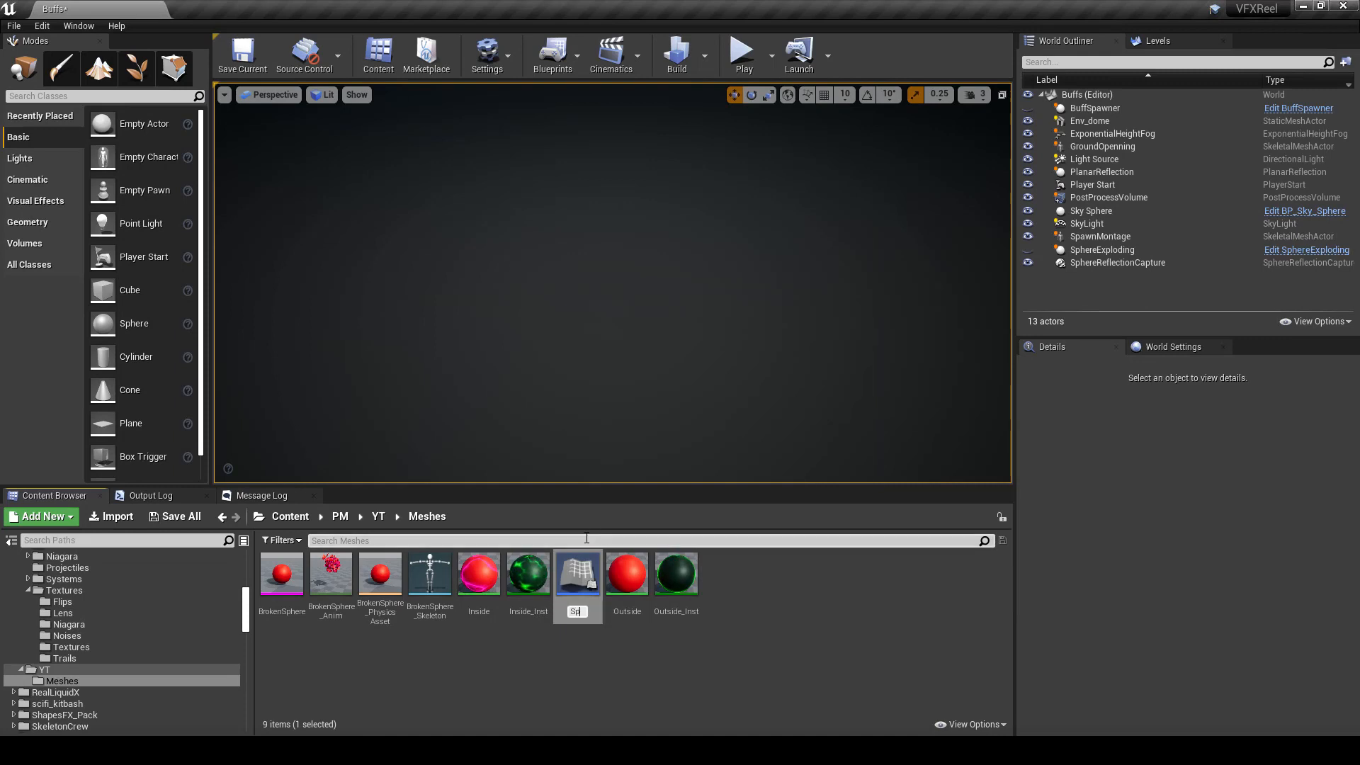
key("Return")
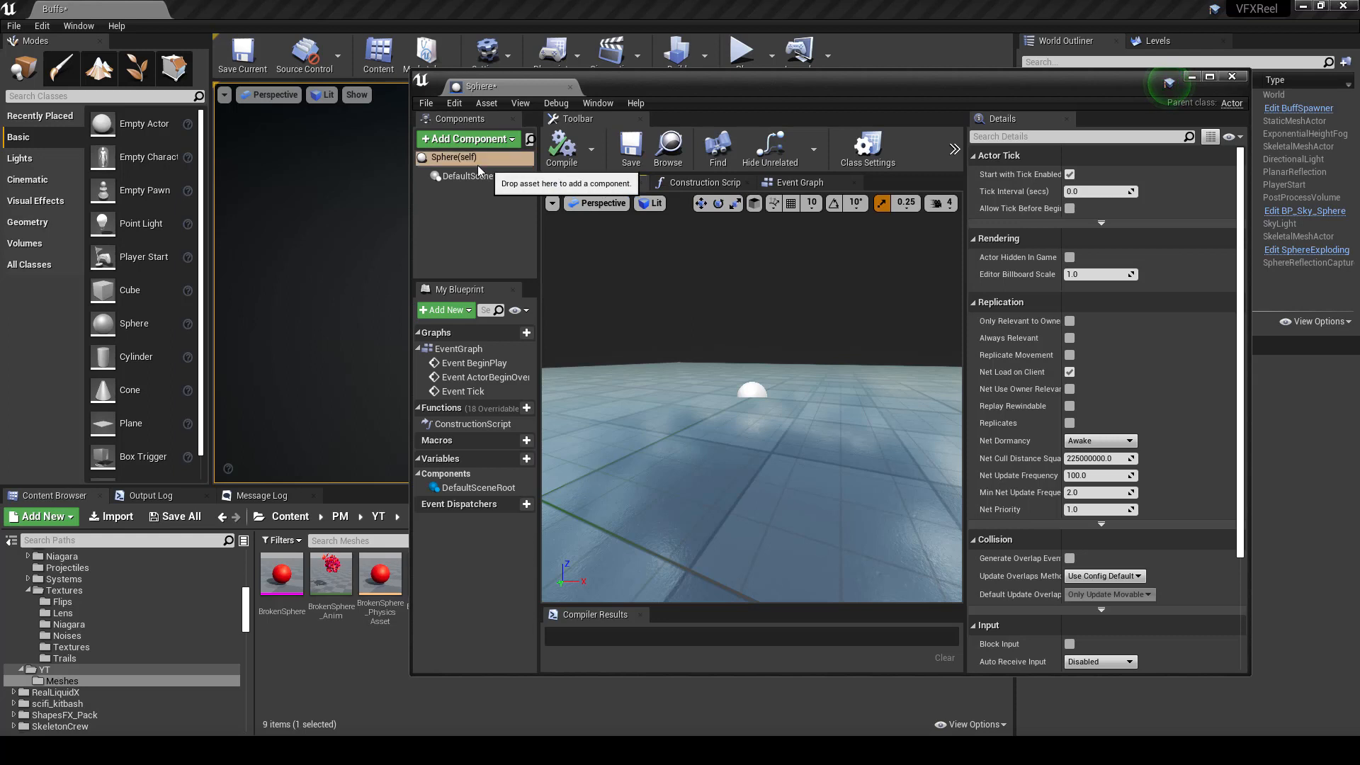
Step: Set Auto Receive Input to Player 0 on the Sphere Blueprint's root actor, and compile and save it
left_click(457, 158)
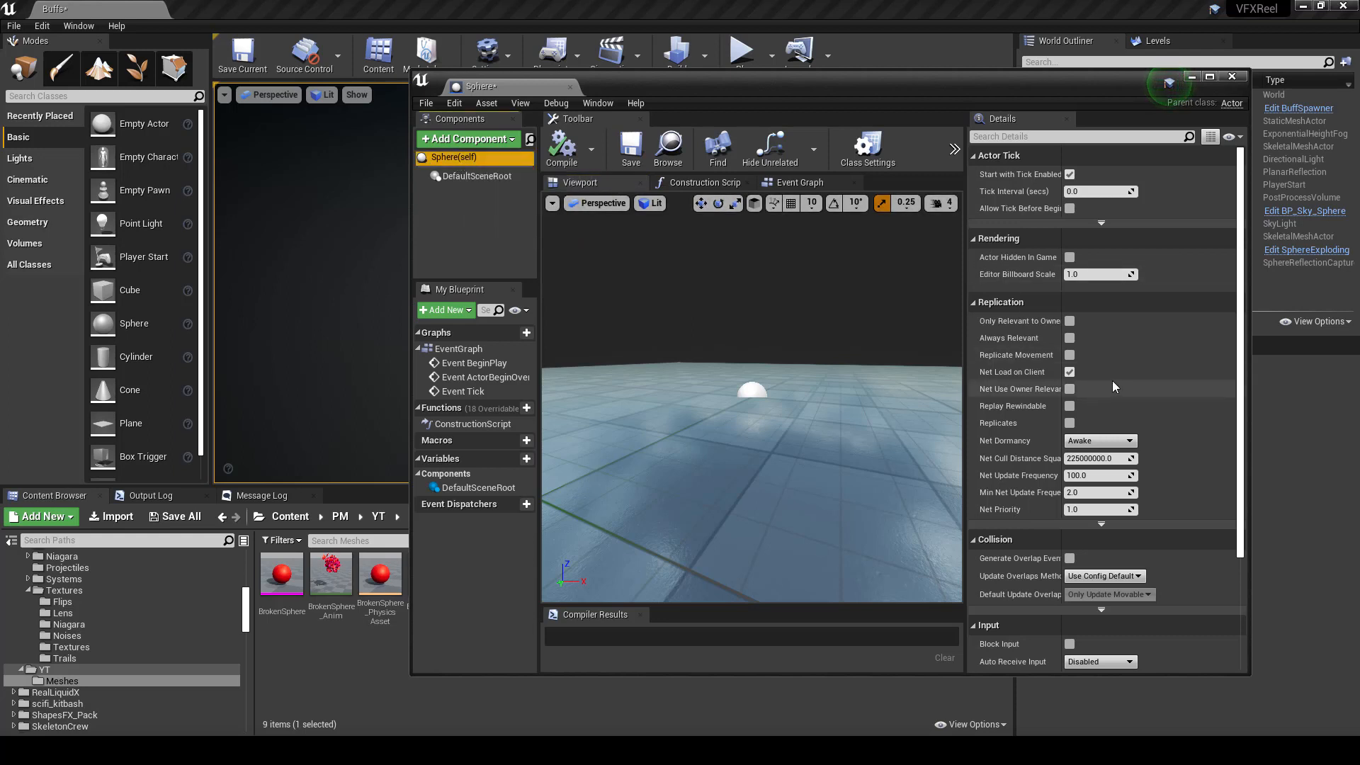
scroll(1113, 394, "down", 2)
scroll(1113, 394, "down", 2)
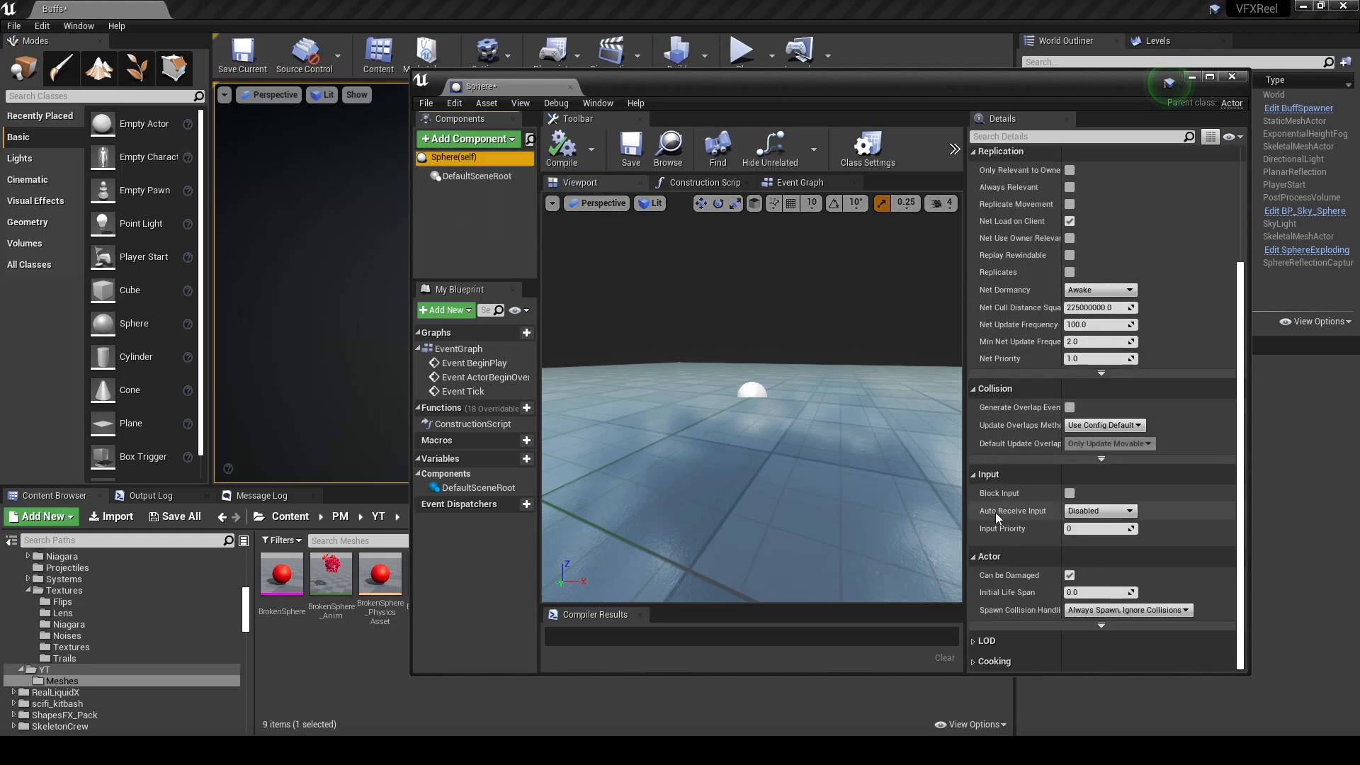
left_click(1095, 511)
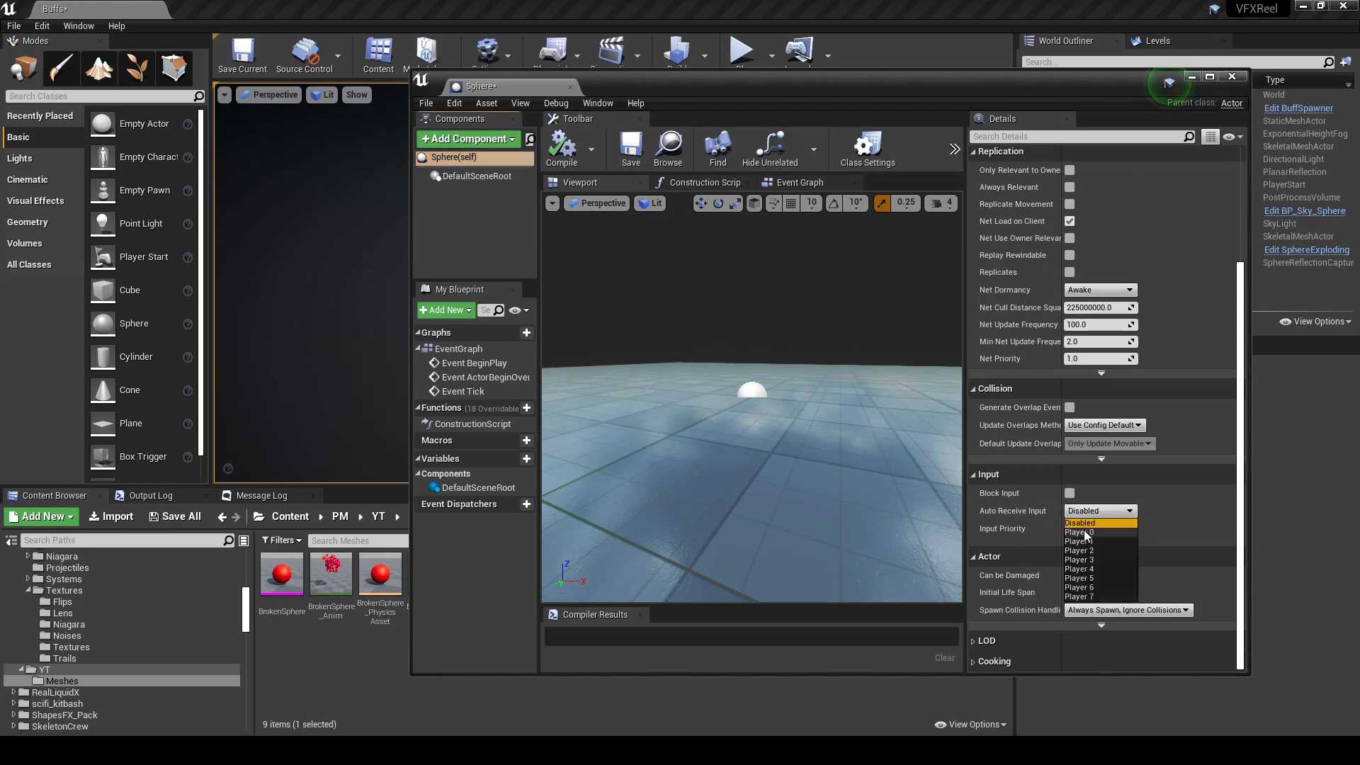
left_click(1084, 533)
left_click(638, 147)
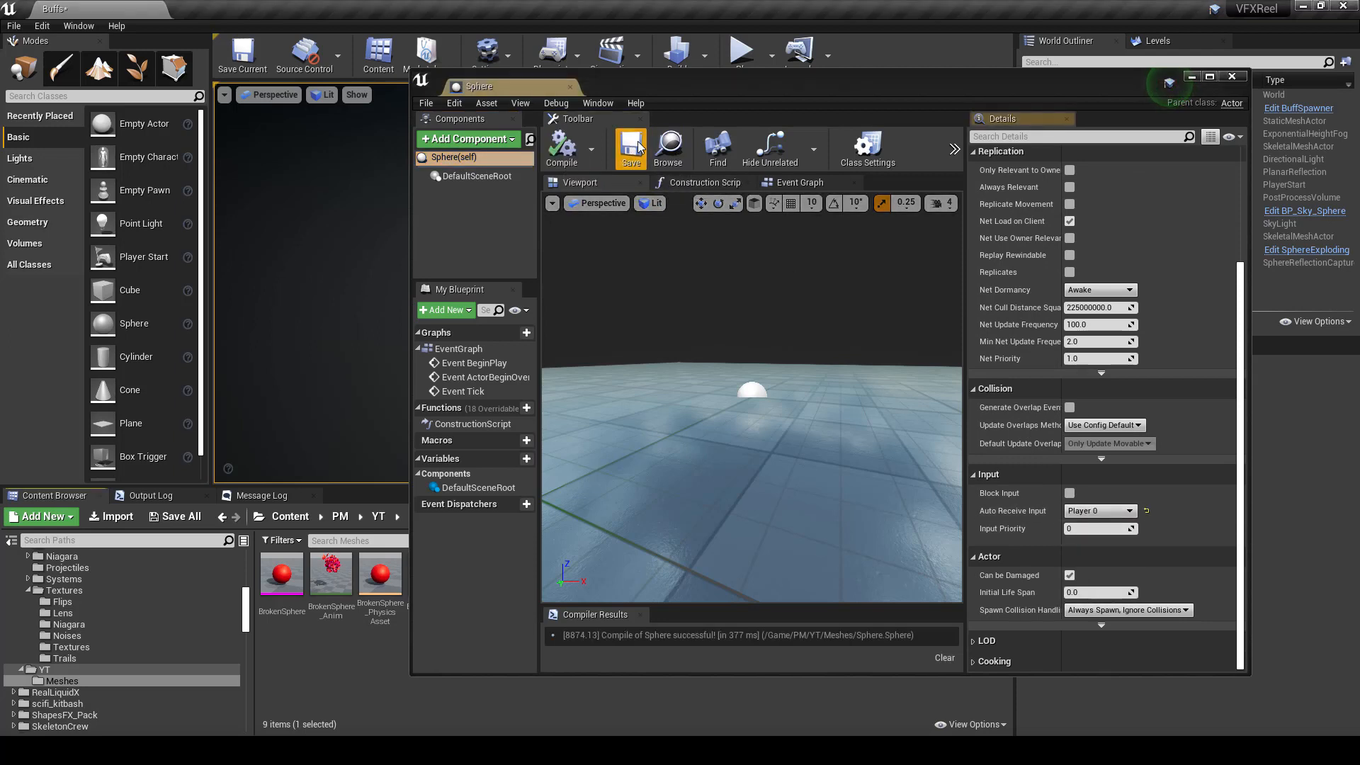
Step: Add the BrokenSphere skeletal mesh as a component and make it use the animation asset BrokenSphere_Anim
left_click_drag(282, 575, 477, 226)
left_click(440, 193)
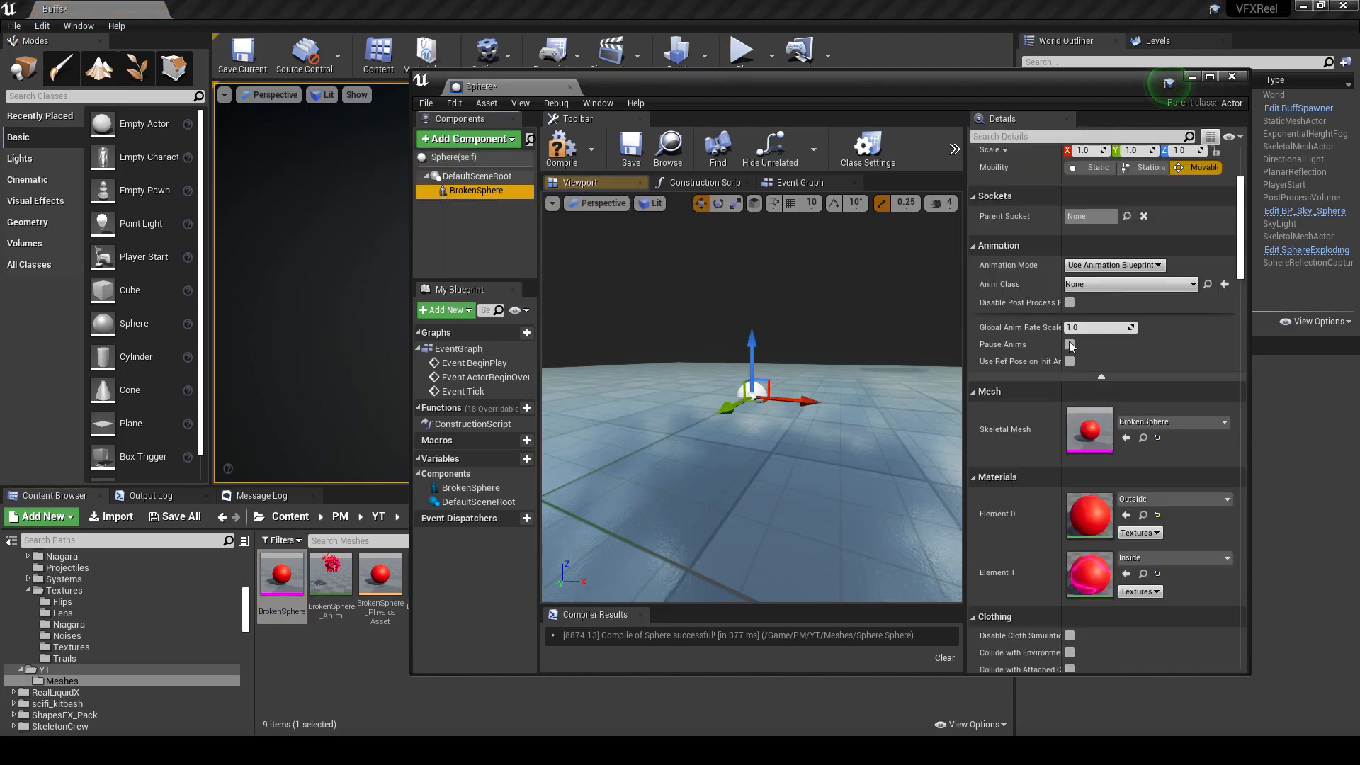
left_click(1121, 265)
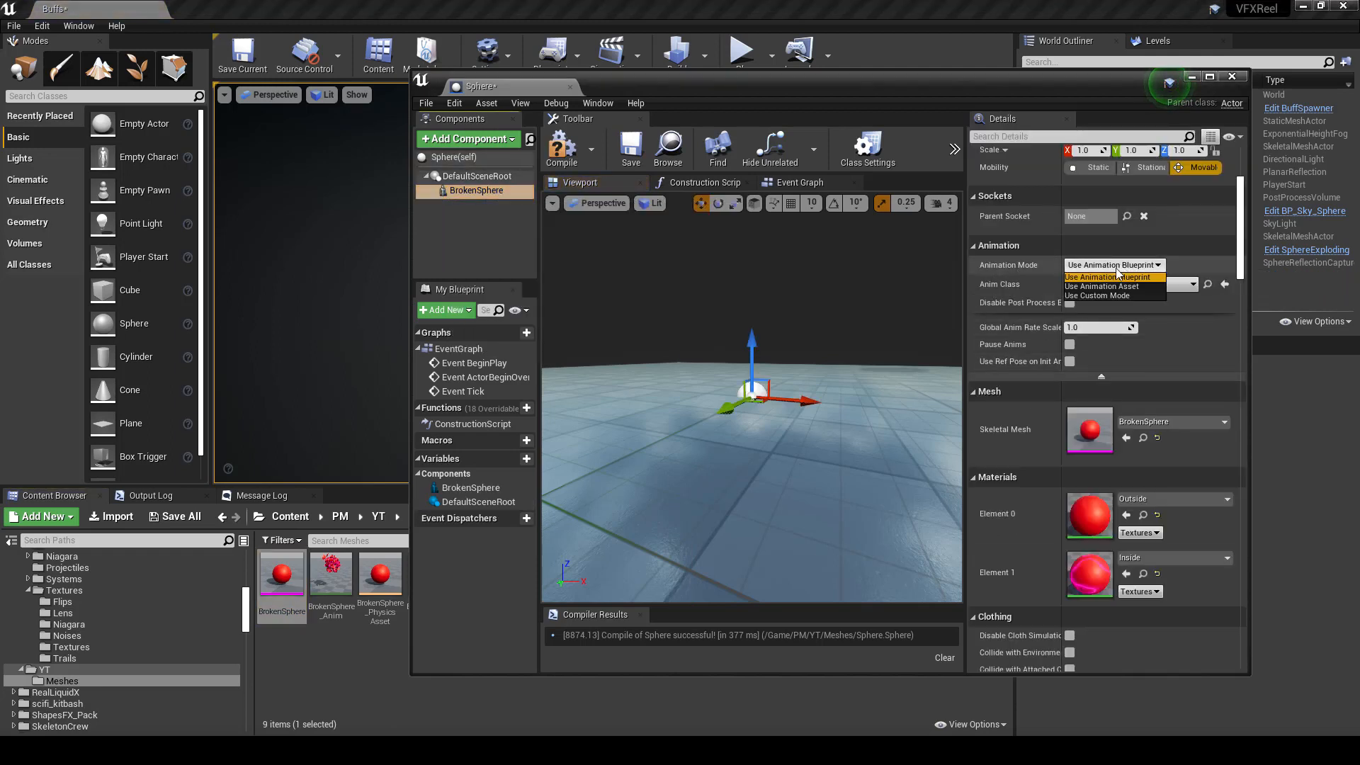
left_click(1101, 289)
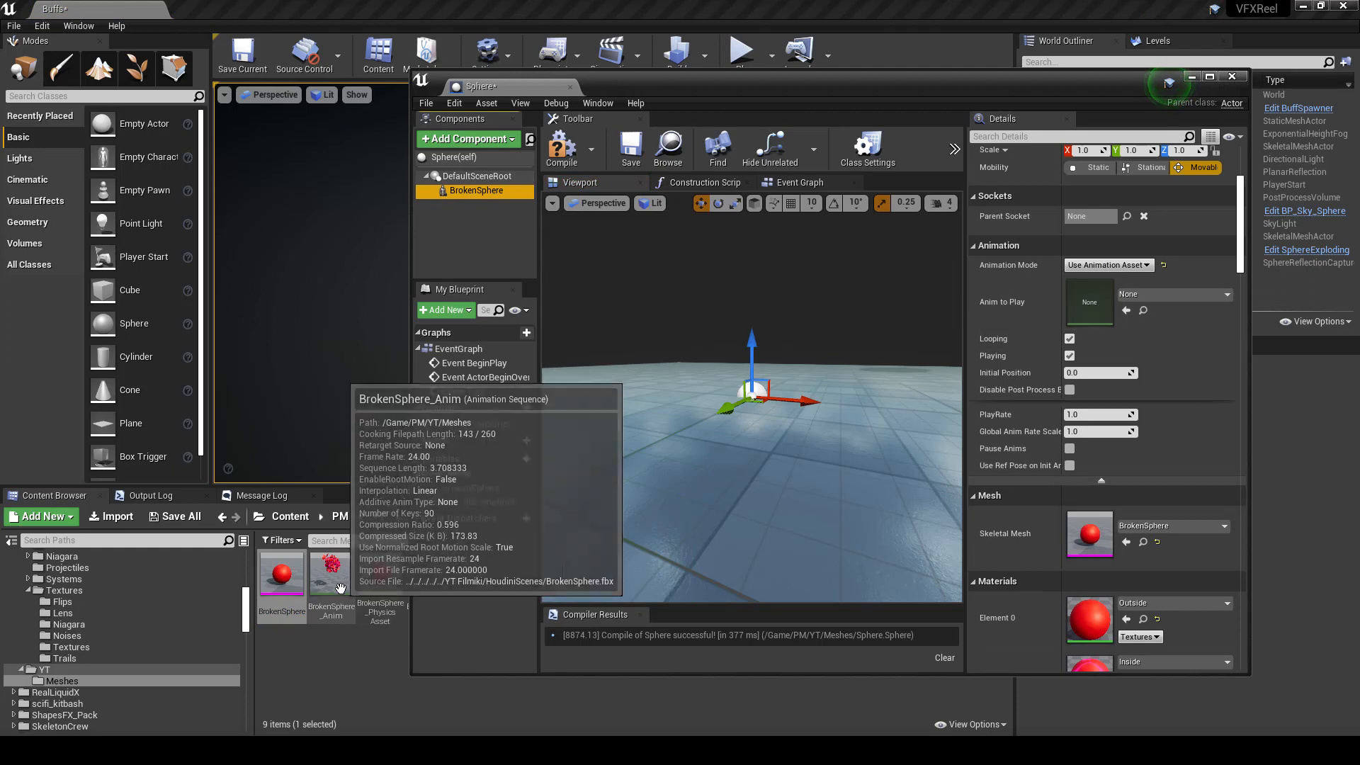
left_click_drag(330, 575, 1091, 310)
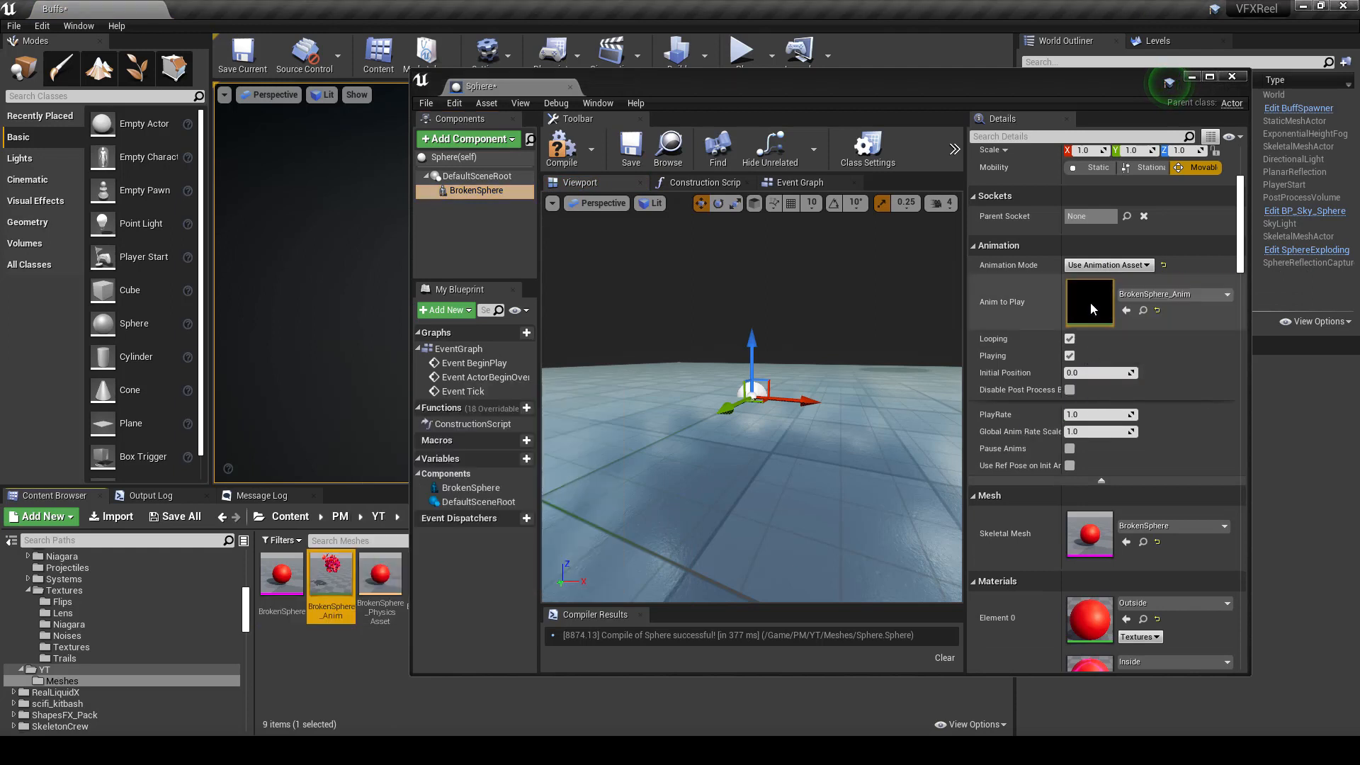
Step: Turn off Looping and Playing for the BrokenSphere component, compile and save the Blueprint, and maximise its editor
left_click(1070, 339)
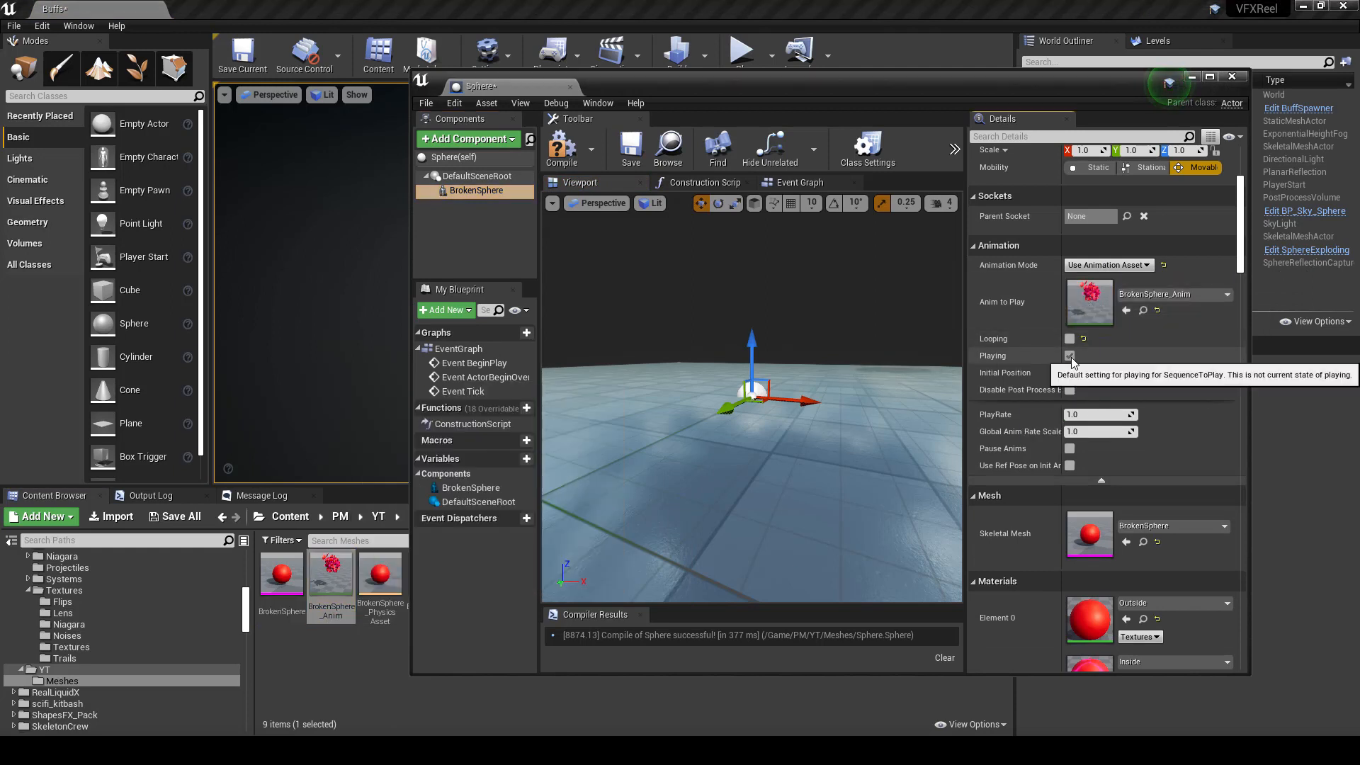
left_click(1070, 355)
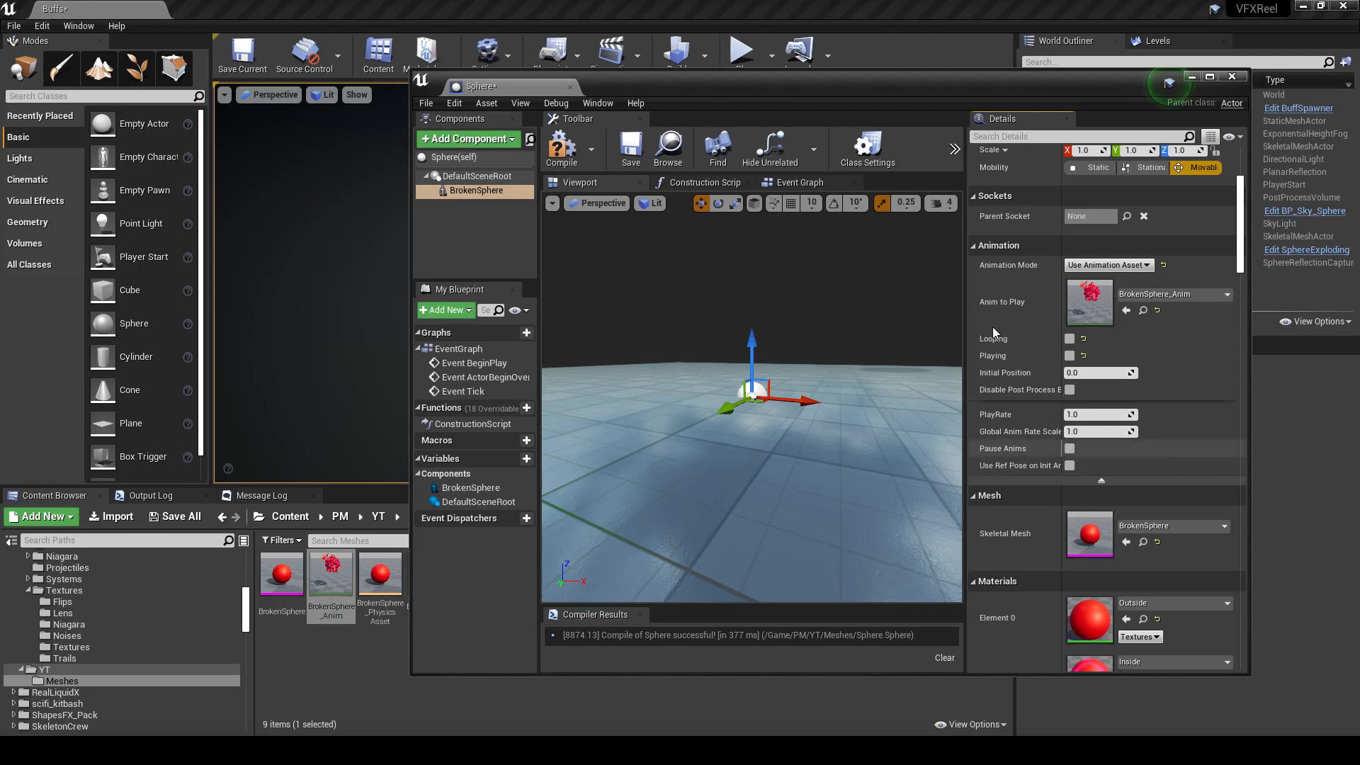
left_click(561, 149)
left_click(630, 147)
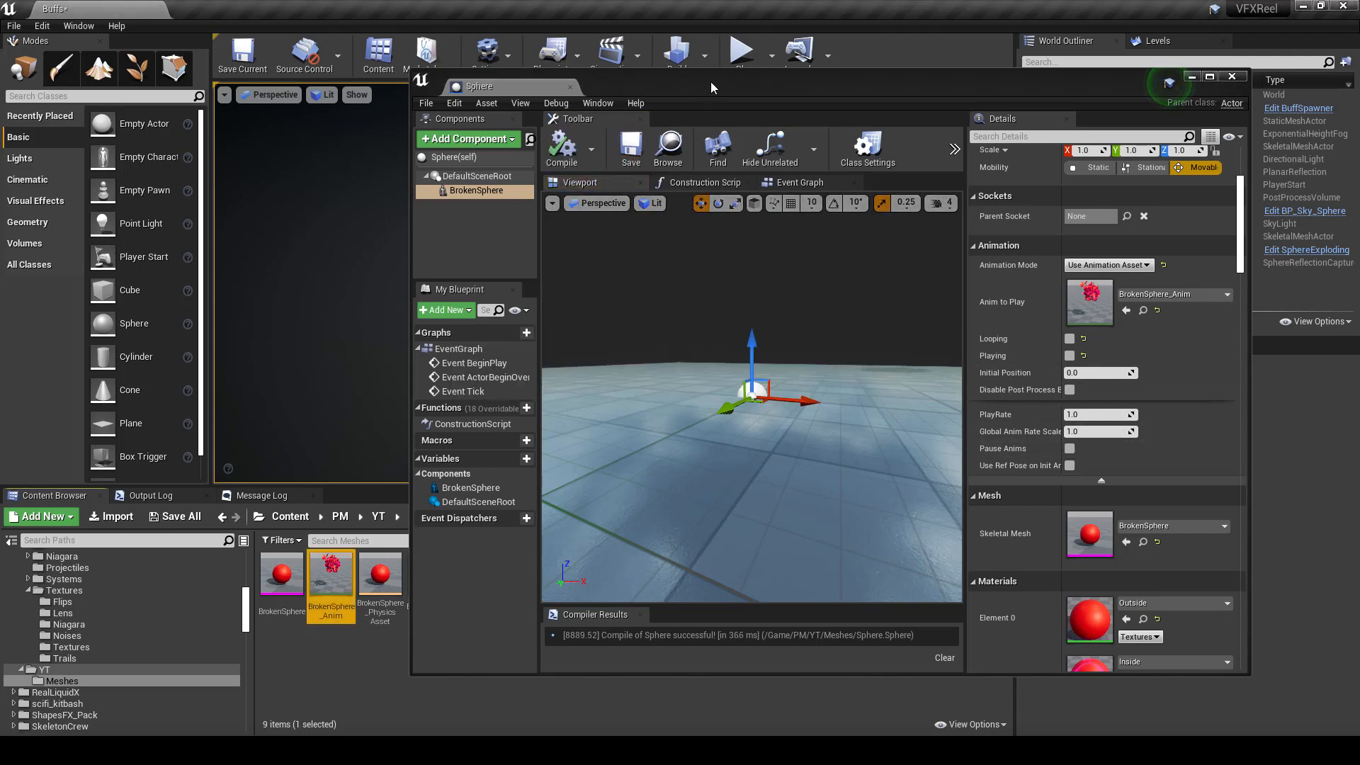
left_click_drag(712, 83, 734, 9)
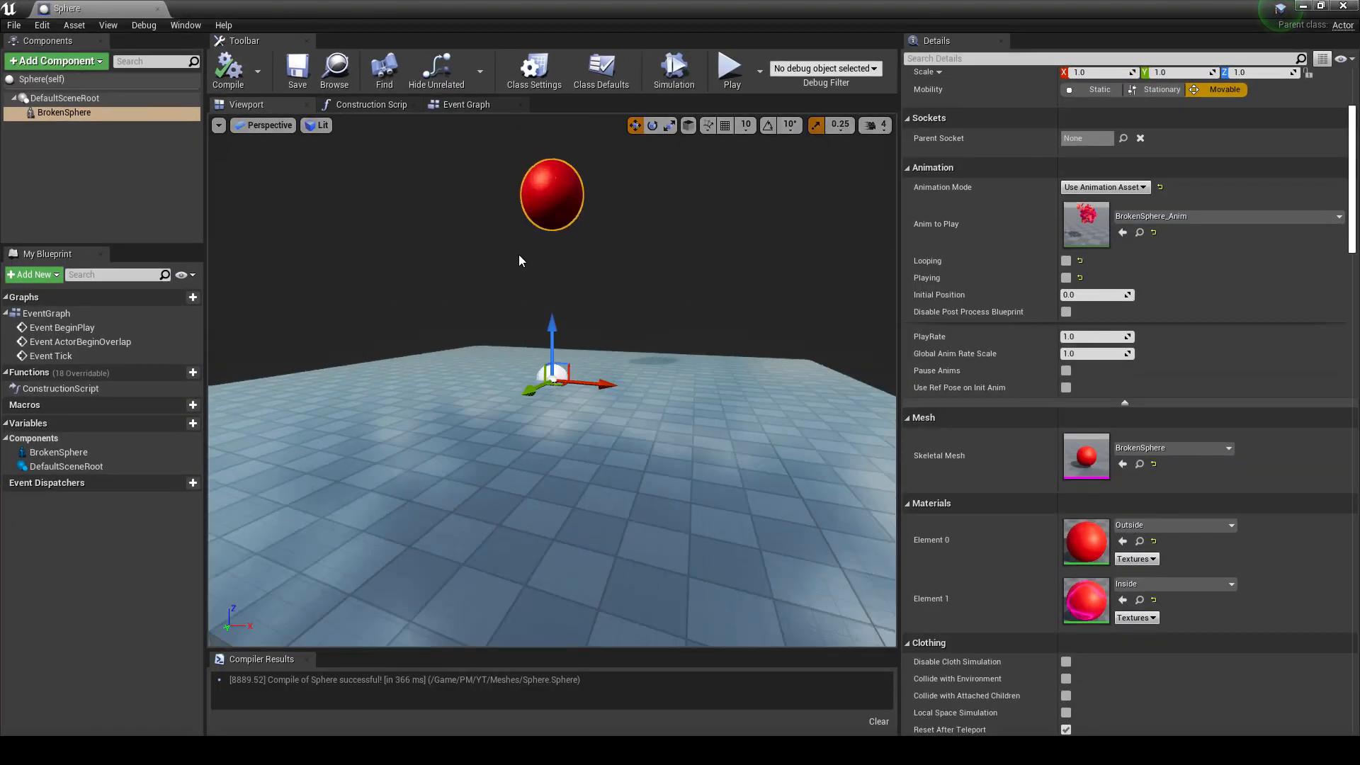
Step: Scrub the Initial Position of the BrokenSphere animation to preview the break, and set it back to 0
left_click_drag(452, 278, 496, 278, "alt")
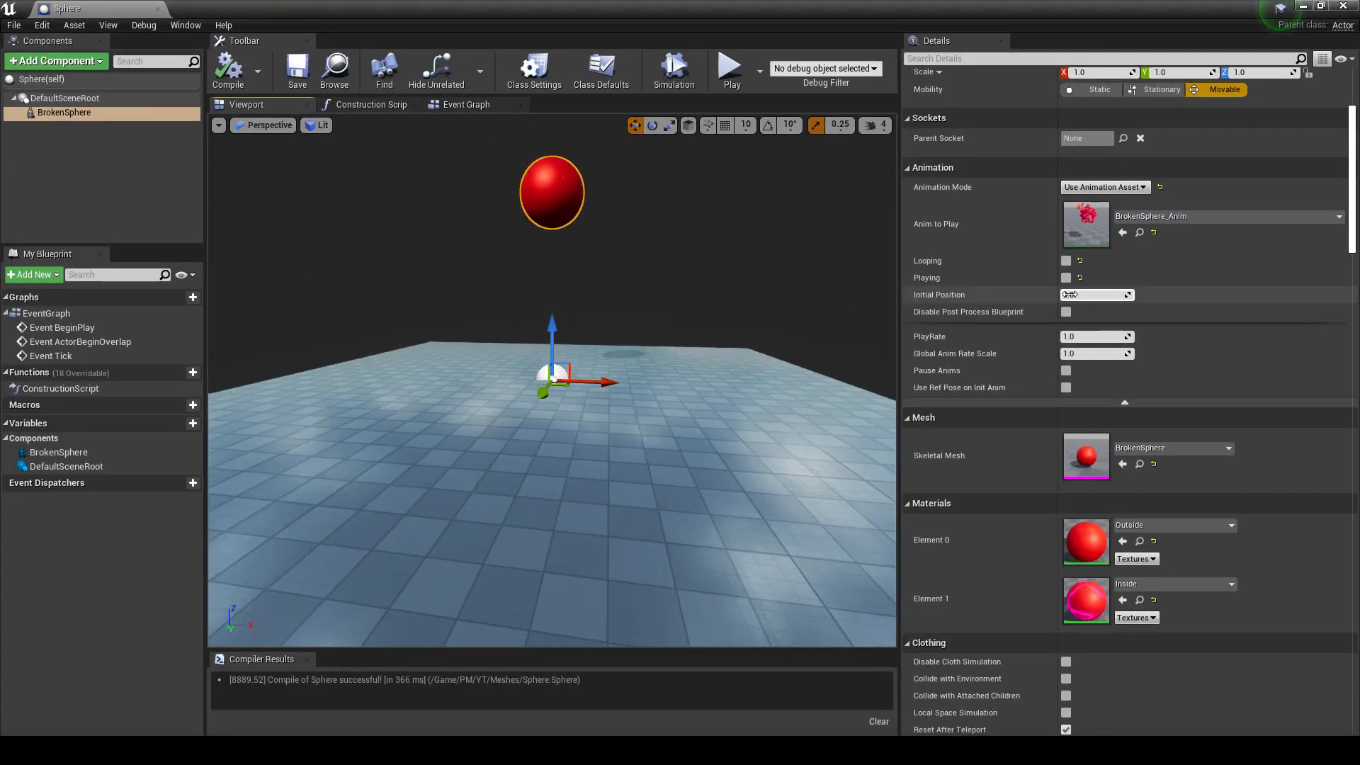
left_click_drag(1070, 294, 1116, 294)
left_click_drag(547, 324, 722, 335, "alt")
key("e")
key("w")
left_click_drag(1094, 295, 1126, 295)
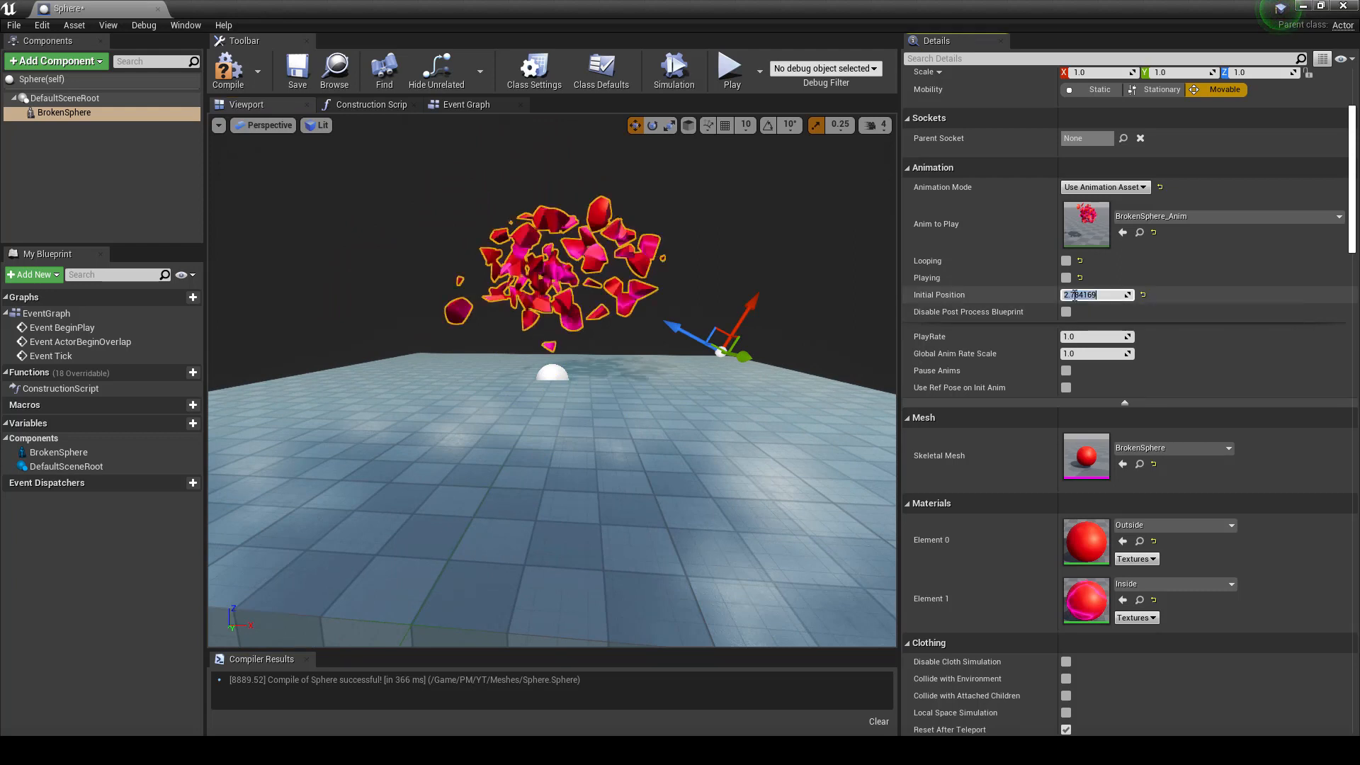
type("0")
key("Return")
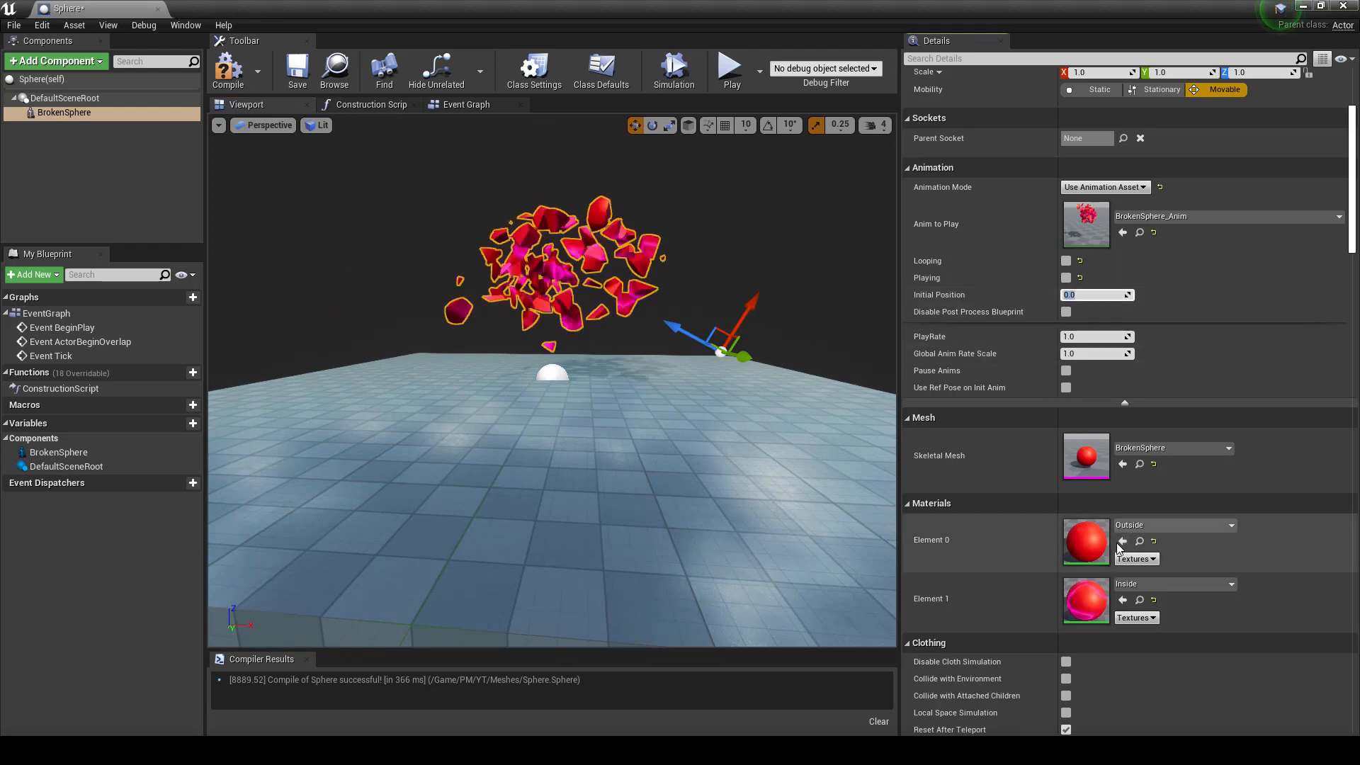
Step: Assign Outside_Inst to material Element 0 and Inside_Inst to Element 1 of BrokenSphere, and compile and save the Blueprint
left_click(1162, 525)
left_click(1149, 425)
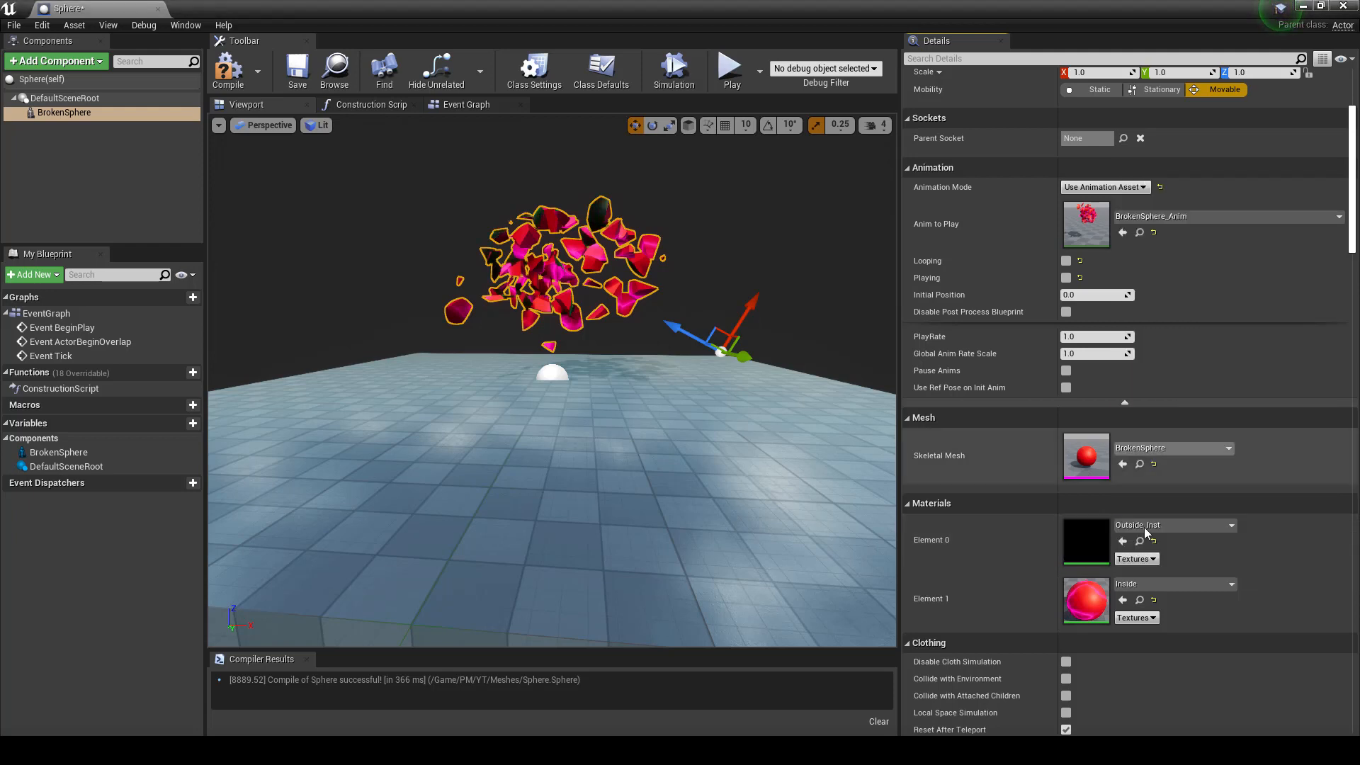
left_click(1176, 584)
left_click(1149, 488)
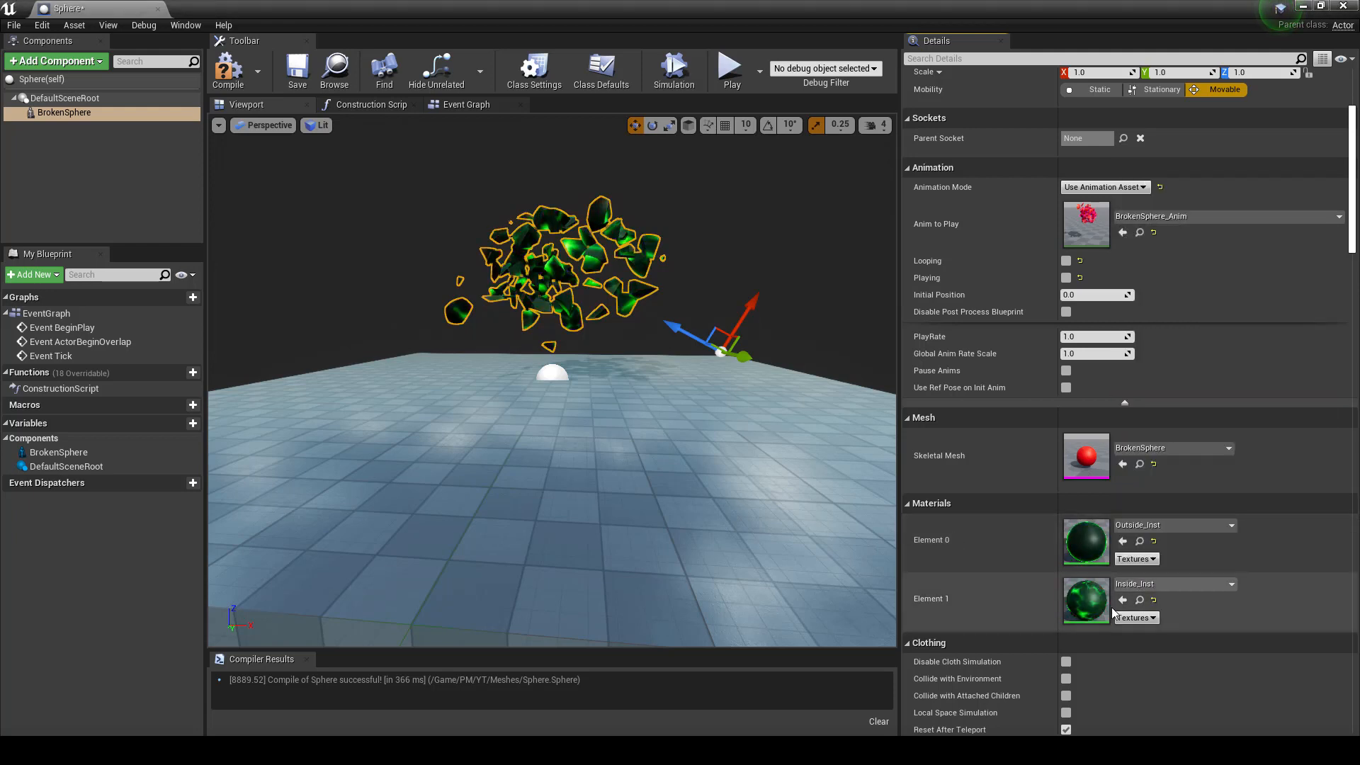
left_click(226, 74)
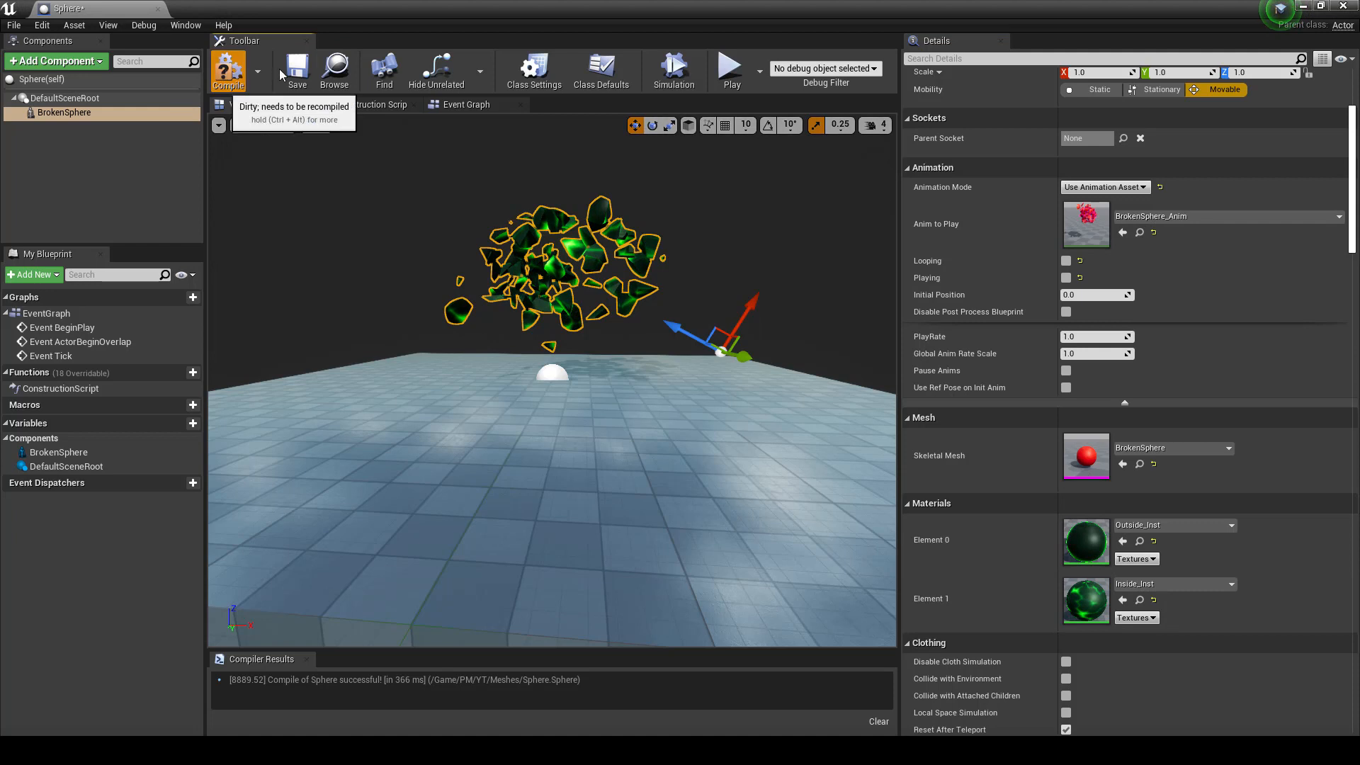
left_click(297, 69)
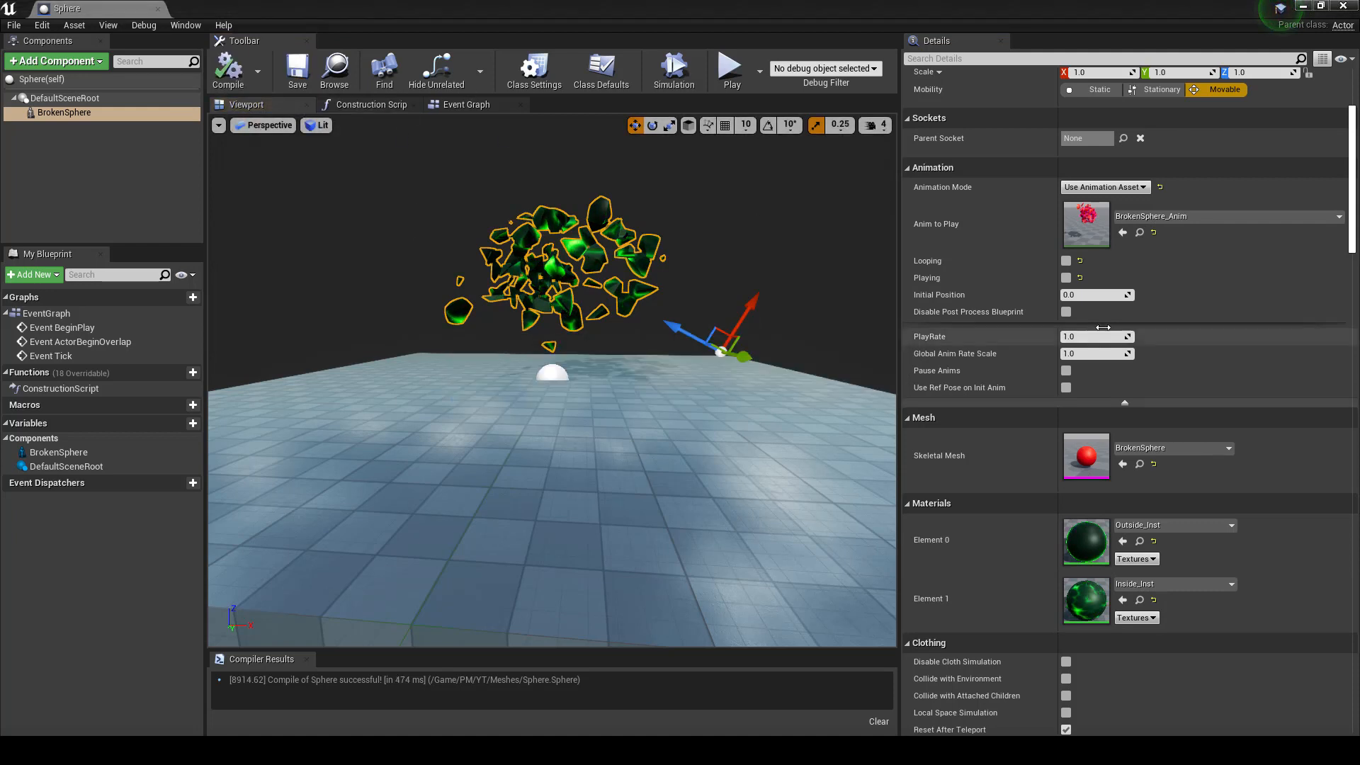
left_click(1095, 295)
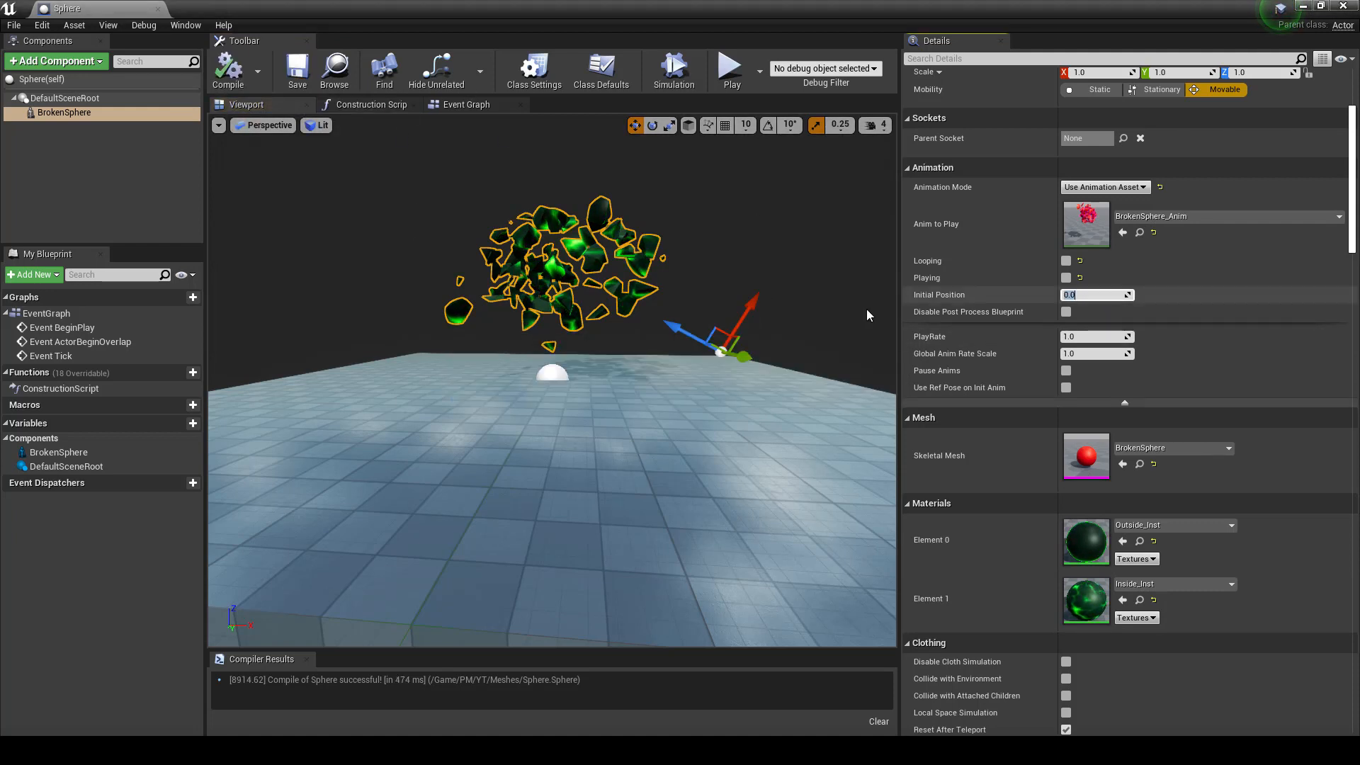
Step: In the Event Graph, connect Event BeginPlay to a Set Position node for BrokenSphere, placed to the event's upper right
left_click(457, 106)
scroll(564, 308, "down", 3)
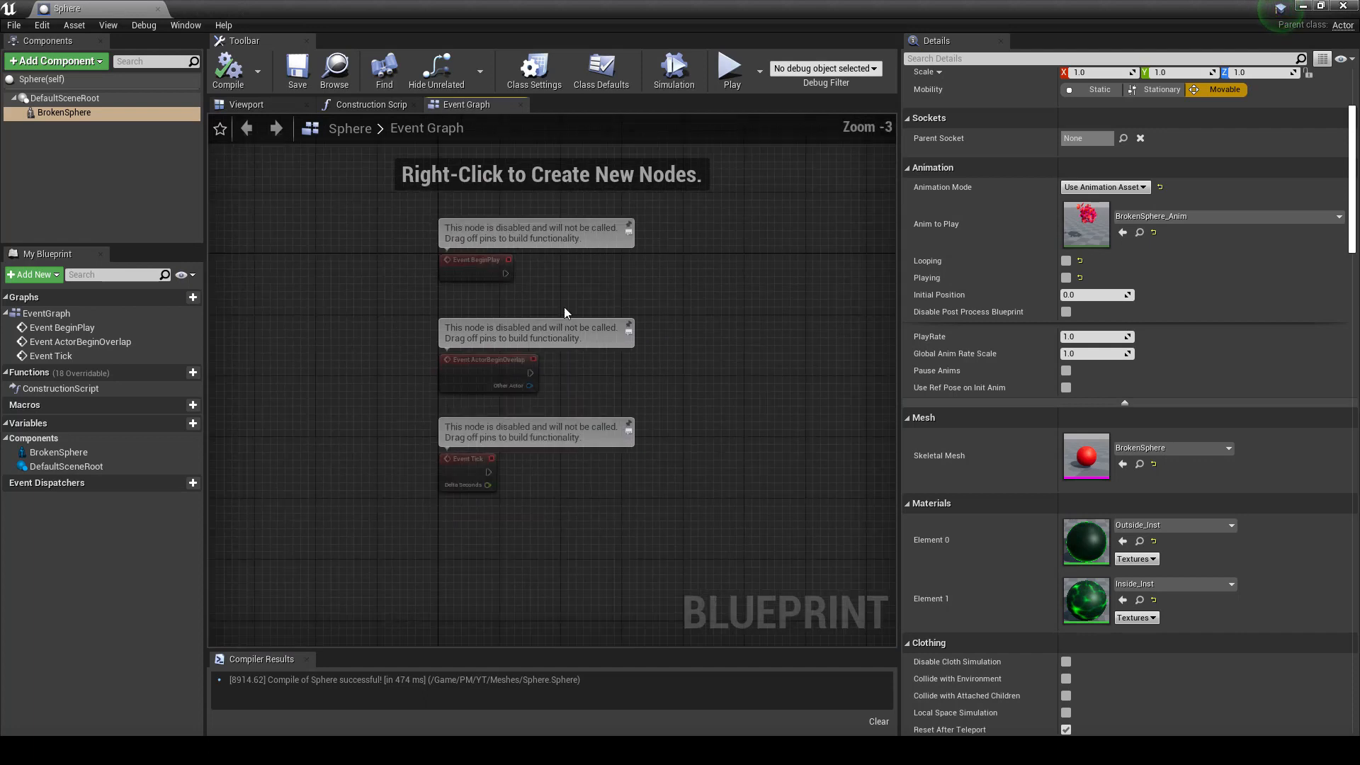
left_click_drag(487, 394, 580, 372)
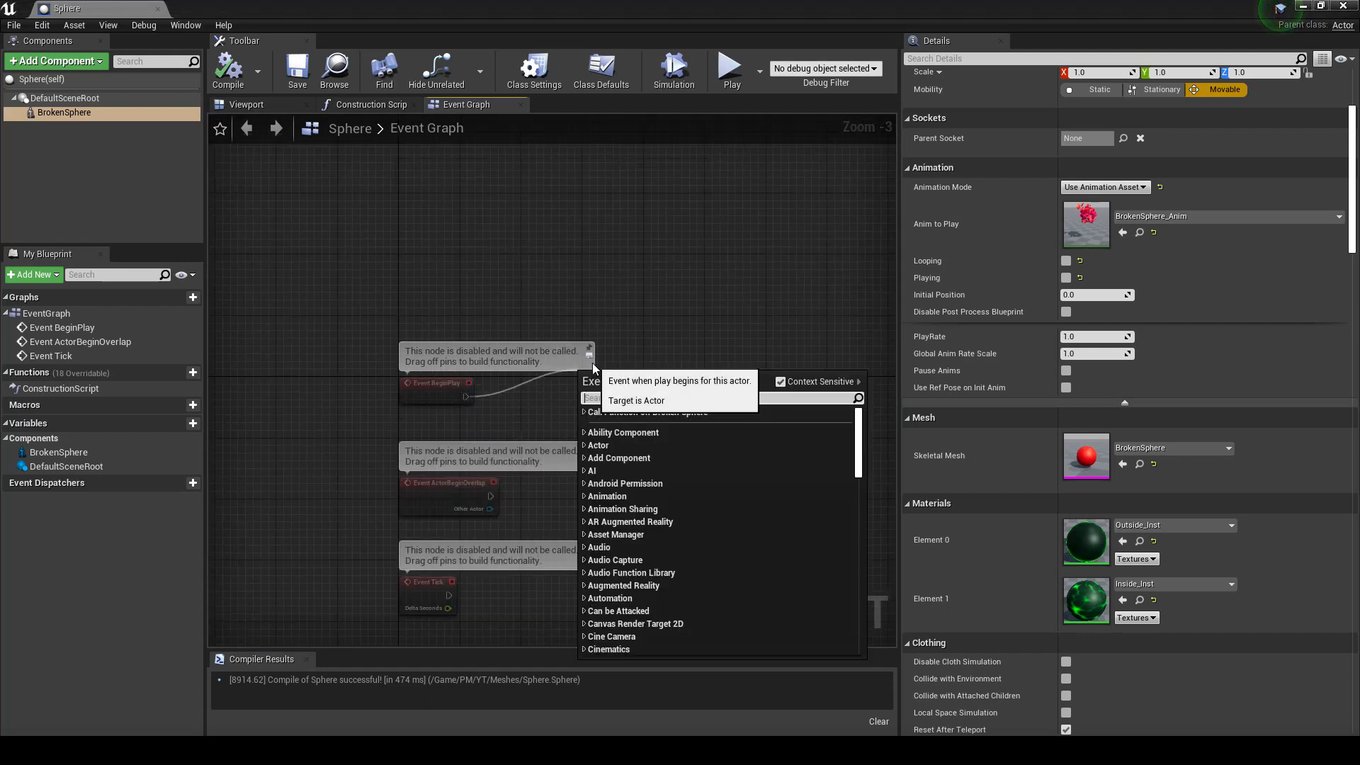
type("set po")
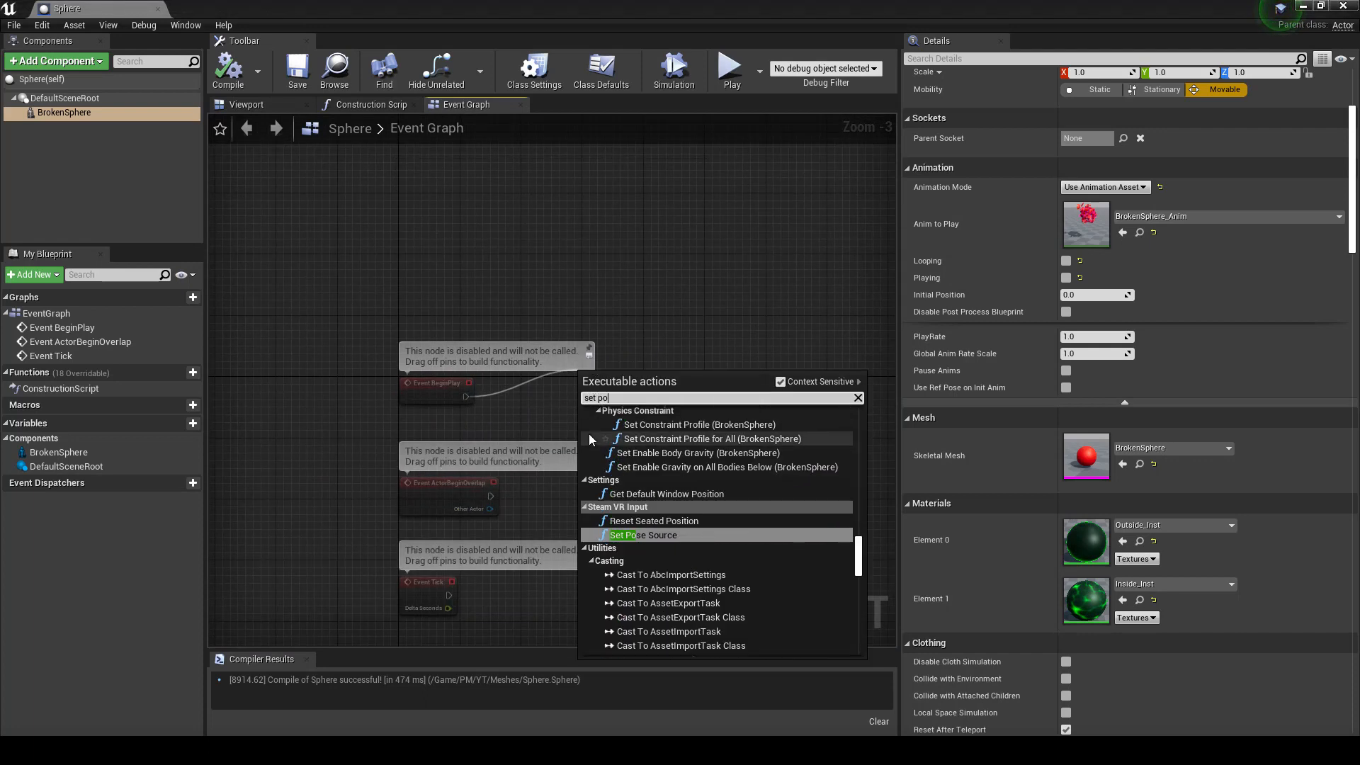
type("si")
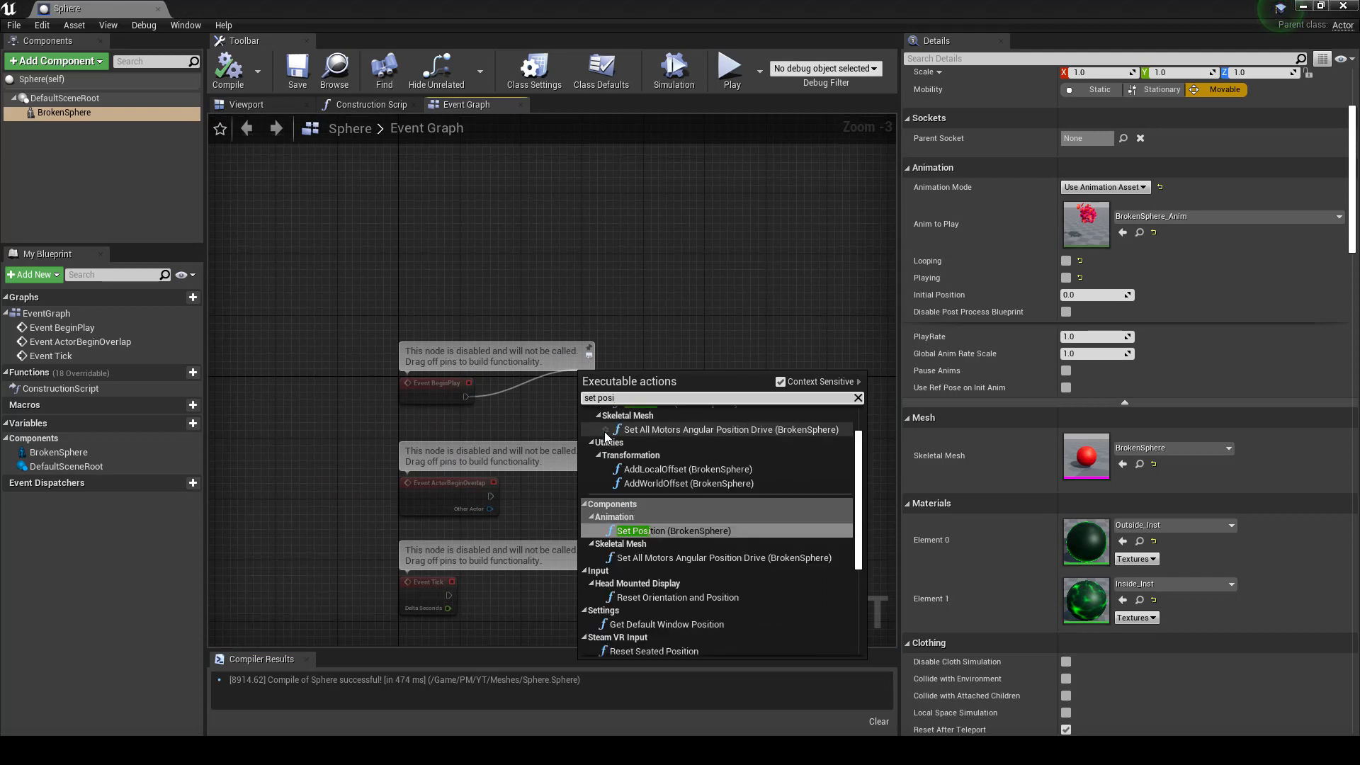
key("Return")
left_click_drag(612, 378, 673, 316)
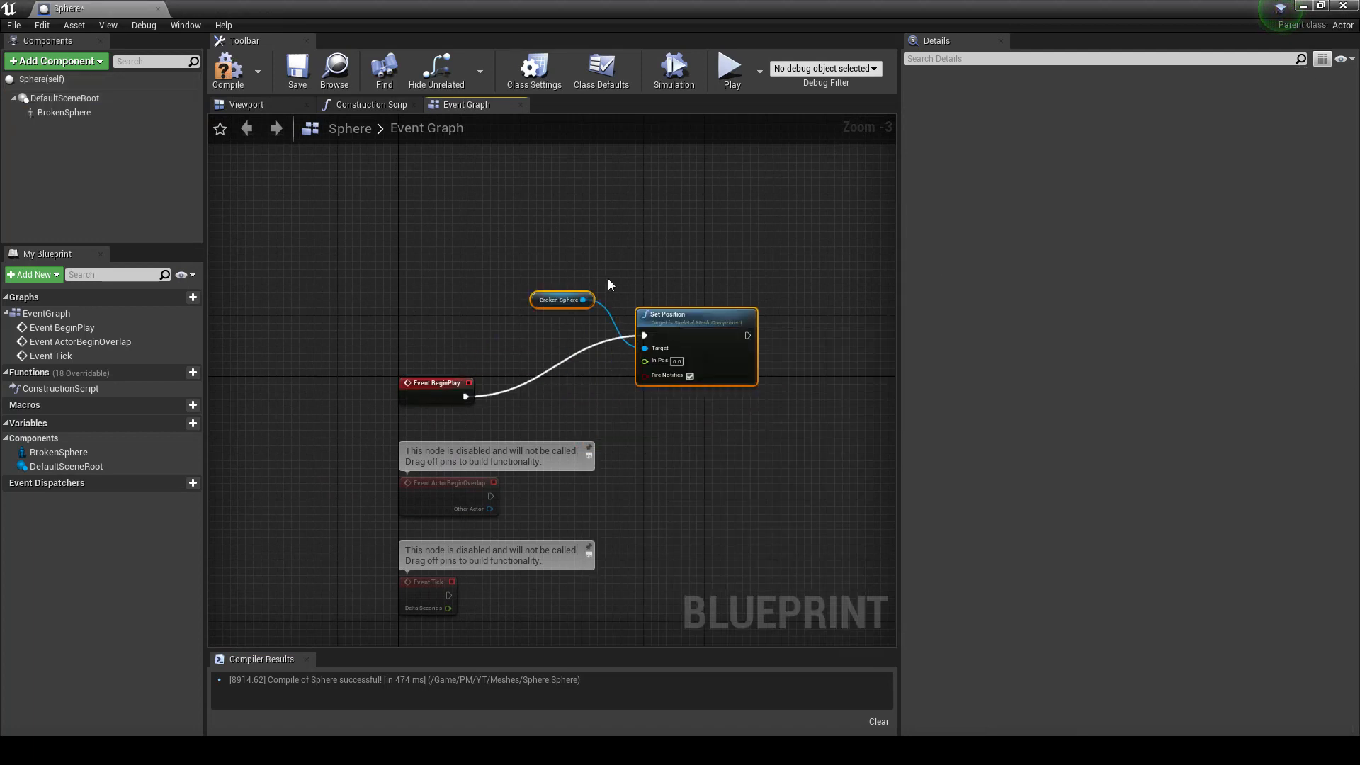
left_click(524, 287)
Step: Add an M keyboard event to the Event Graph below the existing event nodes
right_click_drag(587, 433, 591, 274)
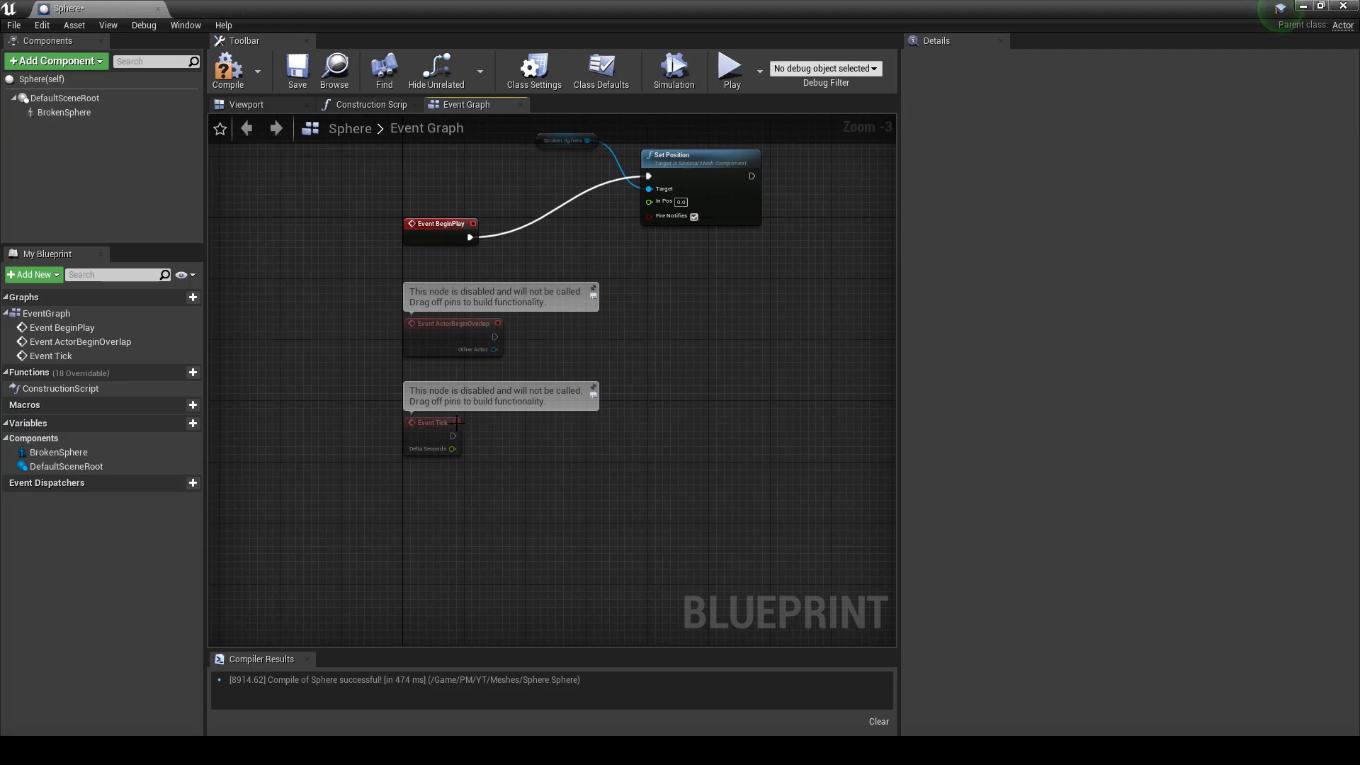
right_click(568, 461)
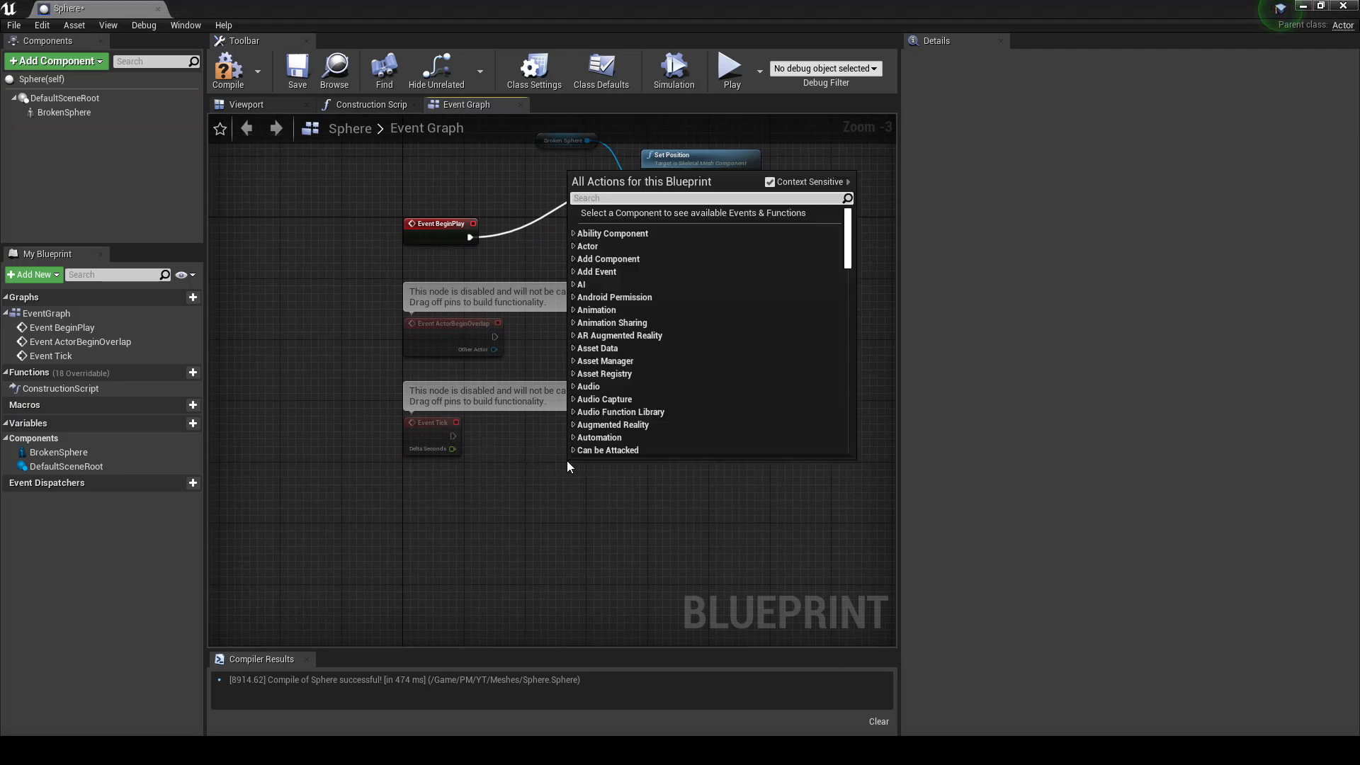
type("m keyboa")
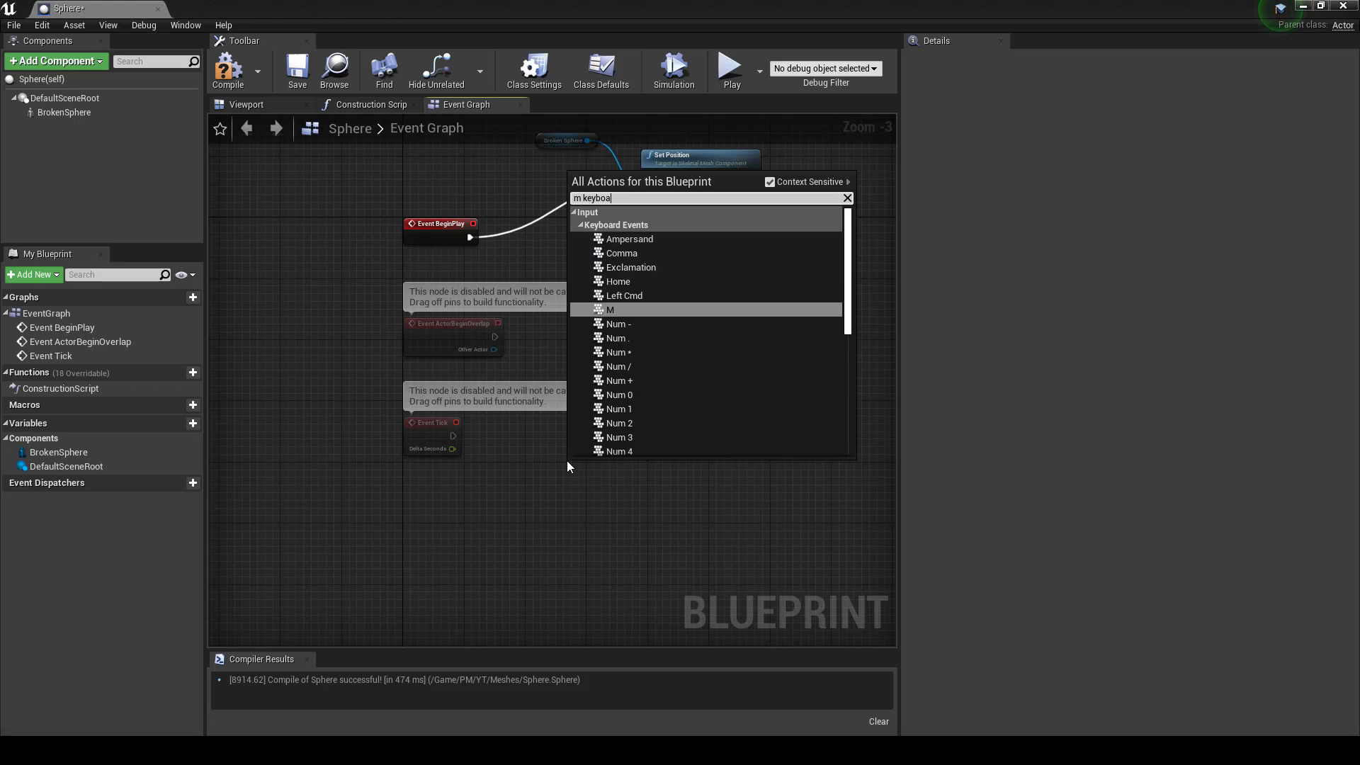
key("Return")
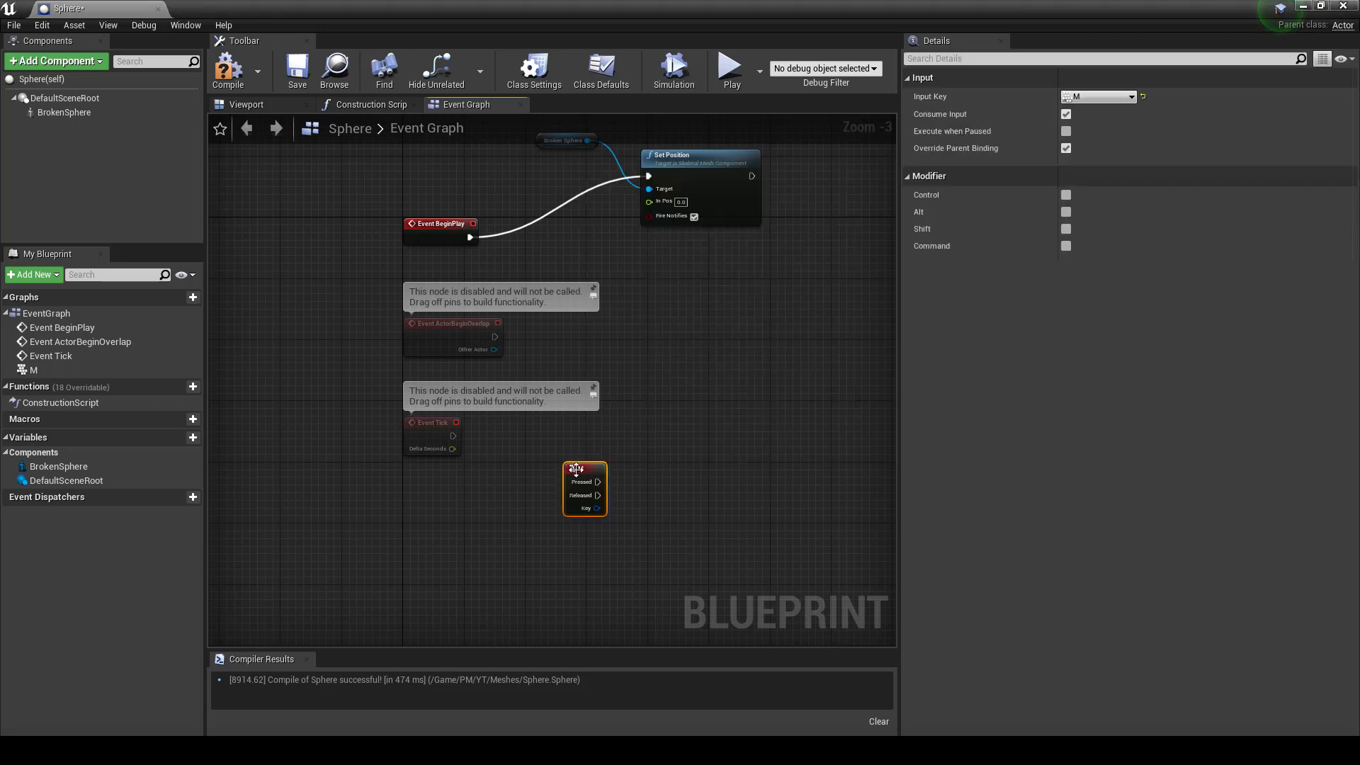
Step: Connect the M event's Pressed output to a new Timeline node named Animation
scroll(587, 445, "up", 3)
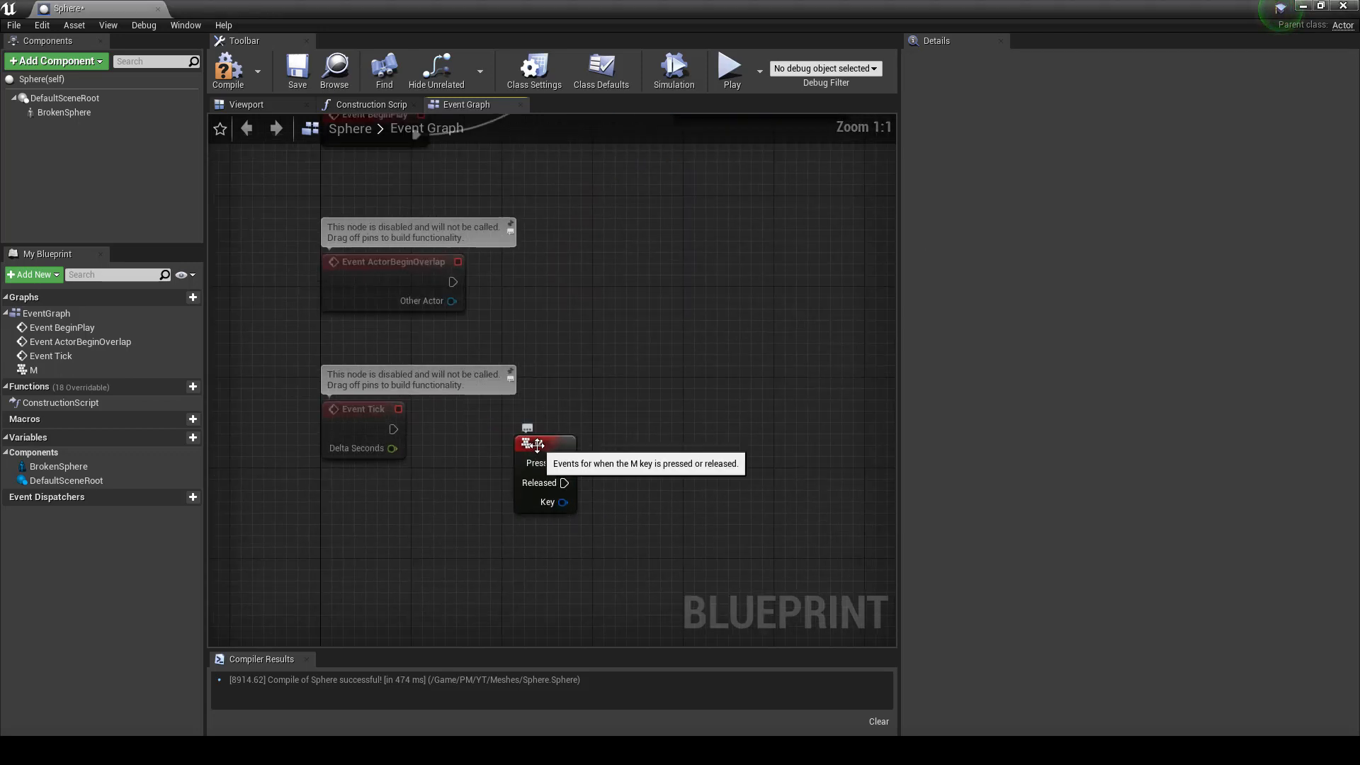
right_click_drag(601, 436, 534, 470)
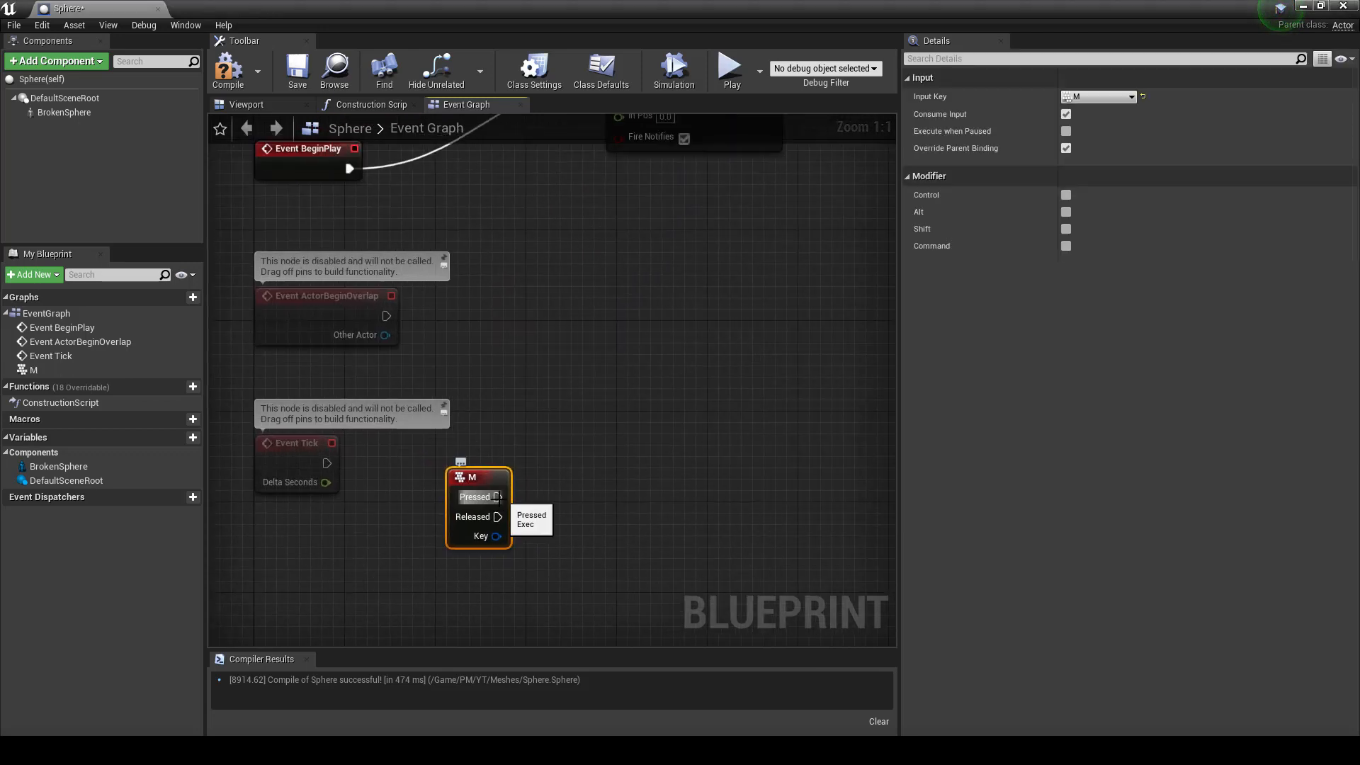
left_click_drag(498, 497, 647, 455)
type("time")
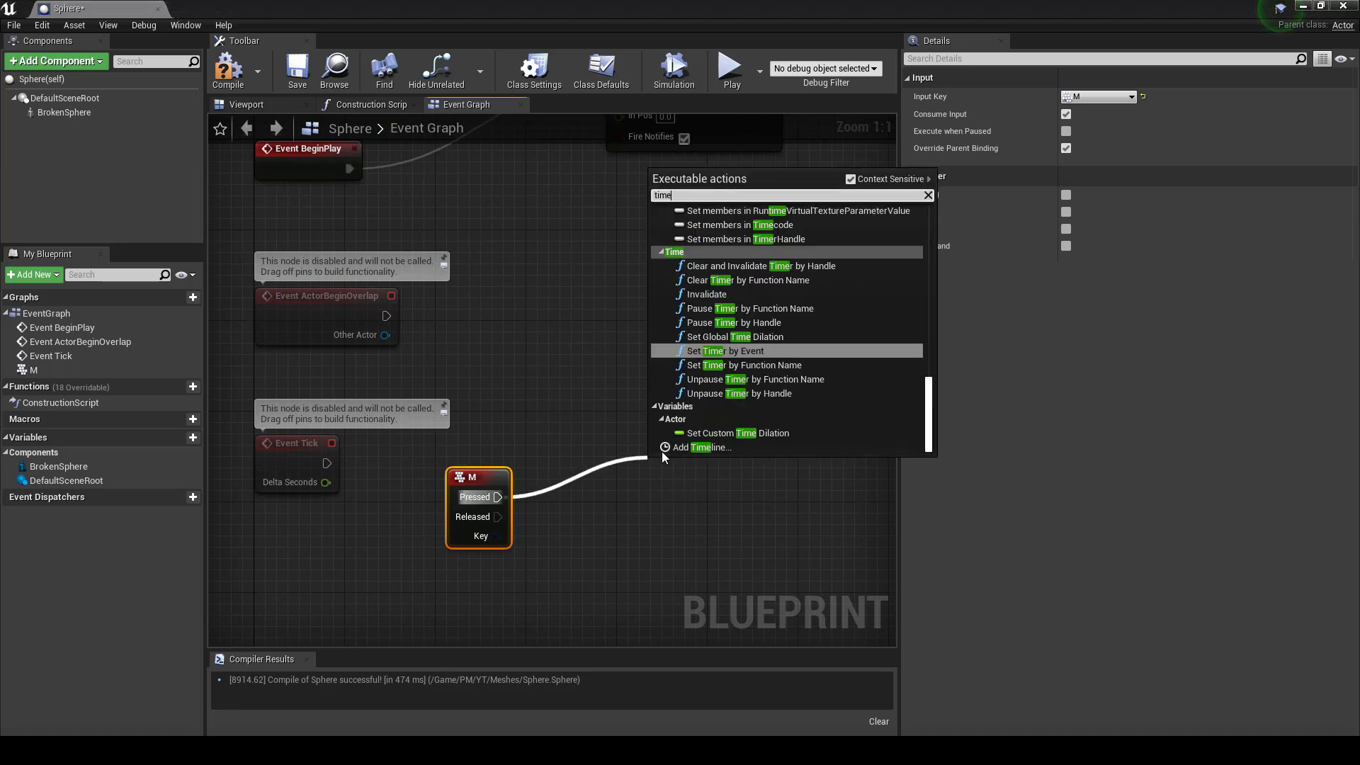
left_click(664, 449)
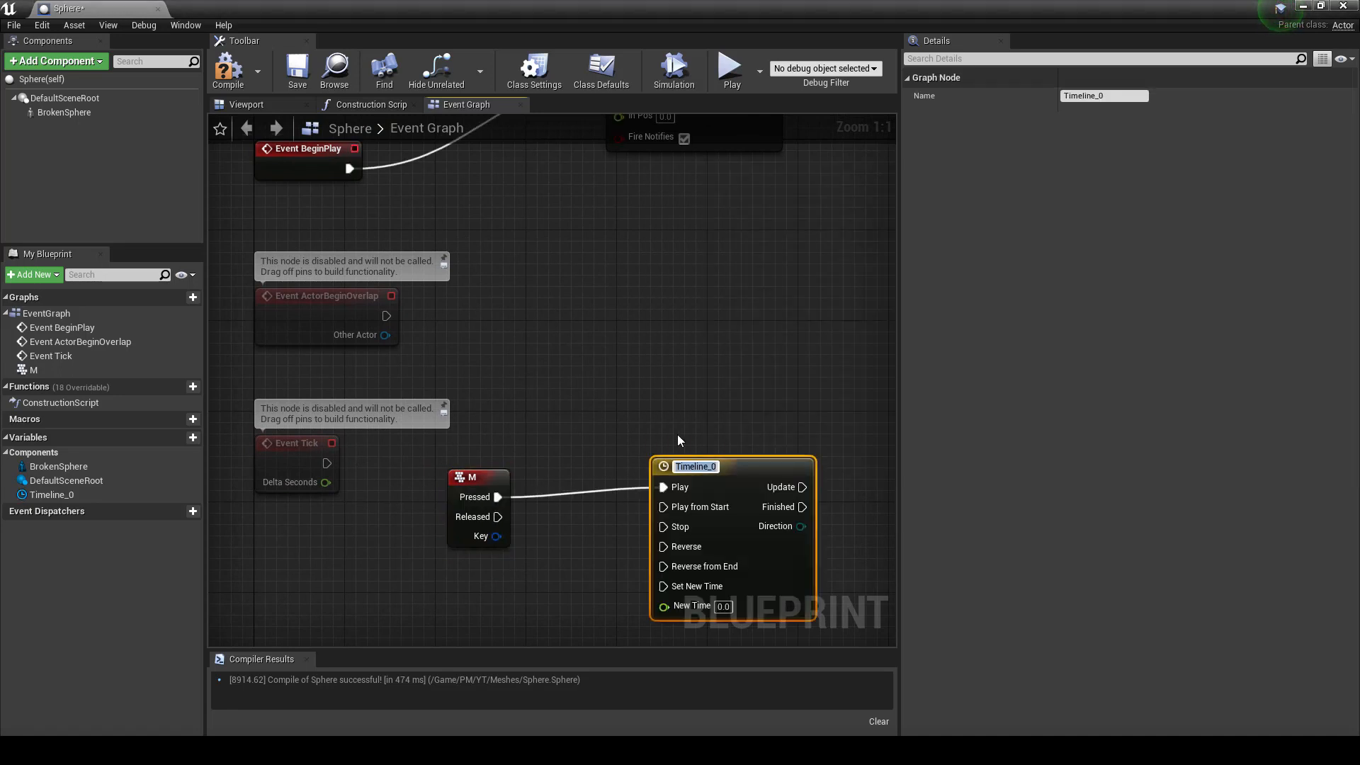
type("Animation")
key("Return")
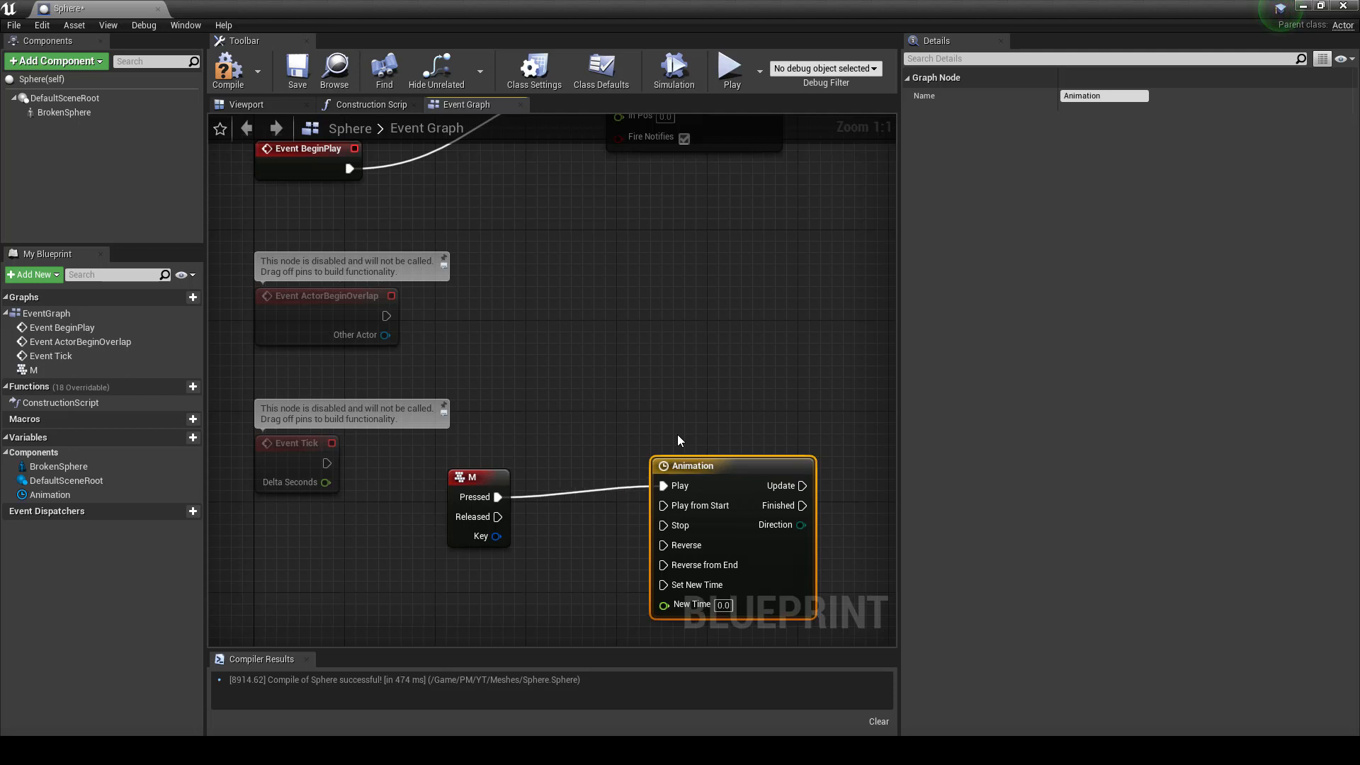
Step: Connect the Animation timeline's Update output to a new Set Position node for BrokenSphere
right_click_drag(678, 435, 450, 420)
left_click_drag(574, 470, 754, 458)
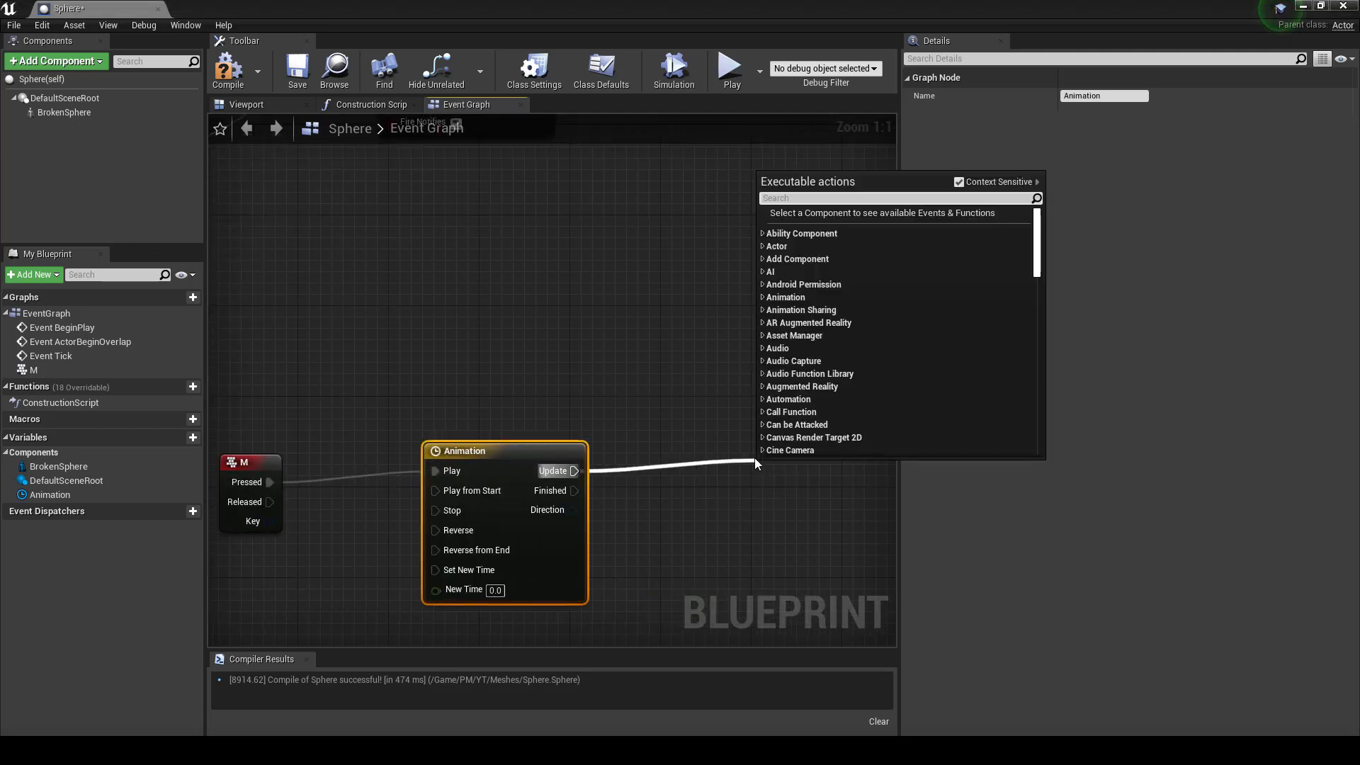
type("set posi")
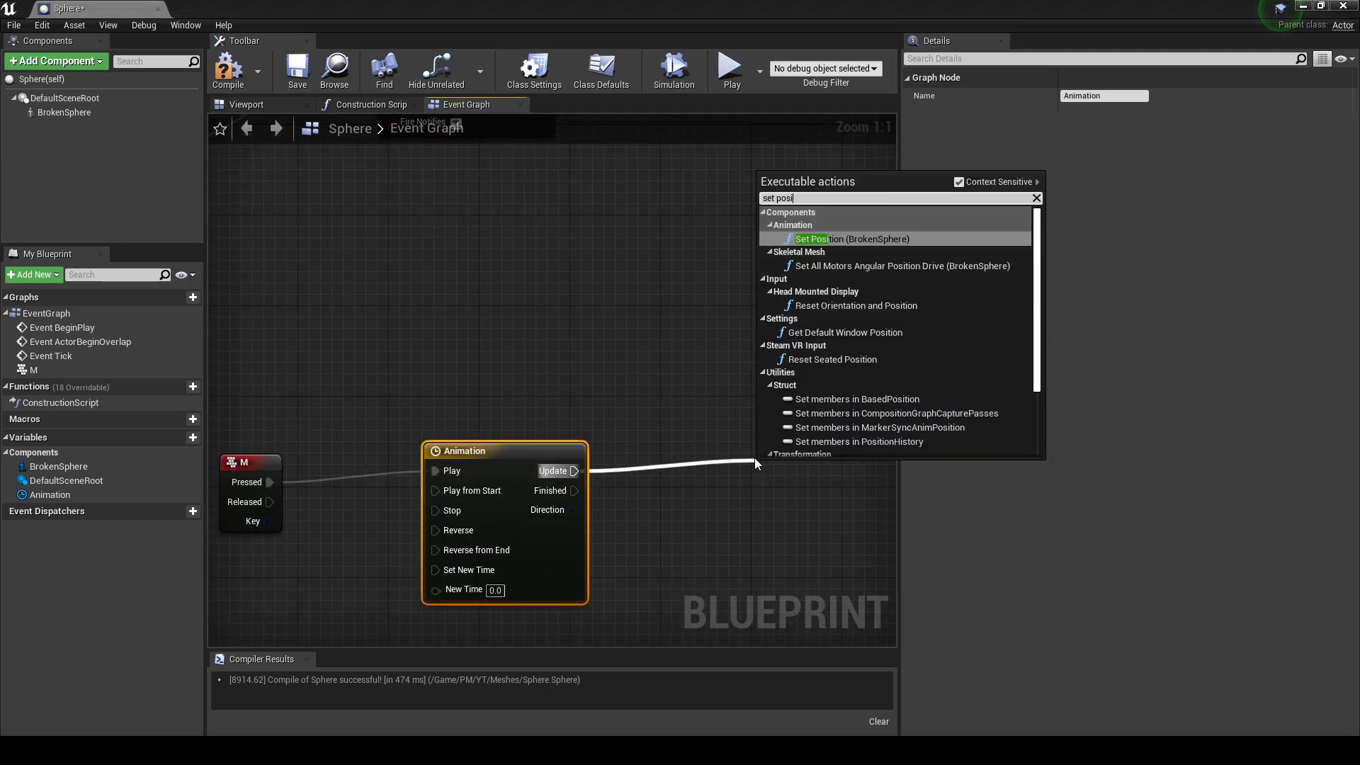
key("Return")
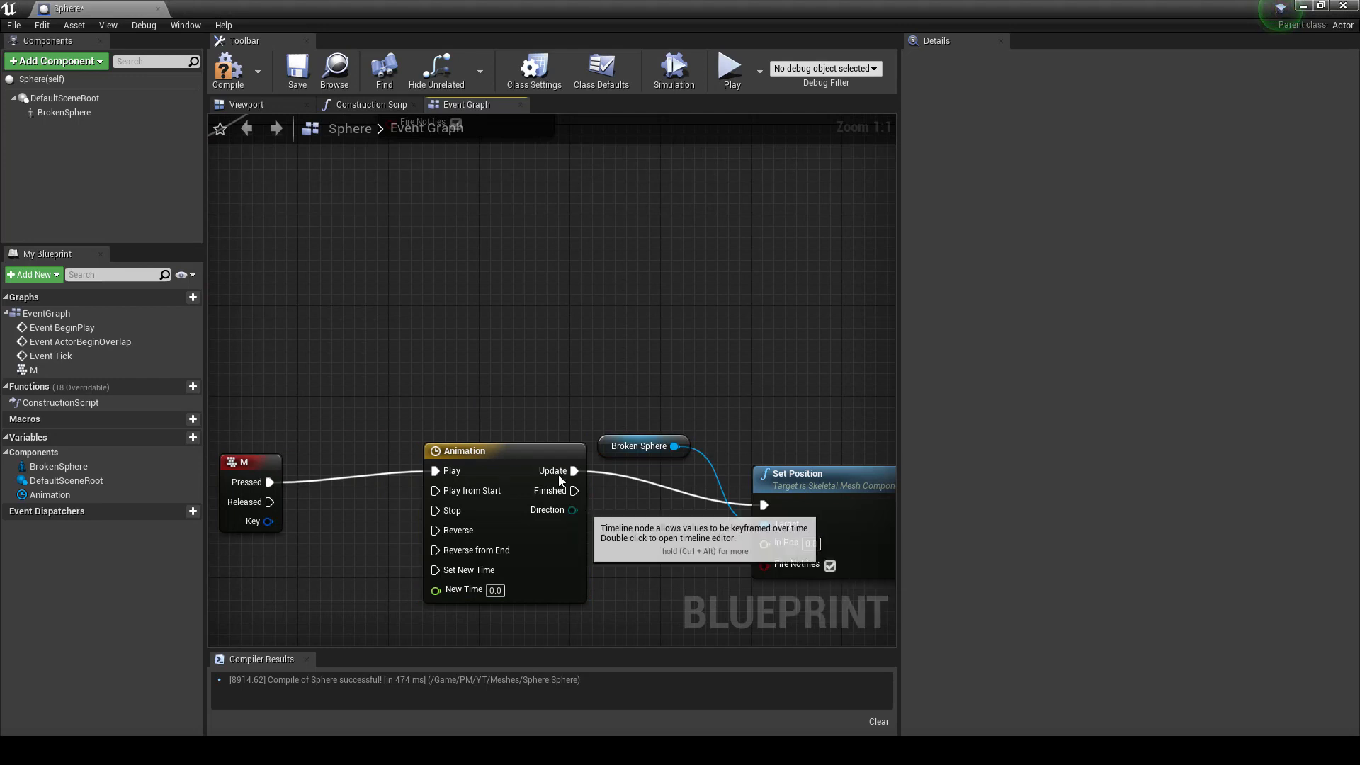
Step: Open the Animation timeline for editing and add a float track named Animation
double_click(527, 454)
left_click(224, 144)
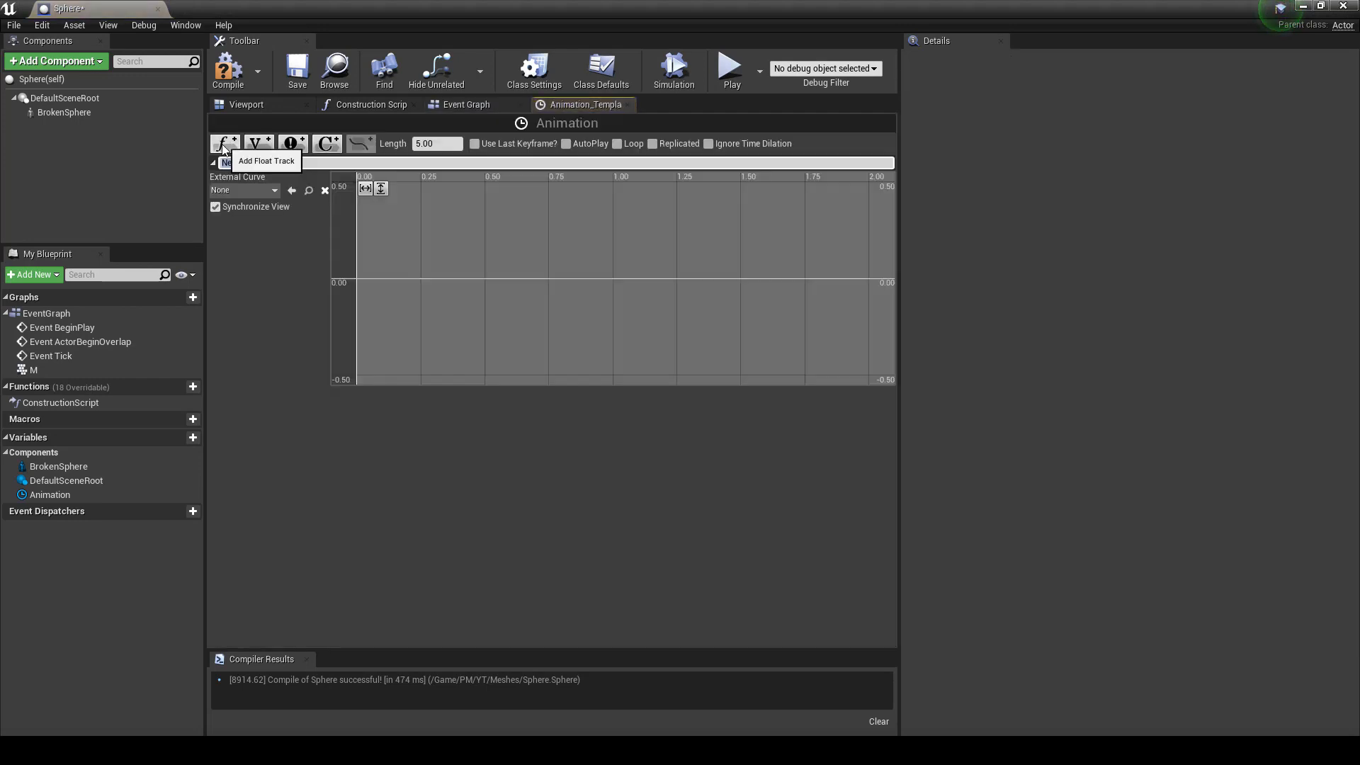
type("Anio")
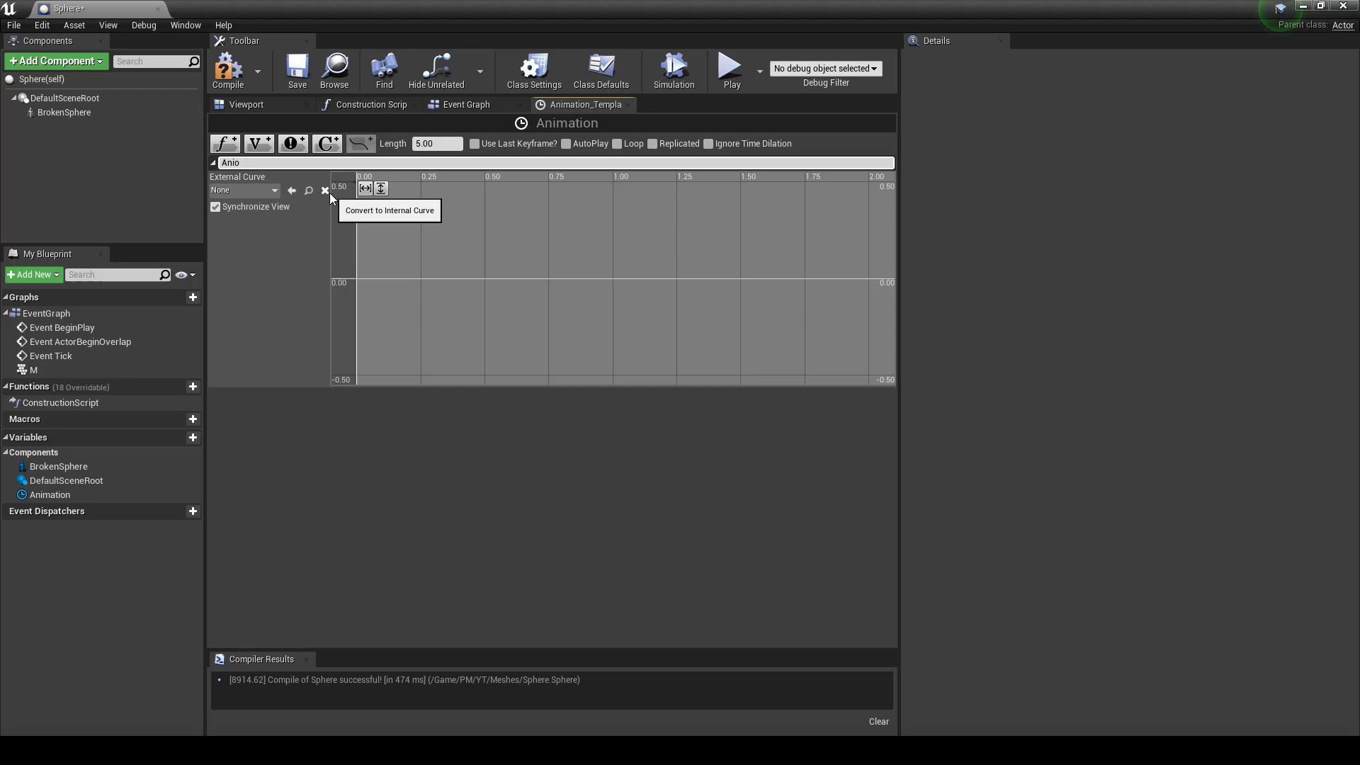
key("BackSpace")
type("mation")
key("Return")
Step: Add a second float track to the timeline and name it Noise Power
left_click(225, 143)
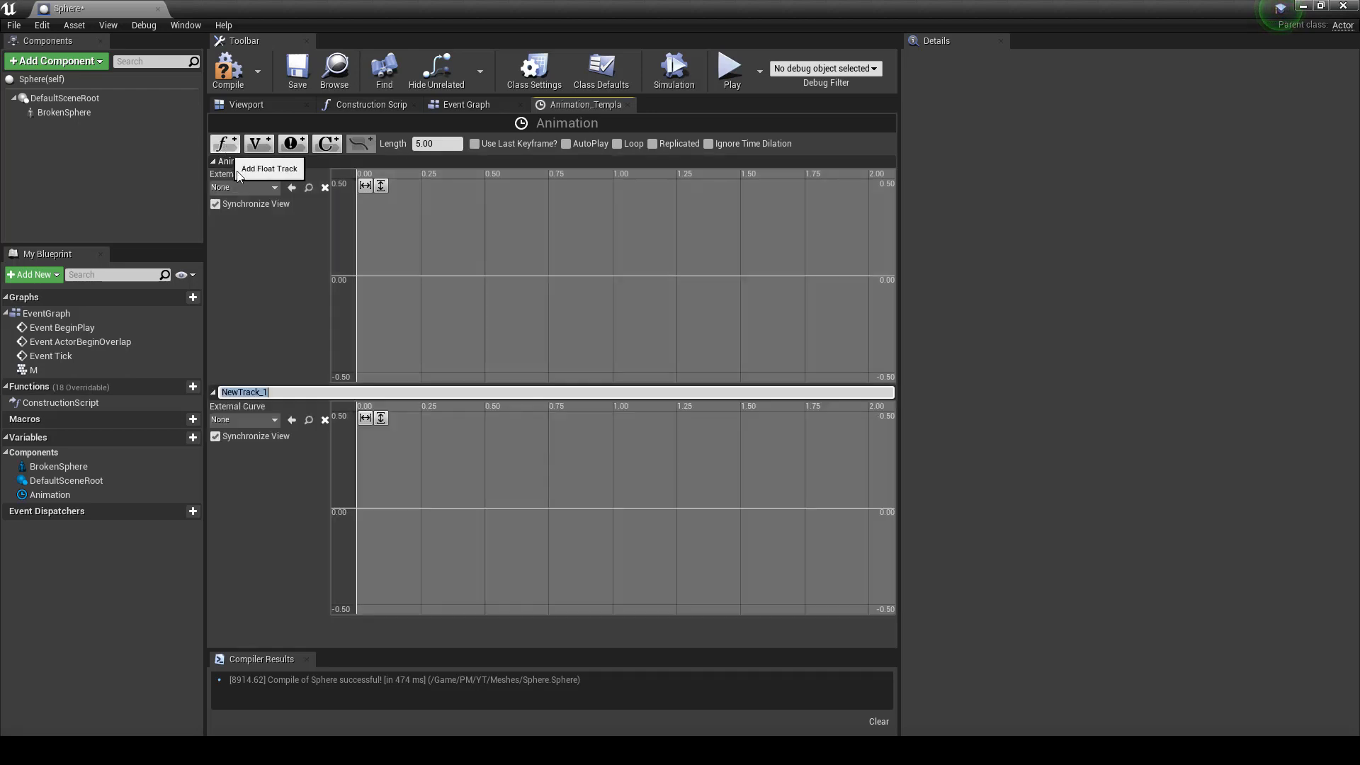
left_click(255, 393)
left_click(244, 393)
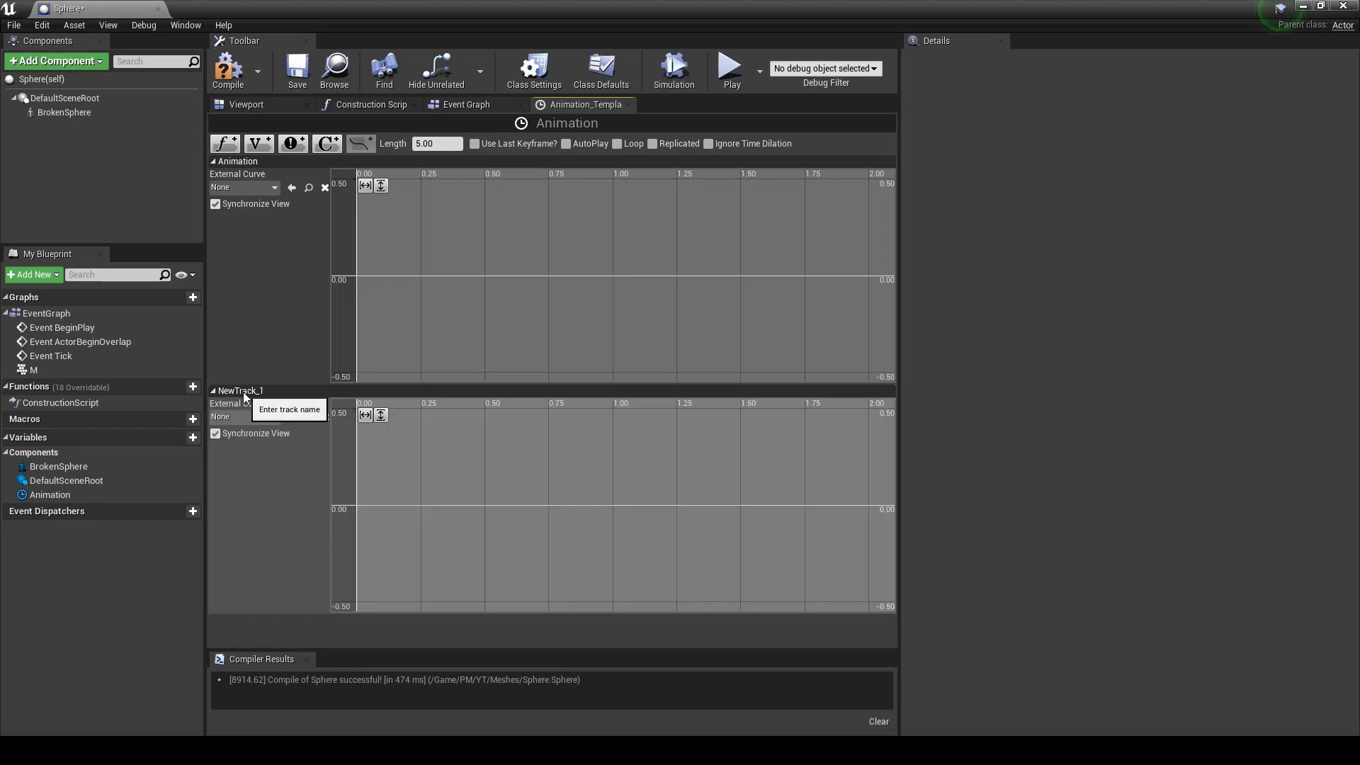
left_click(253, 394)
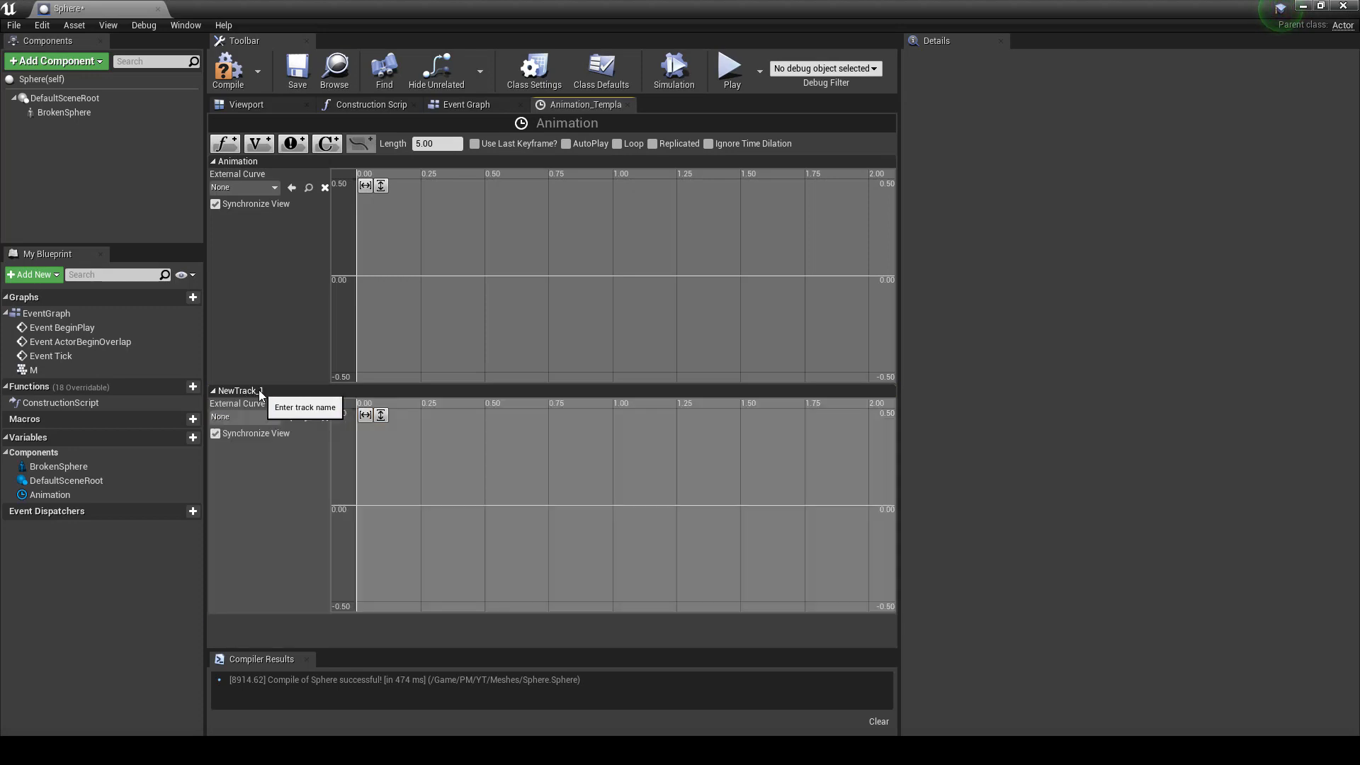
double_click(261, 394)
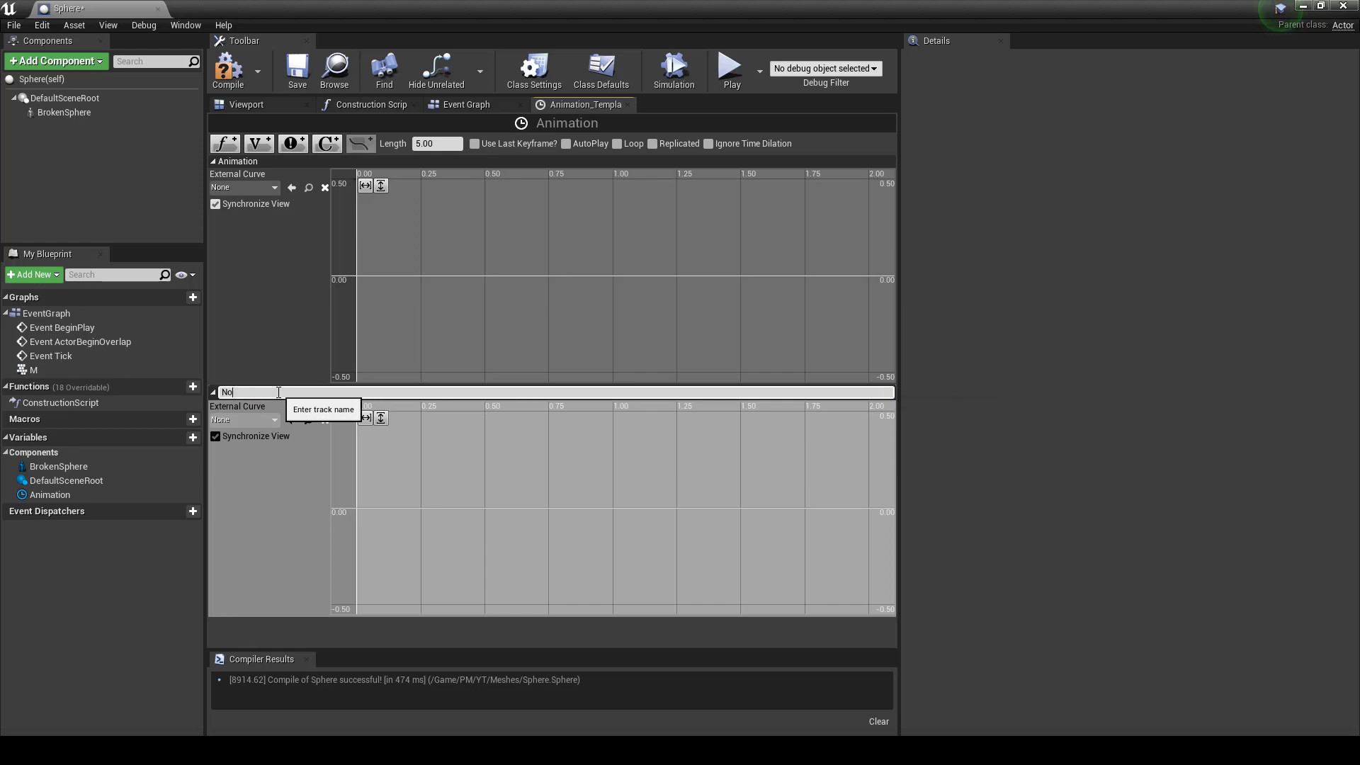
key("Return")
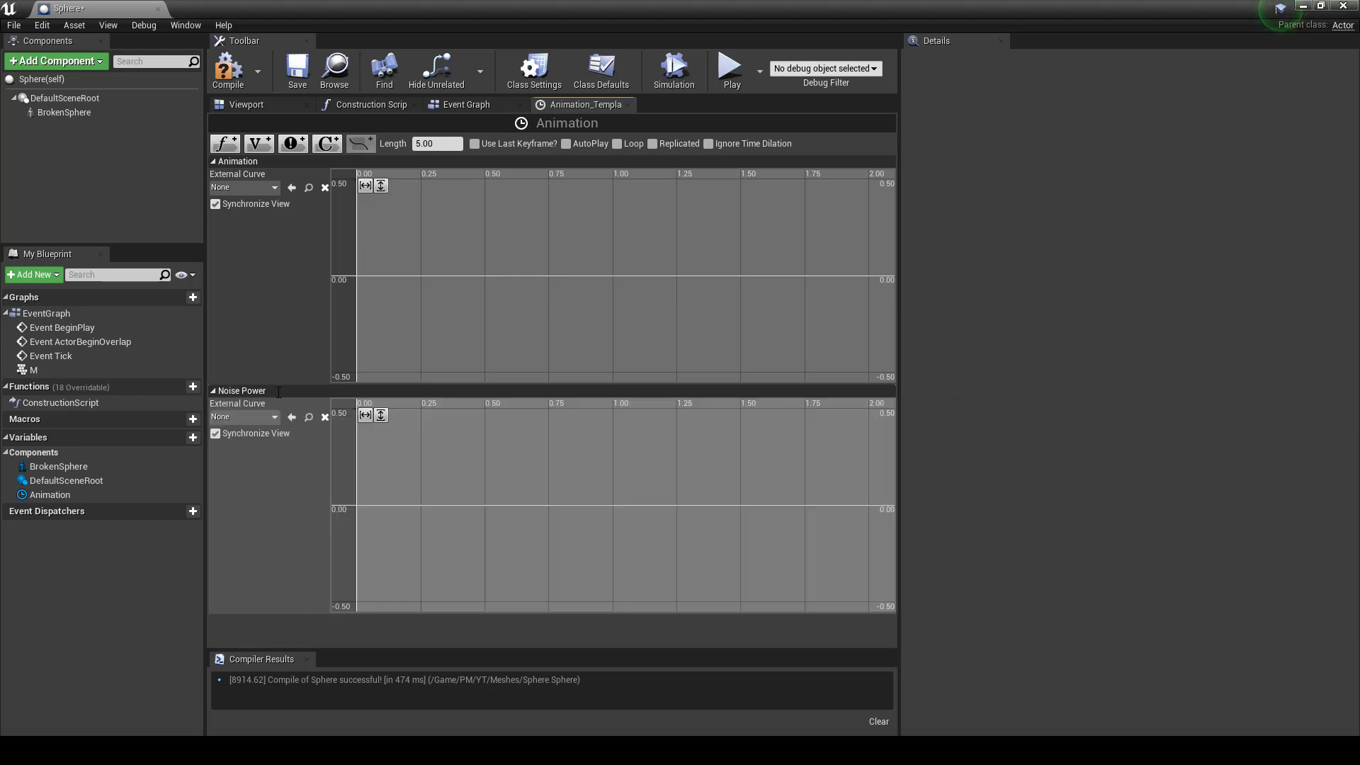
Step: Add two keys with value 0 to the Animation track's curve, one near the start and one at about 0.69 s
left_click(245, 163)
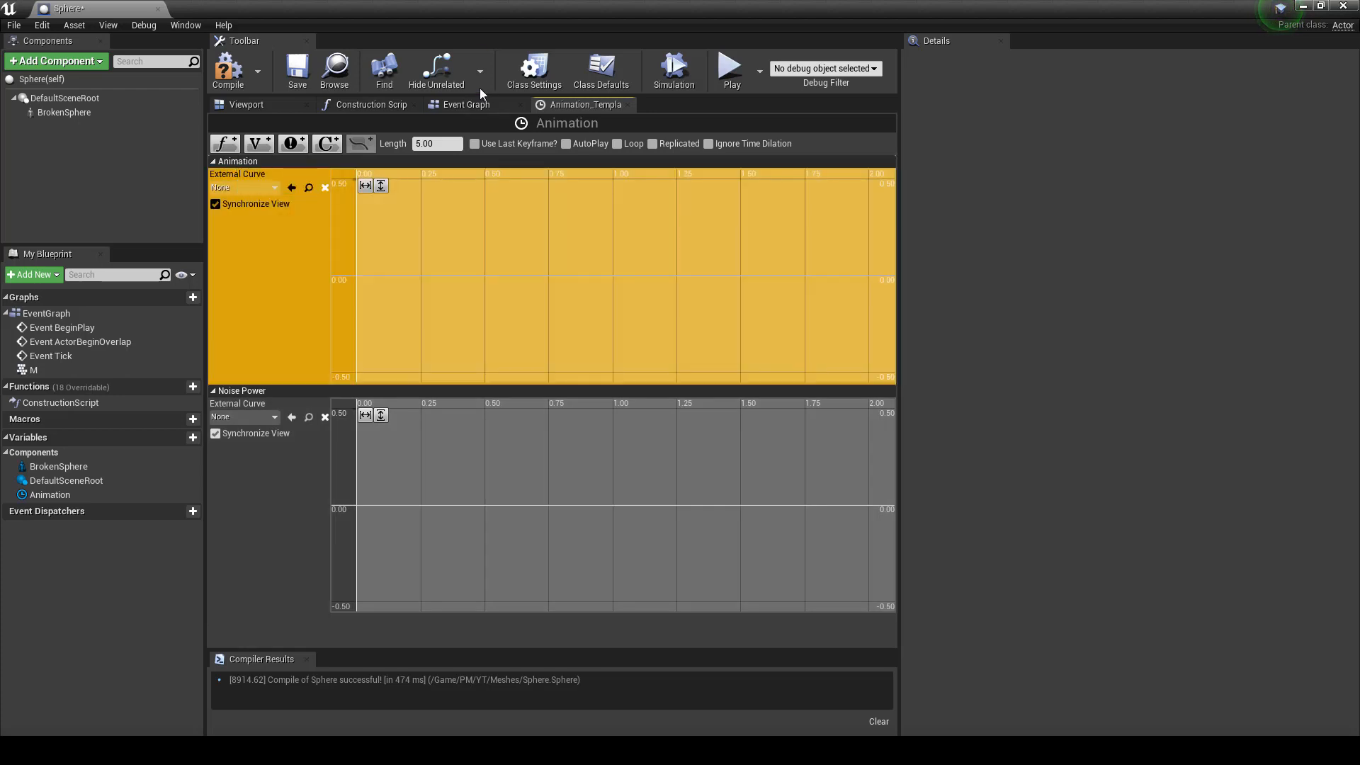
left_click(402, 338)
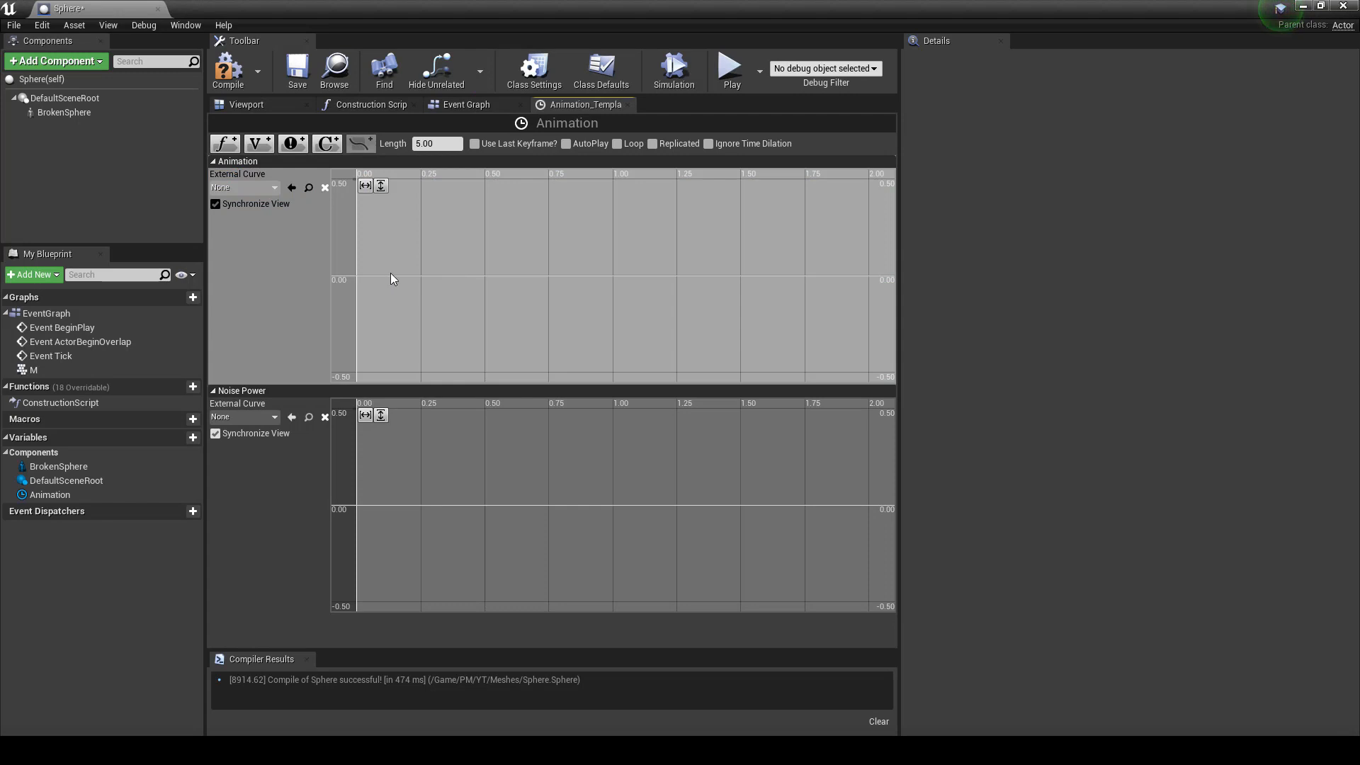
left_click(533, 276, "shift")
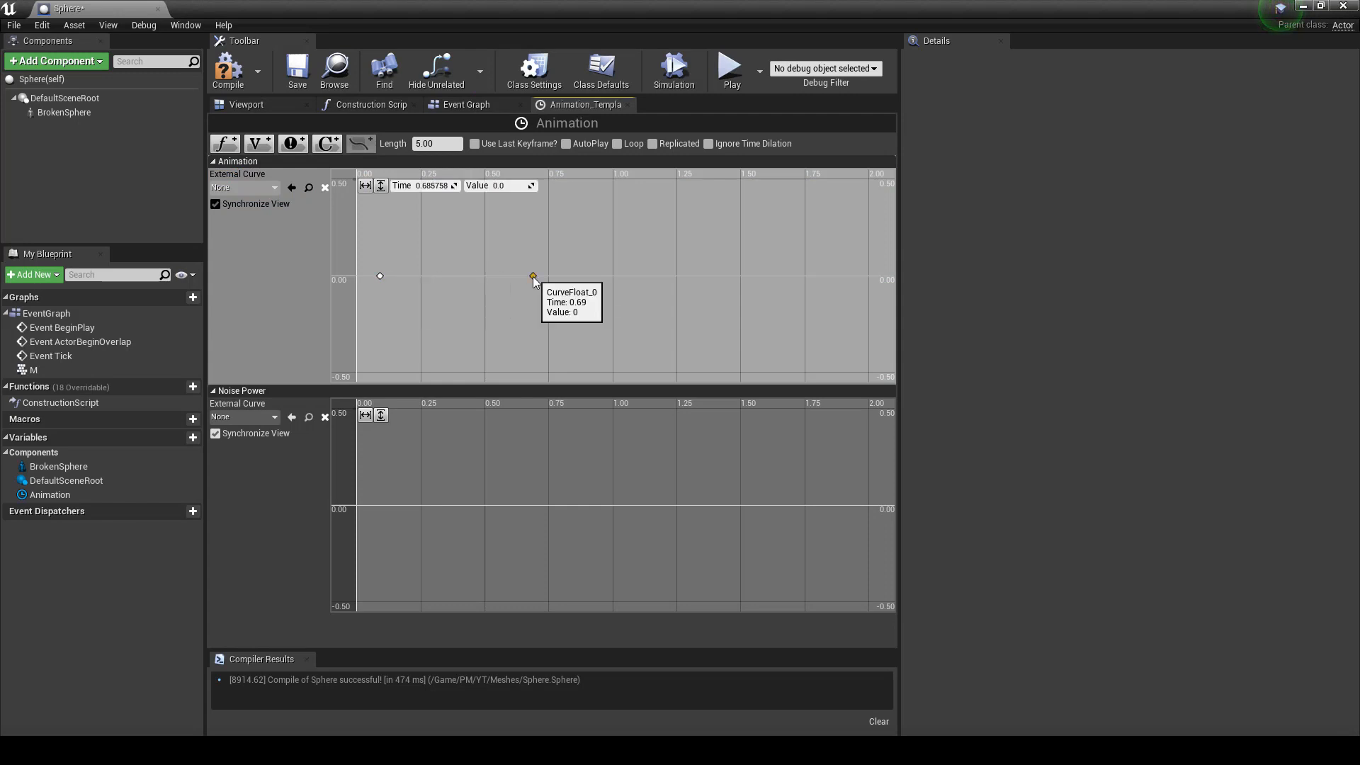
Step: Set the Animation curve's first key to time 0 and its second key to time 2.5
left_click(380, 275, "shift")
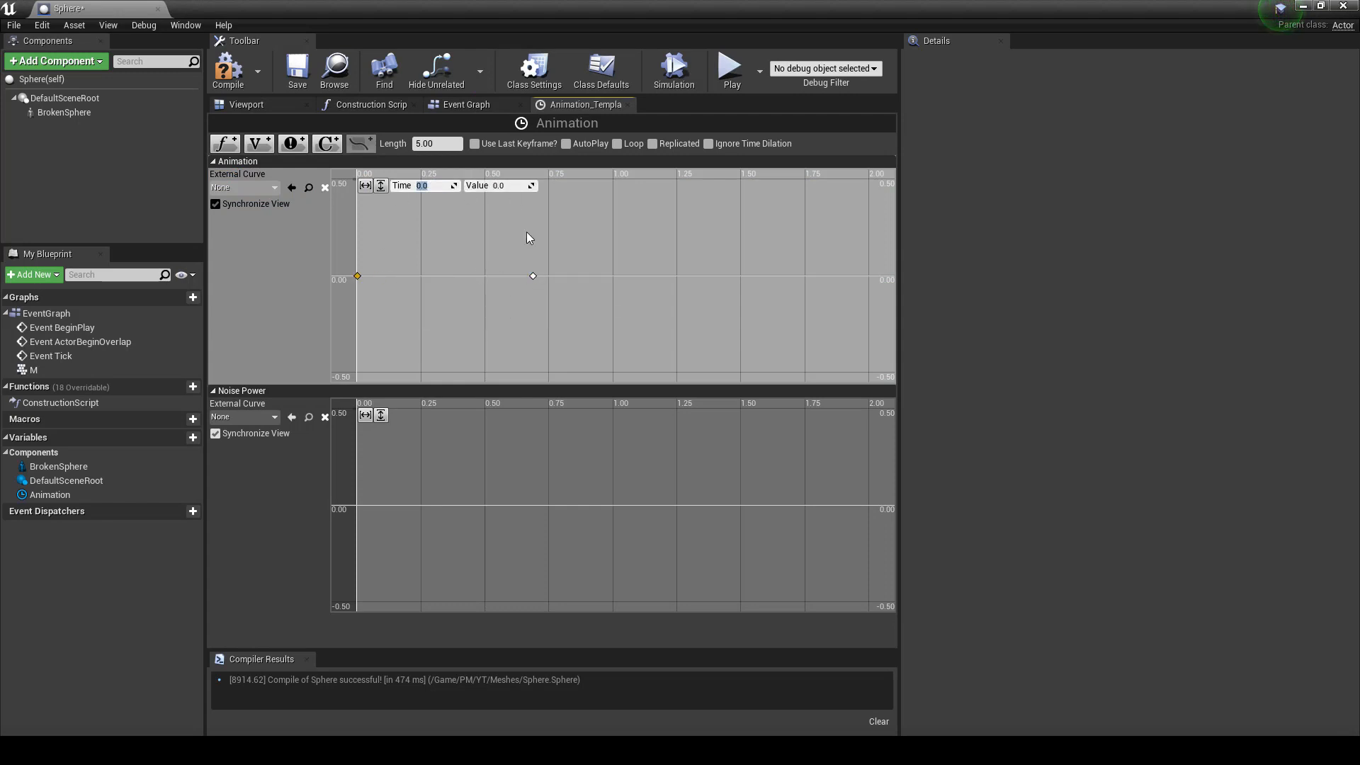
left_click(533, 277)
key("Return")
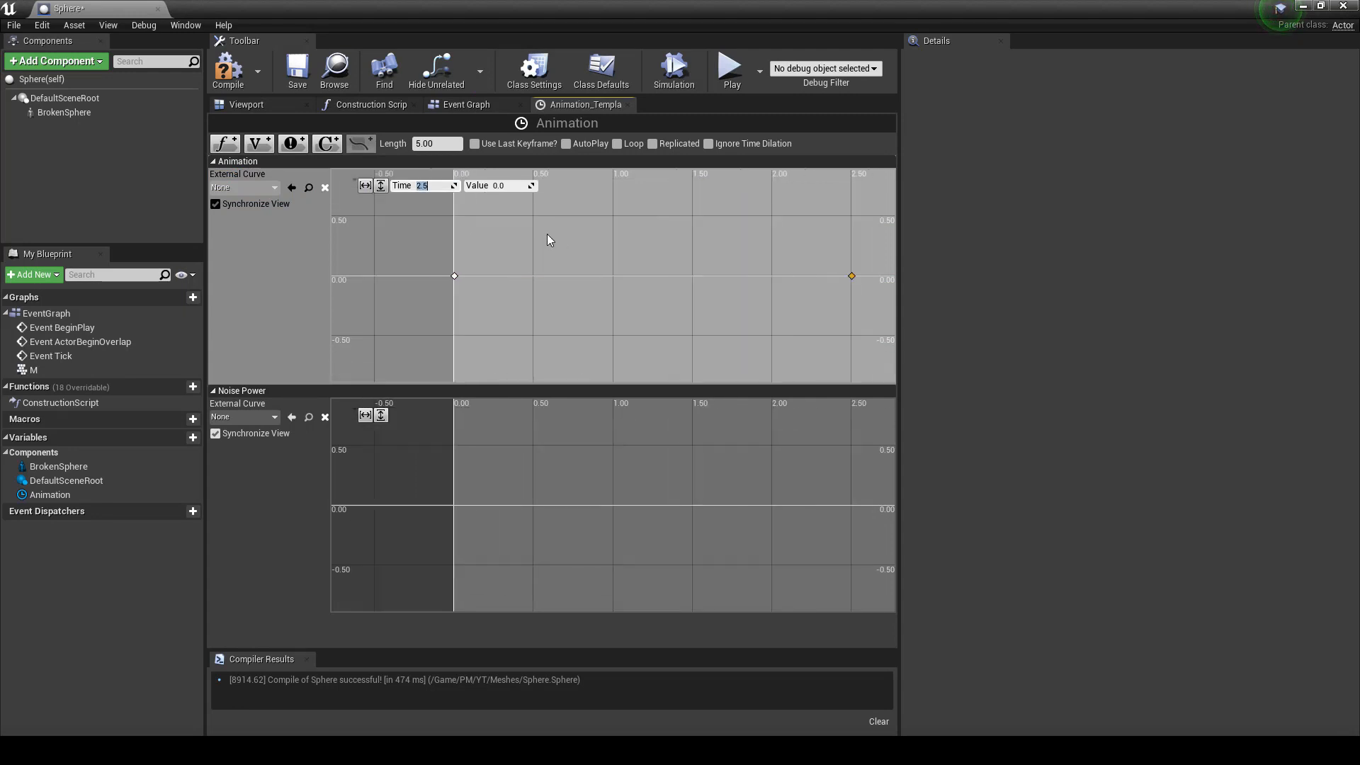
left_click(366, 185)
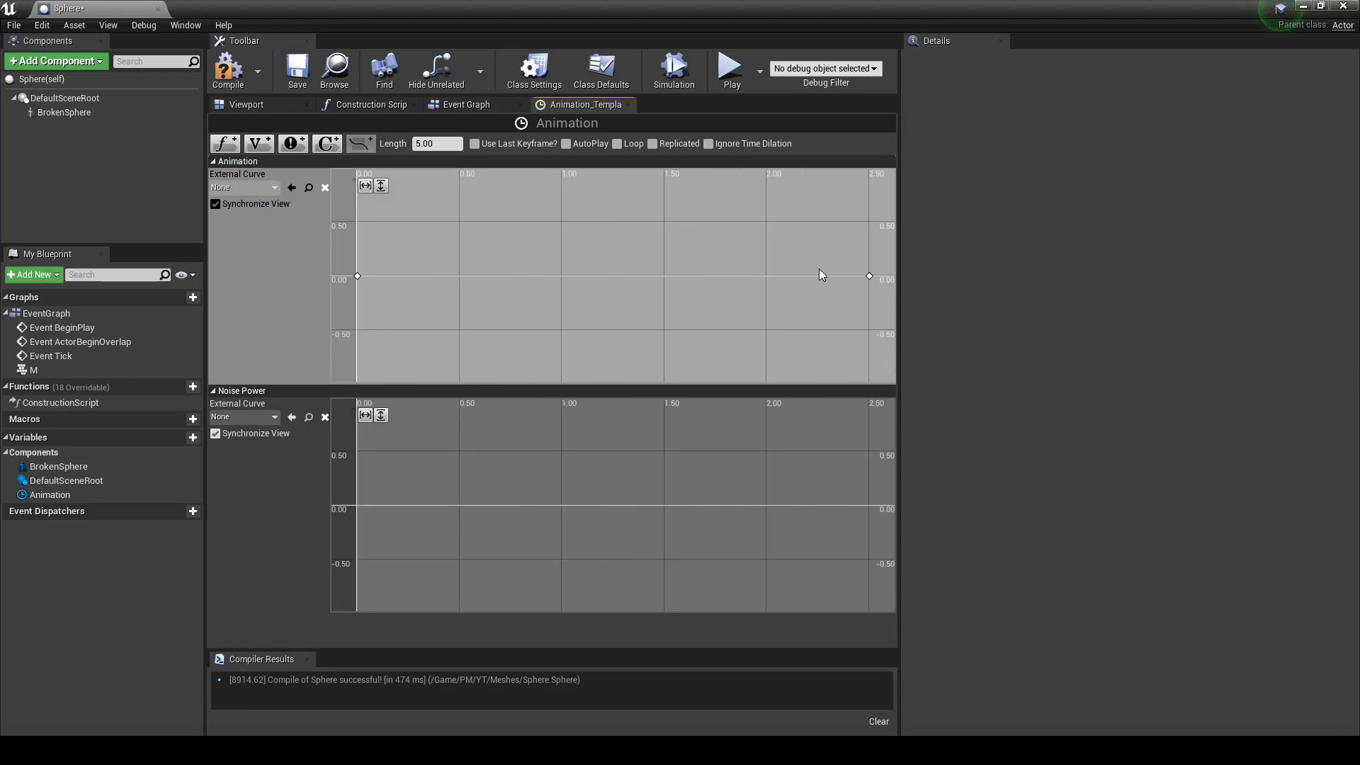
Step: Add a middle key to the Animation curve and raise it to about 0.77 at roughly 1.26 s
left_click(870, 276)
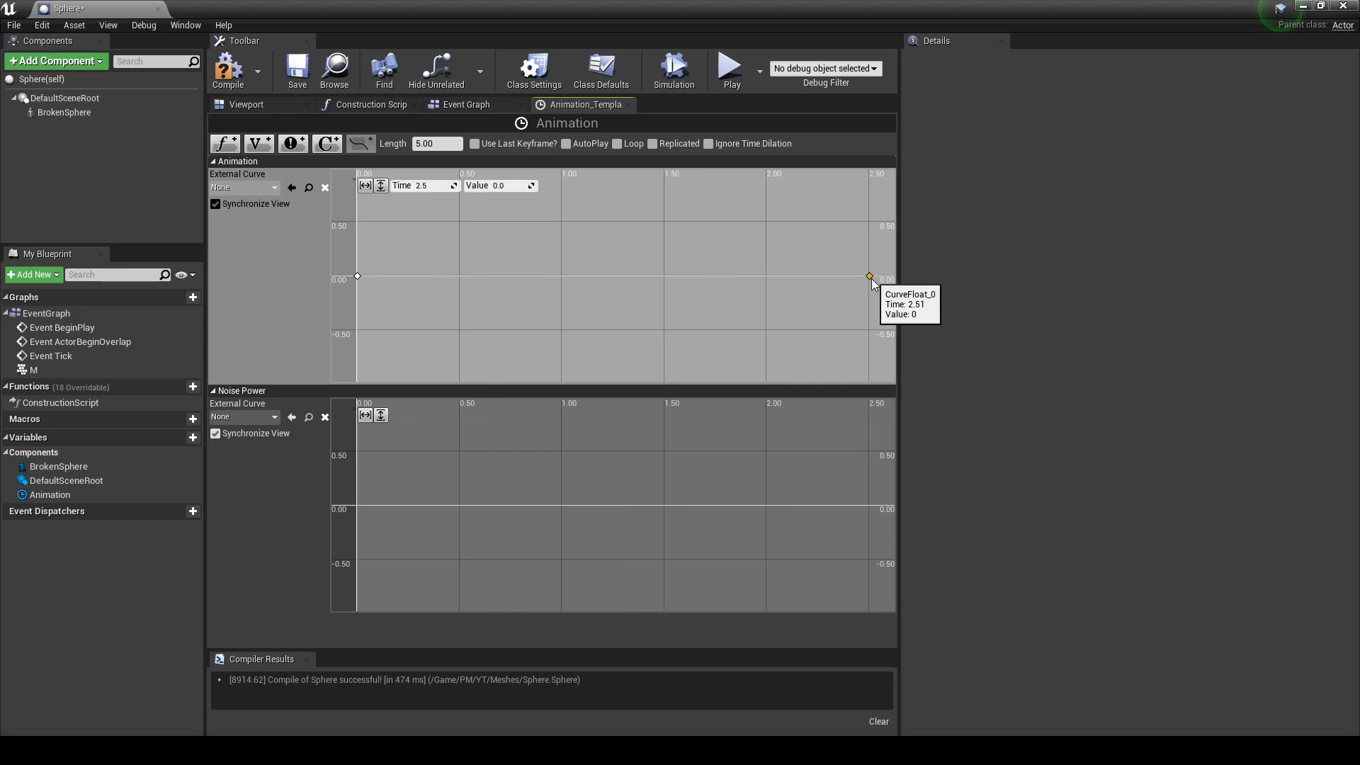
left_click(619, 275, "shift")
left_click_drag(619, 275, 615, 193)
Step: Place BrokenSphere_Anim in the level and scrub its Initial Position to about 3.71 to examine the broken pose
double_click(321, 6)
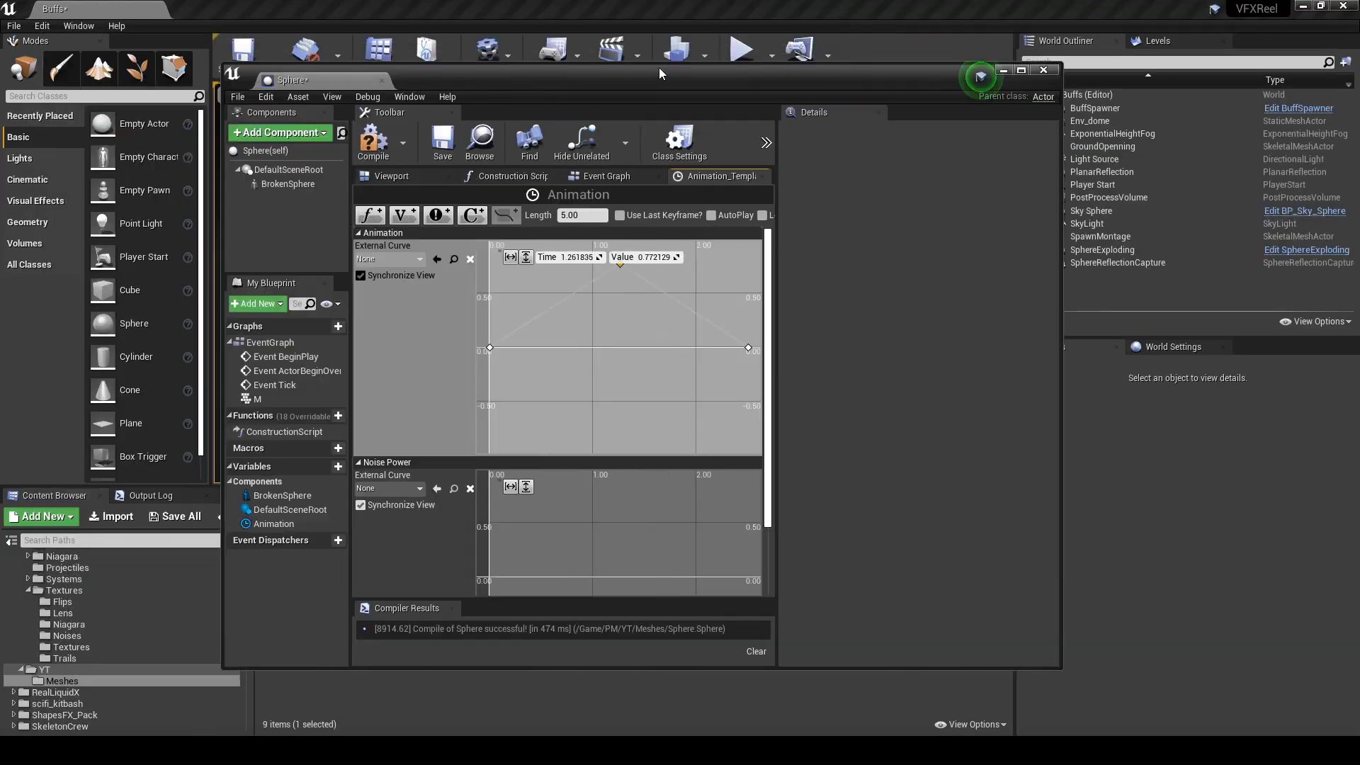
left_click_drag(659, 73, 1039, 70)
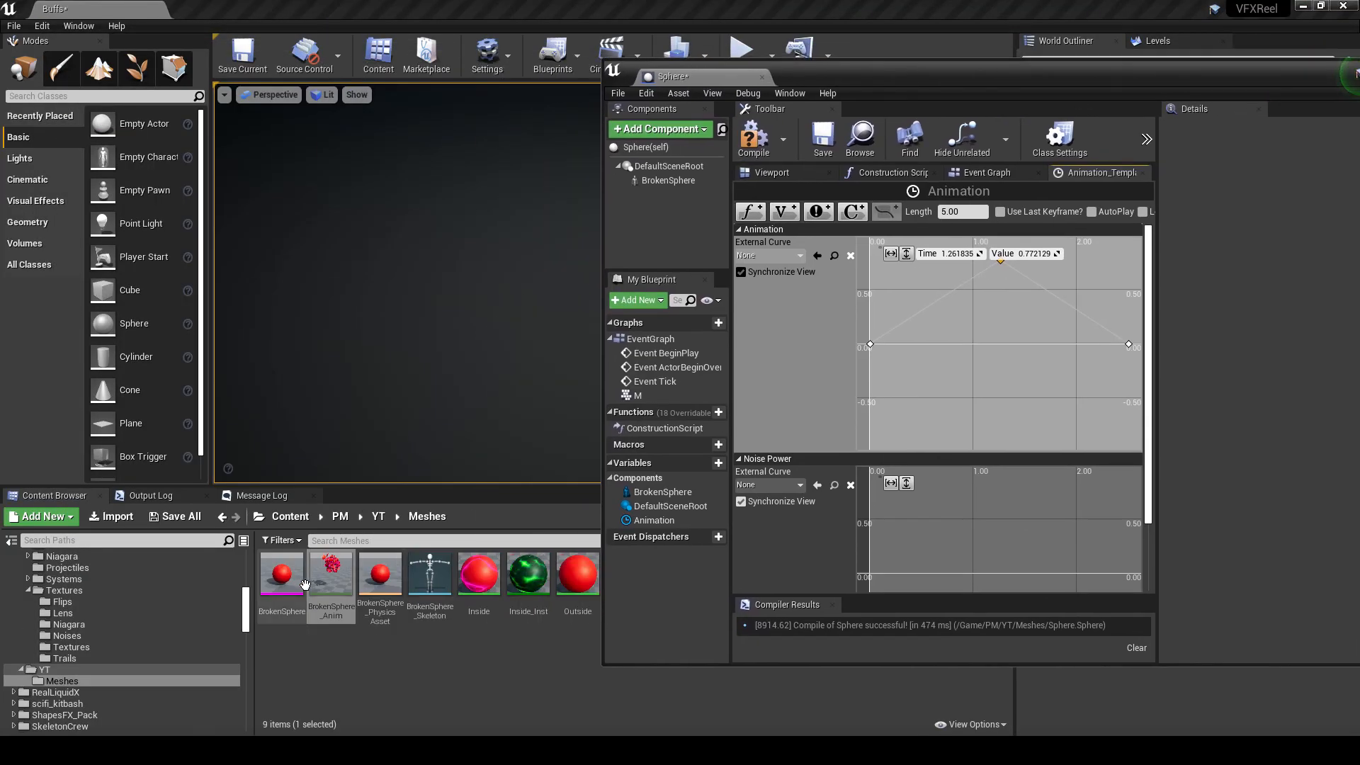
left_click_drag(305, 584, 414, 348)
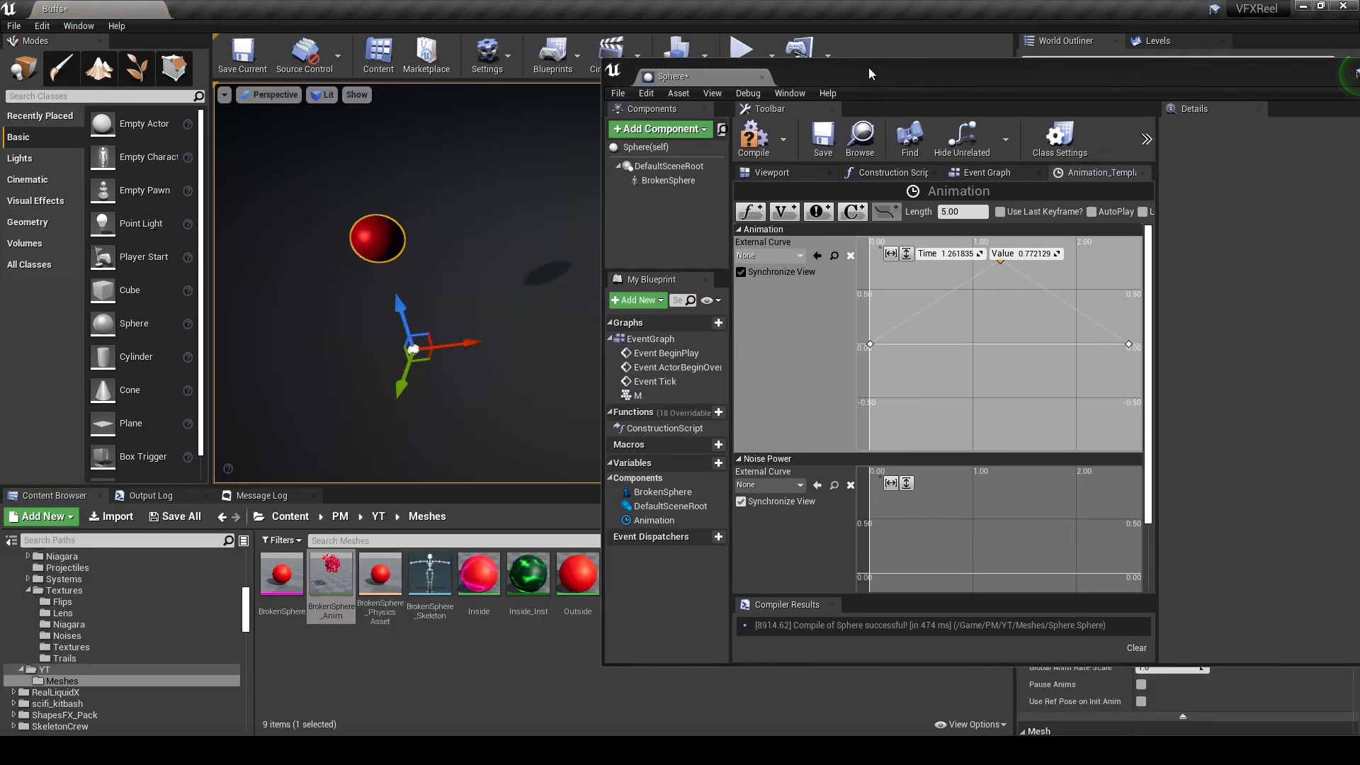
left_click_drag(869, 66, 321, 384)
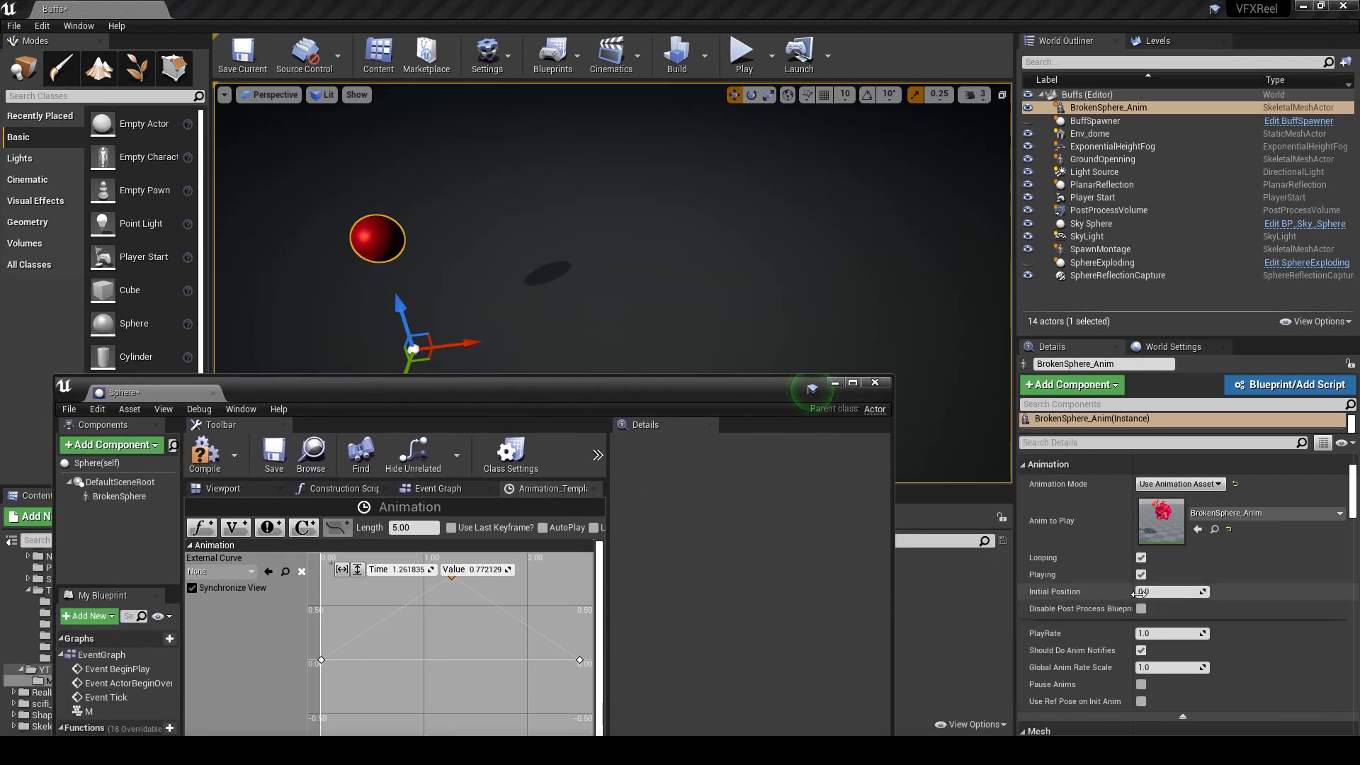
mouse_move(1138, 594)
left_mouse_down()
mouse_move(1191, 593)
mouse_move(1156, 592)
left_mouse_up()
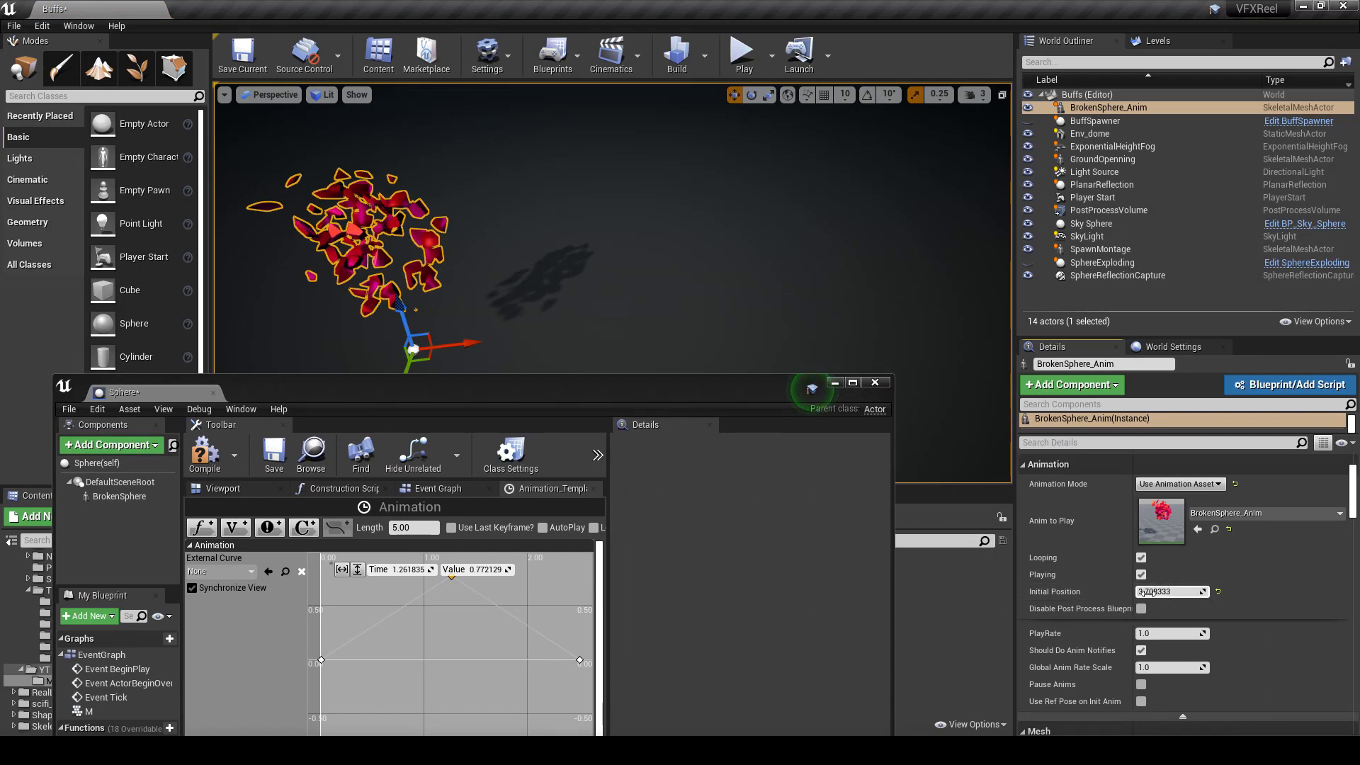
right_click_drag(607, 359, 582, 353)
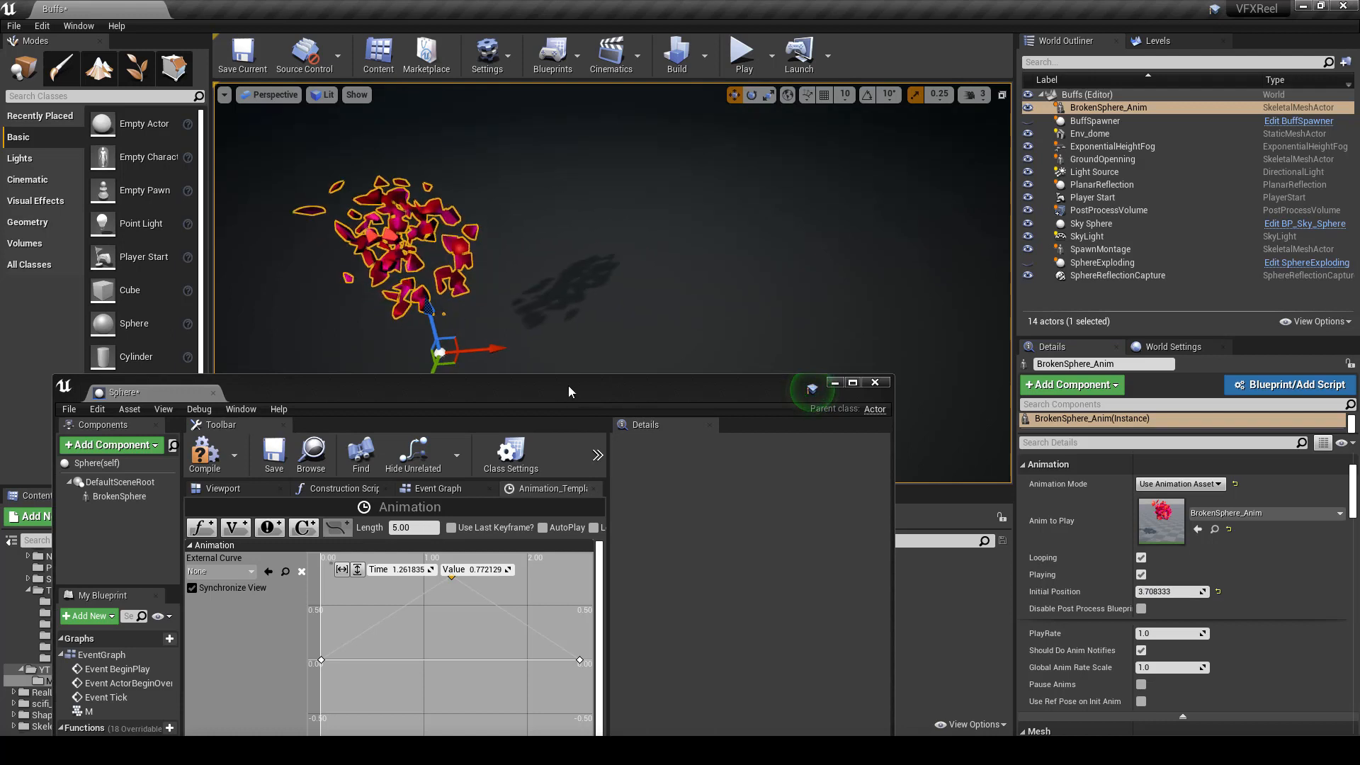
double_click(547, 397)
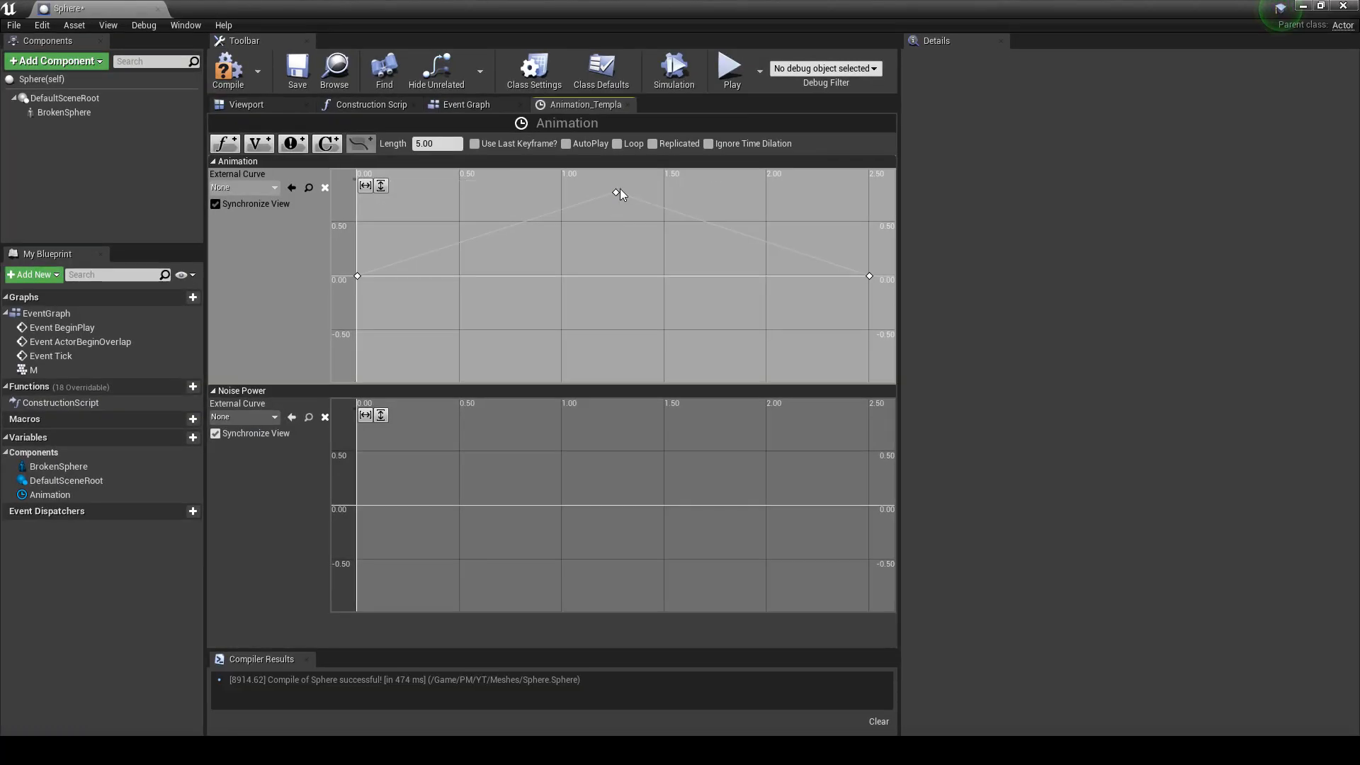
Step: Set the Animation curve's middle key to value 3.6 and fit the curve vertically
left_click(616, 193)
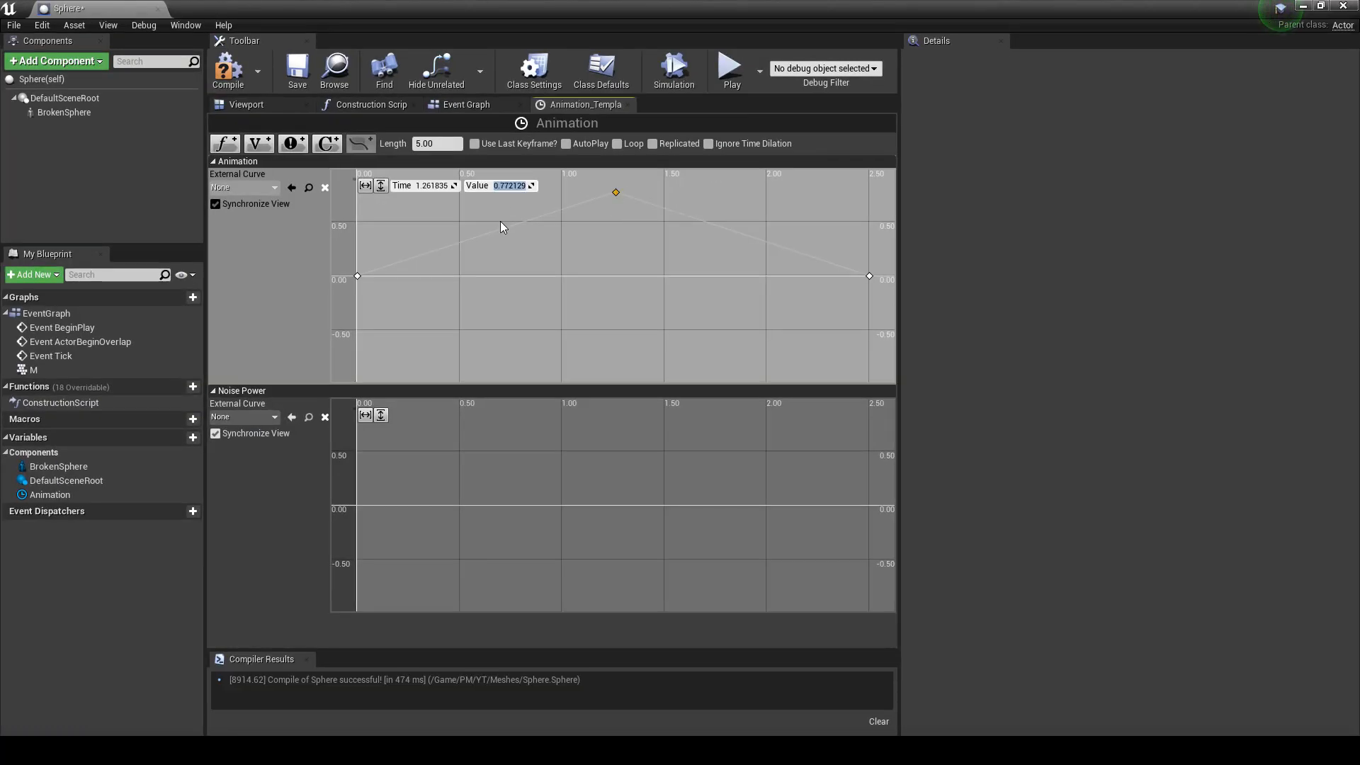
type("3.6")
key("Return")
left_click(453, 226)
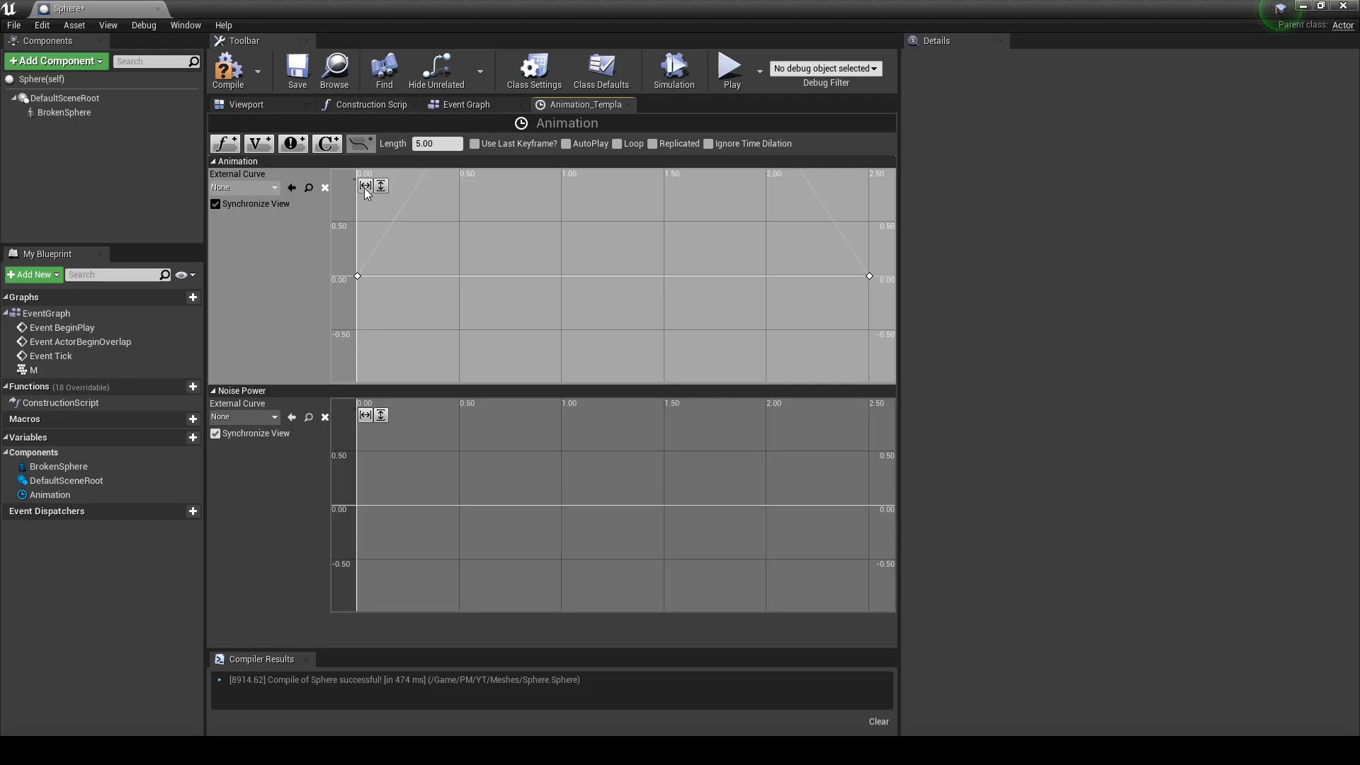
left_click(381, 185)
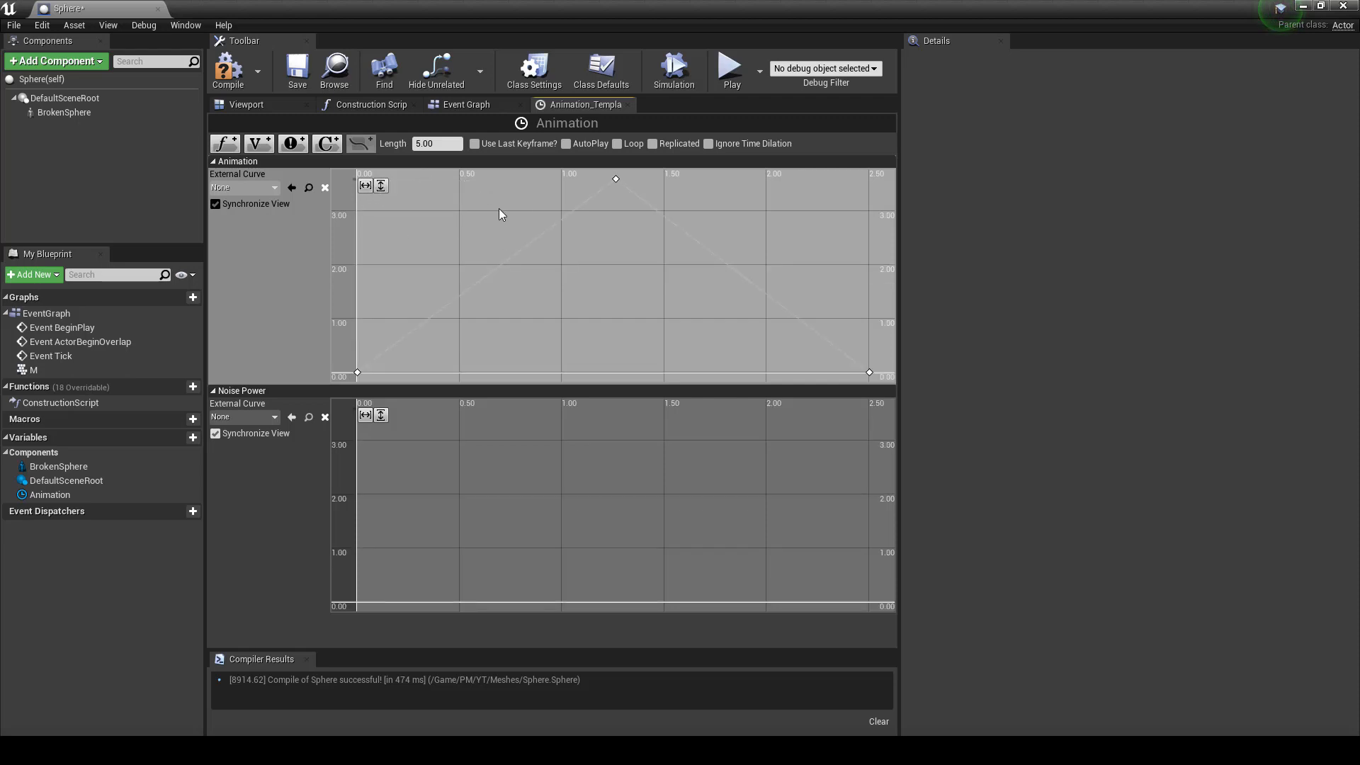
Step: Add a key at time 1.0 with value 3.6 to the Animation curve
left_click(564, 217, "shift")
left_click(451, 187)
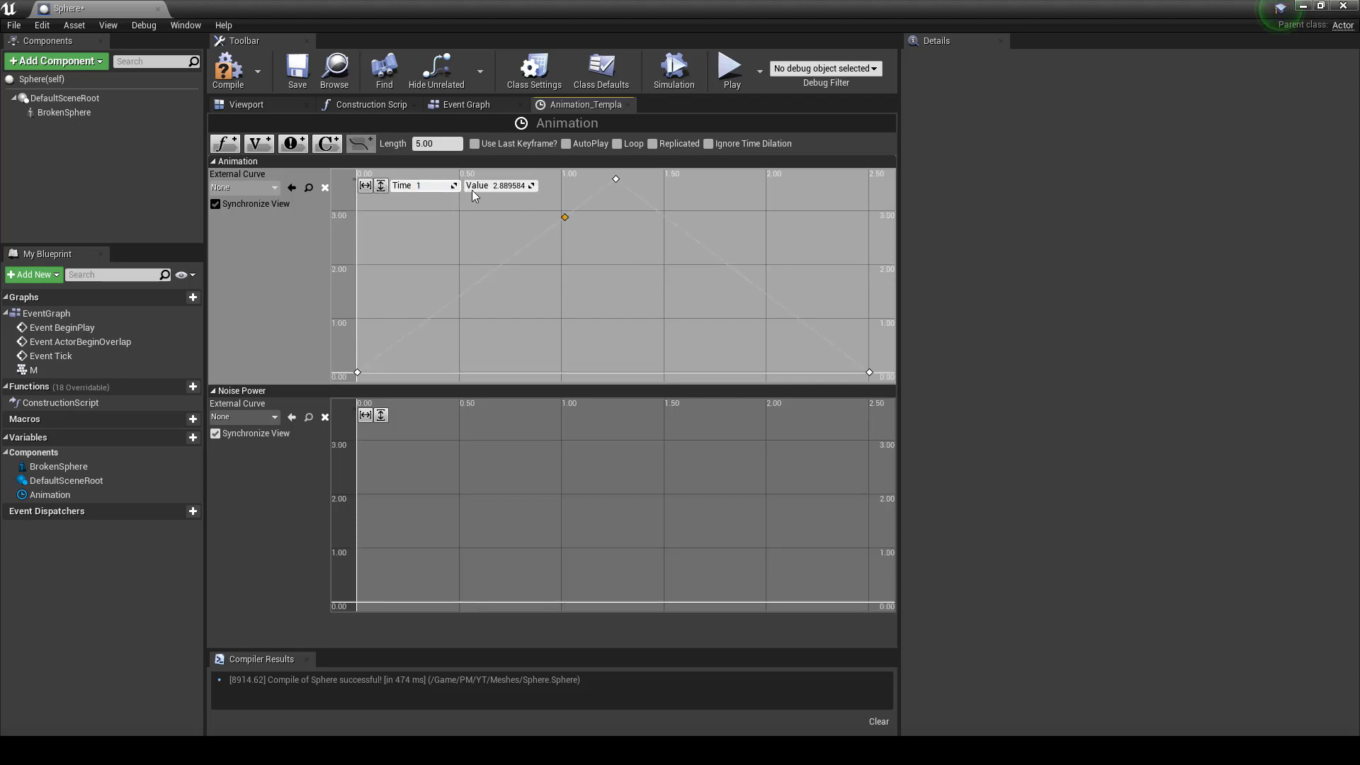
type("3.6")
key("Return")
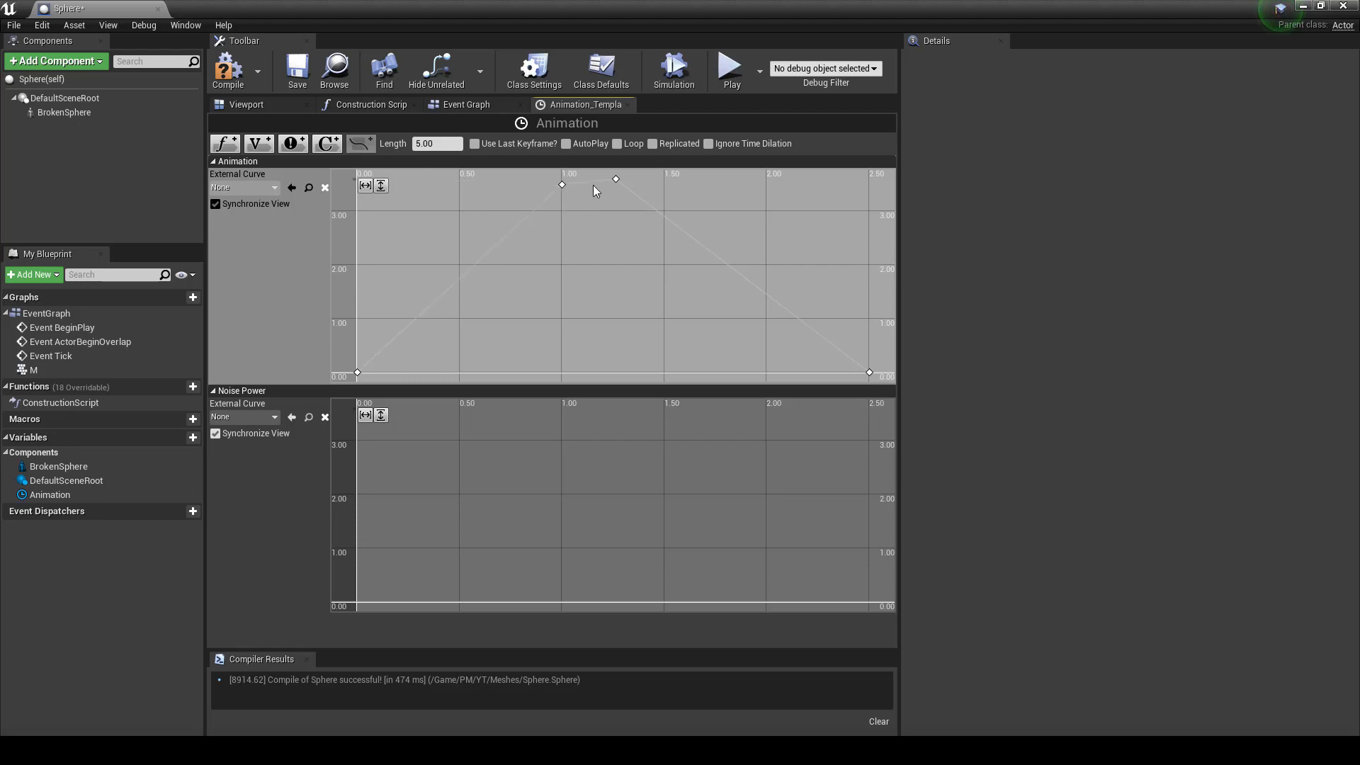
left_click(611, 180)
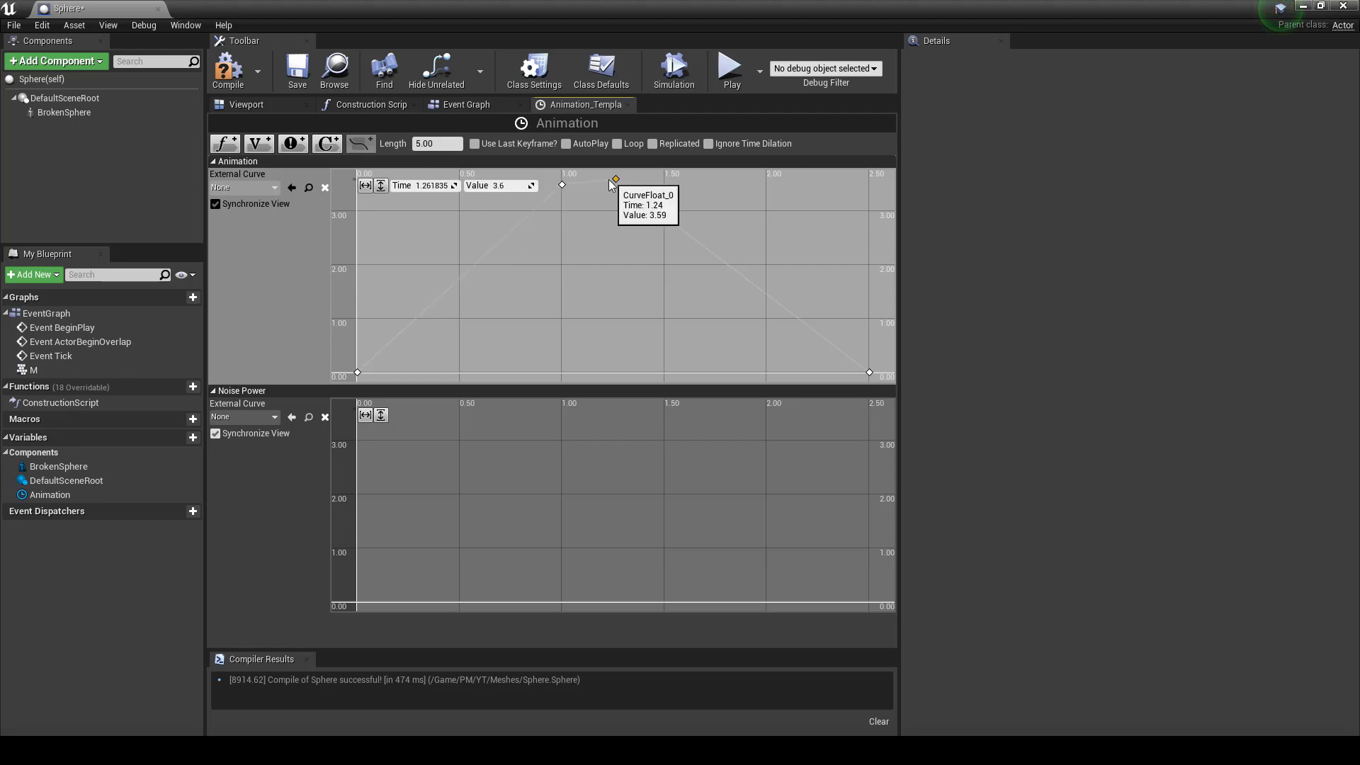
left_click(563, 184)
left_click(500, 185)
type("3")
key("Return")
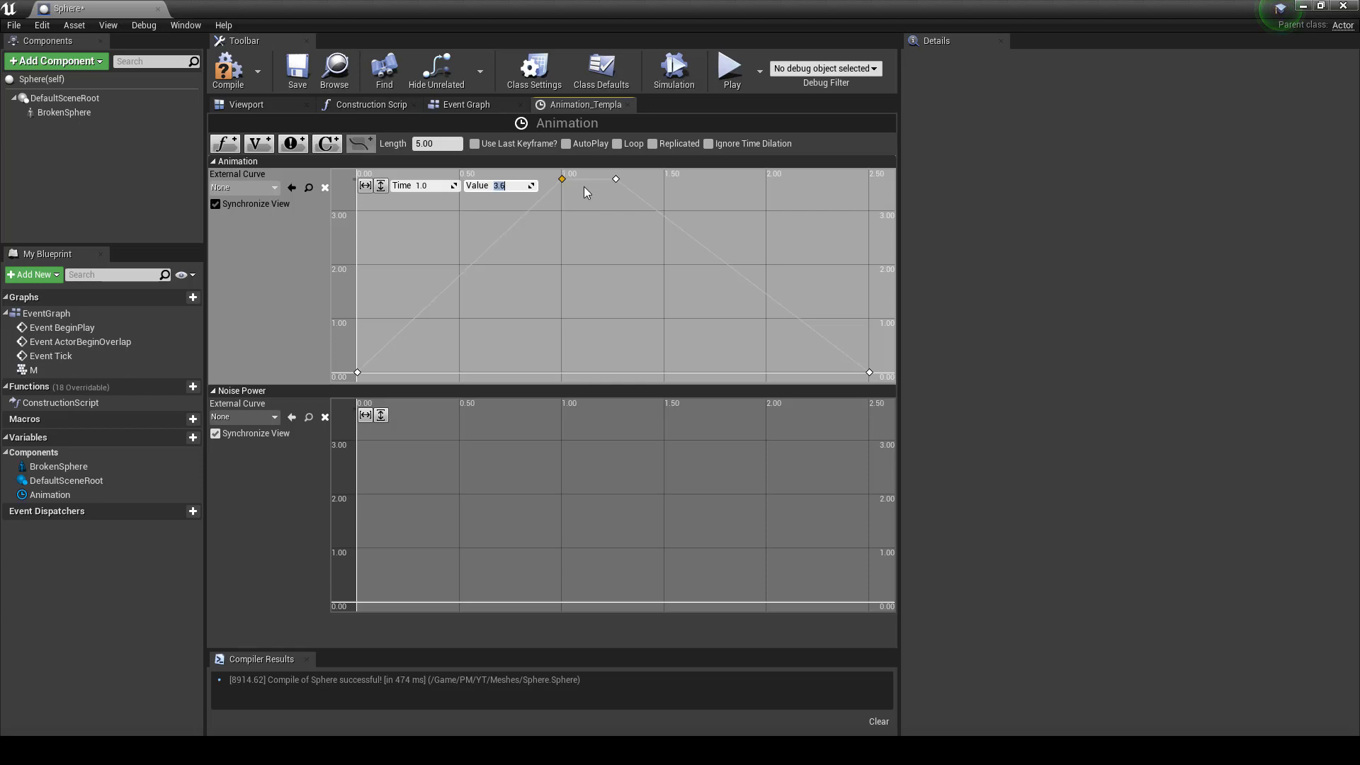
Step: Add an intermediate key, place it at about 1.95 s, and move the last peak key to about 2.03 s with value 3.6
left_click(588, 179, "shift")
left_click_drag(592, 186, 535, 169)
left_click(584, 214)
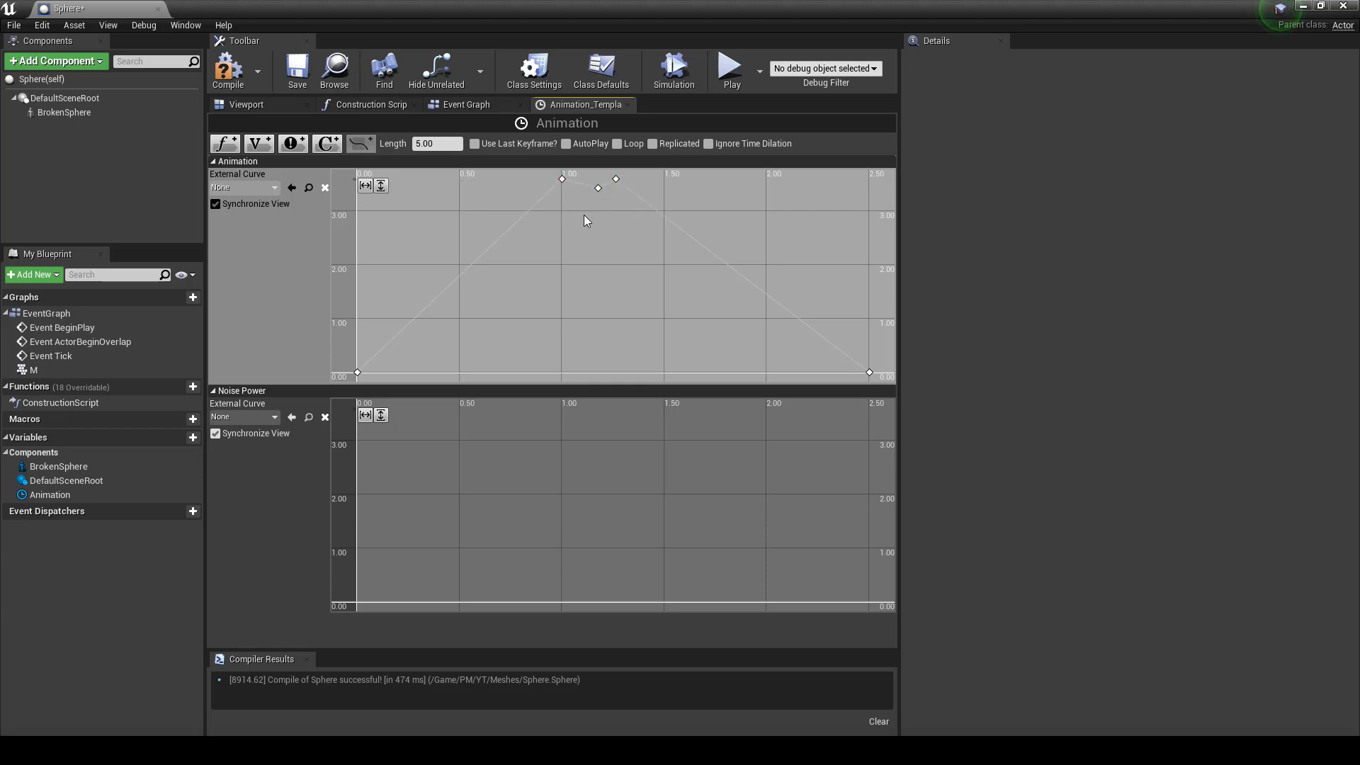
left_click_drag(632, 171, 632, 173)
left_click_drag(725, 187, 774, 180)
left_click(765, 192)
left_click(774, 182)
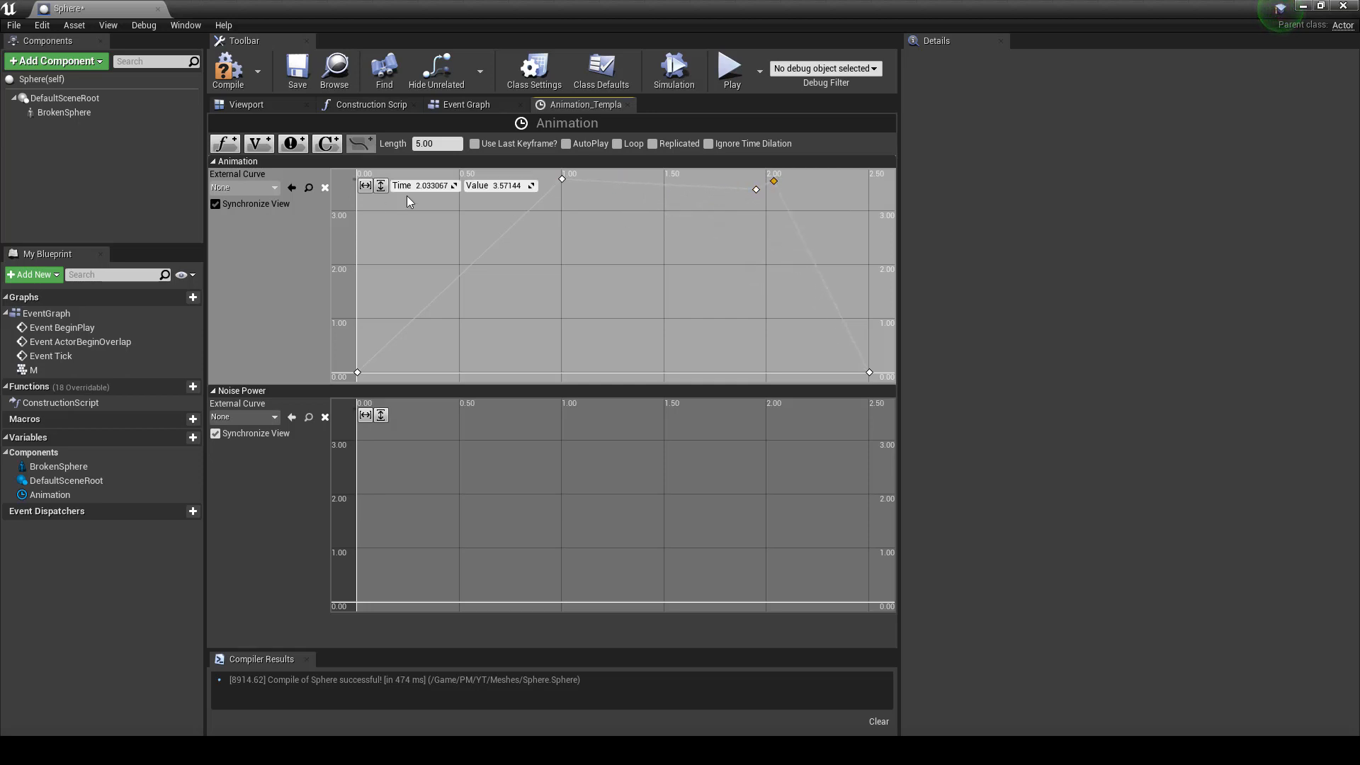
left_click(546, 201)
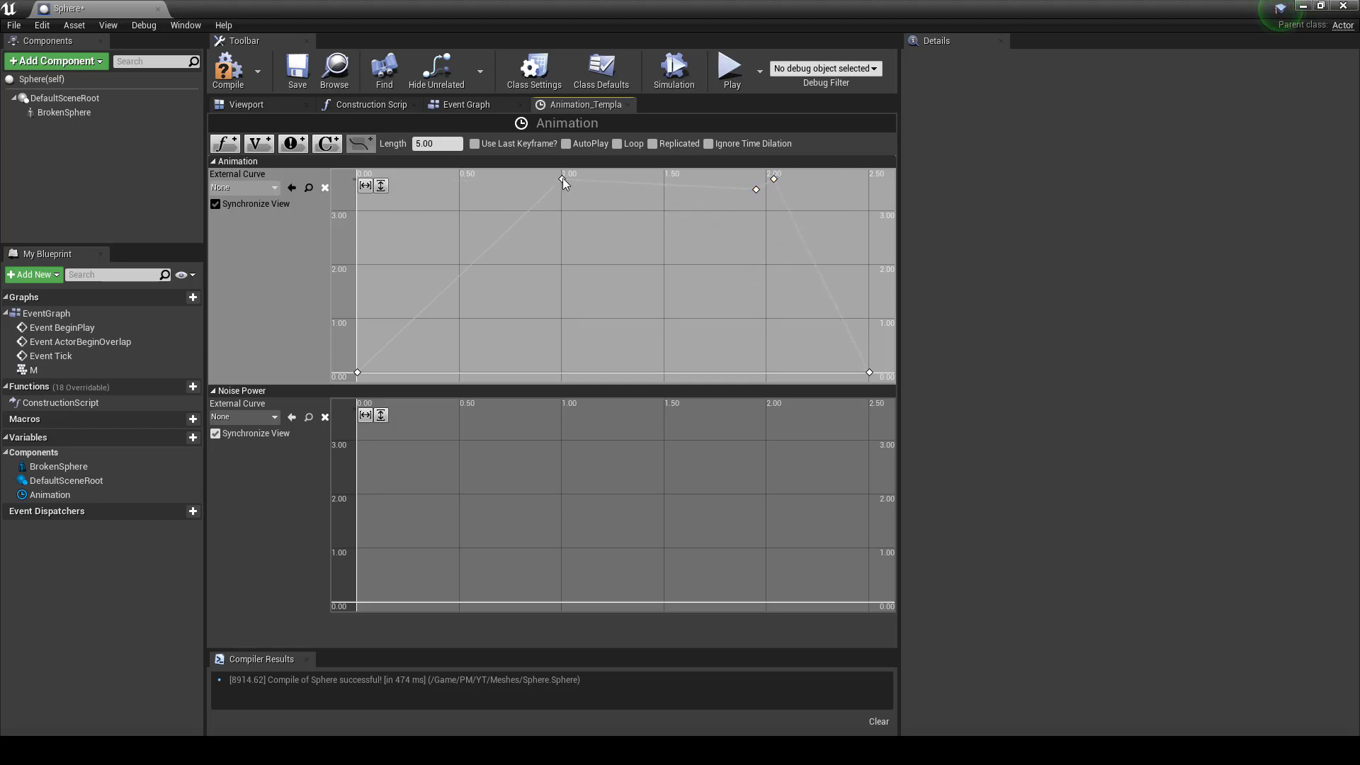
Step: Move the first peak key of the Animation curve to about 0.75 s, with value 3.6
left_click_drag(563, 181, 511, 185)
left_click(465, 284)
left_click(511, 185)
left_click(503, 187)
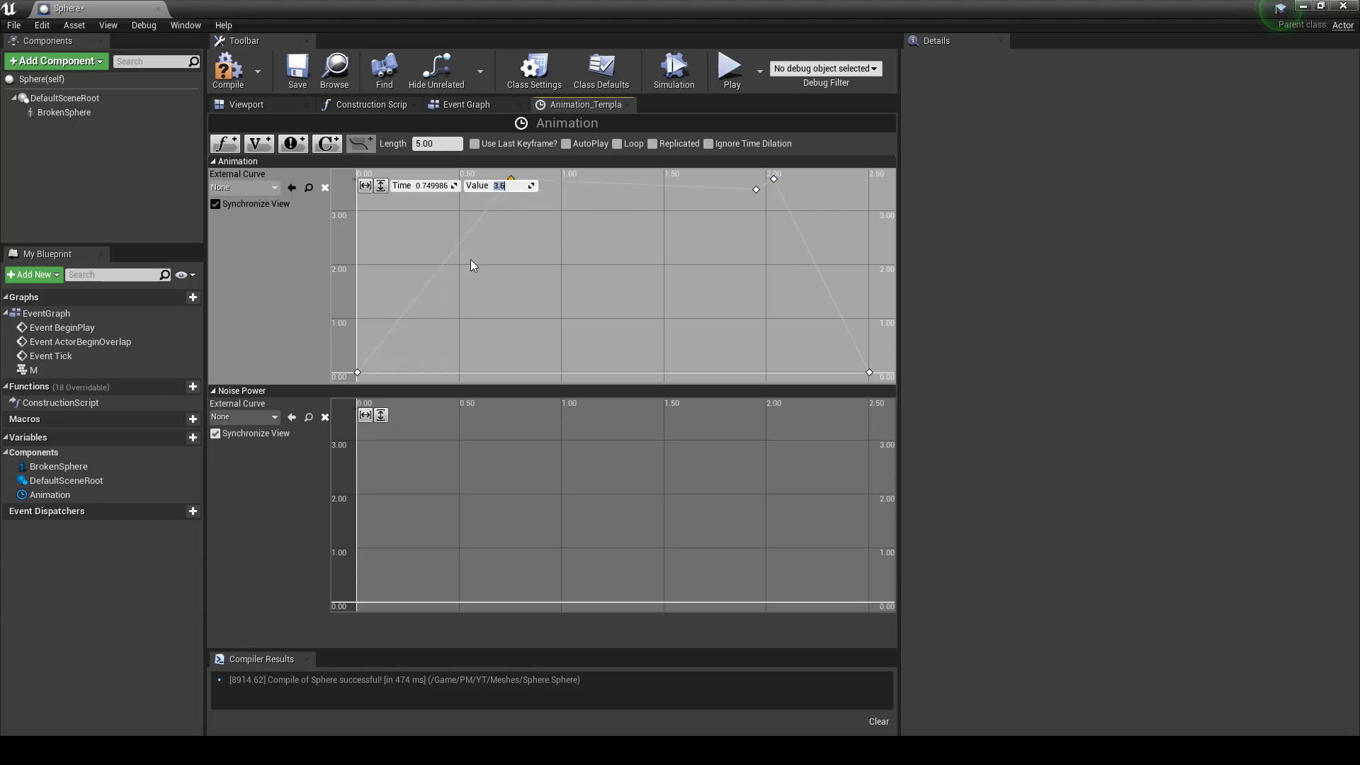
Step: Set the interpolation of all the Animation curve's keys to Auto
left_click(357, 332)
left_click_drag(345, 377, 914, 170)
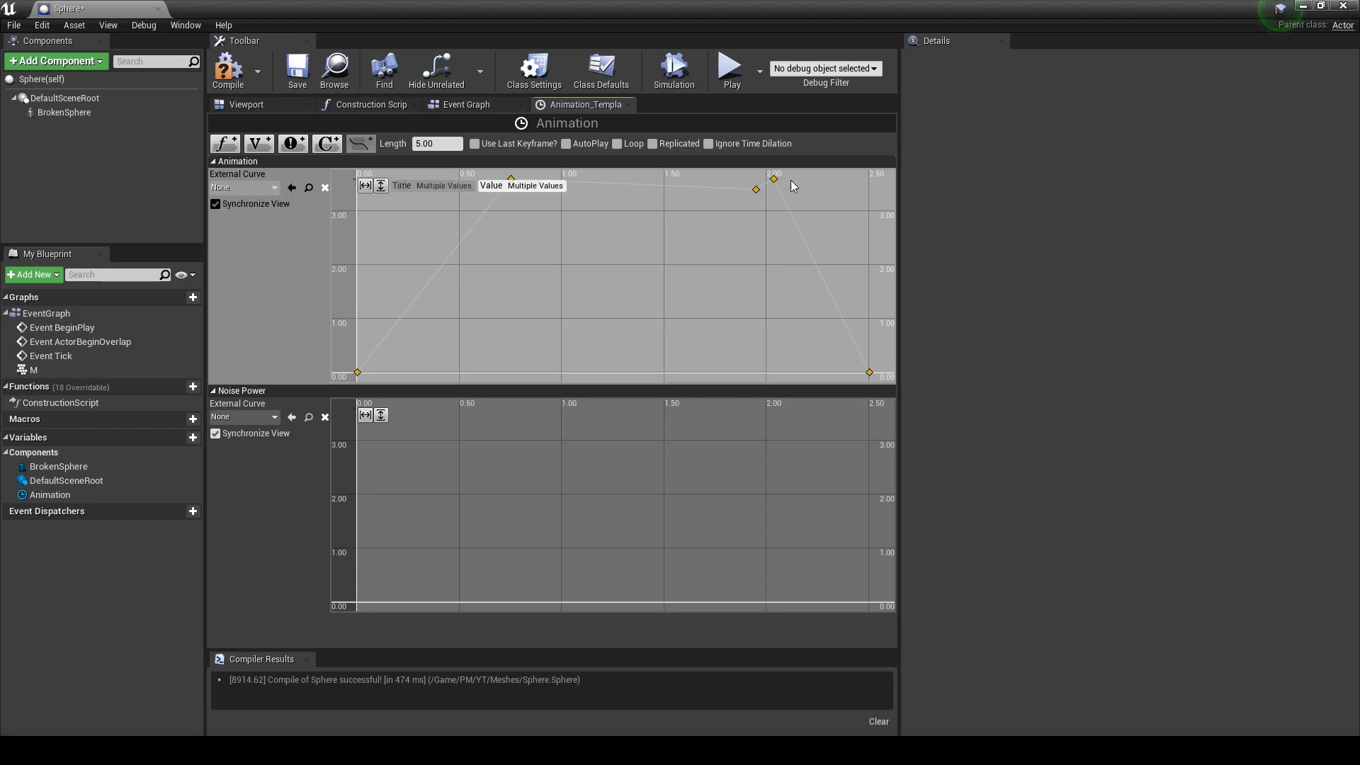
right_click(756, 190)
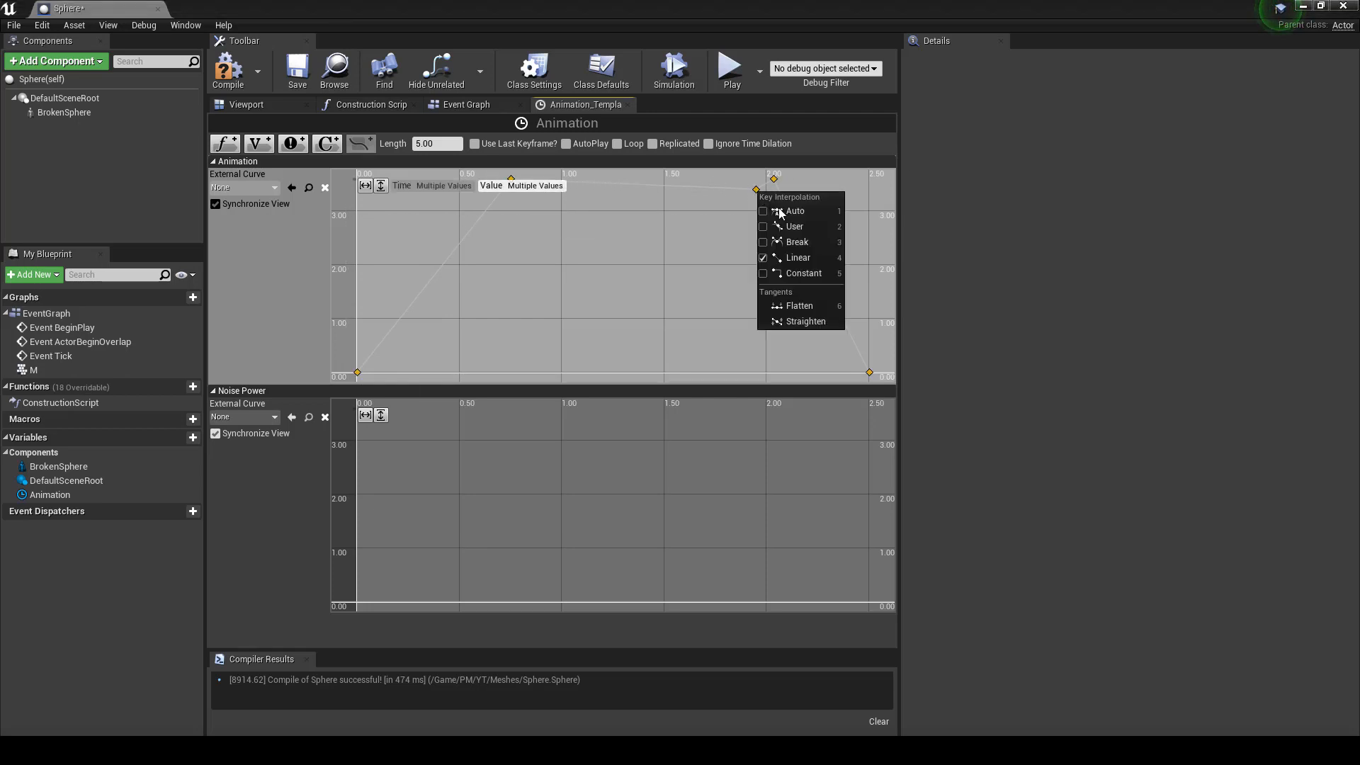
left_click(781, 211)
scroll(579, 274, "down", 2)
left_click(452, 328)
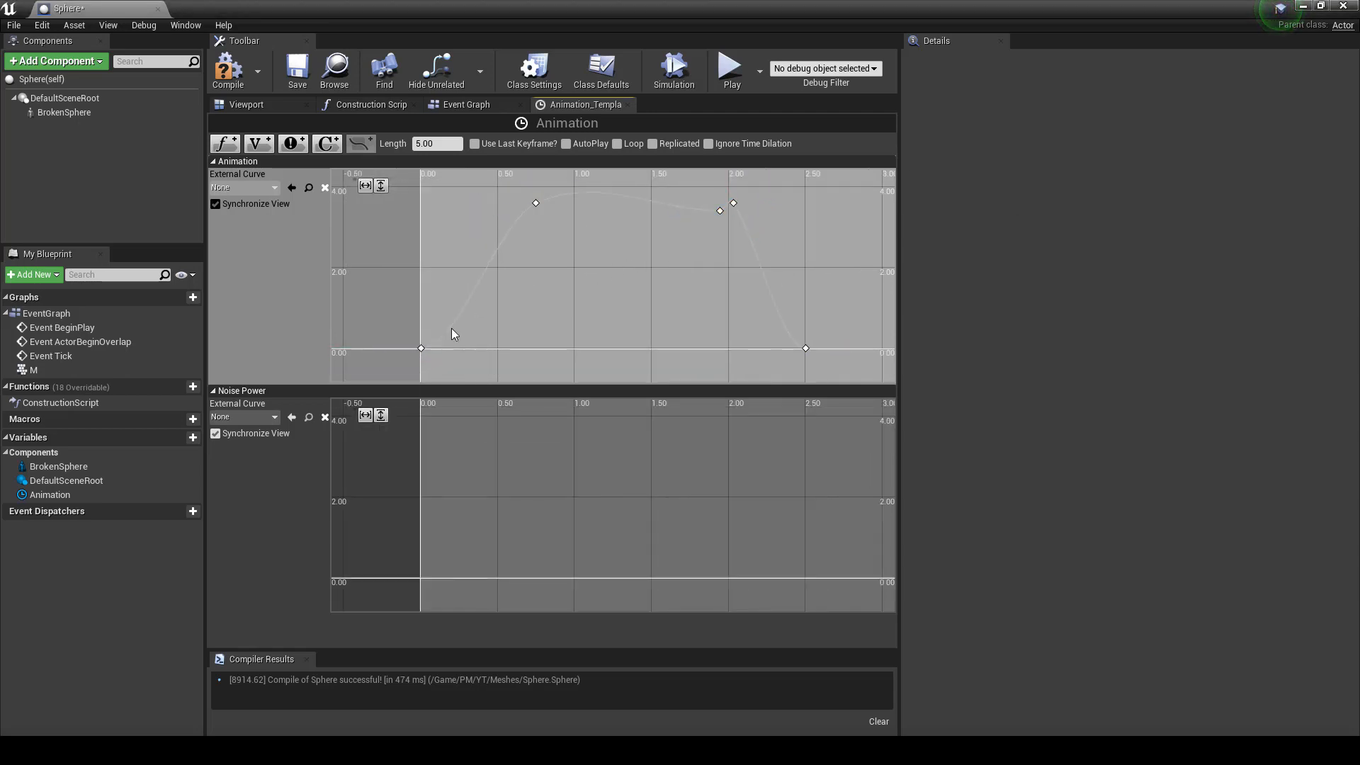
Step: Flatten the tangents of the key at 0.75 s and move the intermediate dip key to about 1.7 s
left_click(421, 348)
left_click(535, 203)
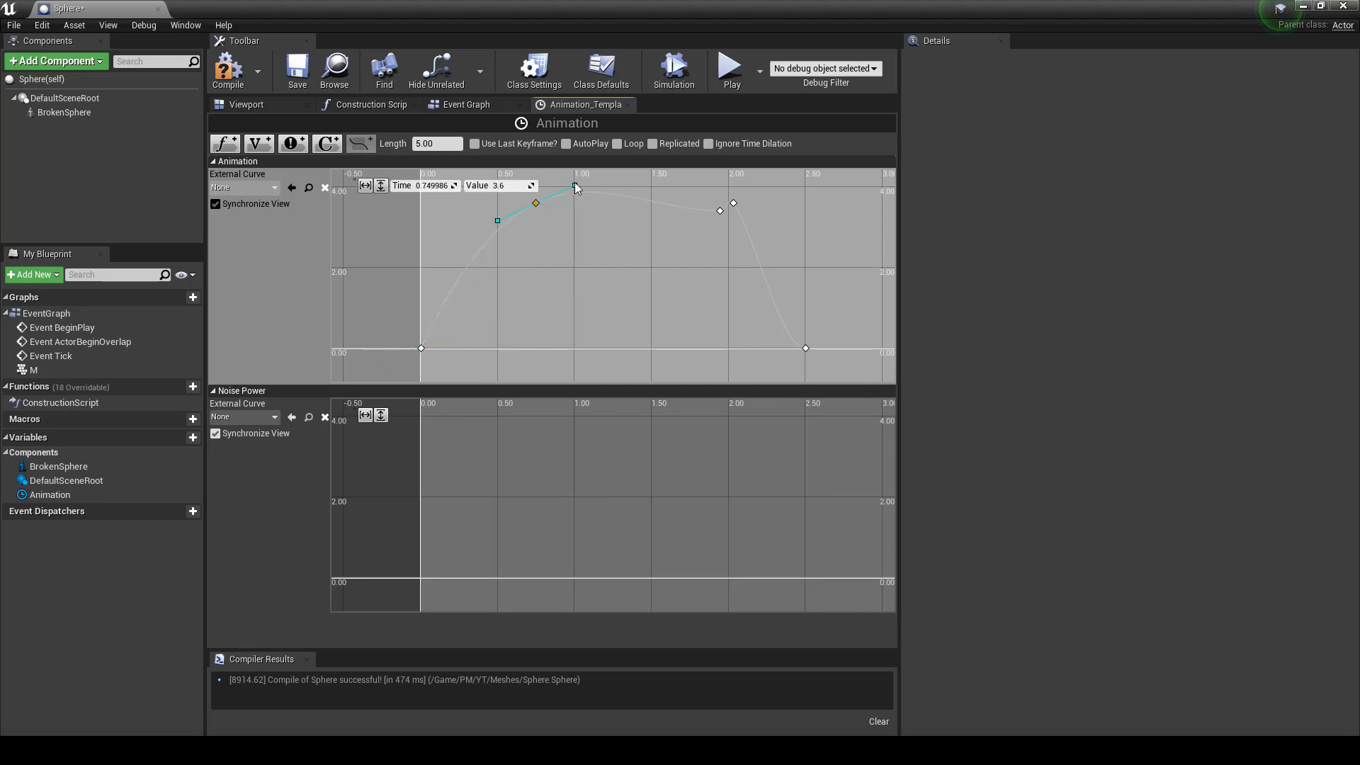
left_click_drag(575, 184, 578, 203)
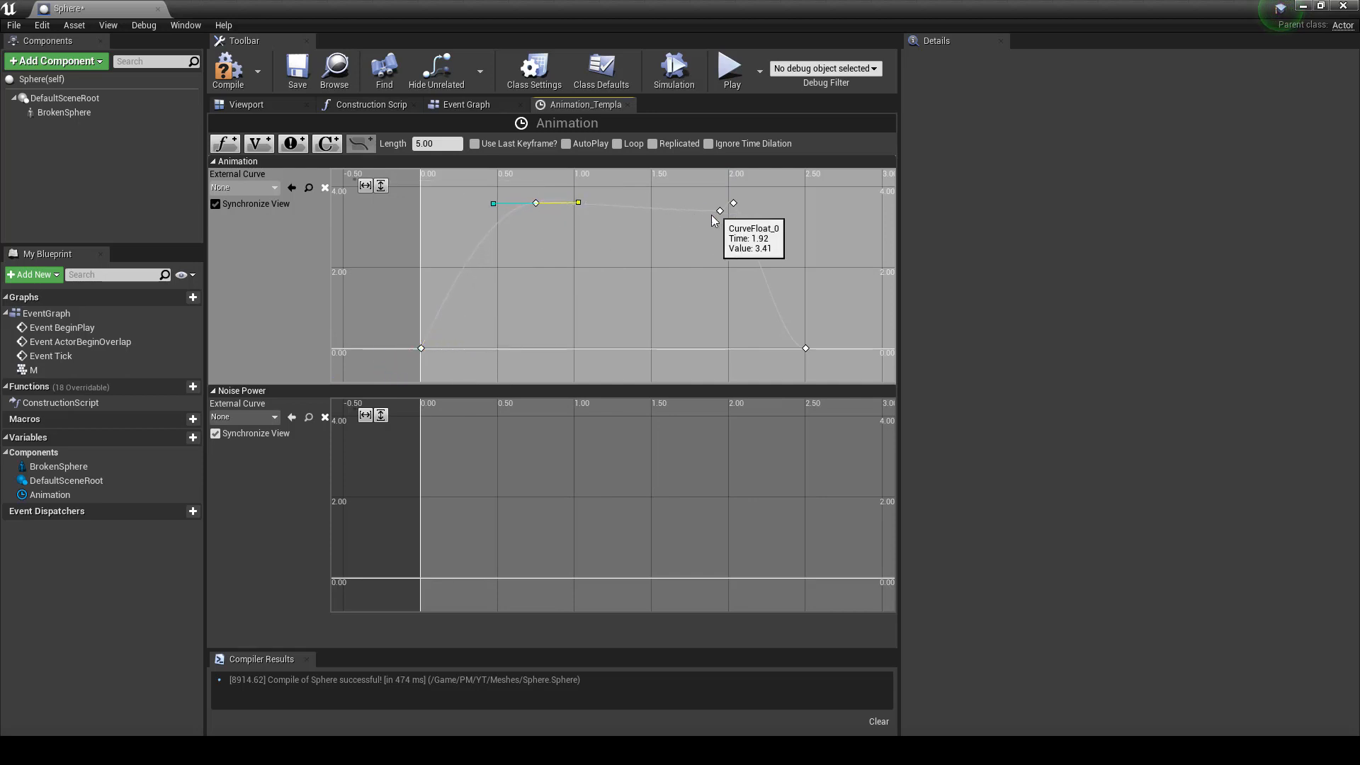
left_click_drag(712, 215, 680, 216)
Step: Nearly level the tangents of the 2.03 s key and give the final key a steep downward tangent
left_click(734, 203)
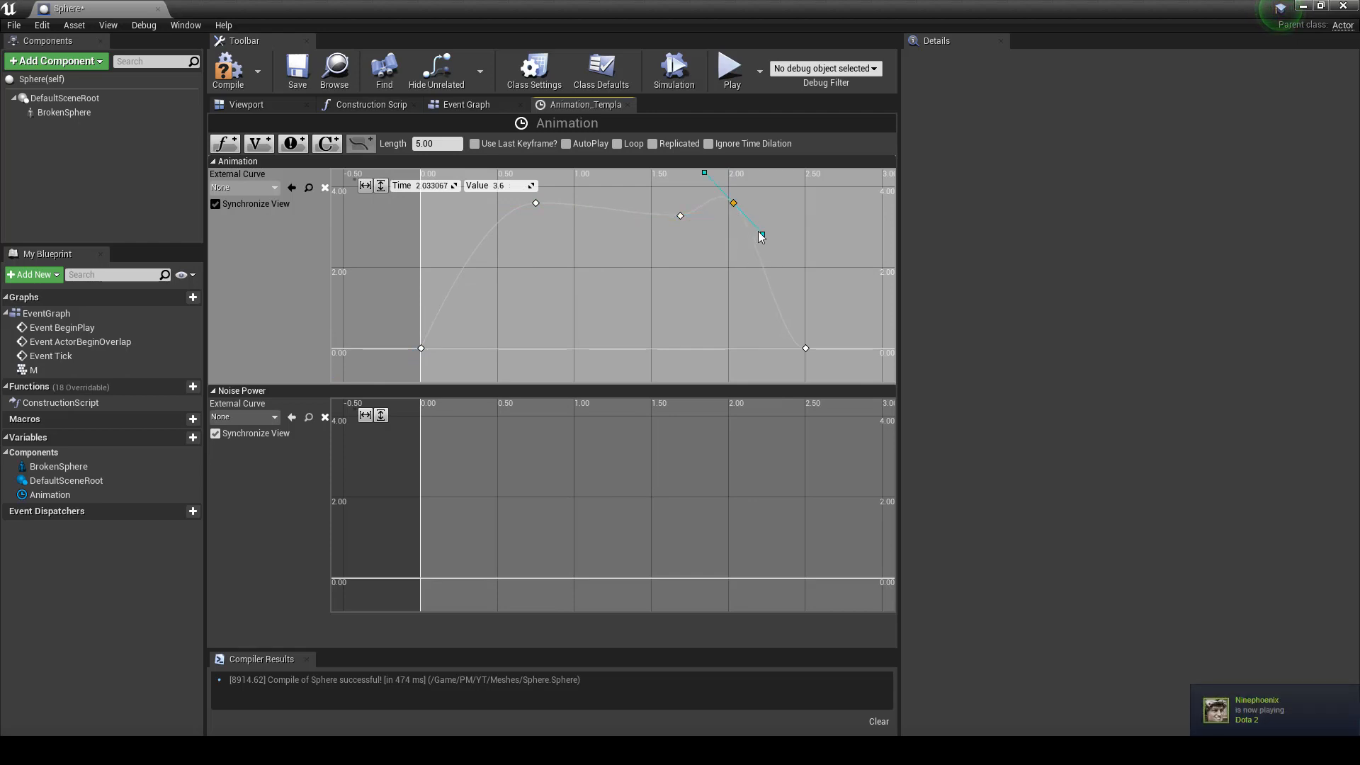
left_click_drag(760, 235, 778, 230)
left_click(805, 348)
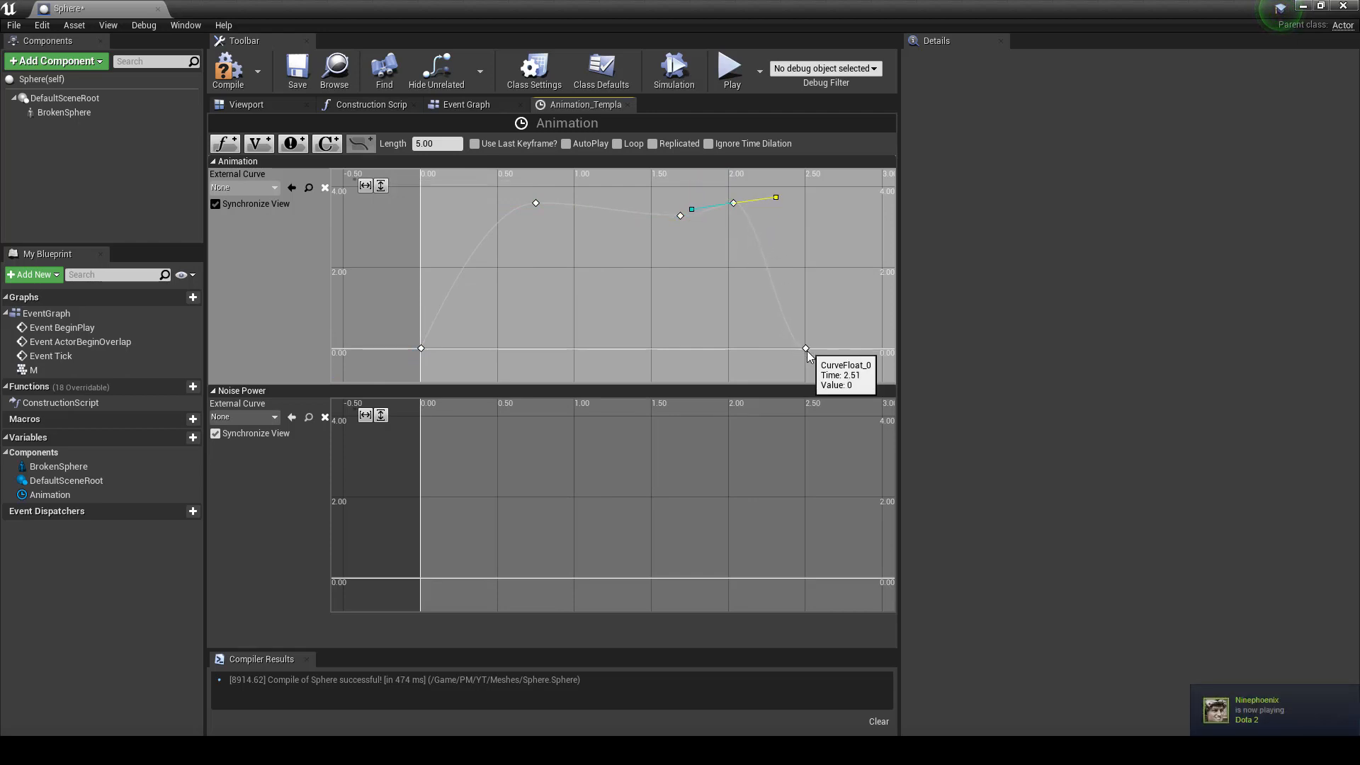
left_click_drag(765, 348, 771, 337)
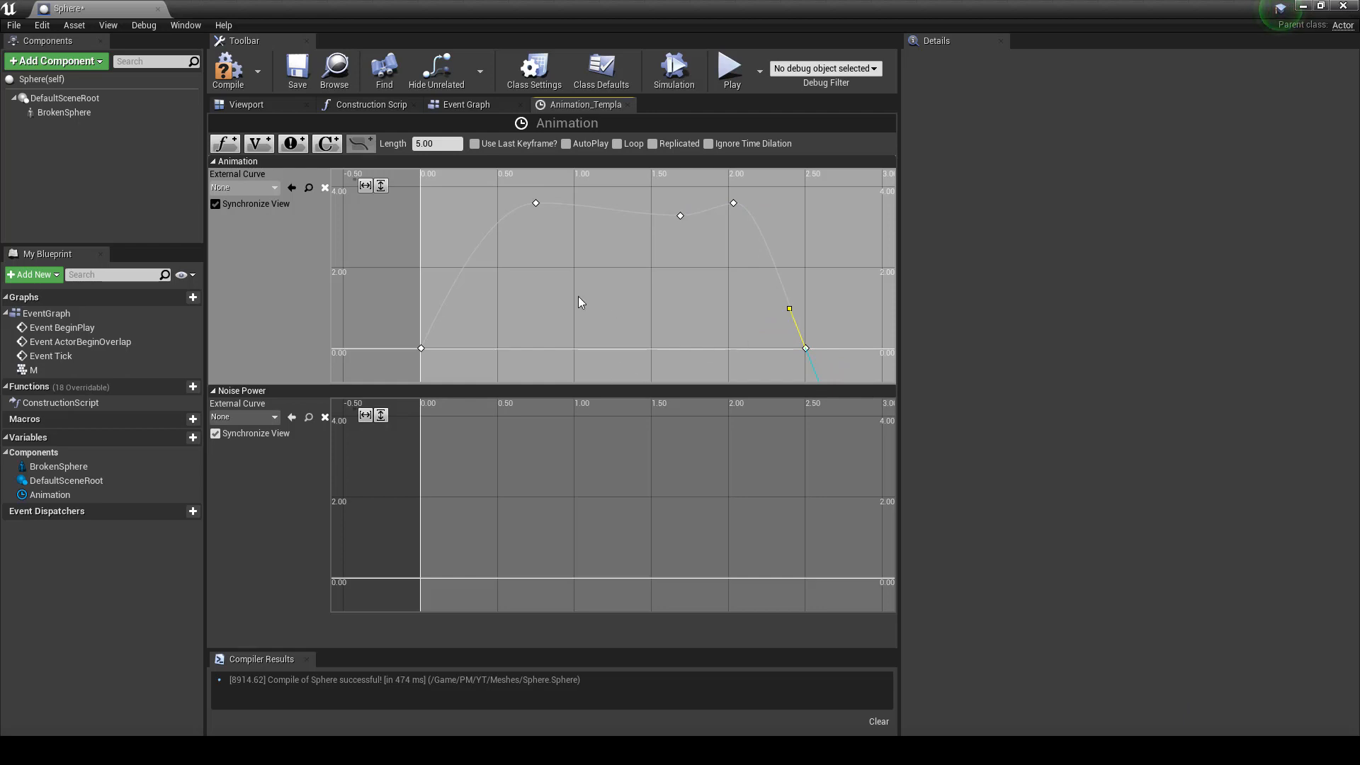
Step: In the Event Graph, move the Broken Sphere node below the timeline and connect the Animation output to Set Position's In Pos
left_click(455, 104)
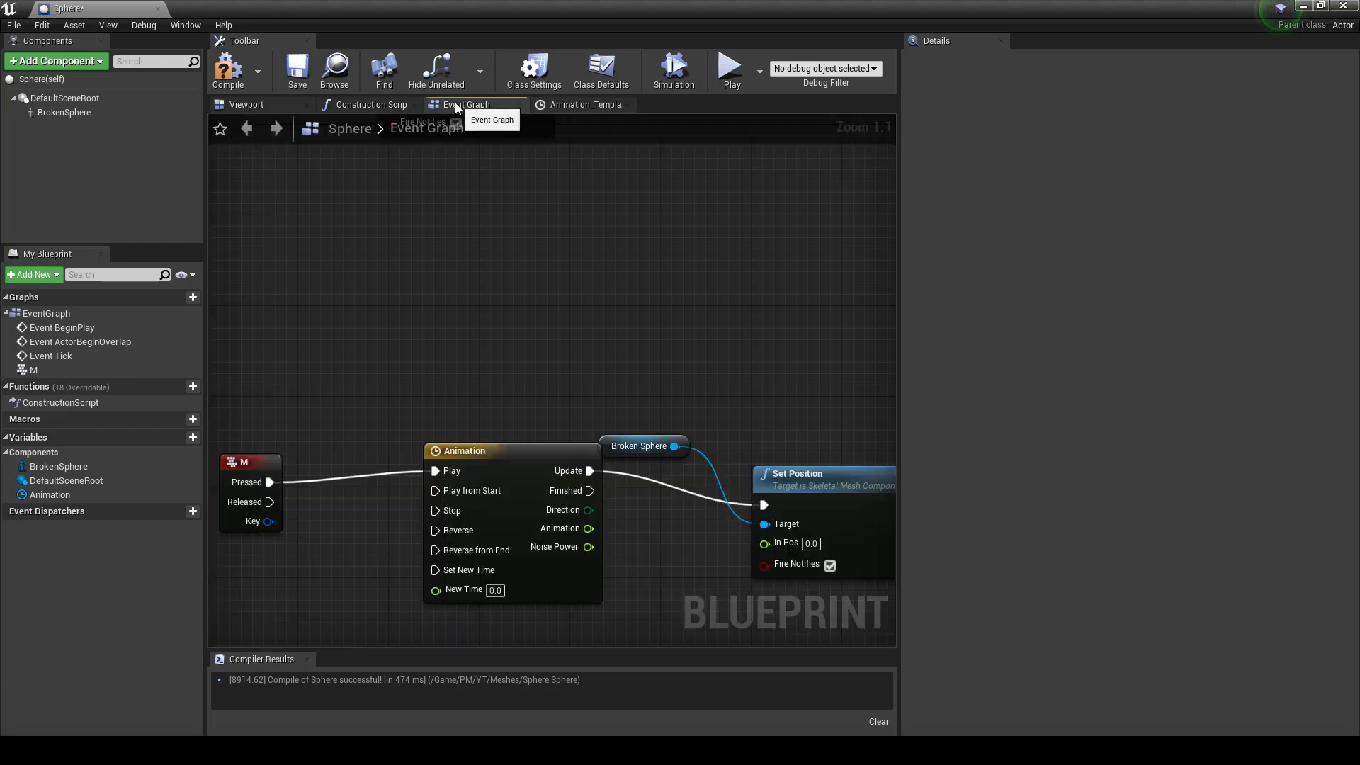
right_click_drag(609, 314, 520, 197)
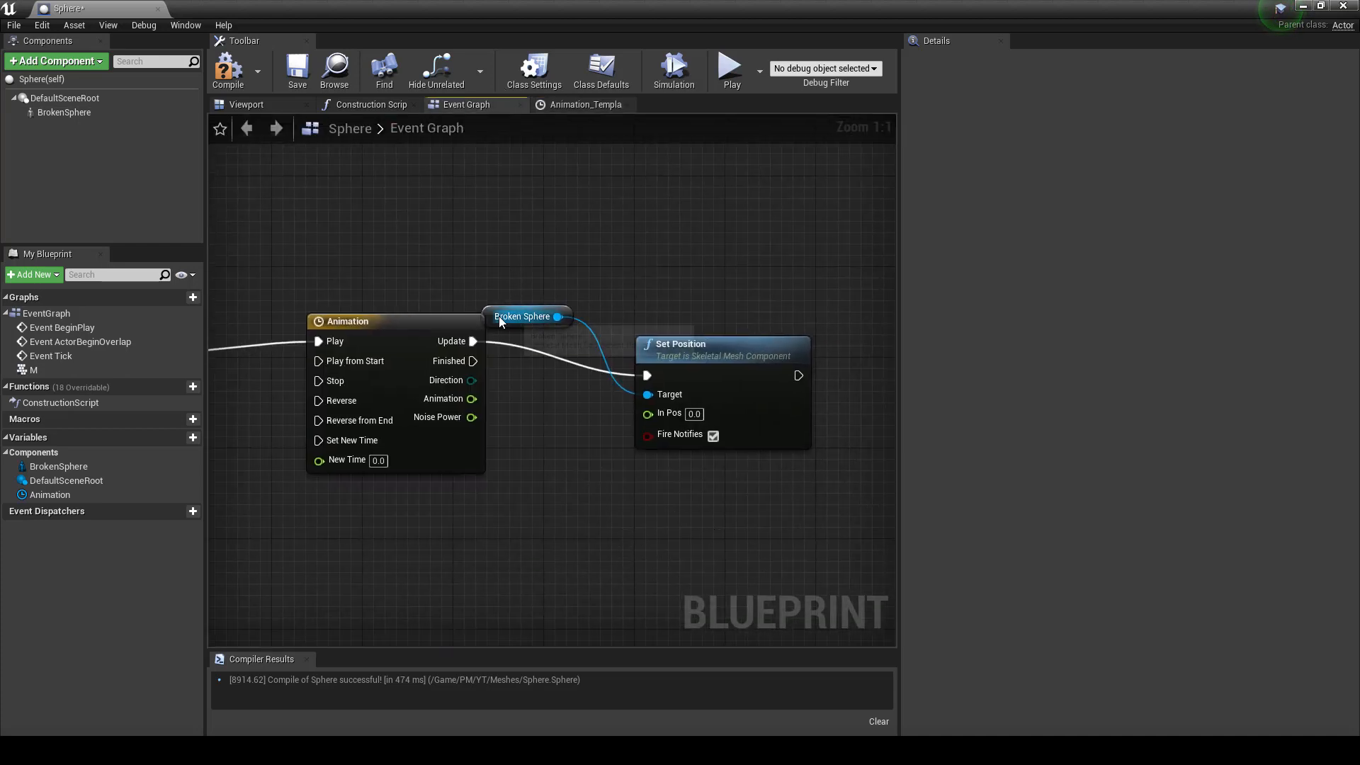
left_click_drag(499, 316, 427, 539)
left_click_drag(472, 399, 649, 415)
right_click_drag(594, 232, 647, 232)
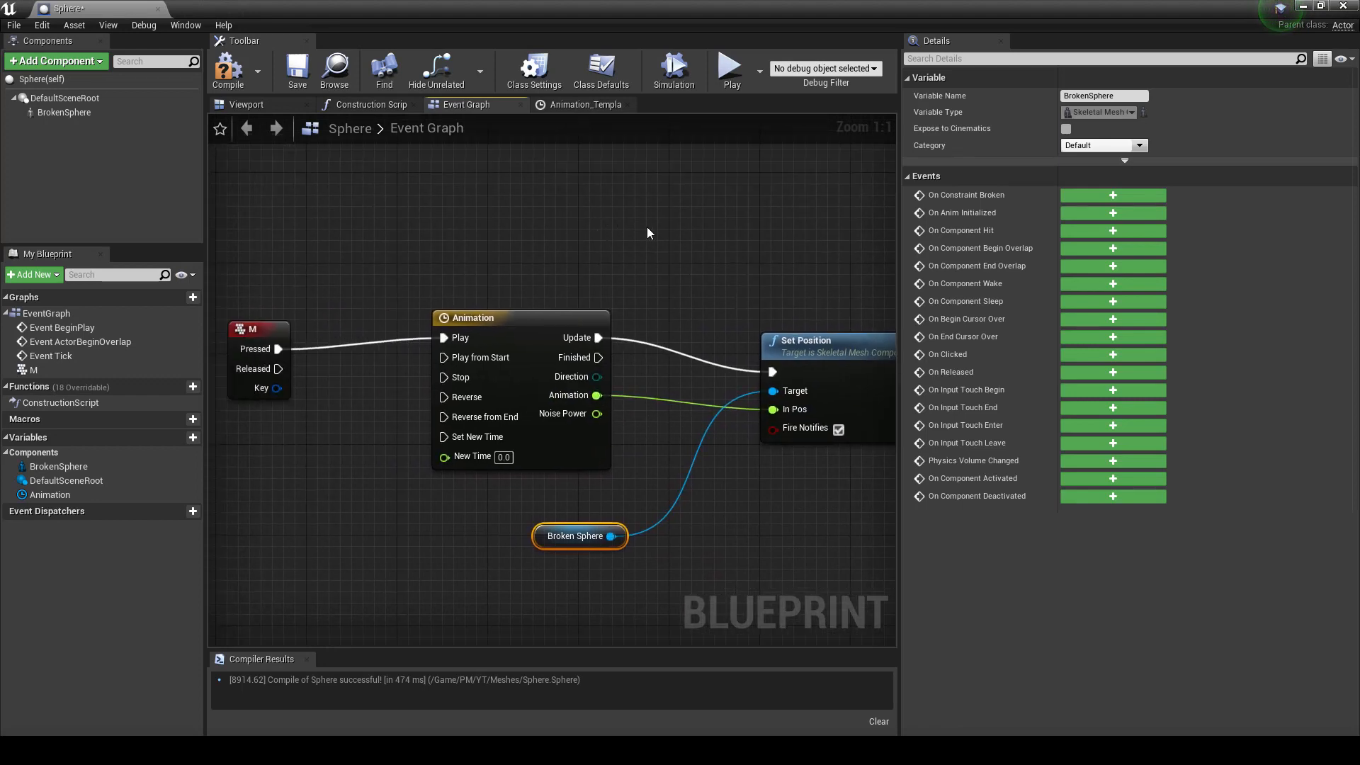
Step: Compile and save the Sphere Blueprint, and close its editor
left_click(228, 69)
left_click(297, 69)
left_click_drag(283, 17, 639, 206)
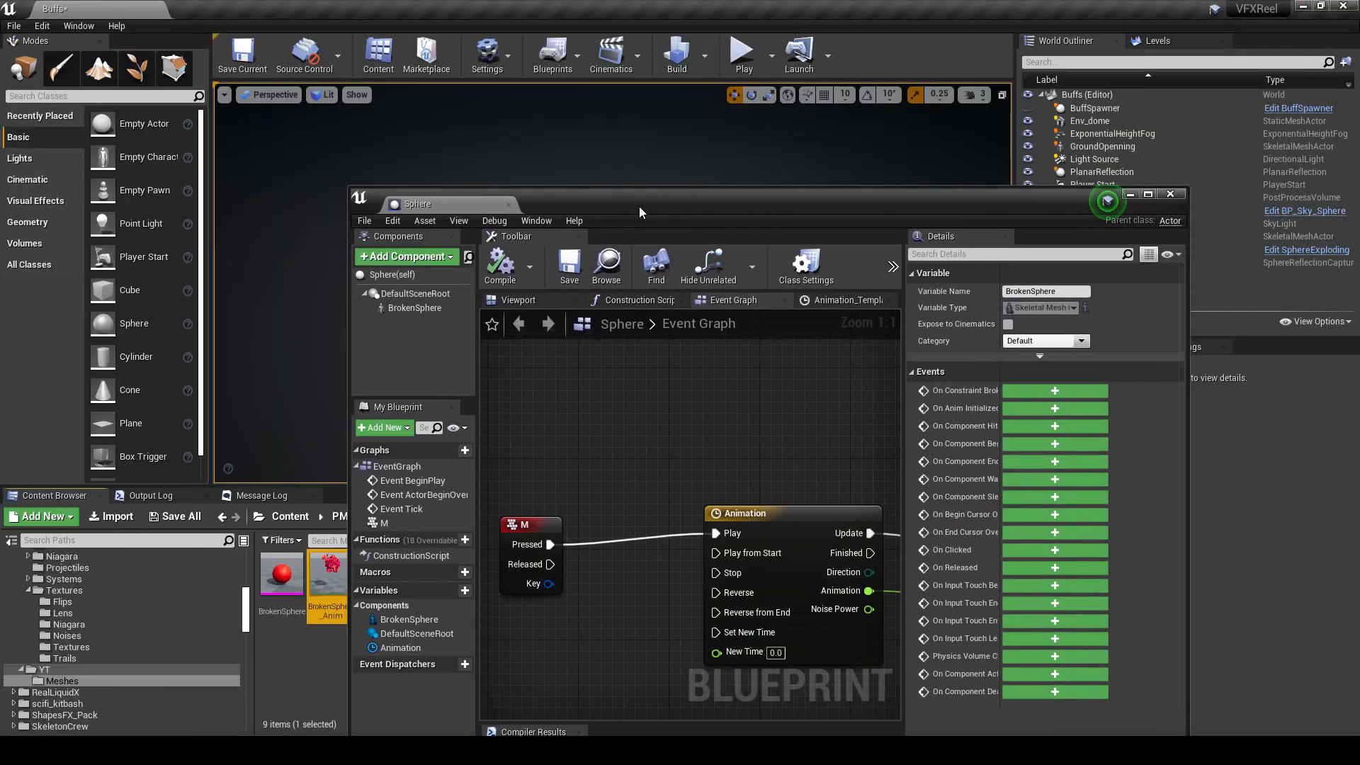
left_click(1168, 195)
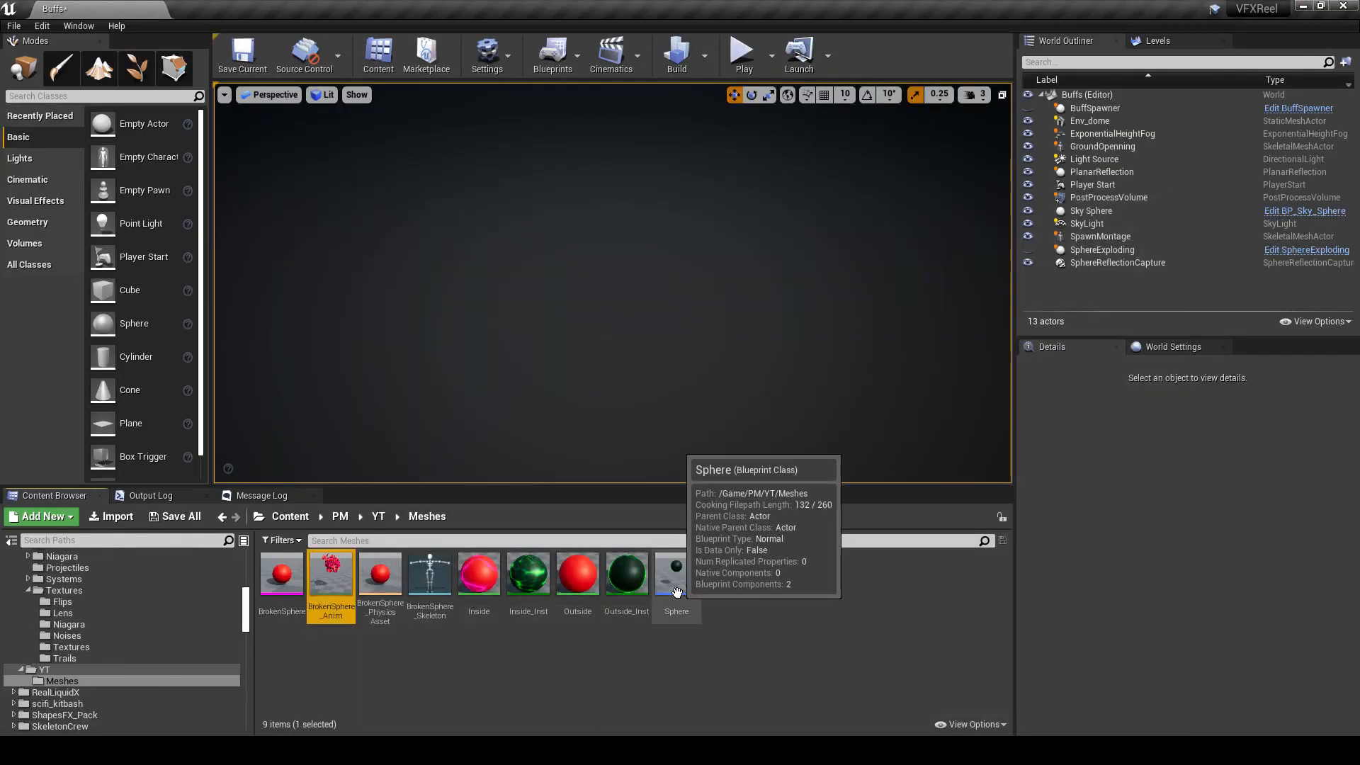
Step: Place the Sphere Blueprint in the level and run a play test of the scene
left_click_drag(677, 574, 611, 333)
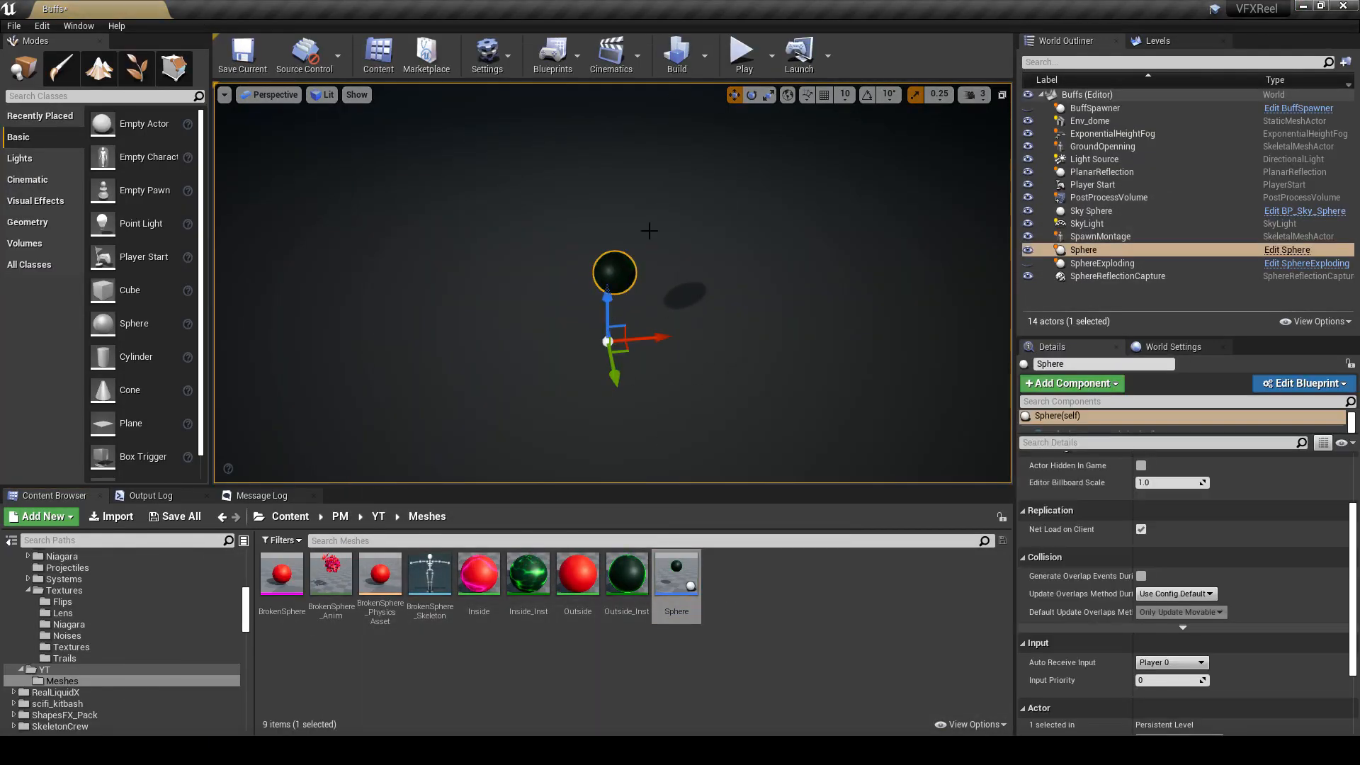
left_click(737, 61)
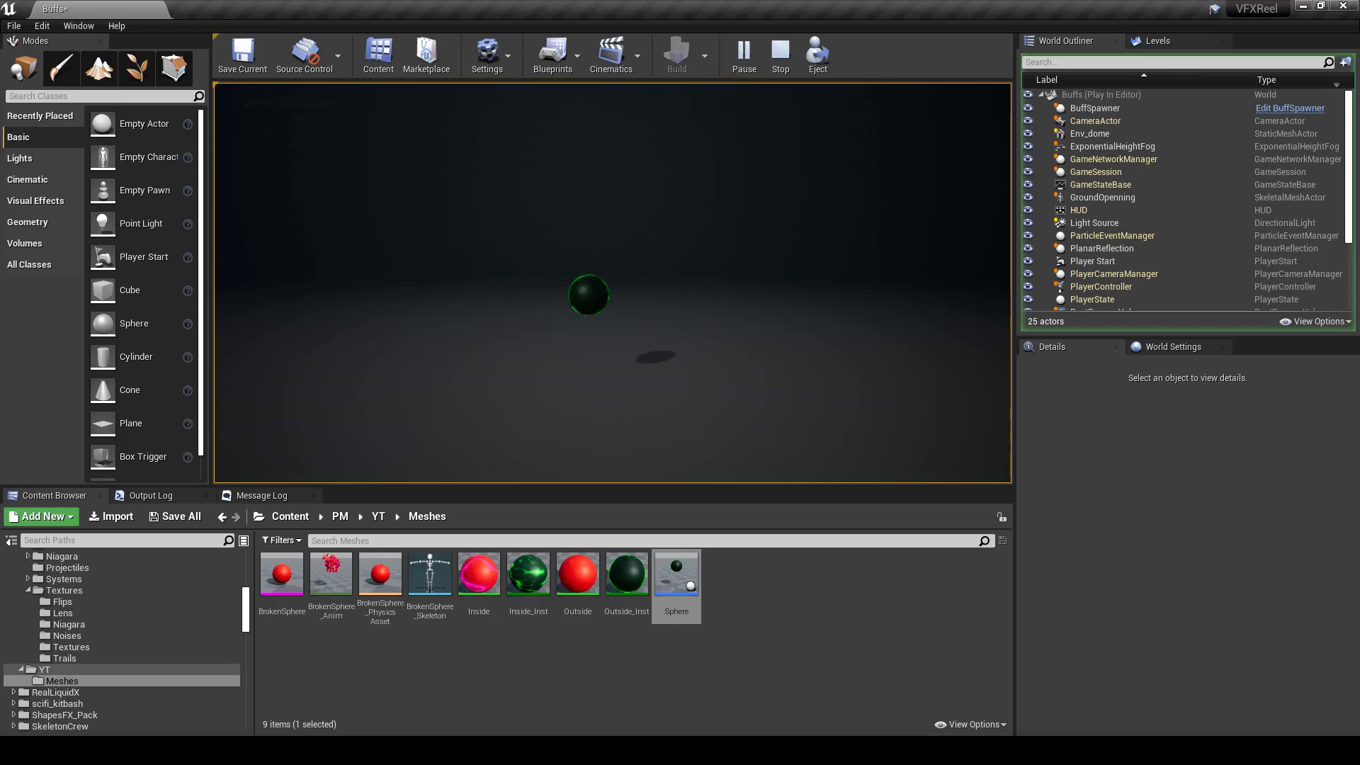
key("Escape")
left_click(758, 582)
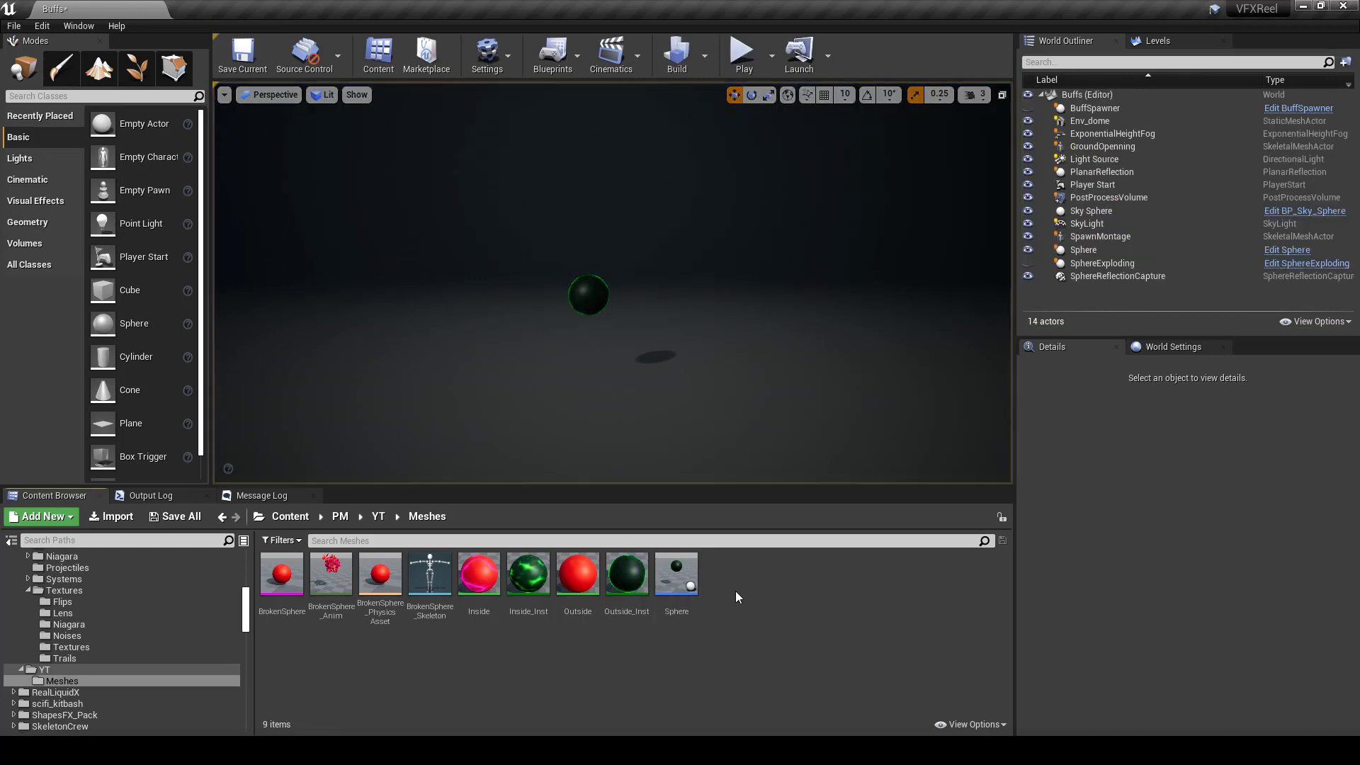
Step: Reopen the Sphere Blueprint and connect the M event's Pressed output to the timeline's Play from Start input
double_click(674, 581)
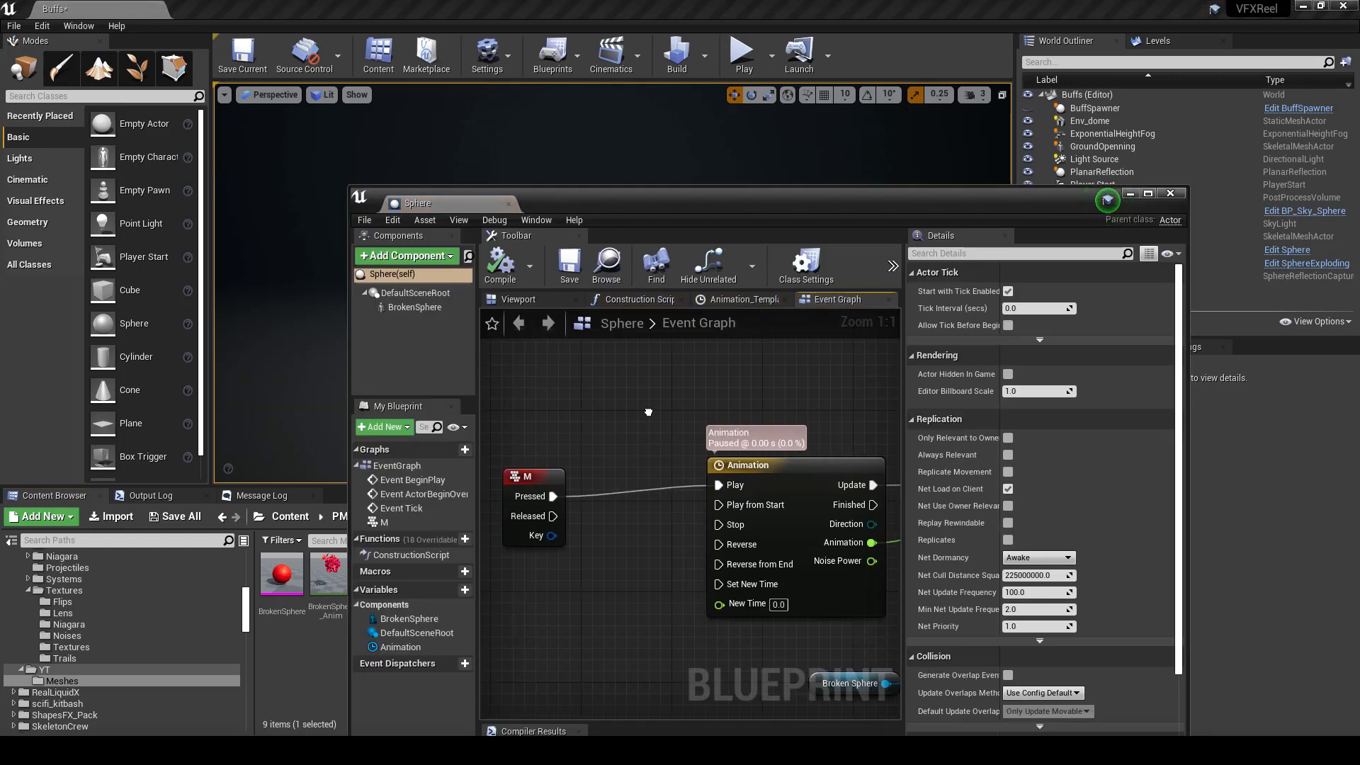
right_click_drag(648, 412, 640, 359)
left_click_drag(545, 443, 717, 452)
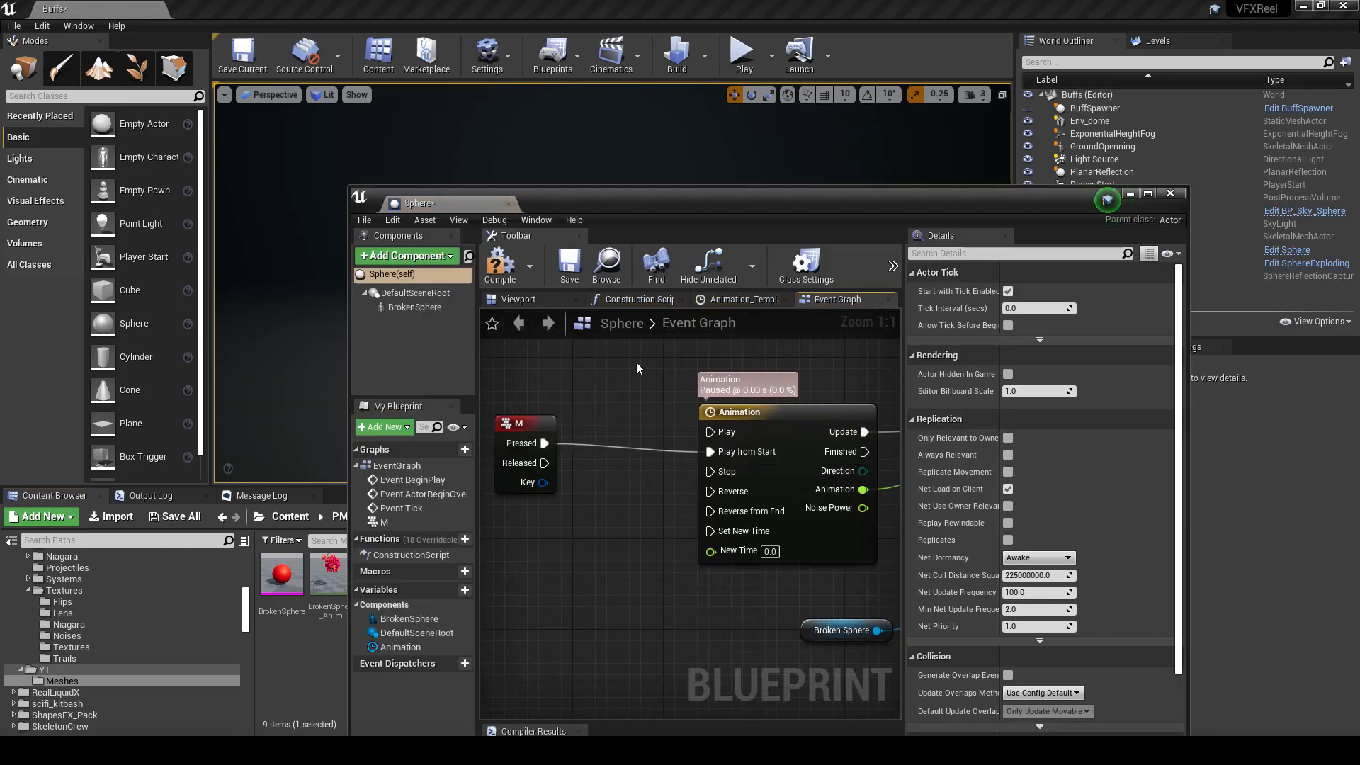
Step: Add a Set Scalar Parameter Value on Materials node after Set Position and place its Broken Sphere reference below Set Position
right_click_drag(692, 381, 618, 384)
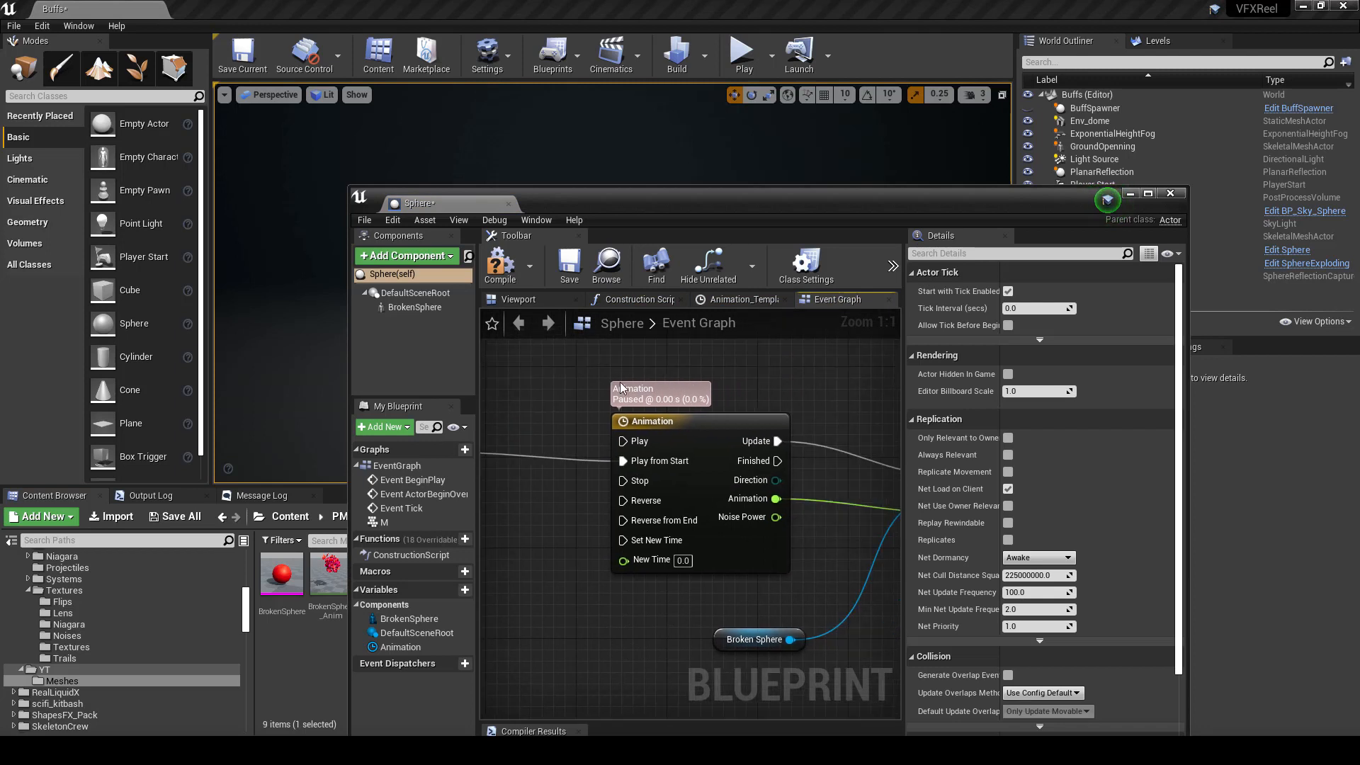
right_click_drag(732, 376, 692, 358)
scroll(713, 379, "down", 1)
scroll(692, 358, "down", 1)
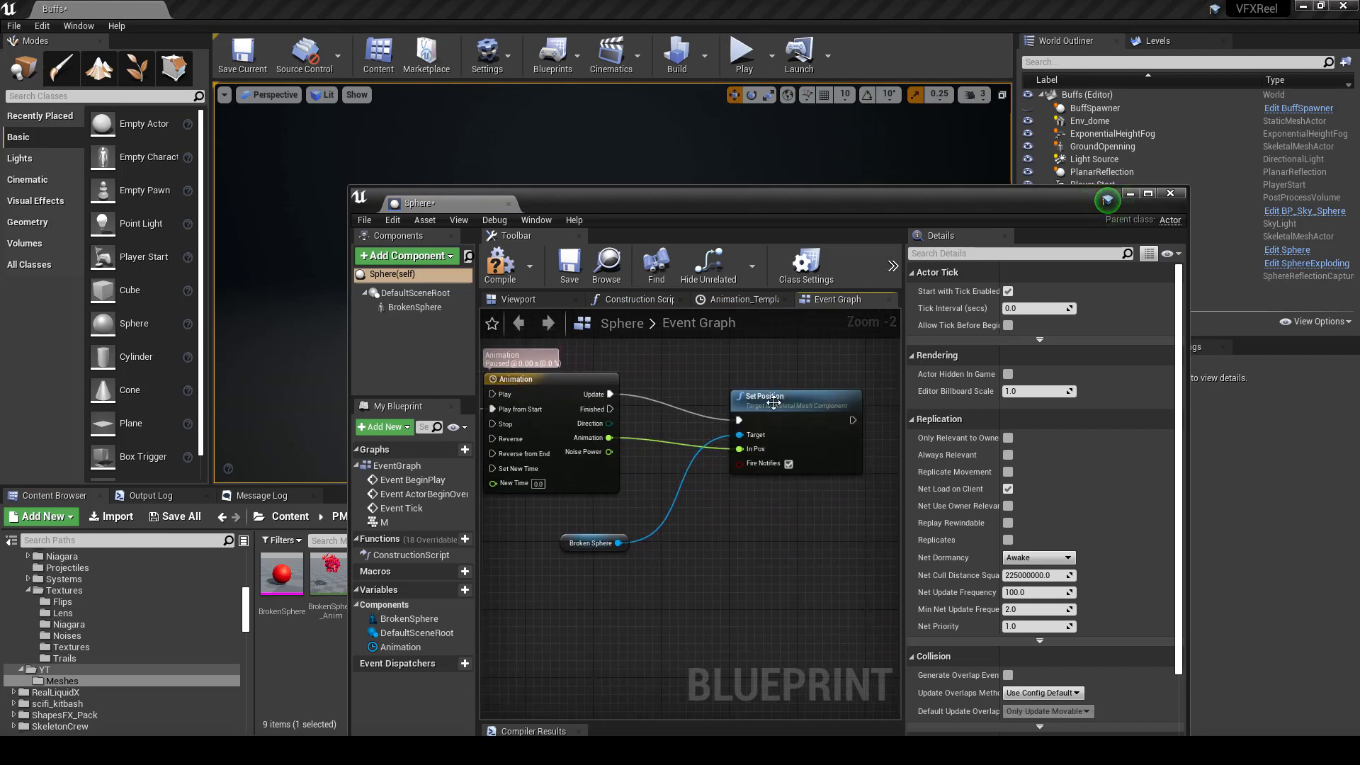
right_click_drag(773, 403, 643, 365)
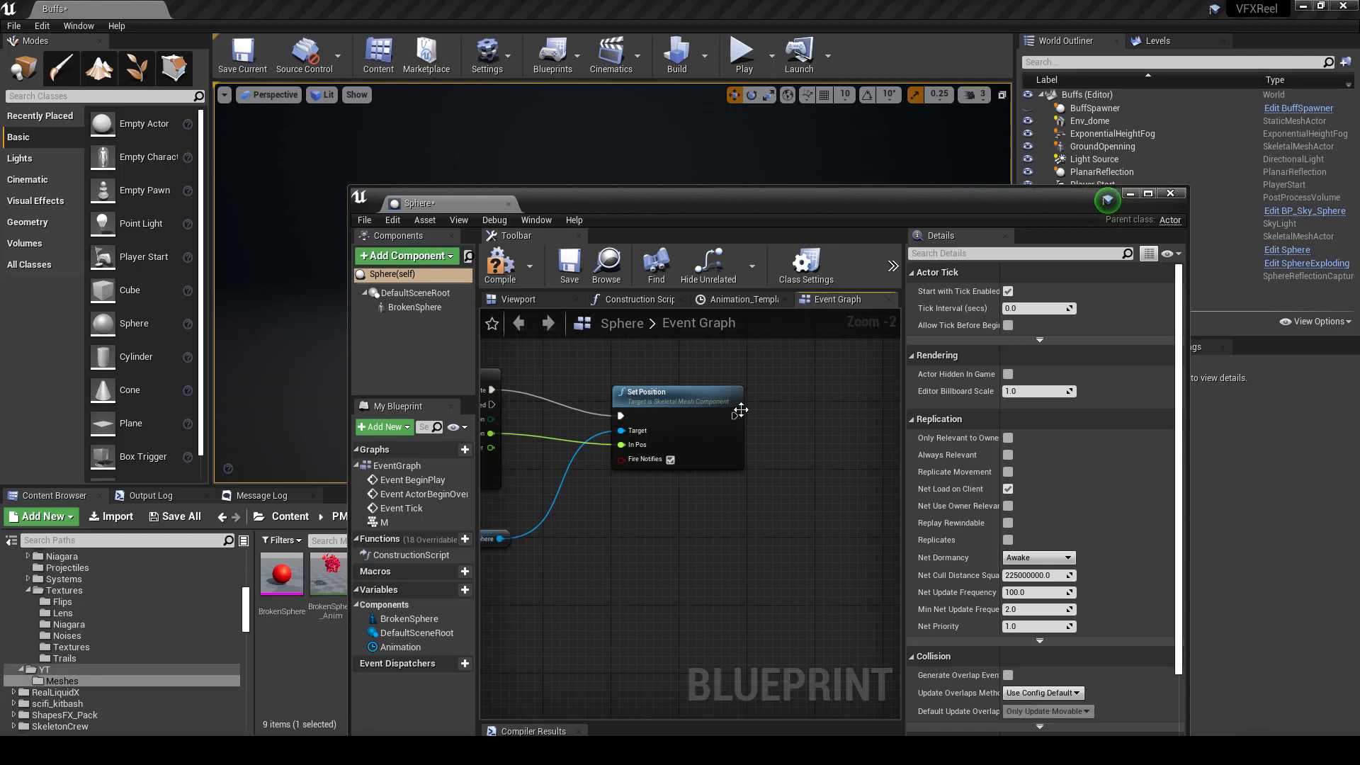
left_click_drag(737, 414, 796, 419)
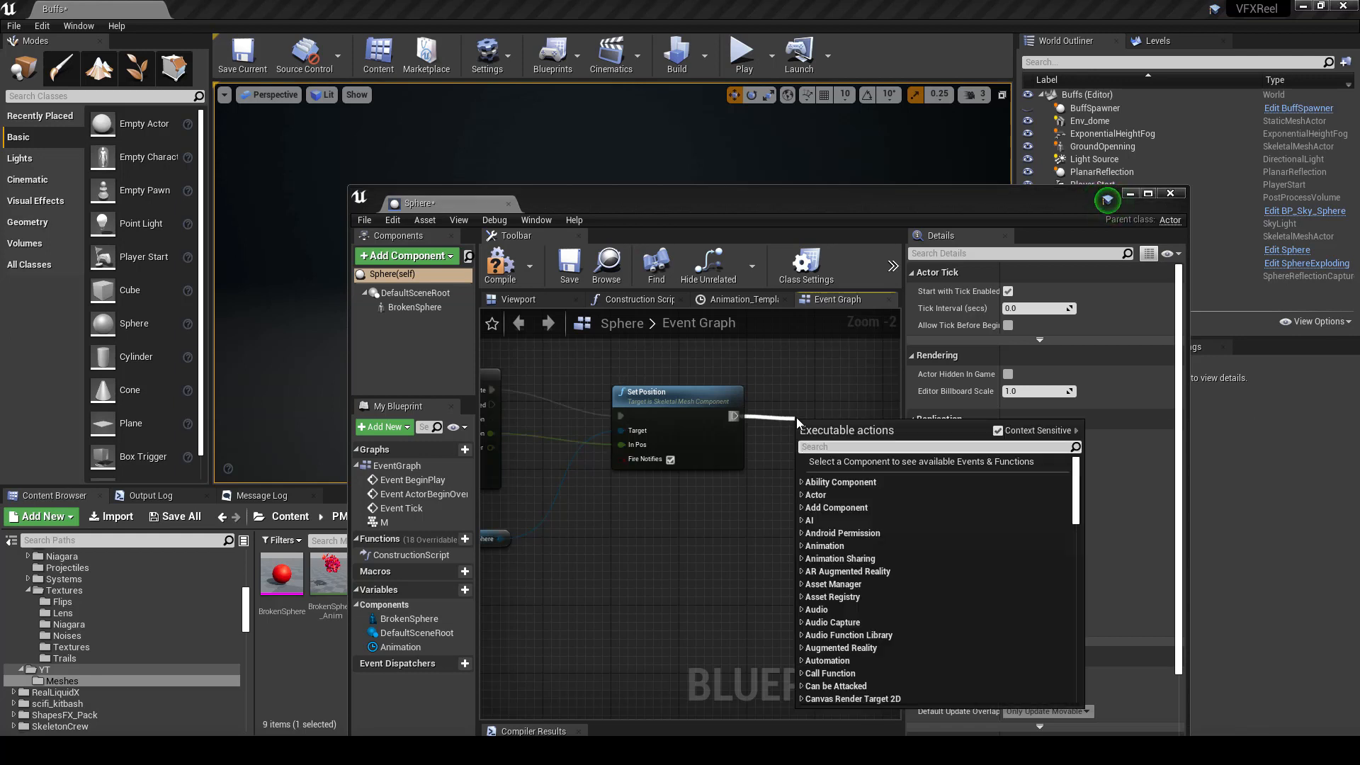
type("set")
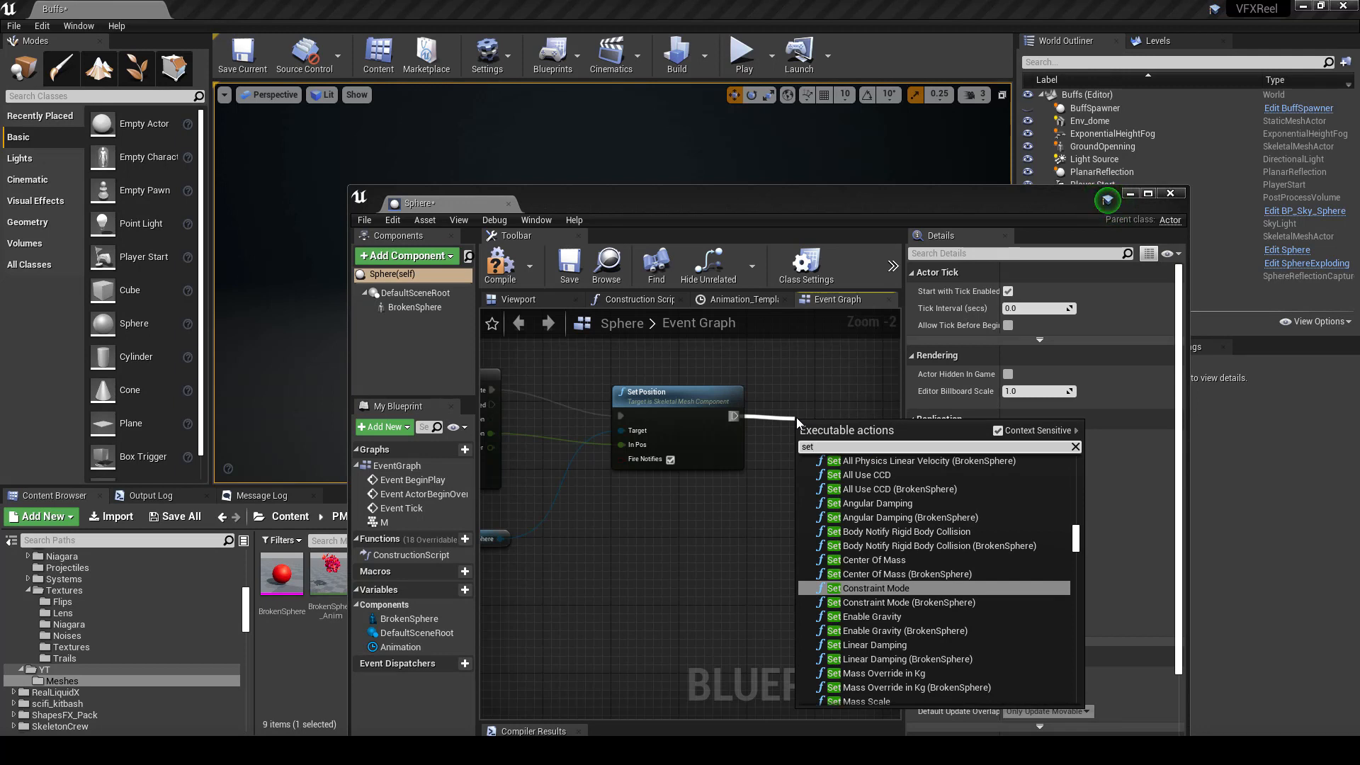
type("scala")
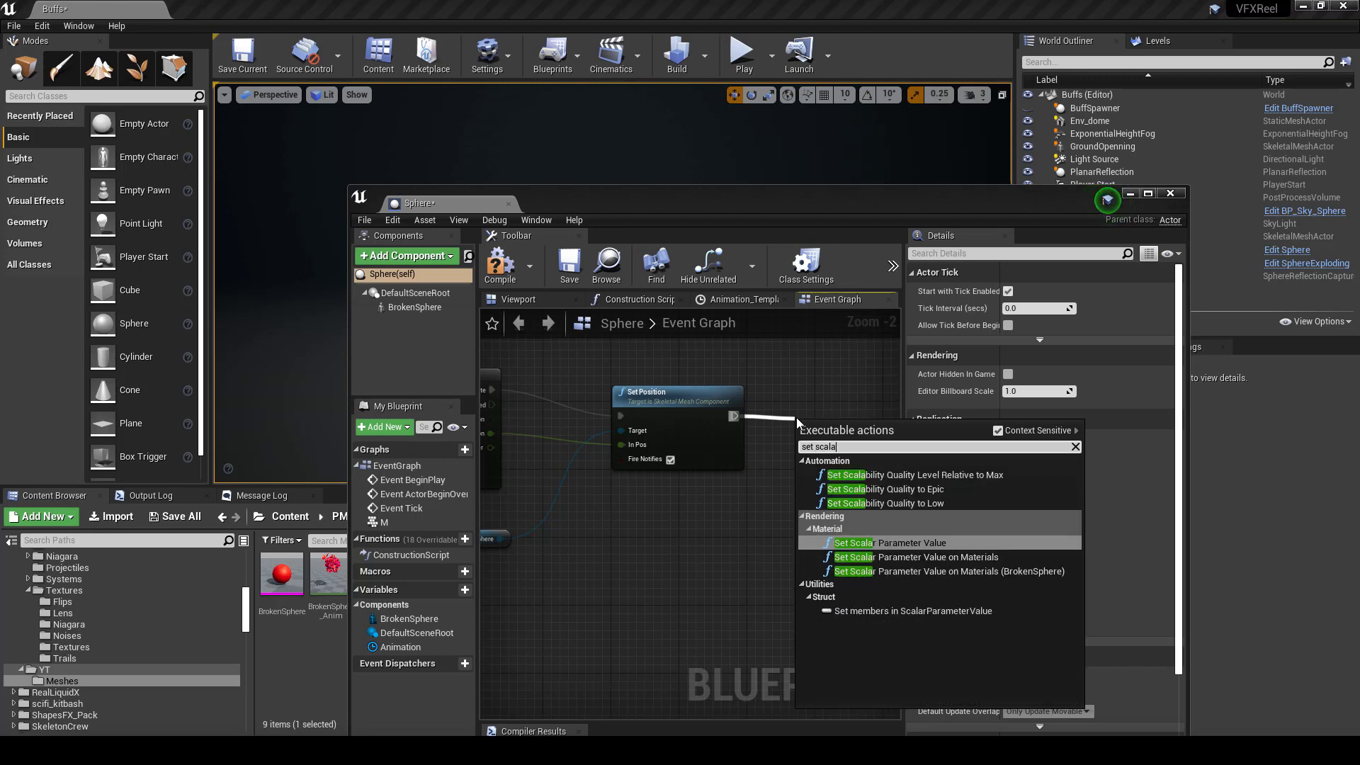
key("Down")
key("Down")
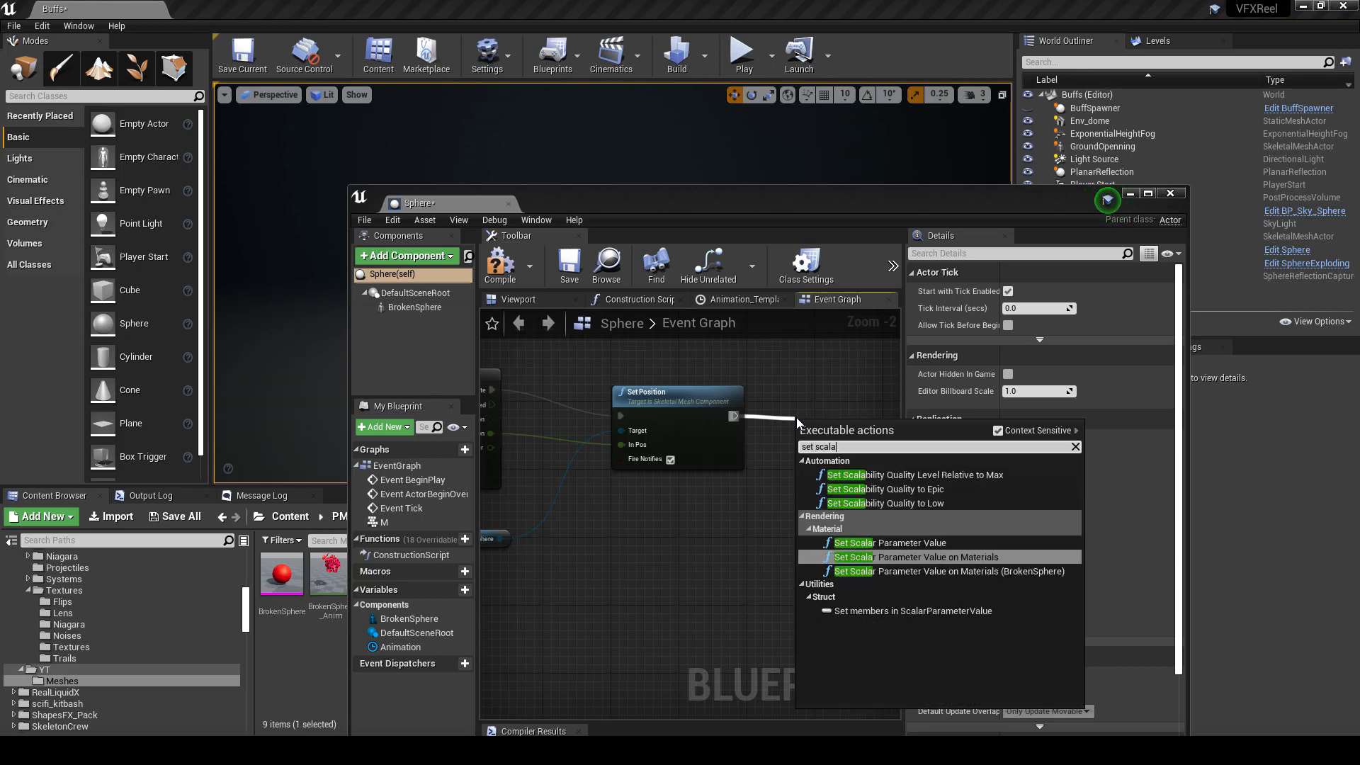
key("Return")
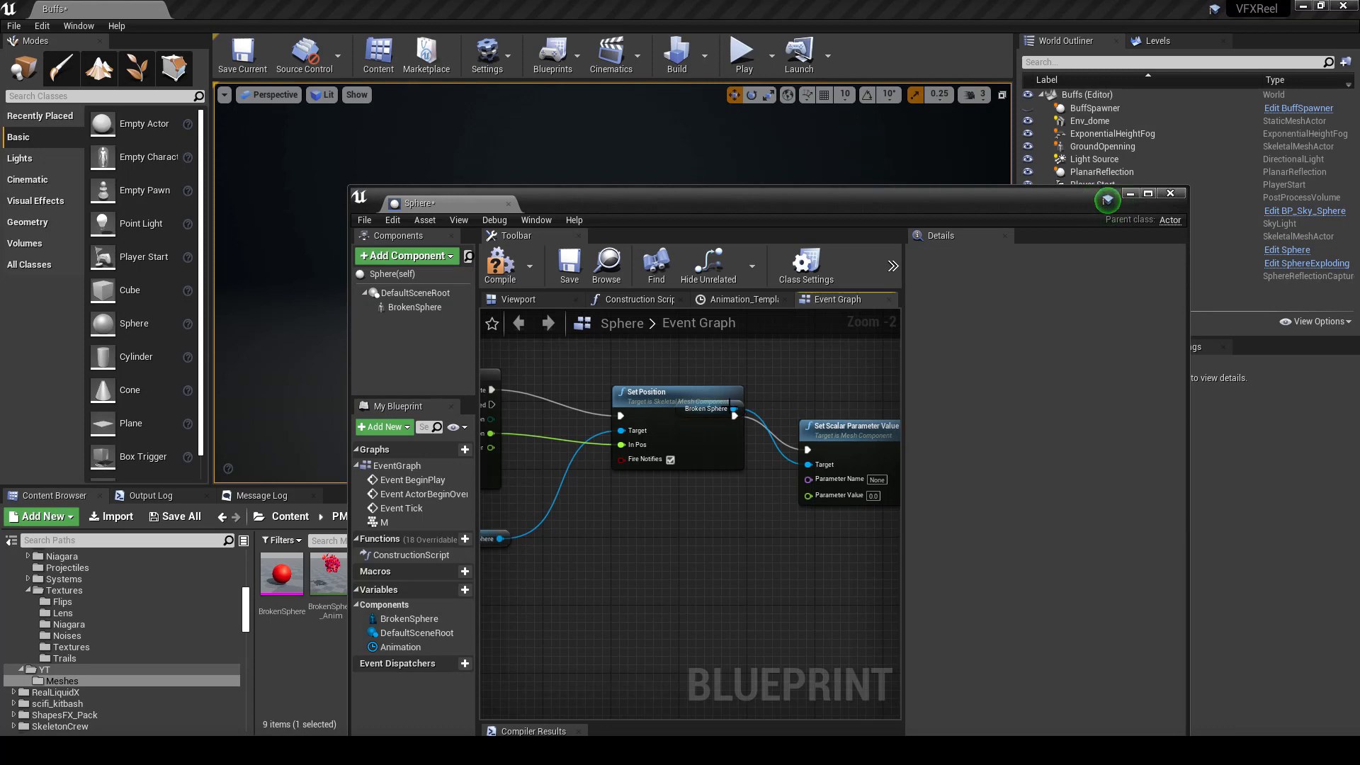
left_click_drag(705, 408, 698, 513)
Step: Set the new node's Parameter Name to "Noise Power" and connect the timeline's Noise Power output to its Parameter Value
left_click(868, 480)
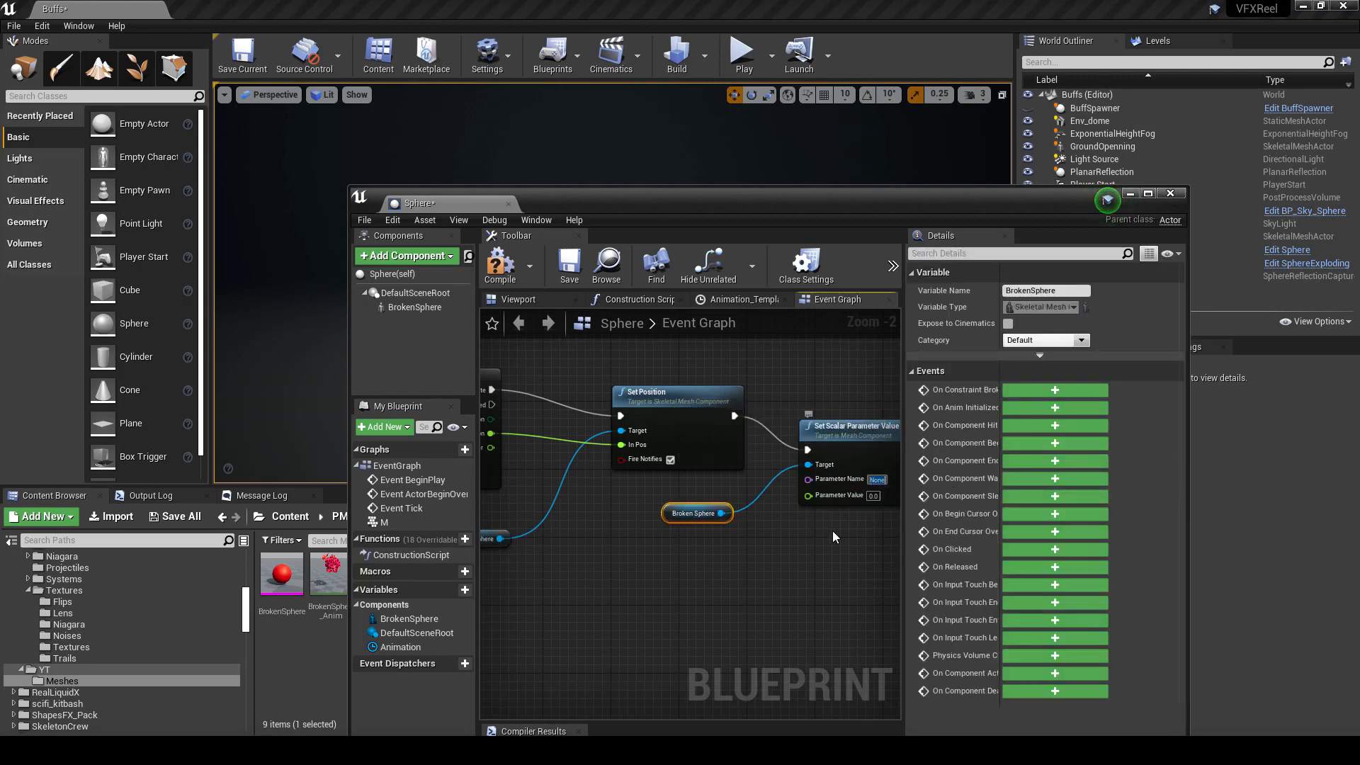
type("Noise Power")
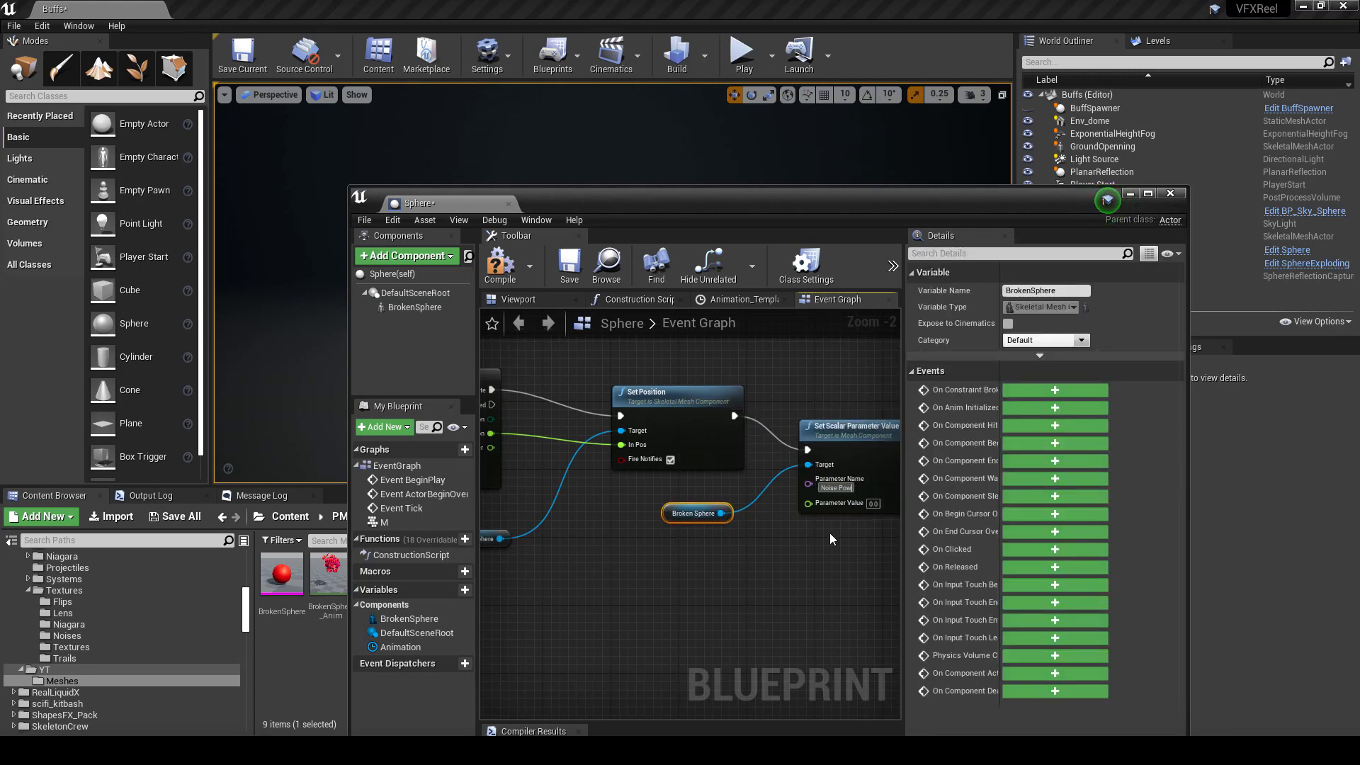
key("Return")
left_click_drag(491, 448, 848, 503)
right_click_drag(829, 555, 742, 583)
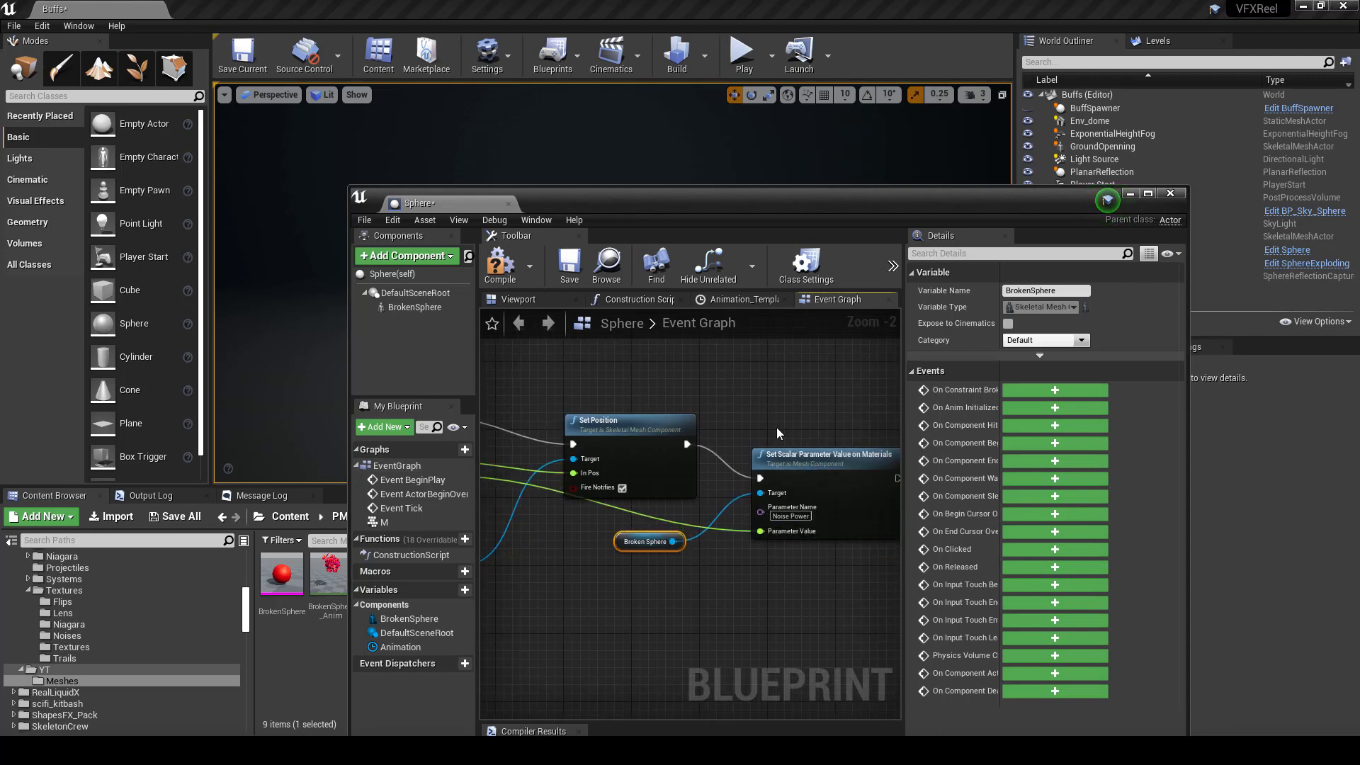
right_click_drag(652, 407, 732, 428)
Step: Open the Outside_Inst material assigned to the BrokenSphere component, check its scalar parameter names, and close it
left_click(419, 307)
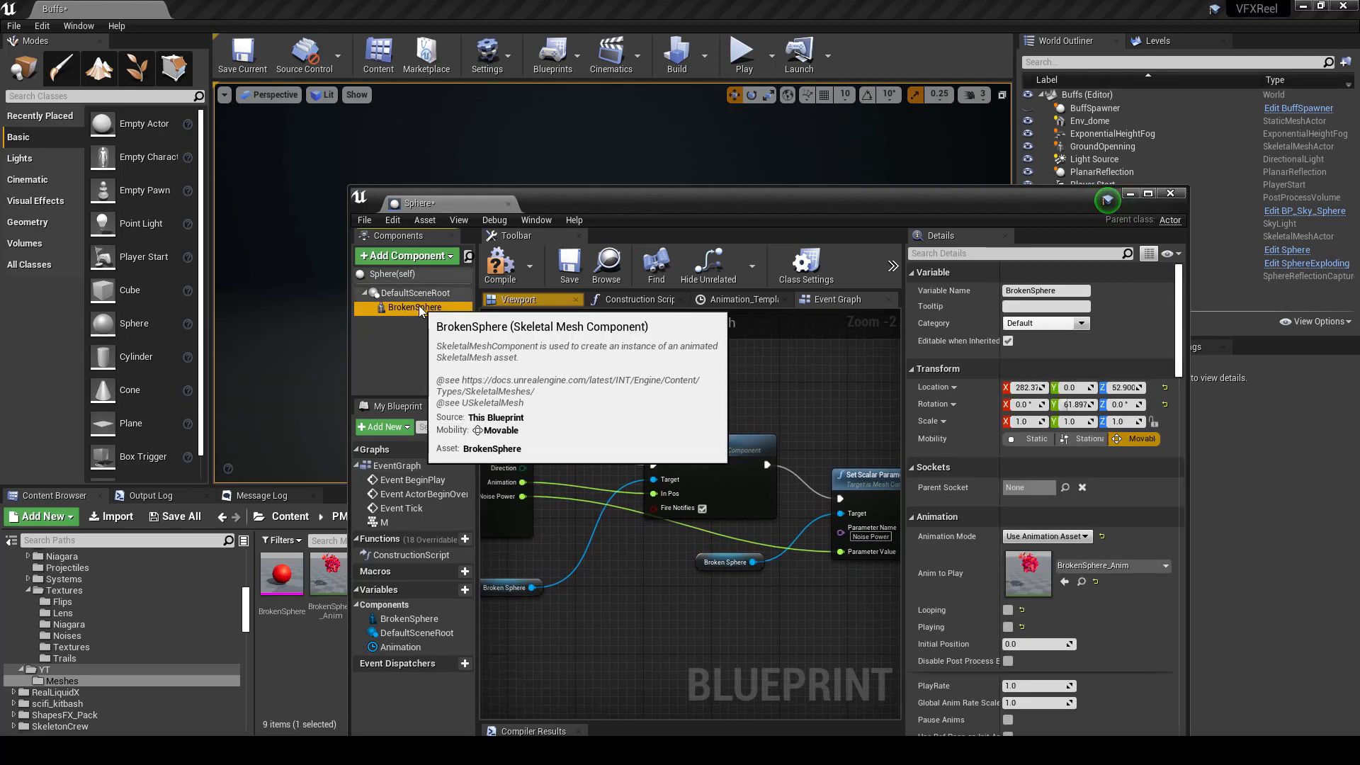
scroll(963, 588, "down", 5)
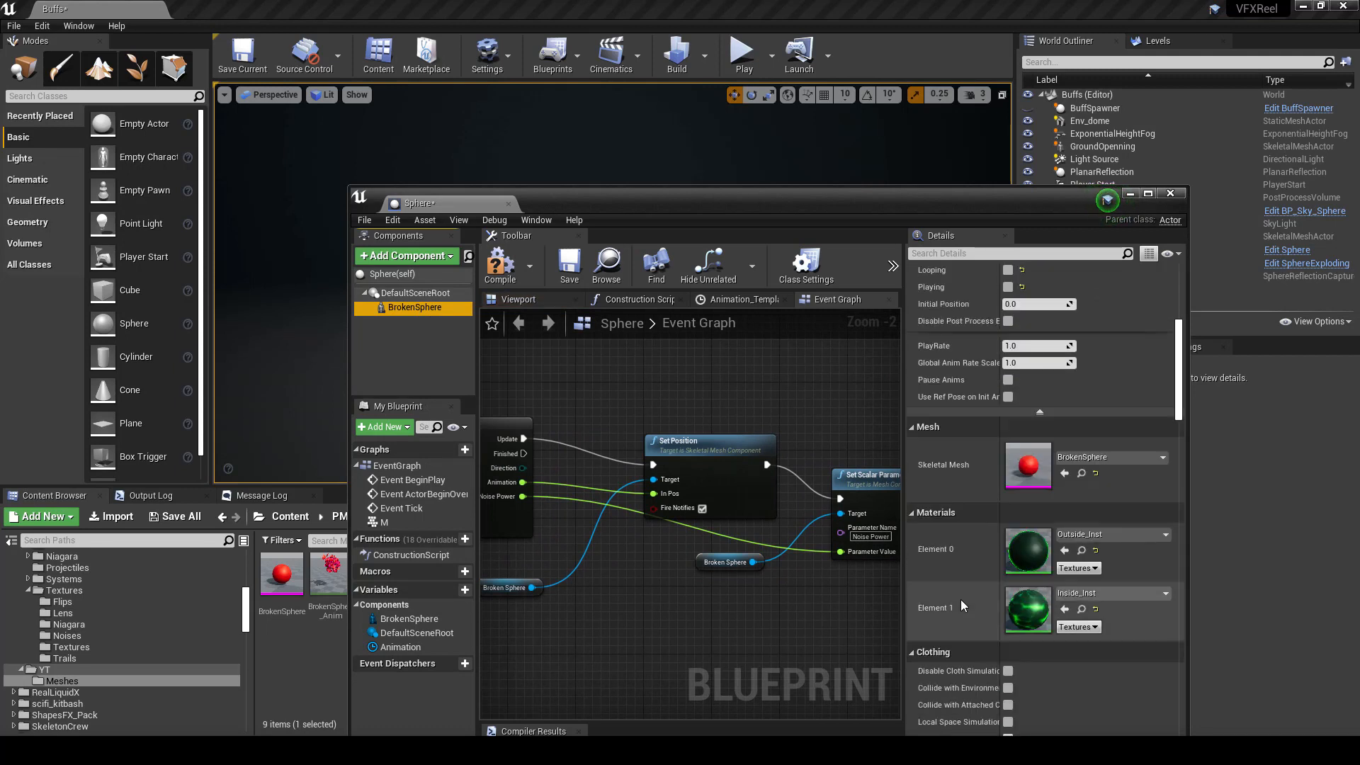
double_click(1036, 565)
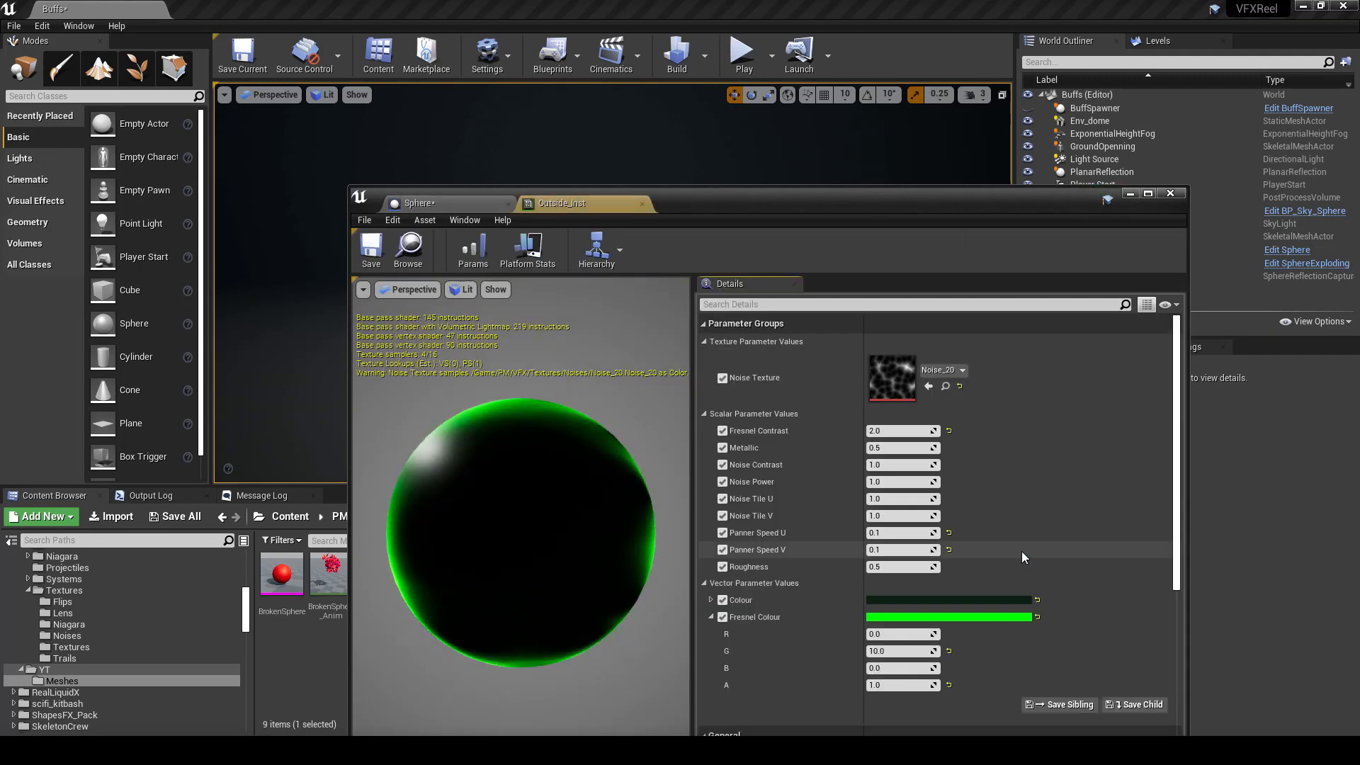
left_click_drag(758, 212, 425, 1)
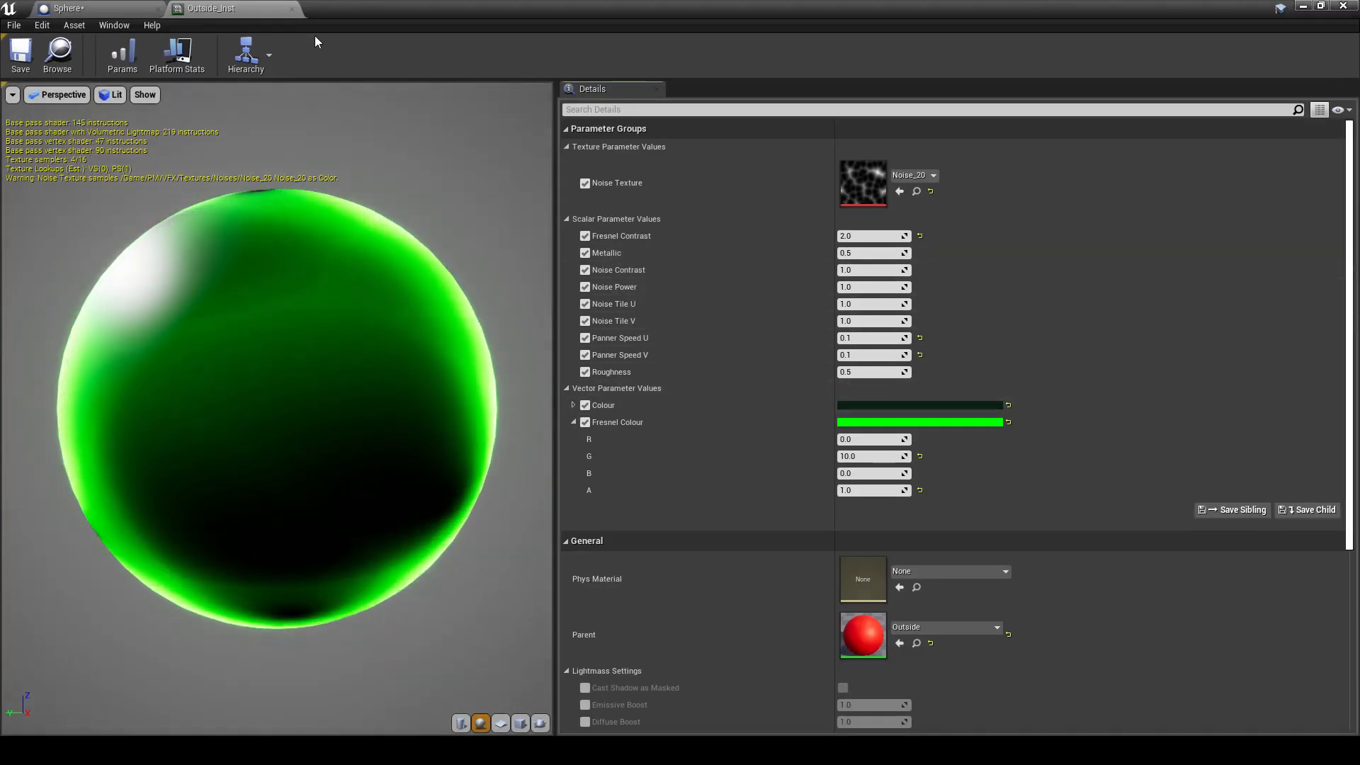
left_click(292, 9)
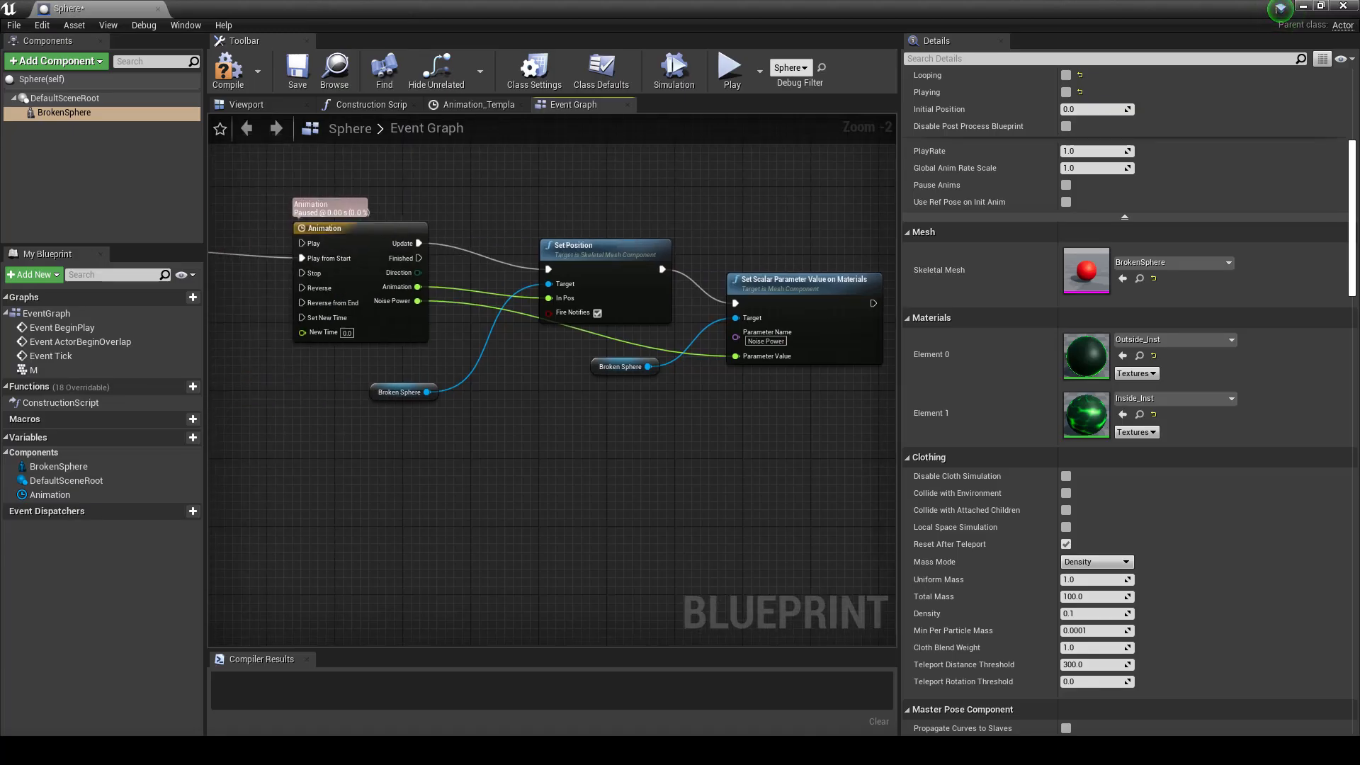
Step: Open the Animation timeline and add two Noise Power keys at 0 s and 2.5 s
right_click_drag(710, 274, 774, 291)
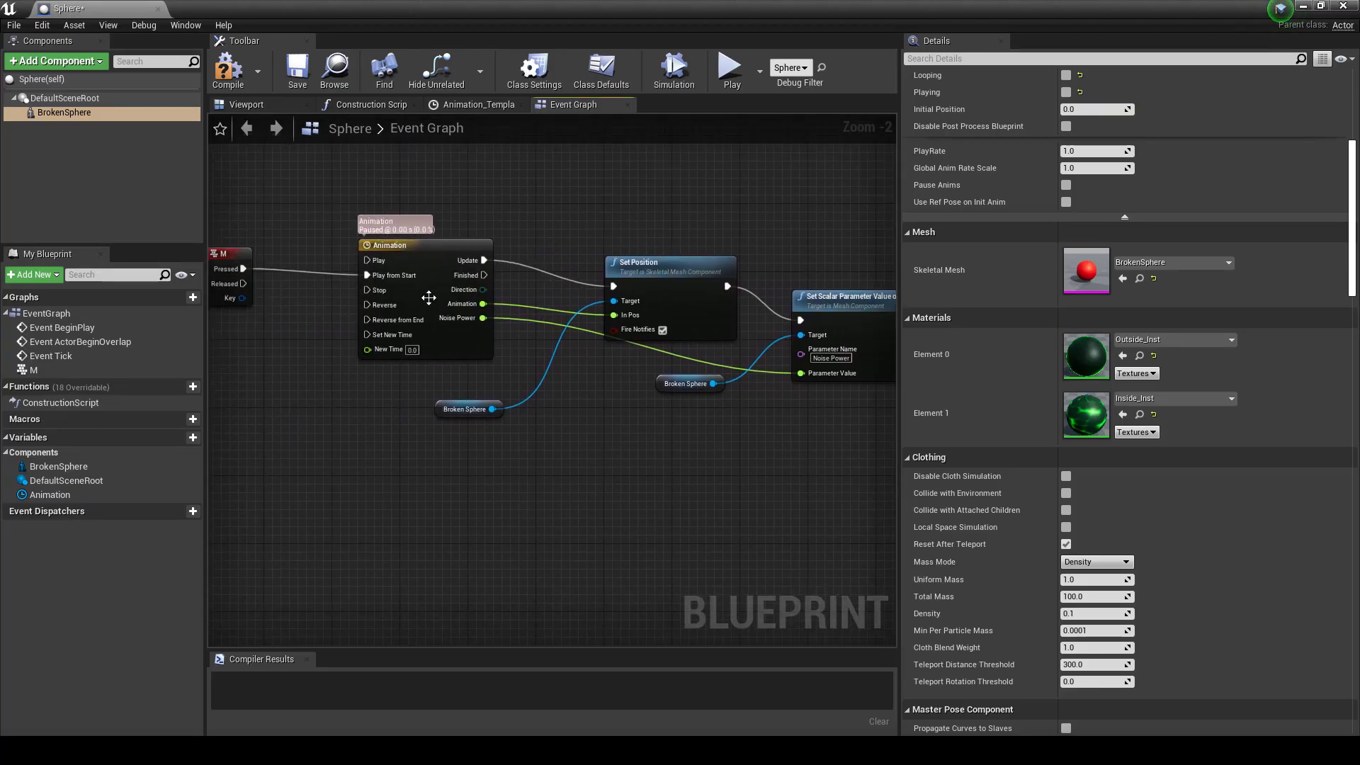
double_click(401, 241)
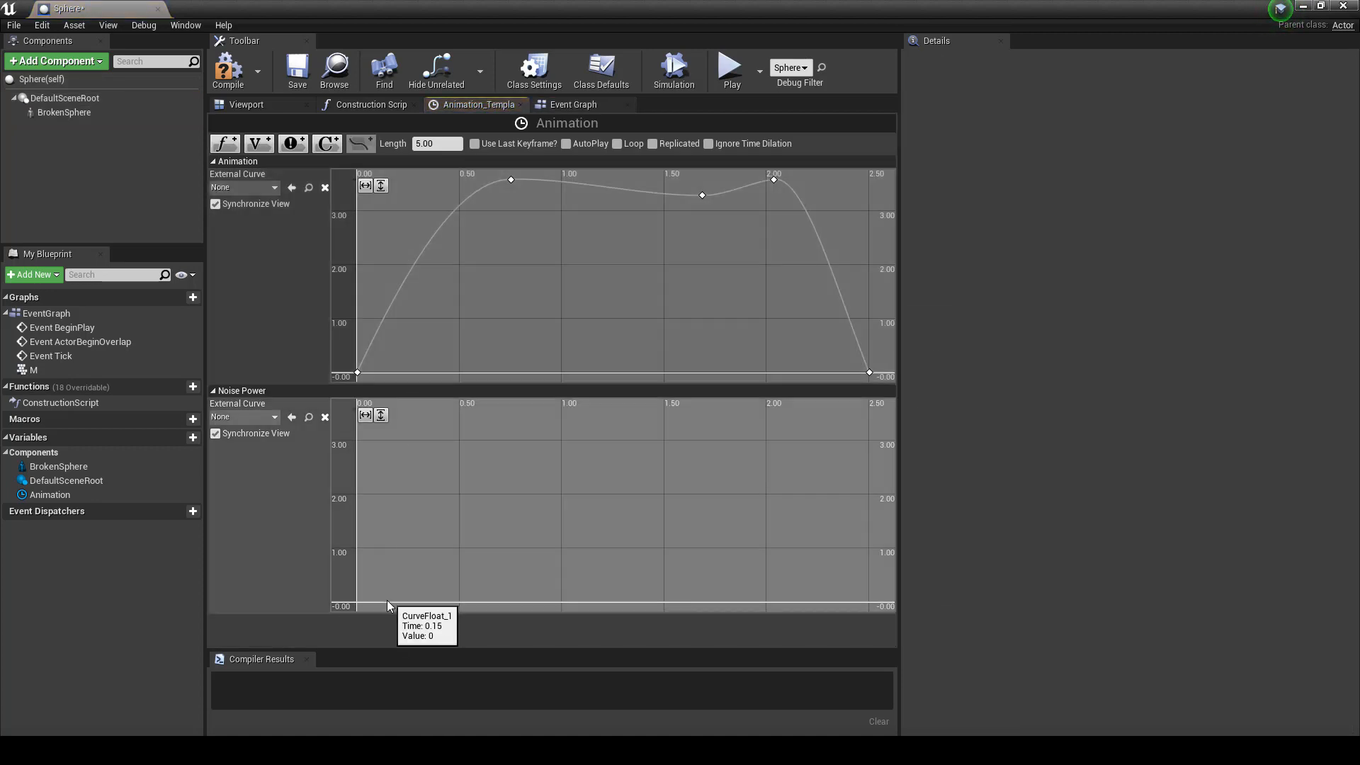
left_click(387, 601, "shift")
left_click(448, 601, "shift")
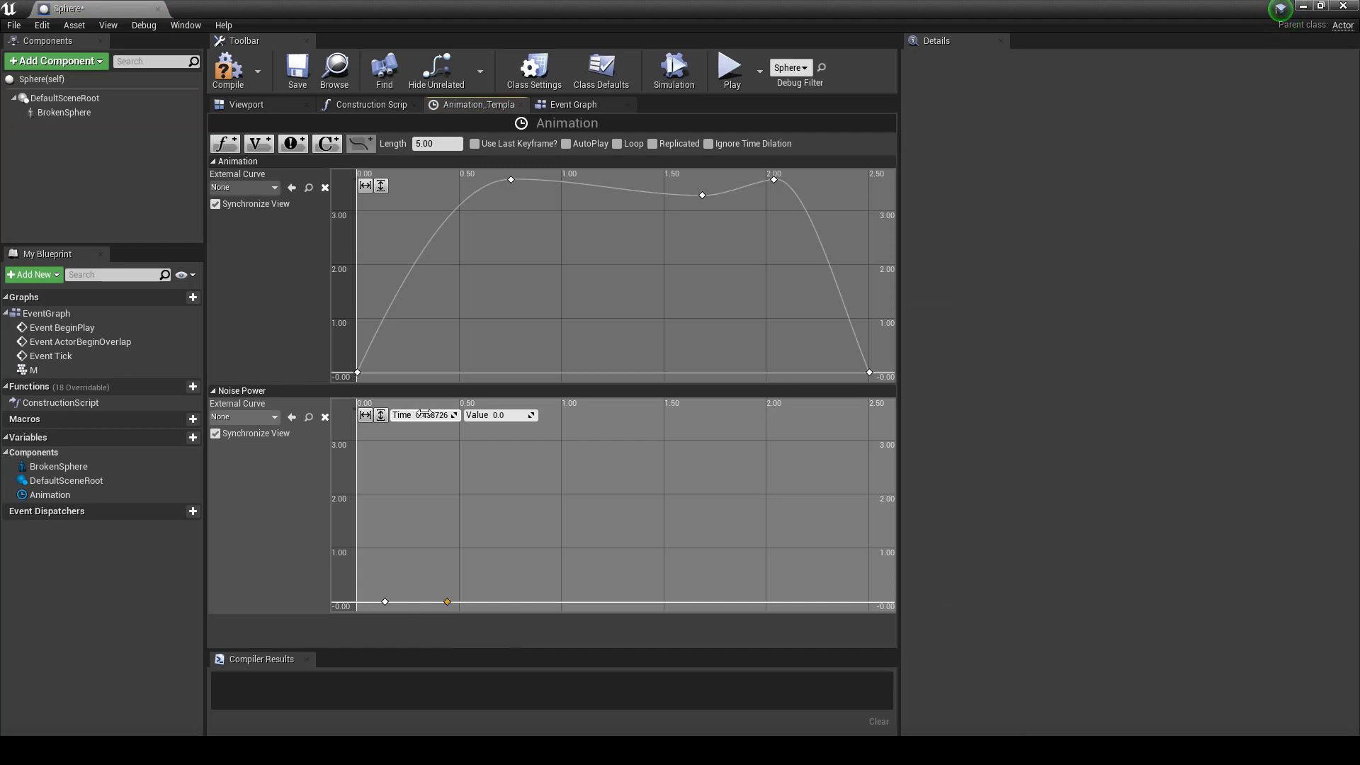
key("Return")
left_click(385, 601)
left_click(487, 504)
scroll(446, 518, "down", 4)
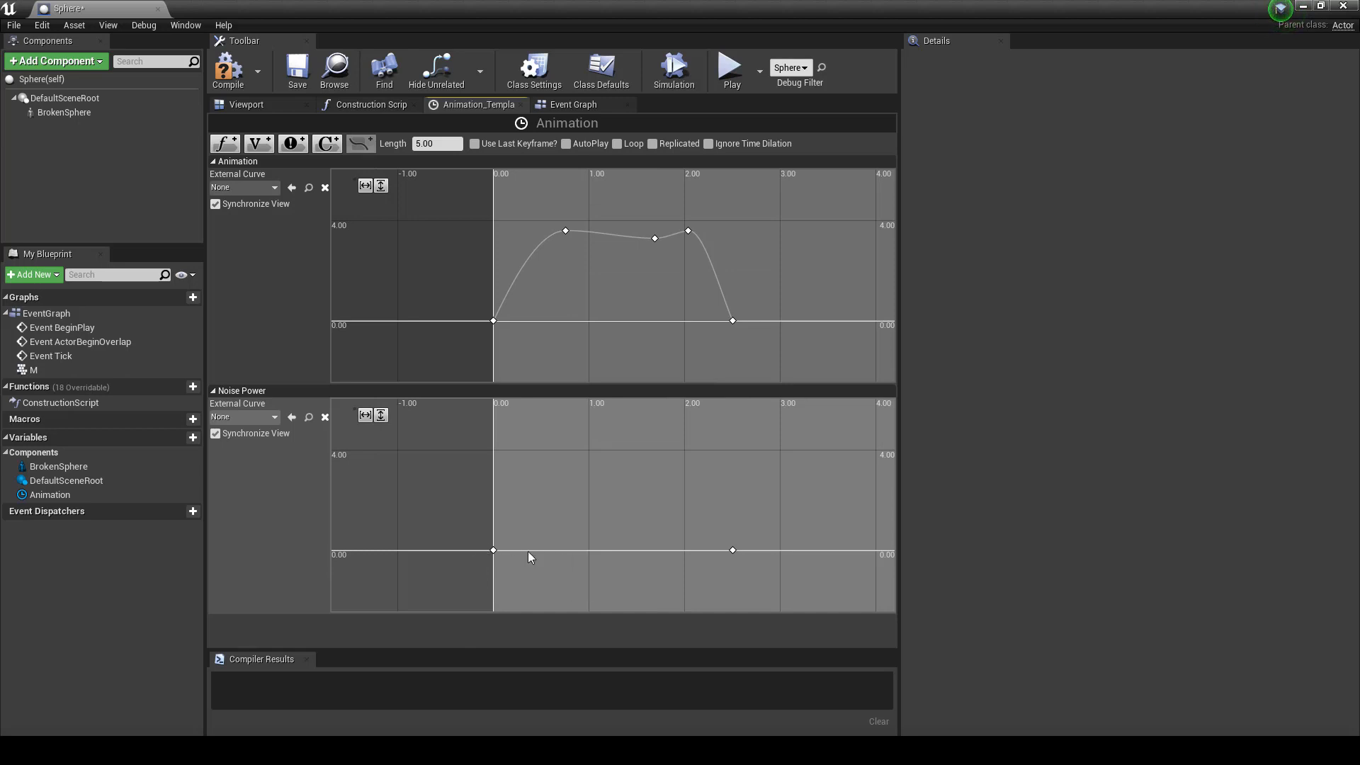
Step: Set the value of both Noise Power keys to 1
left_click(528, 551)
type("1")
key("Return")
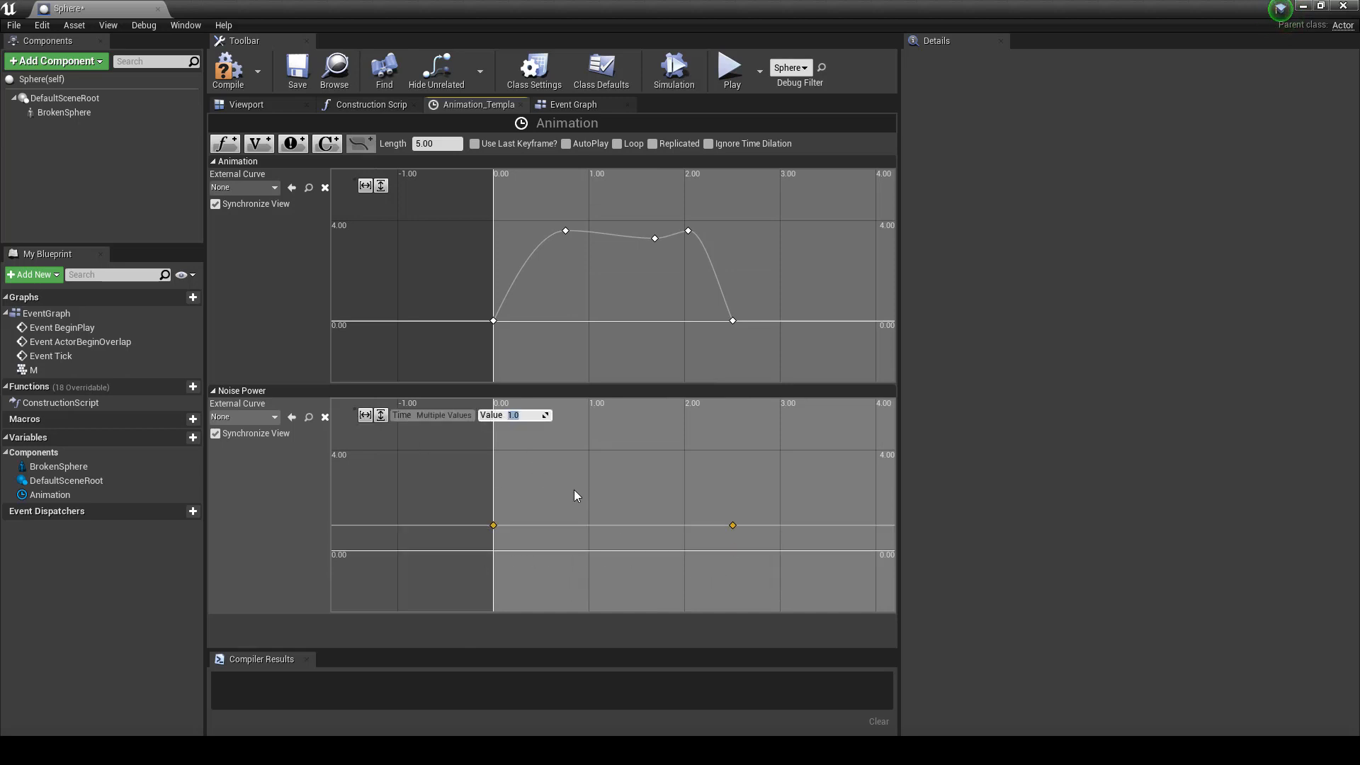
left_click(574, 491)
Step: Add a Noise Power key at about 0.29 s and set its value to 300
left_click(525, 528, "shift")
left_click_drag(525, 527, 522, 446)
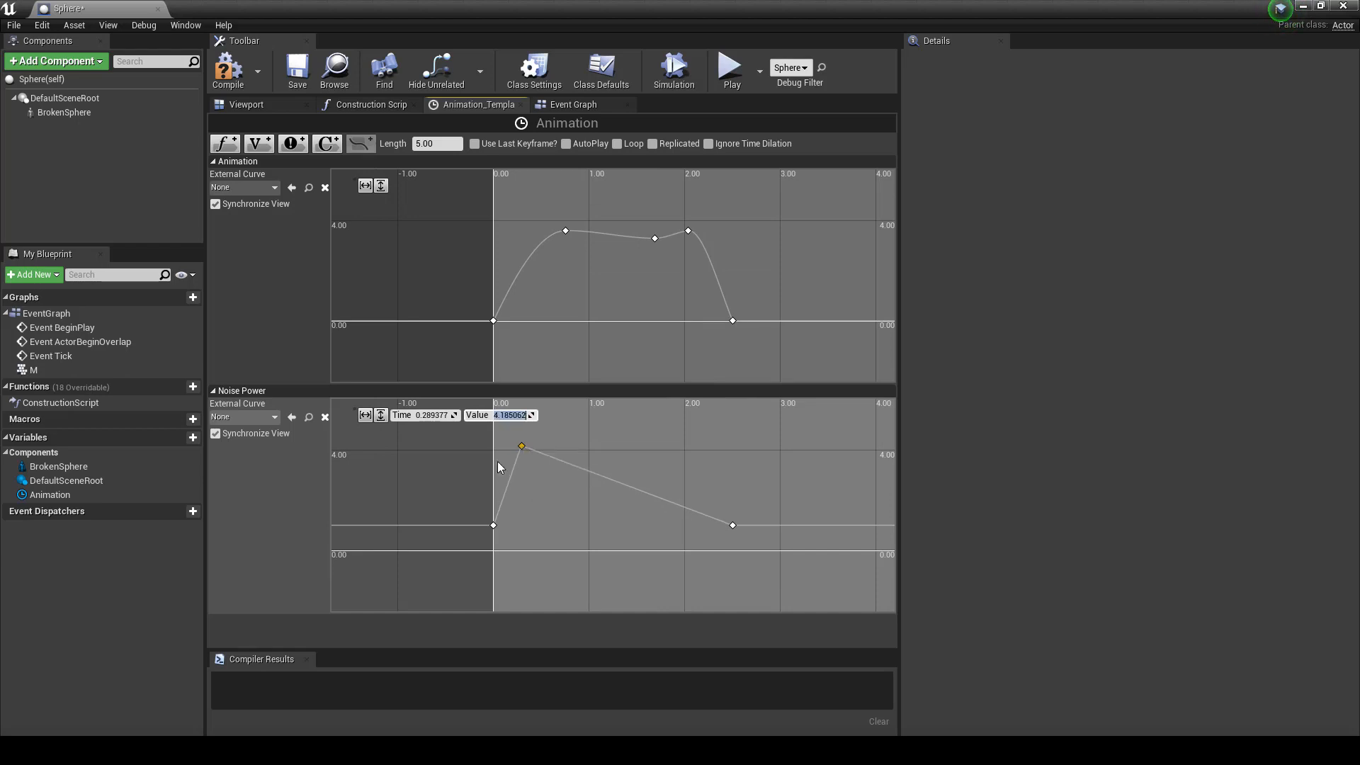
type("300")
key("Return")
Step: Add a second Noise Power key with value 300 and move it to about 2.25 s
left_click(732, 479, "shift")
type("2.5")
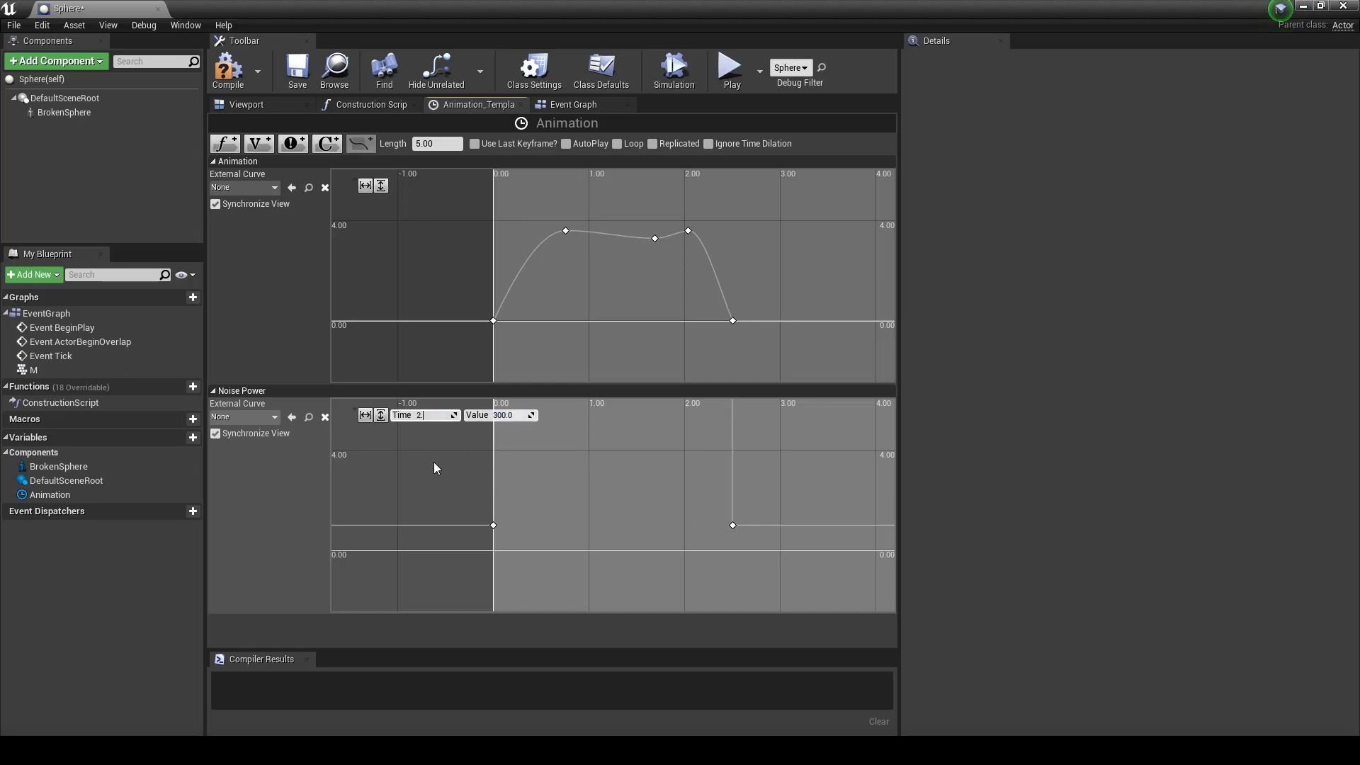
key("Return")
scroll(672, 461, "down", 10)
left_click(558, 455)
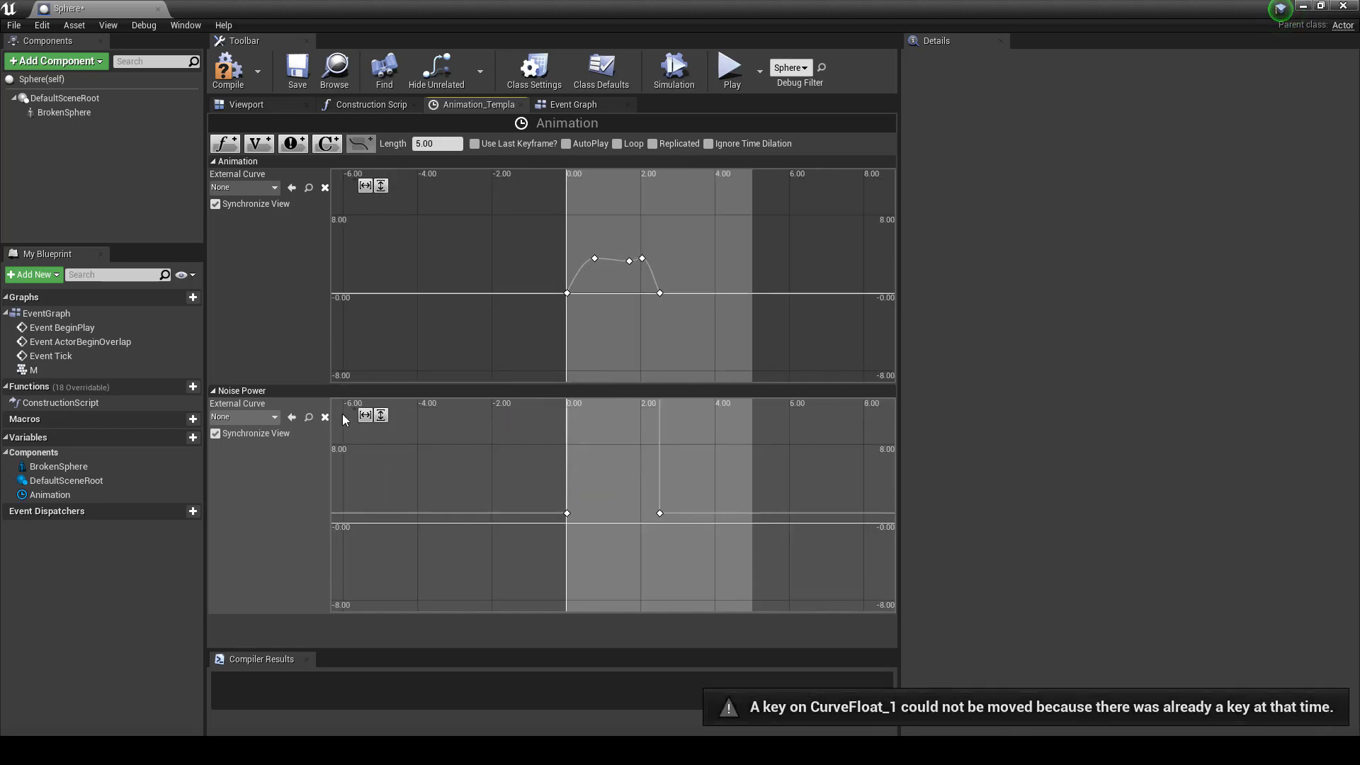
left_click(365, 416)
scroll(546, 465, "down", 2)
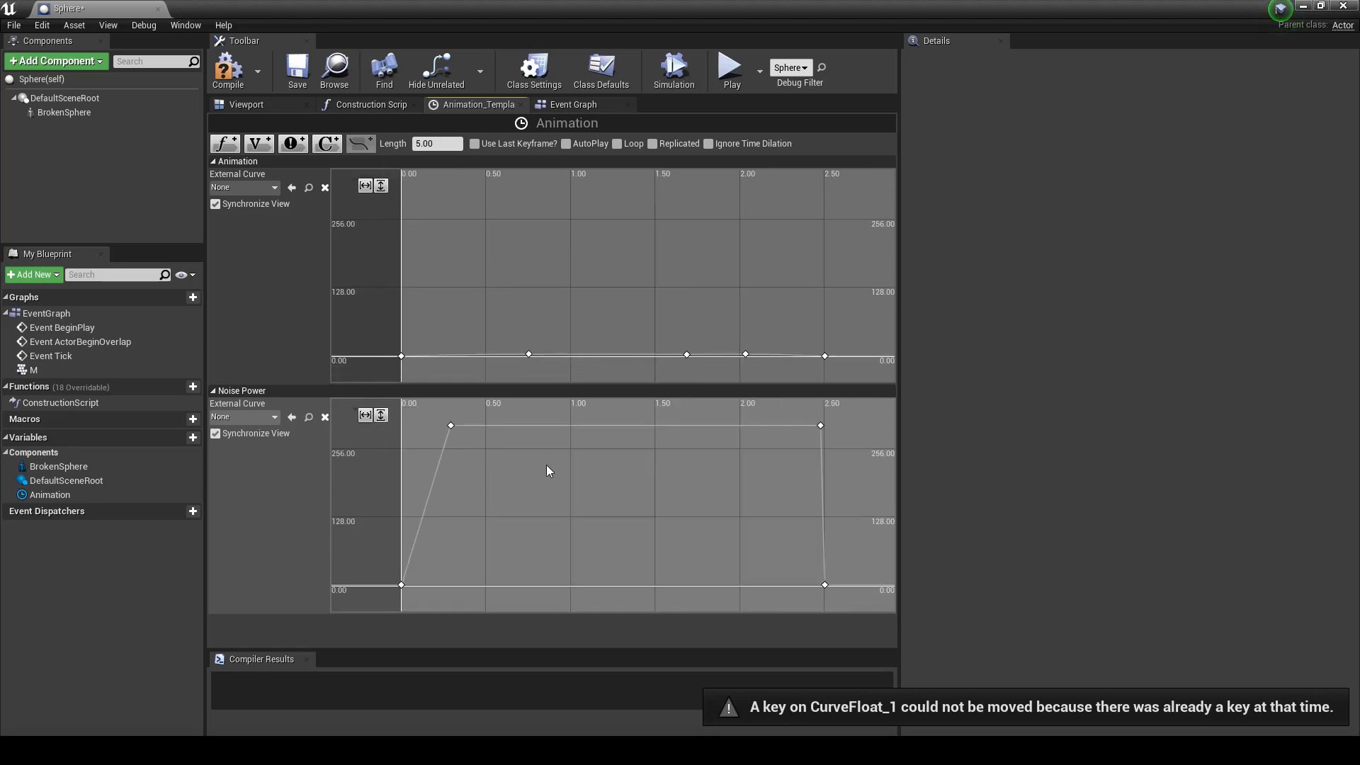
left_click_drag(820, 427, 782, 426)
Step: Add two Noise Power keys with value 1 at about 0.74 s and 1.93 s, between the two peaks
left_click(509, 415)
left_click(527, 426, "shift")
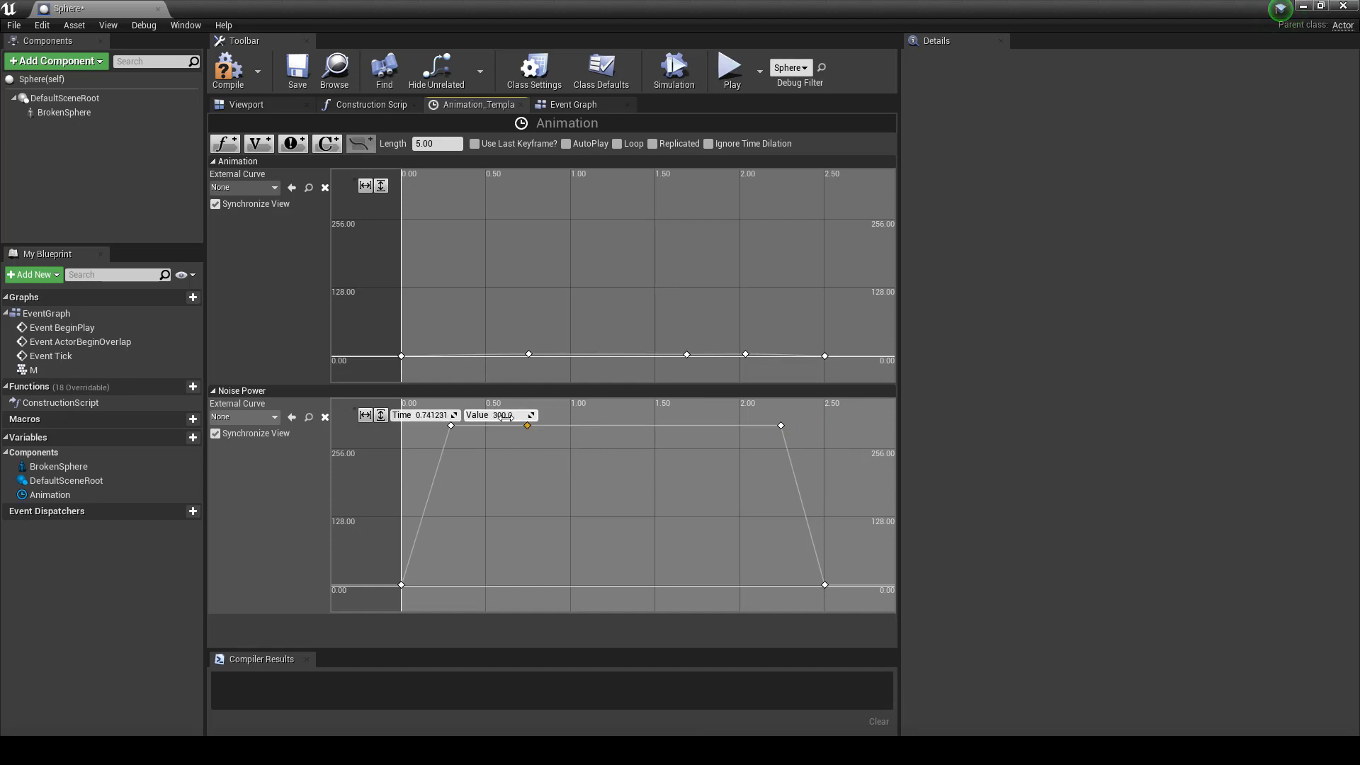
type("1")
key("Return")
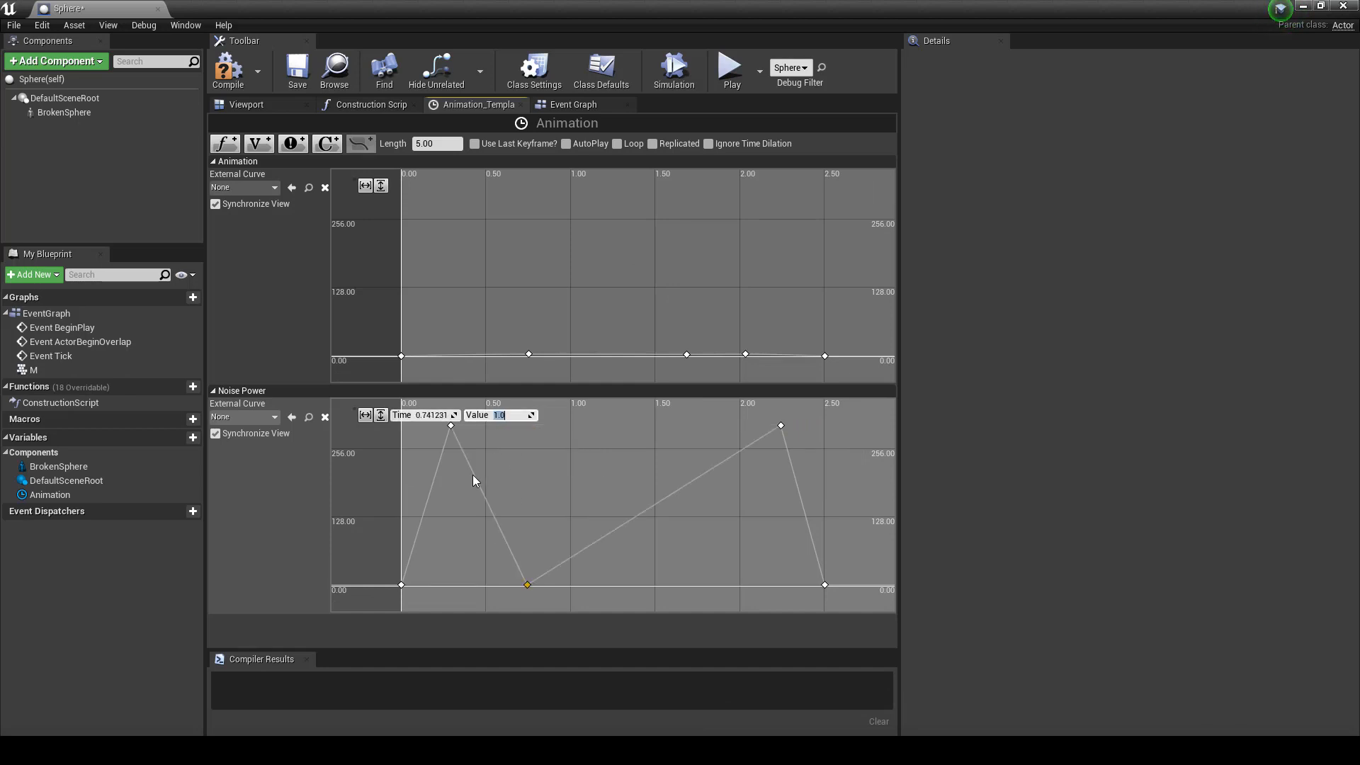
left_click(728, 458, "shift")
left_click(496, 416)
type("0")
key("Return")
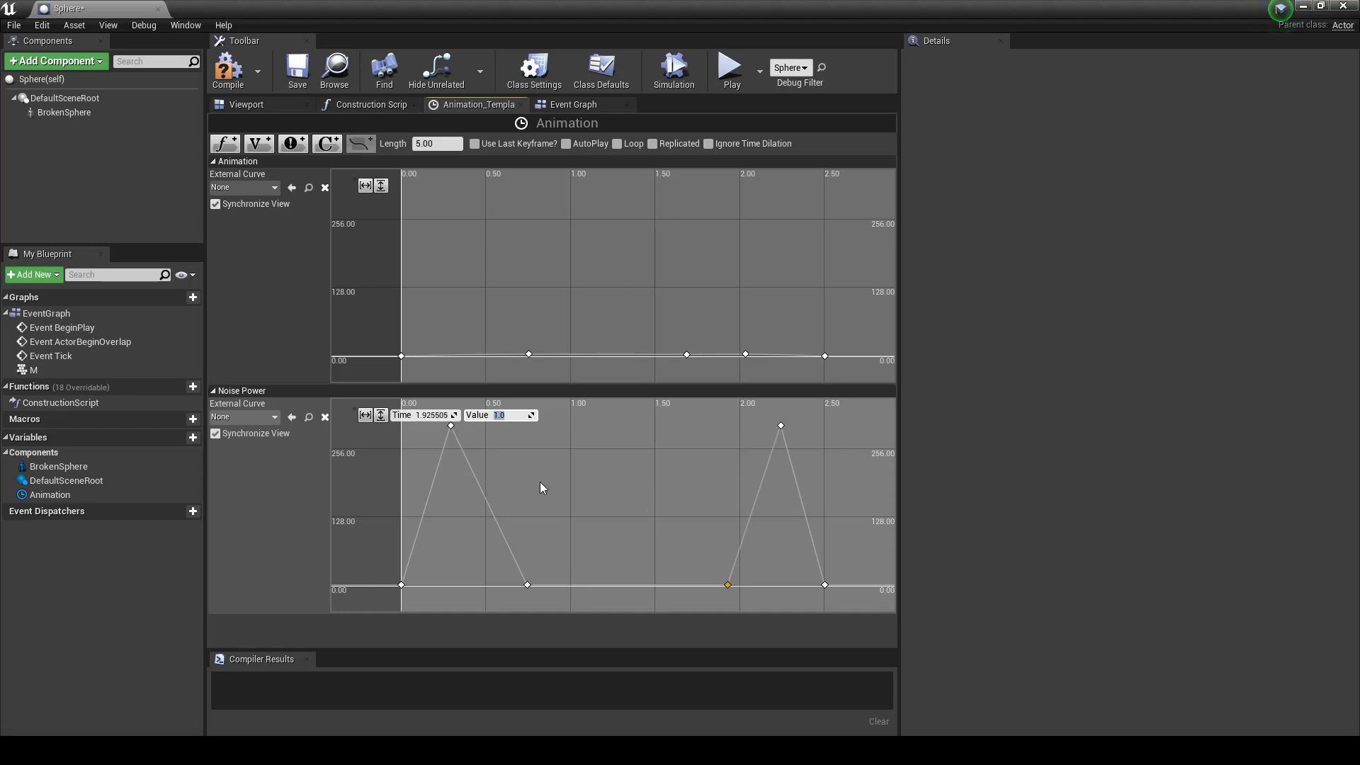
Step: Select all Noise Power keys and switch them to smooth curved interpolation
left_click(561, 498)
left_click_drag(411, 452, 841, 403)
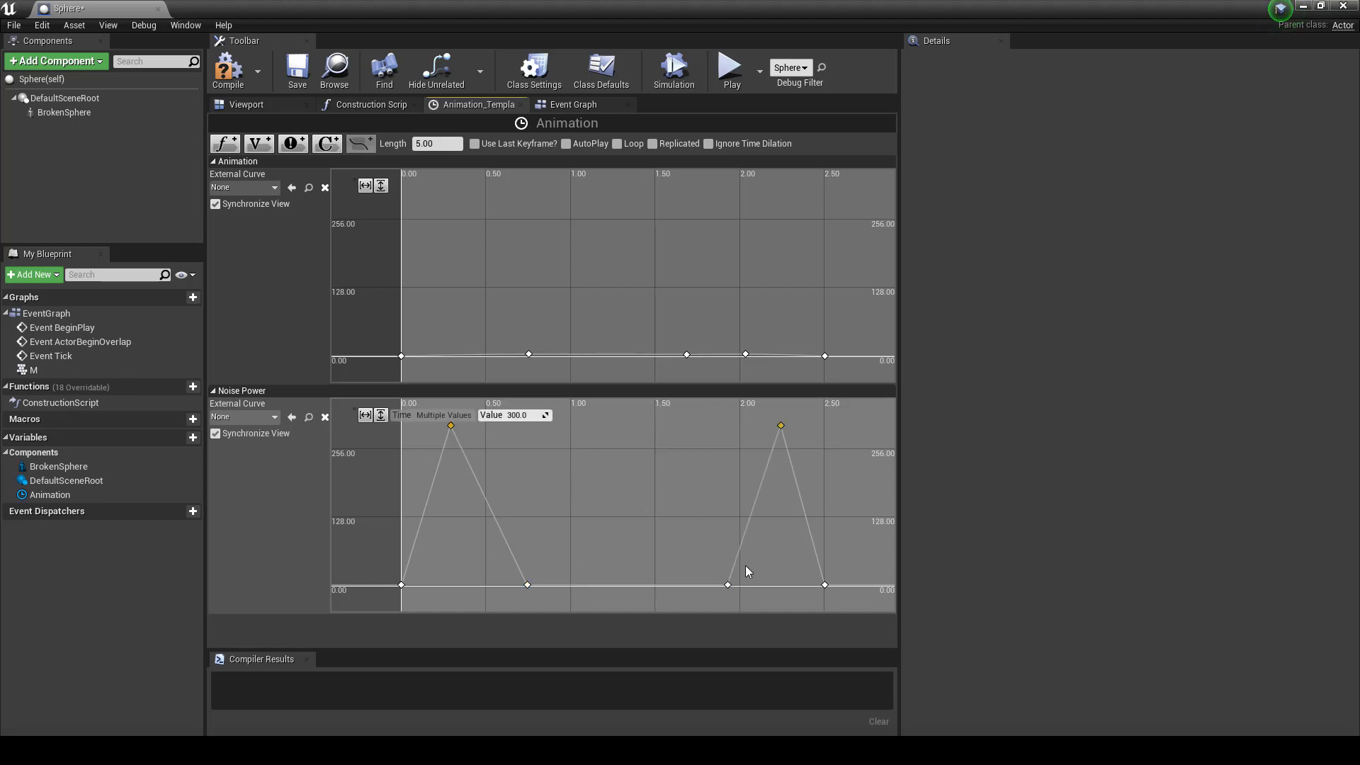
left_click_drag(838, 611, 386, 429)
right_click(454, 430)
left_click(471, 448)
left_click(476, 562)
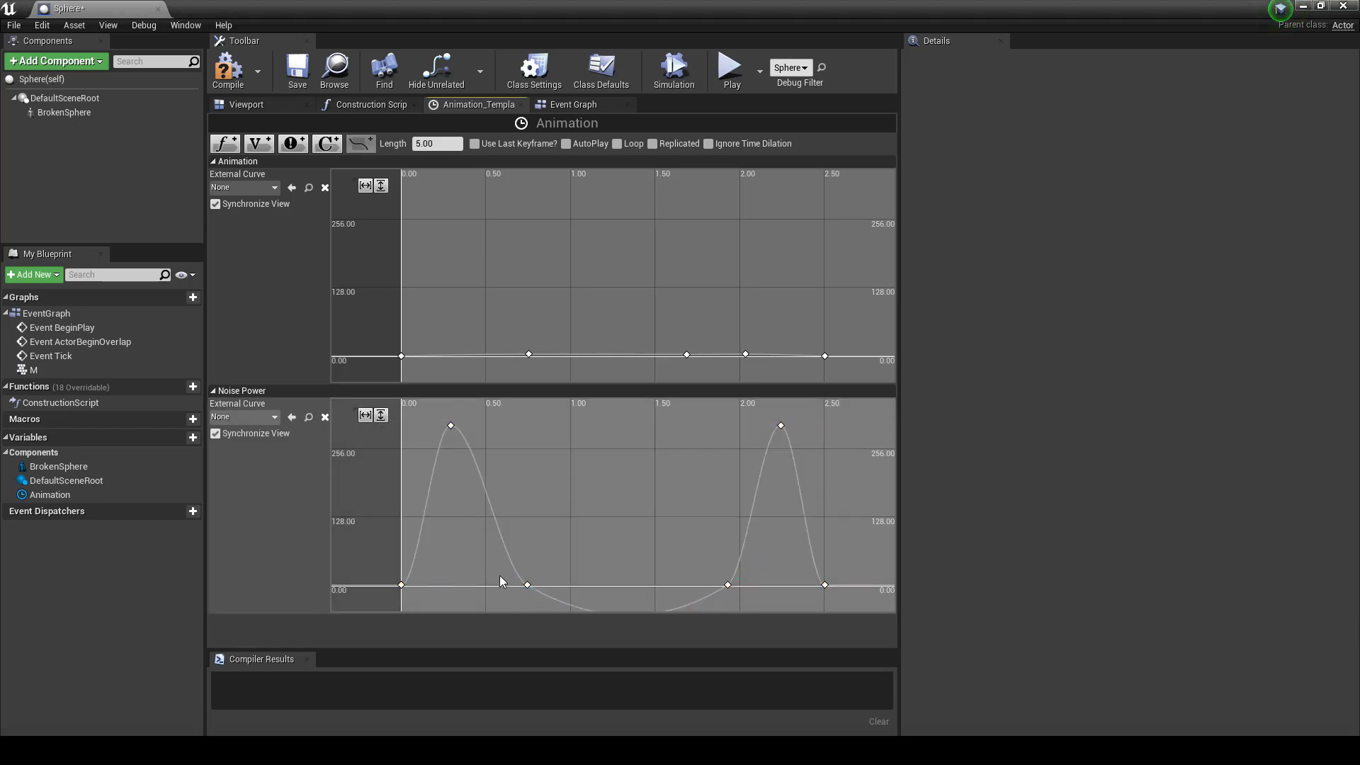
Step: Try linear interpolation on the Noise Power keys at about 0.74 s and 1.93 s, and restore automatic interpolation
left_click_drag(500, 575, 737, 609)
right_click(727, 585)
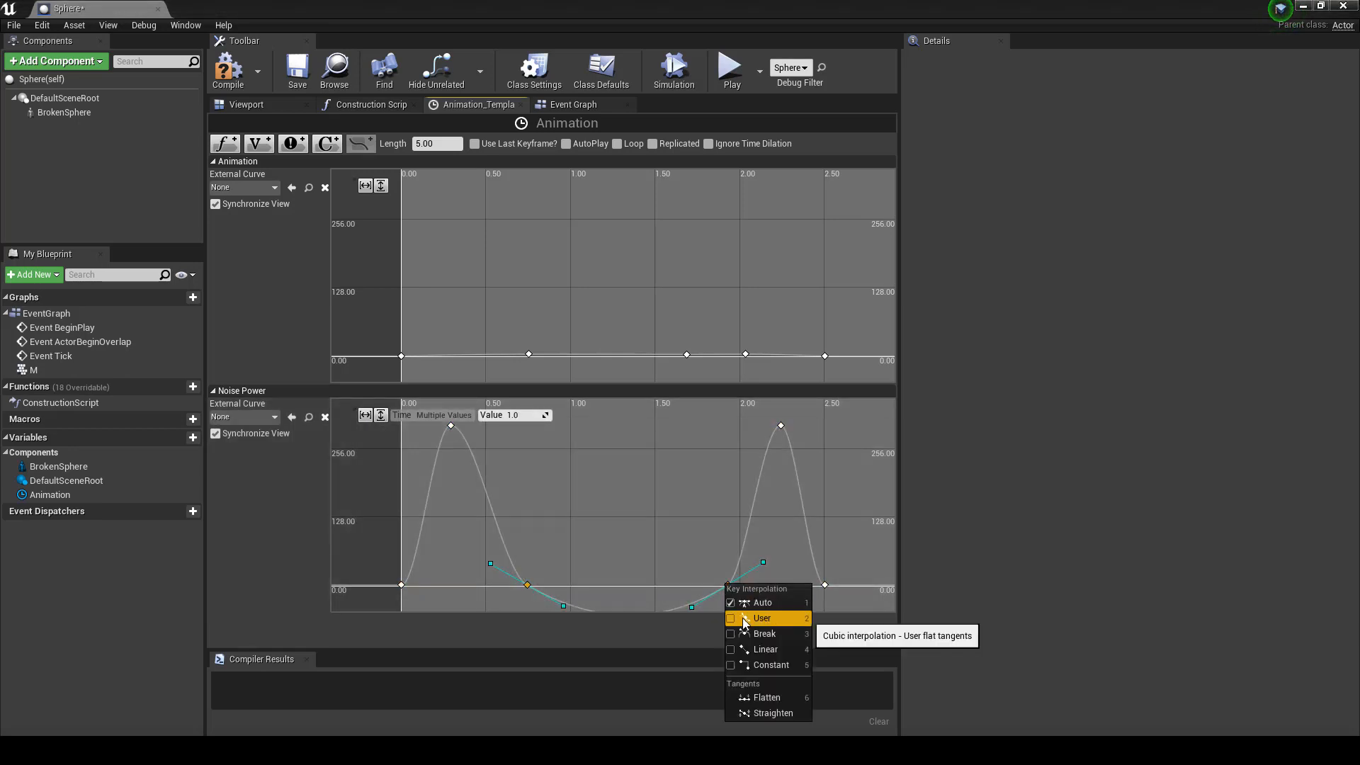
left_click(741, 646)
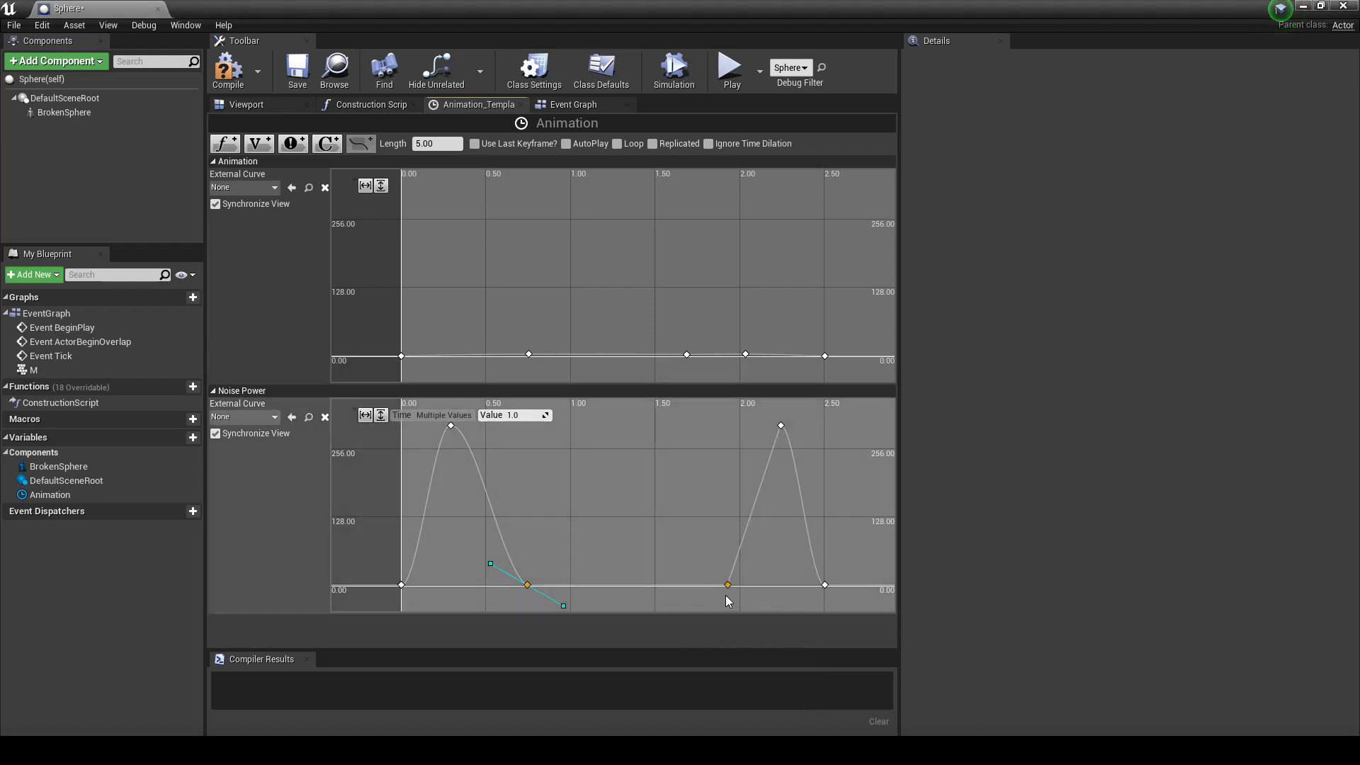
right_click(730, 585)
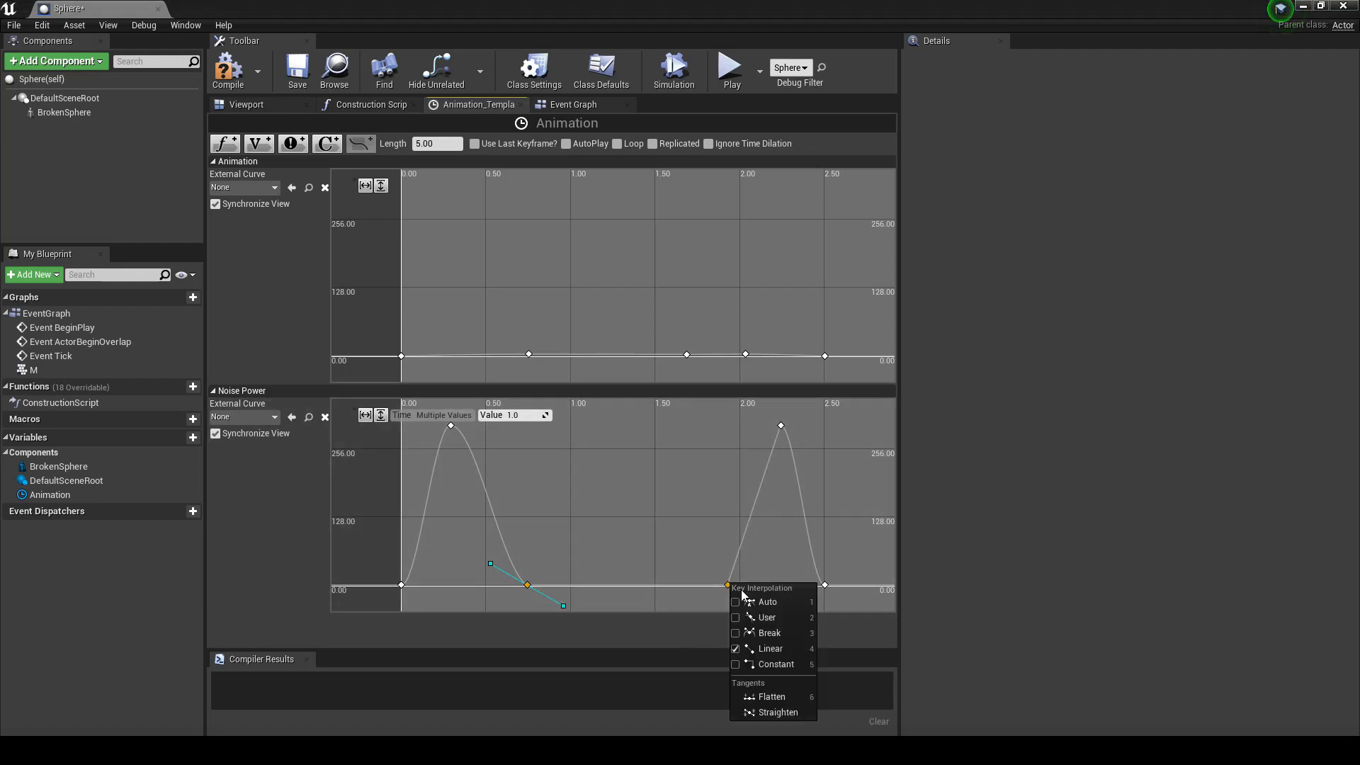
left_click(735, 602)
Step: Flatten the tangents of the two Noise Power keys at about 0.74 s and 1.93 s
left_click(546, 584)
left_click(528, 585)
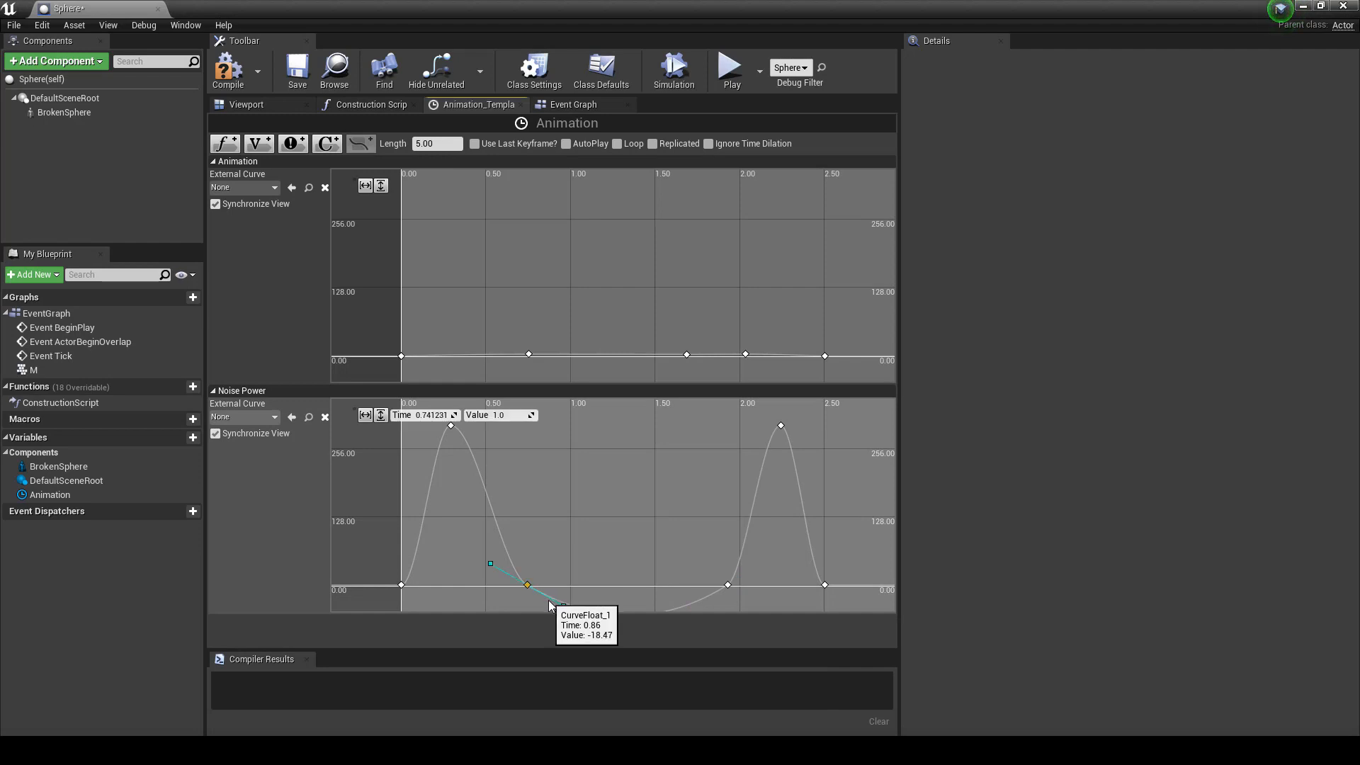
left_click_drag(565, 606, 582, 583)
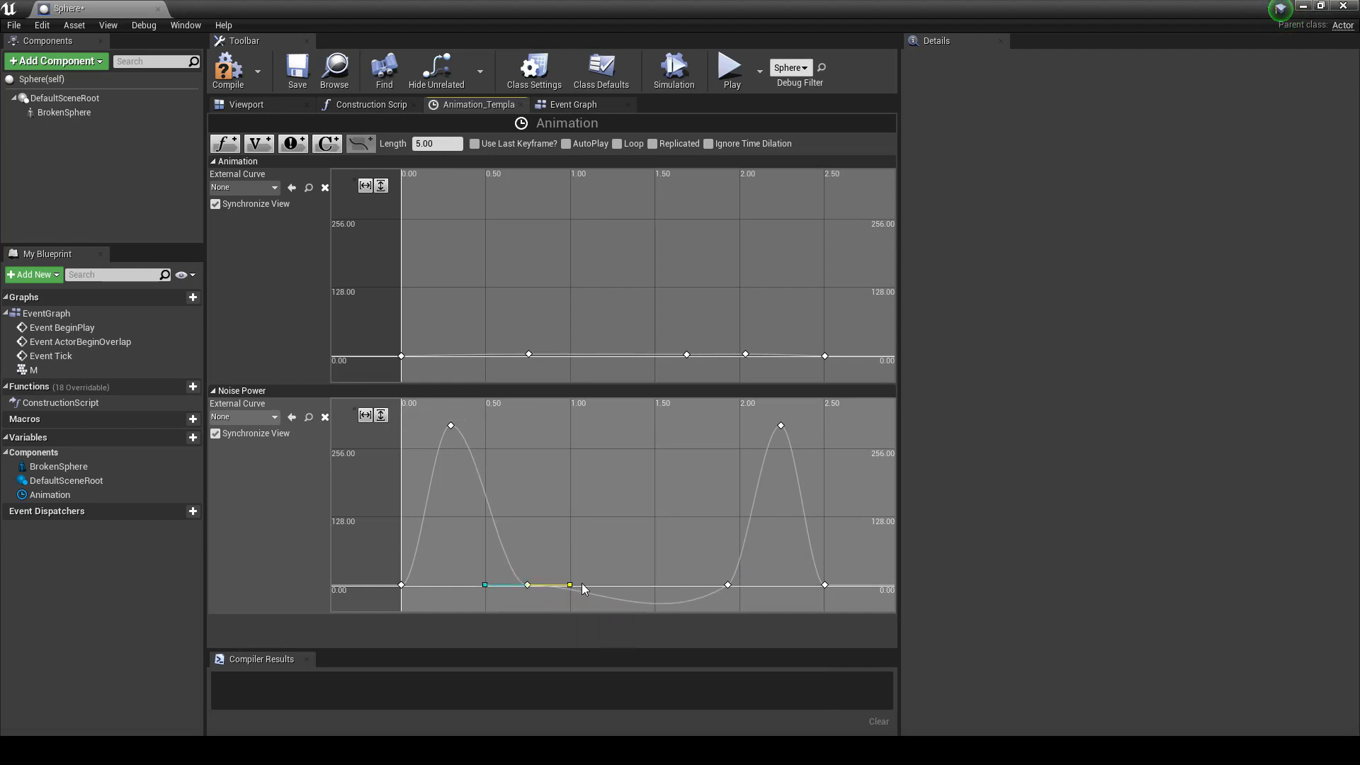
left_click(729, 585, "ctrl")
right_click(728, 585)
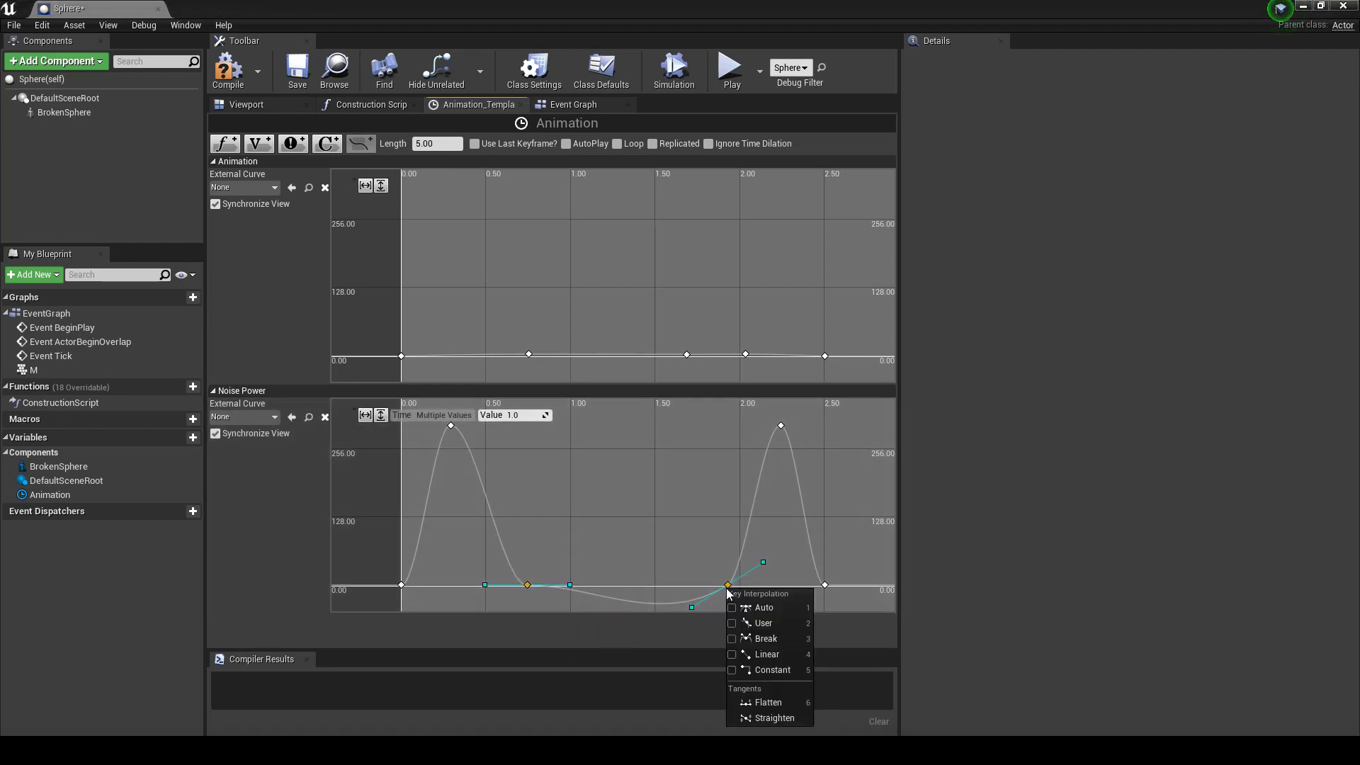
left_click(744, 702)
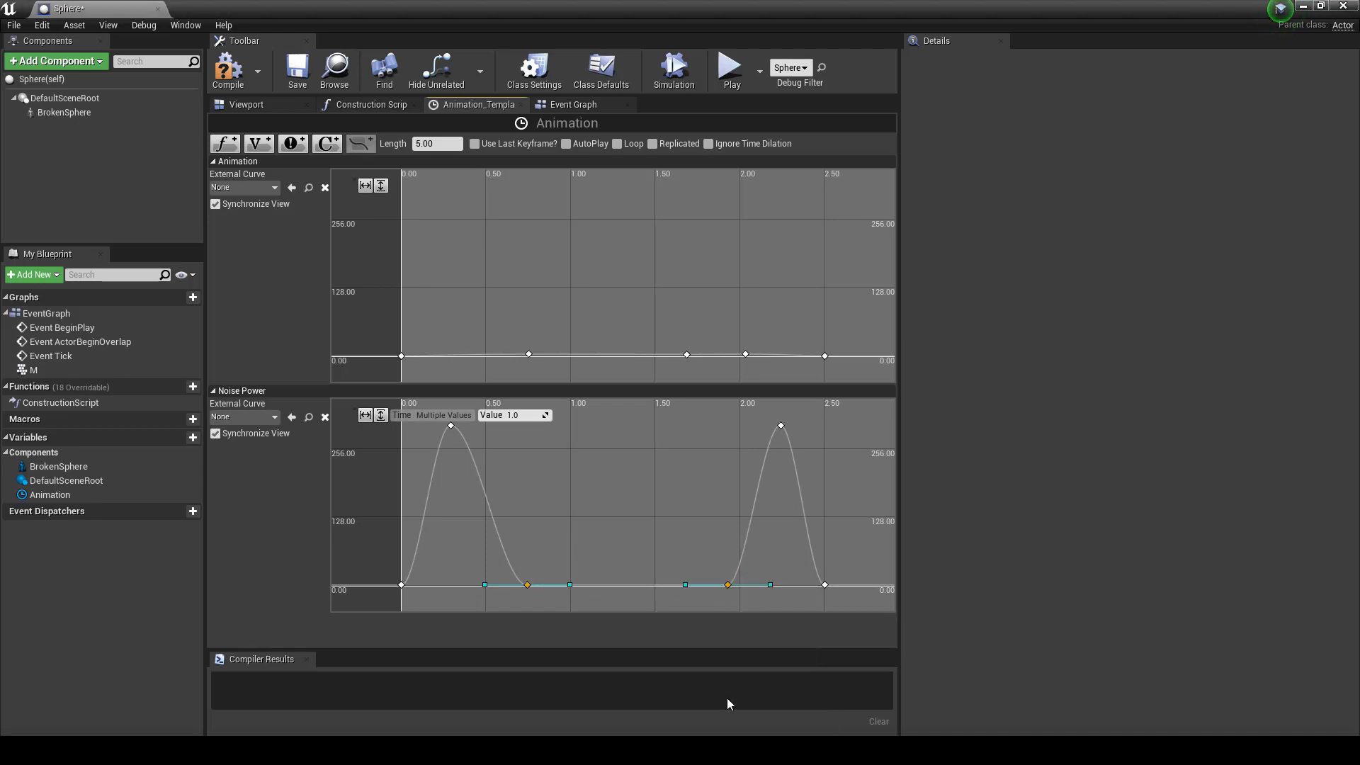
Step: Steepen the tangents of the first and last Noise Power keys so the curve follows the adjacent peaks more sharply
left_click(581, 486)
left_click(401, 585)
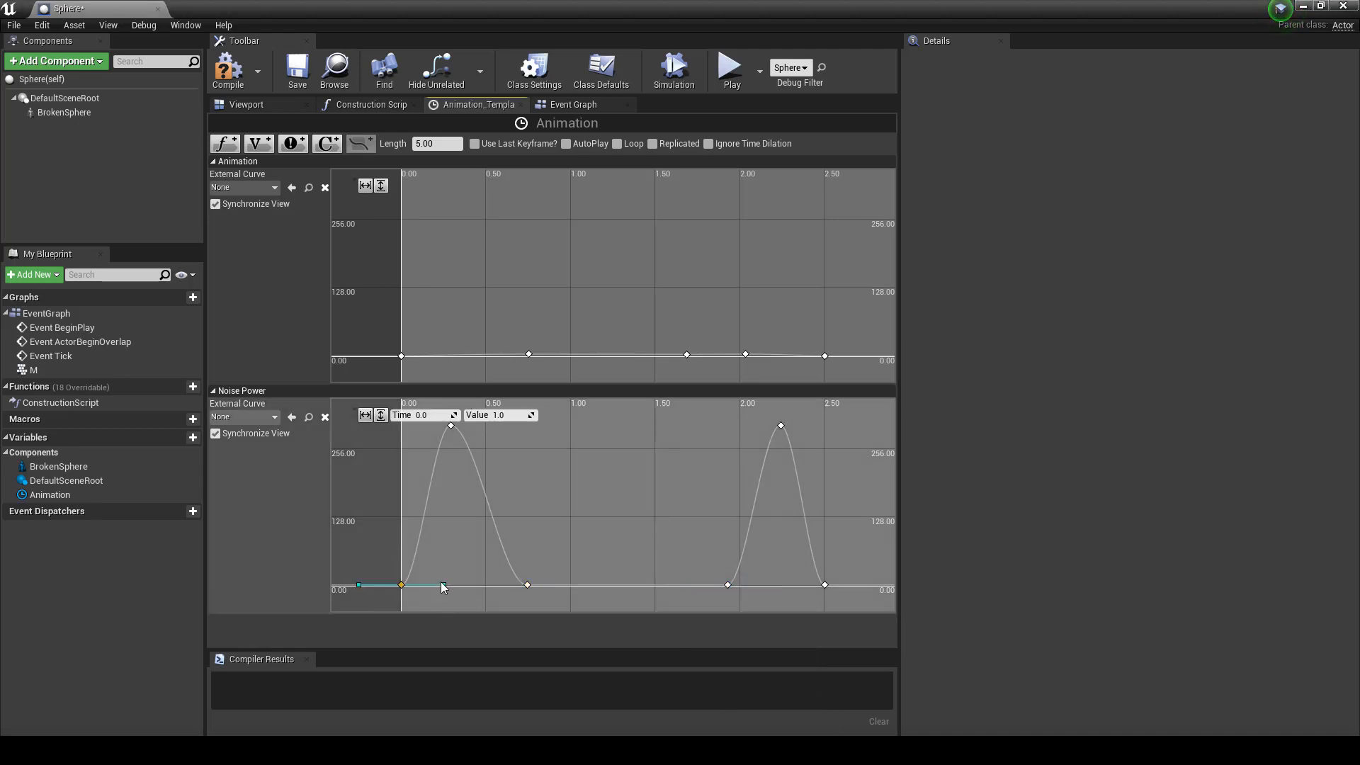
left_click_drag(433, 572, 414, 547)
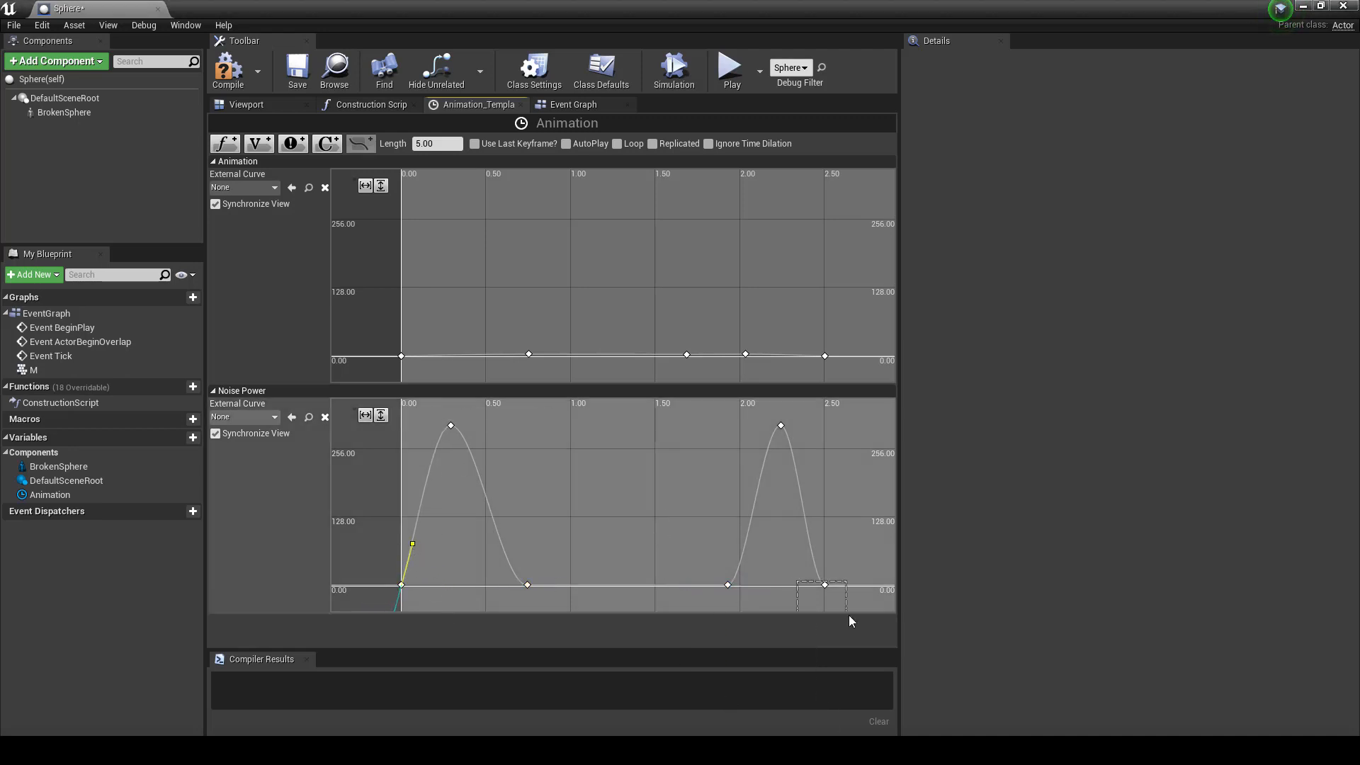
left_click_drag(850, 621, 849, 616)
left_click_drag(785, 584, 818, 543)
Step: Try steepening the tangents of the Noise Power keys at about 0.74 s and 1.93 s, and switch both keys to linear interpolation
left_click(727, 585)
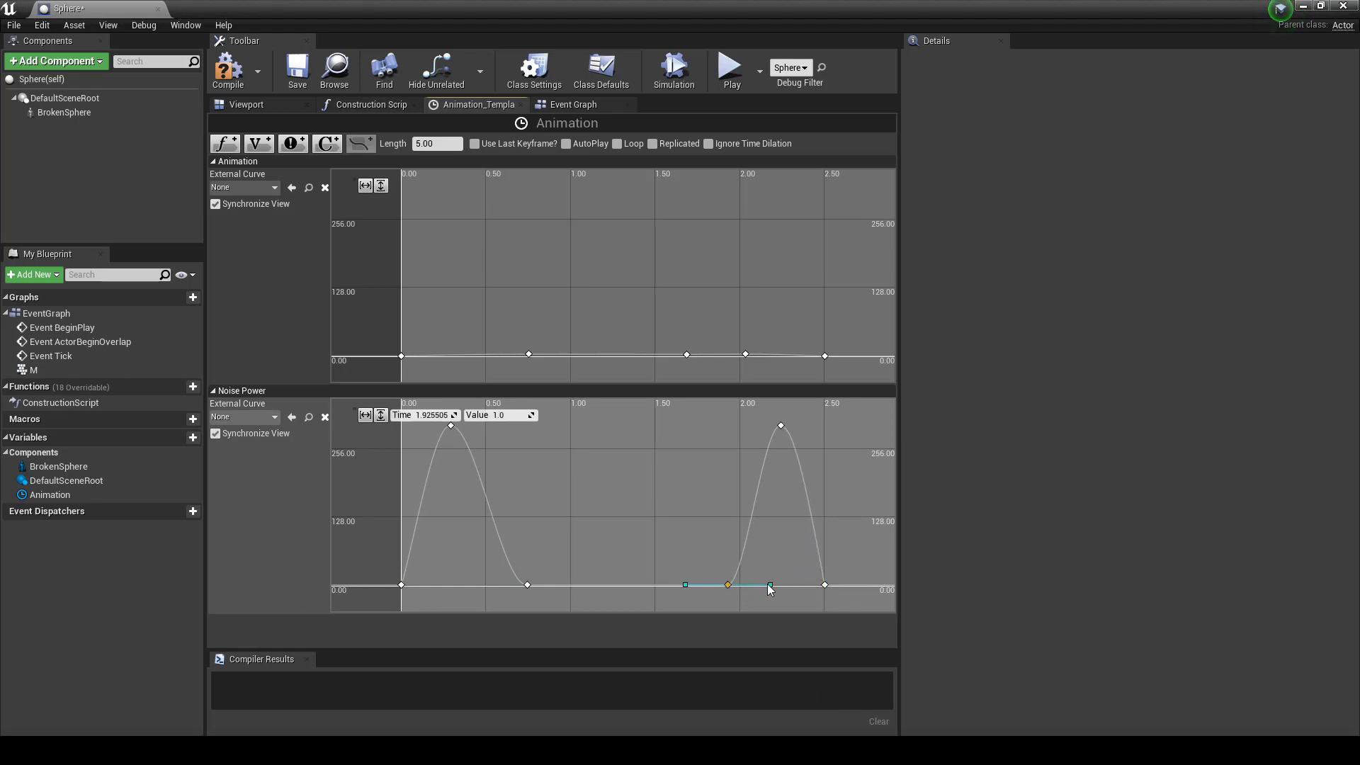
left_click_drag(770, 585, 743, 560)
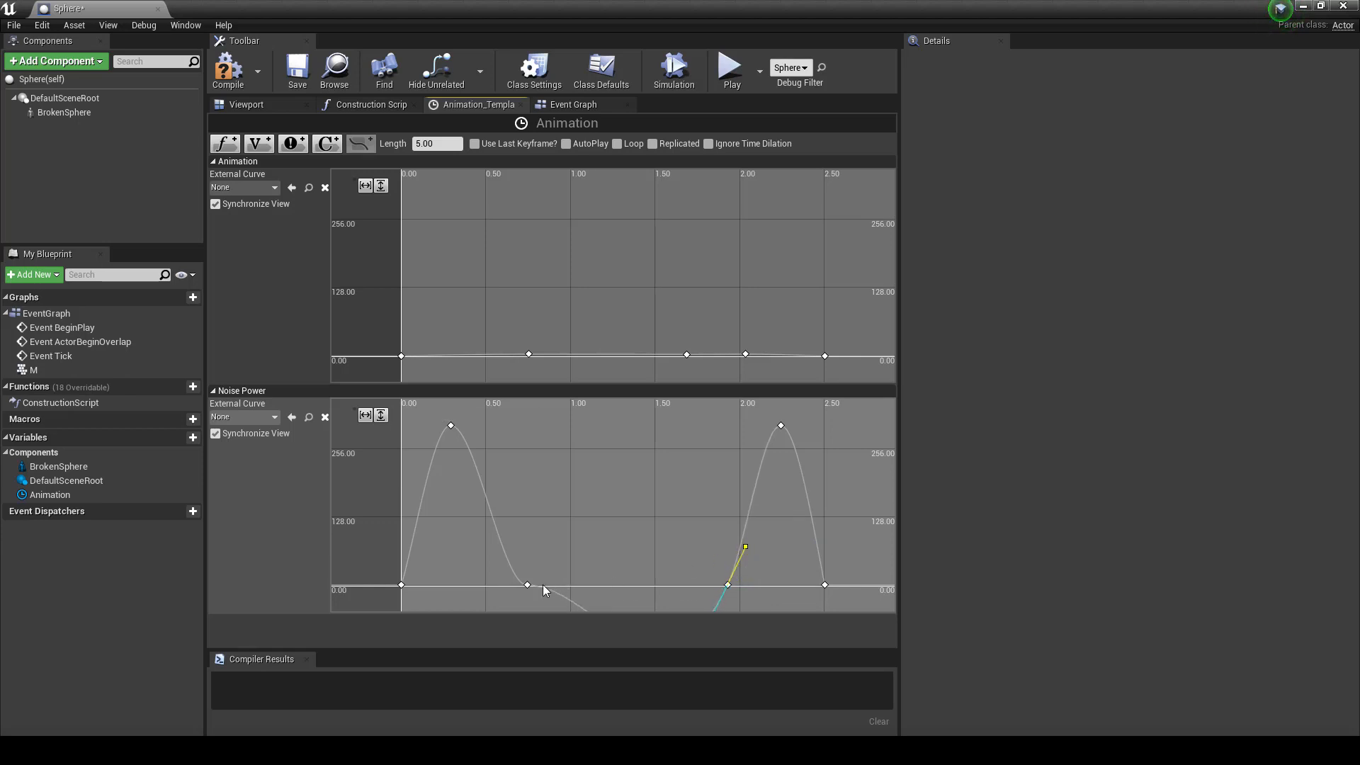
left_click(527, 585)
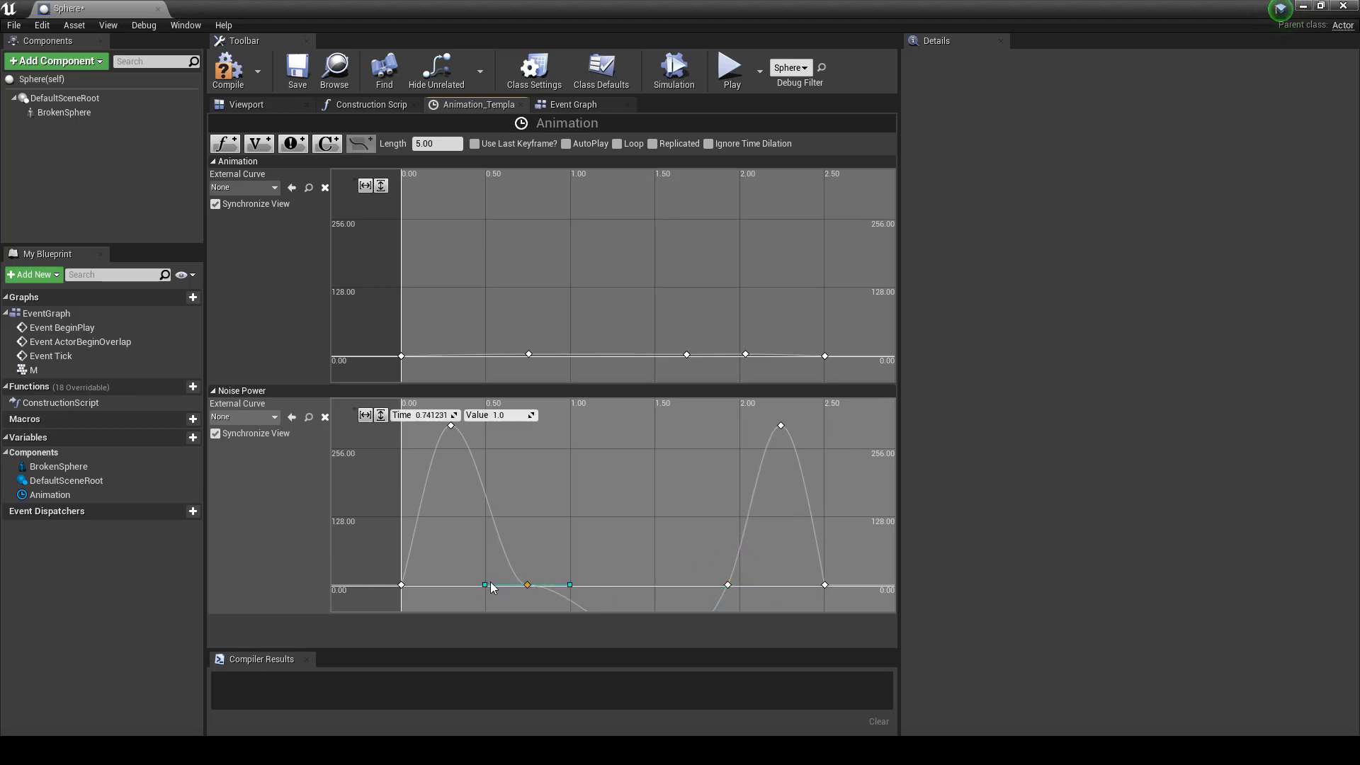
left_click_drag(486, 584, 736, 606)
right_click(724, 582)
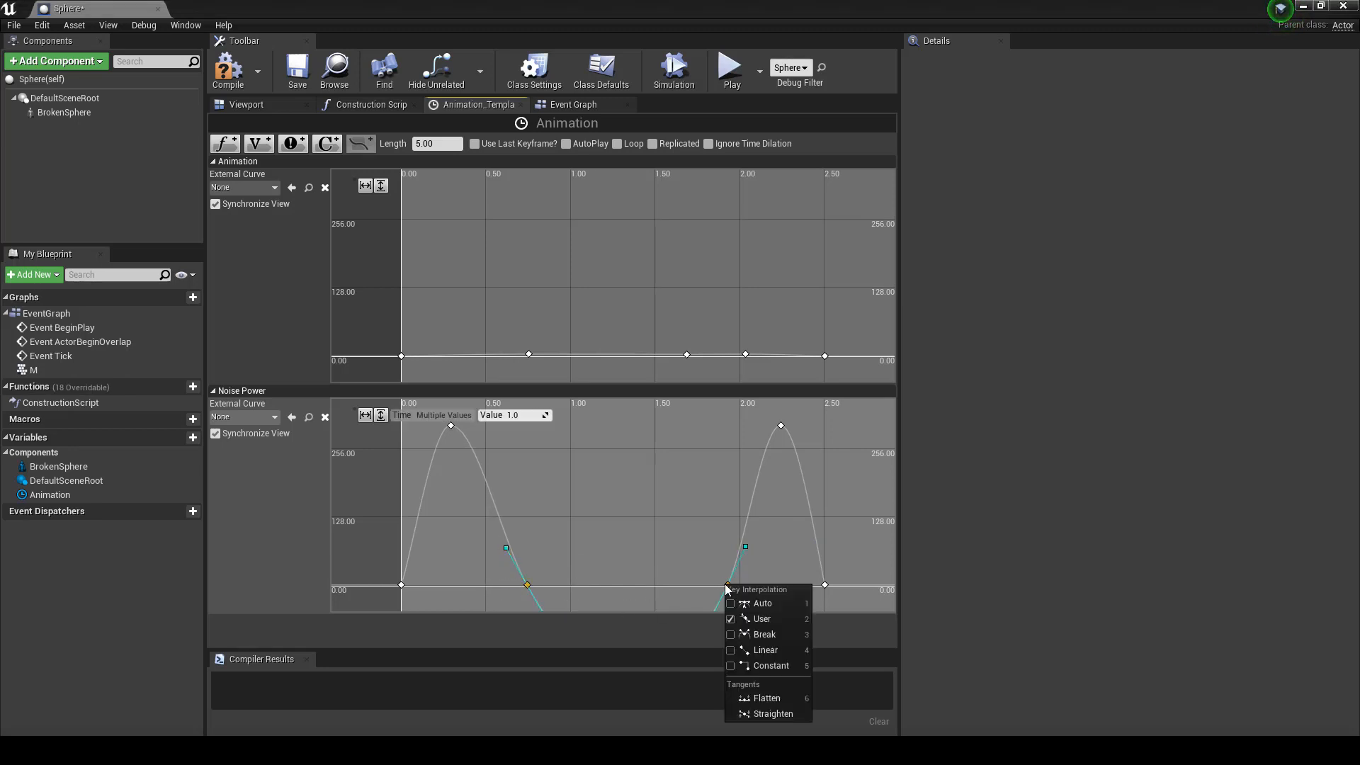
left_click(748, 650)
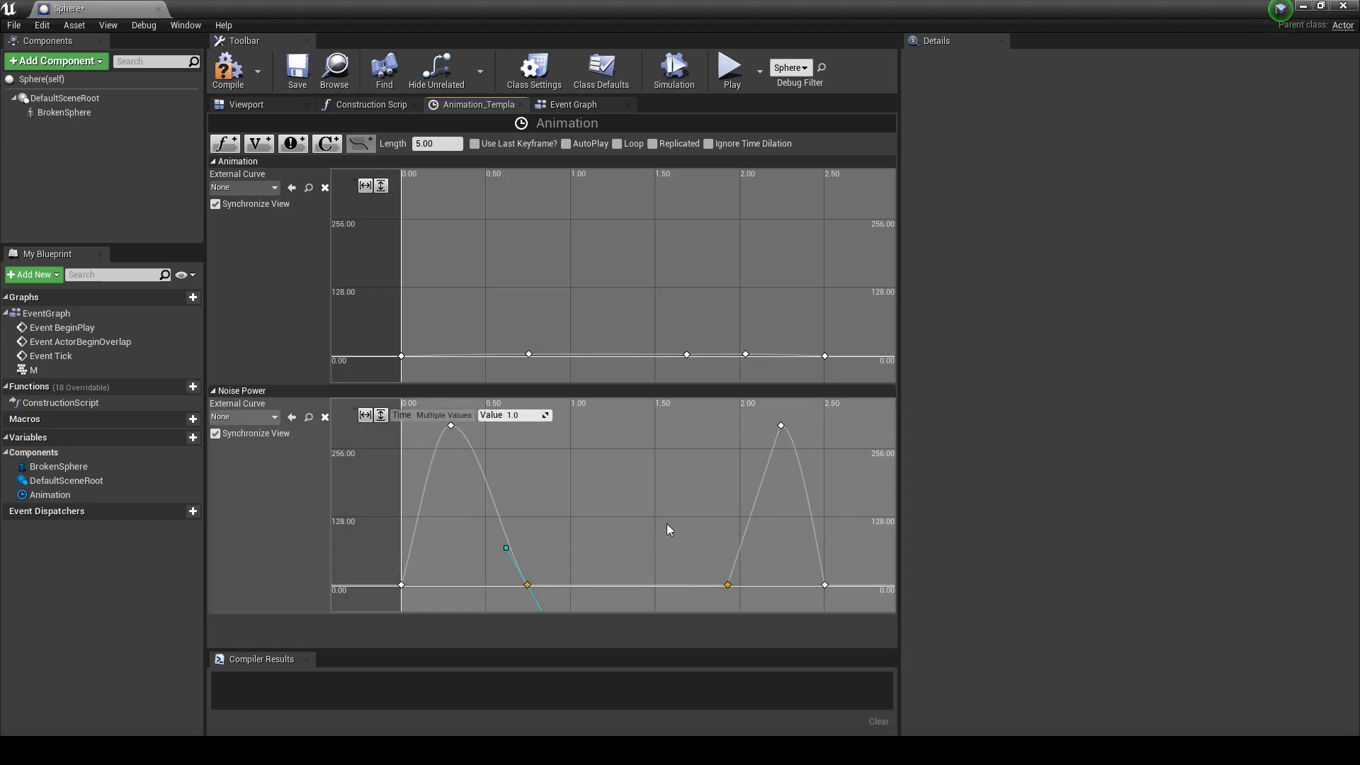
Step: Set the Noise Power key at about 1.93 s to Break interpolation and steepen its outgoing tangent toward the second peak
left_click(780, 426)
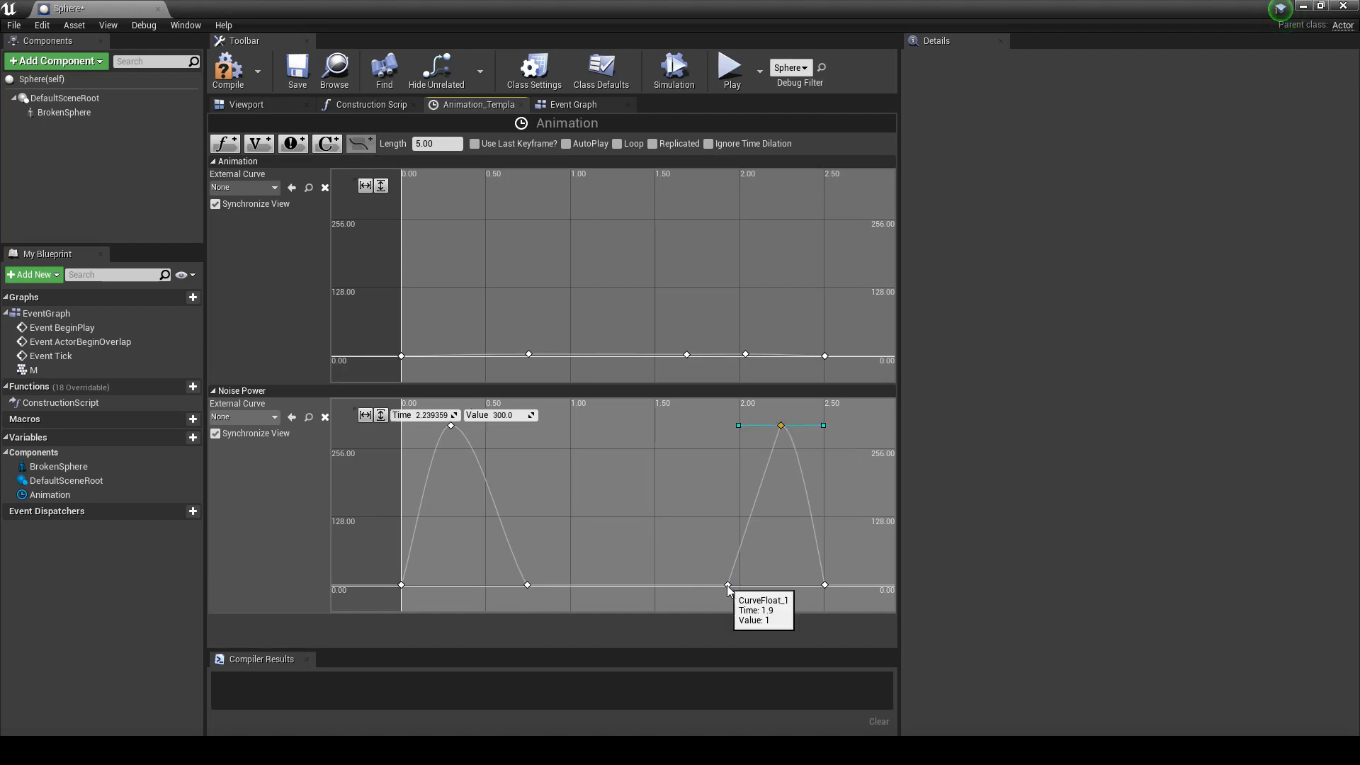
left_click(728, 585)
left_click(781, 425)
right_click(781, 425)
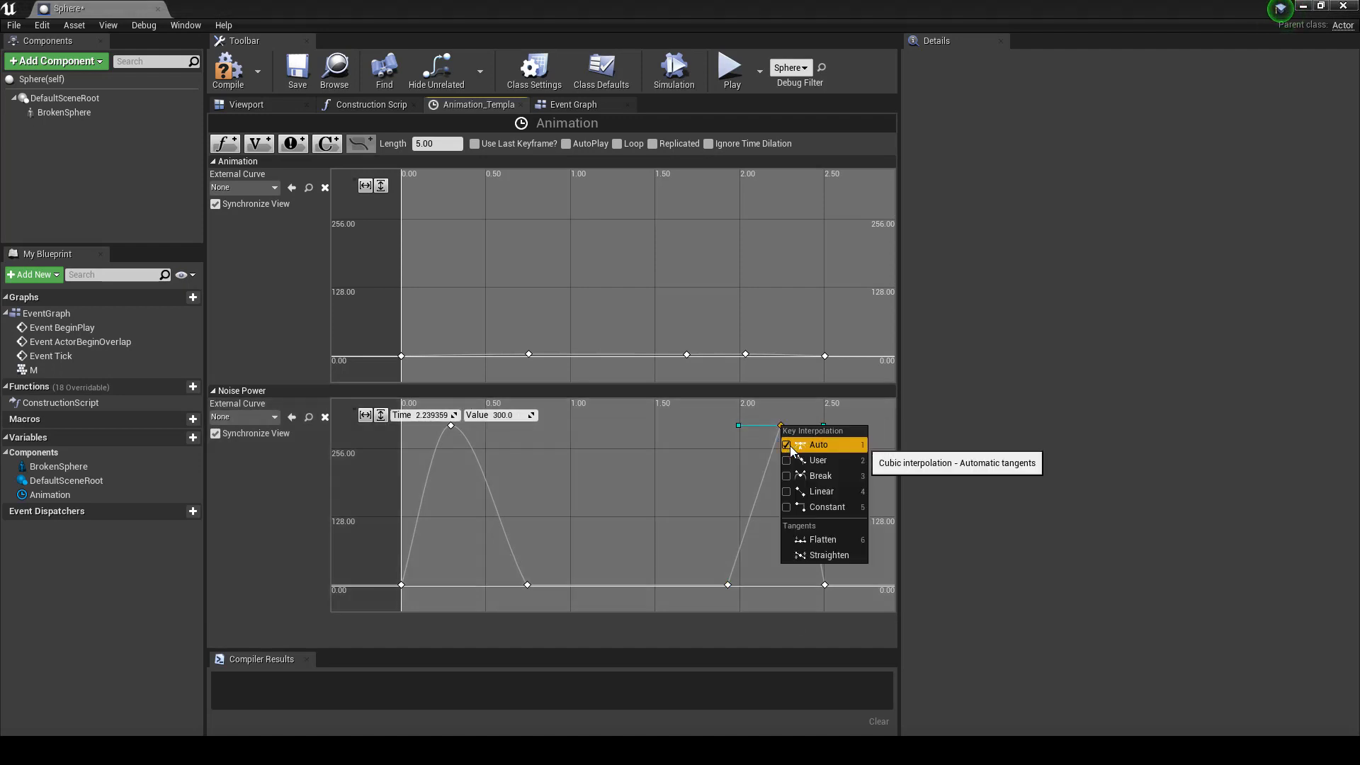
left_click(725, 556)
right_click(724, 585)
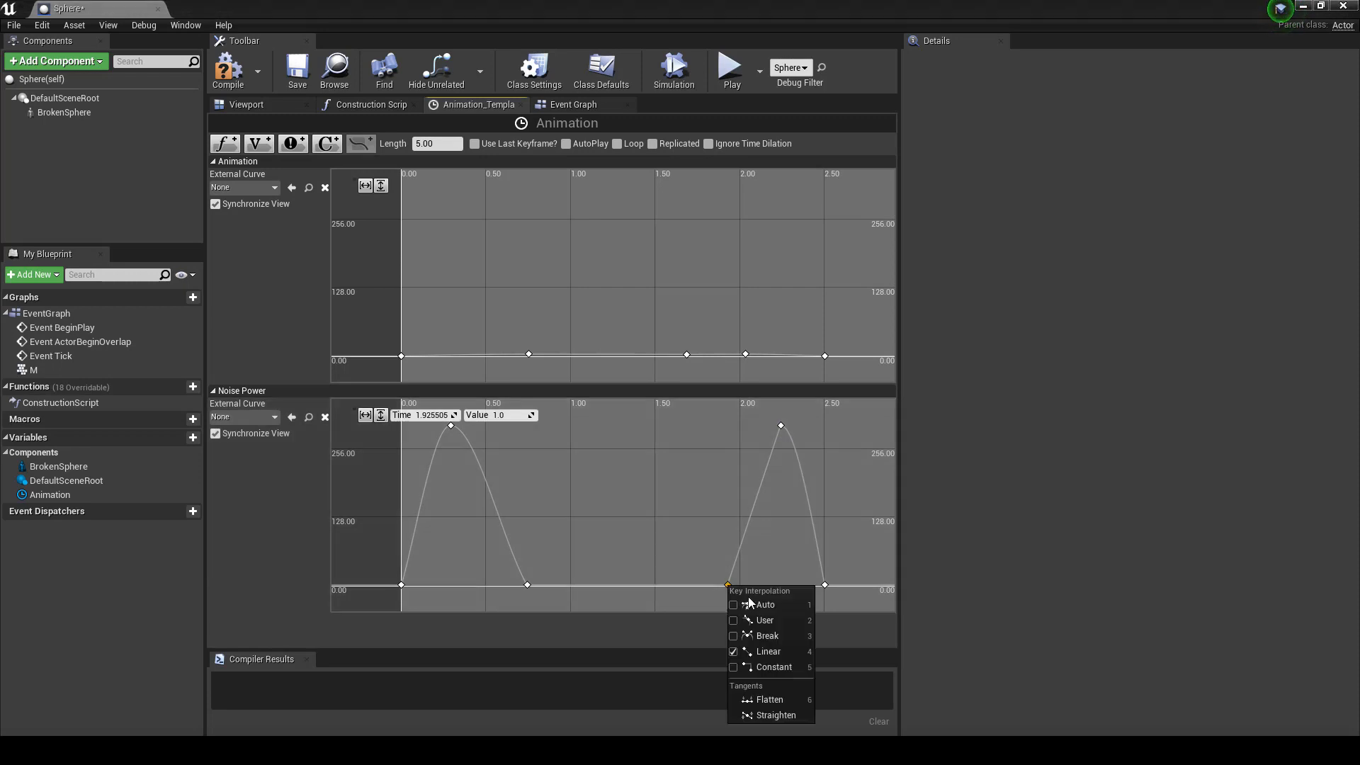
left_click(753, 647)
left_click(756, 581)
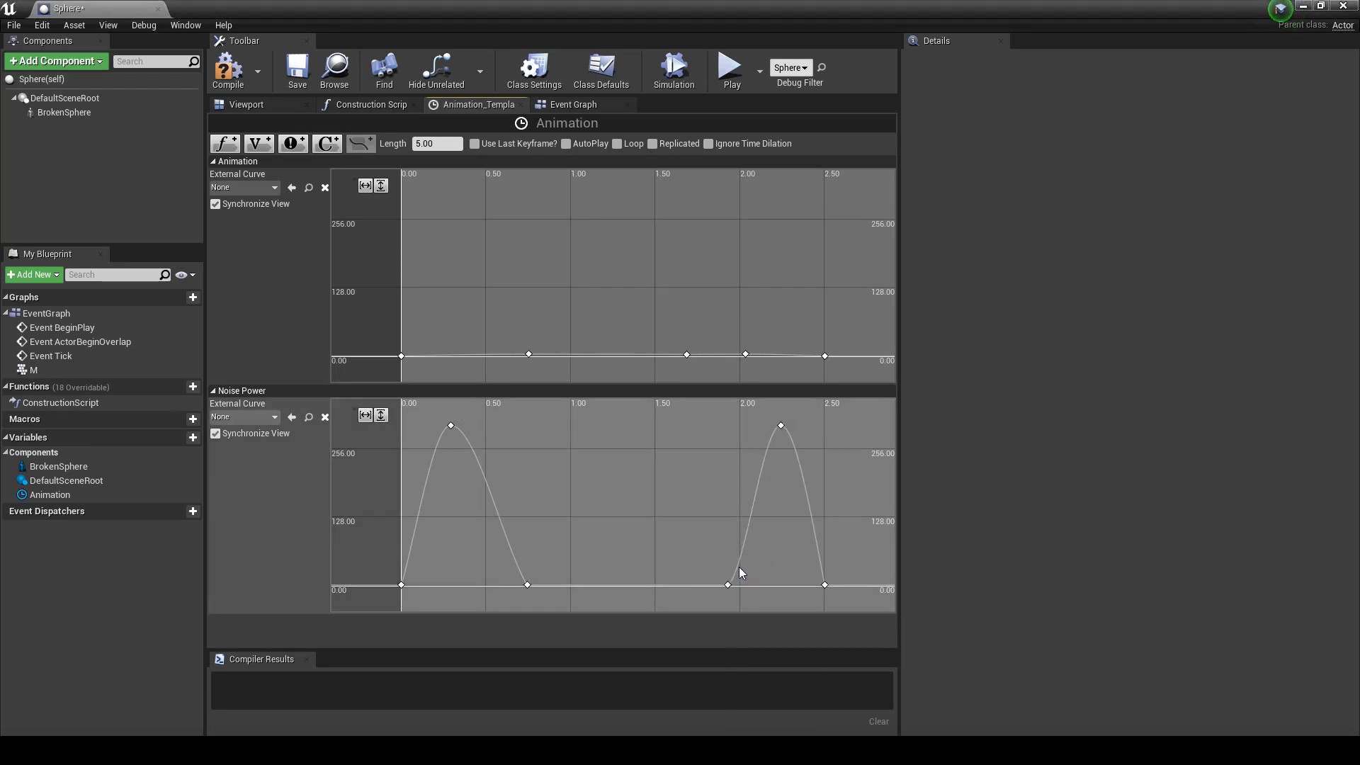
left_click(726, 584)
left_click_drag(763, 564, 736, 551)
Step: Set the Noise Power key at about 0.74 s to Break interpolation, steepening its incoming tangent and levelling its outgoing one
left_click(550, 599)
left_click(527, 584)
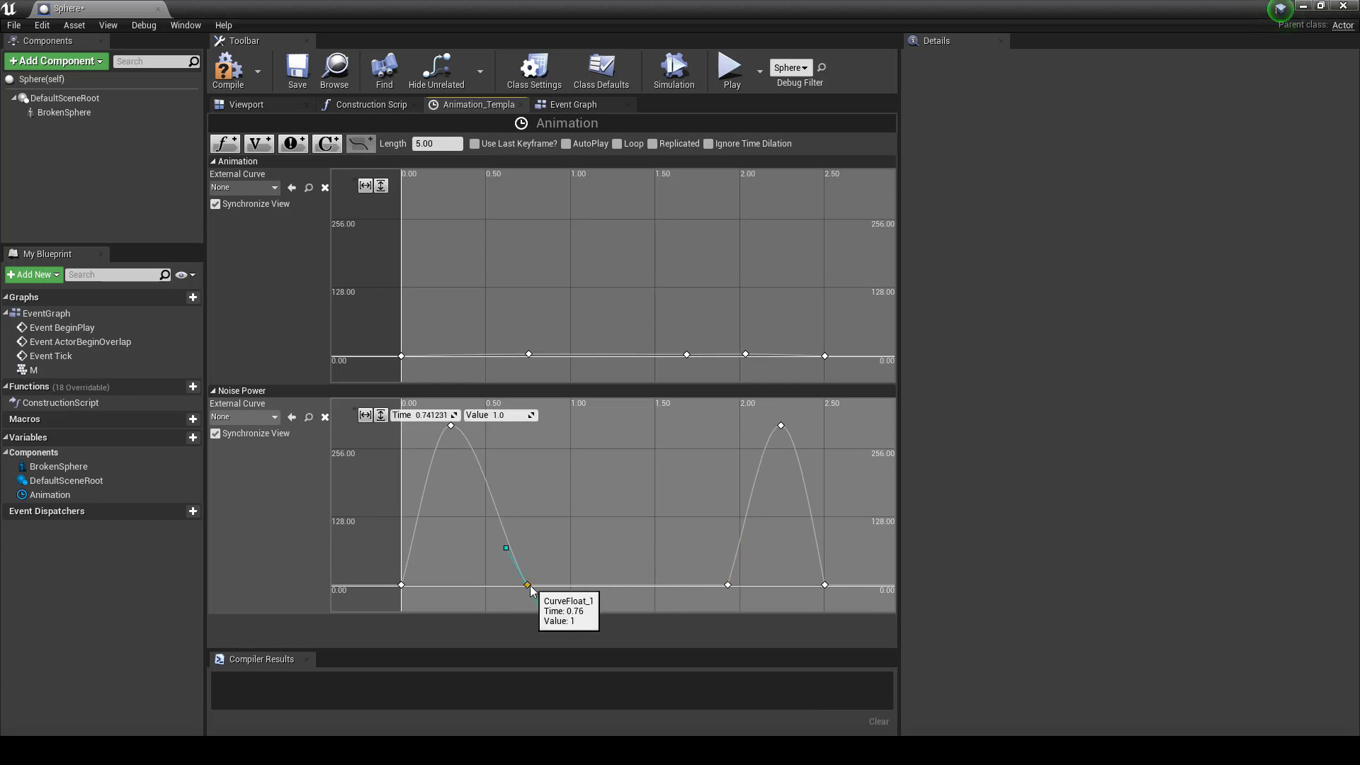
right_click(527, 585)
left_click(554, 637)
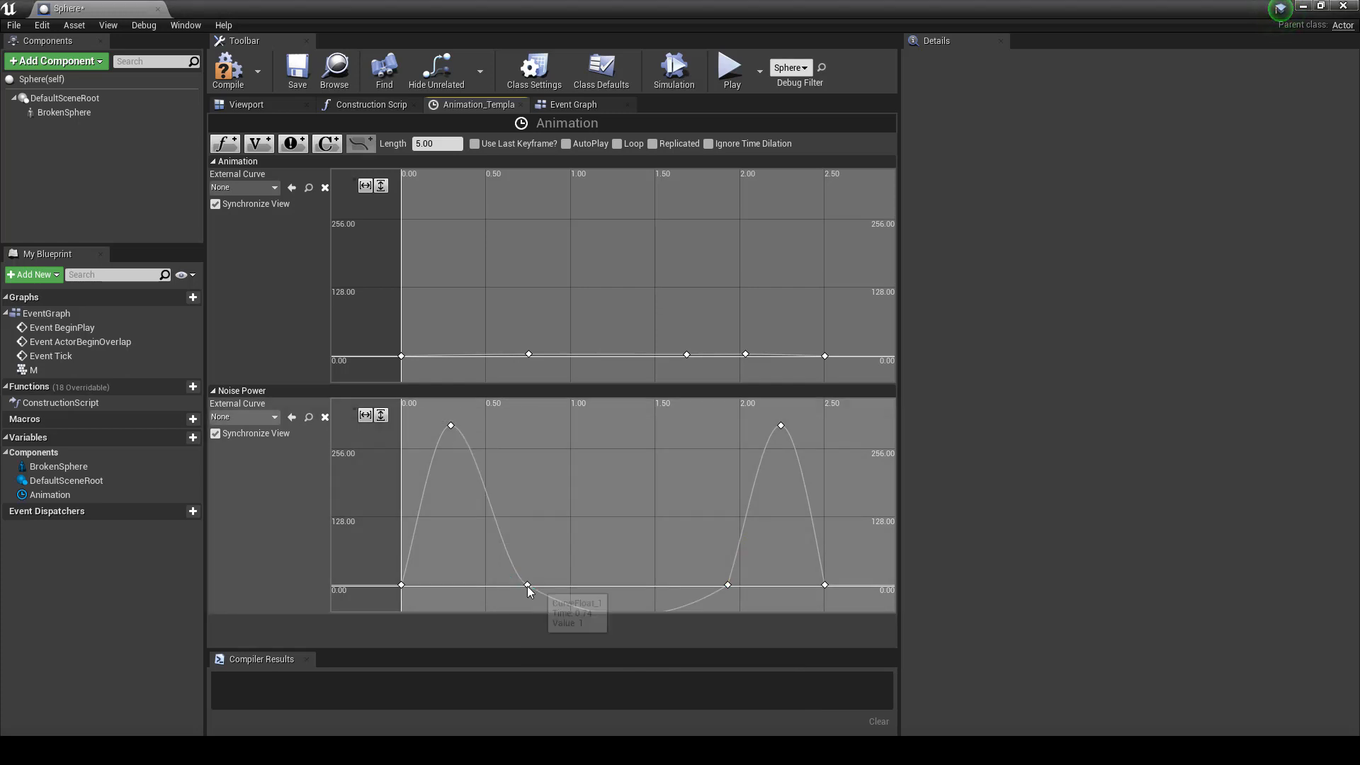
left_click_drag(495, 565, 517, 546)
left_click_drag(567, 608, 574, 586)
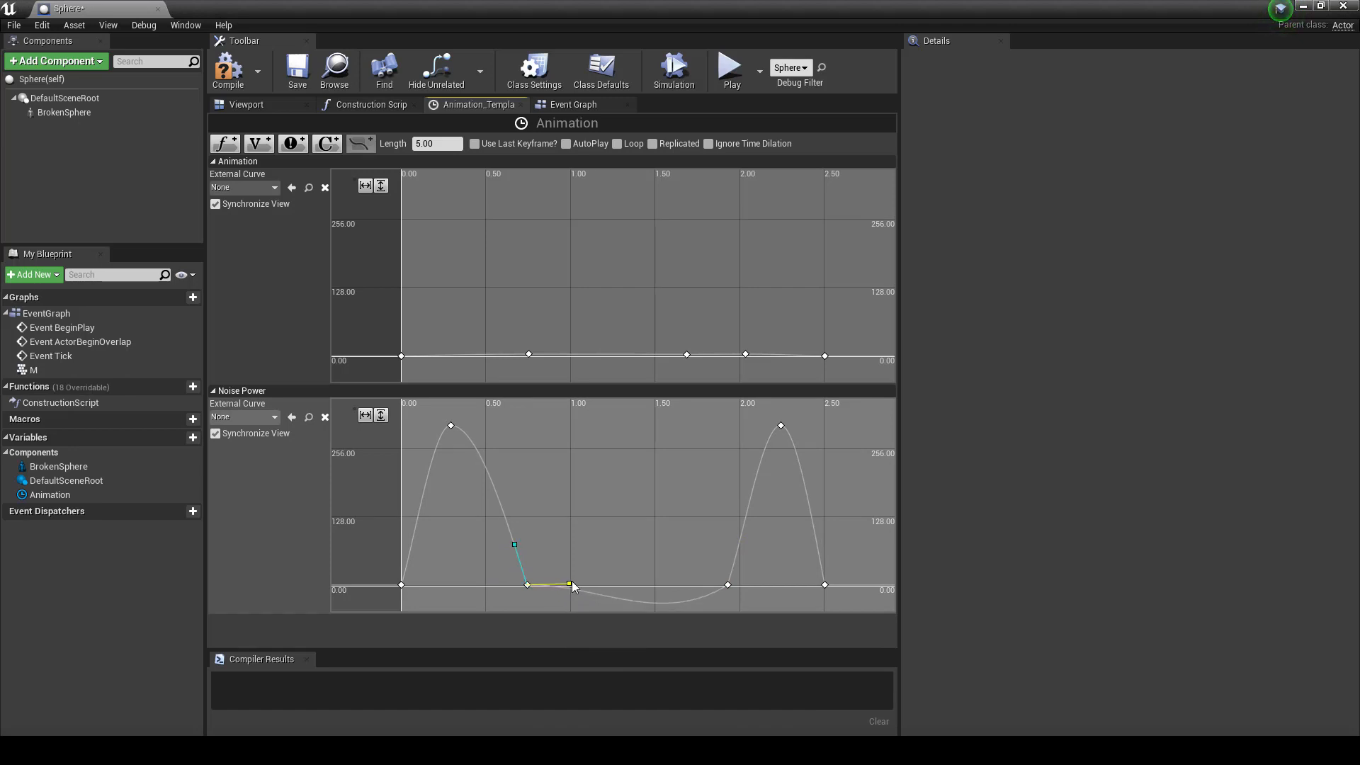
Step: Level the incoming tangent of the Noise Power key at about 1.93 s to keep the curve flat between the peaks
left_click(728, 586)
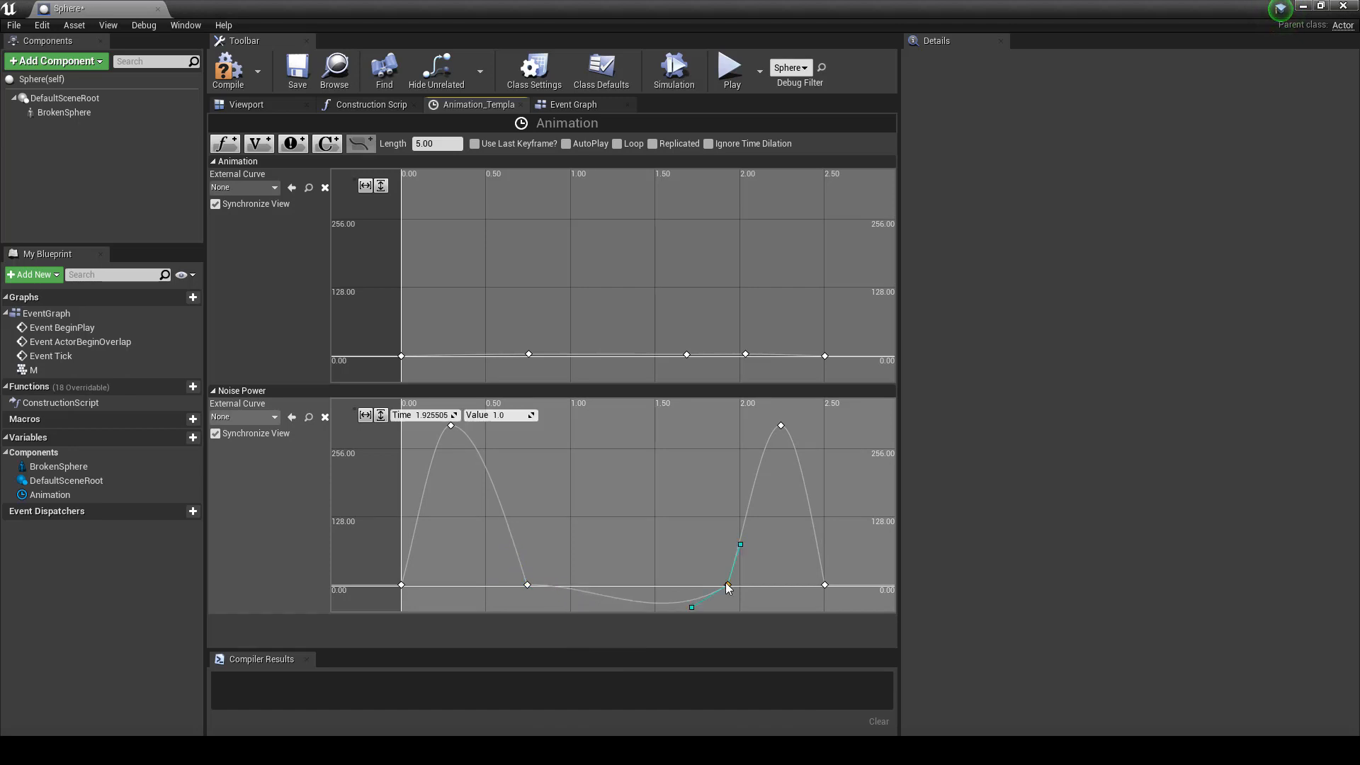
left_click_drag(692, 607, 679, 581)
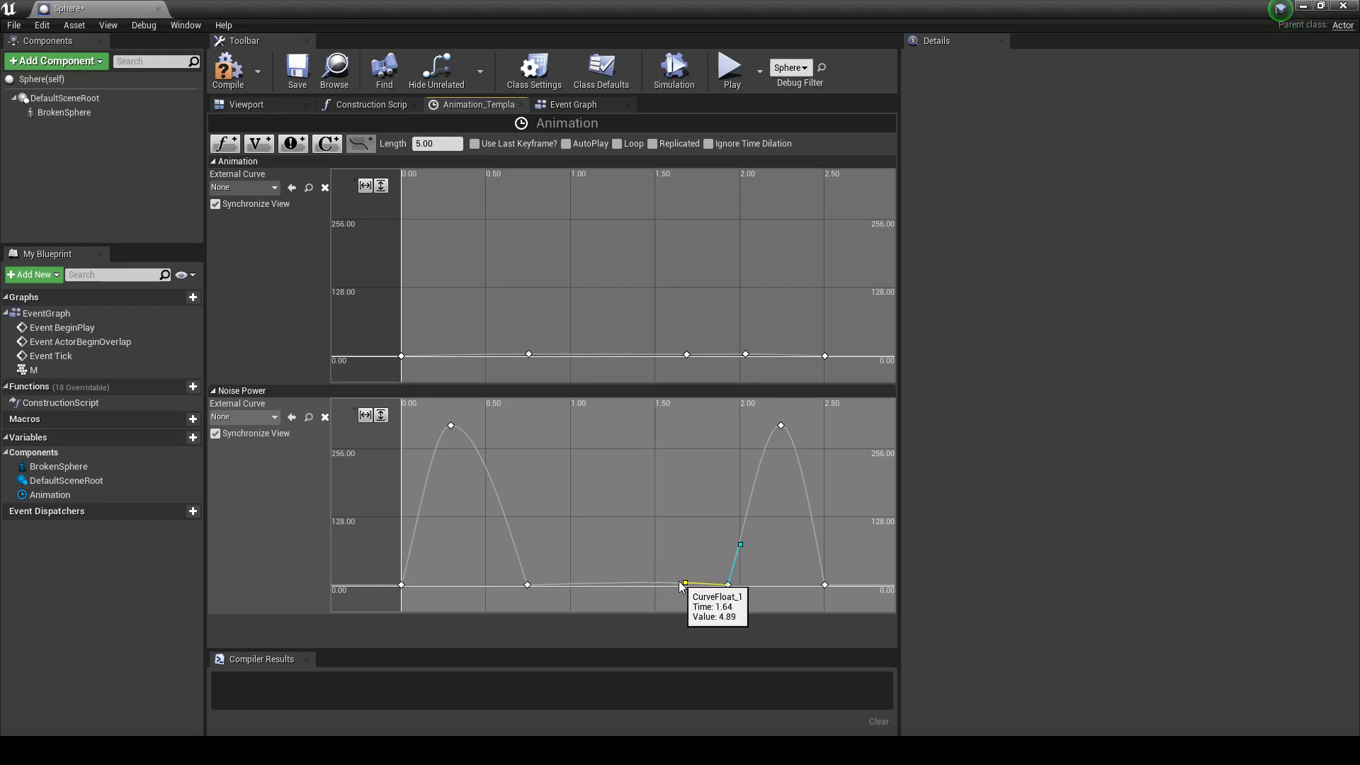
left_click(653, 528)
Step: Compile the Sphere Blueprint and close its editor to return to the level
left_click(228, 69)
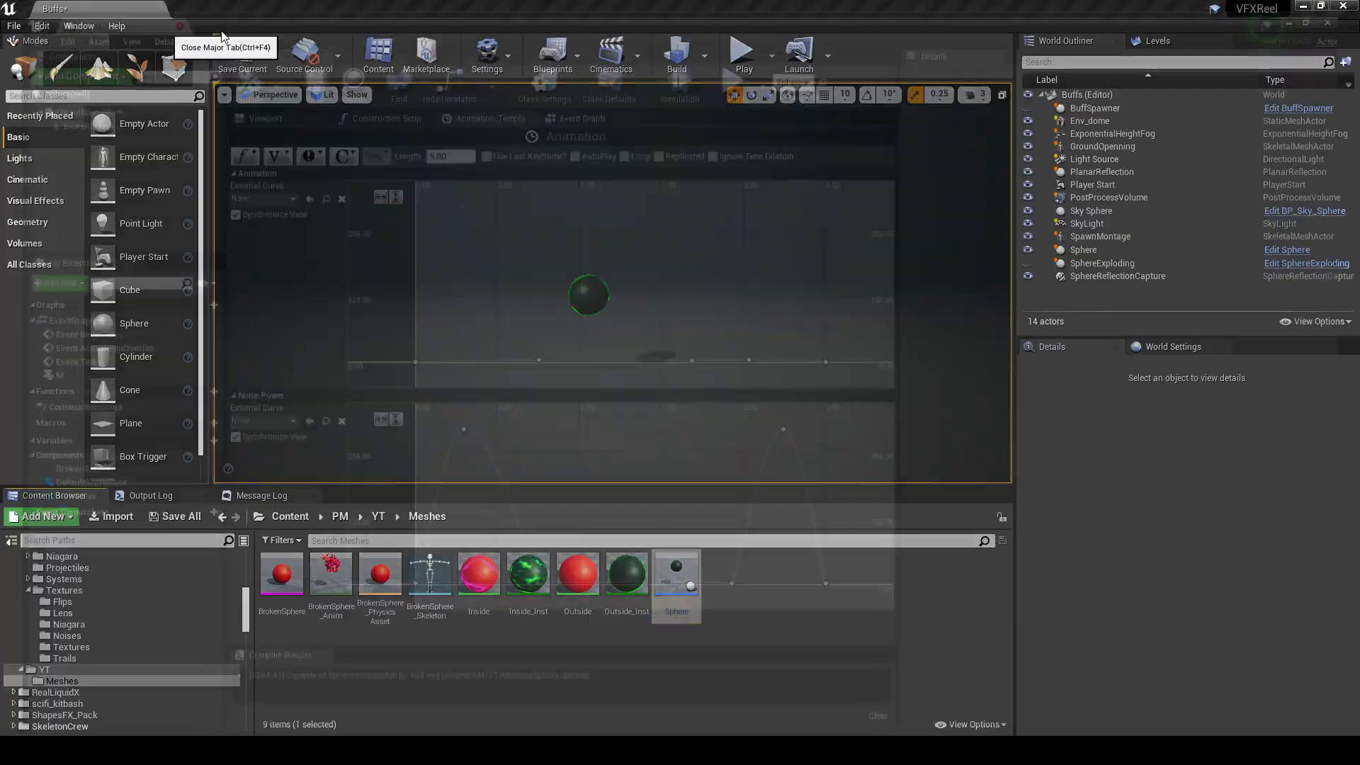
left_click(158, 9)
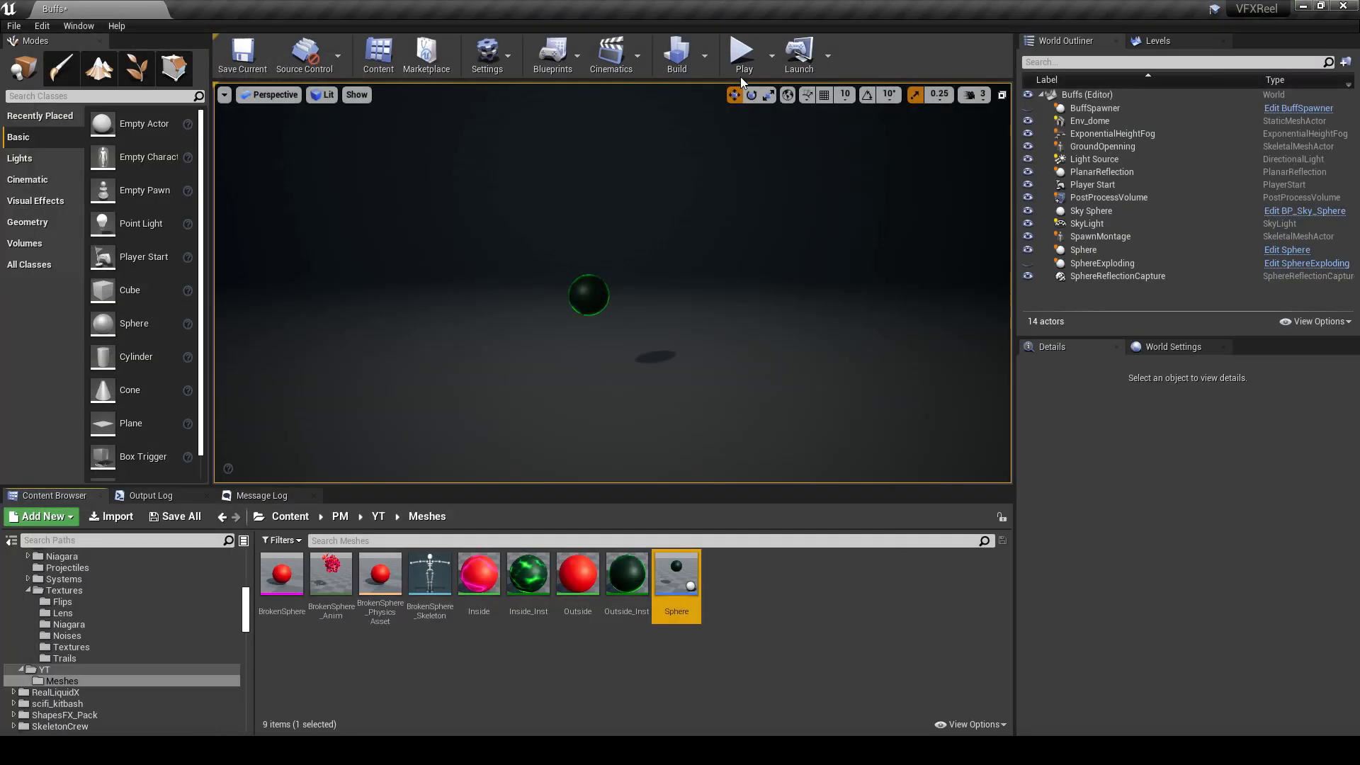
Step: Play the level, watch the sphere's breaking and glowing animation in full screen, and stop the session
left_click(720, 145)
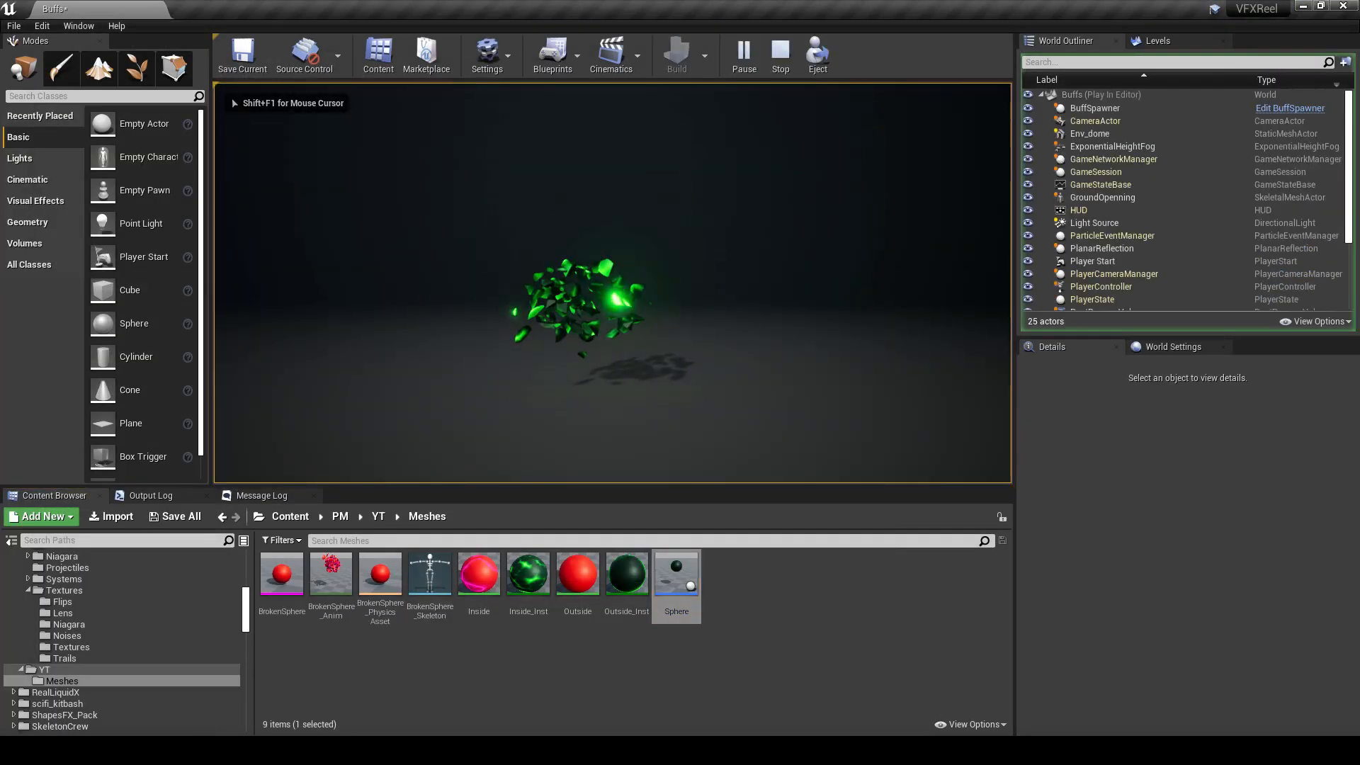
key("F11")
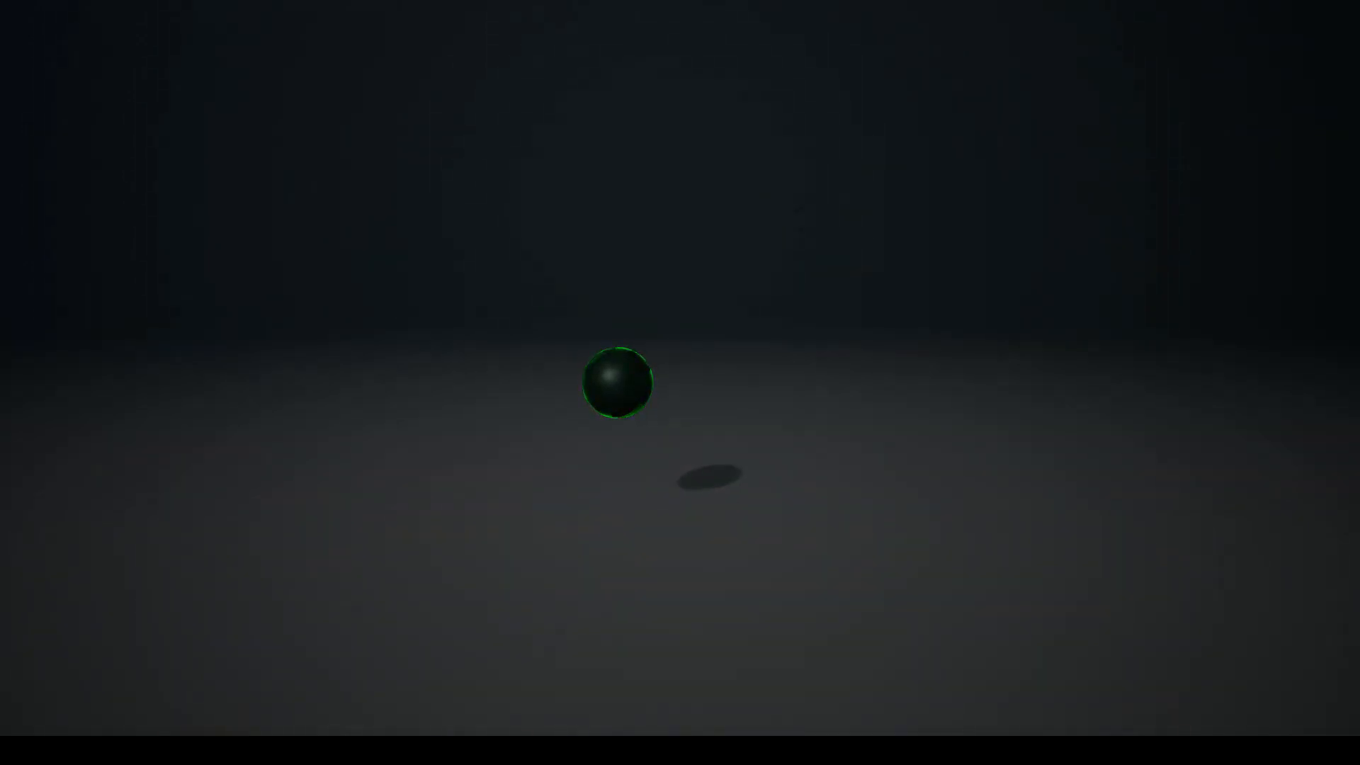
key("Escape")
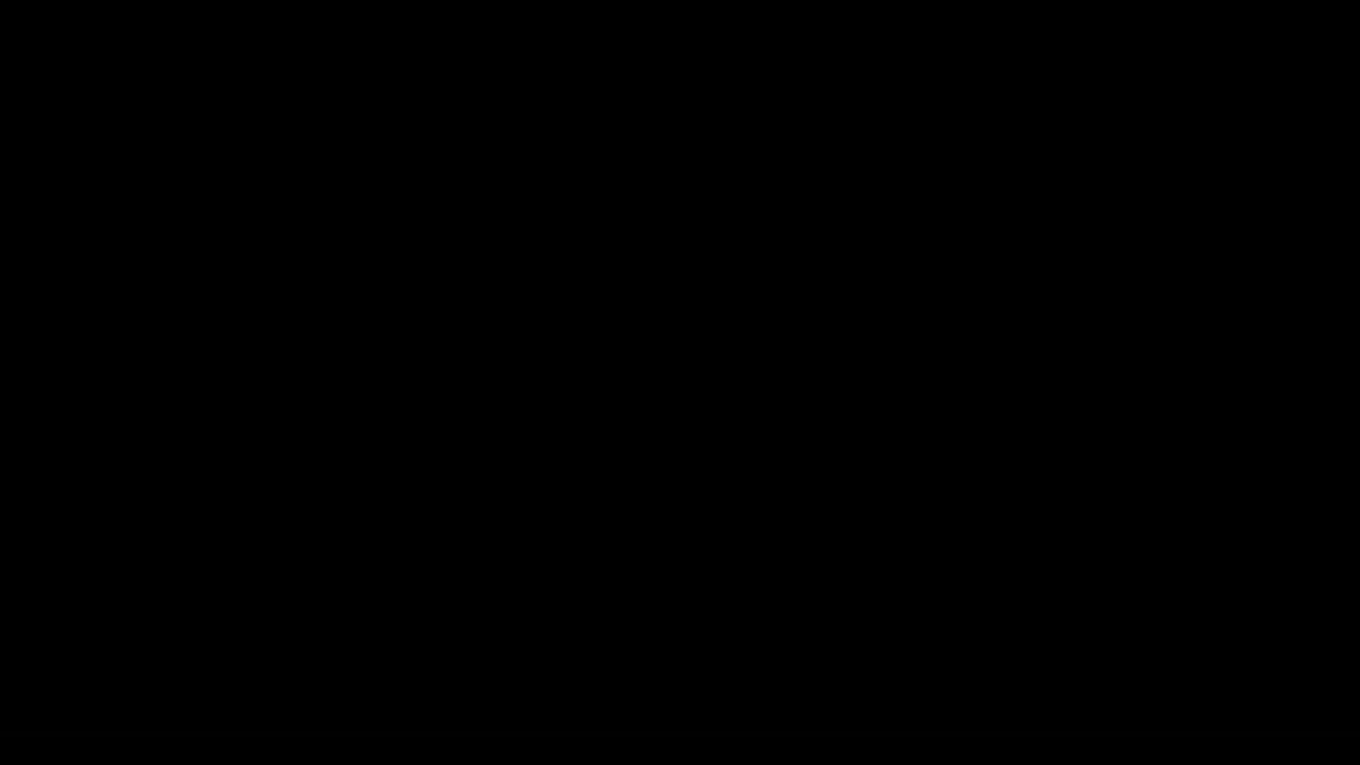